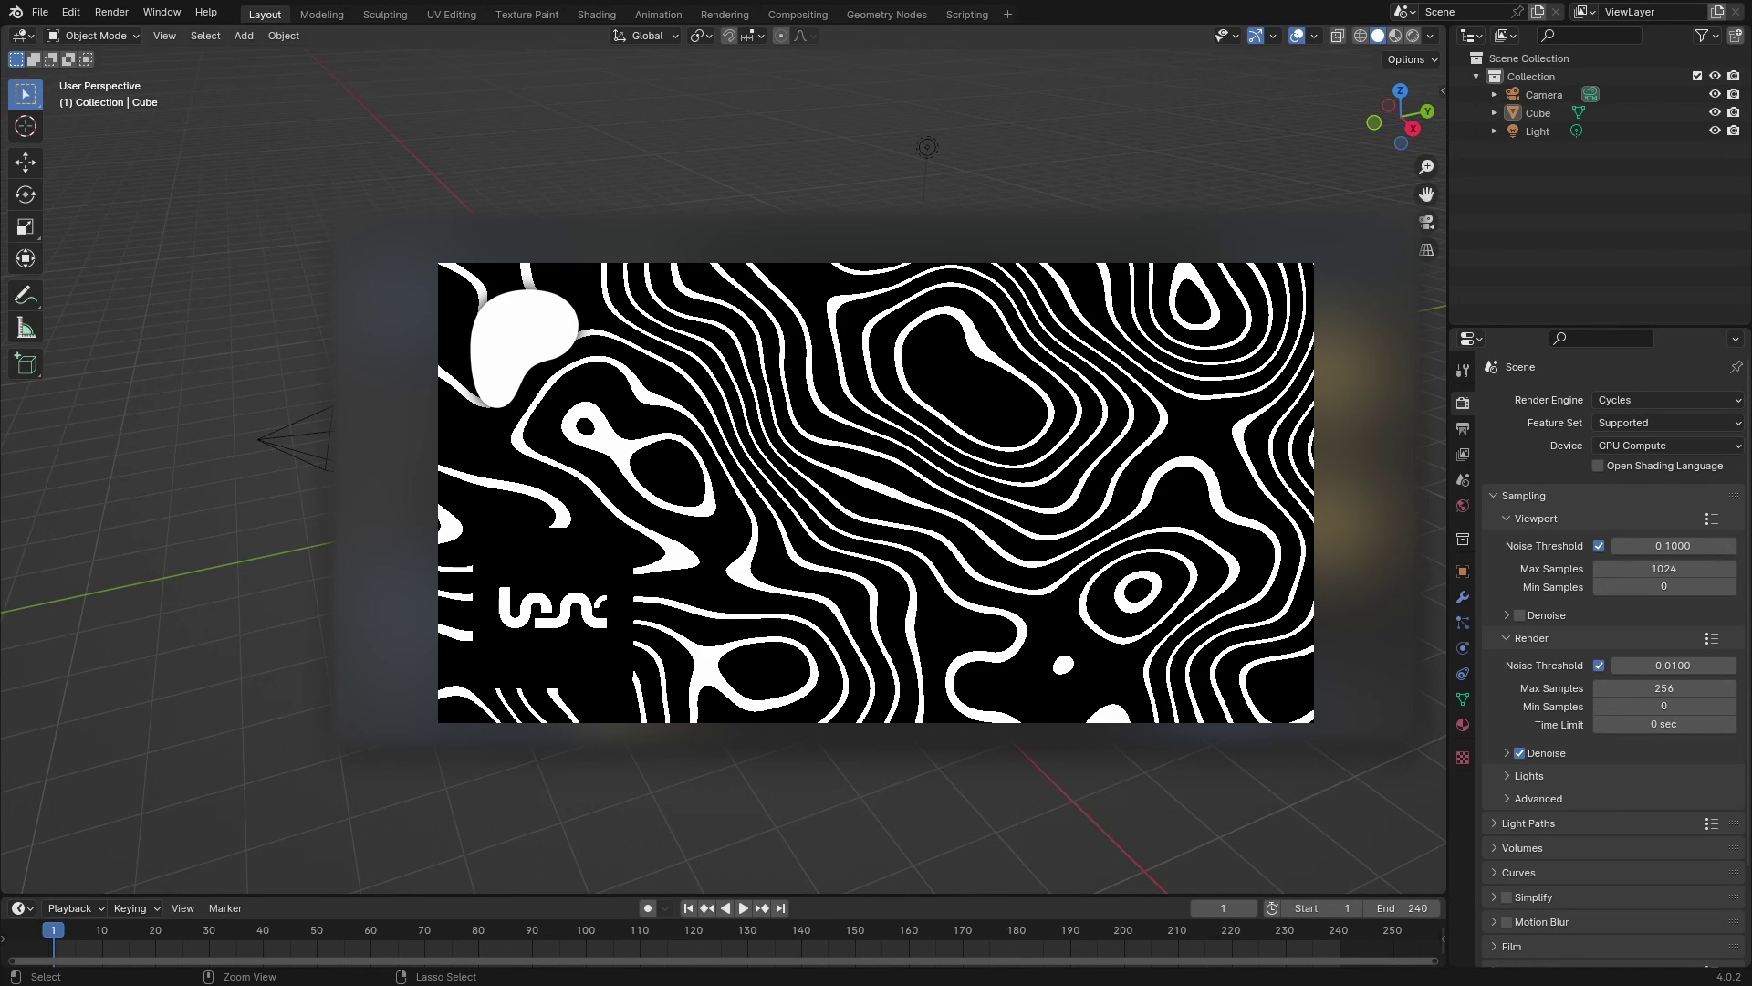
# Step: Save the file, then delete the default light, camera and cube from the scene
pyautogui.hotkey('ctrl', 's')
pyautogui.moveTo(846, 538); pyautogui.dragTo(894, 105, button='middle')
pyautogui.click(944, 156)
pyautogui.press('Delete')
pyautogui.moveTo(345, 419); pyautogui.dragTo(460, 612)
pyautogui.press('Delete')
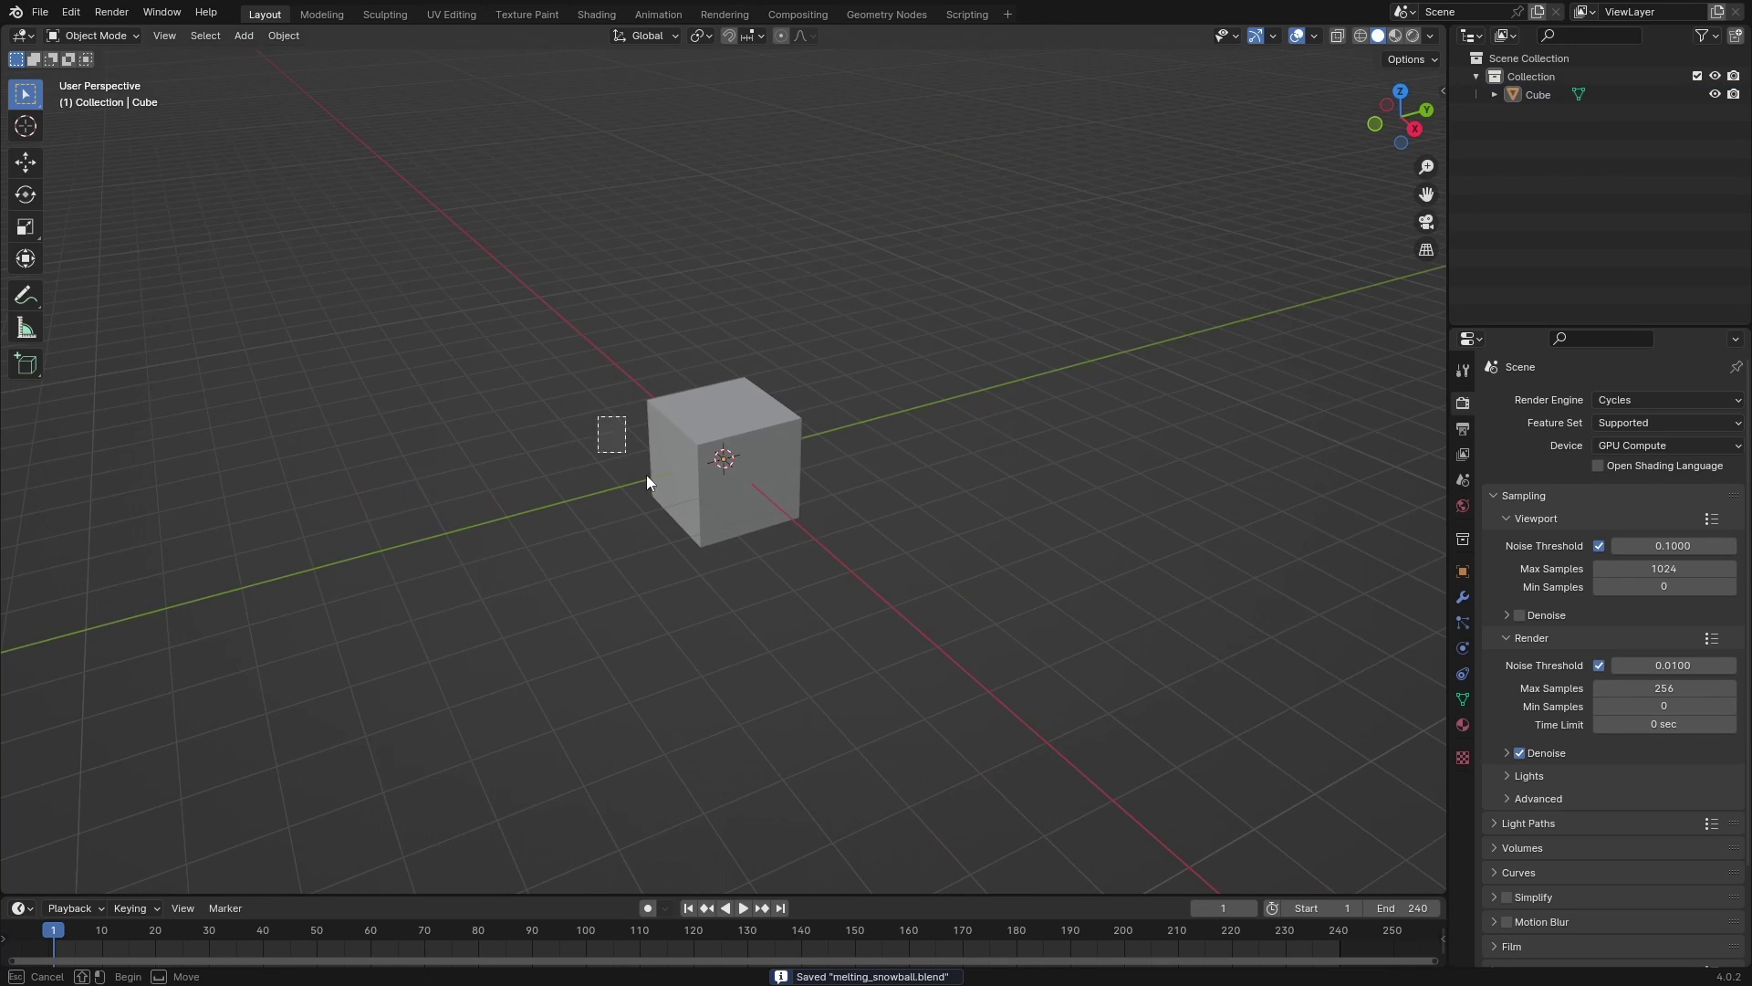
pyautogui.click(650, 476)
pyautogui.press('Delete')
# Step: Turn on the Screencast Keys display for the viewport
pyautogui.press('n')
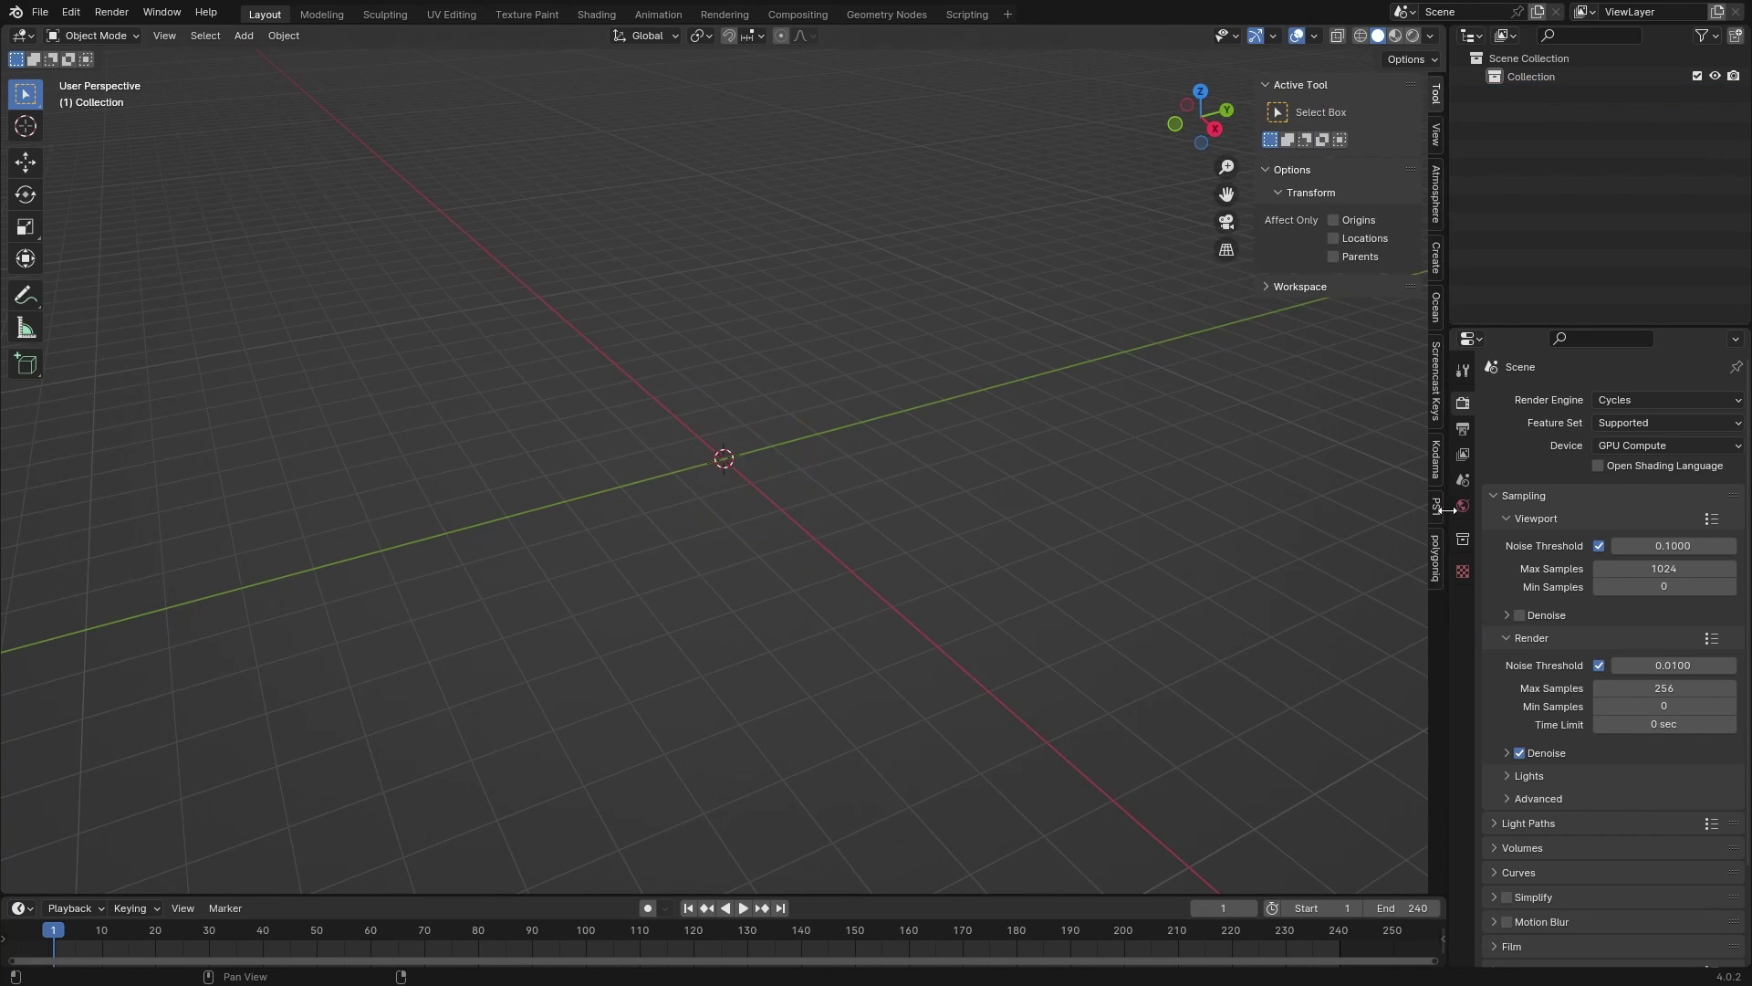
pyautogui.click(1435, 391)
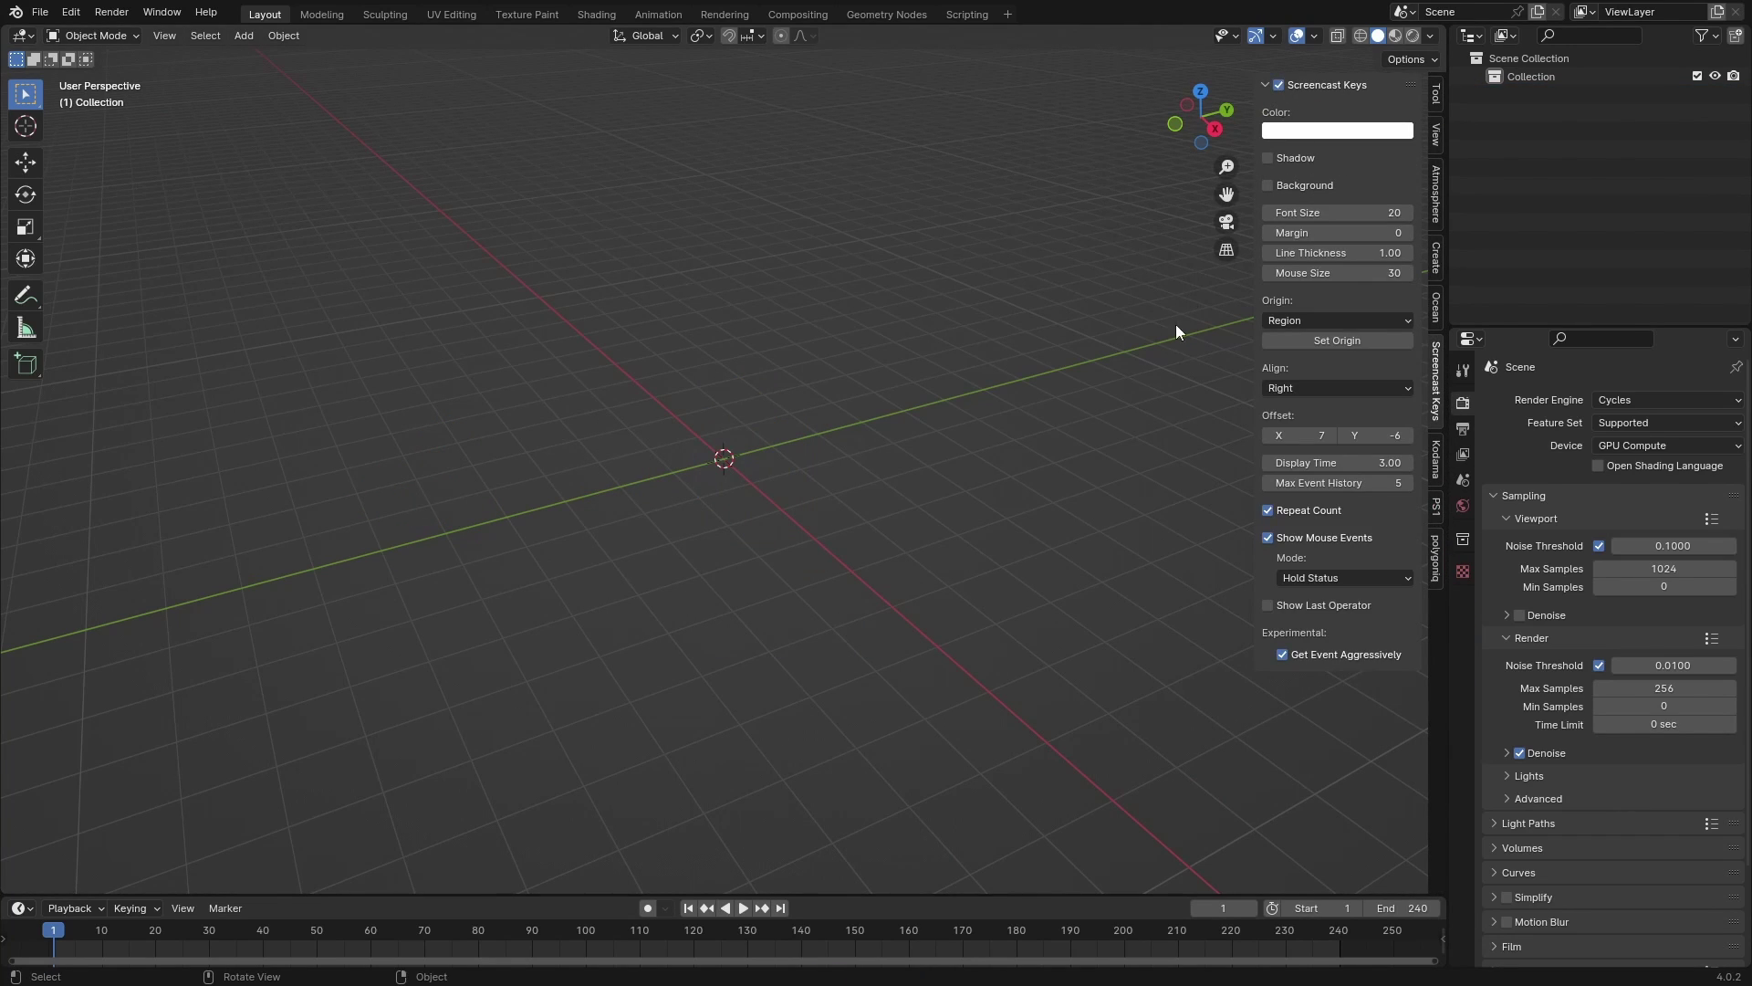
pyautogui.press('n')
# Step: Add a cube mesh at the world origin
pyautogui.hotkey('shift', 'a')
pyautogui.moveTo(648, 436)
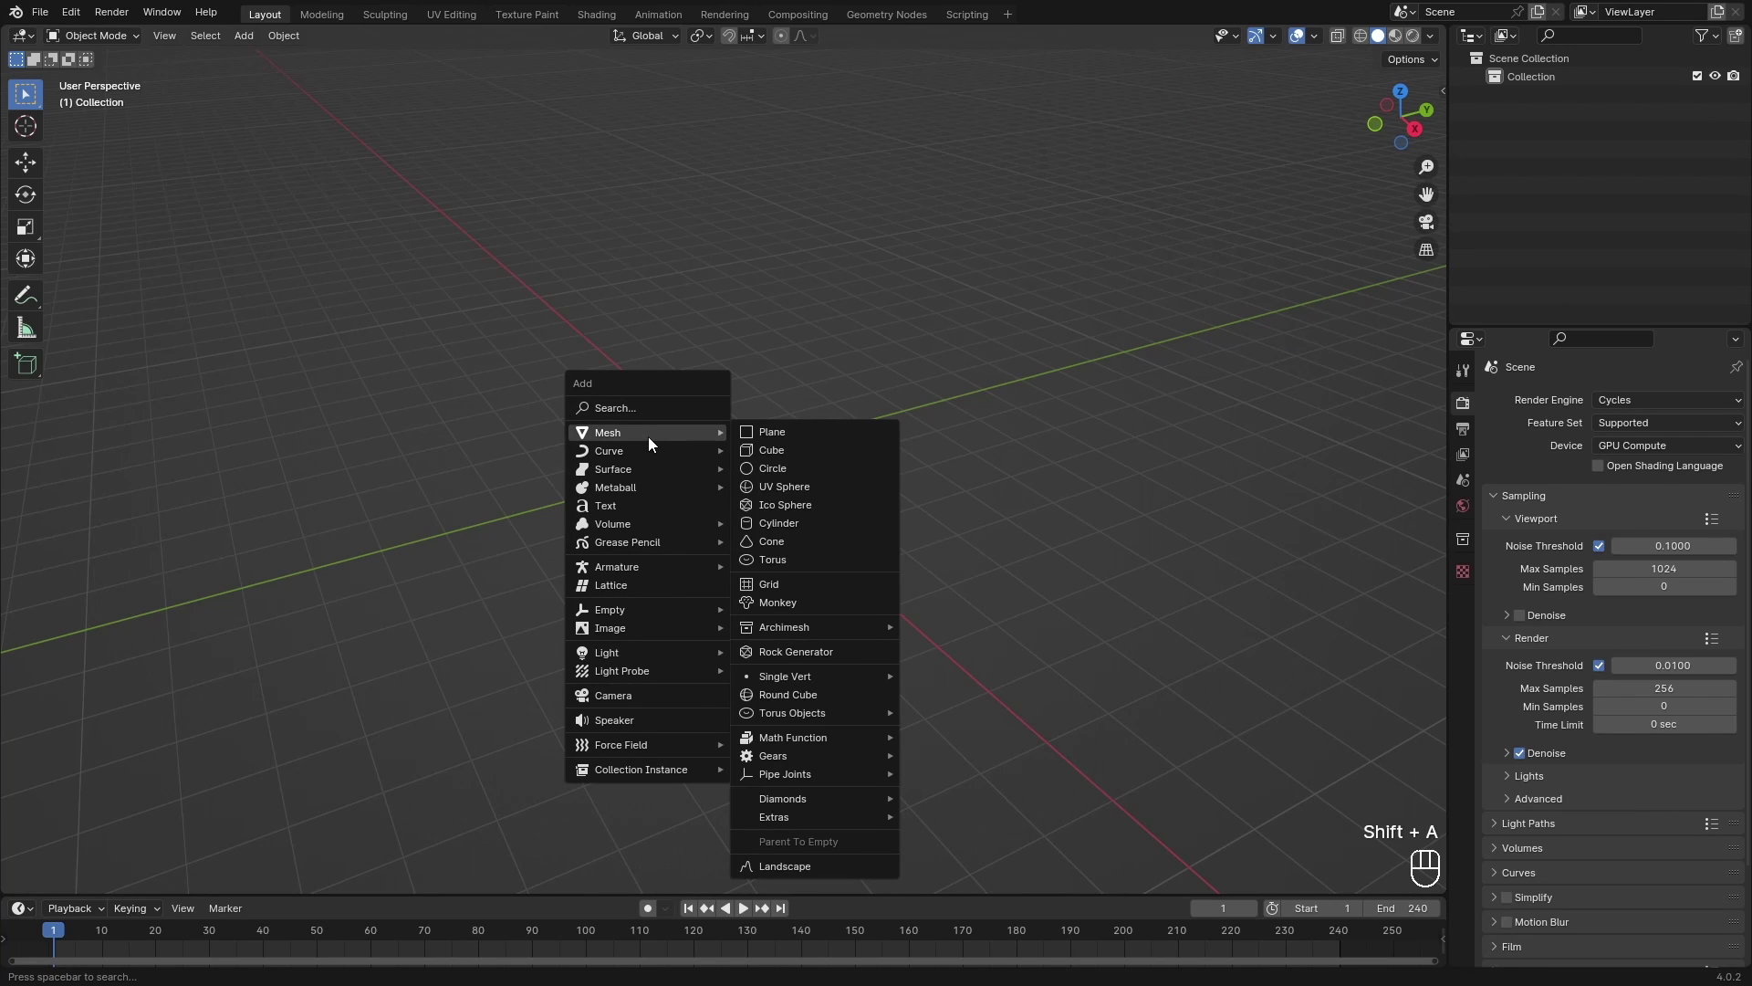
pyautogui.click(784, 453)
pyautogui.scroll(5, 762, 454)
pyautogui.scroll(-3, 760, 462)
pyautogui.moveTo(760, 463); pyautogui.dragTo(985, 518, button='middle')
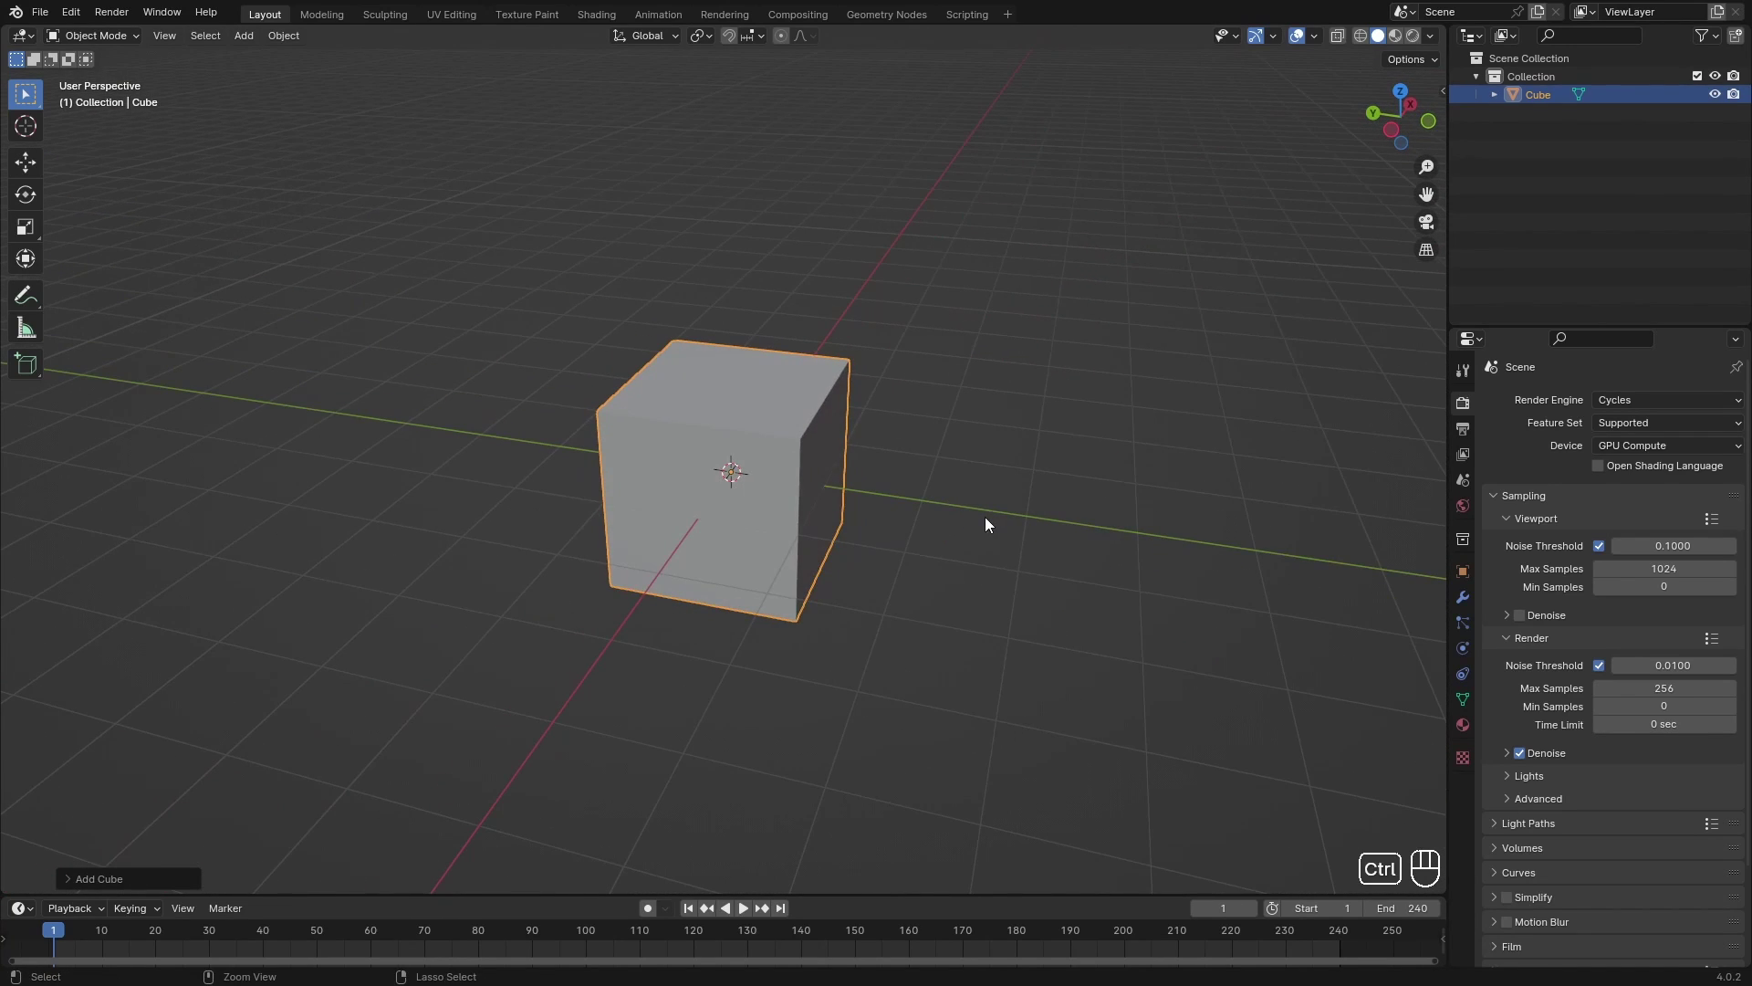
# Step: Give the cube a Subdivision modifier, switching between levels 3, 4 and 5 and finishing on viewport level 5
pyautogui.hotkey('ctrl', '3')
pyautogui.hotkey('ctrl', '4')
pyautogui.hotkey('ctrl', '5')
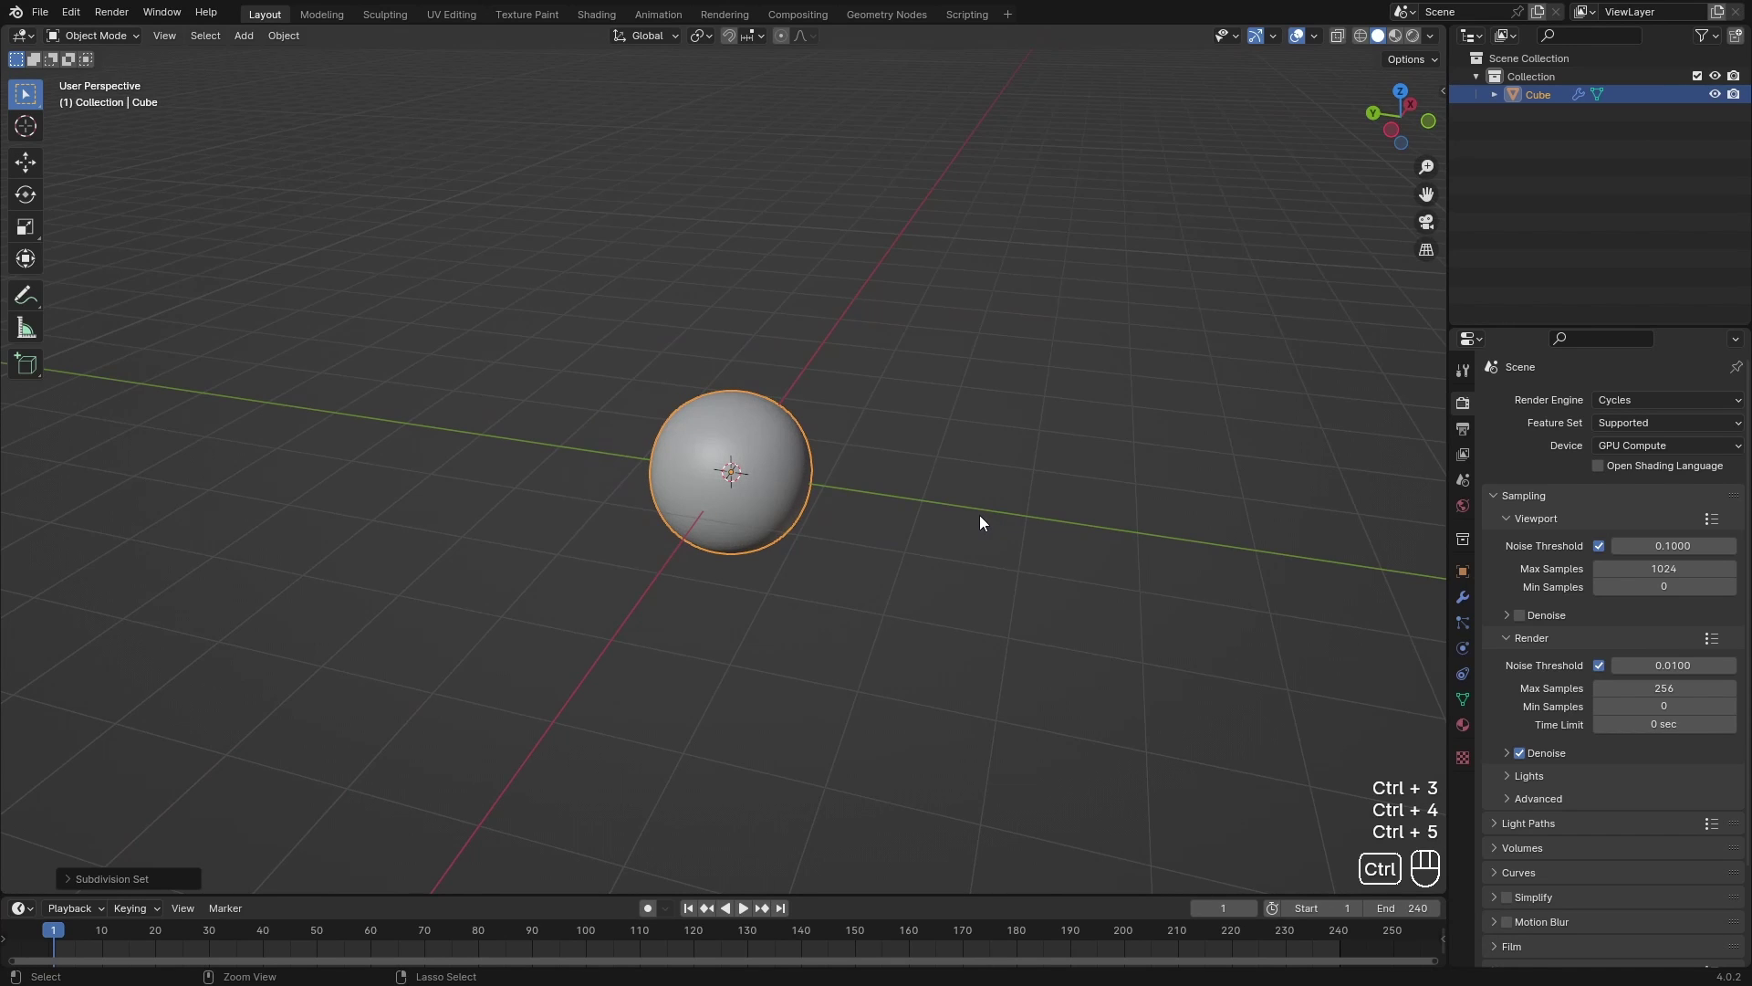
pyautogui.hotkey('ctrl', '4')
pyautogui.hotkey('ctrl', '3')
pyautogui.hotkey('ctrl', '4')
pyautogui.hotkey('ctrl', '5')
pyautogui.hotkey('ctrl', '4')
pyautogui.hotkey('ctrl', '3')
pyautogui.hotkey('ctrl', '4')
pyautogui.hotkey('ctrl', '5')
# Step: Examine the subdivided cube up close and compare it with its original cage in Edit Mode
pyautogui.scroll(2, 852, 516)
pyautogui.scroll(5, 855, 523)
pyautogui.moveTo(1083, 638); pyautogui.dragTo(1017, 620, button='middle')
pyautogui.scroll(2, 1015, 615)
pyautogui.press('Tab')
pyautogui.scroll(-5, 807, 512)
pyautogui.press('Tab')
pyautogui.moveTo(807, 512)
pyautogui.mouseDown(button='middle')
pyautogui.moveTo(912, 544)
pyautogui.moveTo(767, 567)
pyautogui.moveTo(1310, 654)
pyautogui.moveTo(779, 512)
pyautogui.moveTo(845, 449)
pyautogui.moveTo(807, 502)
pyautogui.mouseUp(button='middle')
pyautogui.scroll(3, 806, 502)
pyautogui.scroll(-2, 806, 502)
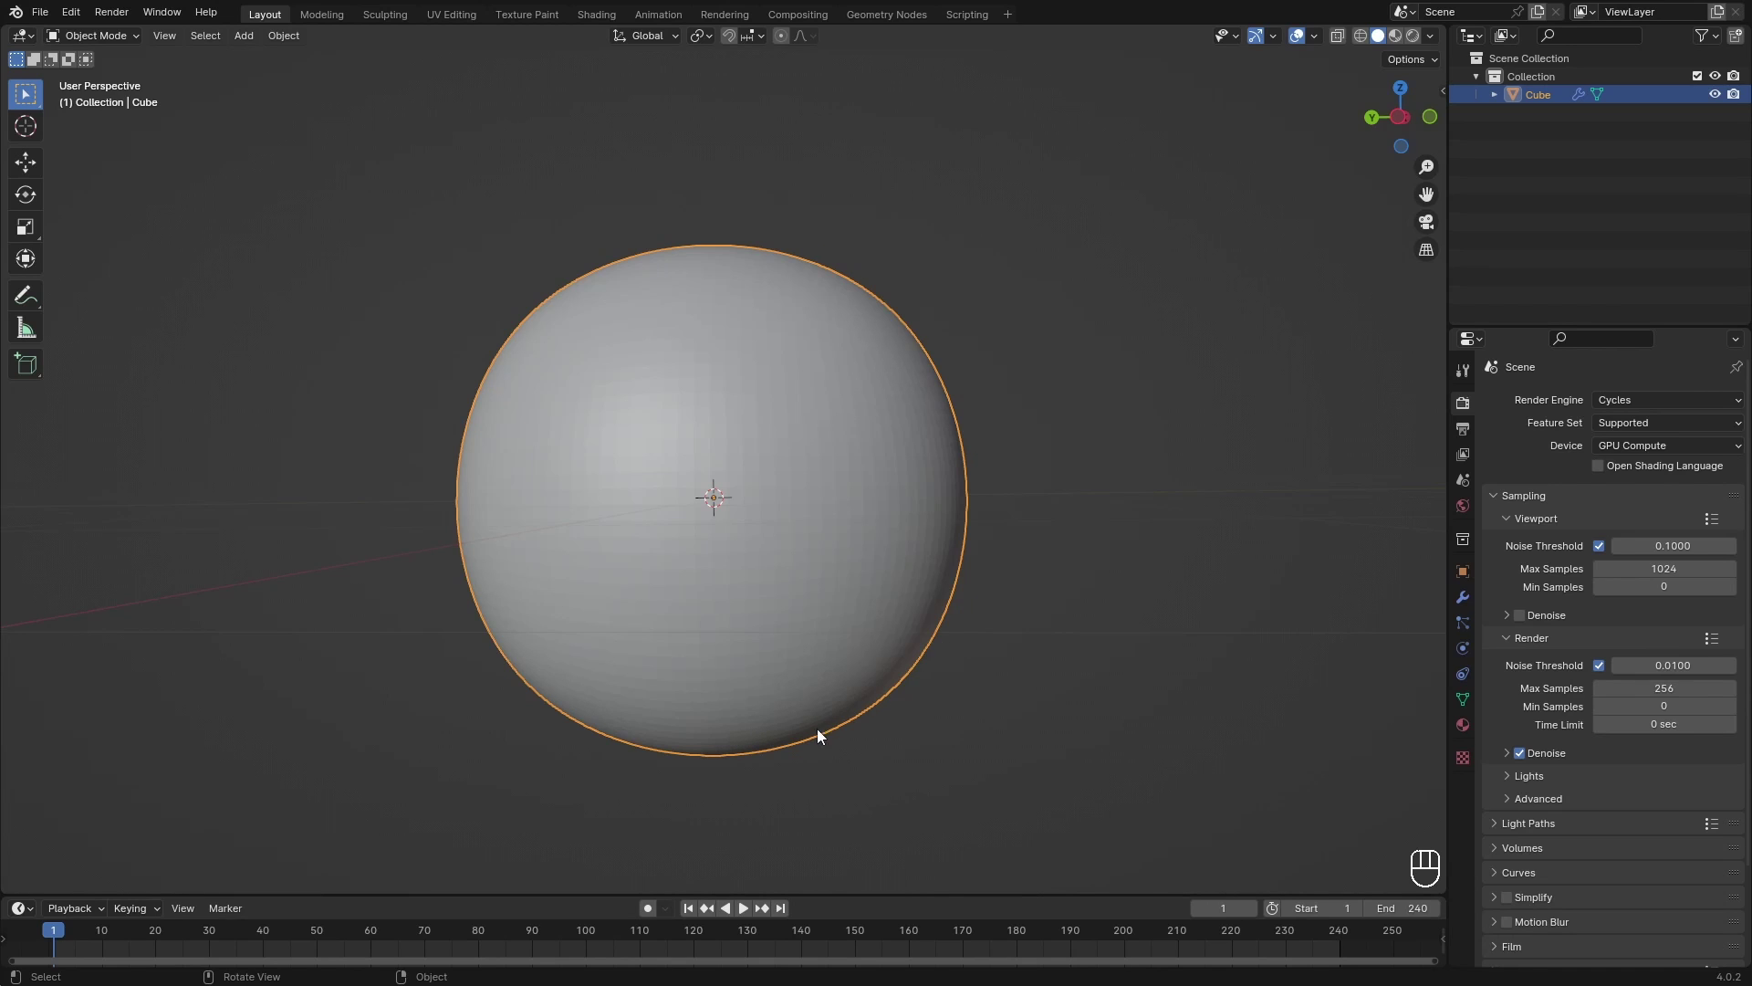
pyautogui.moveTo(946, 632); pyautogui.dragTo(1024, 646, button='middle')
pyautogui.press('Tab')
pyautogui.scroll(-4, 967, 339)
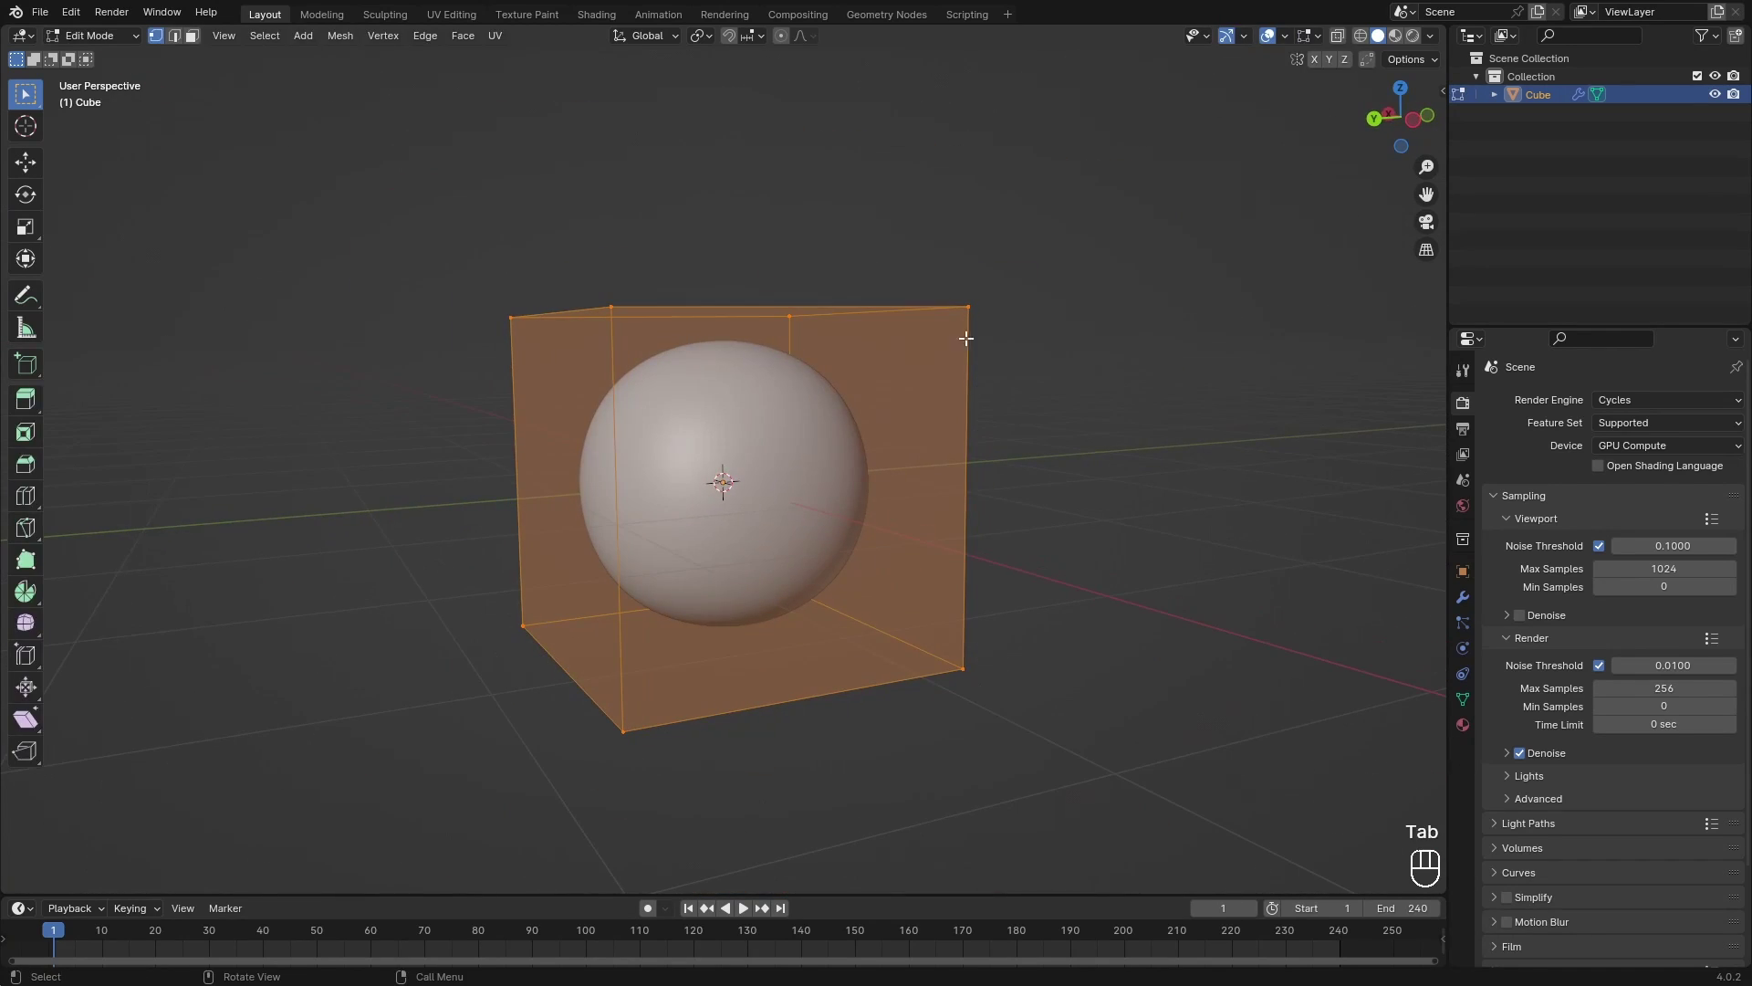
# Step: Add a plane and delete one corner vertex so only two connected edges are left
pyautogui.hotkey('shift', 'a')
pyautogui.moveTo(920, 530)
pyautogui.click(980, 85)
pyautogui.moveTo(980, 85); pyautogui.dragTo(771, 547, button='middle')
pyautogui.press('x')
pyautogui.click(684, 581)
pyautogui.scroll(4, 747, 552)
pyautogui.press('Tab')
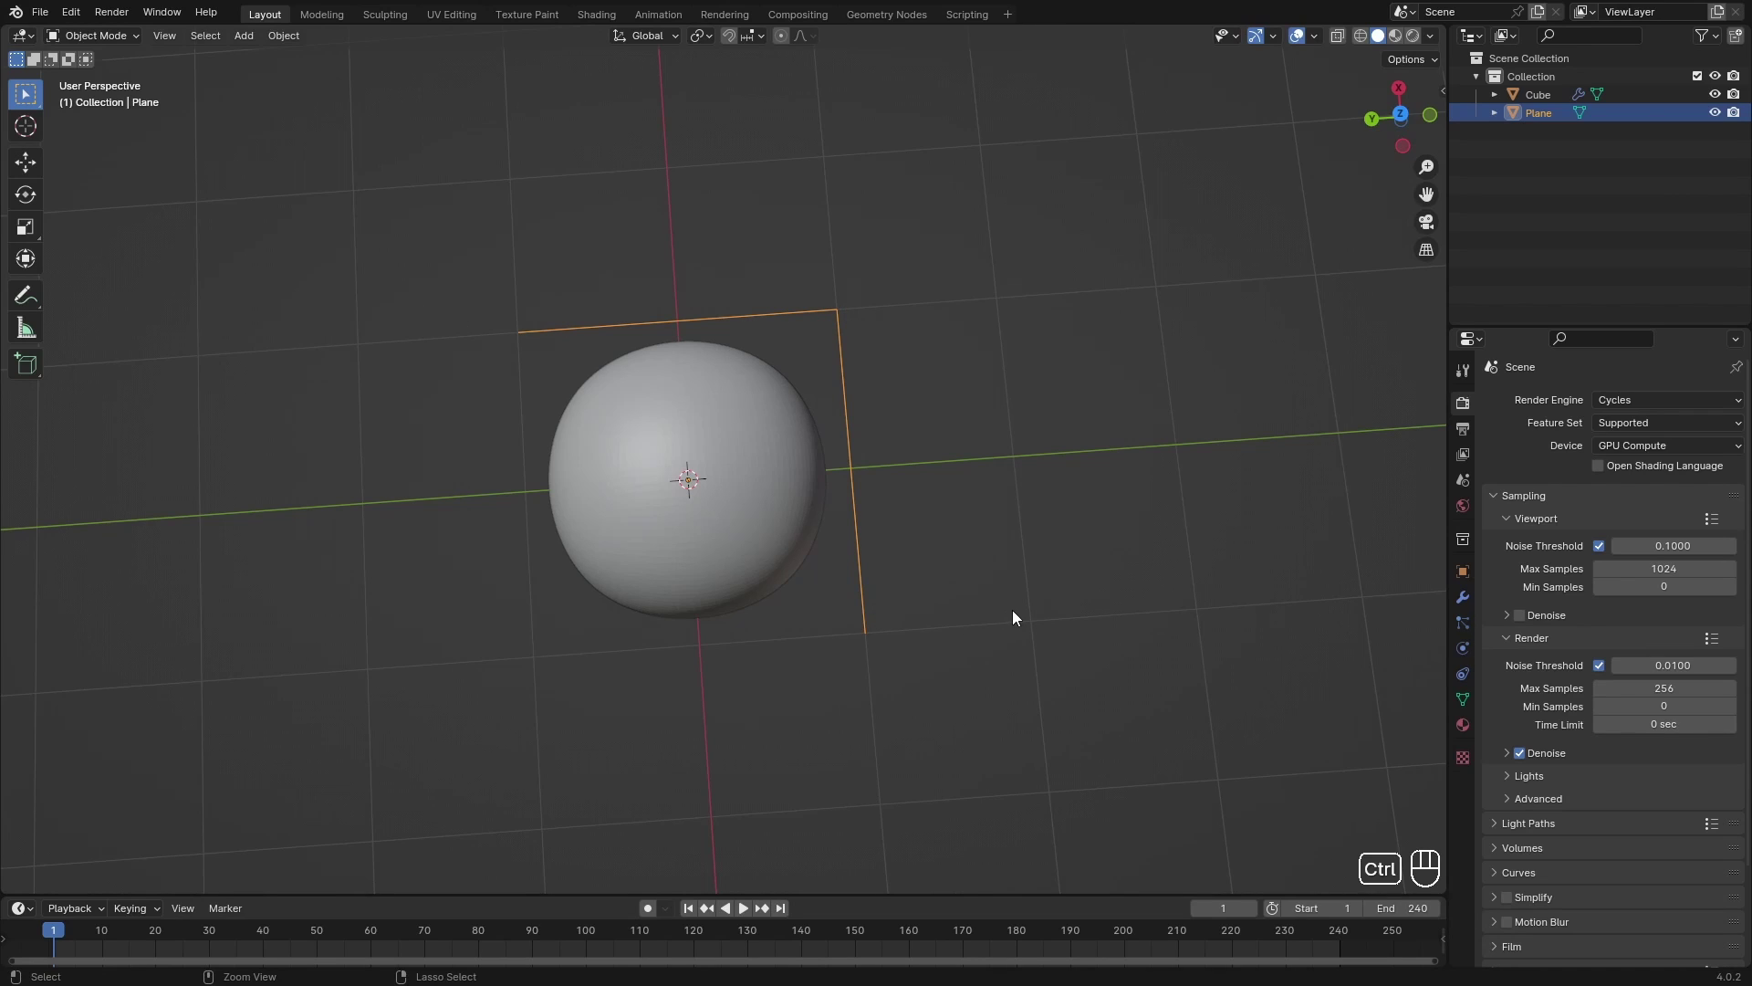
# Step: Subdivide the plane's two remaining edges with a Subdivision modifier, trying levels 3, 5 and 6
pyautogui.hotkey('ctrl', '3')
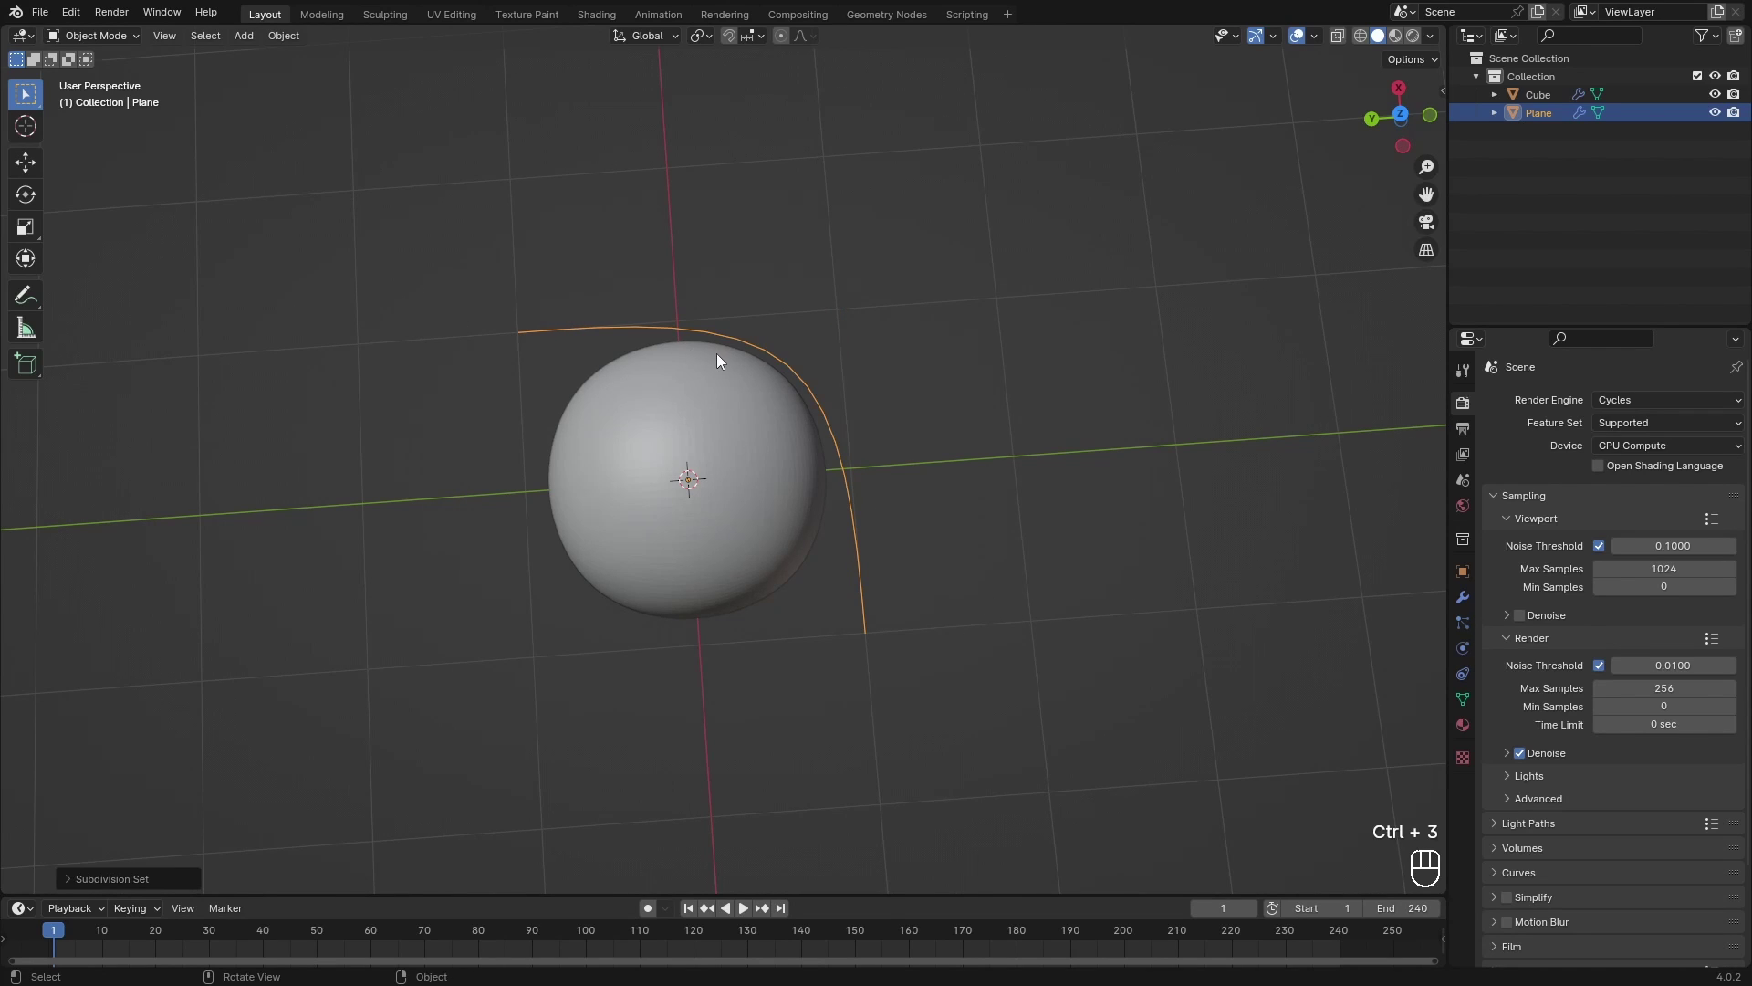
pyautogui.hotkey('ctrl', '5')
pyautogui.hotkey('ctrl', '6')
pyautogui.moveTo(723, 361); pyautogui.dragTo(712, 309, button='middle')
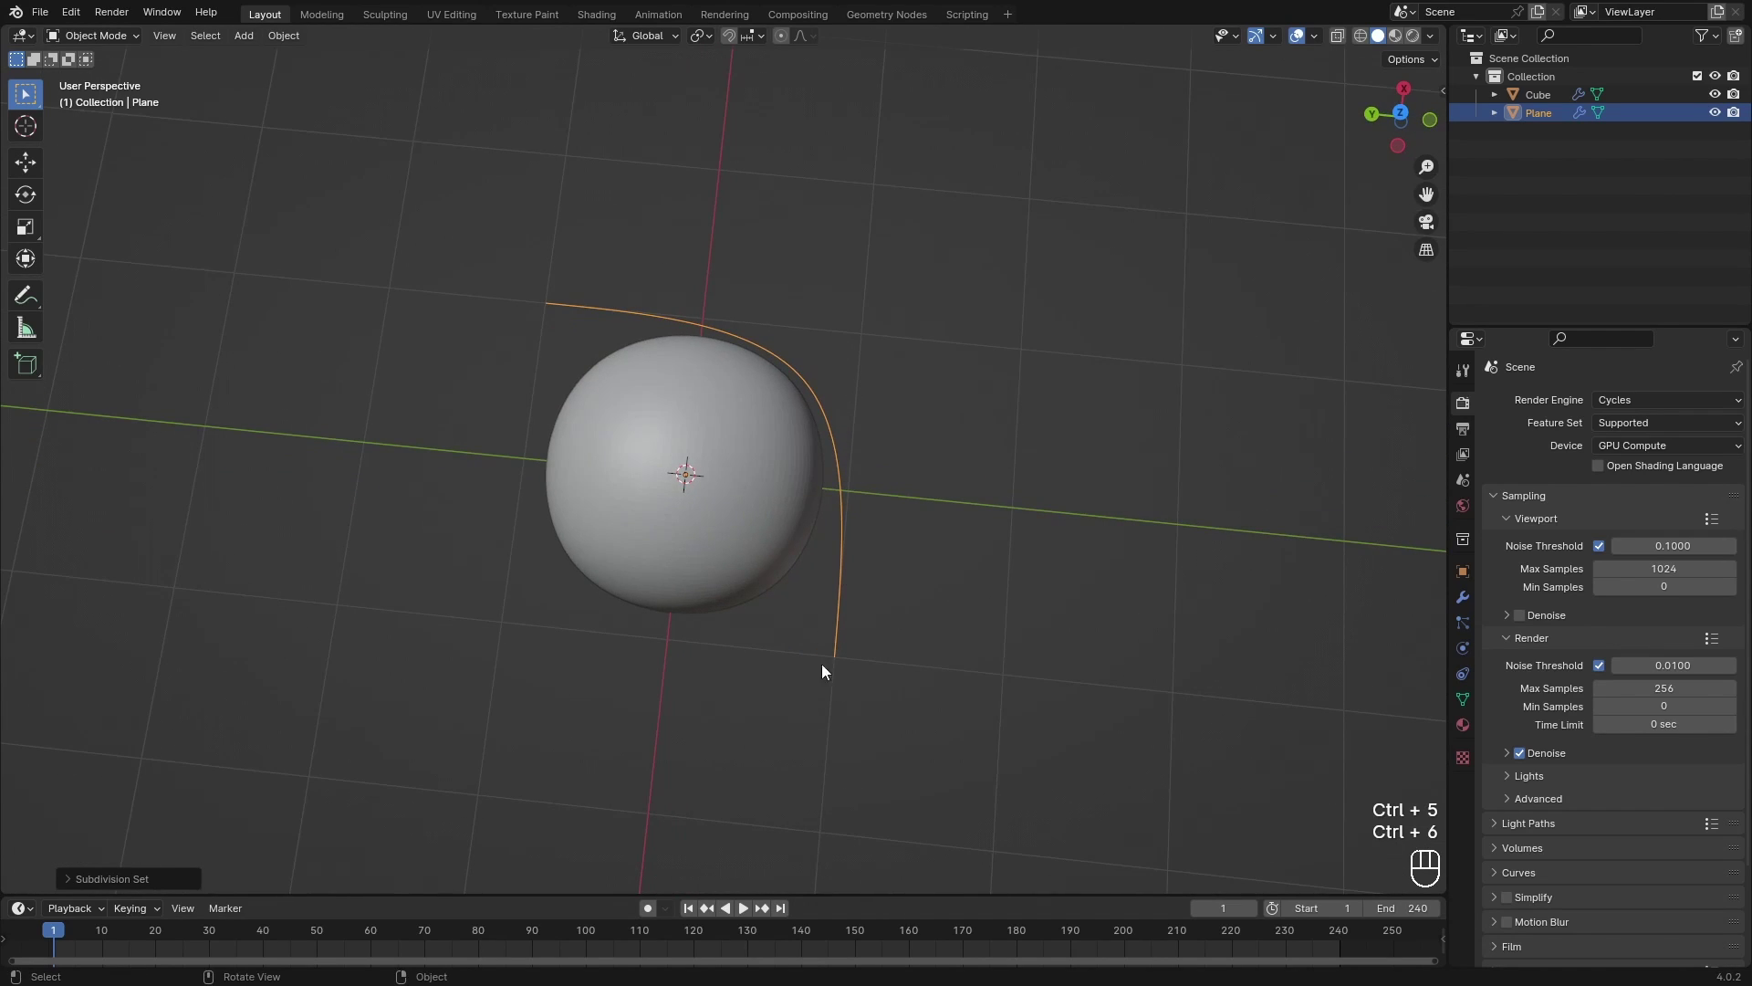
pyautogui.scroll(1, 898, 543)
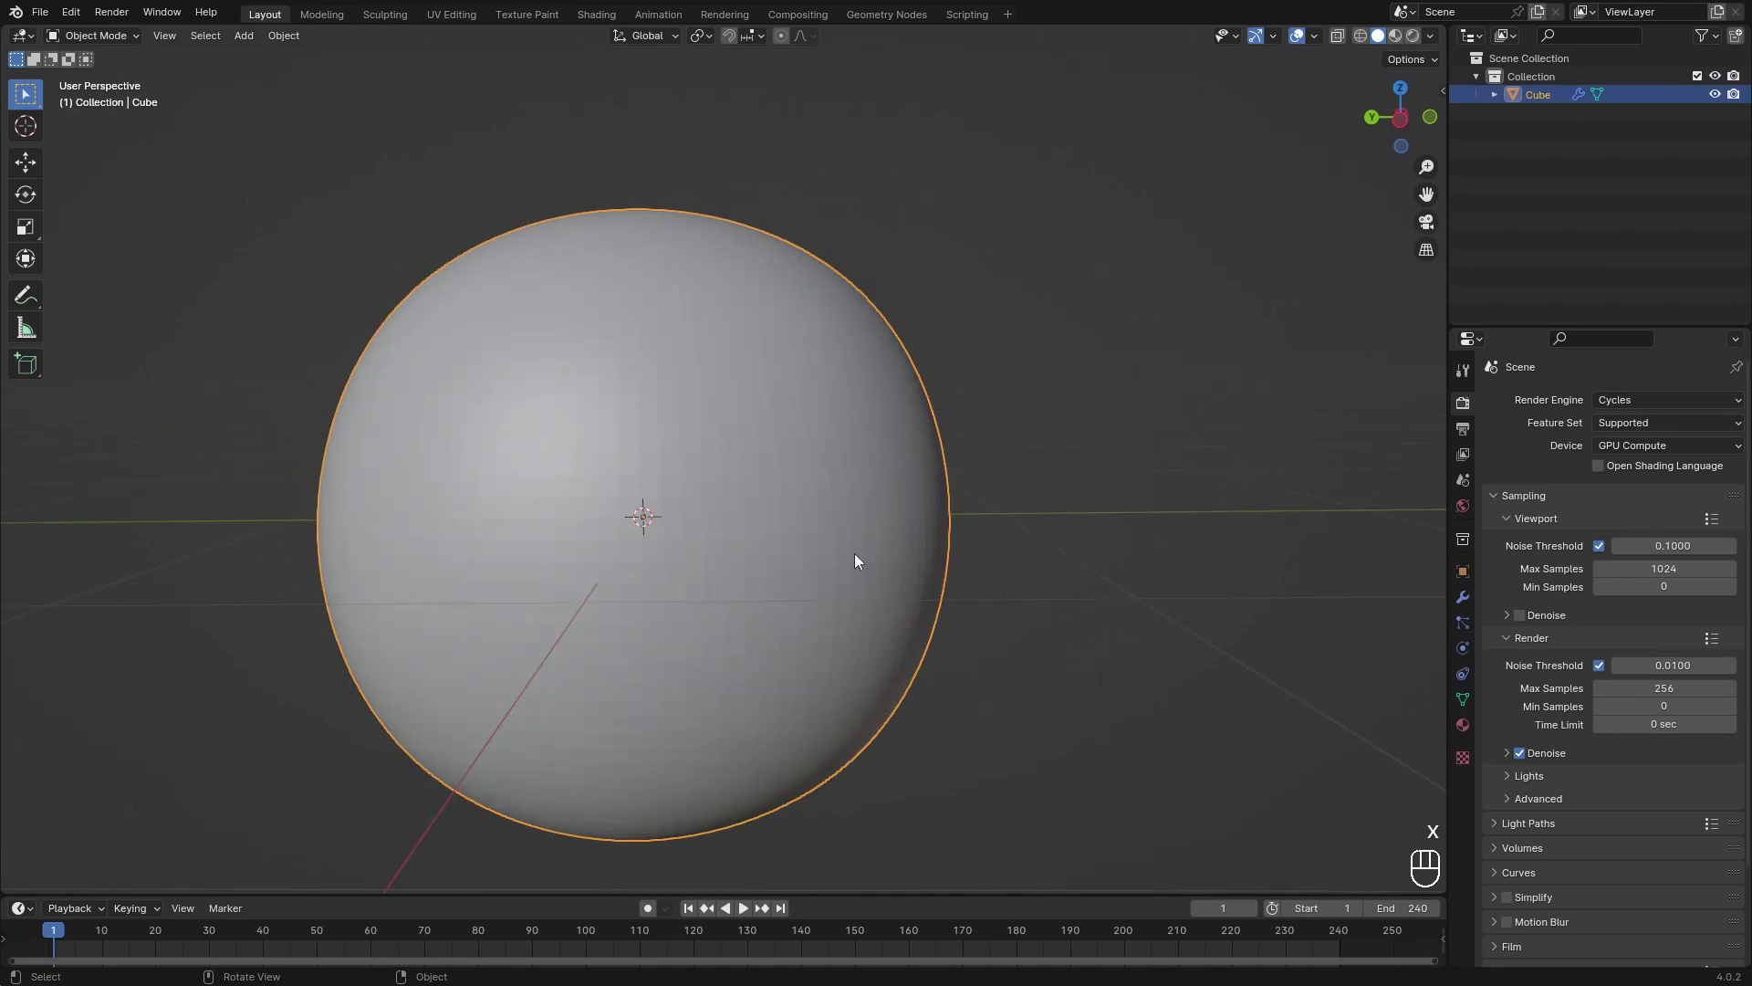
# Step: Add a Displace modifier to the subdivided cube
pyautogui.moveTo(854, 553); pyautogui.dragTo(601, 338, button='middle')
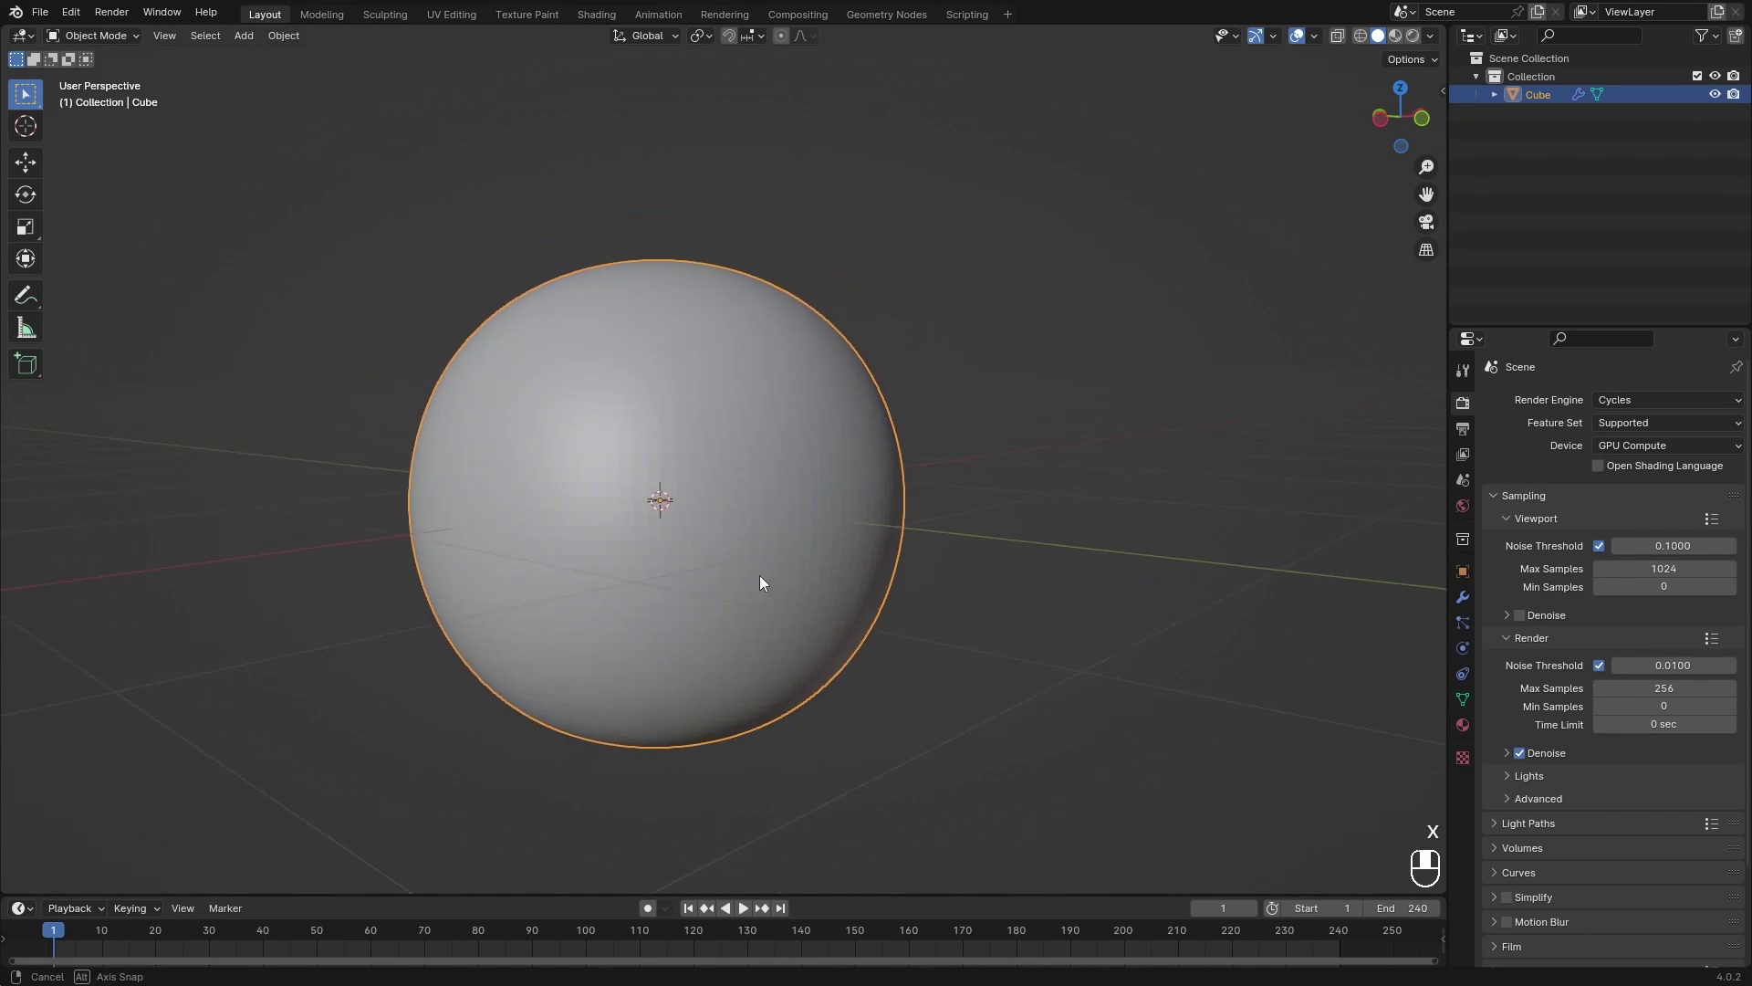
pyautogui.press('Tab')
pyautogui.press('Tab')
pyautogui.scroll(-4, 785, 570)
pyautogui.moveTo(802, 564); pyautogui.dragTo(895, 575, button='middle')
pyautogui.scroll(3, 938, 582)
pyautogui.scroll(-1, 938, 583)
pyautogui.click(1463, 597)
pyautogui.click(1465, 600)
pyautogui.click(1553, 398)
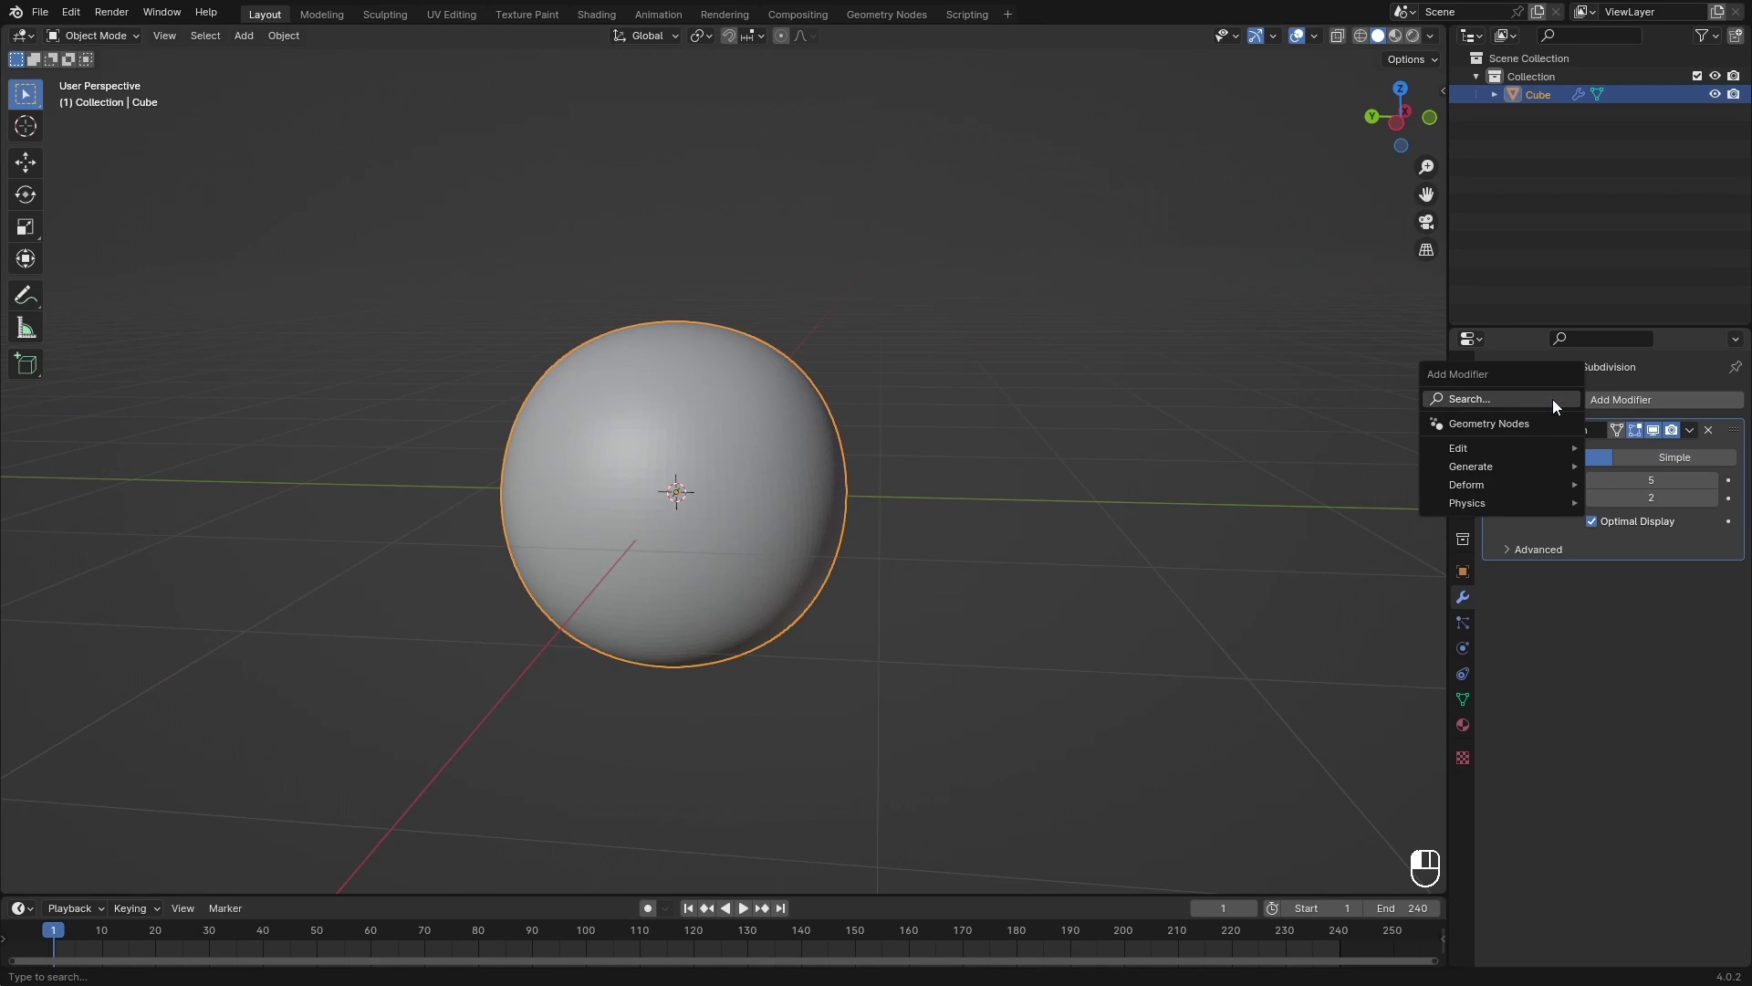
pyautogui.write('disp')
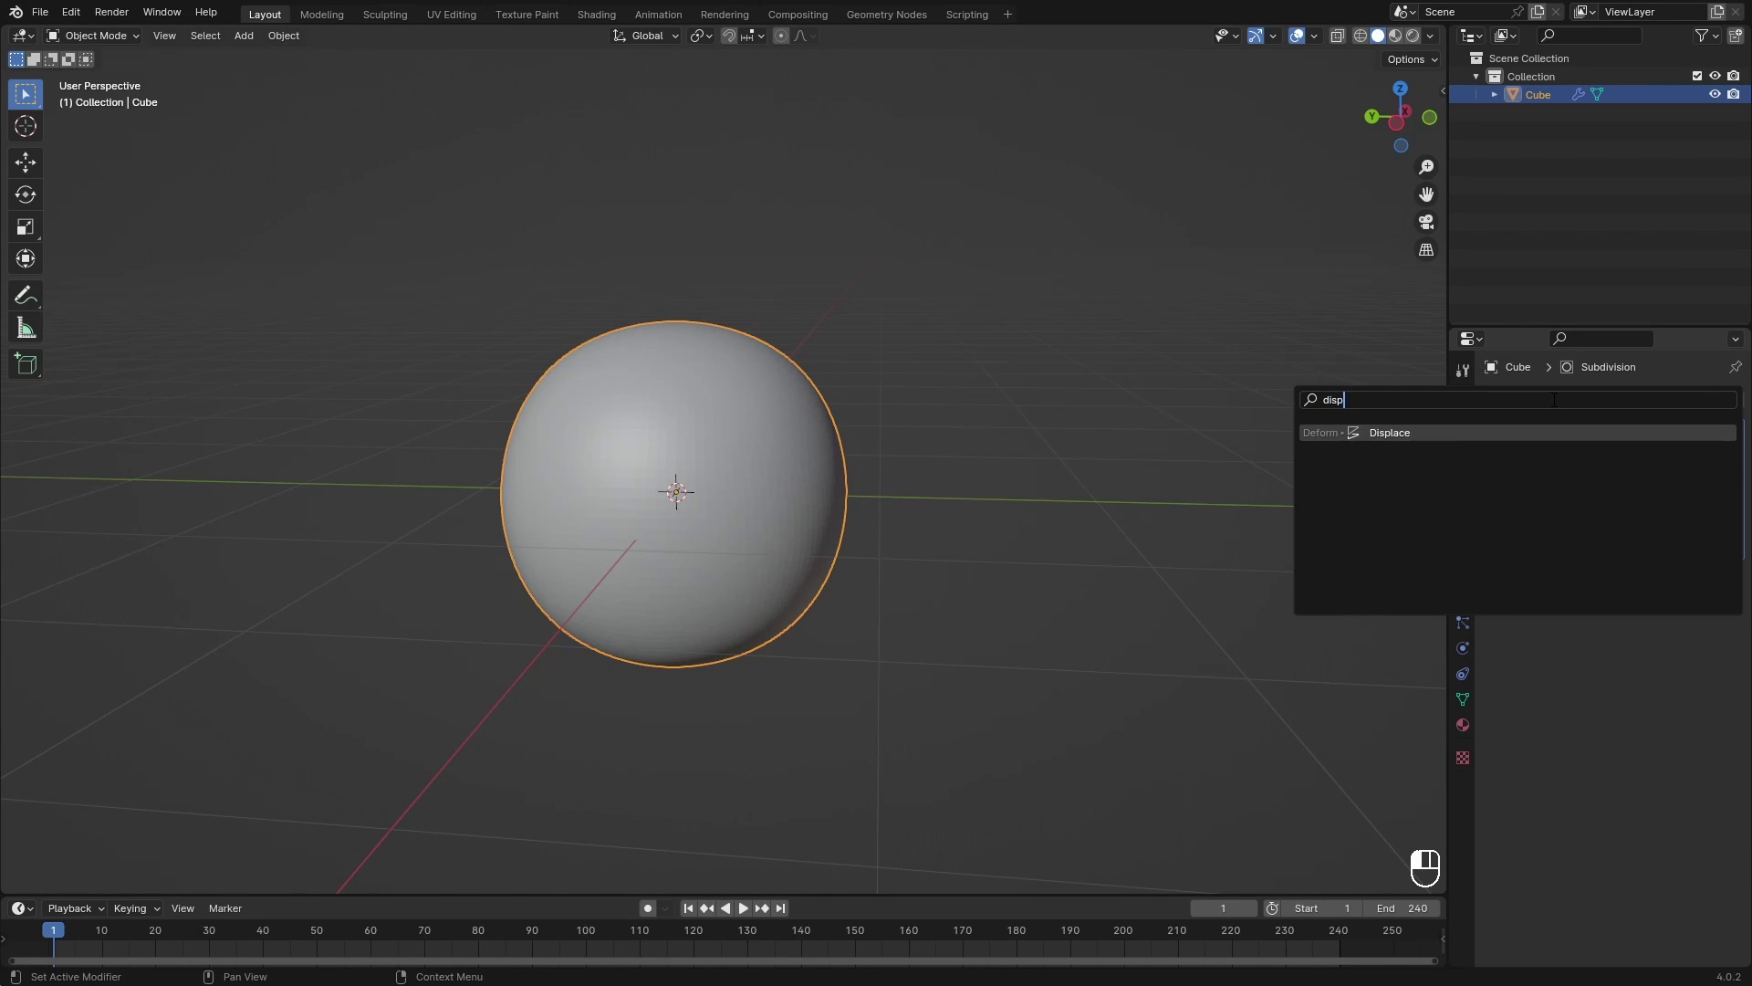
pyautogui.press('Return')
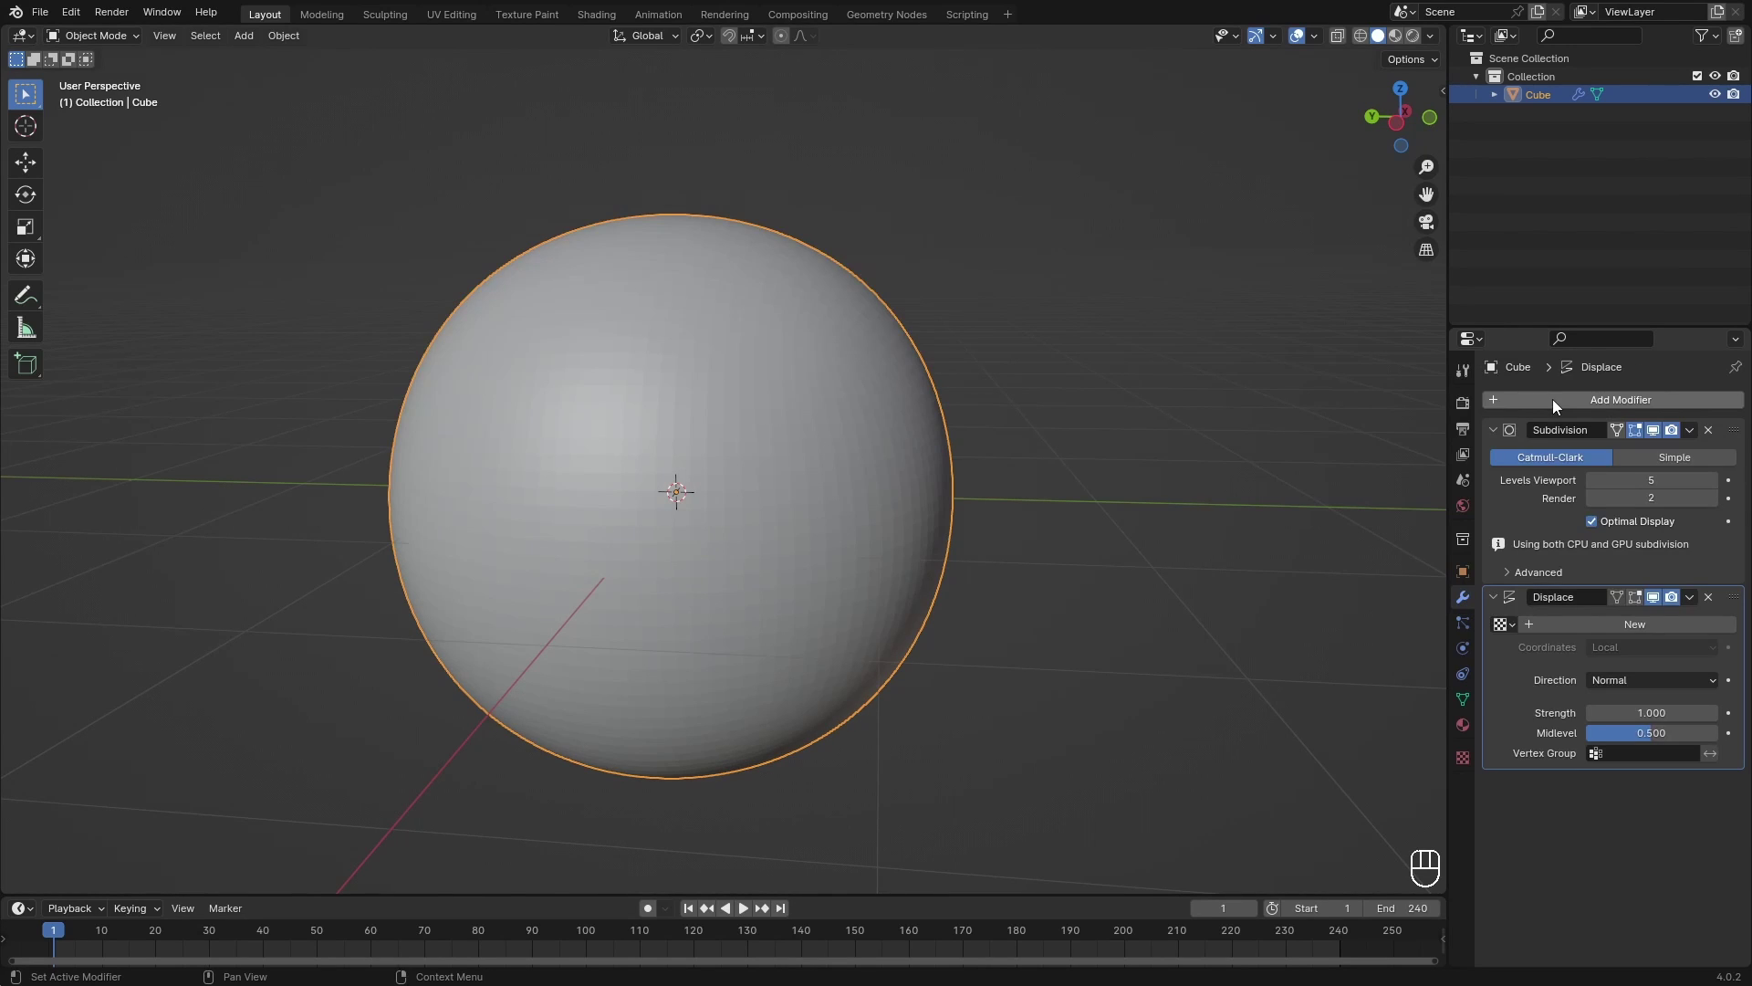
pyautogui.click(1584, 629)
pyautogui.moveTo(987, 564)
pyautogui.mouseDown(button='middle')
pyautogui.moveTo(933, 571)
pyautogui.moveTo(1015, 557)
pyautogui.mouseUp(button='middle')
pyautogui.scroll(5, 907, 572)
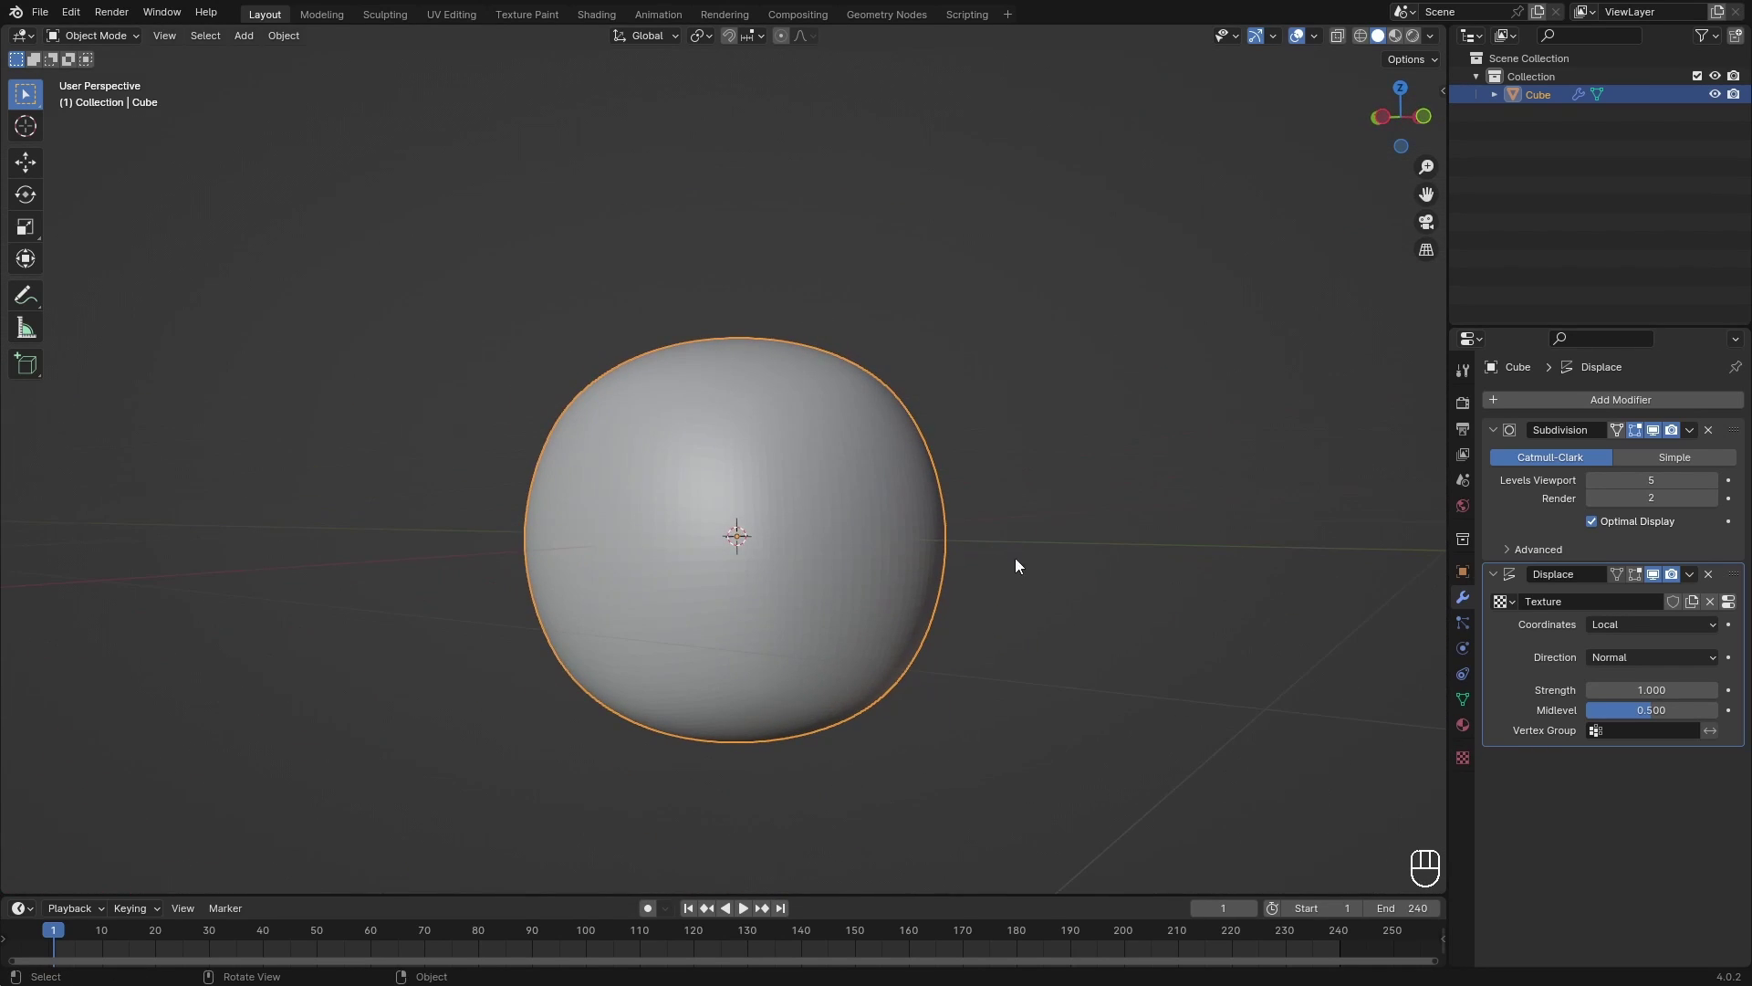
pyautogui.hotkey('ctrl', 'z')
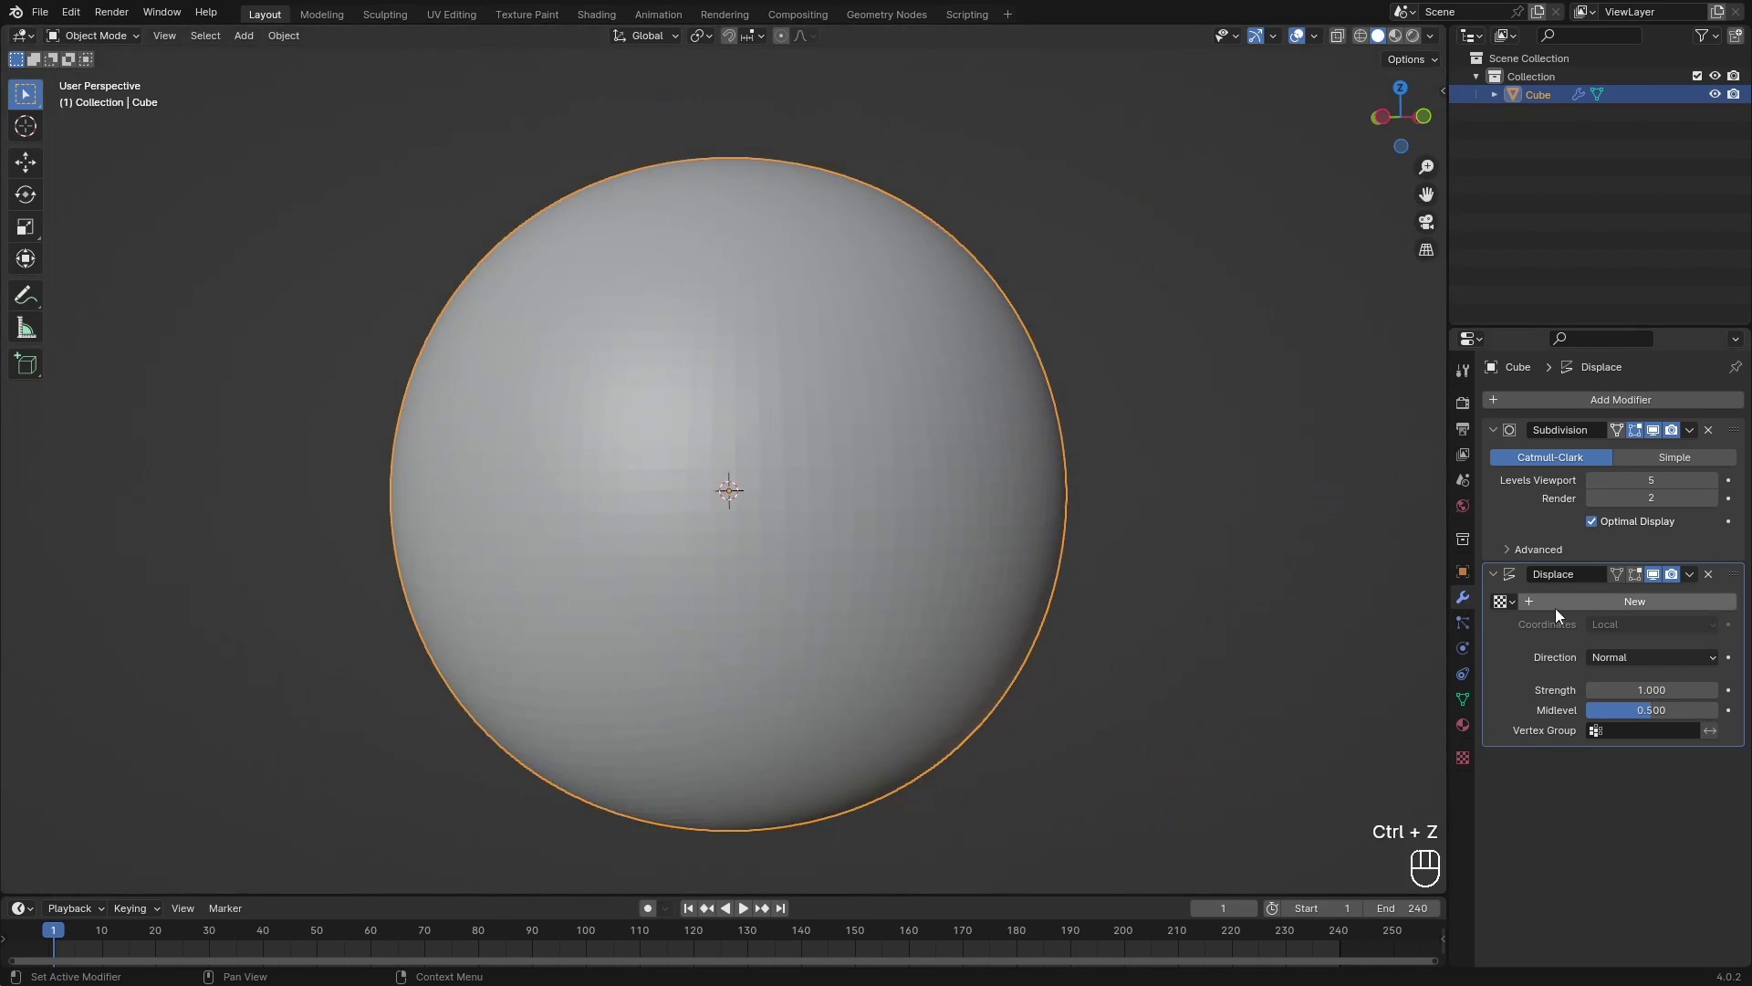
# Step: Create a new texture for the Displace modifier and name it "Displacement"
pyautogui.click(1548, 604)
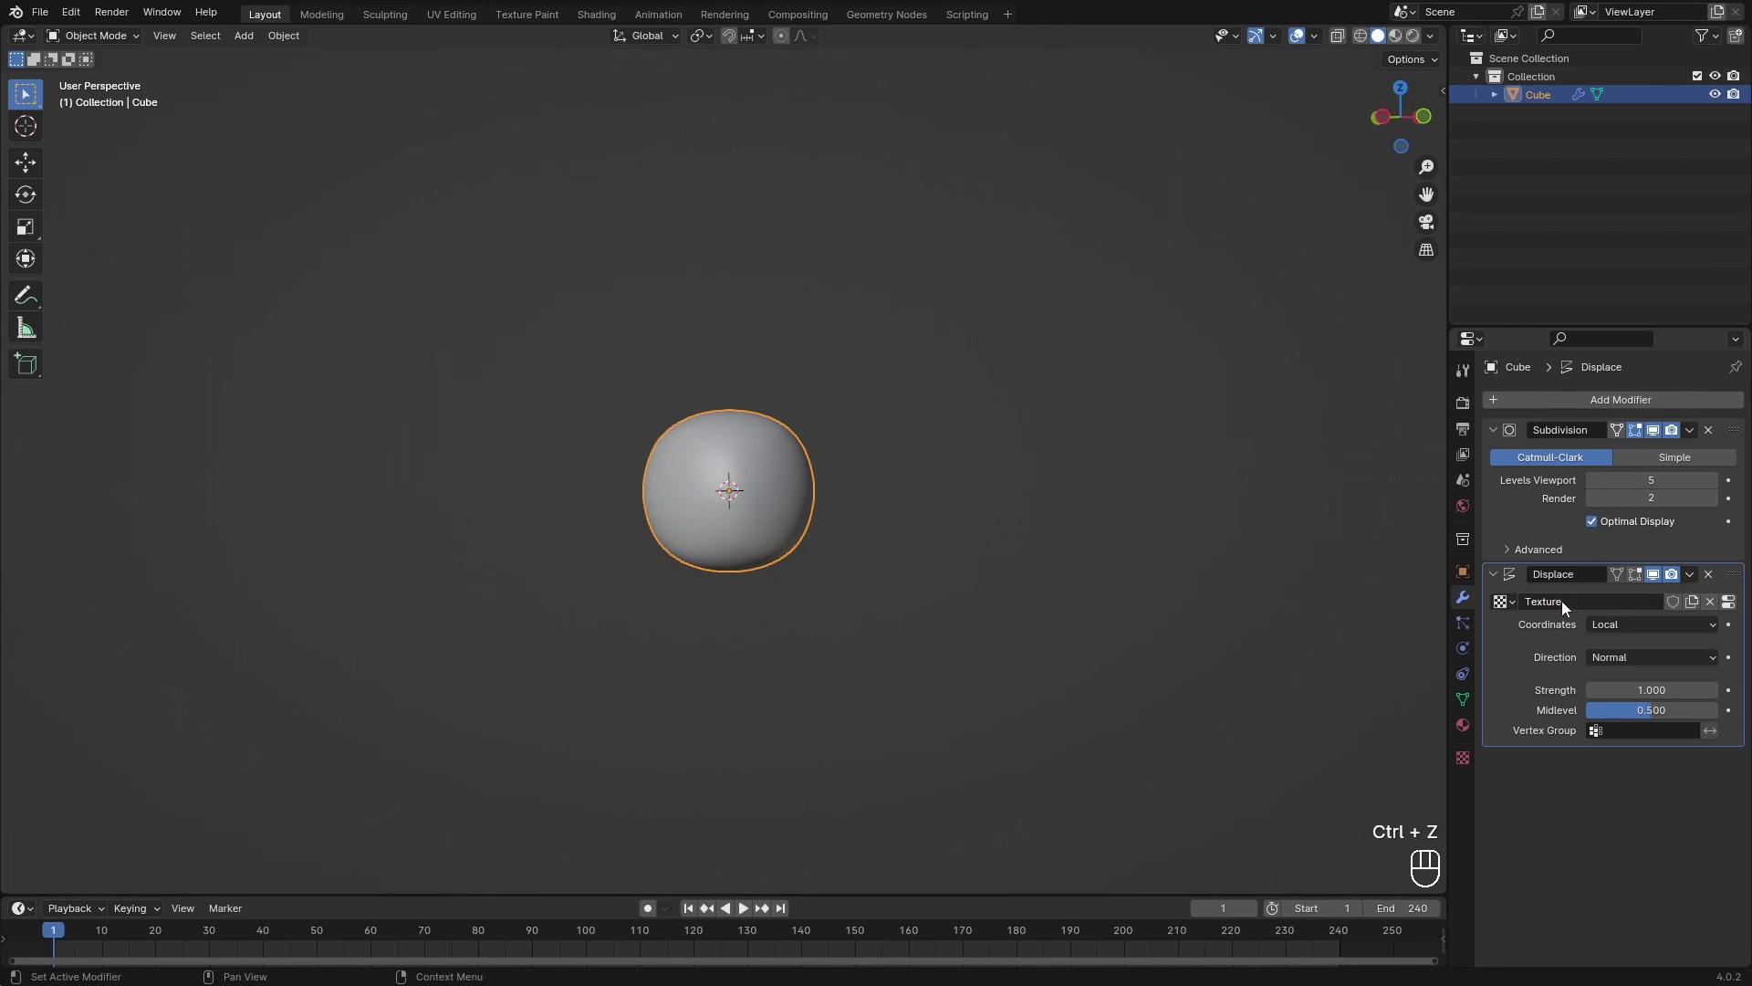
pyautogui.doubleClick(1612, 600)
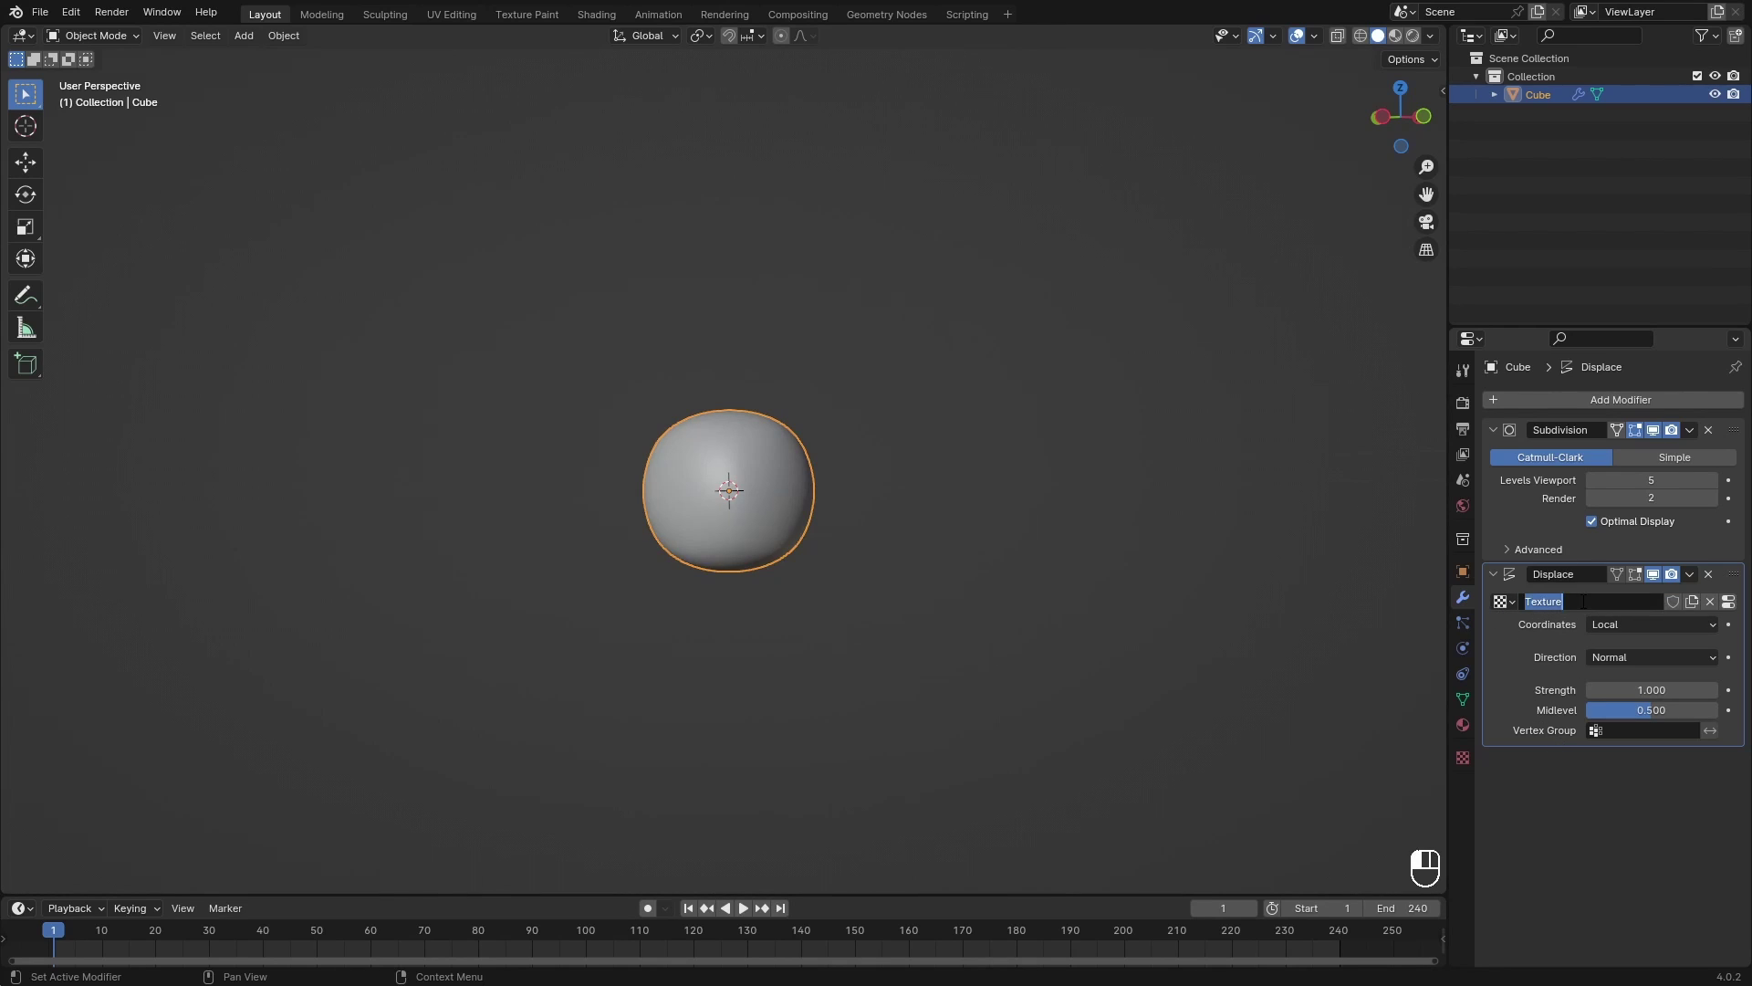
pyautogui.write('Displacement')
pyautogui.press('Return')
# Step: Open the Displacement texture's settings and change its type to Clouds
pyautogui.click(1728, 602)
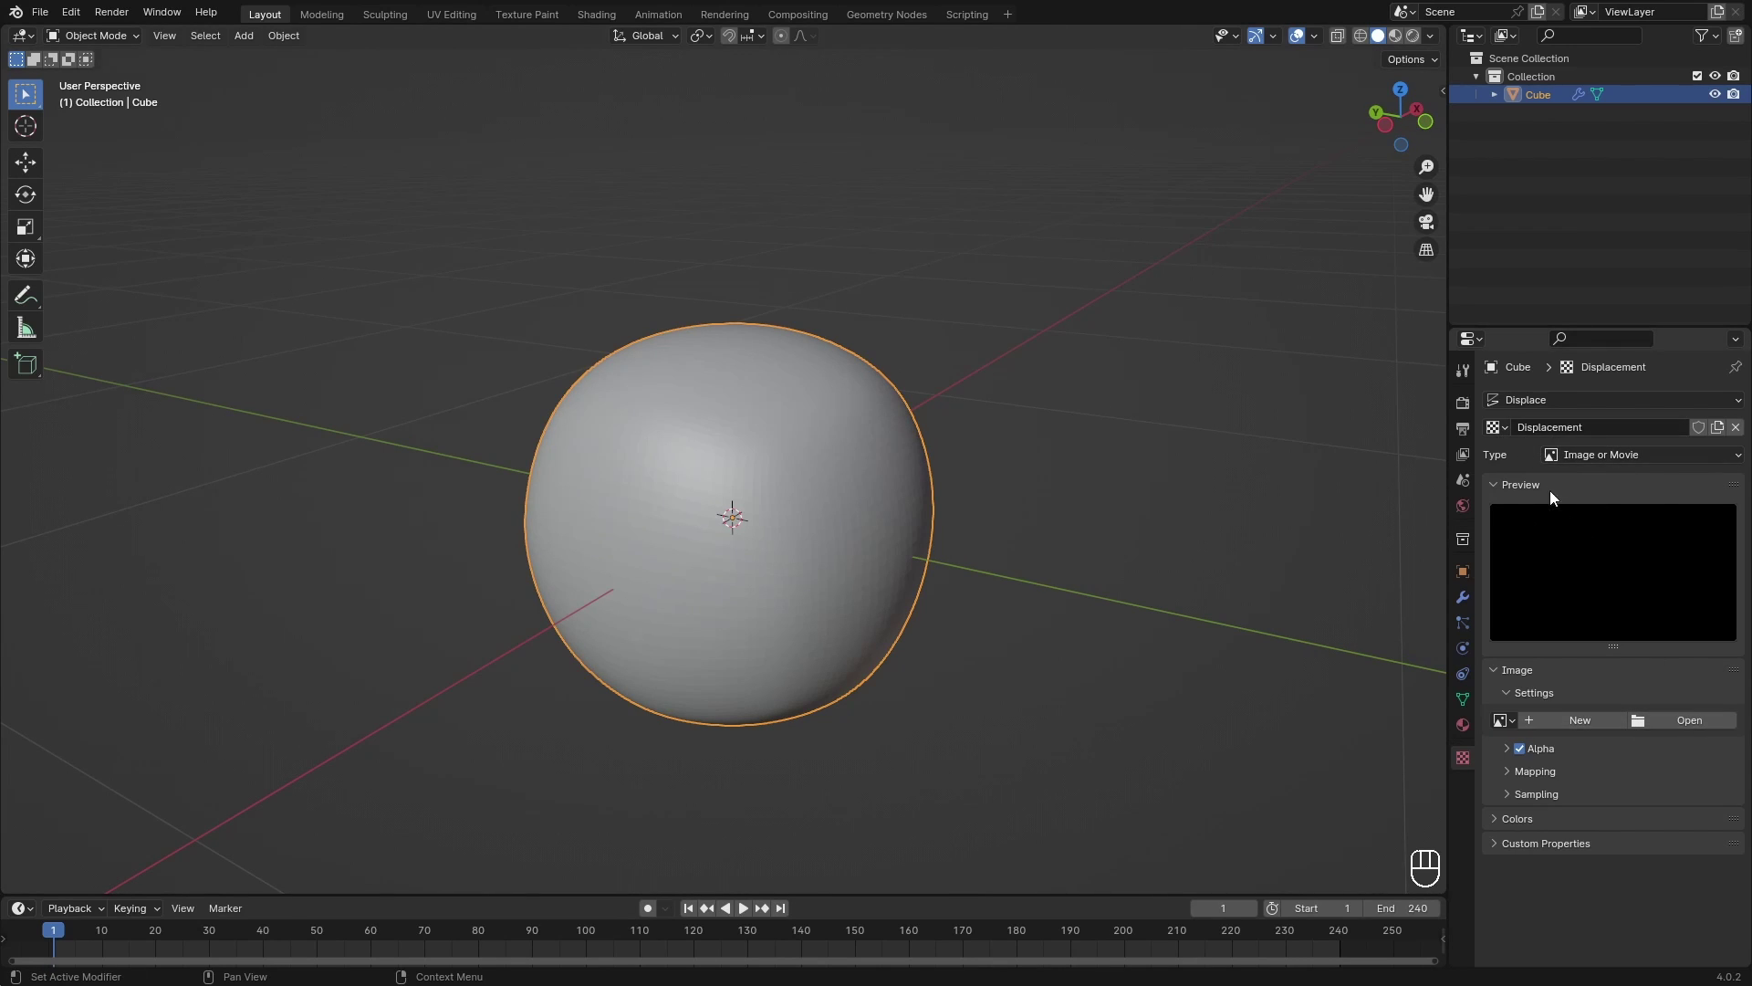
pyautogui.click(1576, 455)
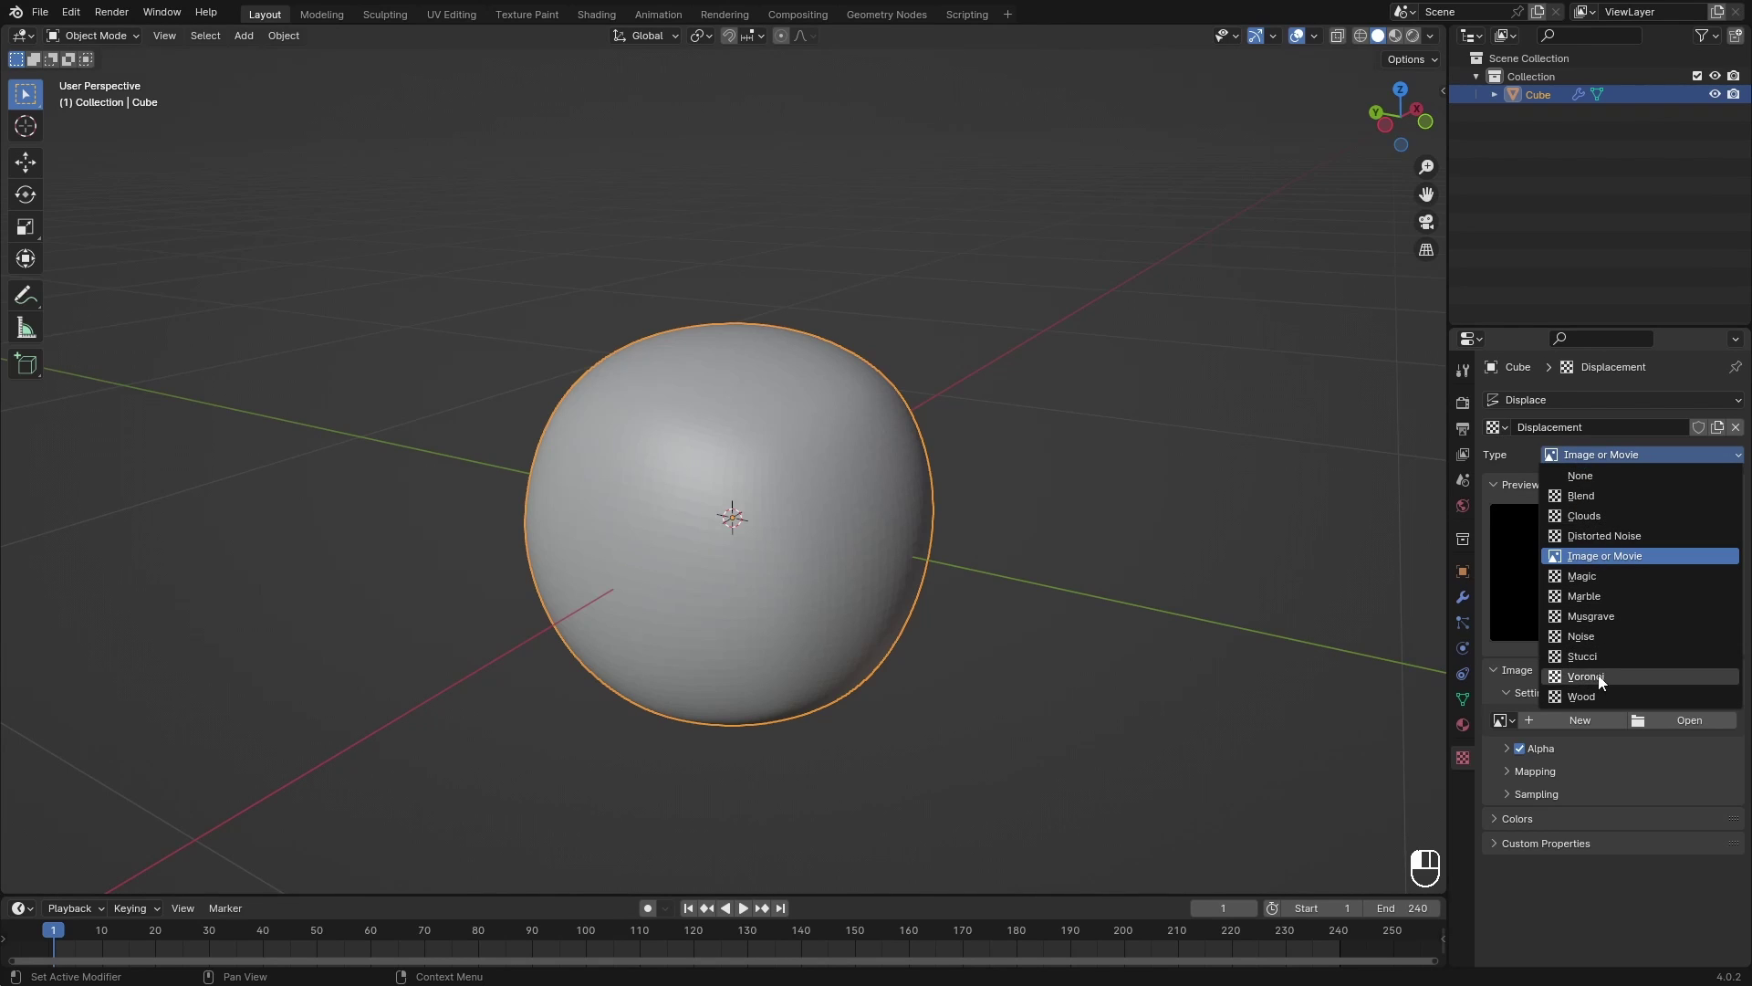
pyautogui.click(1595, 516)
pyautogui.scroll(-5, 971, 539)
pyautogui.moveTo(972, 538)
pyautogui.mouseDown(button='middle')
pyautogui.moveTo(923, 512)
pyautogui.moveTo(814, 517)
pyautogui.moveTo(979, 531)
pyautogui.moveTo(971, 544)
pyautogui.mouseUp(button='middle')
pyautogui.scroll(2, 987, 511)
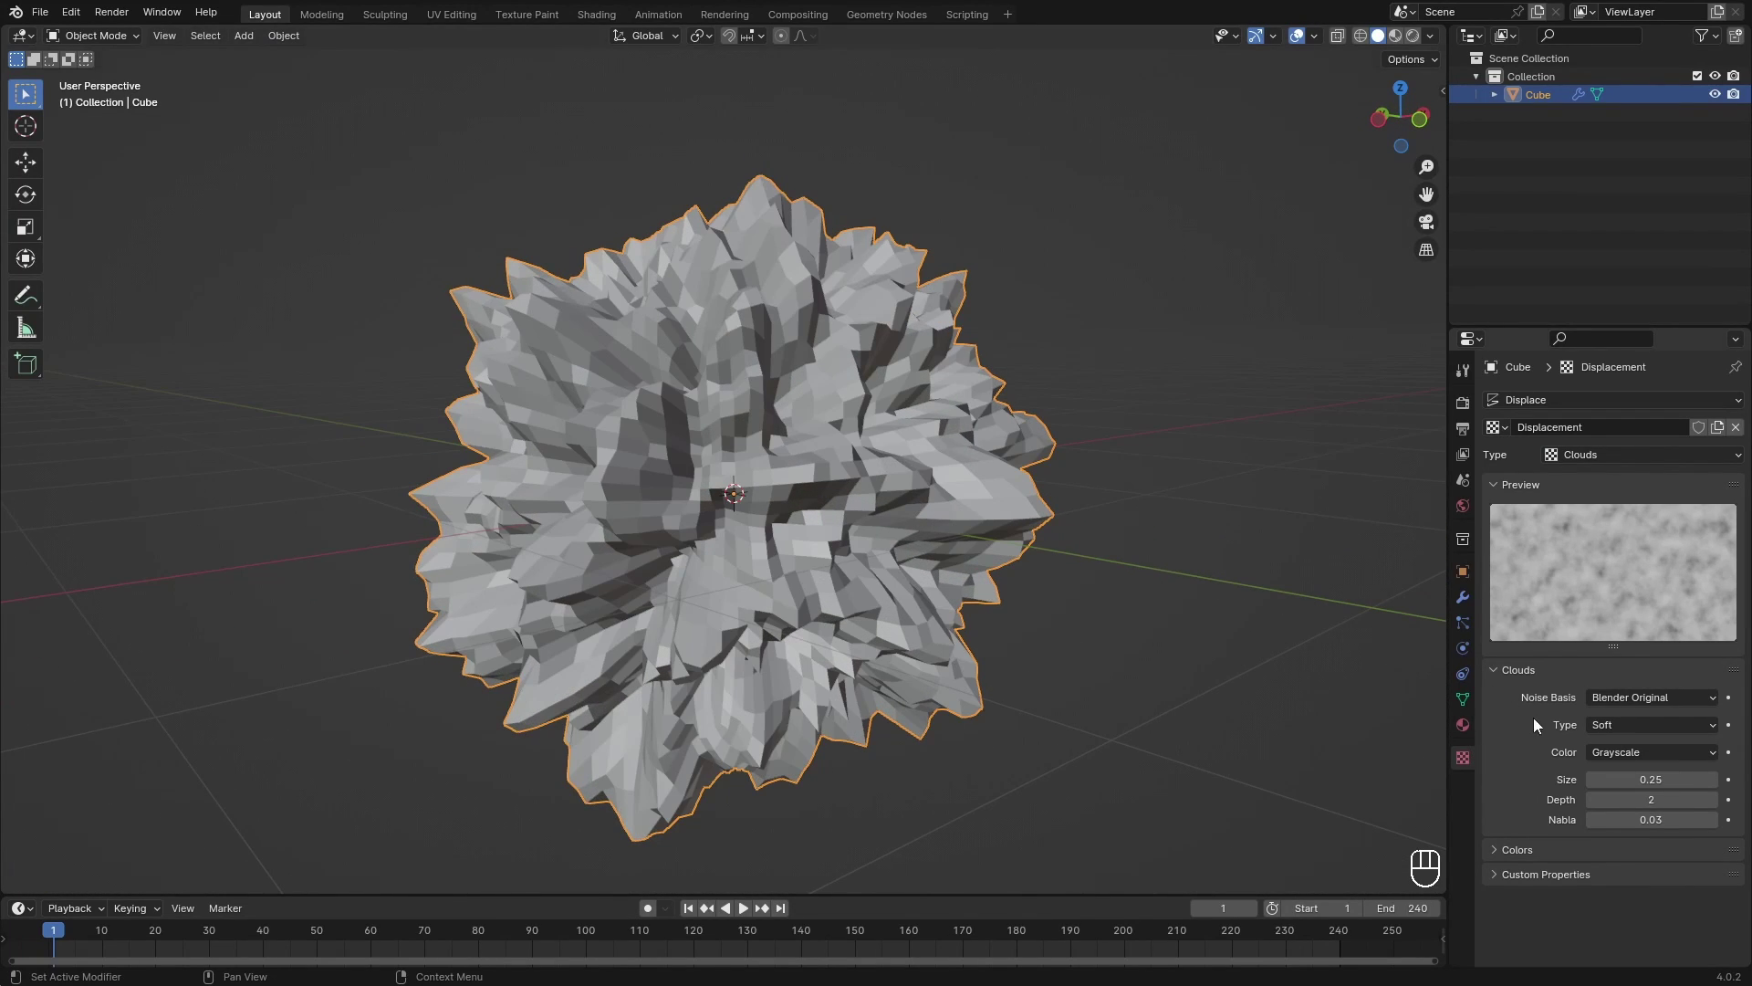
# Step: Adjust the size of the Clouds texture, trying 1.00 and settling on a somewhat smaller value
pyautogui.moveTo(1634, 779); pyautogui.dragTo(1515, 771)
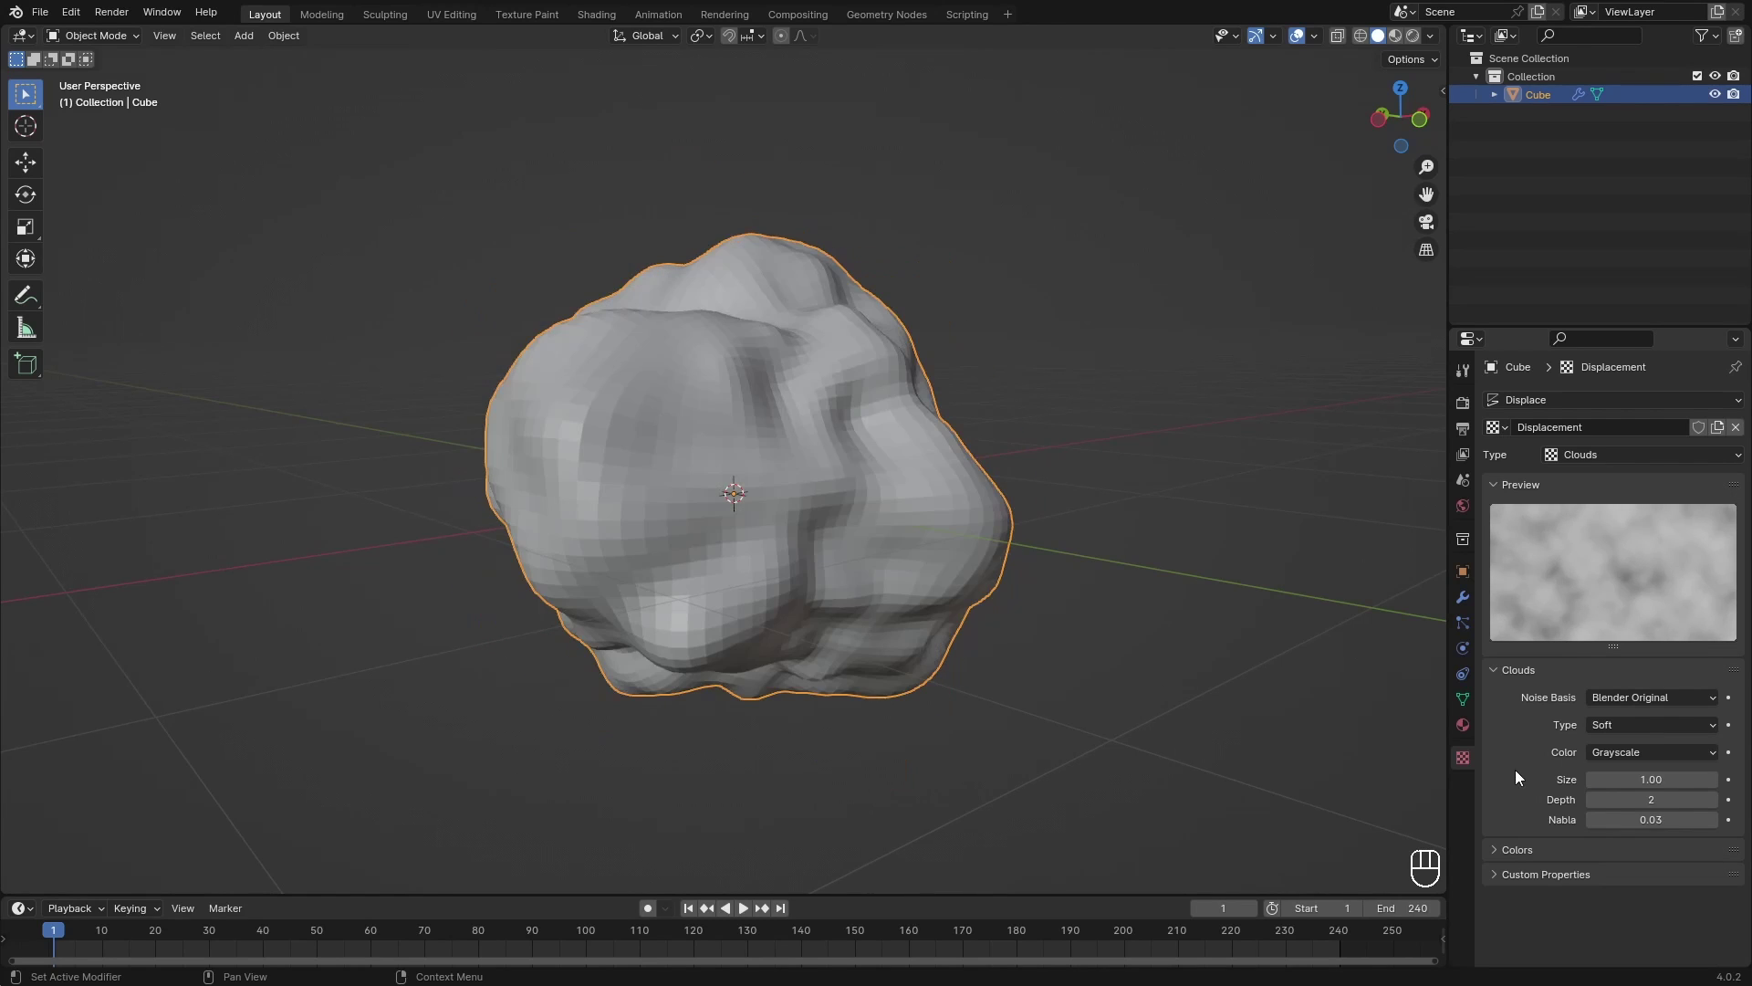
pyautogui.moveTo(1015, 631); pyautogui.dragTo(1256, 716, button='middle')
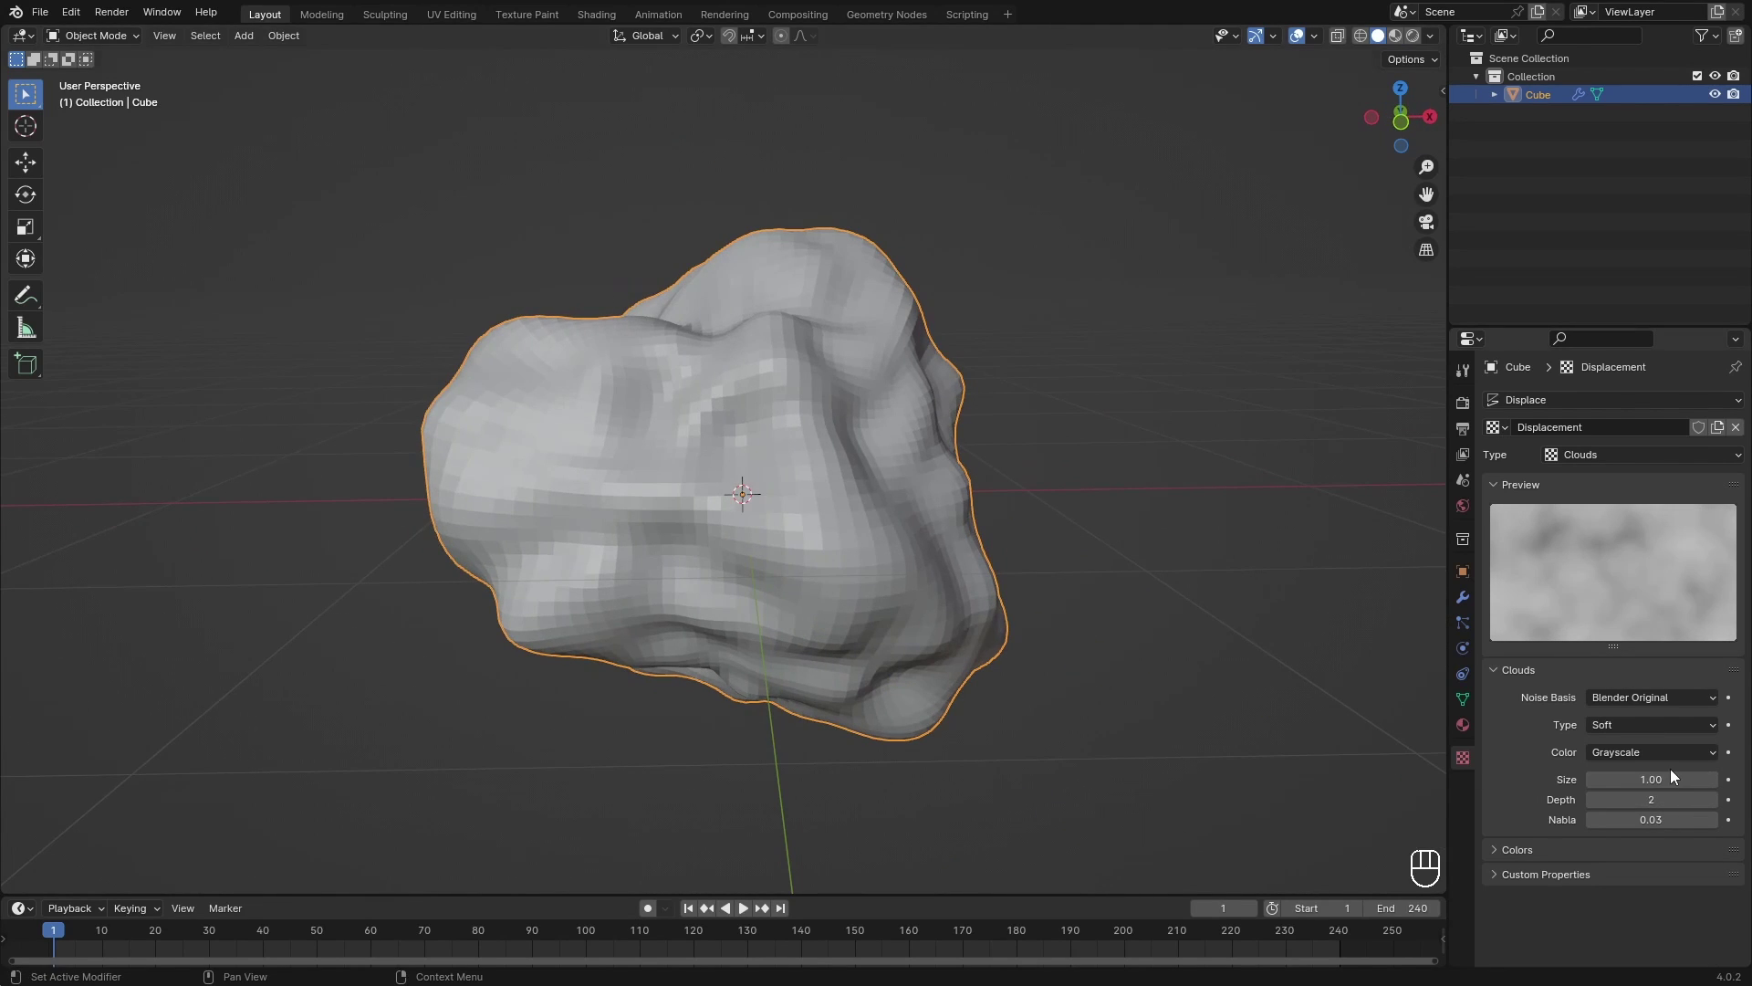
pyautogui.moveTo(1670, 778); pyautogui.dragTo(1633, 778)
pyautogui.moveTo(884, 676); pyautogui.dragTo(1152, 649, button='middle')
# Step: Set the Displace modifier's strength to 0.140
pyautogui.click(1463, 597)
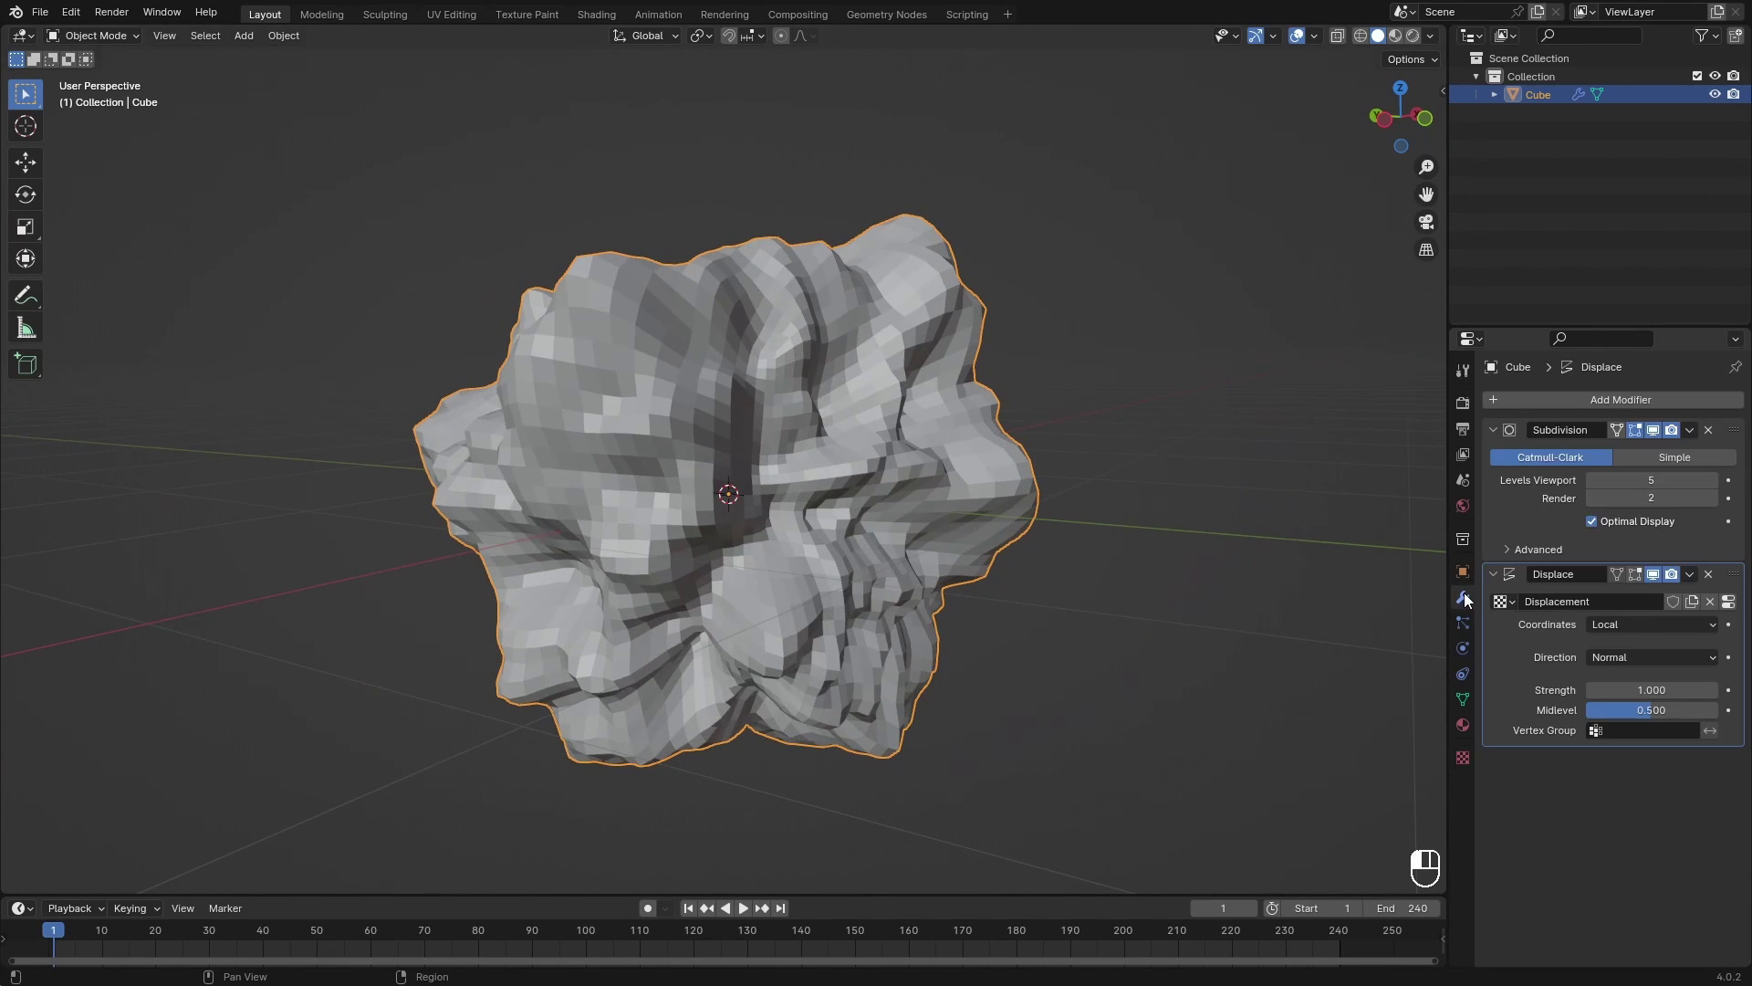
pyautogui.keyDown('shift'); pyautogui.moveTo(1643, 691); pyautogui.dragTo(1566, 691); pyautogui.keyUp('shift')
pyautogui.moveTo(1261, 616); pyautogui.dragTo(1037, 657, button='middle')
pyautogui.scroll(3, 947, 587)
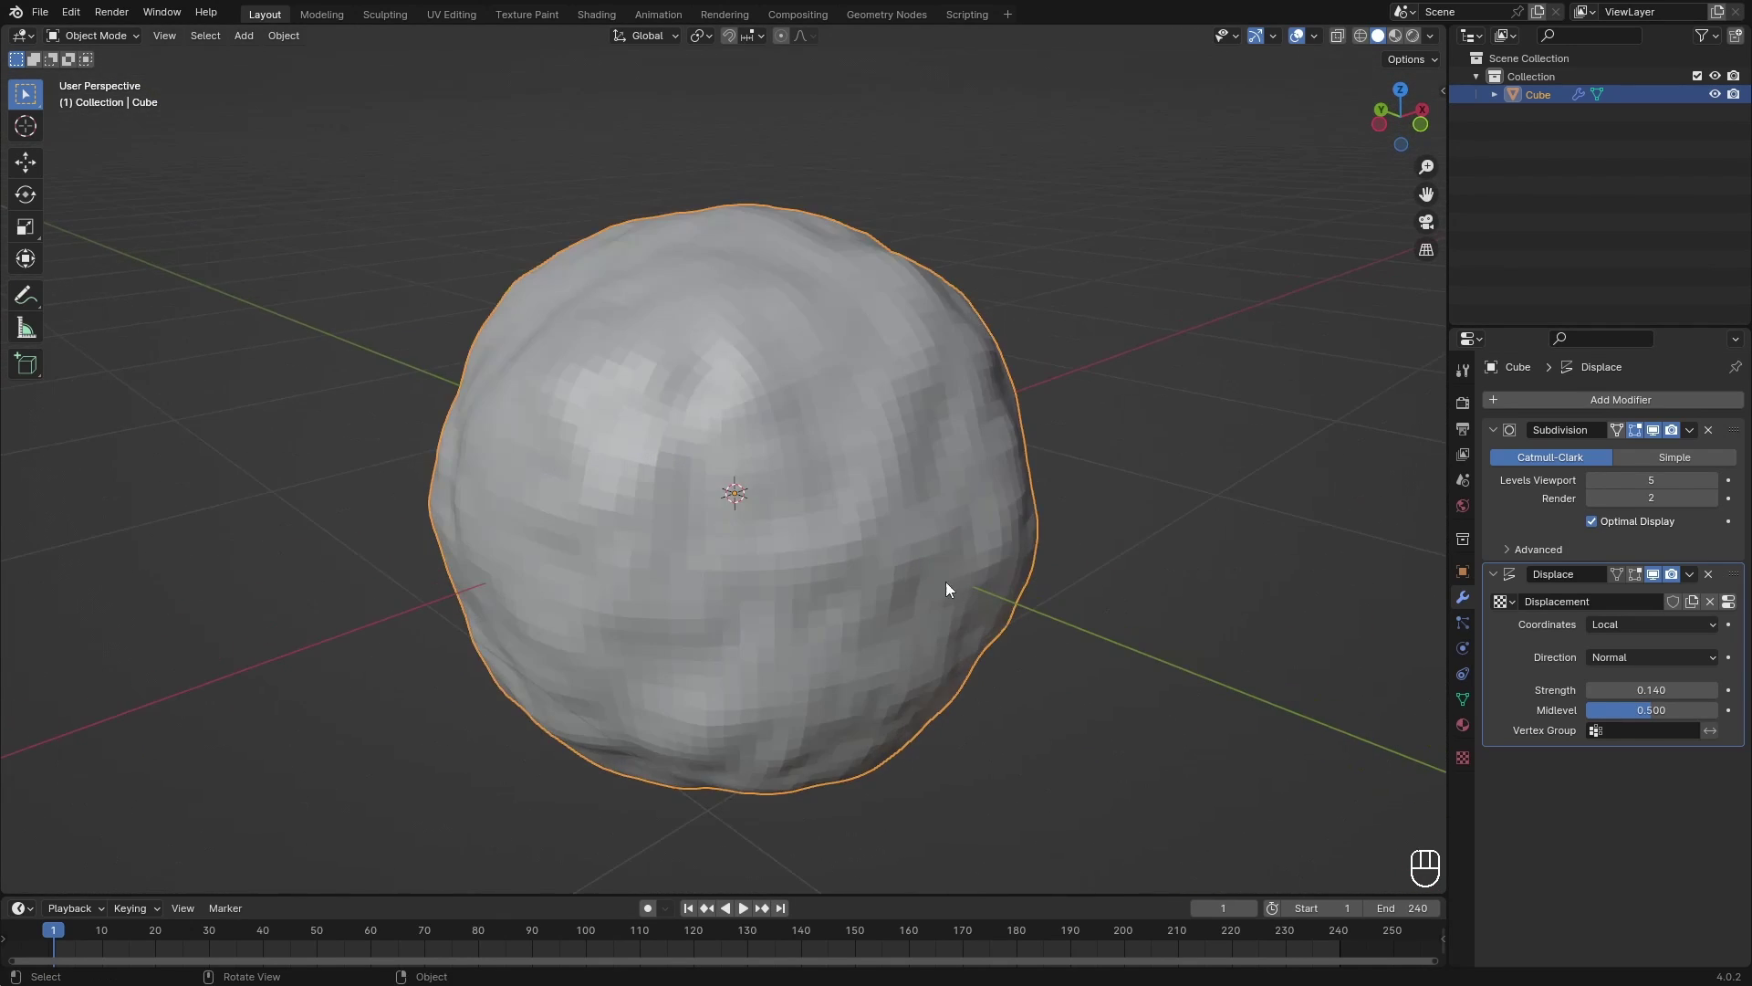
# Step: Apply smooth shading to the displaced ball
pyautogui.rightClick(824, 540)
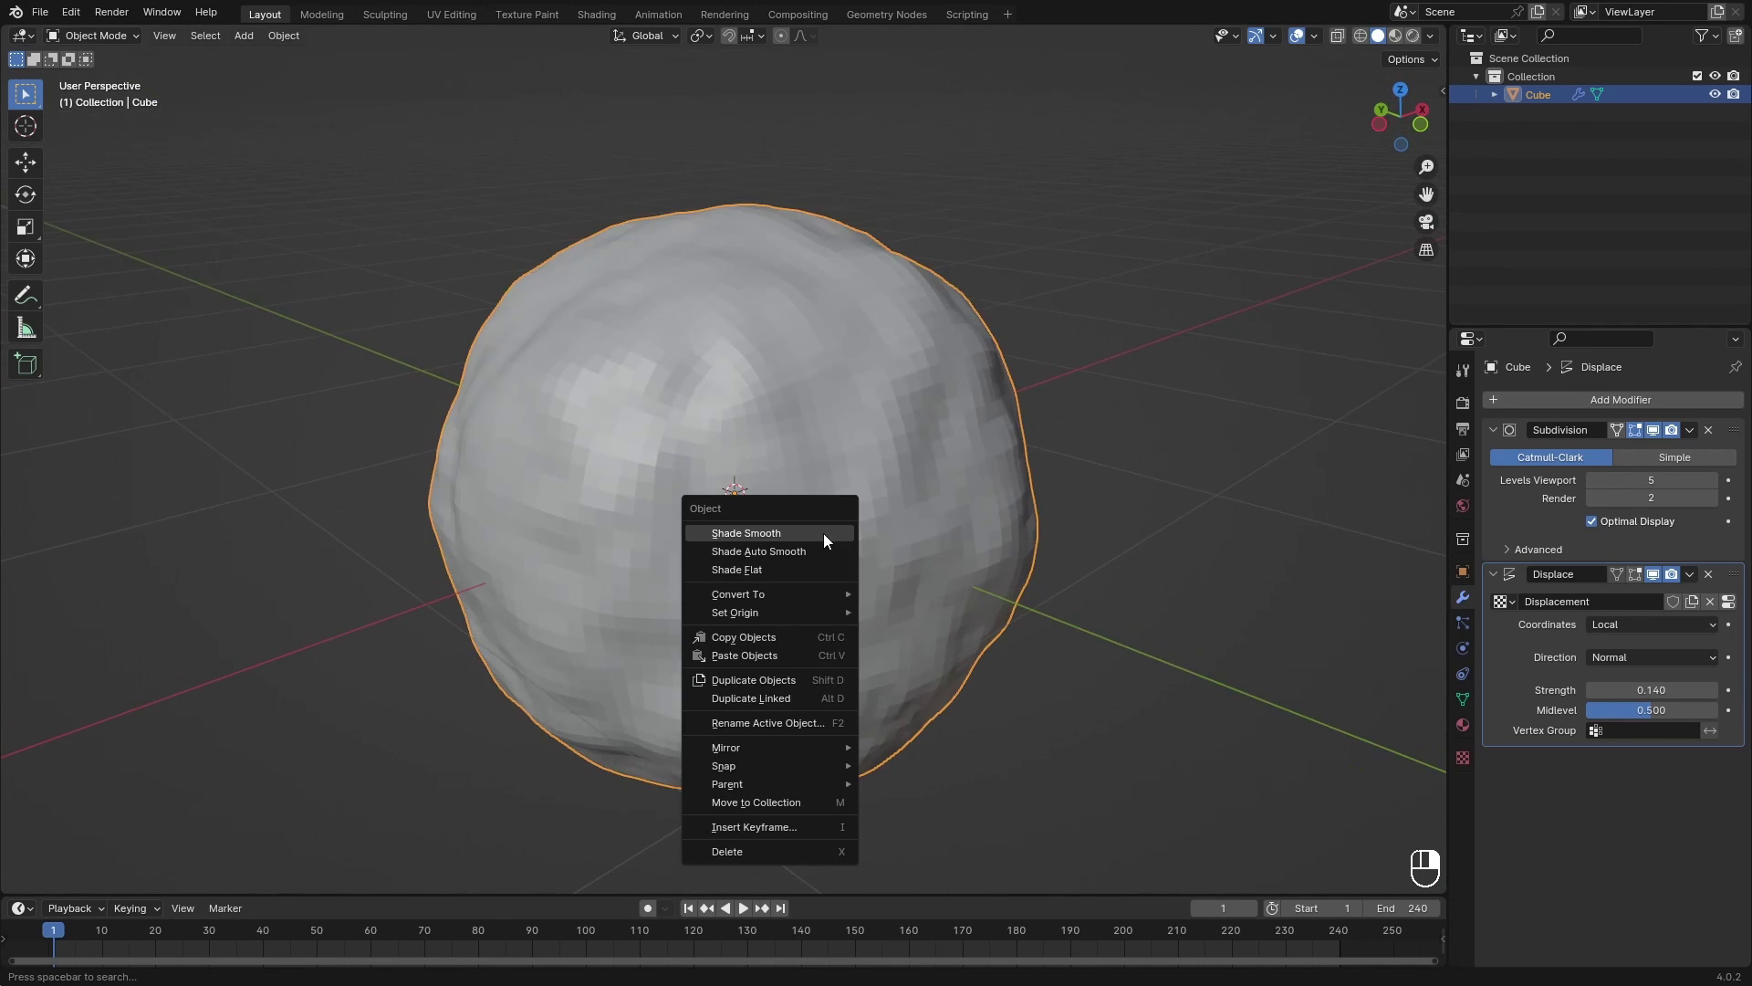
pyautogui.click(771, 539)
pyautogui.scroll(-3, 808, 540)
pyautogui.moveTo(858, 553); pyautogui.dragTo(1077, 415, button='middle')
# Step: Save the file and collapse the settings of the Displace and Subdivision modifiers
pyautogui.hotkey('ctrl', 's')
pyautogui.click(999, 437)
pyautogui.click(1492, 574)
pyautogui.click(1492, 428)
# Step: Examine the bumpy ball's surface and compare it with its simple cube cage in Edit Mode
pyautogui.moveTo(913, 511)
pyautogui.mouseDown(button='middle')
pyautogui.moveTo(851, 517)
pyautogui.moveTo(1002, 517)
pyautogui.moveTo(933, 517)
pyautogui.mouseUp(button='middle')
pyautogui.click(899, 518)
pyautogui.scroll(3, 922, 519)
pyautogui.scroll(-7, 951, 518)
pyautogui.scroll(5, 933, 516)
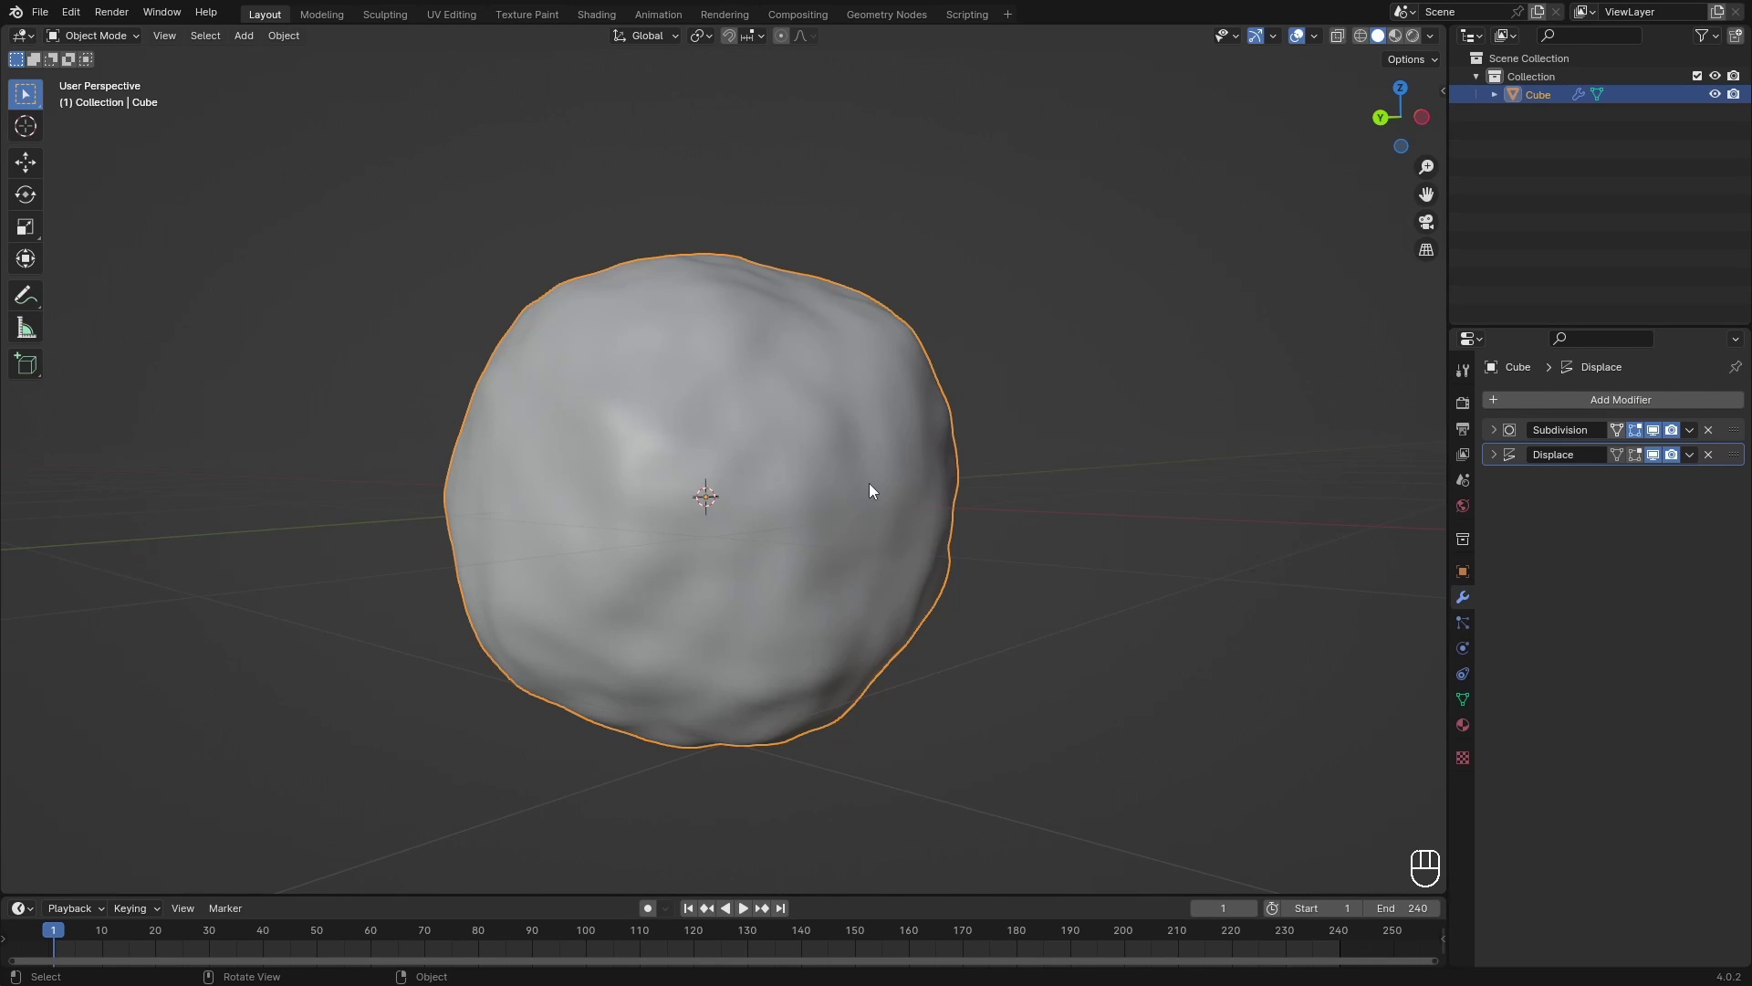
pyautogui.press('Tab')
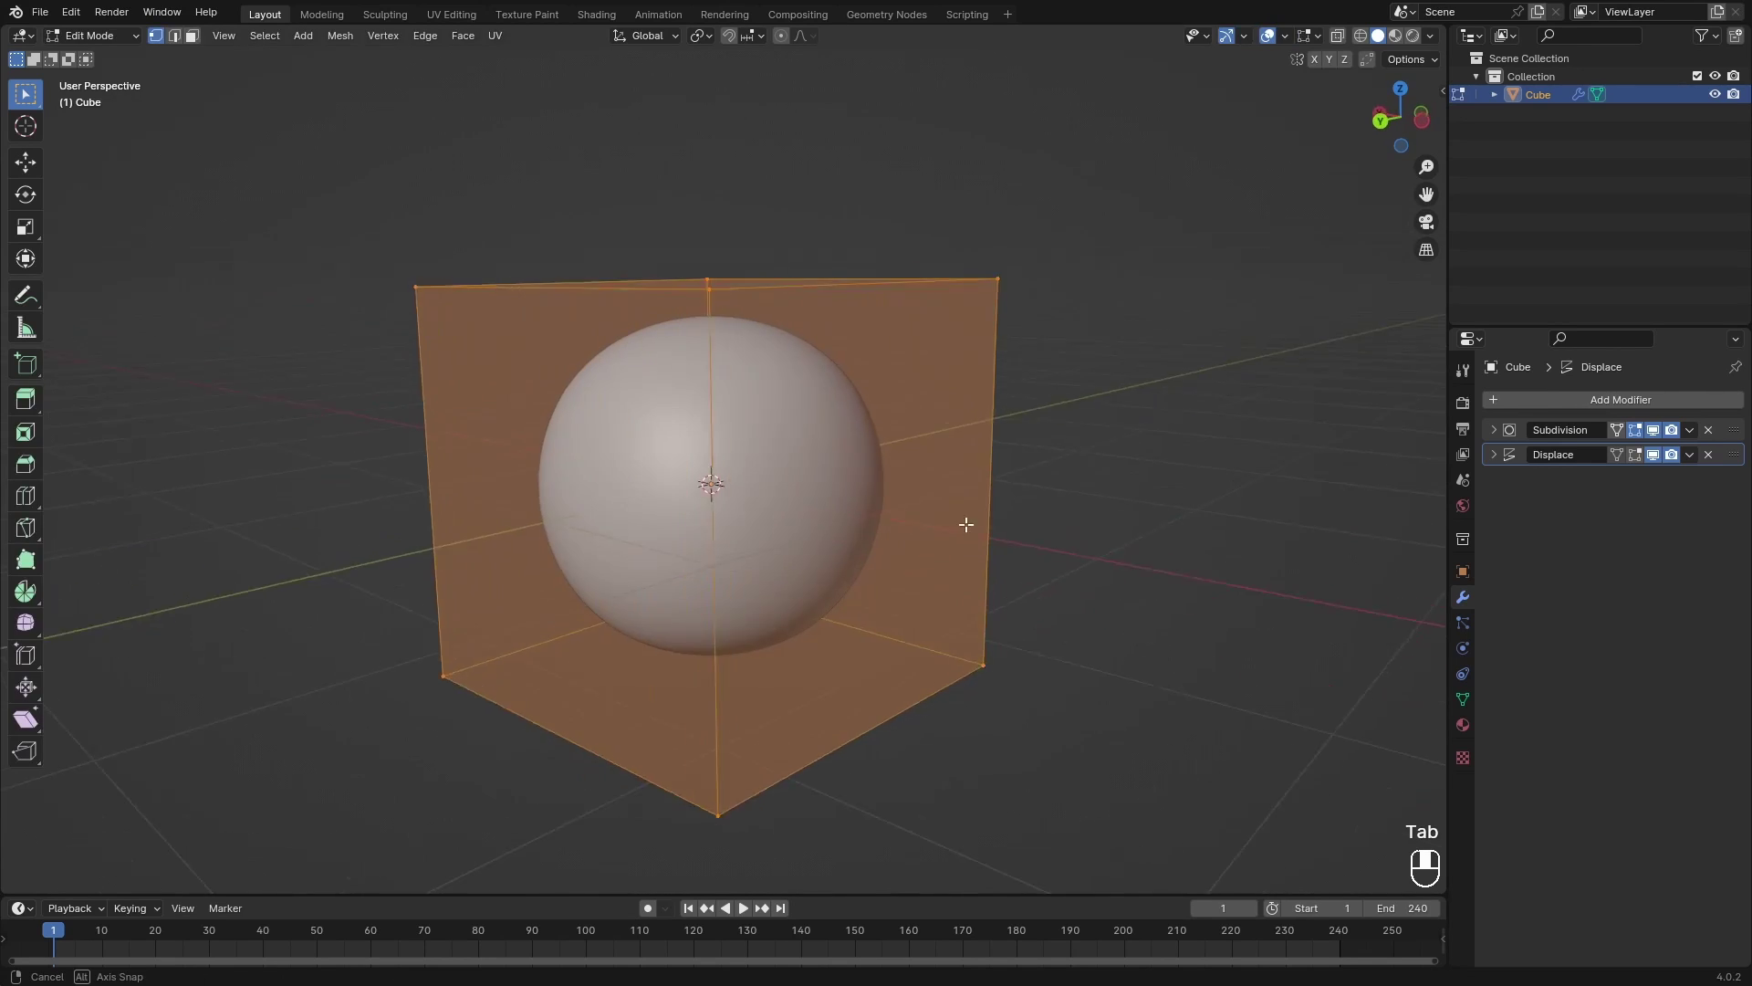
pyautogui.moveTo(829, 474); pyautogui.dragTo(431, 189, button='middle')
pyautogui.moveTo(800, 680); pyautogui.dragTo(1475, 562, button='middle')
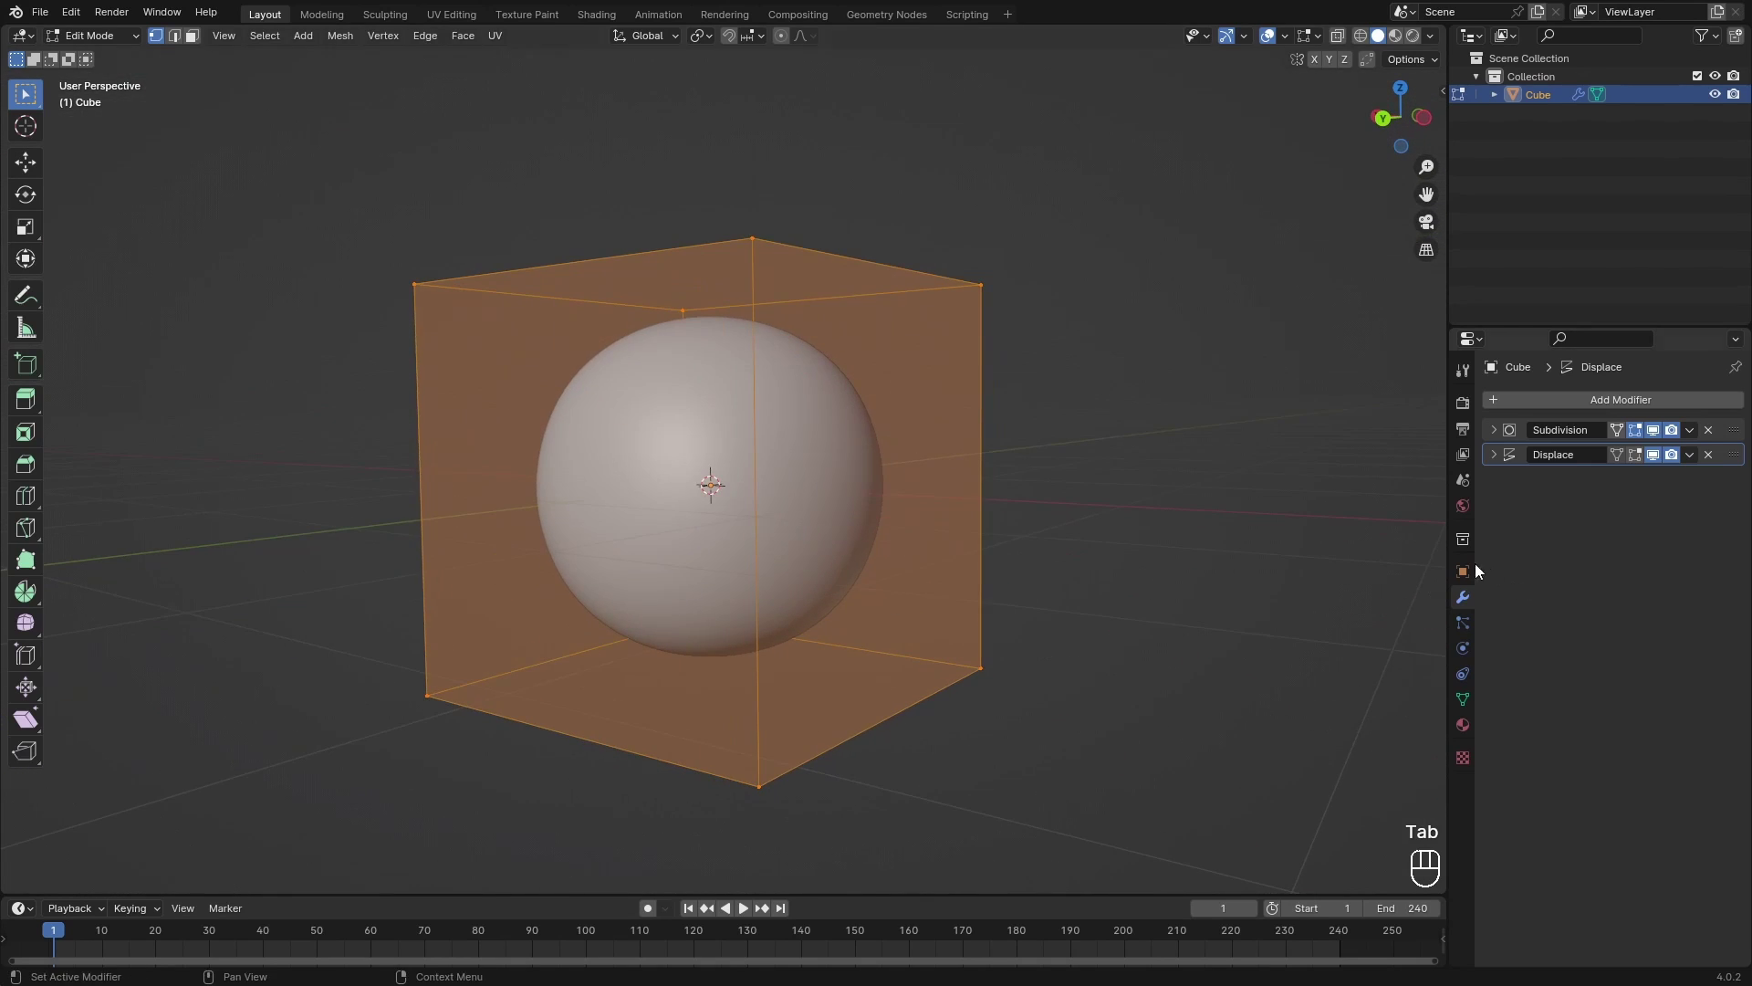
pyautogui.press('Tab')
# Step: Expand both modifiers and move the Displace modifier above the Subdivision modifier in the stack
pyautogui.click(1493, 430)
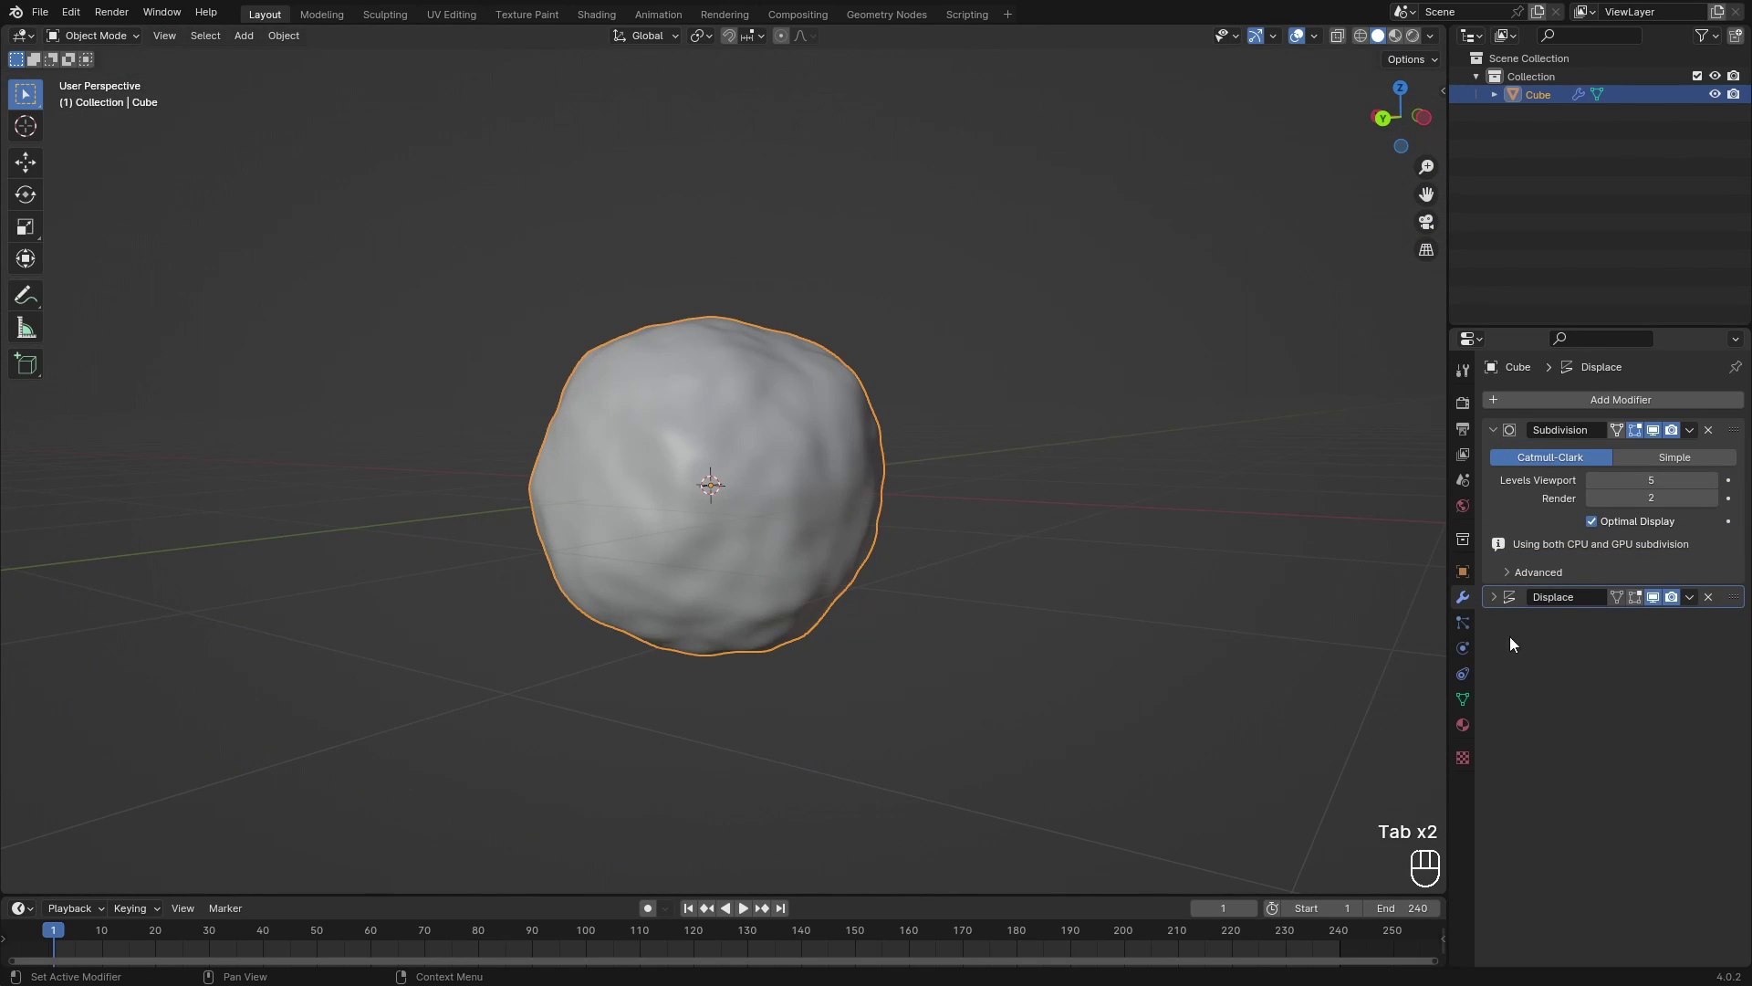
pyautogui.click(1493, 597)
pyautogui.moveTo(1734, 599); pyautogui.dragTo(1391, 473)
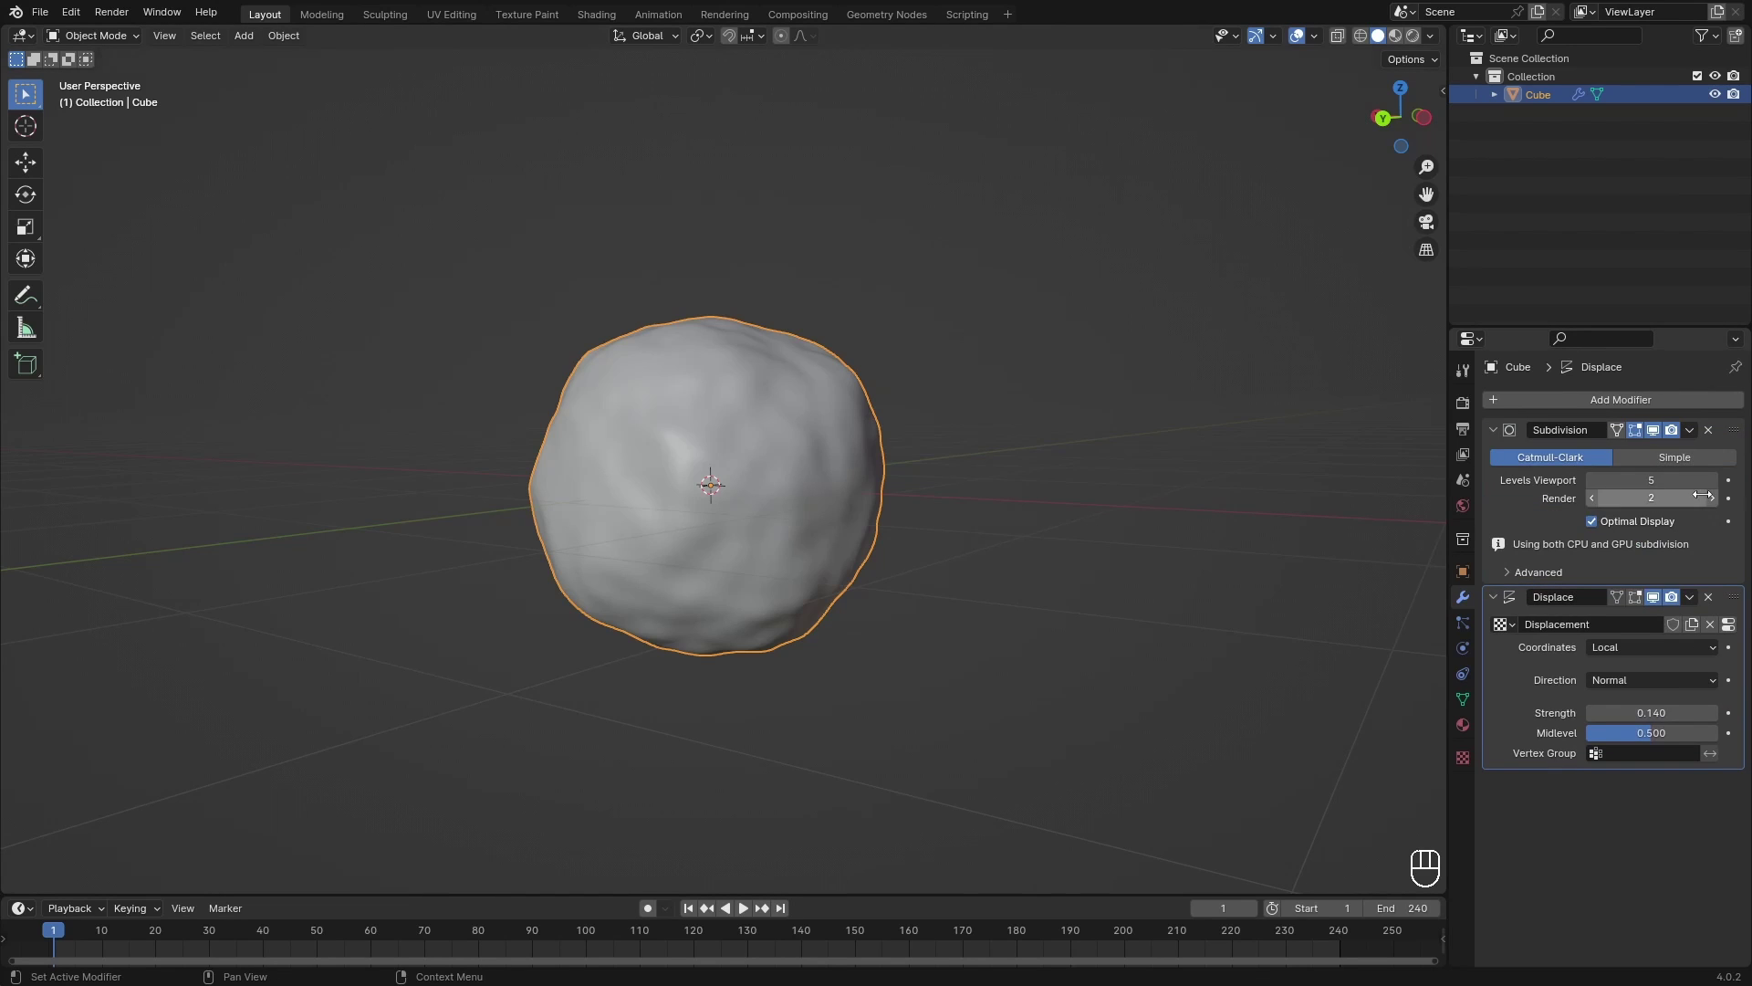
pyautogui.moveTo(1734, 596); pyautogui.dragTo(1741, 398)
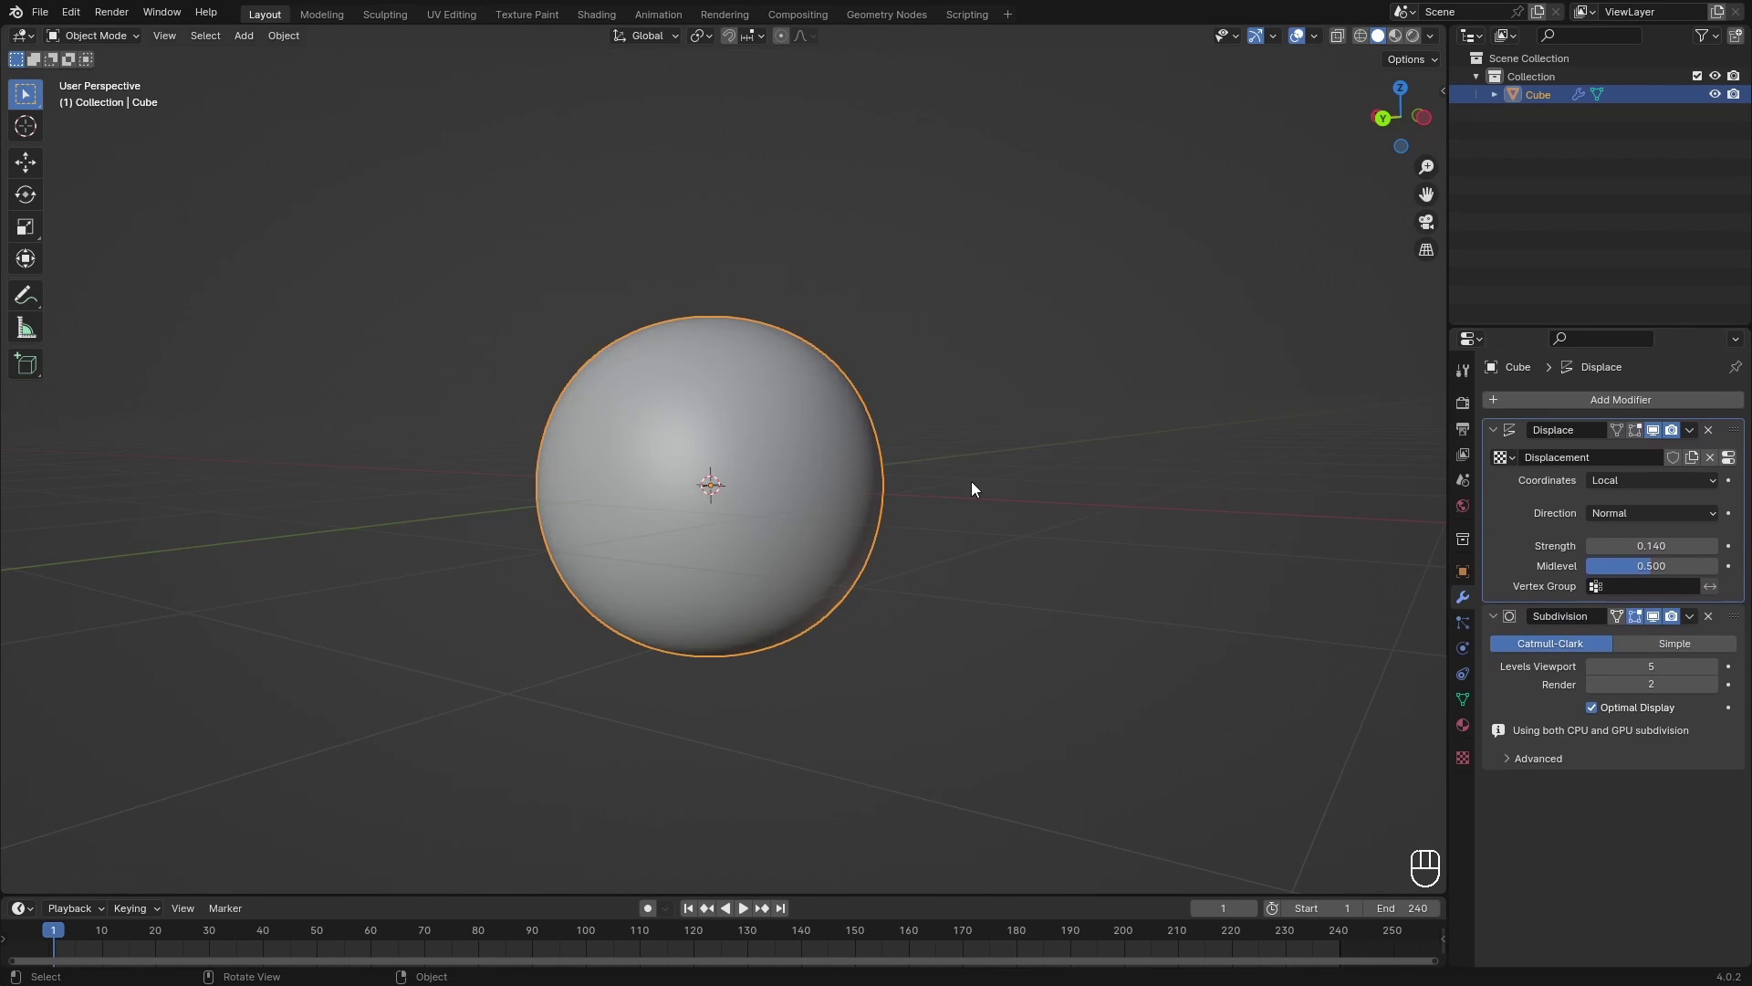
# Step: Examine the cube cage's corner vertices in Edit Mode with displacement evaluated before subdivision
pyautogui.moveTo(735, 438); pyautogui.dragTo(955, 332, button='middle')
pyautogui.press('Tab')
pyautogui.click(953, 250)
pyautogui.moveTo(835, 221); pyautogui.dragTo(989, 380)
pyautogui.moveTo(454, 211); pyautogui.dragTo(900, 382)
pyautogui.moveTo(901, 383); pyautogui.dragTo(1013, 430, button='middle')
pyautogui.press('Tab')
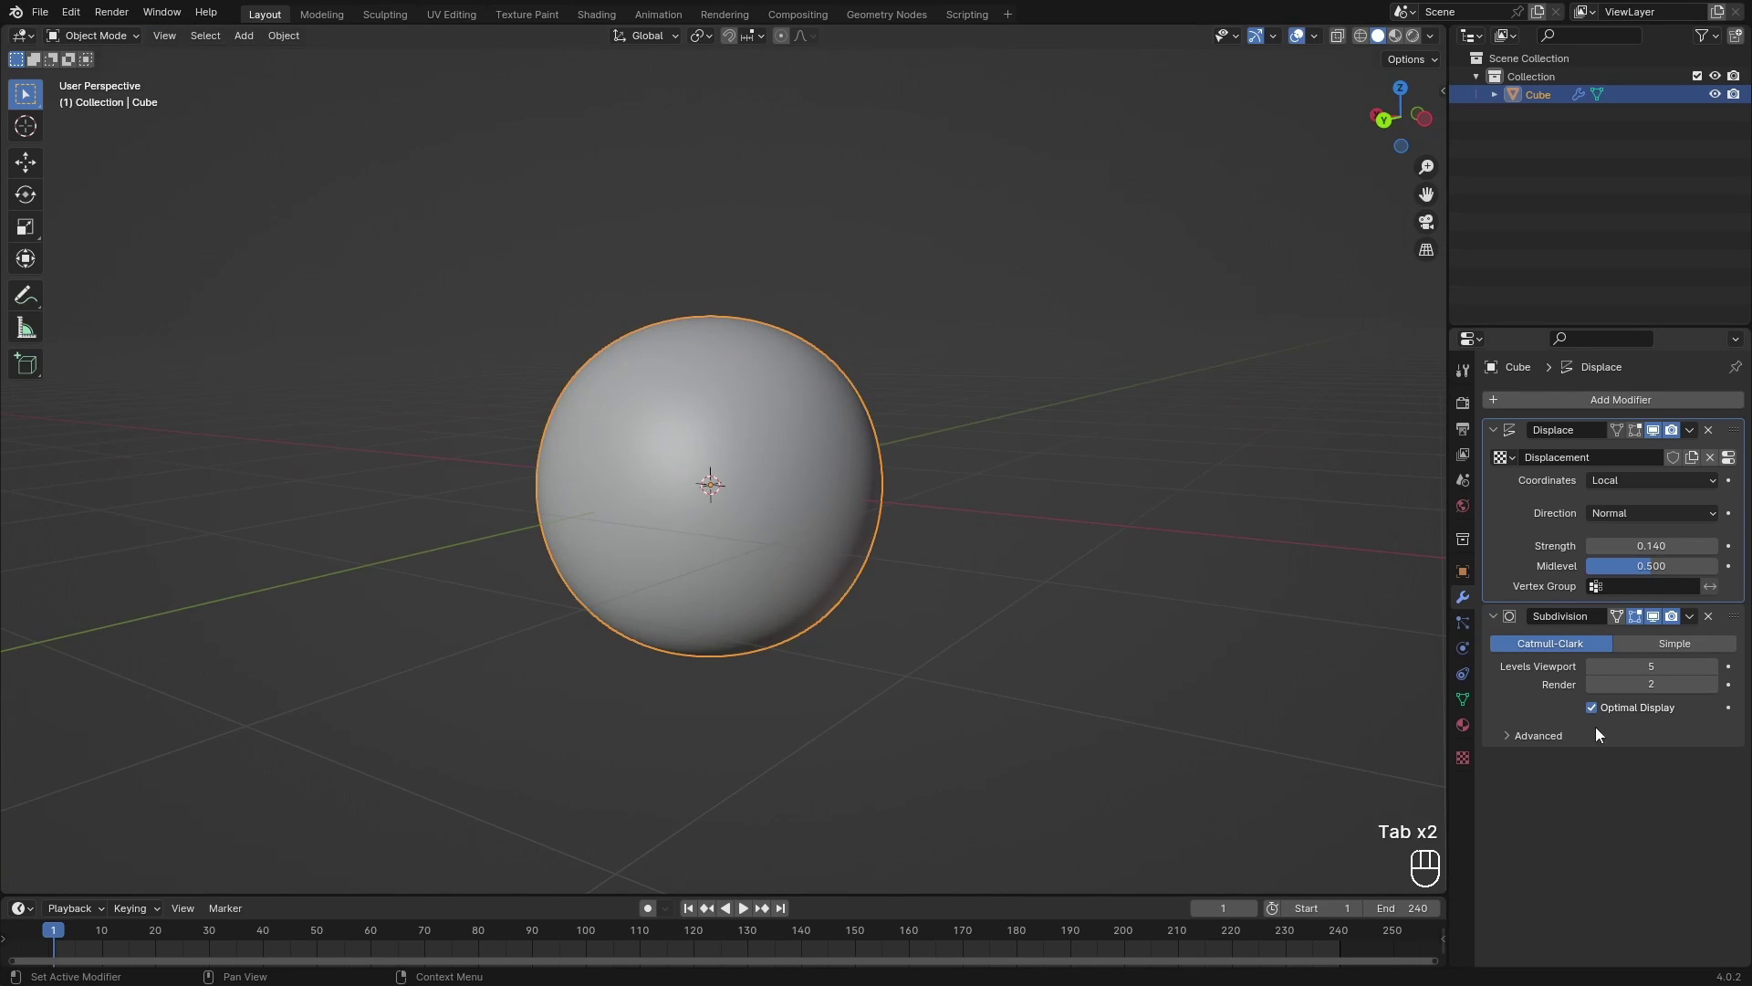
# Step: Move the Subdivision modifier back above the Displace modifier and check the ball against its cube cage in Edit Mode
pyautogui.moveTo(1737, 619); pyautogui.dragTo(1712, 401)
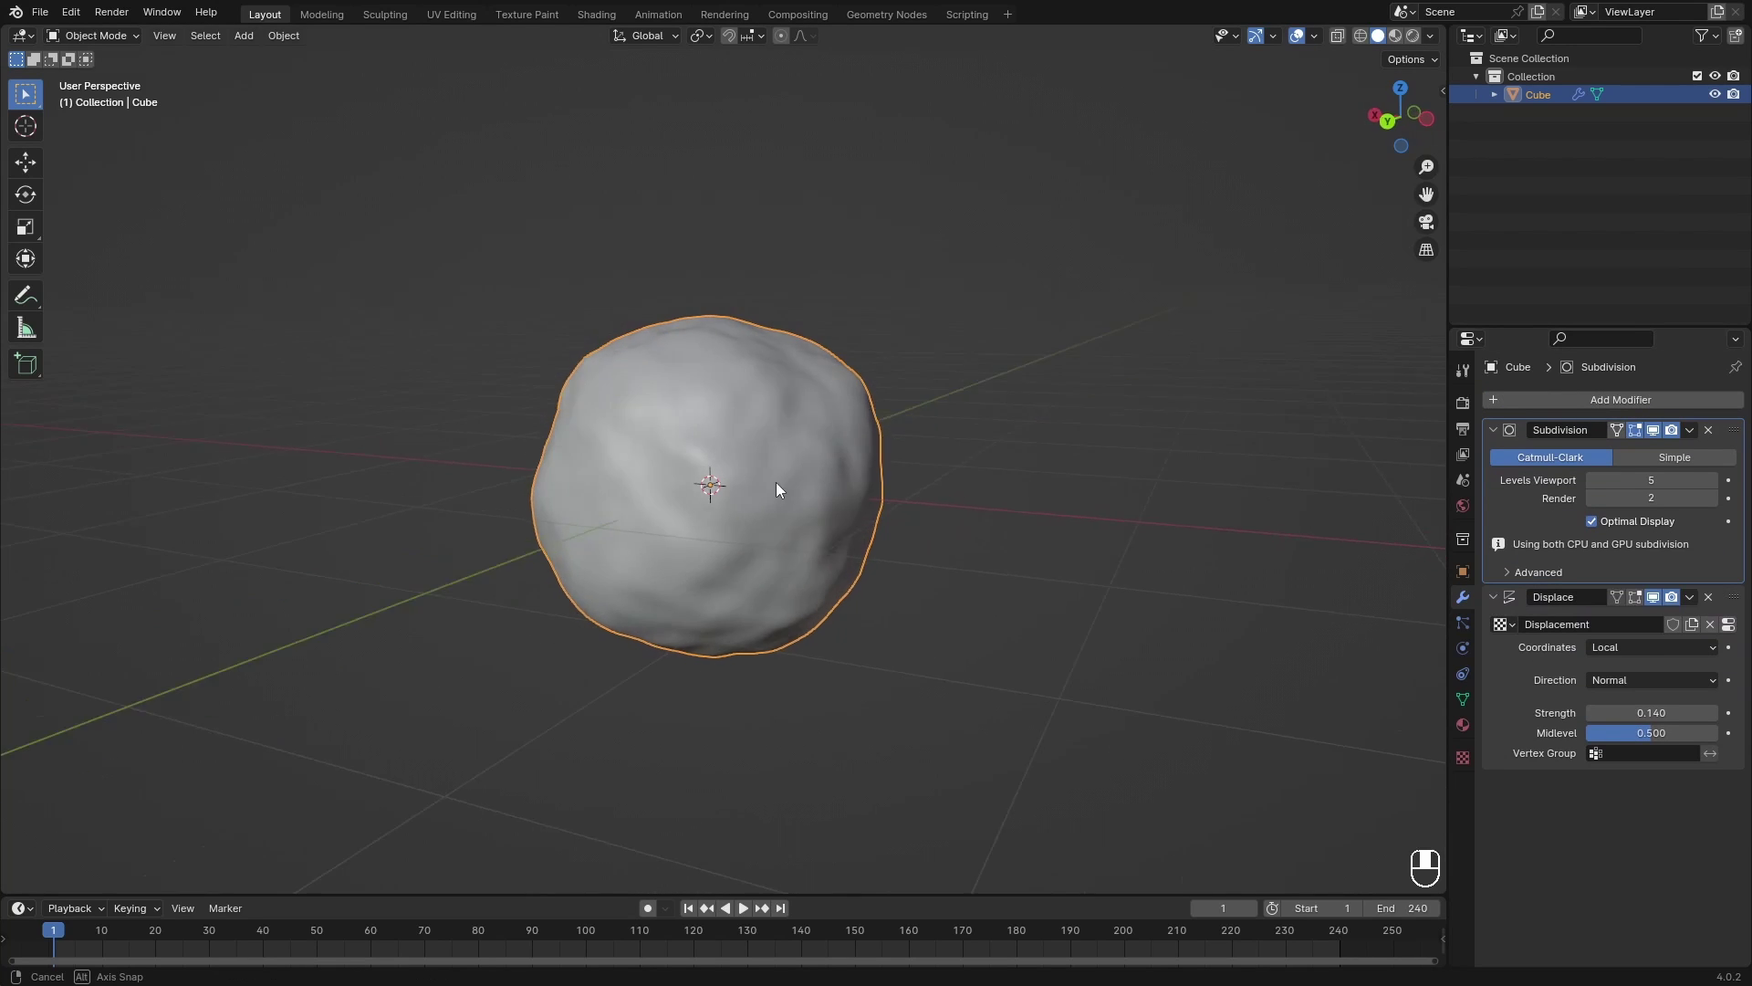
pyautogui.scroll(5, 900, 477)
pyautogui.scroll(-5, 900, 476)
pyautogui.moveTo(900, 476); pyautogui.dragTo(759, 515, button='middle')
pyautogui.click(1096, 507)
pyautogui.scroll(-2, 858, 538)
pyautogui.press('Tab')
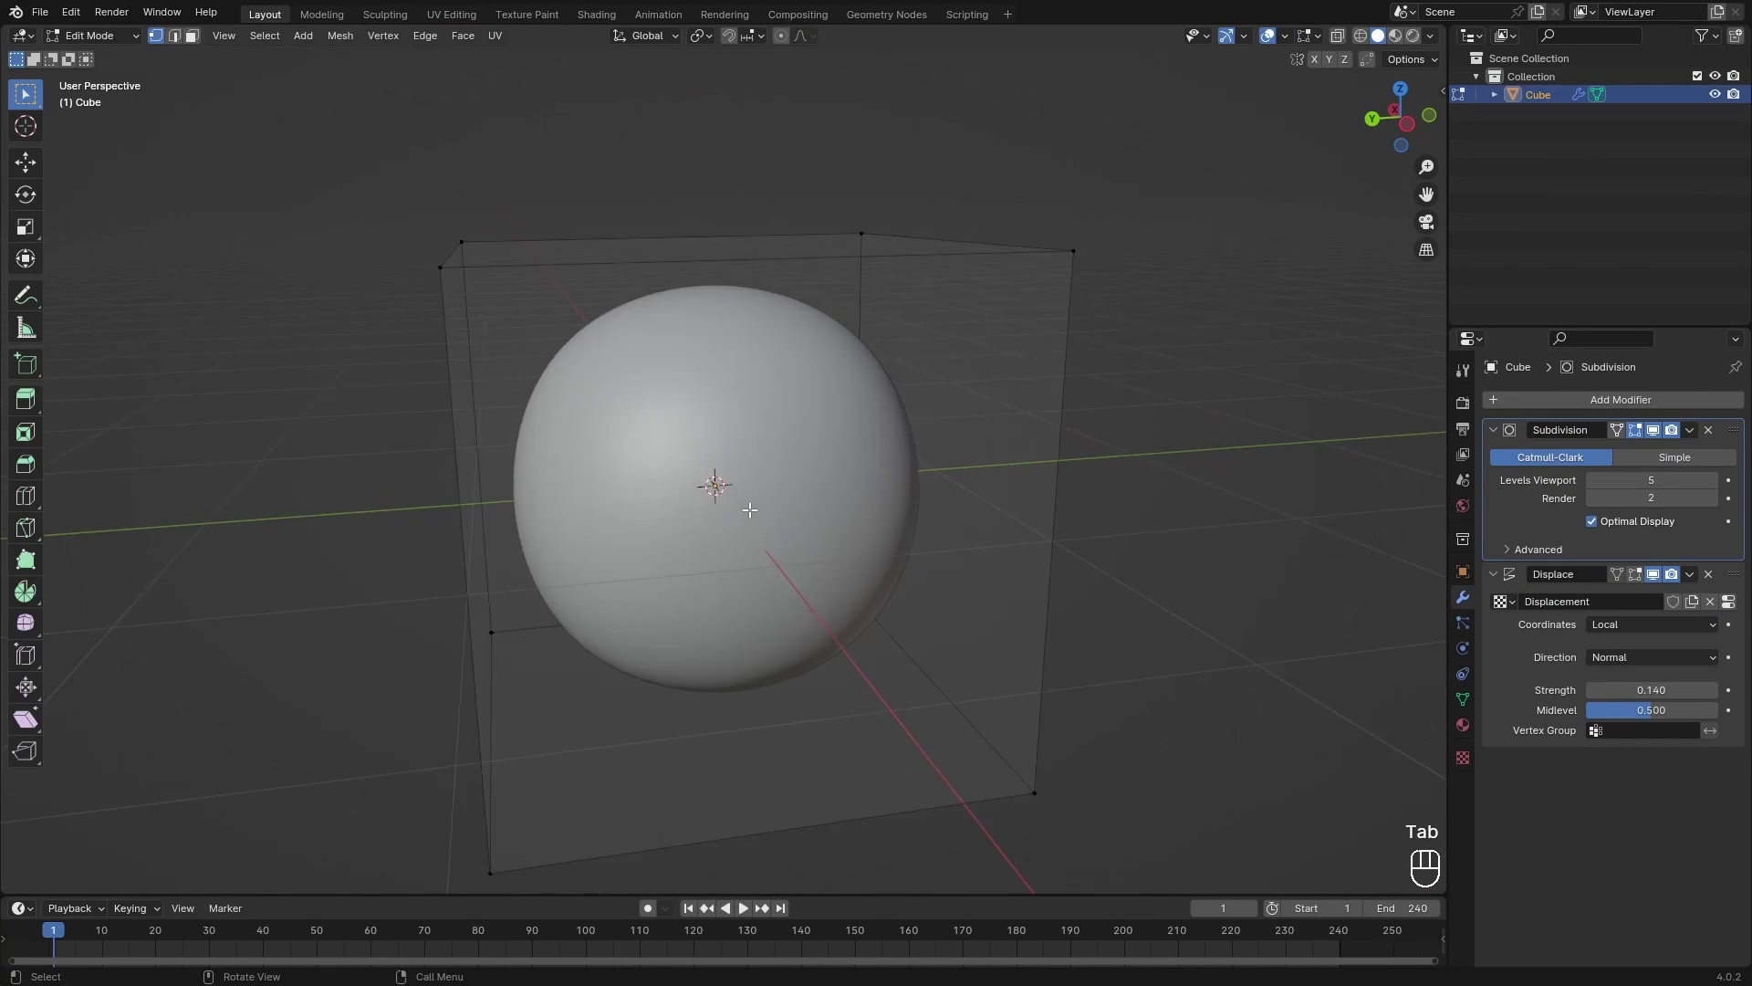
pyautogui.press('Tab')
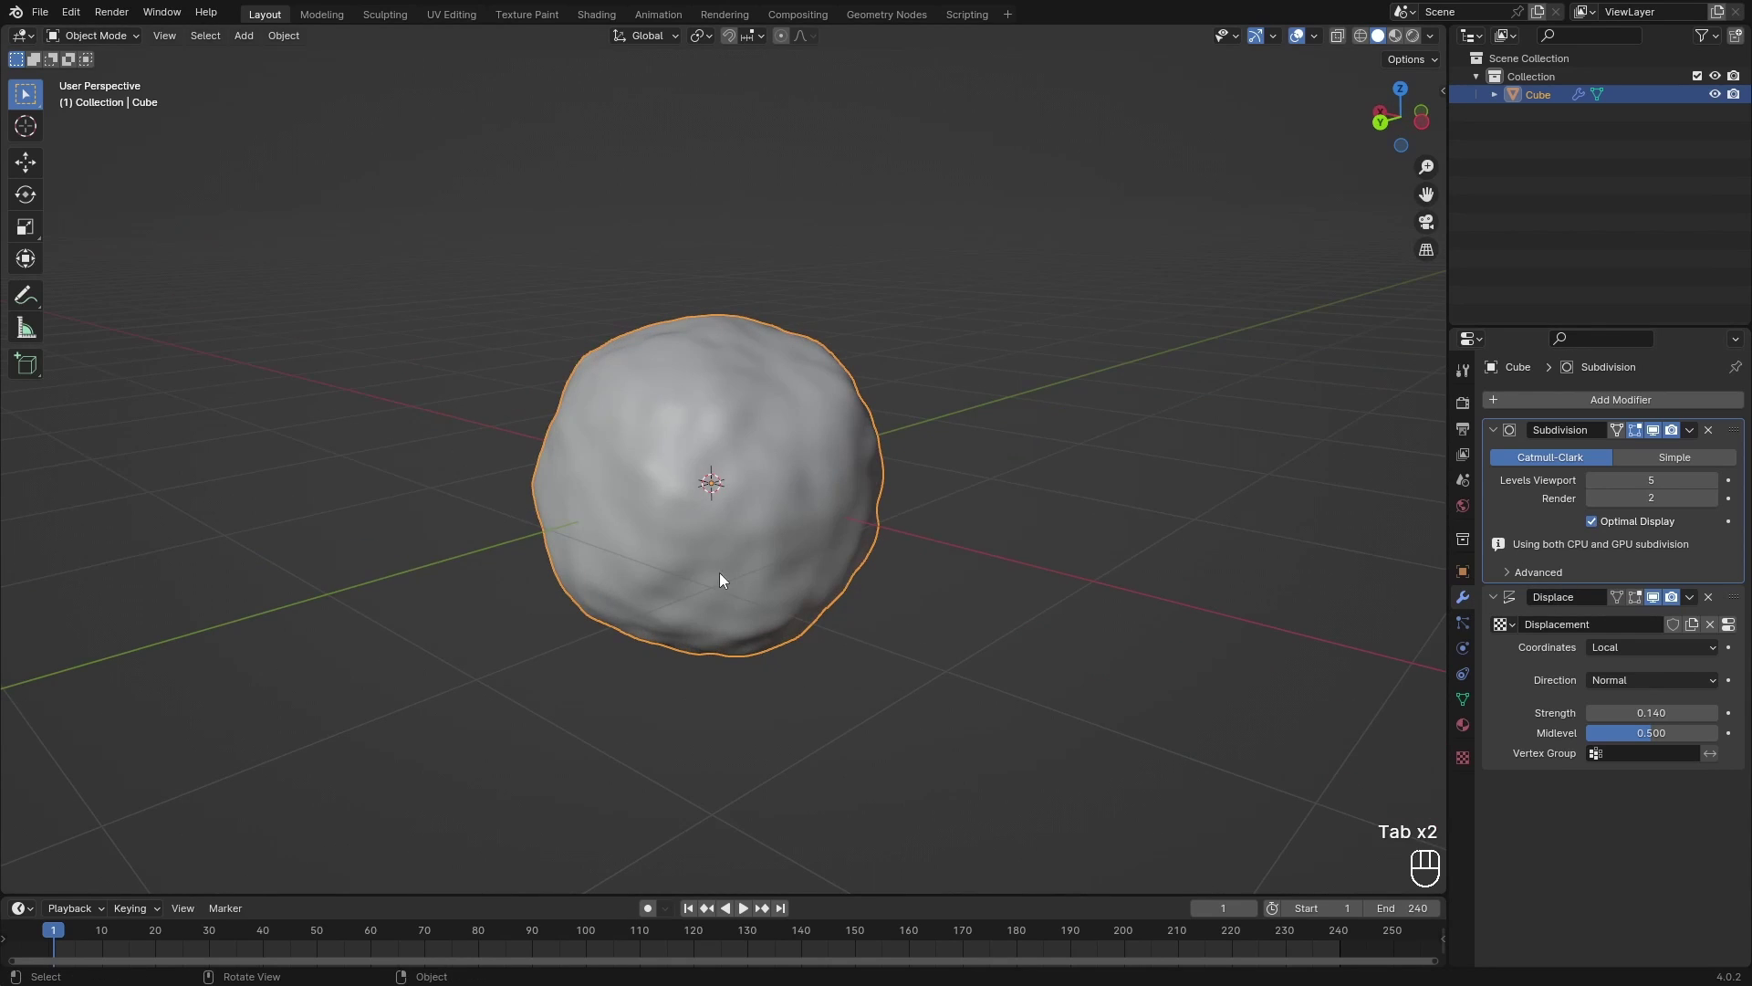
pyautogui.moveTo(719, 573); pyautogui.dragTo(732, 584, button='middle')
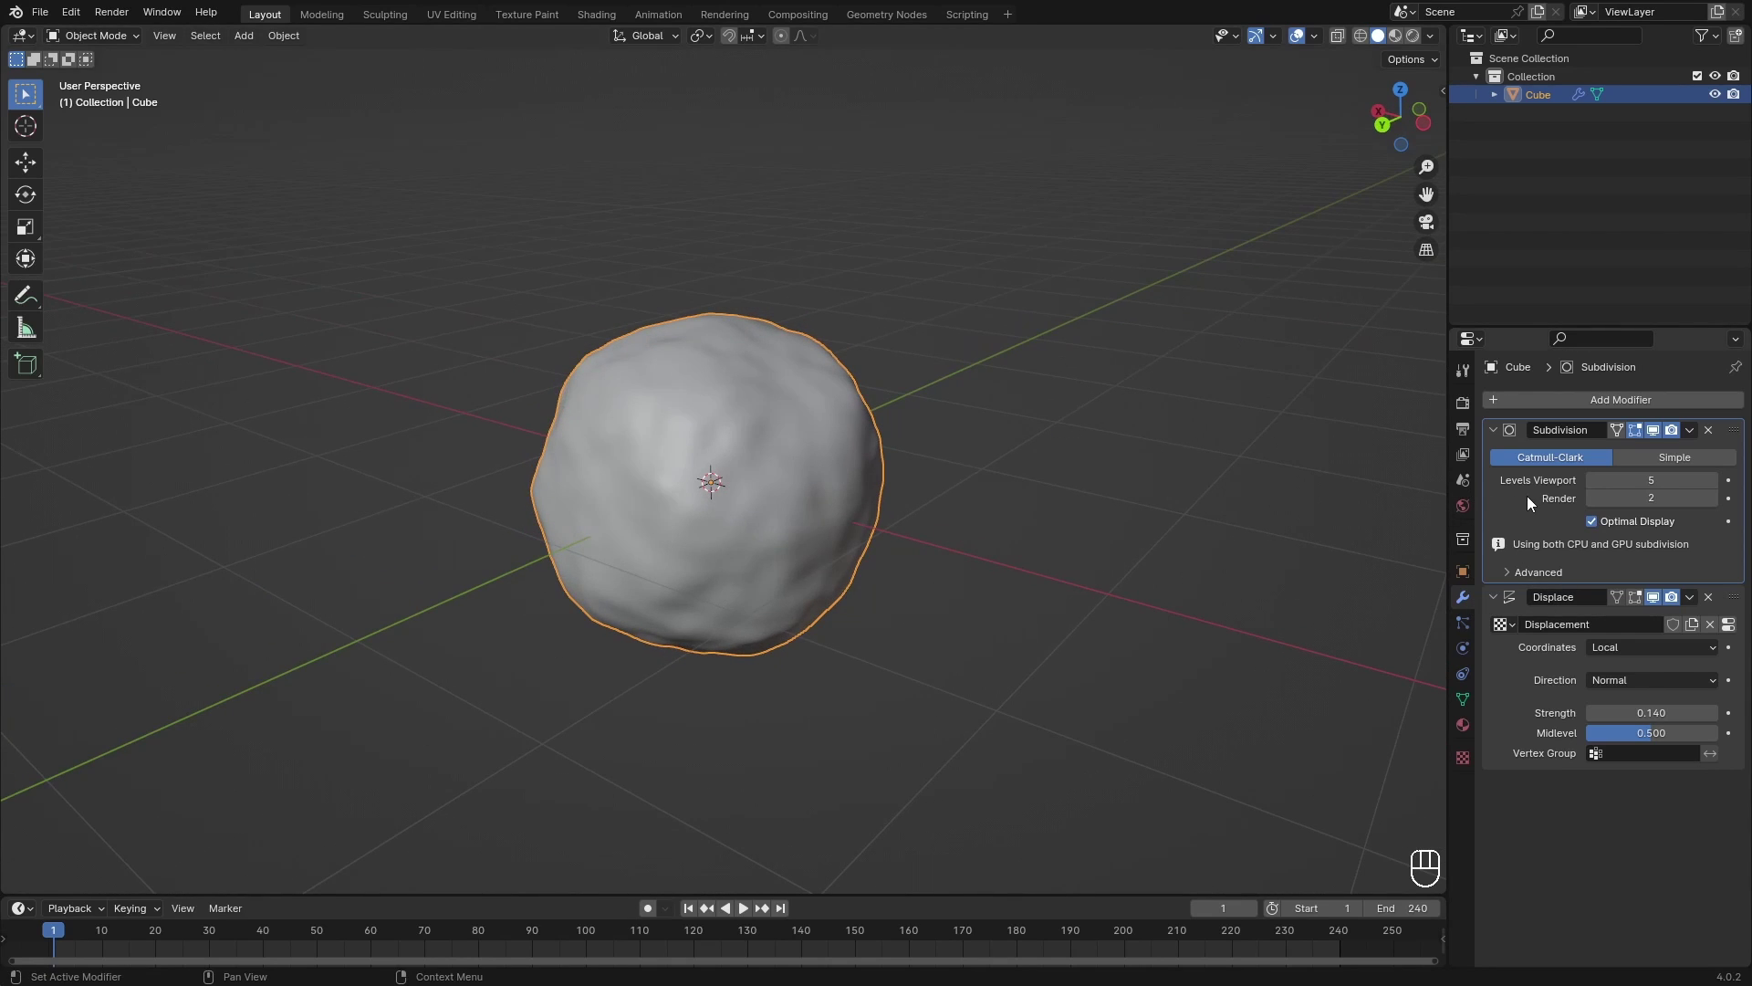
# Step: Apply the Subdivision modifier and then the Displace modifier to the ball, and inspect the resulting mesh
pyautogui.hotkey('ctrl', 'a')
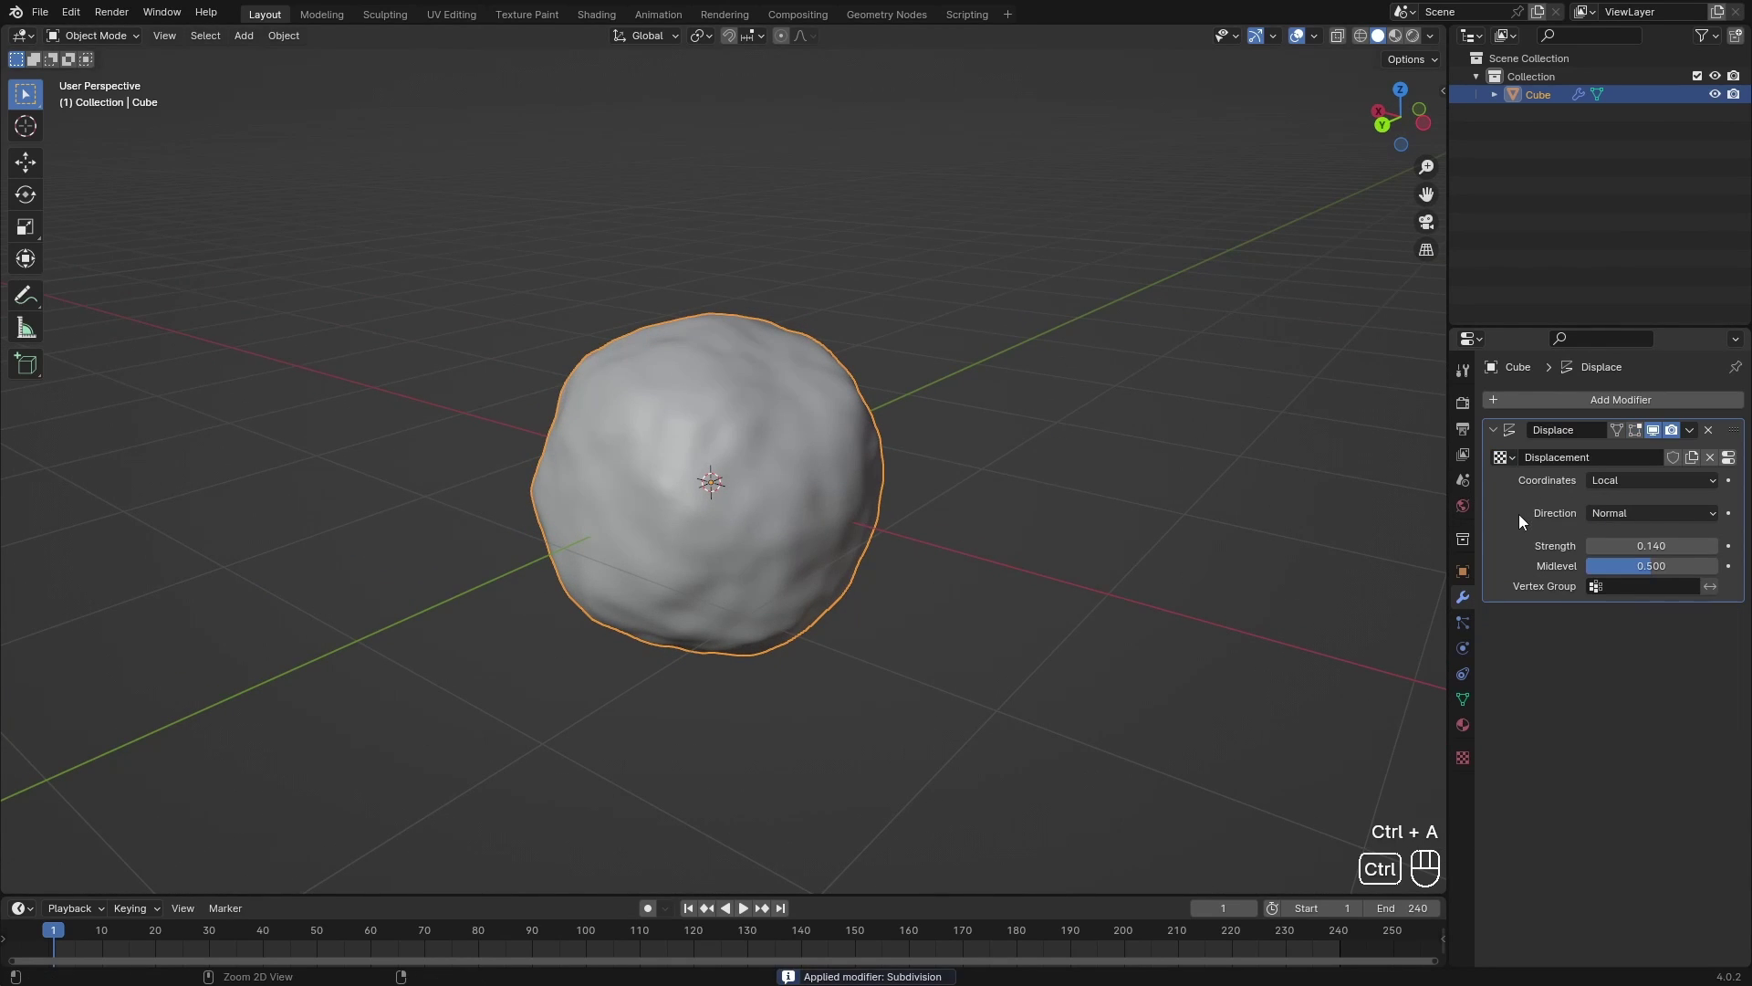
pyautogui.hotkey('ctrl', 'a')
pyautogui.press('Tab')
pyautogui.moveTo(928, 557); pyautogui.dragTo(1021, 465, button='middle')
pyautogui.scroll(5, 800, 533)
pyautogui.scroll(-2, 790, 560)
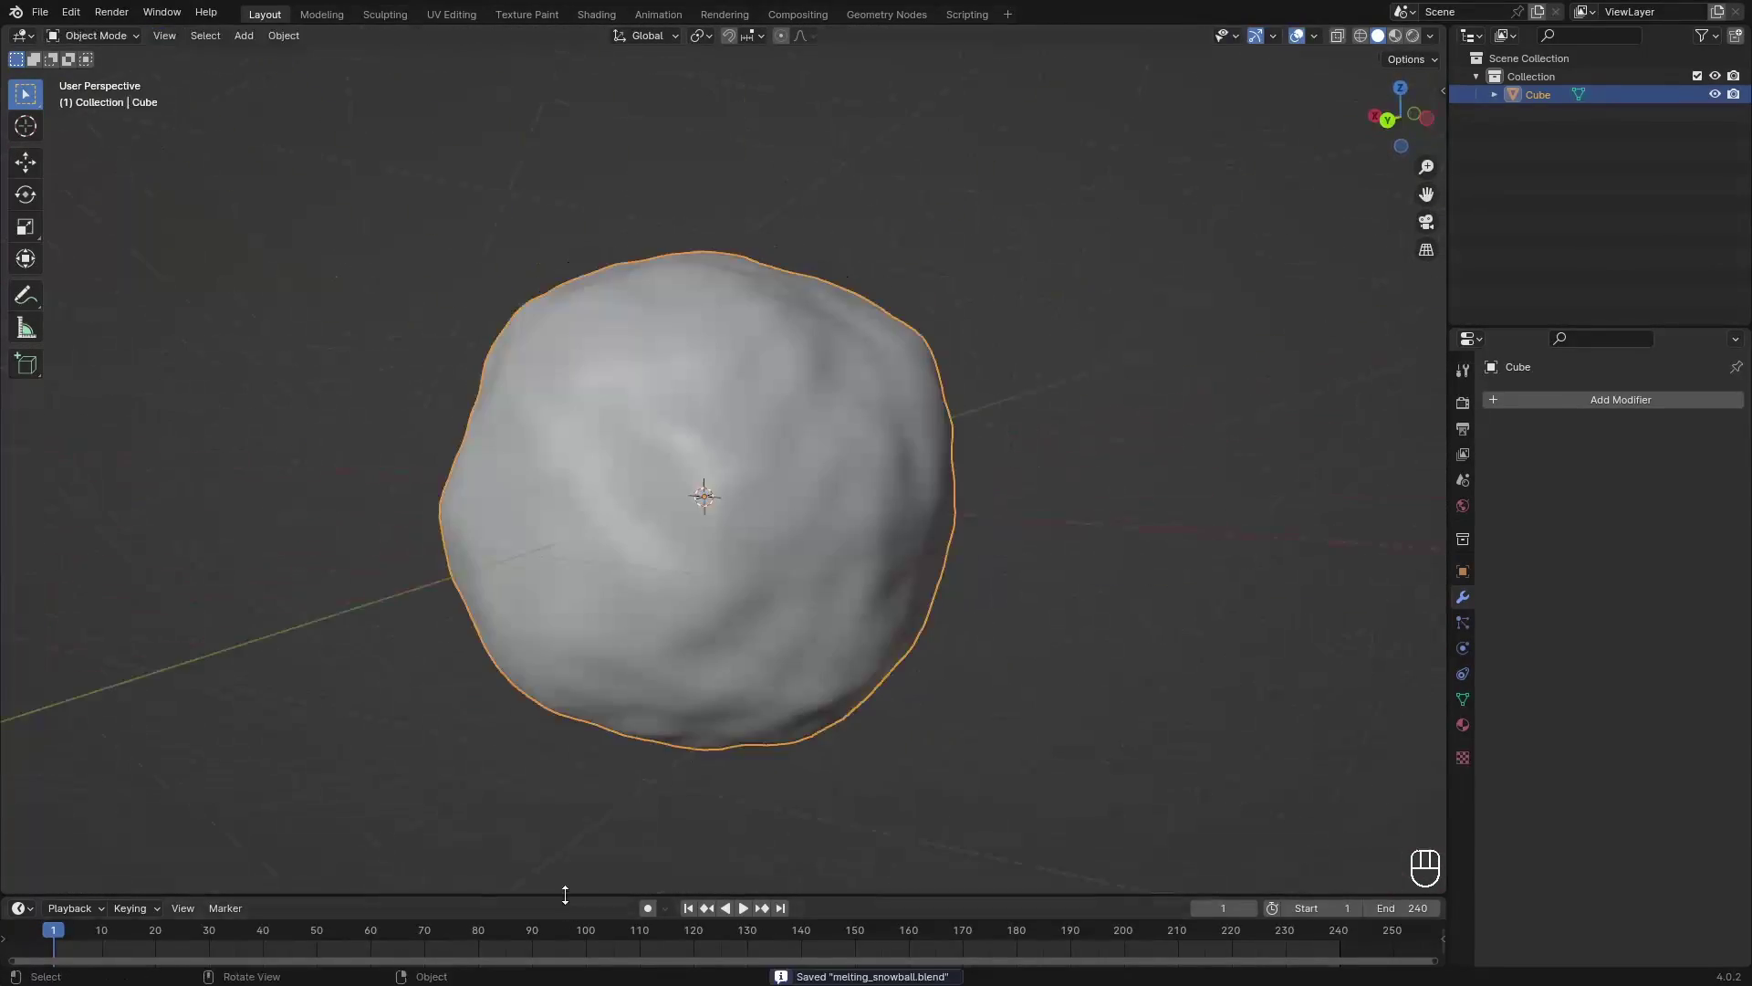
# Step: Enlarge the timeline area and add a Basis shape key to the ball's mesh
pyautogui.moveTo(565, 894); pyautogui.dragTo(565, 783)
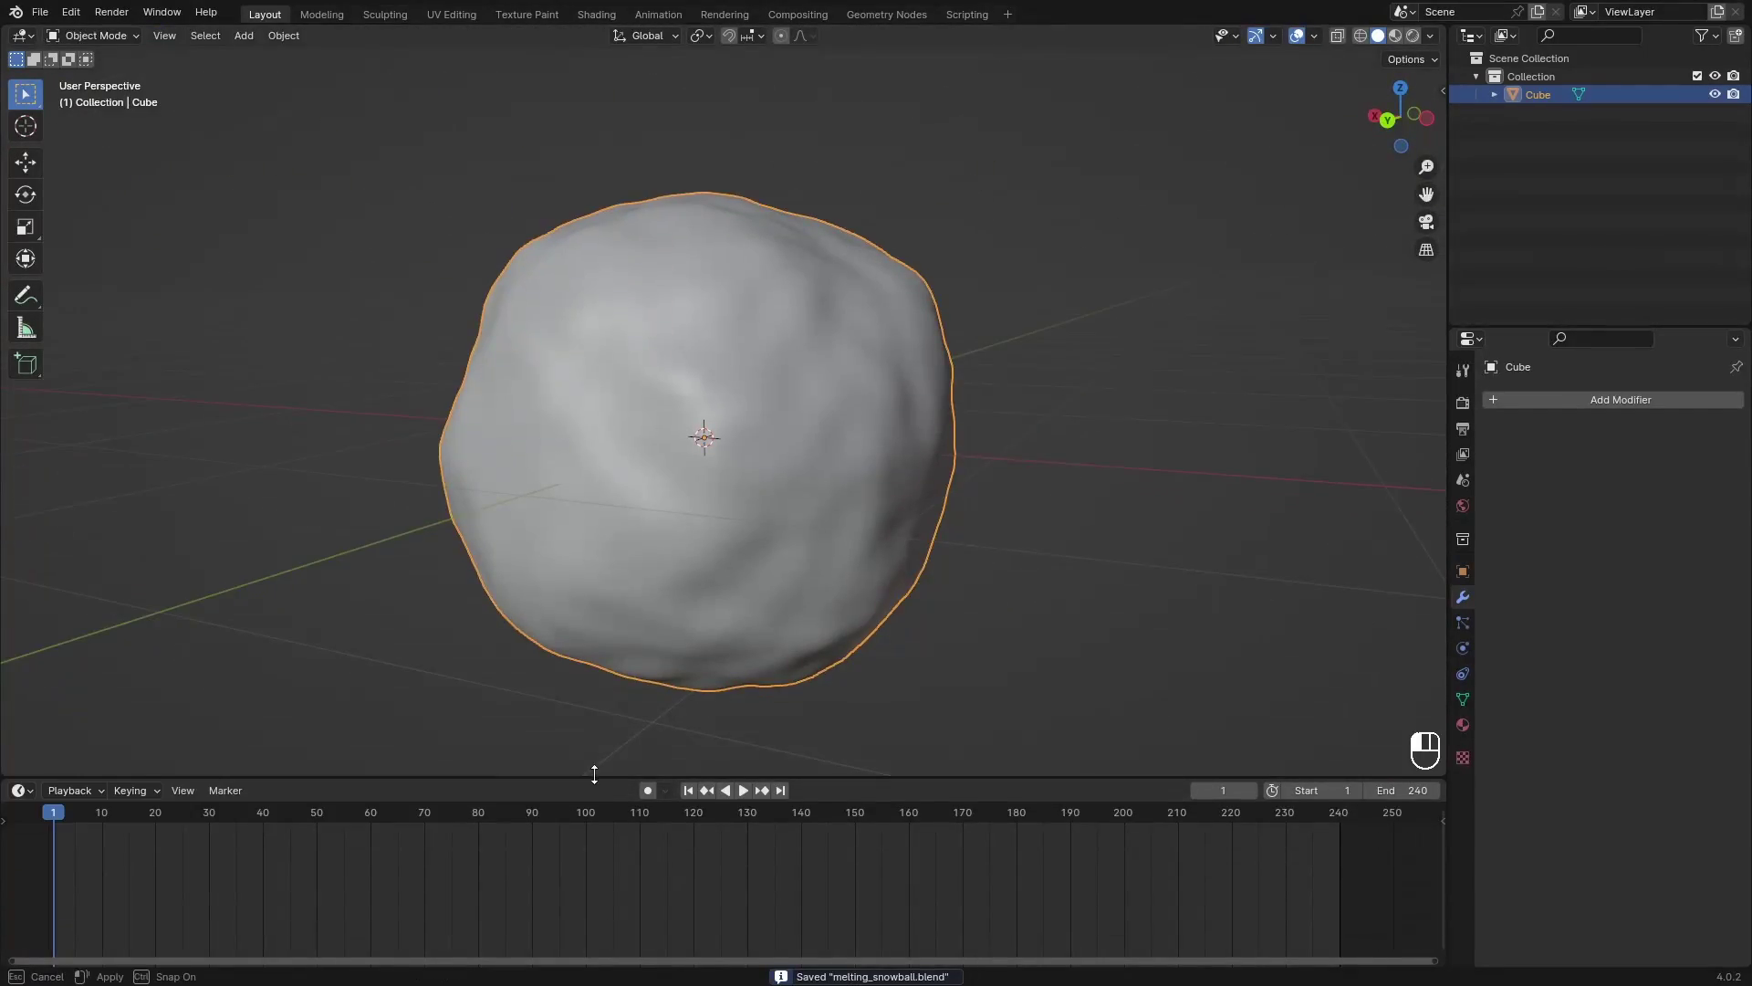
pyautogui.moveTo(849, 520); pyautogui.dragTo(1102, 507, button='middle')
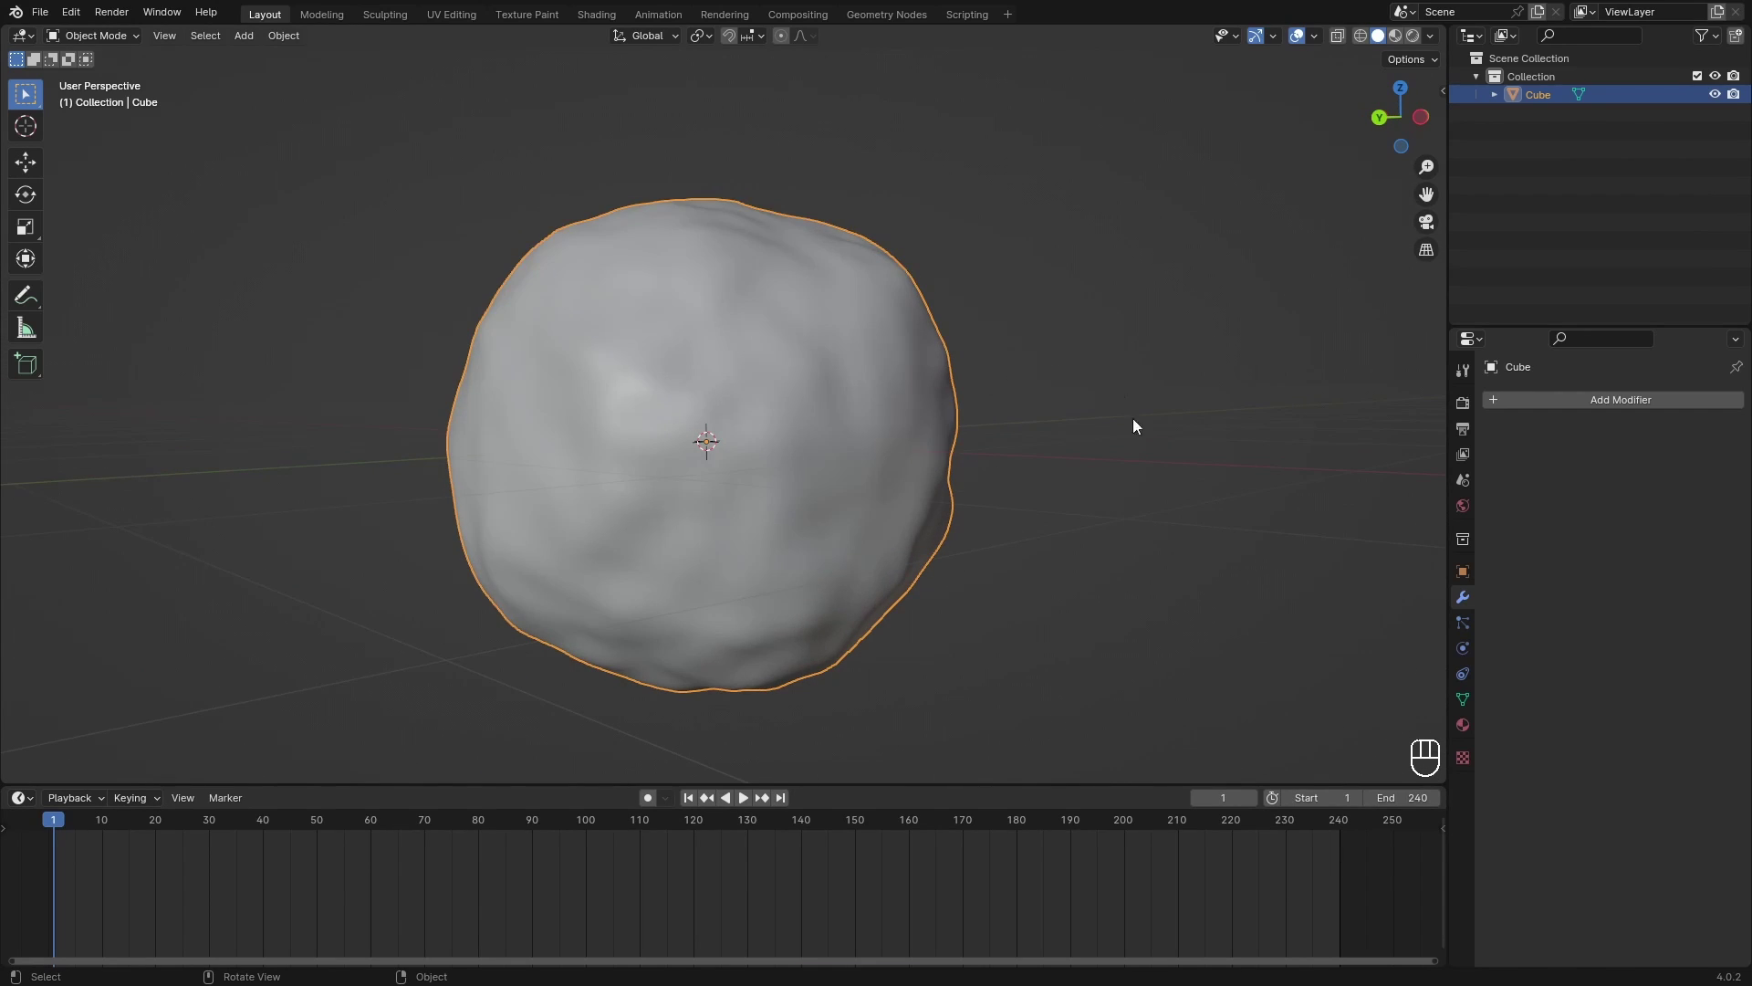
pyautogui.click(1463, 700)
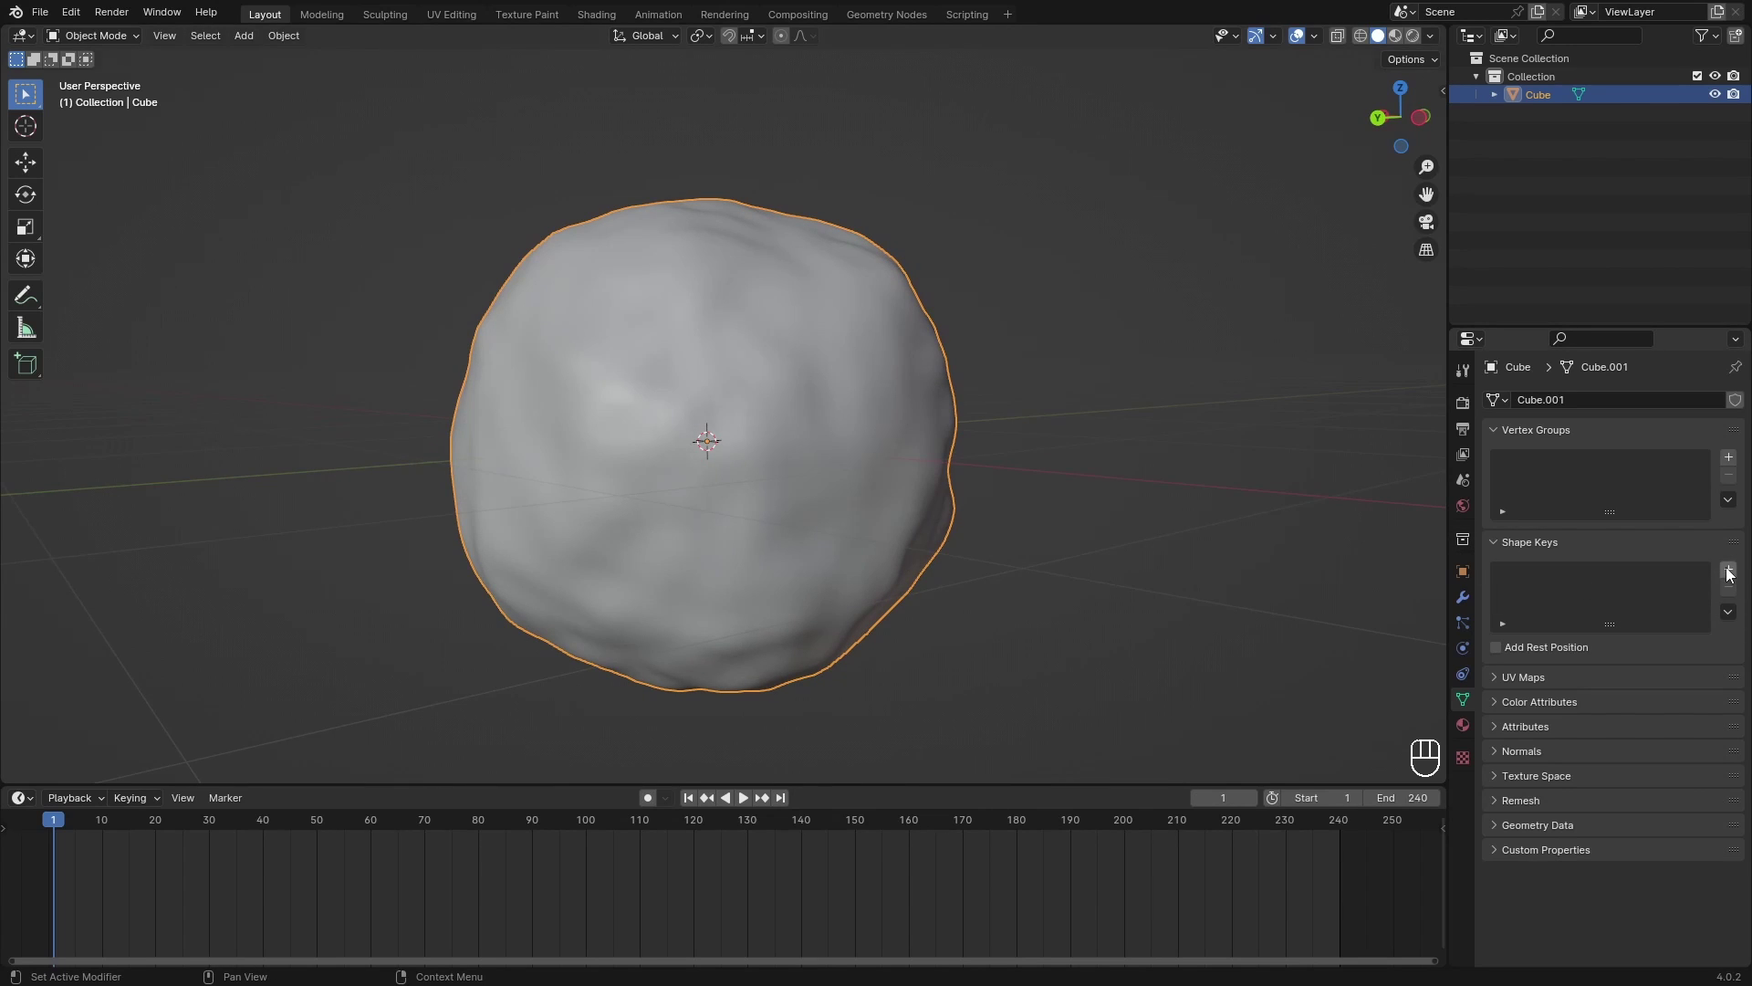
pyautogui.click(1727, 570)
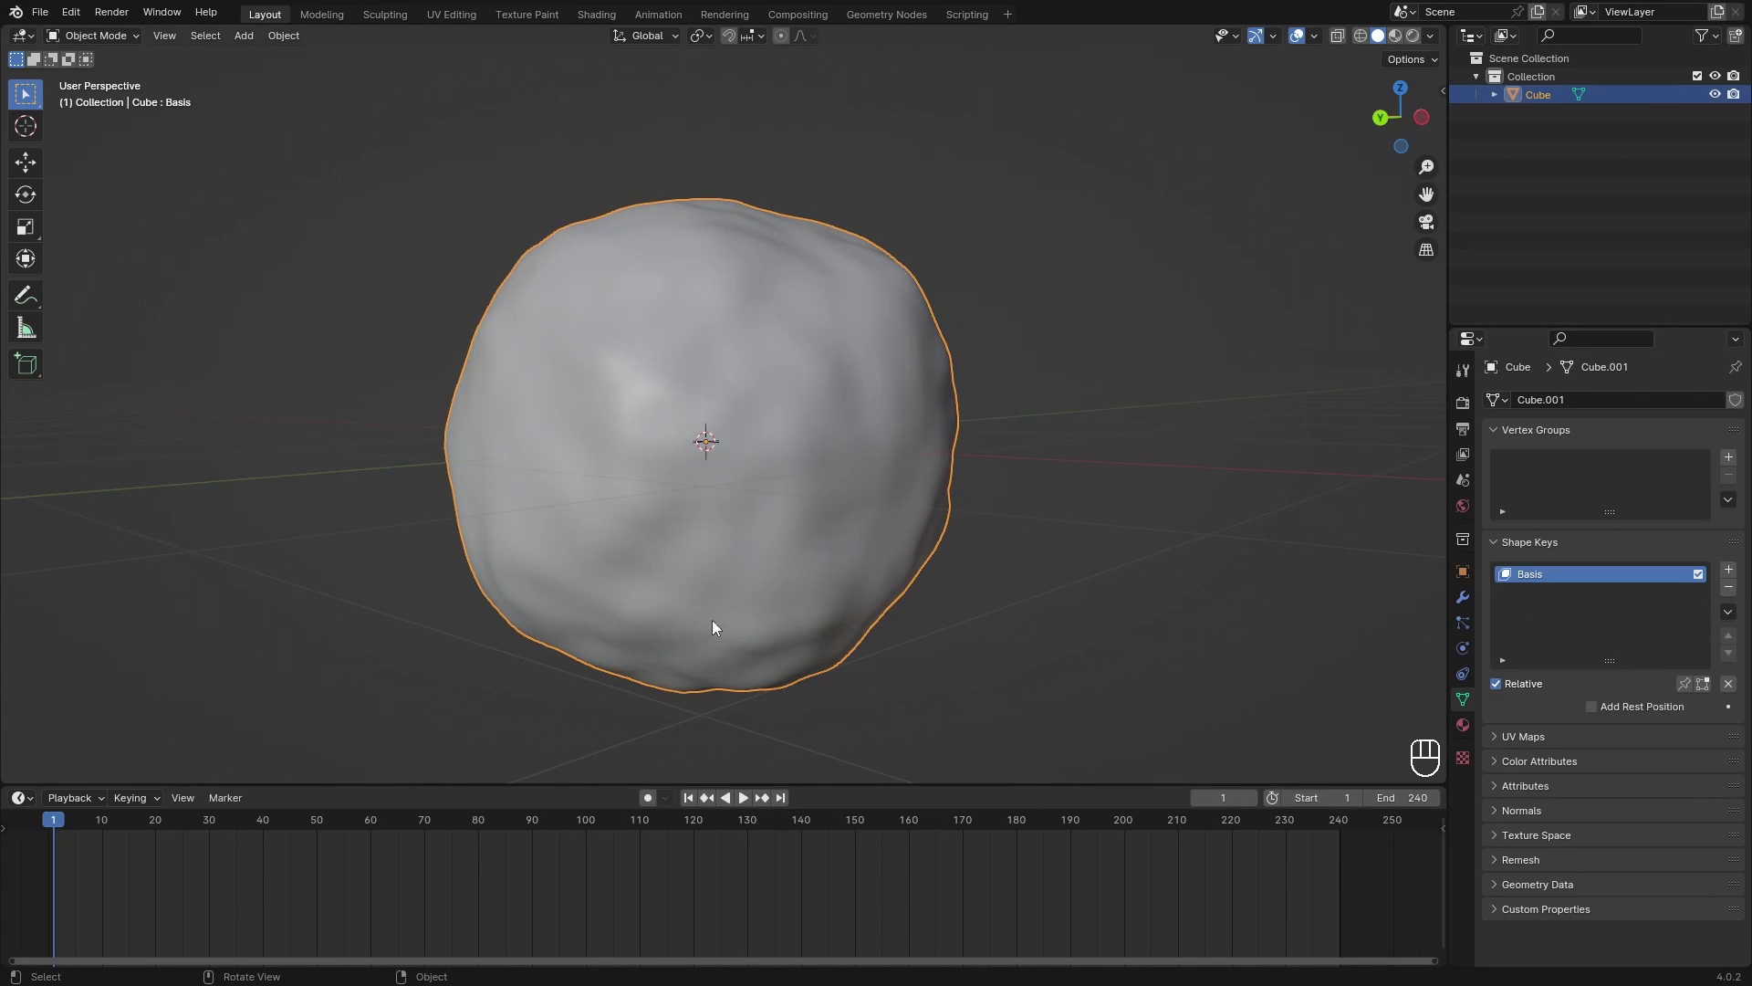
pyautogui.moveTo(975, 671); pyautogui.dragTo(878, 573, button='middle')
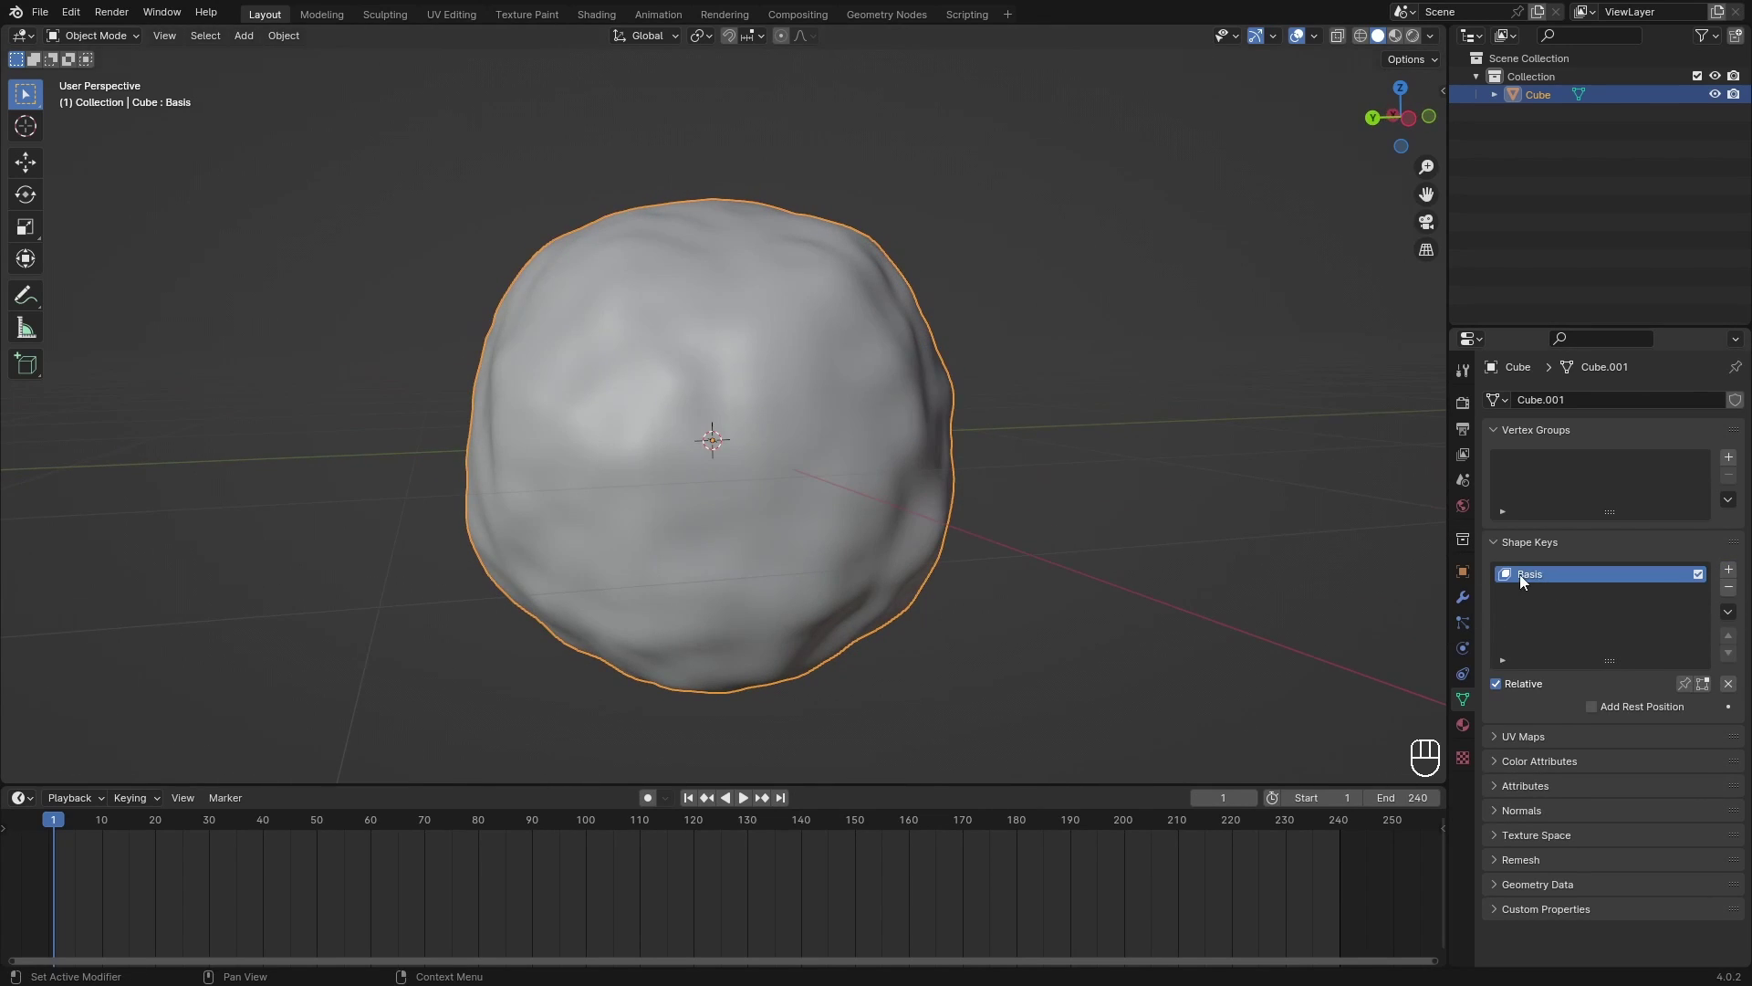
# Step: Examine the ball's Basis shape in Edit Mode and from several sides in Object Mode
pyautogui.press('Tab')
pyautogui.moveTo(591, 429)
pyautogui.mouseDown(button='middle')
pyautogui.moveTo(752, 540)
pyautogui.moveTo(880, 584)
pyautogui.moveTo(865, 458)
pyautogui.moveTo(1041, 501)
pyautogui.moveTo(830, 517)
pyautogui.moveTo(566, 447)
pyautogui.mouseUp(button='middle')
pyautogui.press('1')
pyautogui.press('g')
pyautogui.press('Tab')
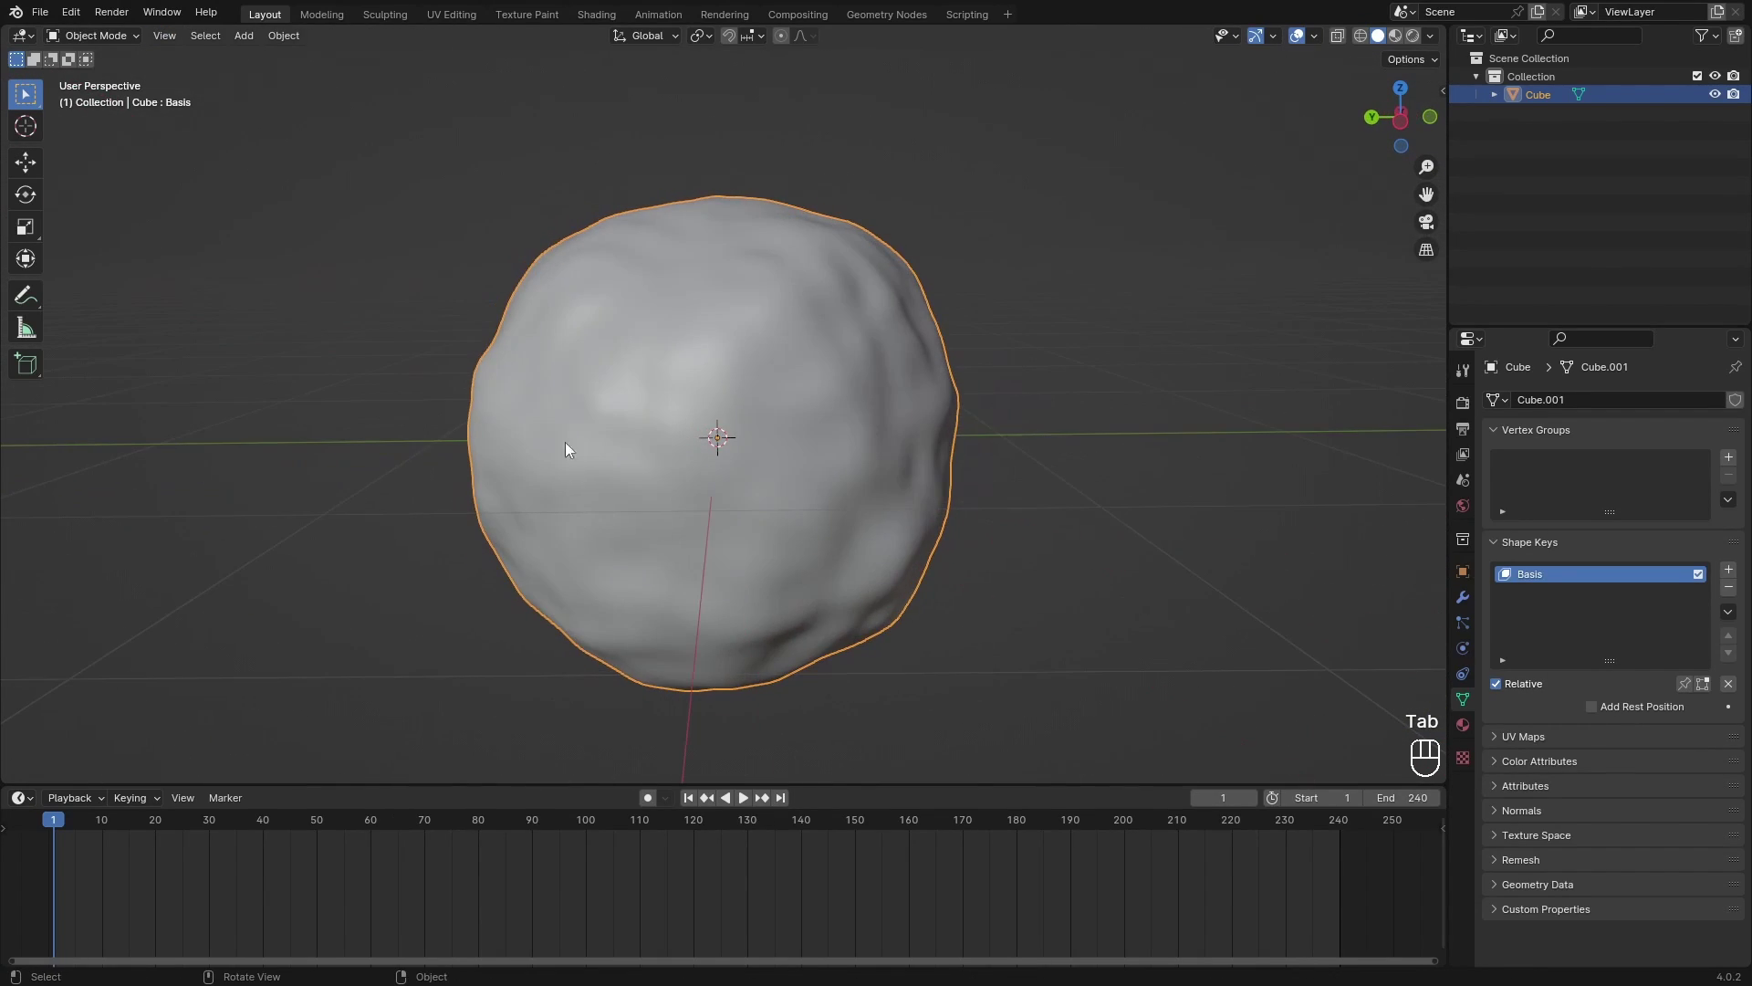
pyautogui.moveTo(512, 160); pyautogui.dragTo(935, 719)
pyautogui.click(950, 666)
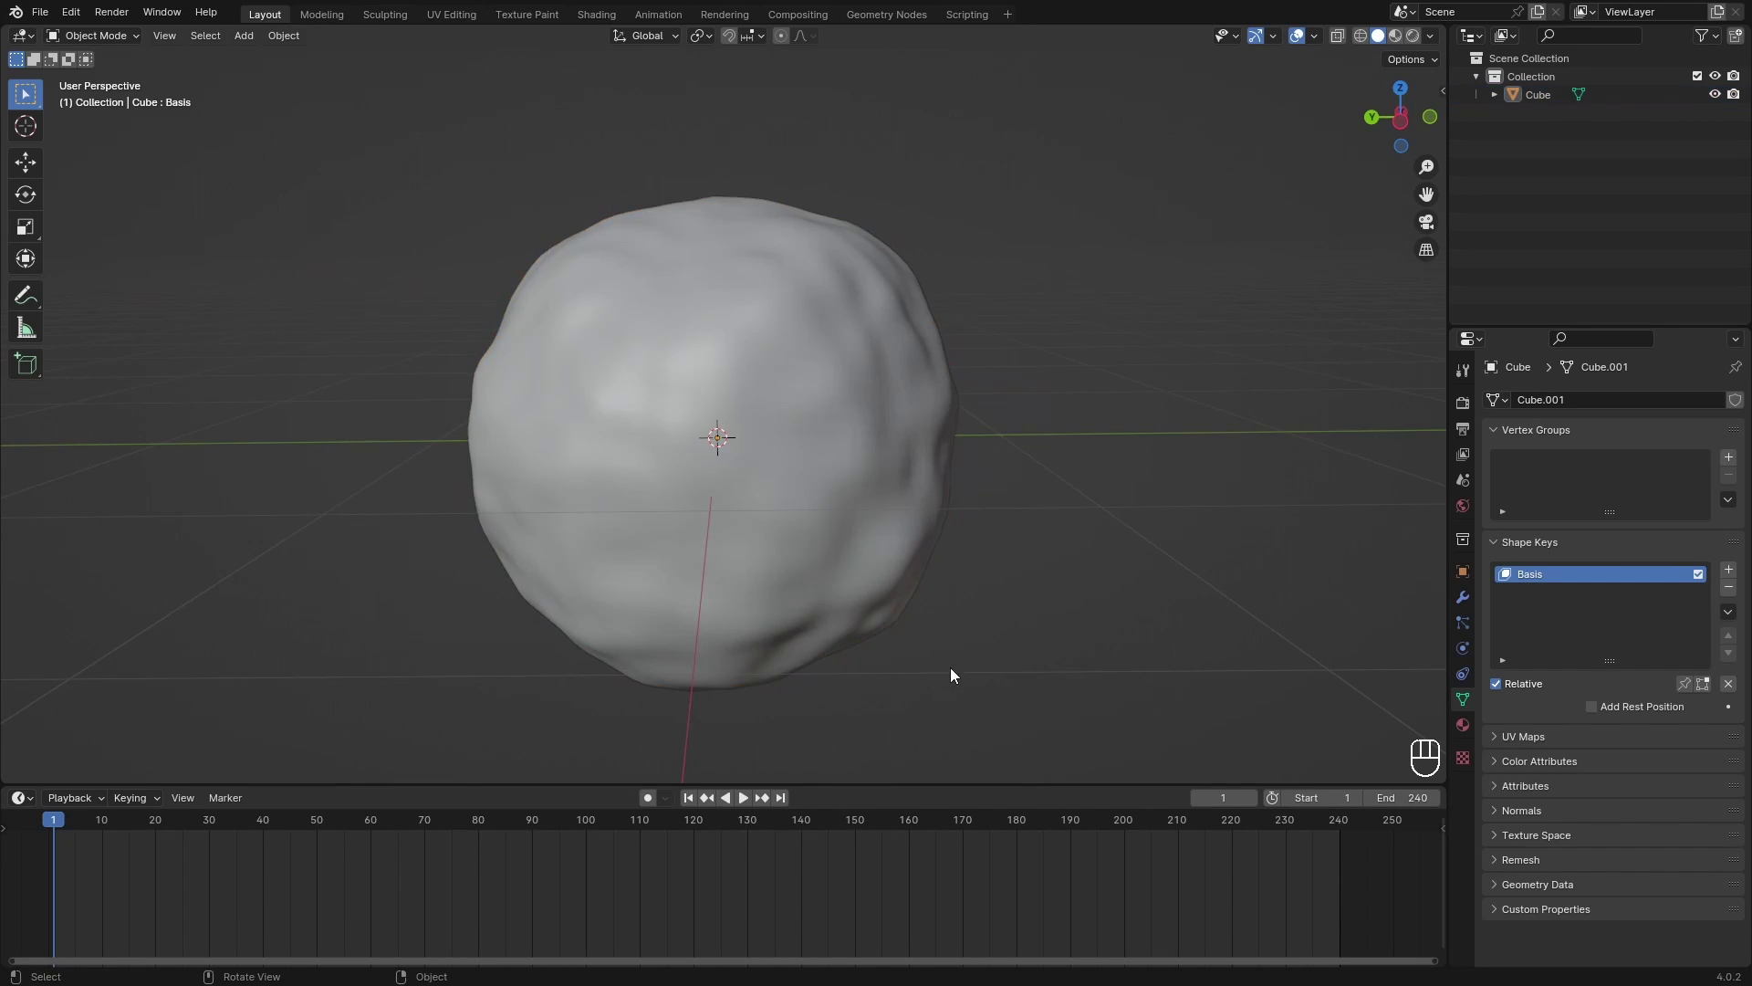
pyautogui.moveTo(950, 666); pyautogui.dragTo(864, 519, button='middle')
pyautogui.click(763, 460)
pyautogui.moveTo(763, 461); pyautogui.dragTo(724, 447, button='middle')
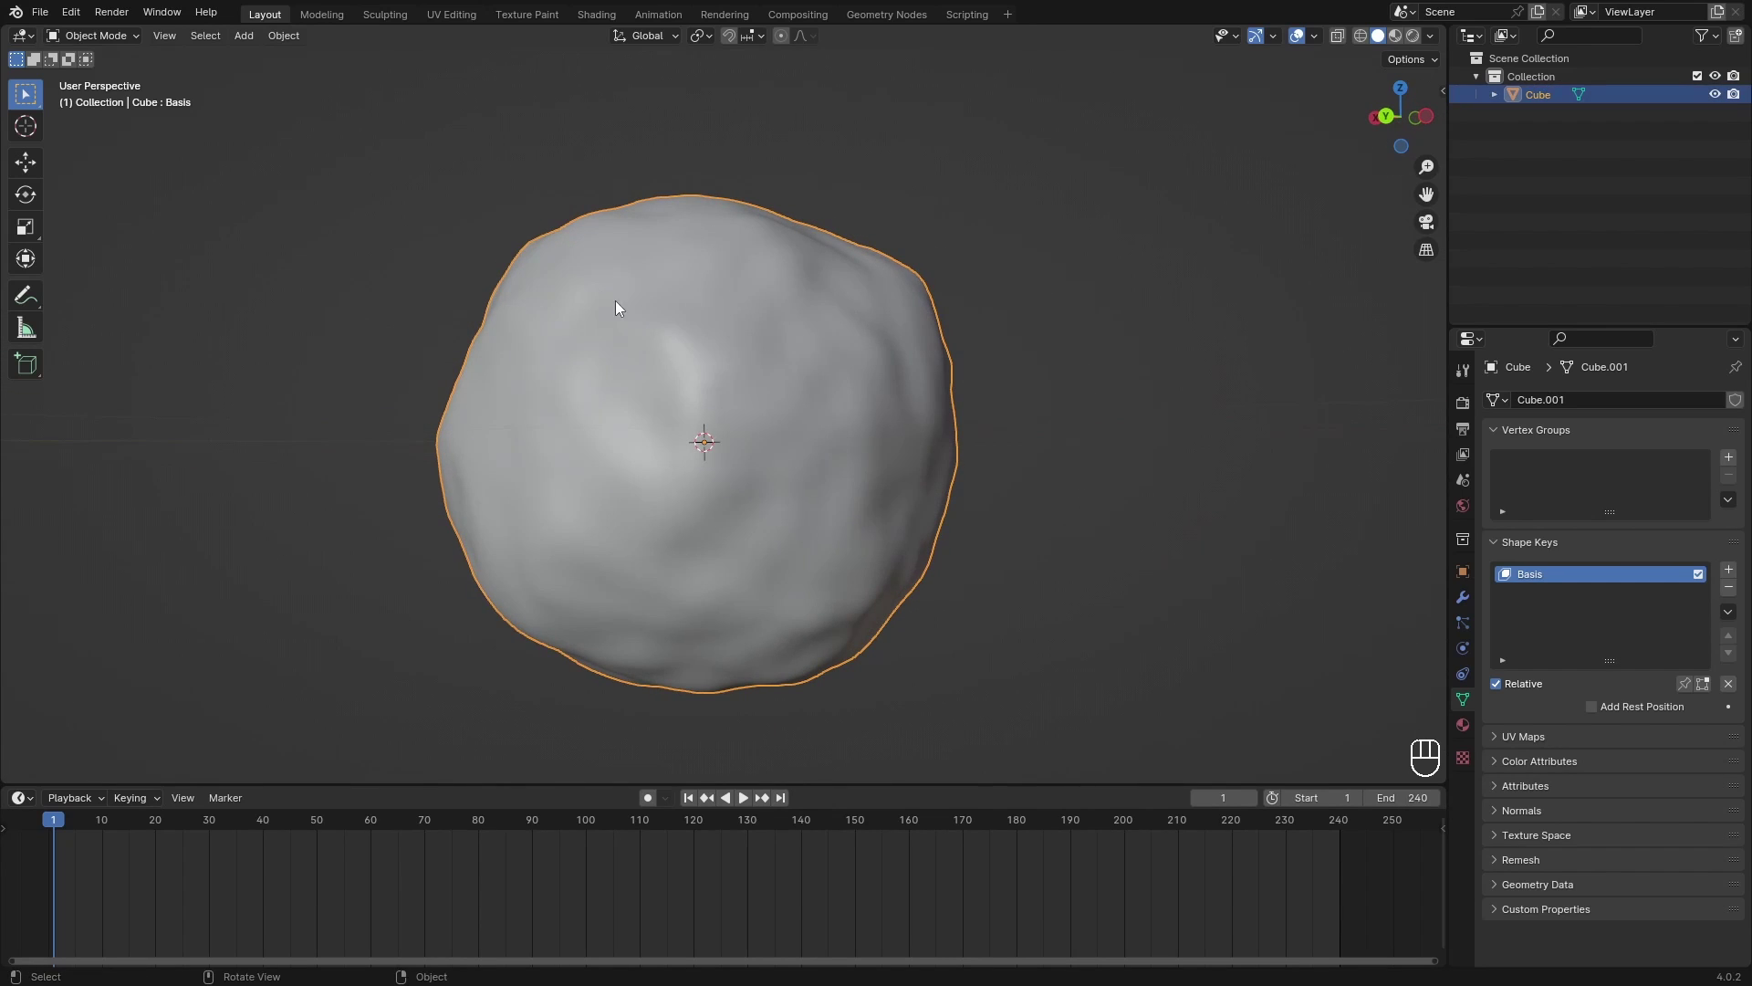
pyautogui.moveTo(935, 508); pyautogui.dragTo(985, 516, button='middle')
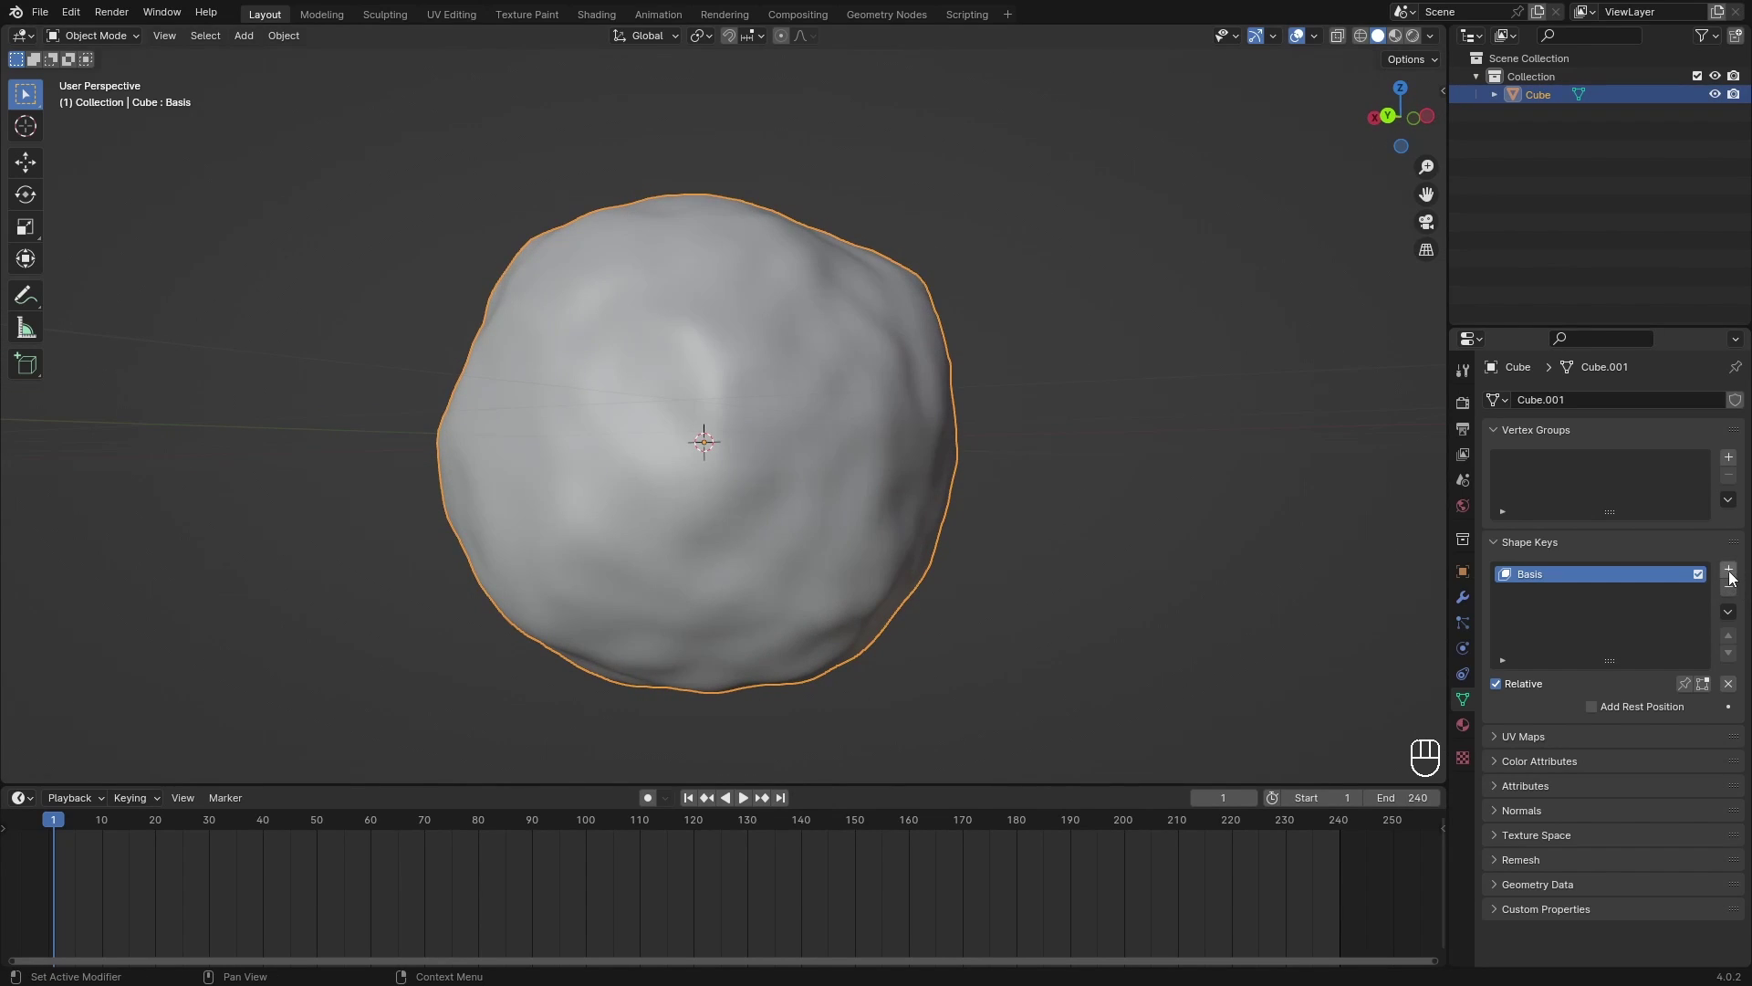
# Step: Add a second shape key relative to Basis and leave it as the active key
pyautogui.click(1729, 571)
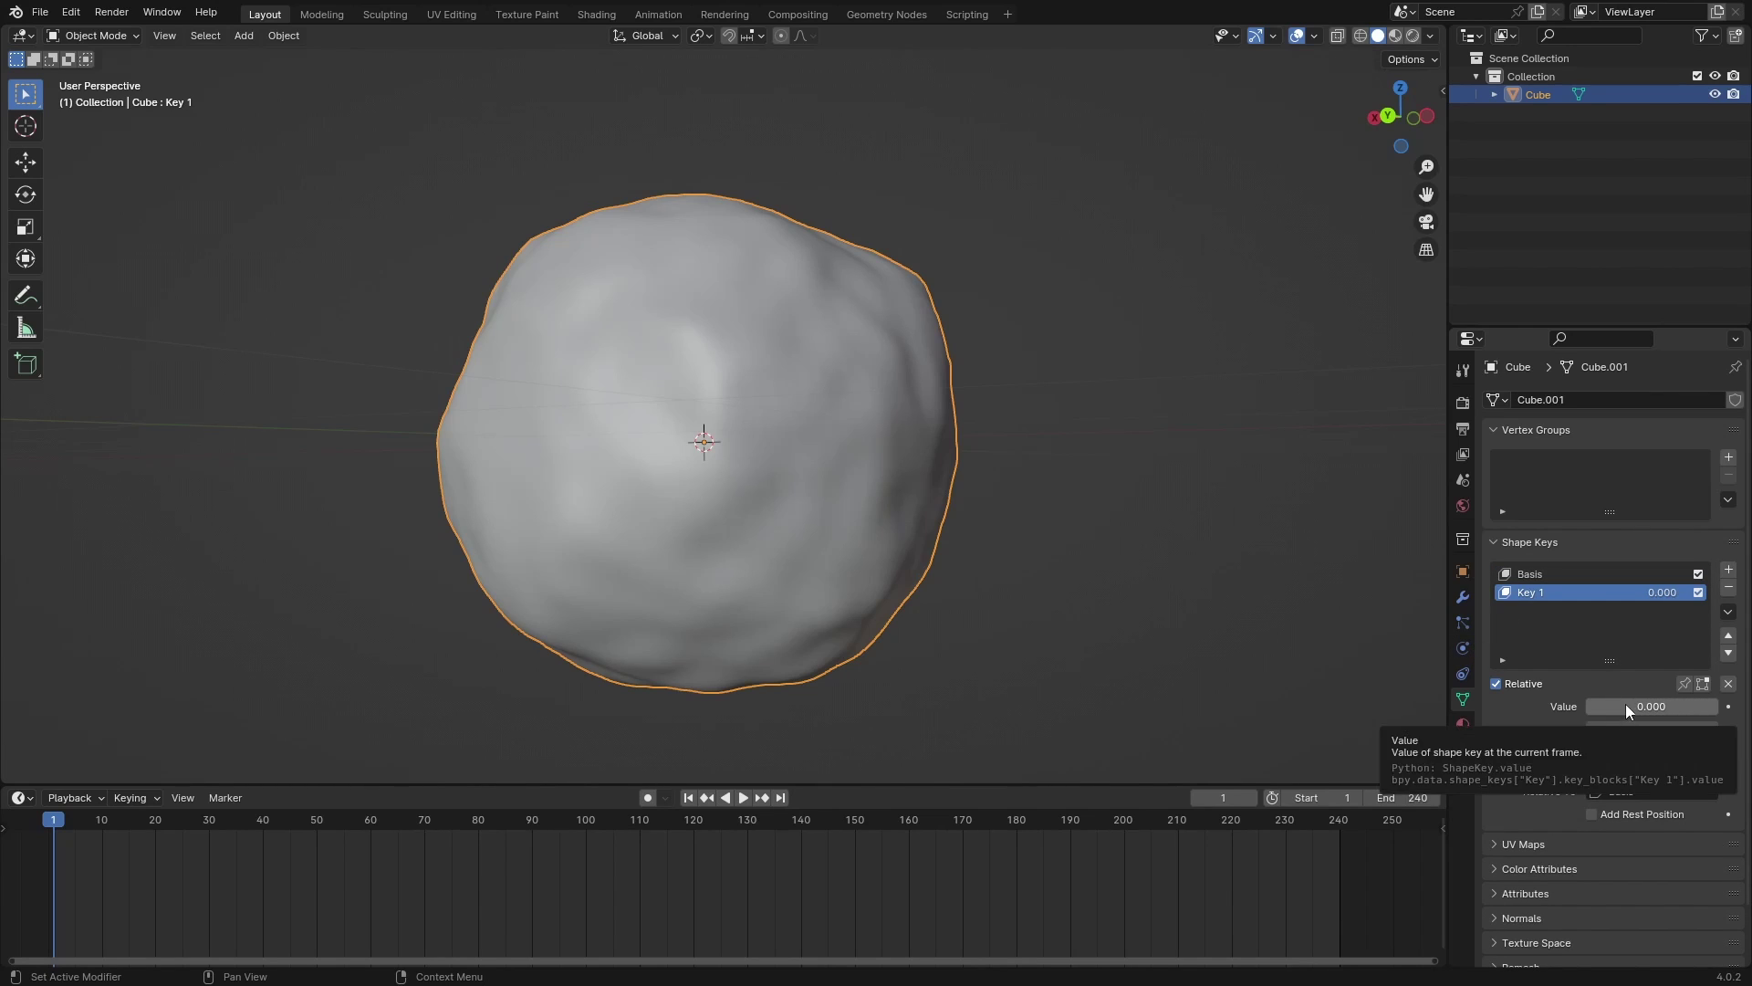
pyautogui.moveTo(967, 538)
pyautogui.mouseDown(button='middle')
pyautogui.moveTo(918, 527)
pyautogui.moveTo(1069, 539)
pyautogui.mouseUp(button='middle')
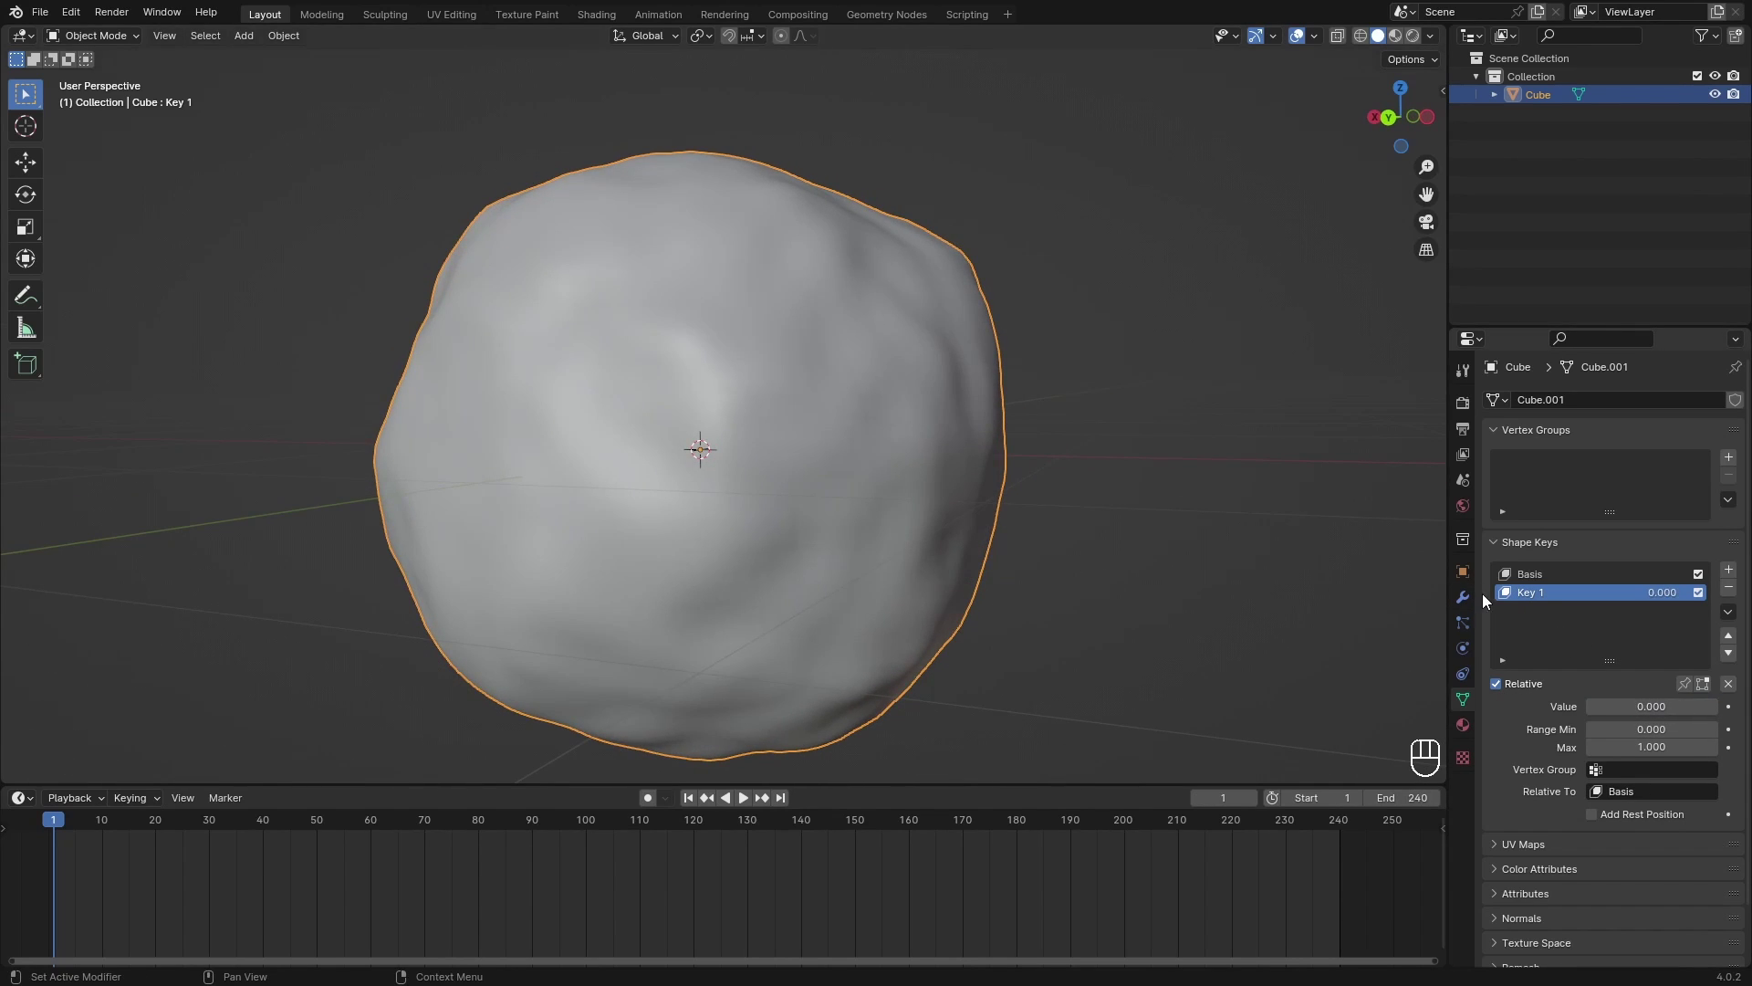
pyautogui.moveTo(721, 504); pyautogui.dragTo(769, 503, button='middle')
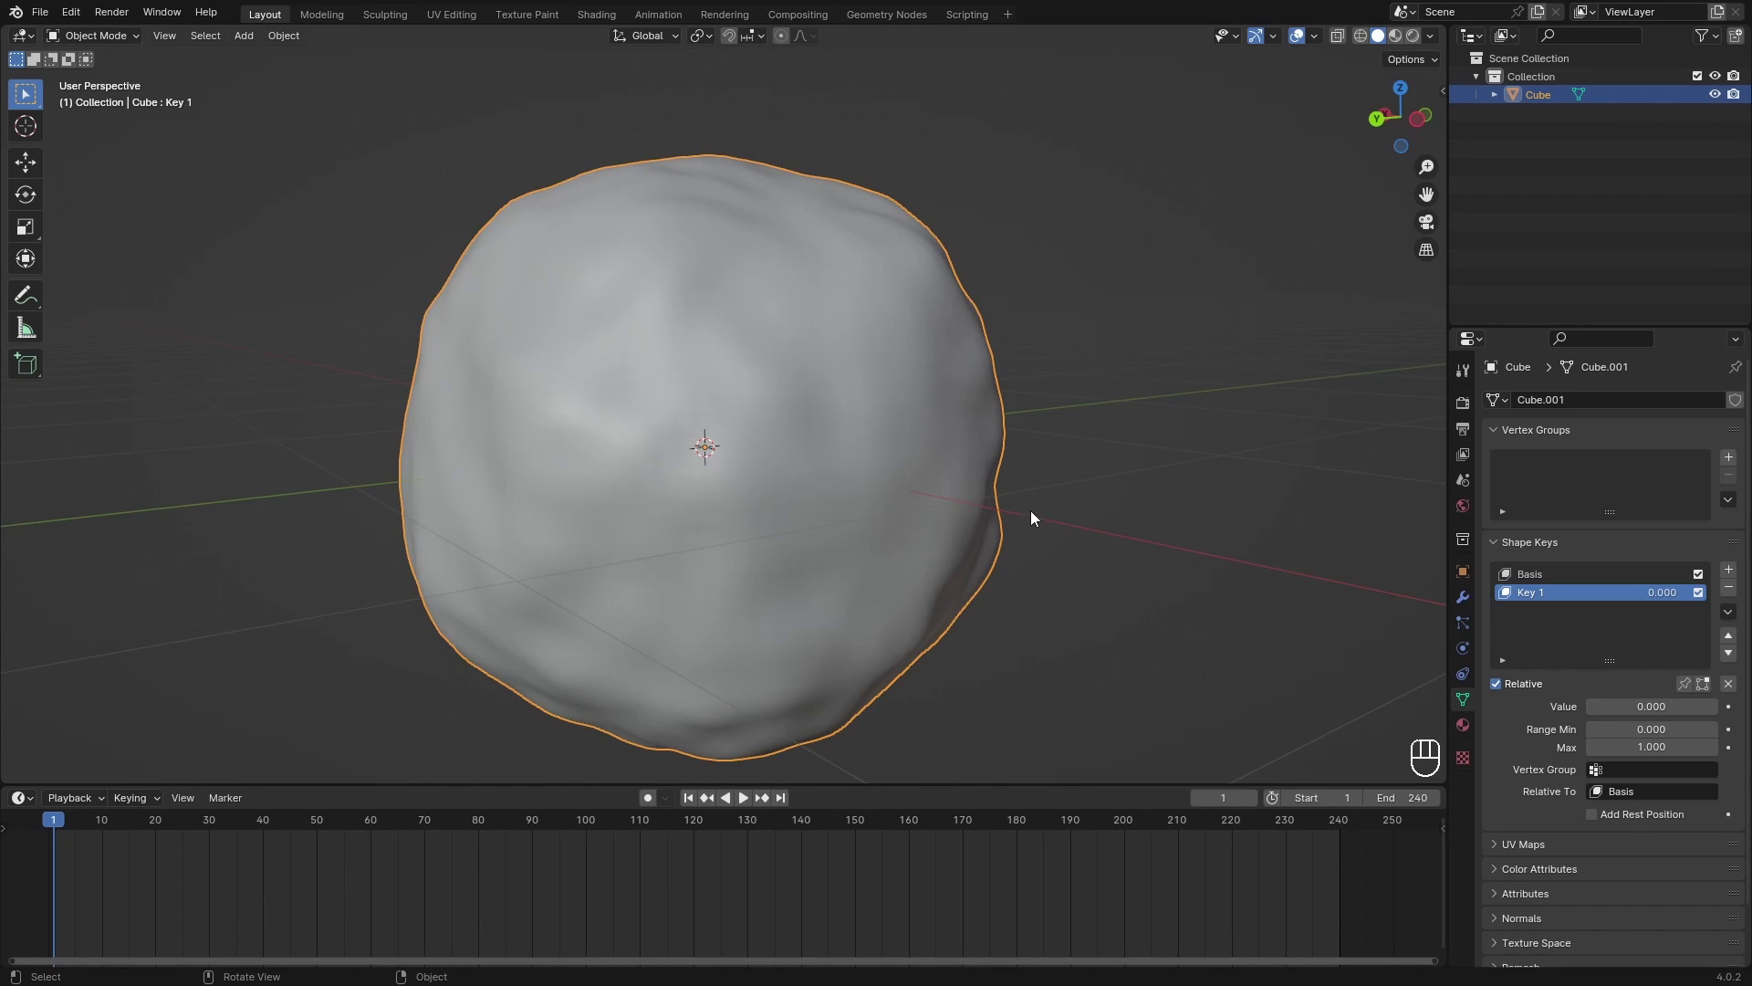
pyautogui.click(1541, 573)
pyautogui.click(1526, 590)
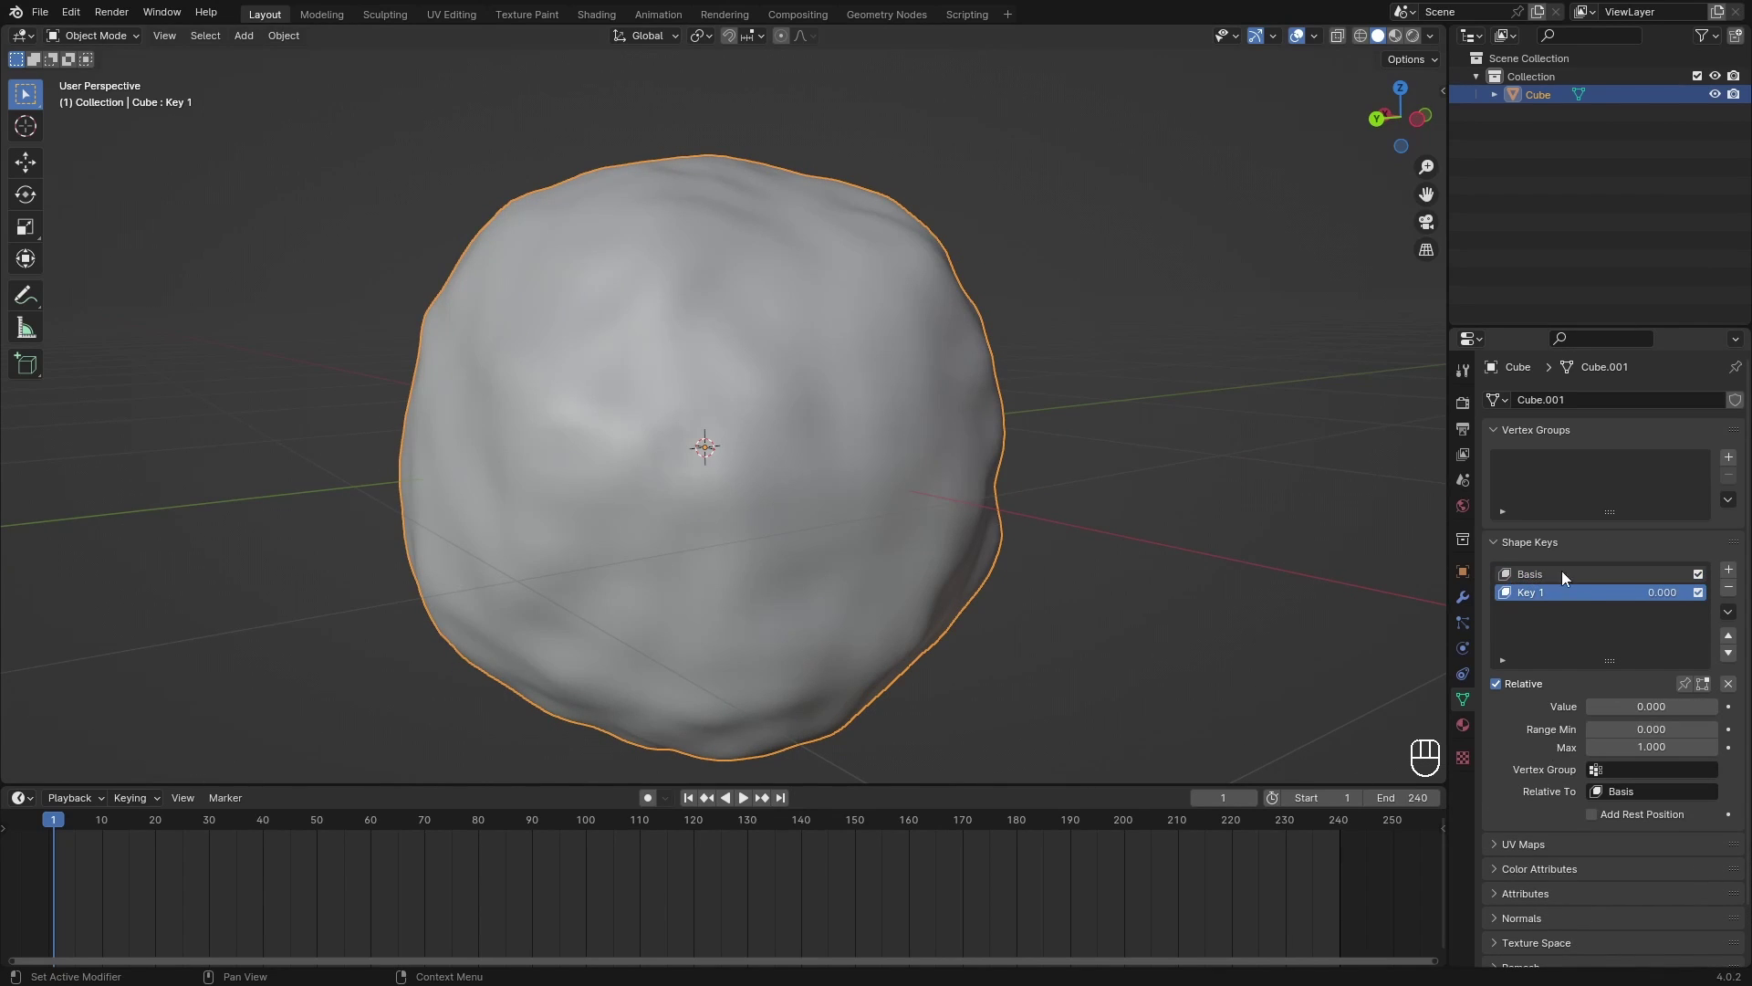
pyautogui.scroll(-2, 1031, 584)
pyautogui.scroll(-1, 1032, 592)
pyautogui.moveTo(1077, 529); pyautogui.dragTo(1113, 496, button='middle')
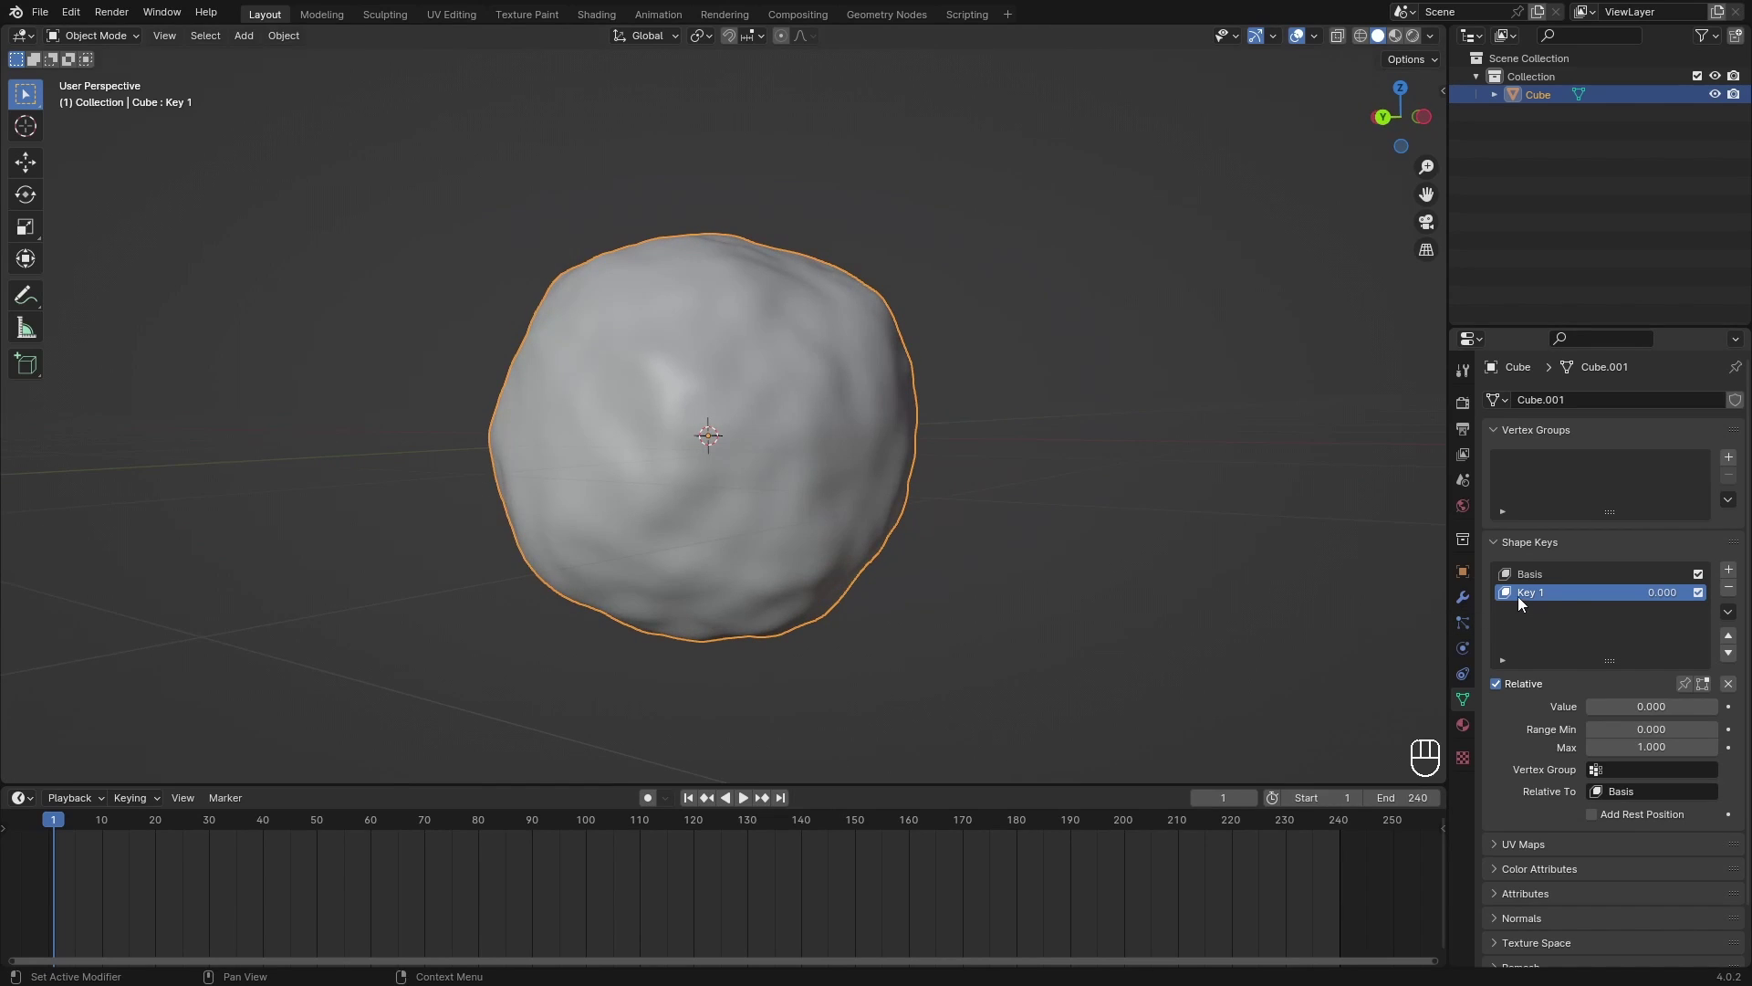
pyautogui.moveTo(959, 486); pyautogui.dragTo(971, 486, button='middle')
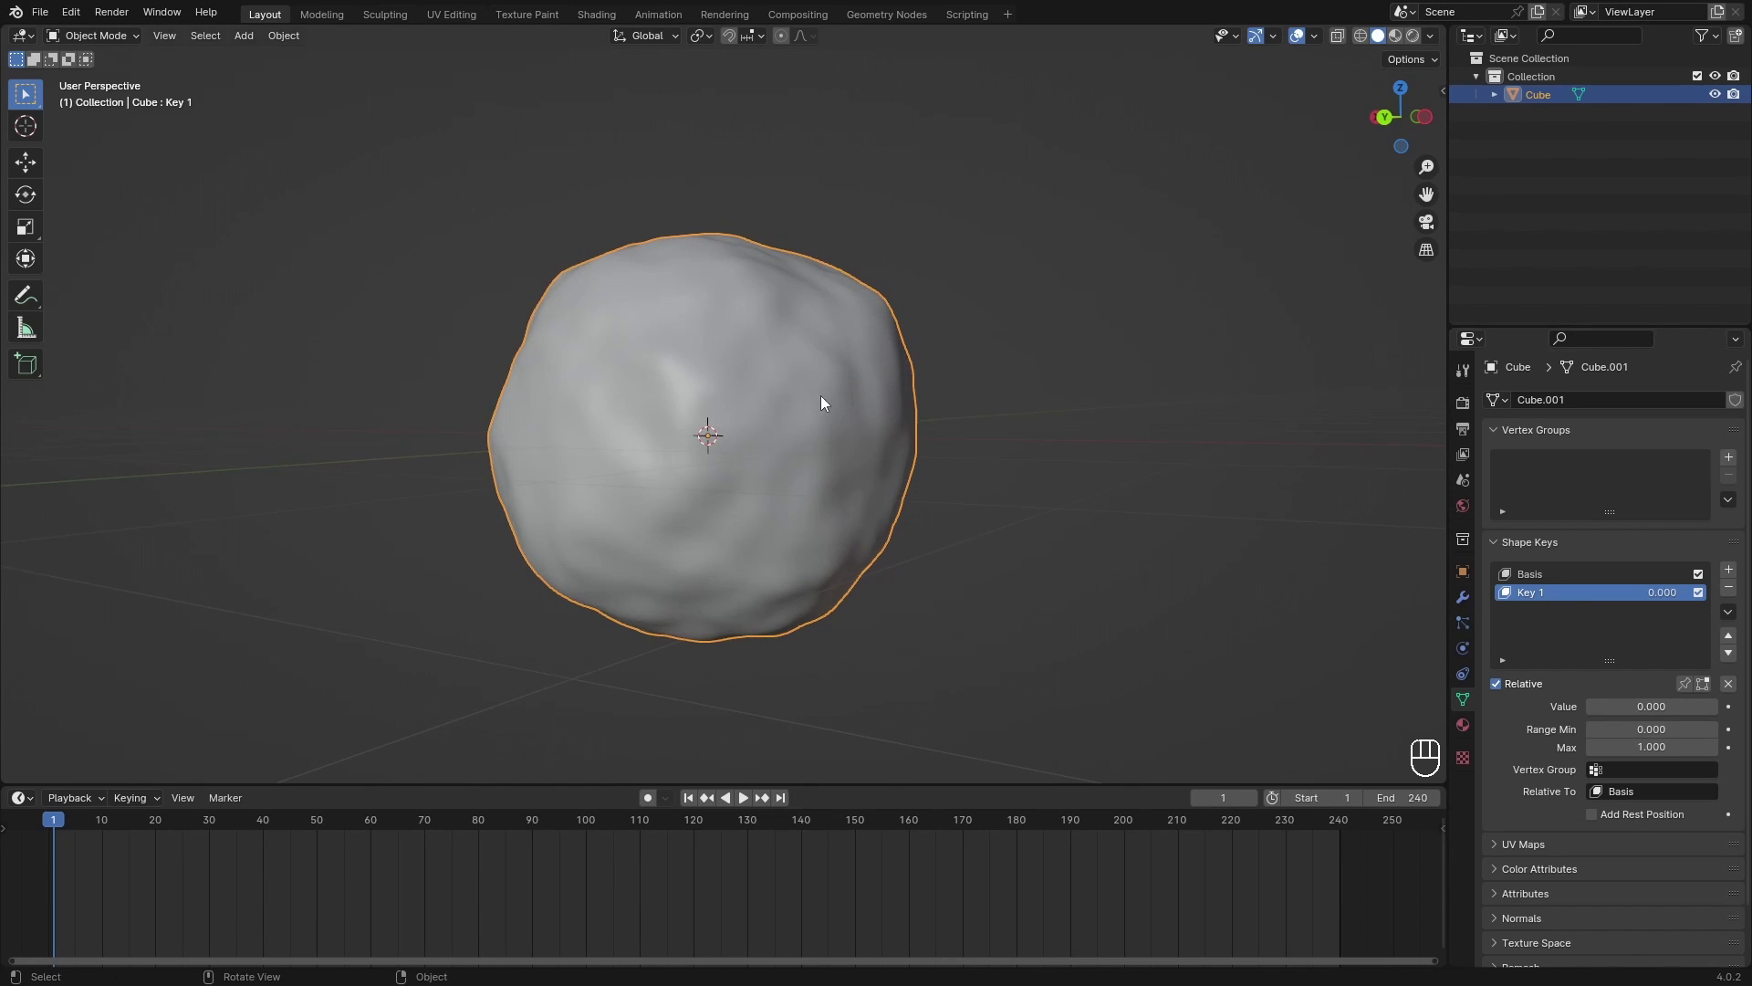
# Step: Open the second shape key for mesh editing and enable proportional editing with Smooth falloff
pyautogui.press('Tab')
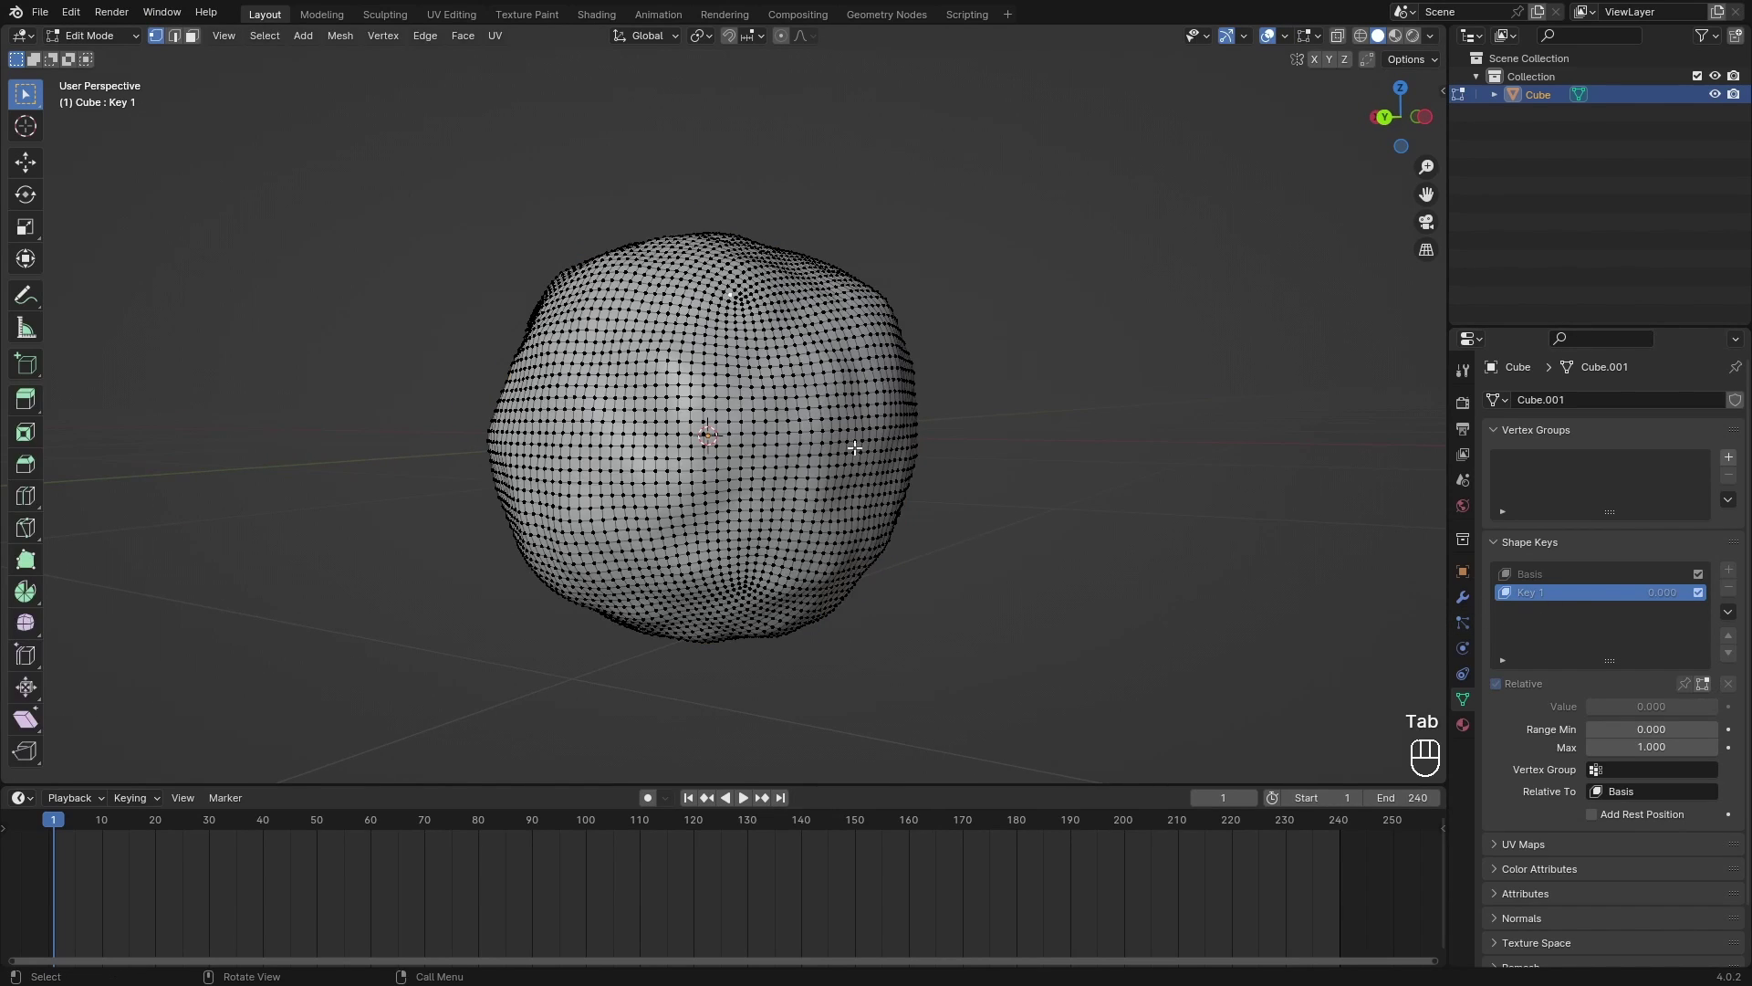
pyautogui.click(783, 38)
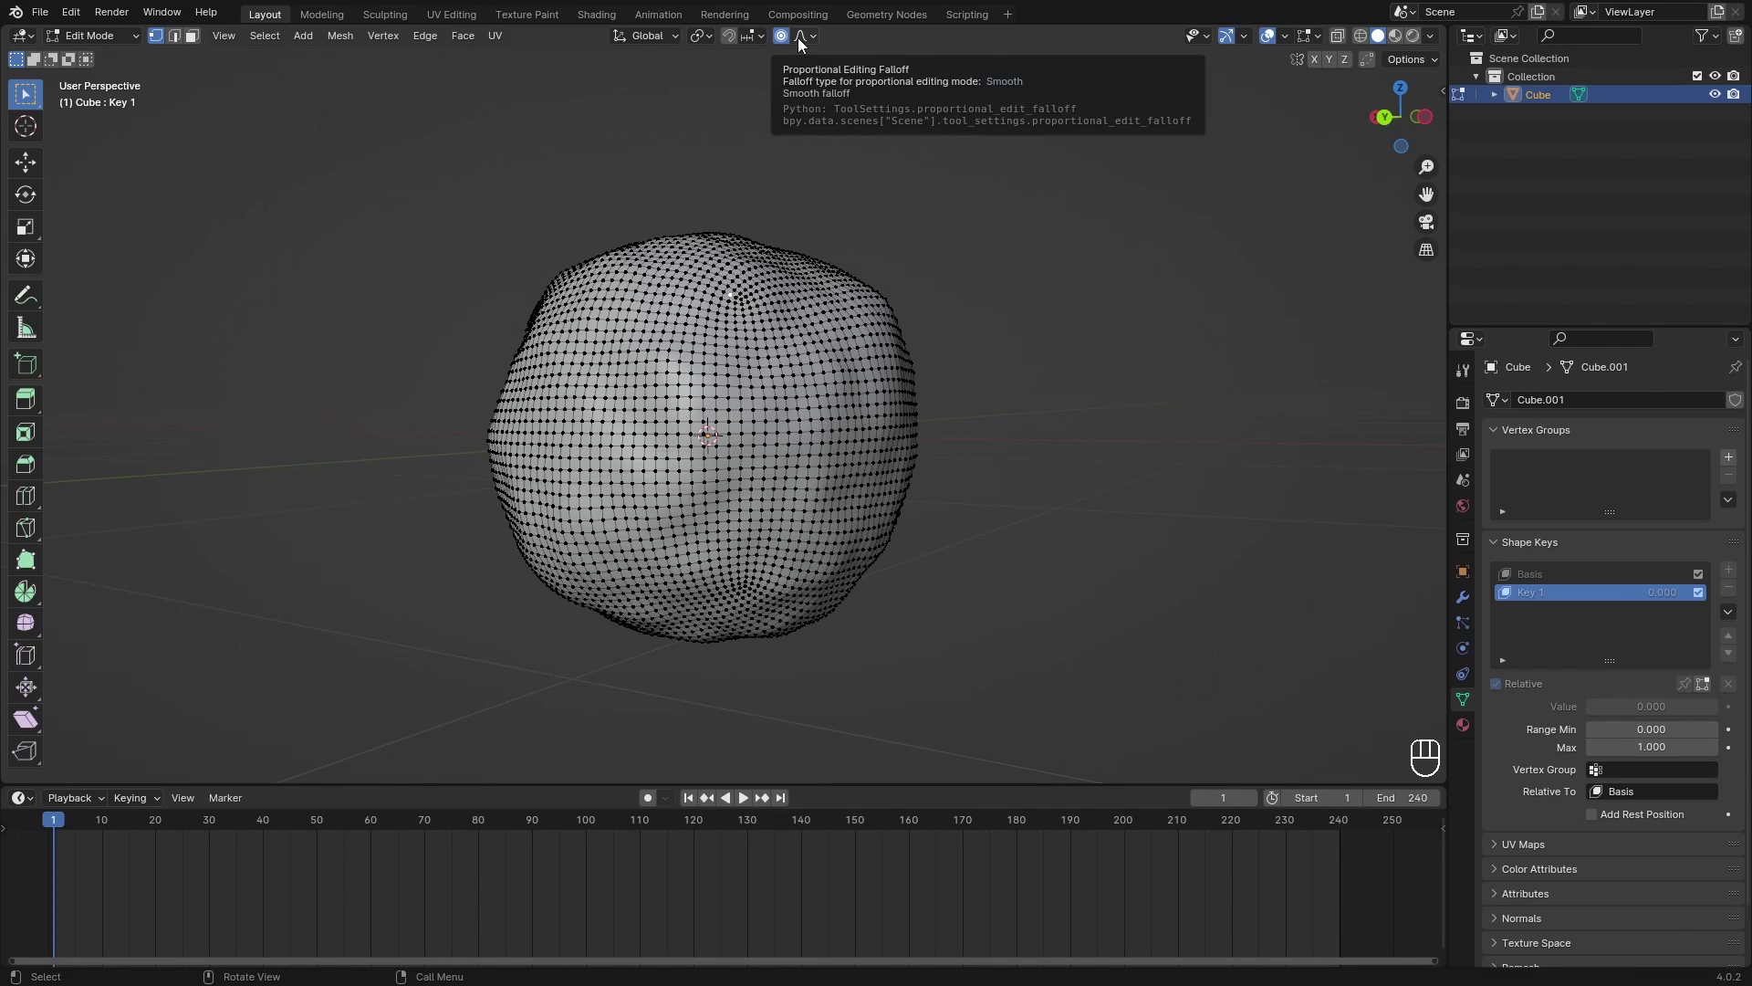
pyautogui.click(801, 38)
pyautogui.click(752, 119)
pyautogui.moveTo(1041, 262); pyautogui.dragTo(913, 365, button='middle')
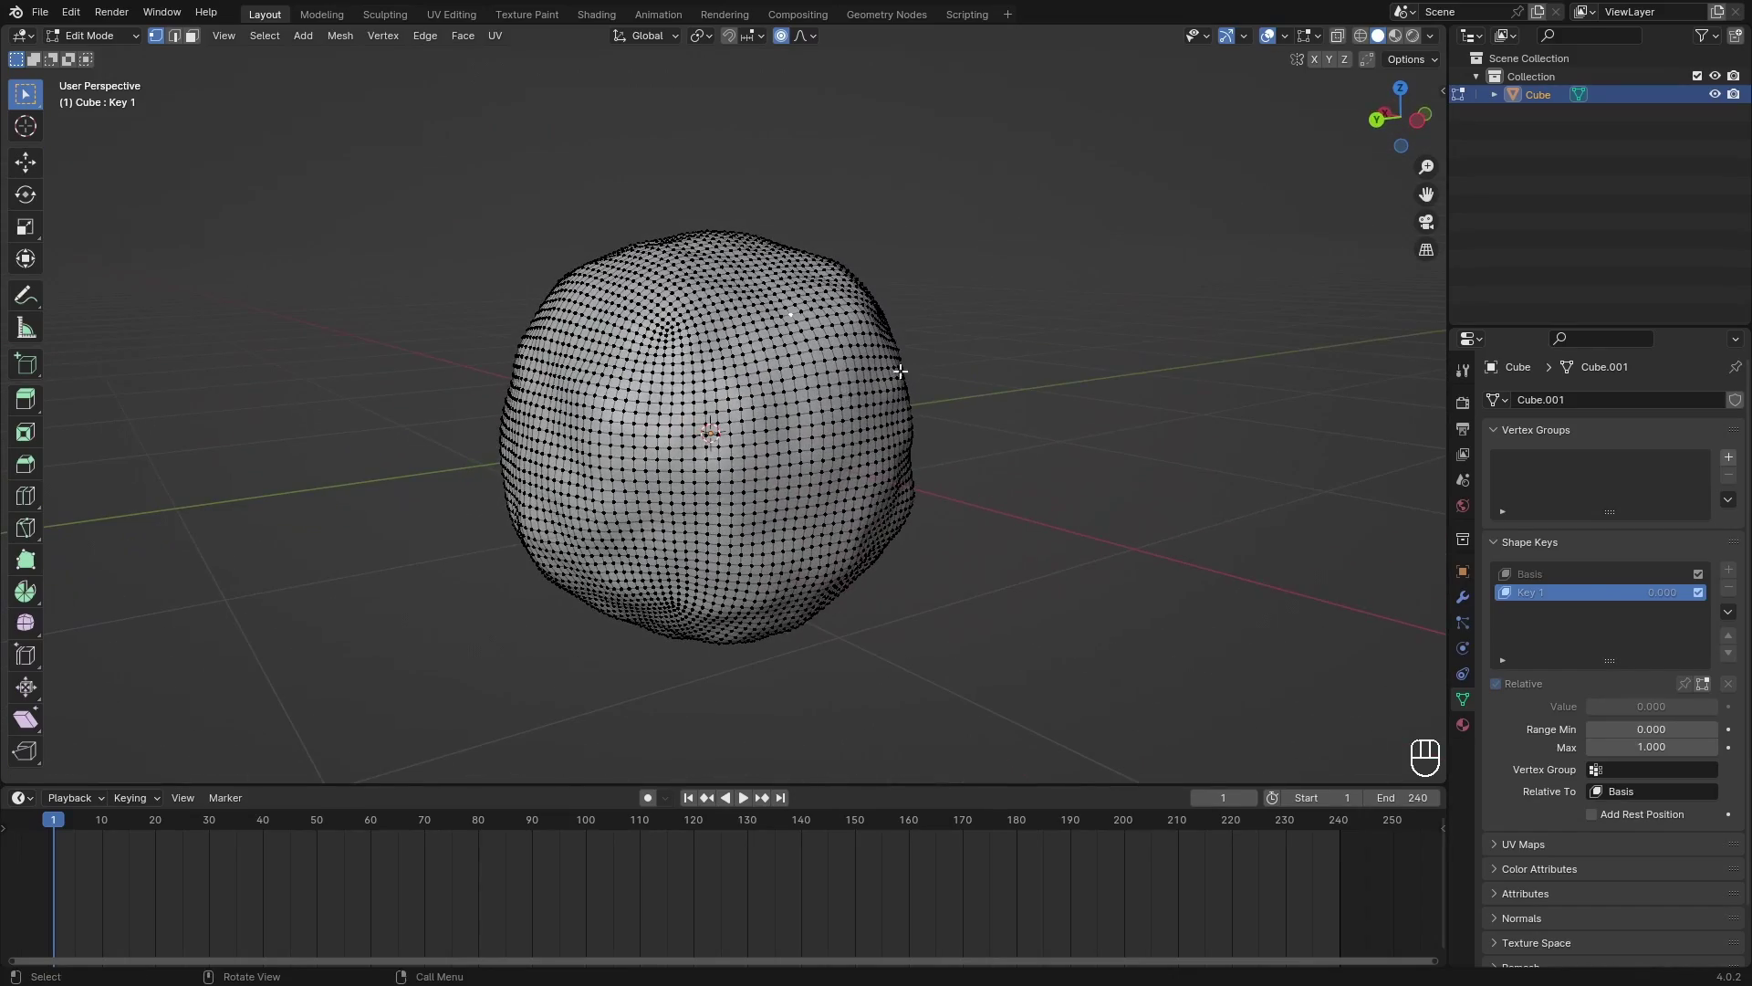
# Step: Lower the selected vertex on the ball's upper part along Z, adjusting the radius of the proportional influence
pyautogui.press('g')
pyautogui.scroll(-3, 923, 329)
pyautogui.scroll(6, 922, 328)
pyautogui.scroll(-8, 923, 329)
pyautogui.scroll(8, 923, 329)
pyautogui.scroll(-10, 929, 386)
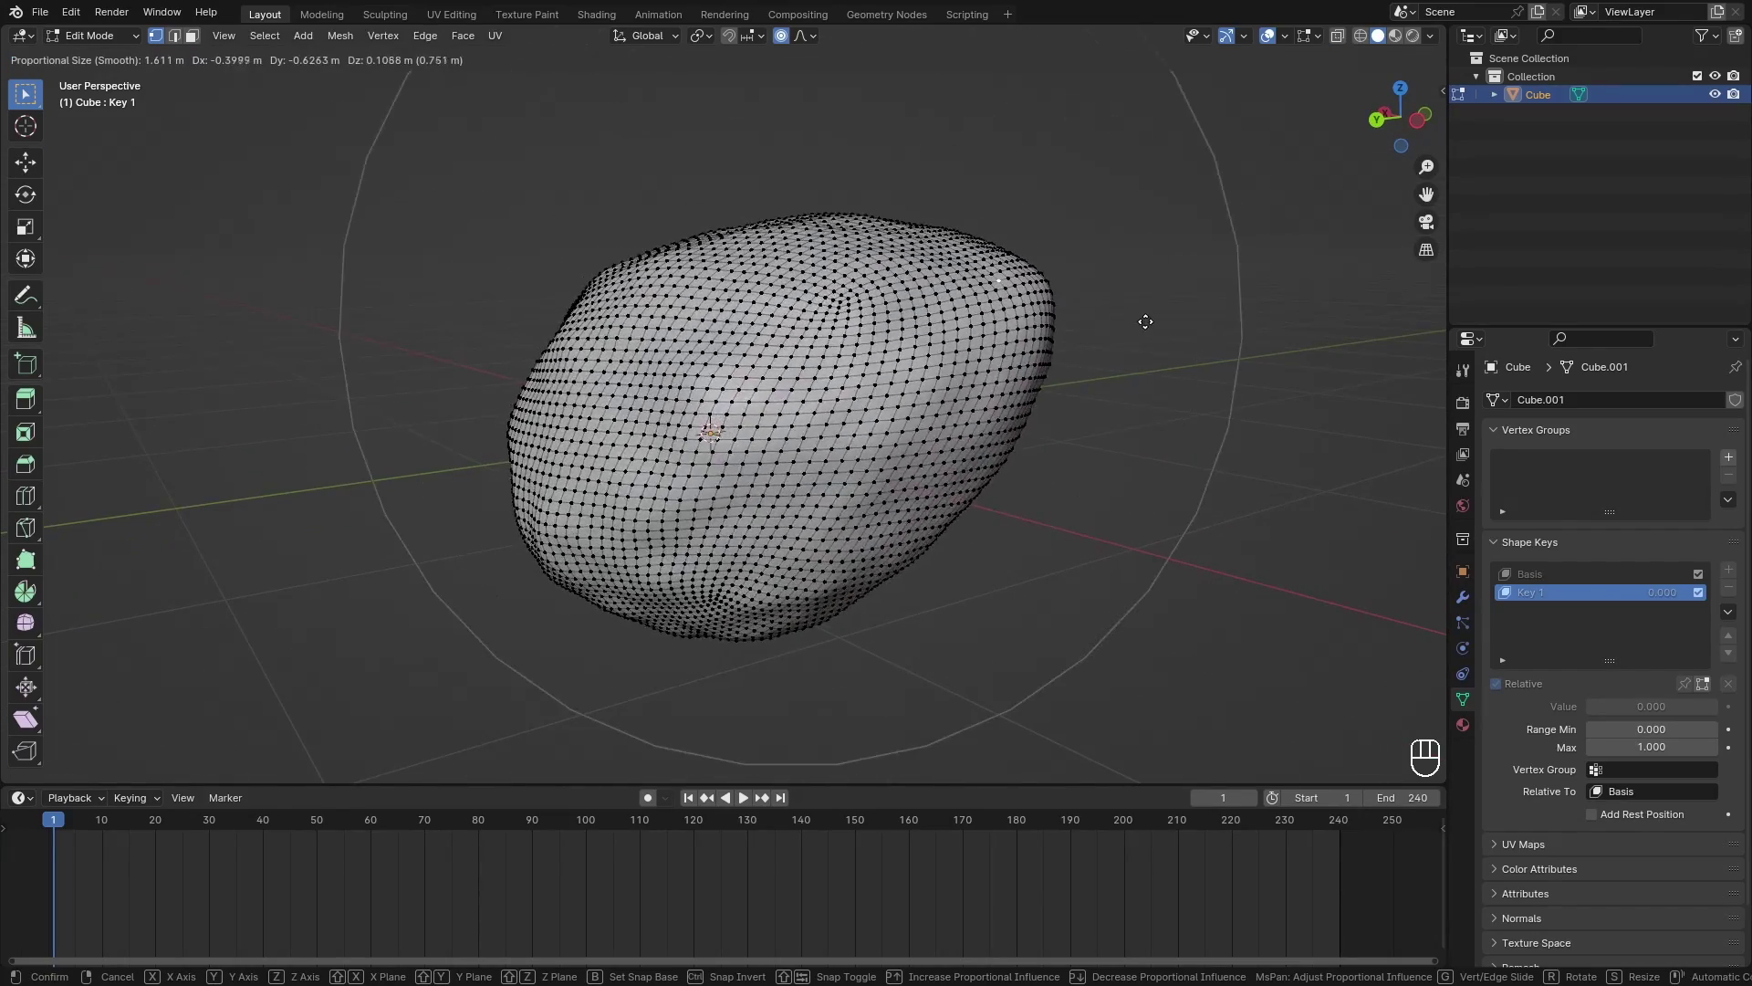
pyautogui.scroll(10, 904, 425)
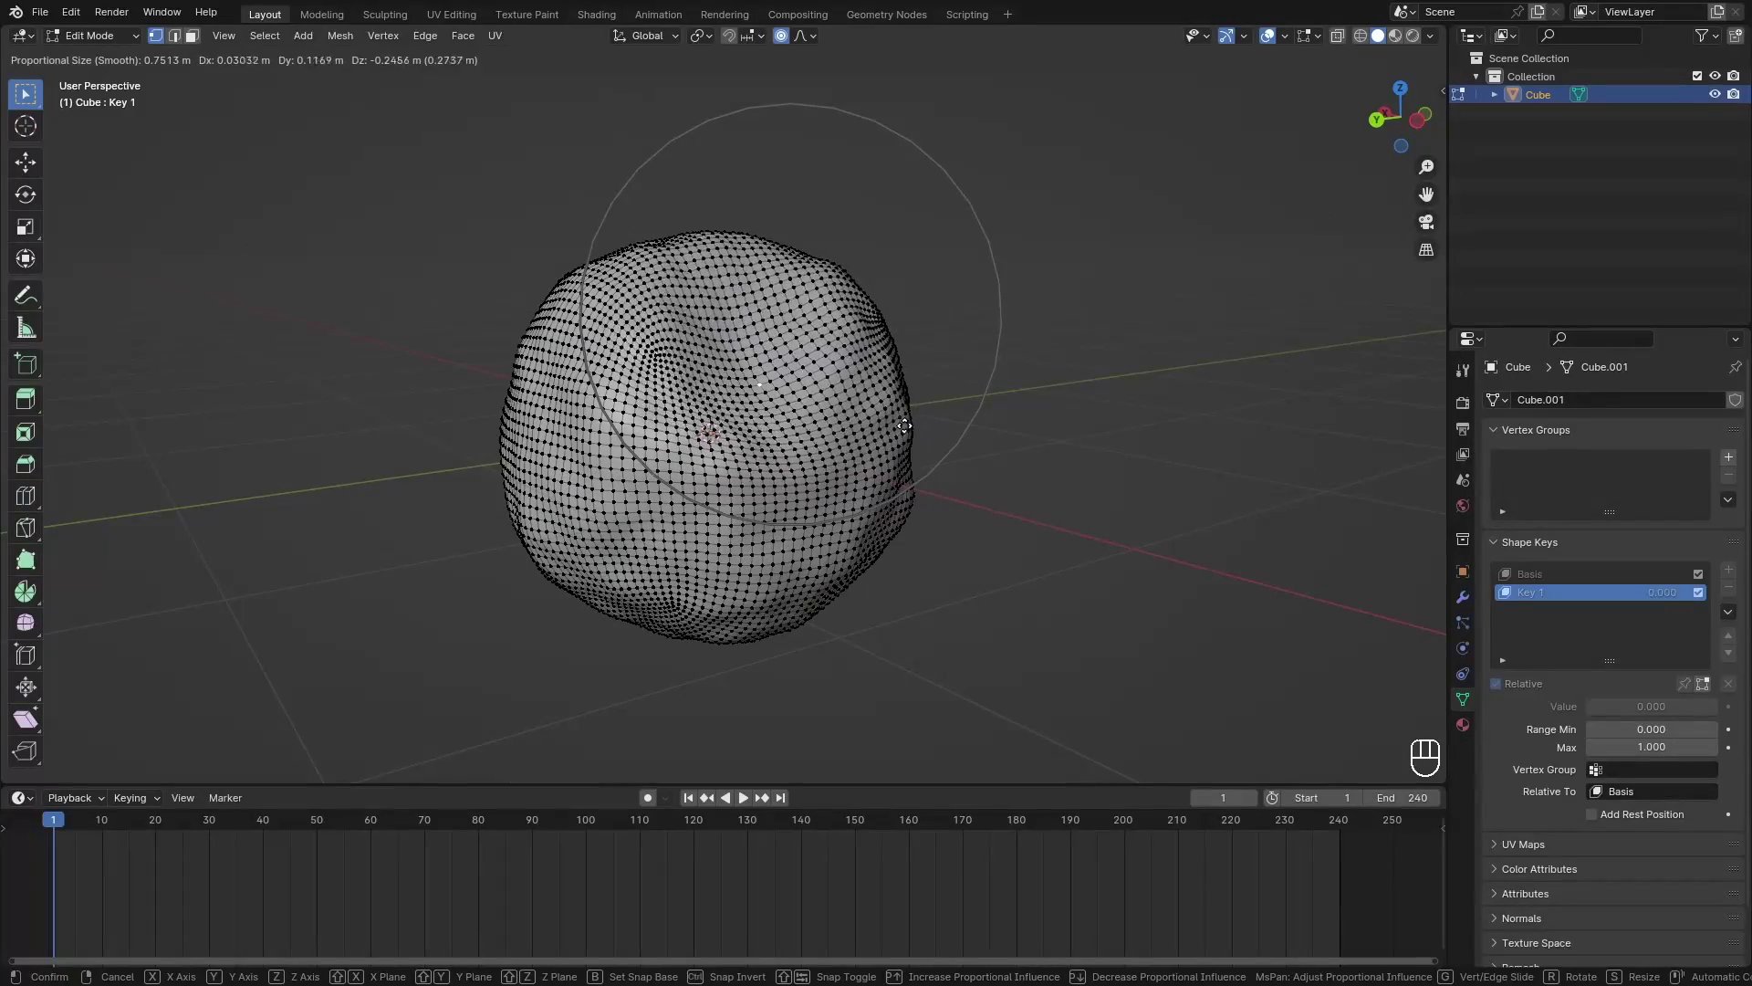
pyautogui.press('z')
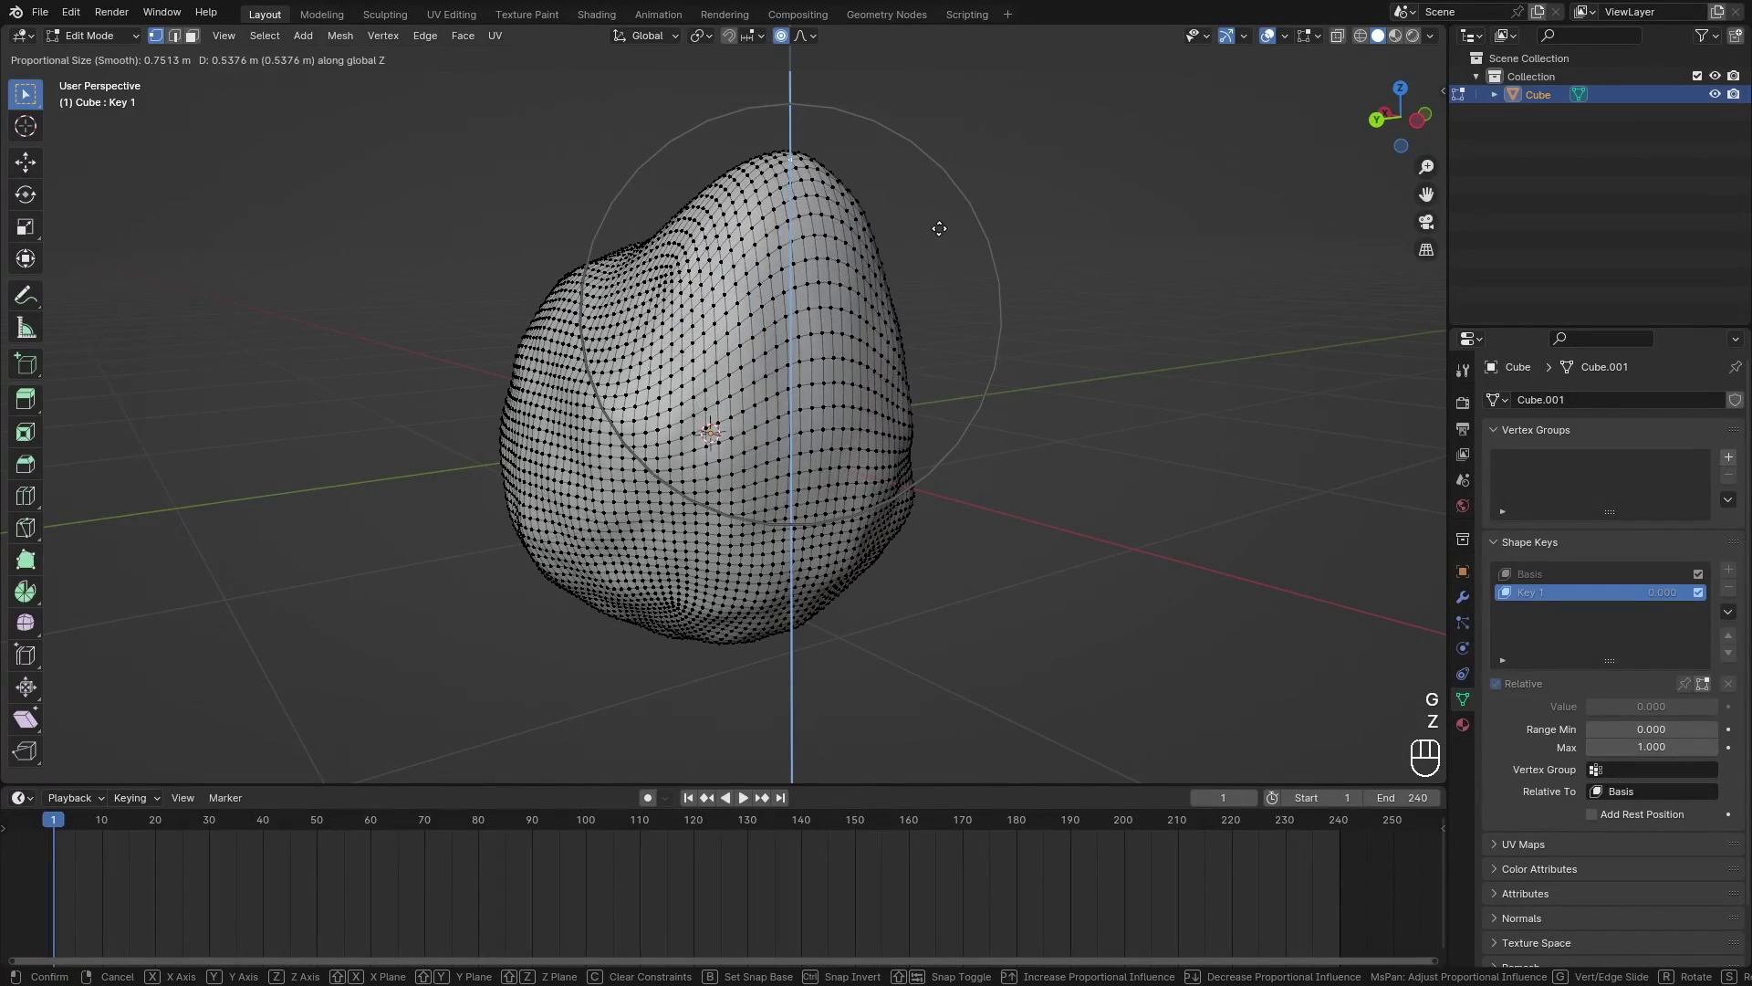
pyautogui.scroll(-6, 951, 335)
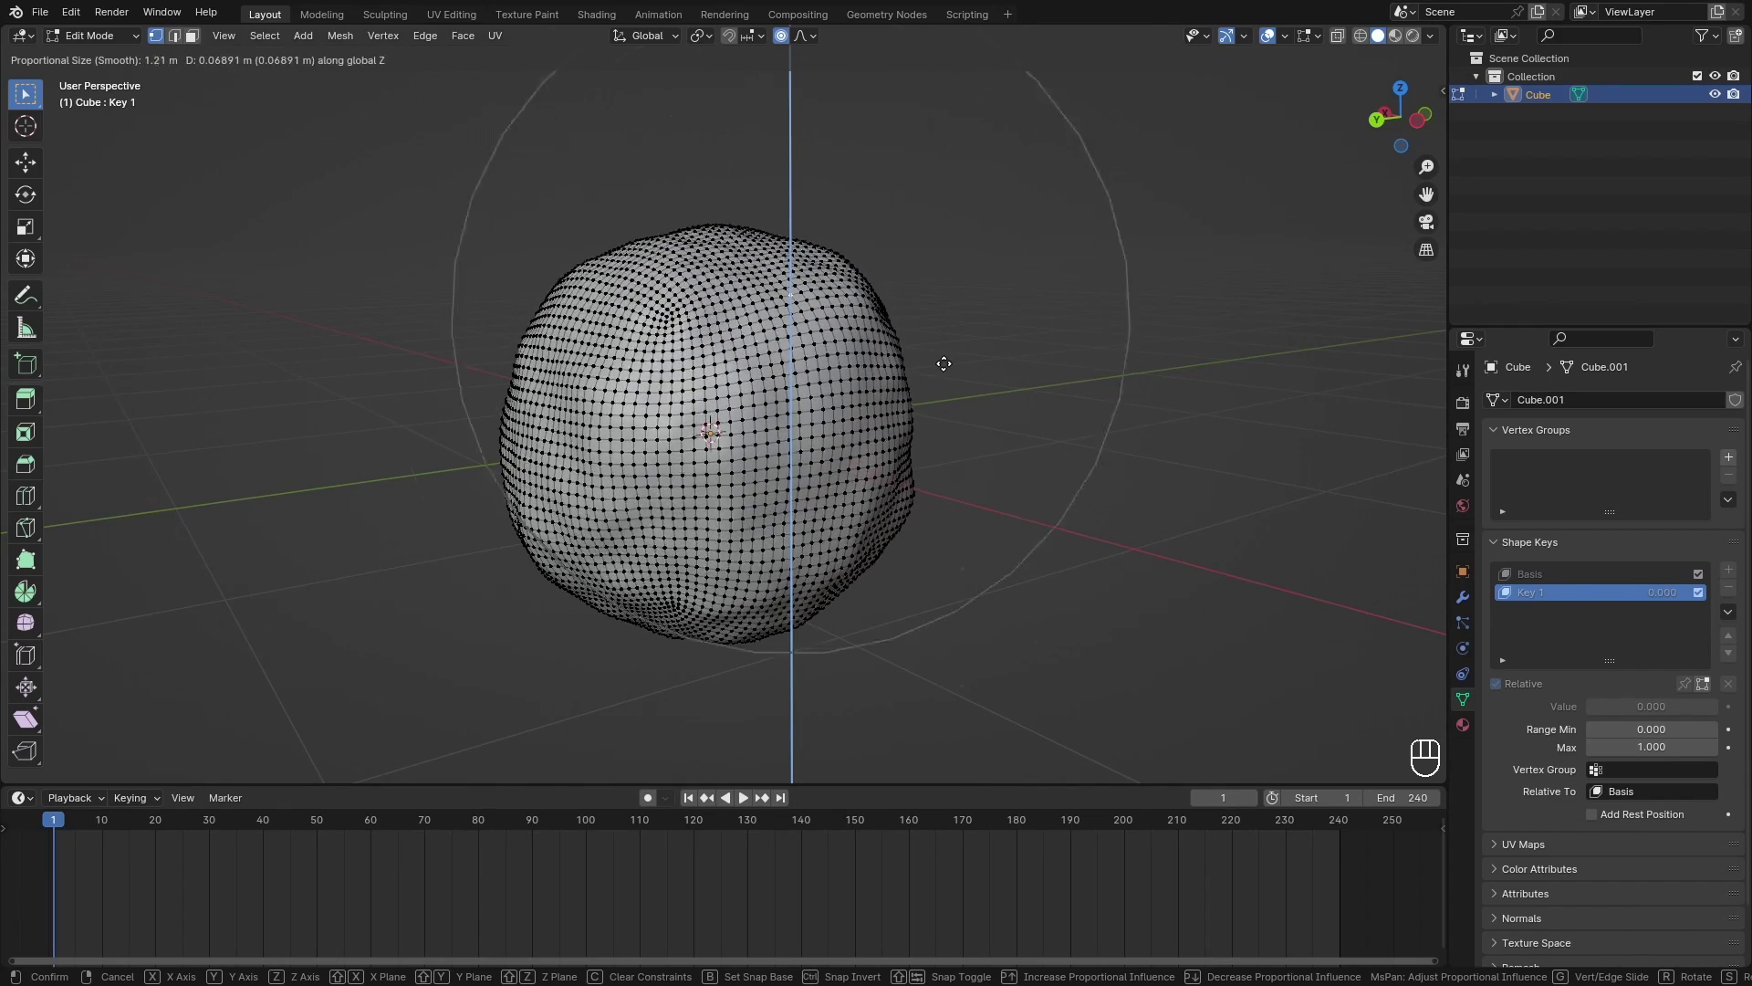
pyautogui.scroll(-2, 942, 383)
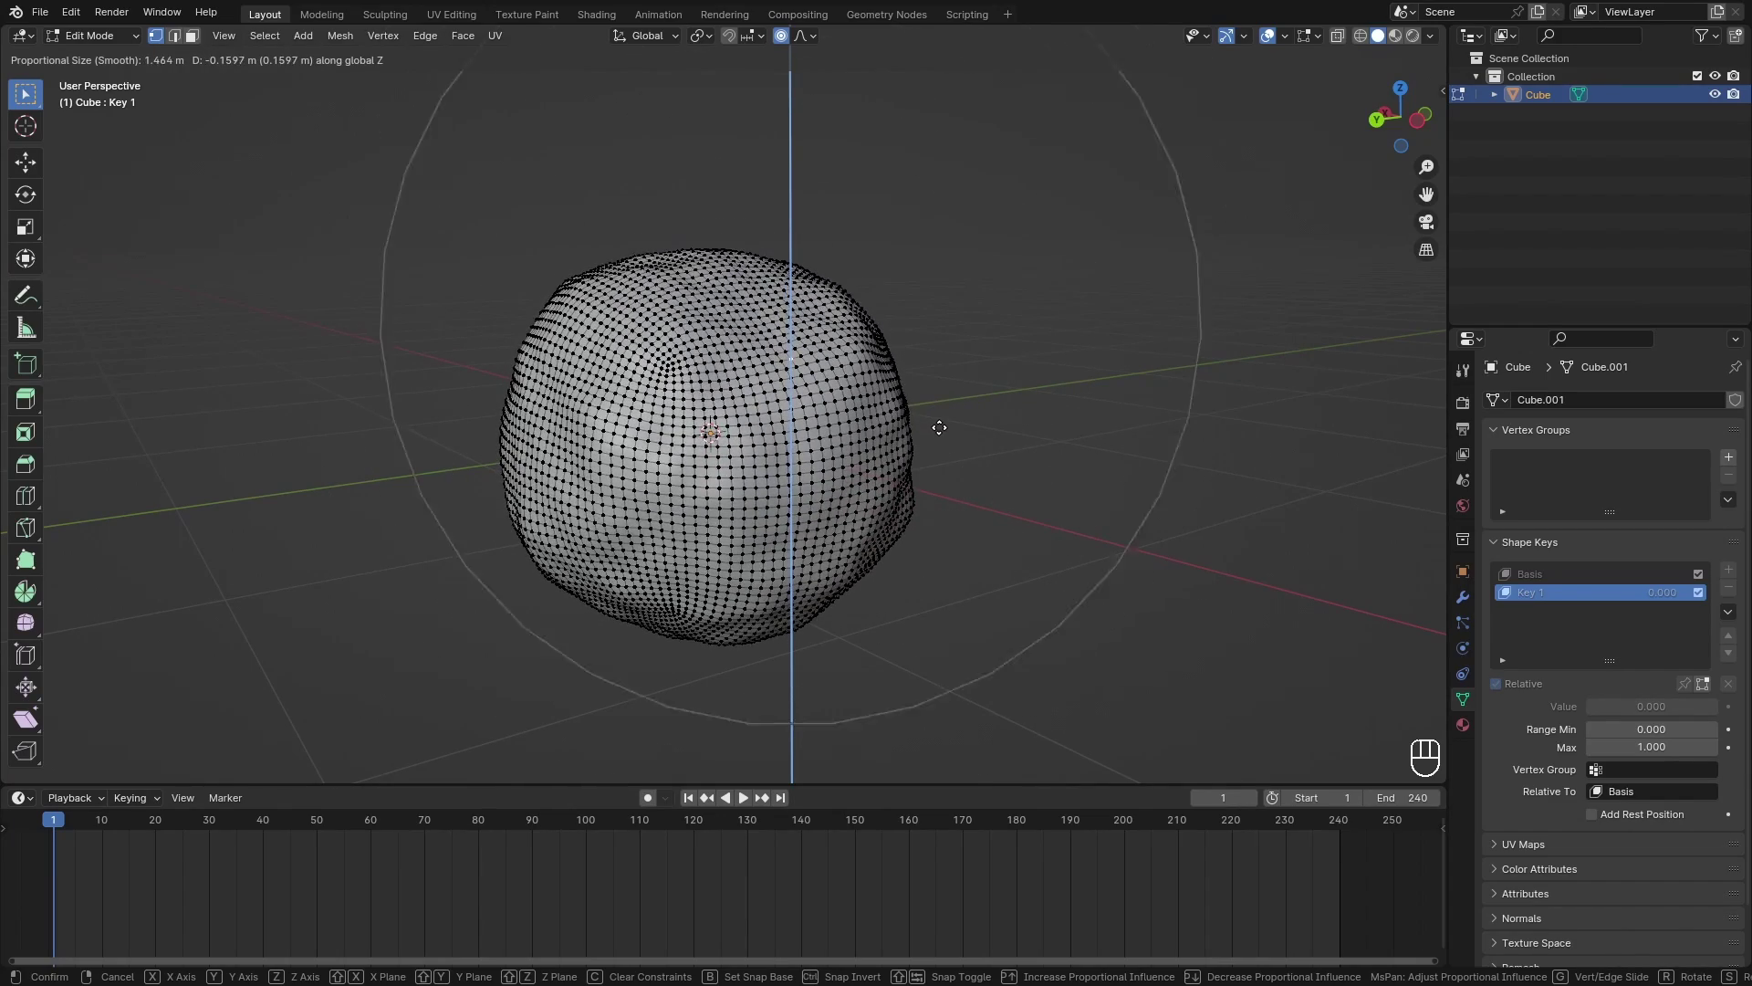
# Step: Pull areas on the ball's lower part down along Z using proportional vertex moves
pyautogui.click(542, 517)
pyautogui.press('g')
pyautogui.press('z')
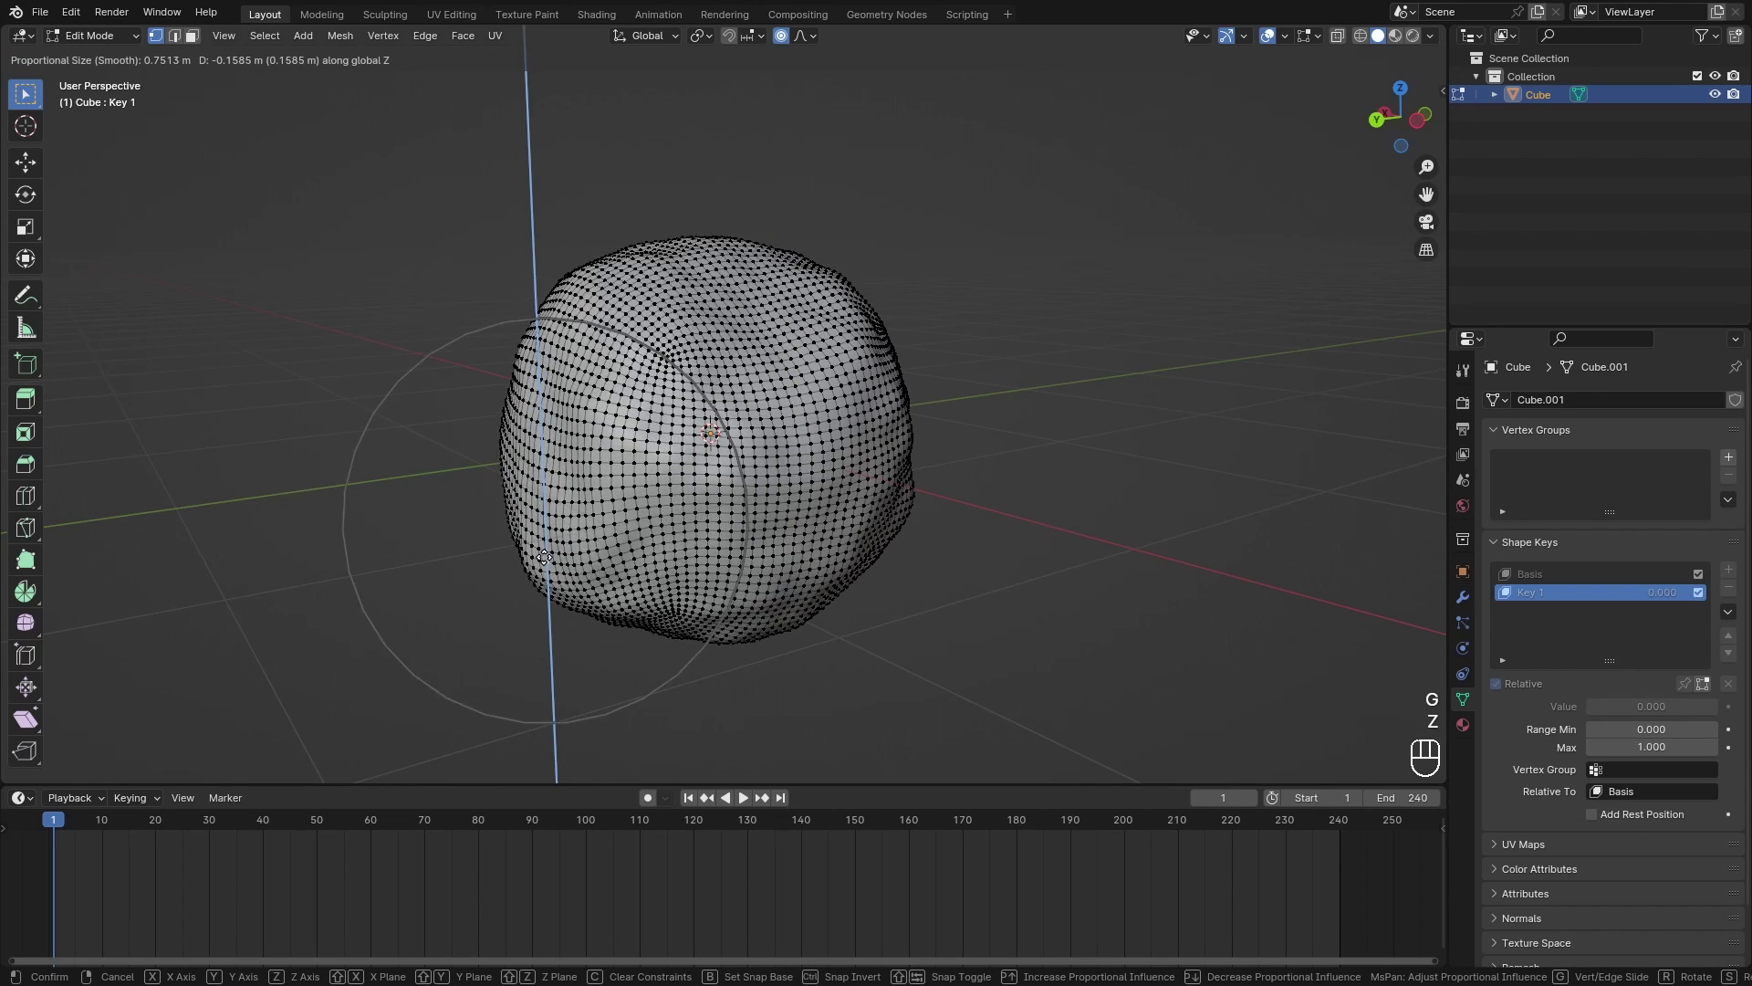
pyautogui.click(547, 559)
pyautogui.moveTo(548, 559); pyautogui.dragTo(610, 615, button='middle')
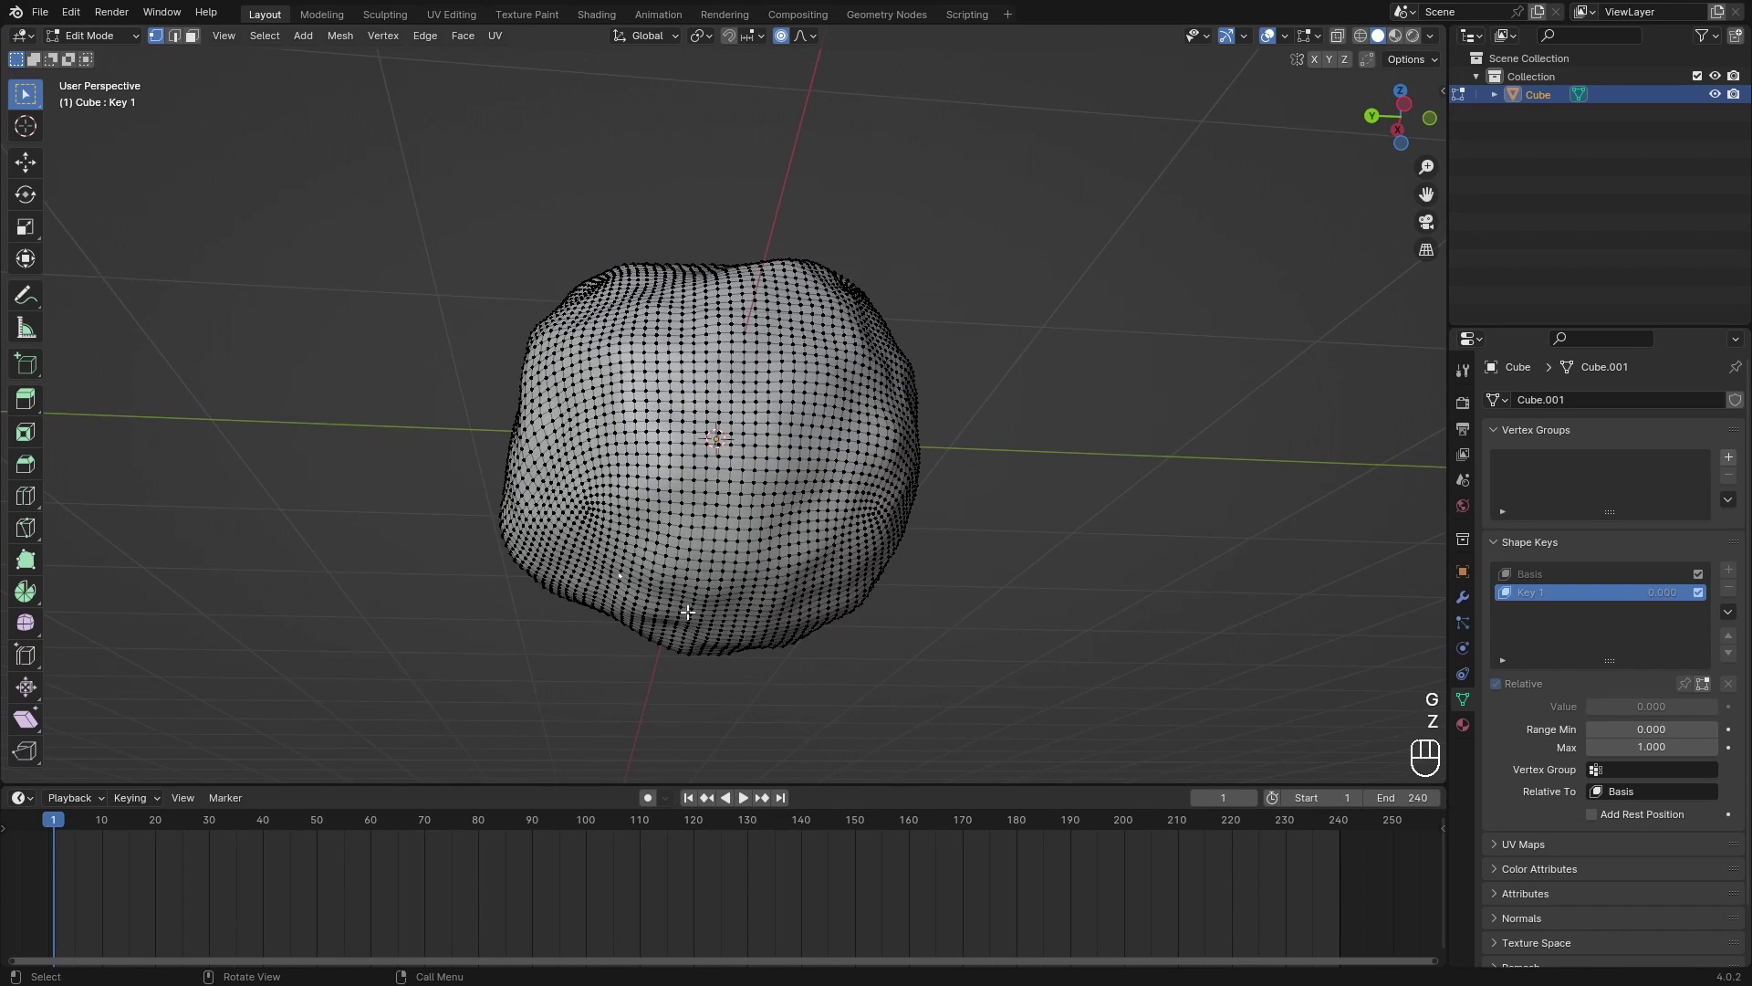
pyautogui.press('g')
pyautogui.press('z')
pyautogui.click(694, 657)
pyautogui.moveTo(694, 658); pyautogui.dragTo(757, 427, button='middle')
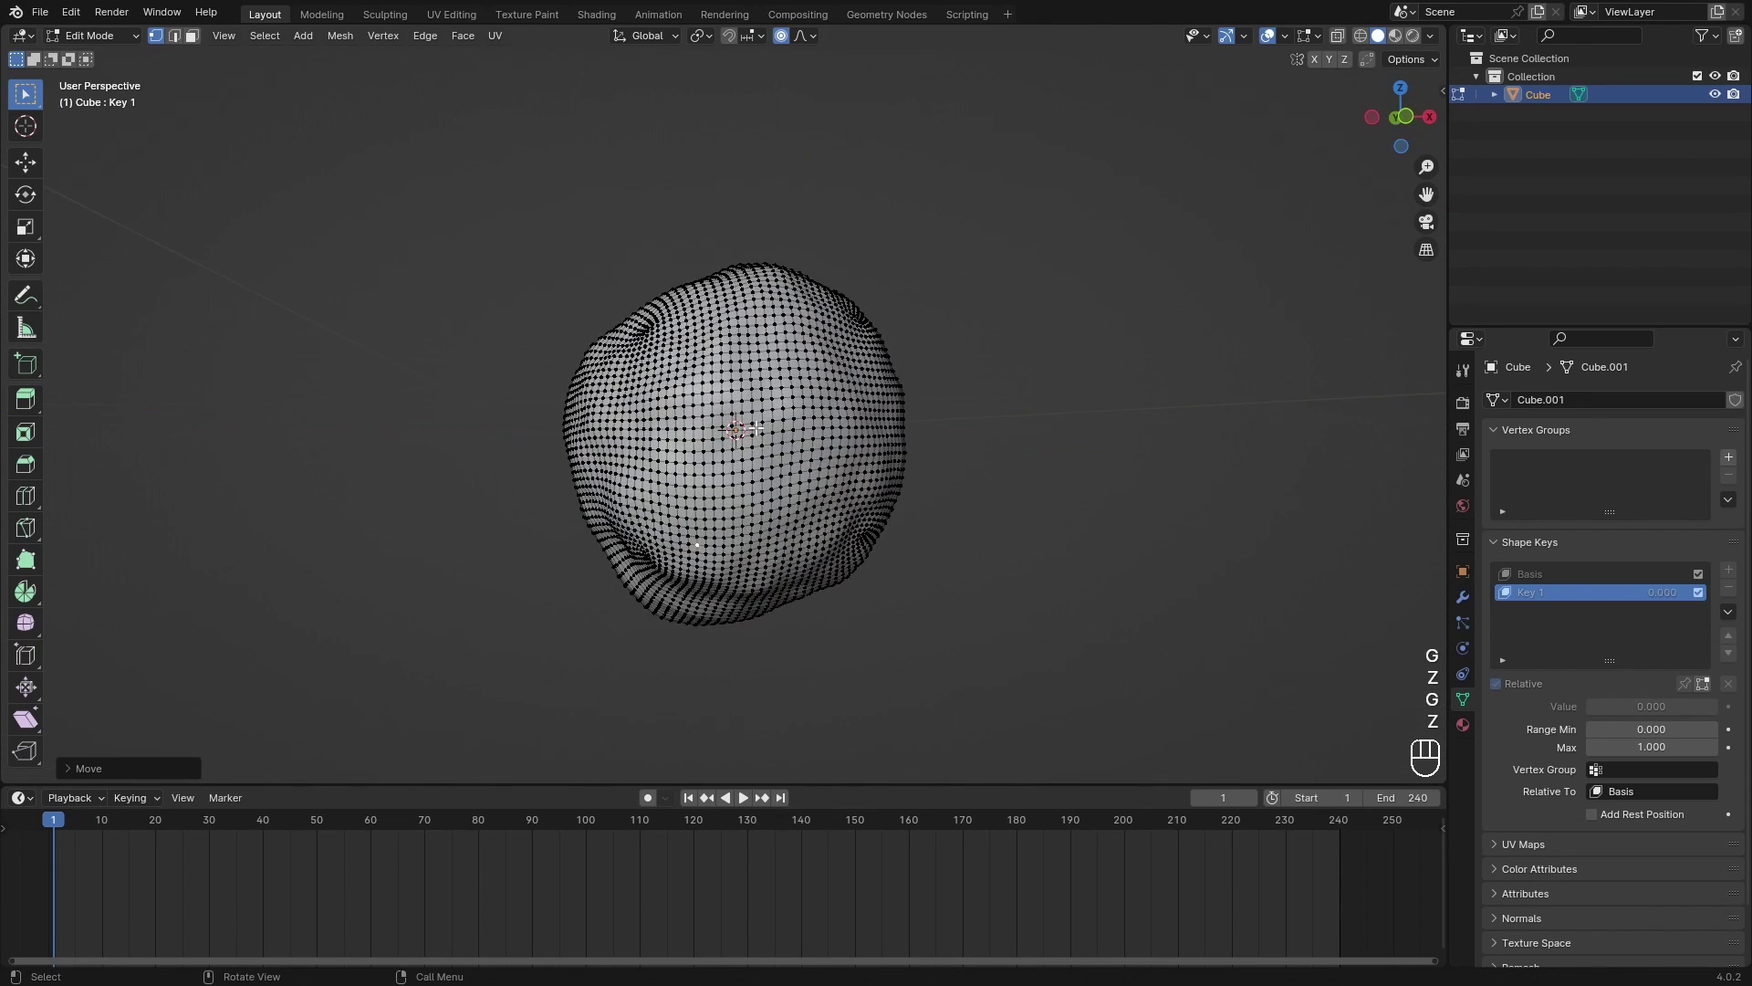
# Step: Deform the remaining sides of the ball with a further proportional move along Z and several free vertex moves
pyautogui.press('g')
pyautogui.press('z')
pyautogui.click(902, 437)
pyautogui.moveTo(902, 436); pyautogui.dragTo(1118, 436, button='middle')
pyautogui.click(847, 386)
pyautogui.press('g')
pyautogui.click(878, 409)
pyautogui.click(684, 469)
pyautogui.press('g')
pyautogui.moveTo(684, 470); pyautogui.dragTo(630, 445, button='middle')
pyautogui.click(613, 461)
pyautogui.press('g')
pyautogui.click(673, 435)
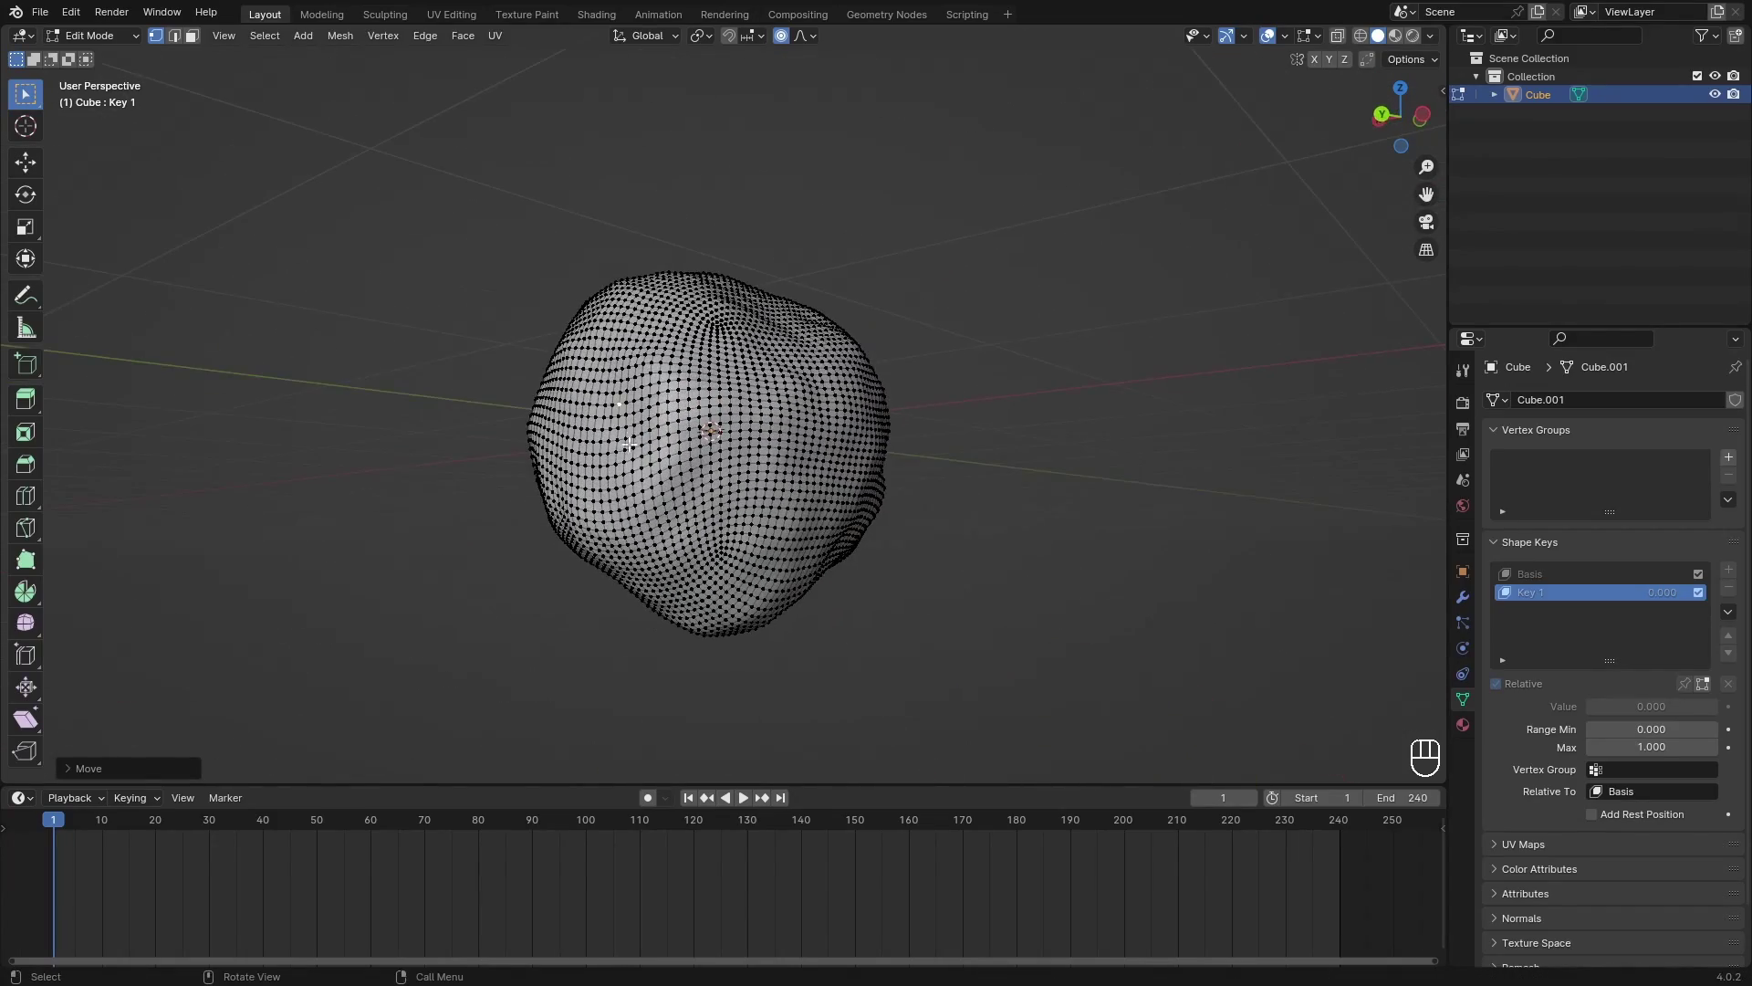
# Step: Shift vertices on the ball's lower side and underside freely to make the melted shape more irregular
pyautogui.click(605, 517)
pyautogui.press('g')
pyautogui.click(598, 511)
pyautogui.moveTo(835, 610); pyautogui.dragTo(931, 621, button='middle')
pyautogui.click(764, 616)
pyautogui.press('g')
pyautogui.click(938, 629)
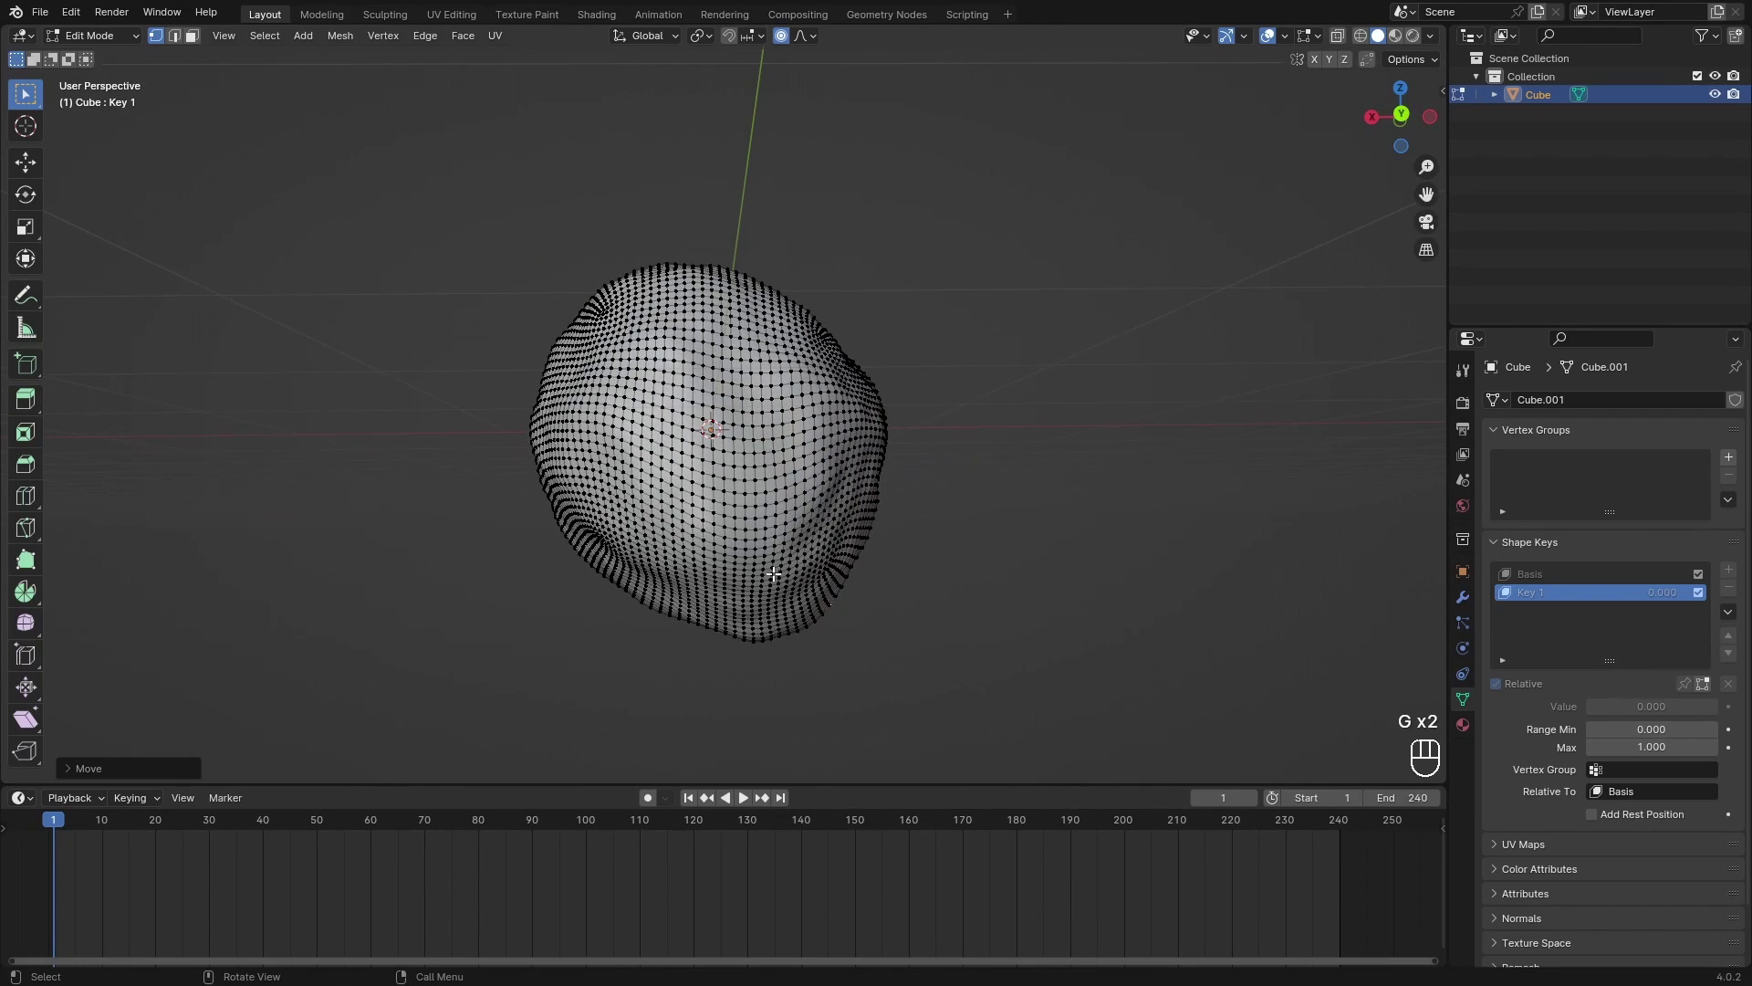
# Step: Compare the ball in Object Mode with the deformed shape key in Edit Mode
pyautogui.press('Tab')
pyautogui.moveTo(834, 542)
pyautogui.mouseDown(button='middle')
pyautogui.moveTo(724, 561)
pyautogui.moveTo(944, 538)
pyautogui.moveTo(840, 529)
pyautogui.mouseUp(button='middle')
pyautogui.press('Tab')
pyautogui.press('Tab')
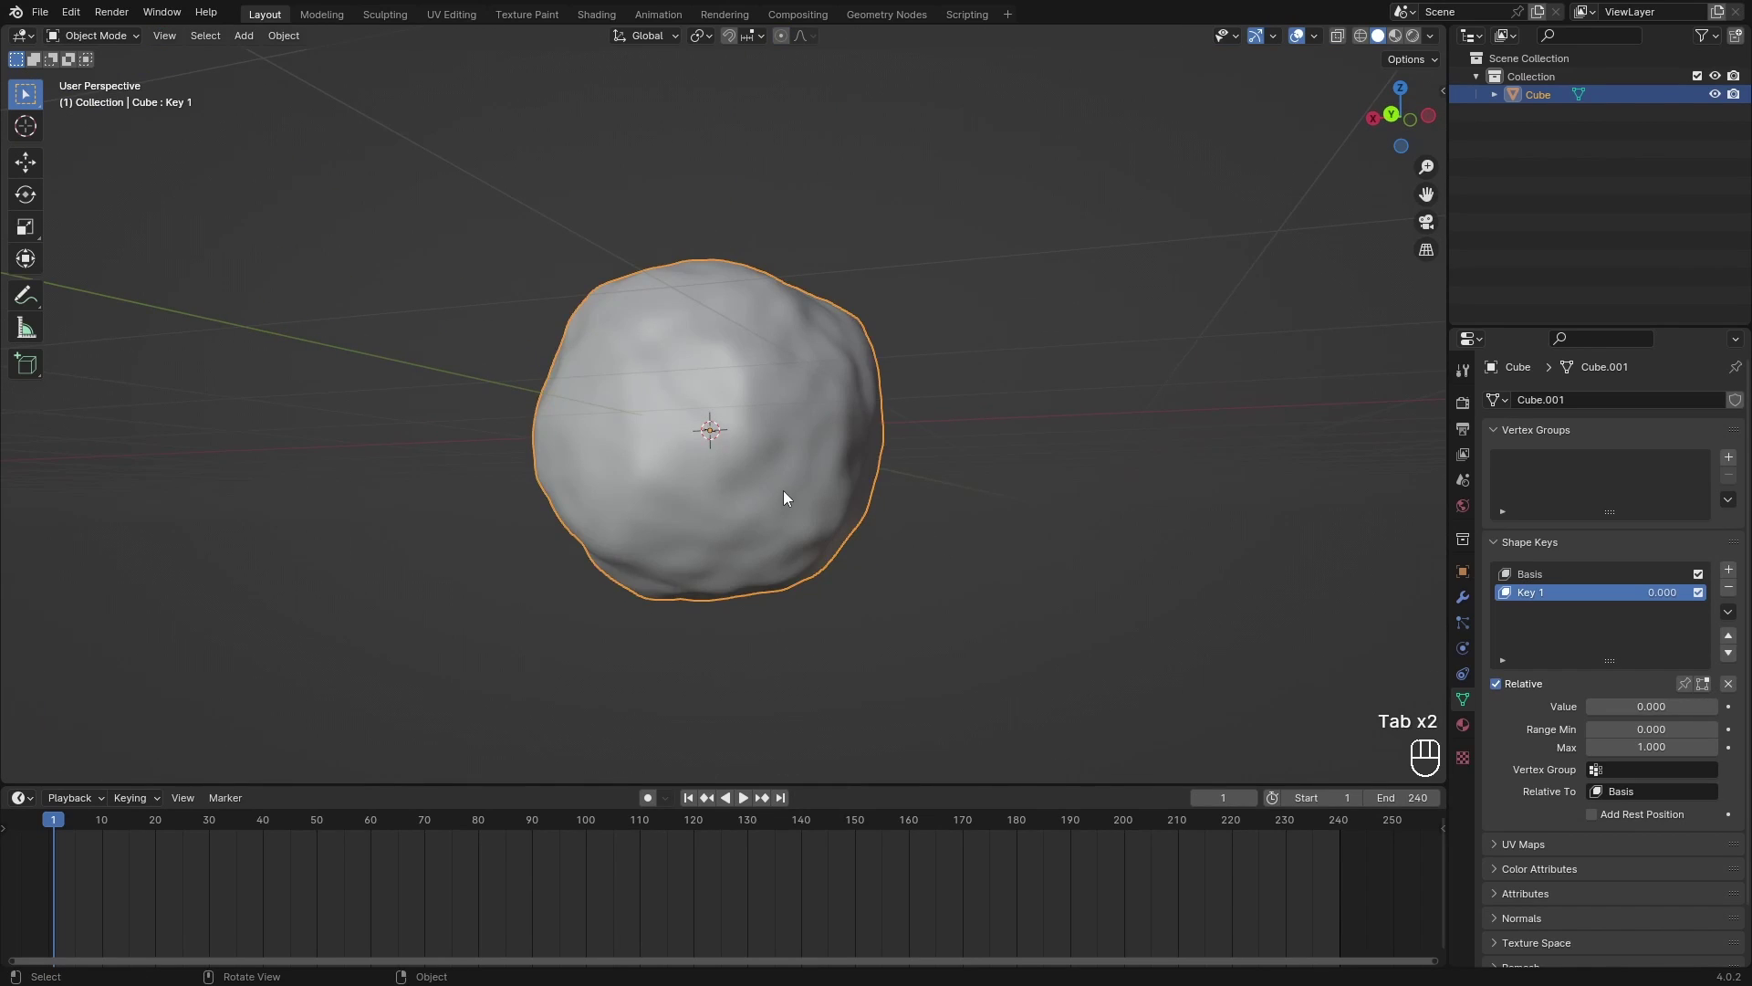
# Step: Compare the Basis and Key 1 shape keys and examine the snowball from several sides
pyautogui.press('Tab')
pyautogui.press('Tab')
pyautogui.click(1546, 573)
pyautogui.click(1548, 589)
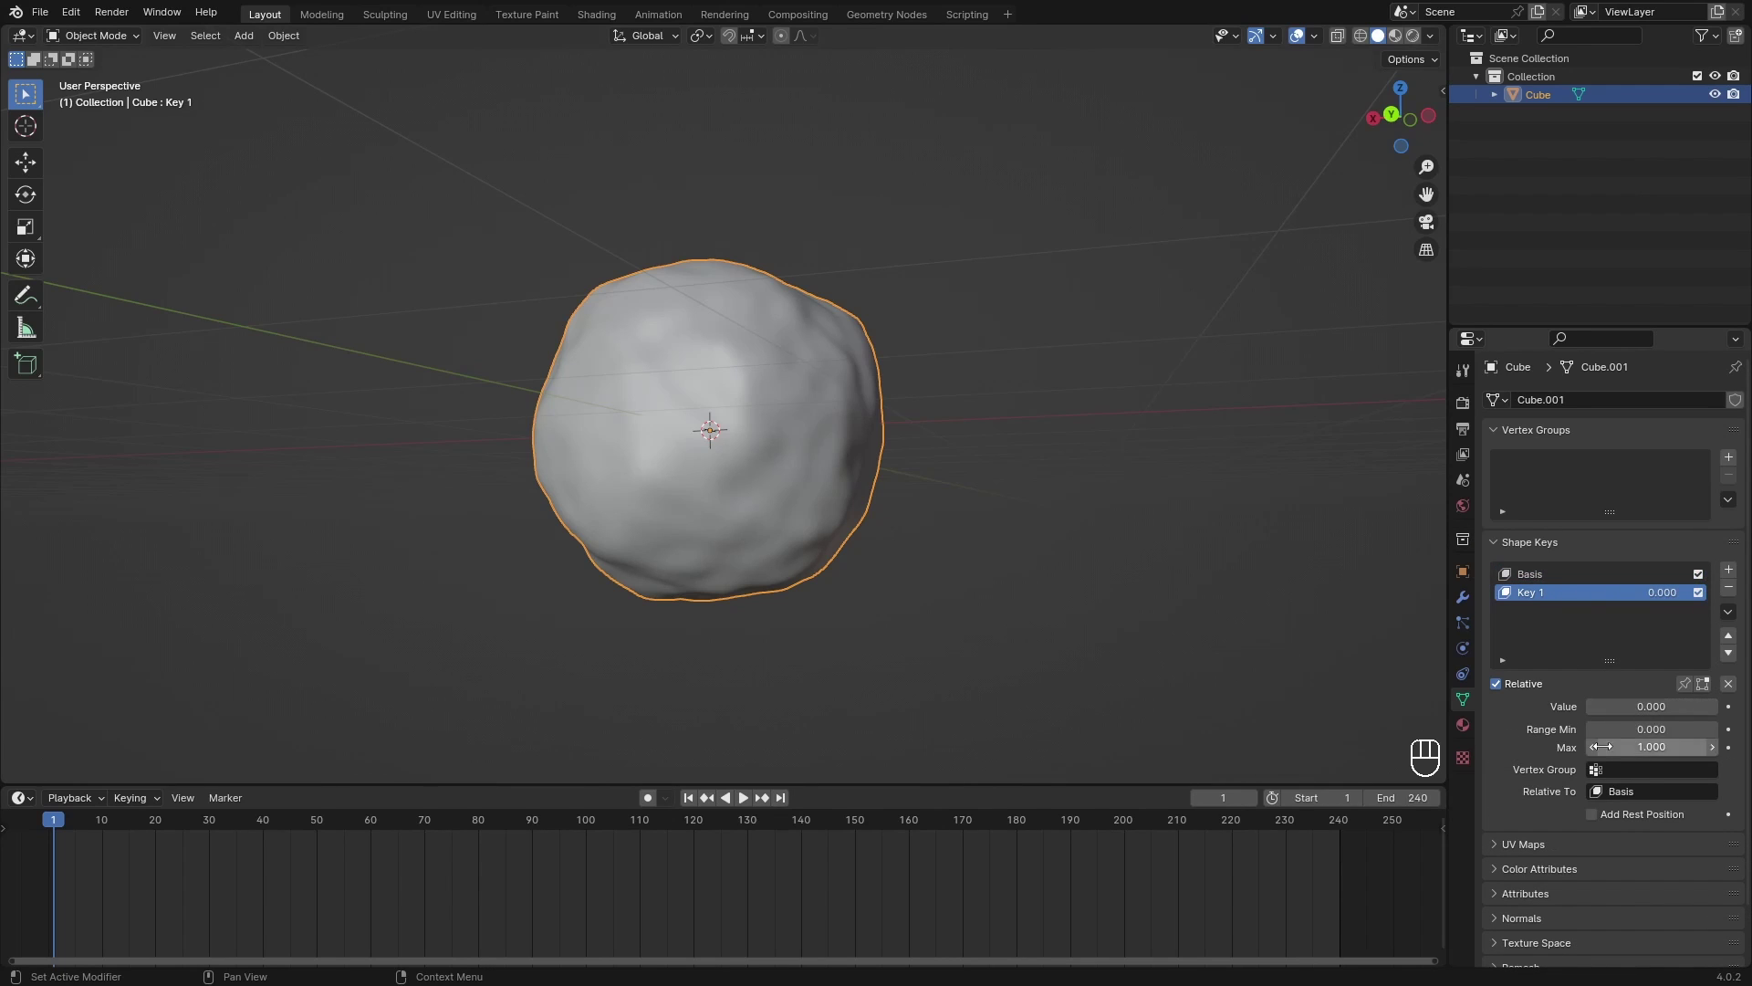
pyautogui.moveTo(917, 476); pyautogui.dragTo(857, 497, button='middle')
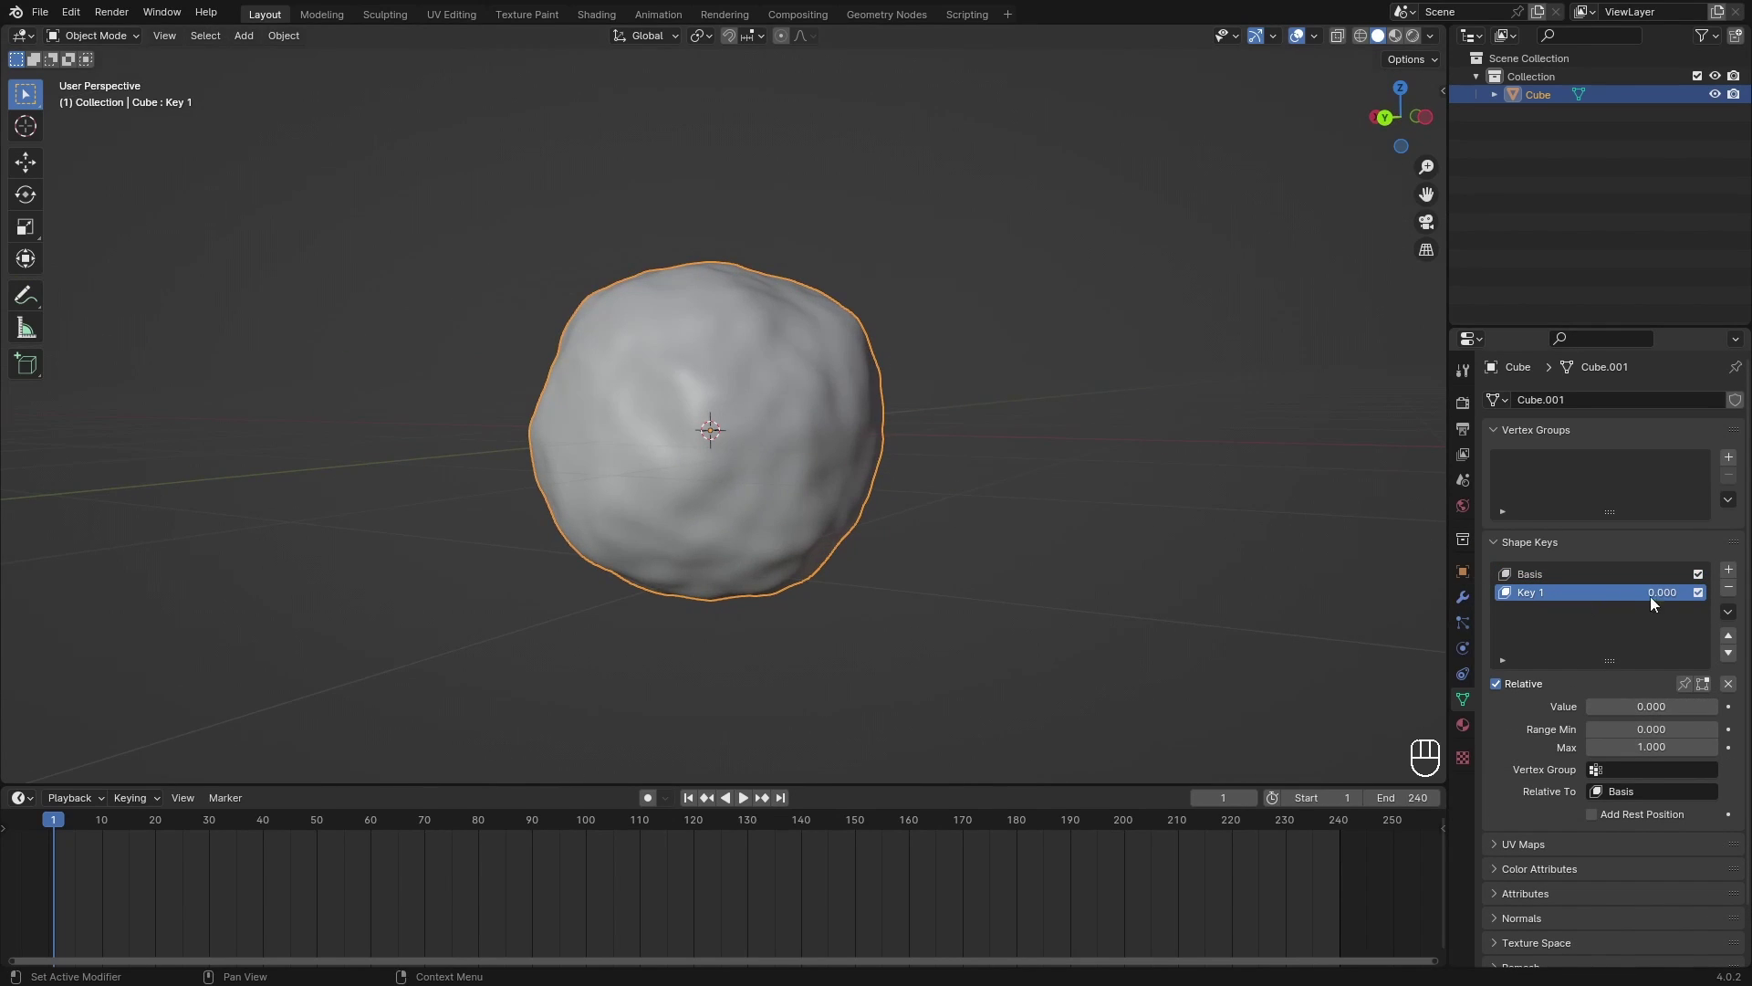
pyautogui.moveTo(1410, 586); pyautogui.dragTo(1351, 624, button='middle')
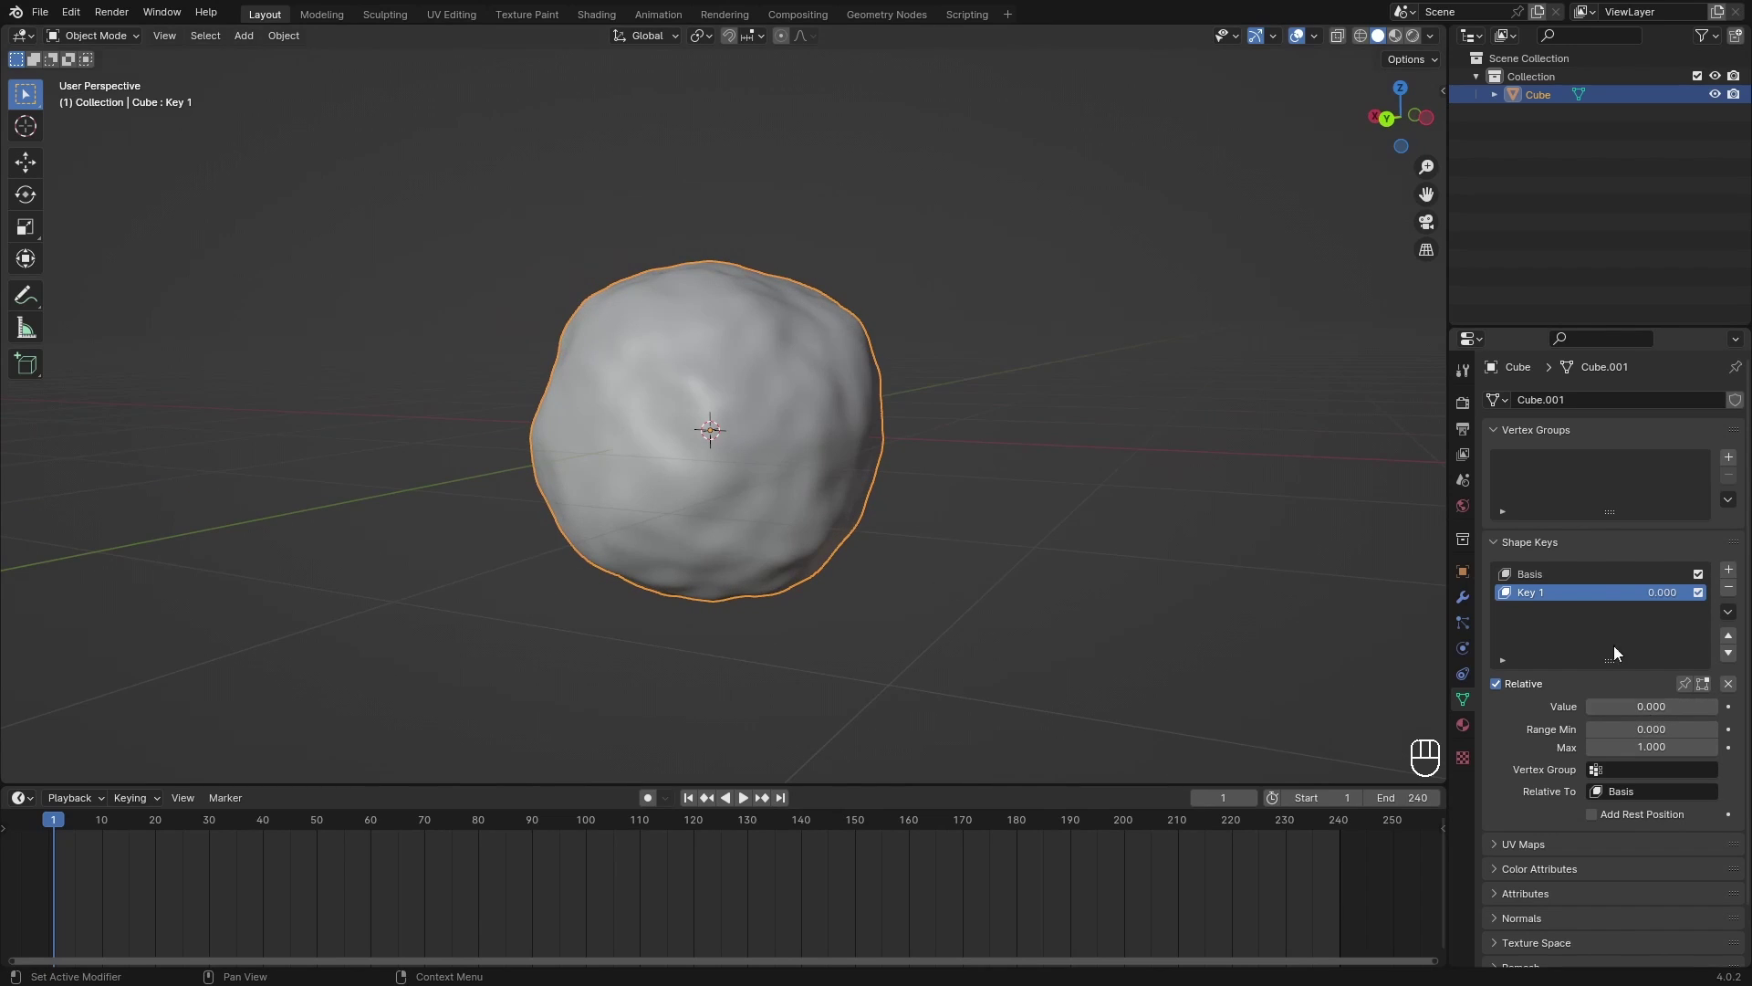
pyautogui.moveTo(769, 463); pyautogui.dragTo(803, 492, button='middle')
pyautogui.moveTo(929, 638); pyautogui.dragTo(1400, 702, button='middle')
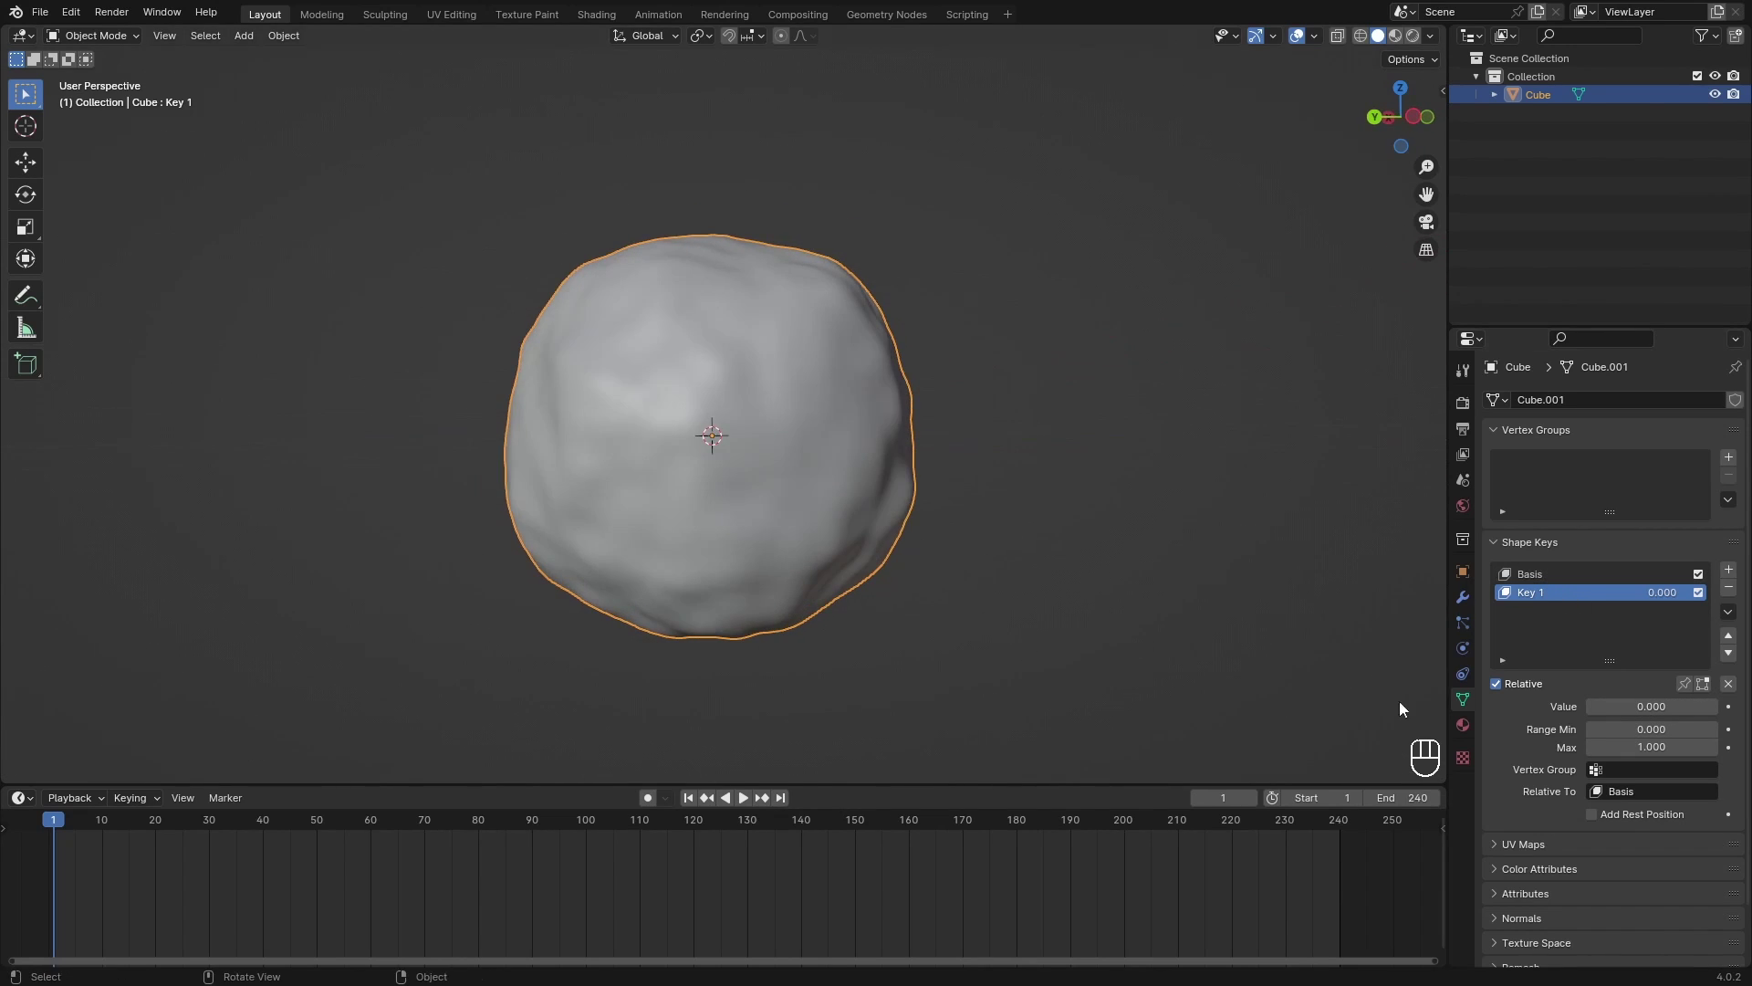
# Step: Set Key 1's value to 1.000 to preview its melted shape in Object Mode
pyautogui.moveTo(1623, 709); pyautogui.dragTo(1718, 706)
pyautogui.scroll(-2, 985, 604)
pyautogui.moveTo(977, 604); pyautogui.dragTo(864, 612, button='middle')
pyautogui.moveTo(1707, 706)
pyautogui.mouseDown()
pyautogui.moveTo(1589, 707)
pyautogui.moveTo(1716, 706)
pyautogui.mouseUp()
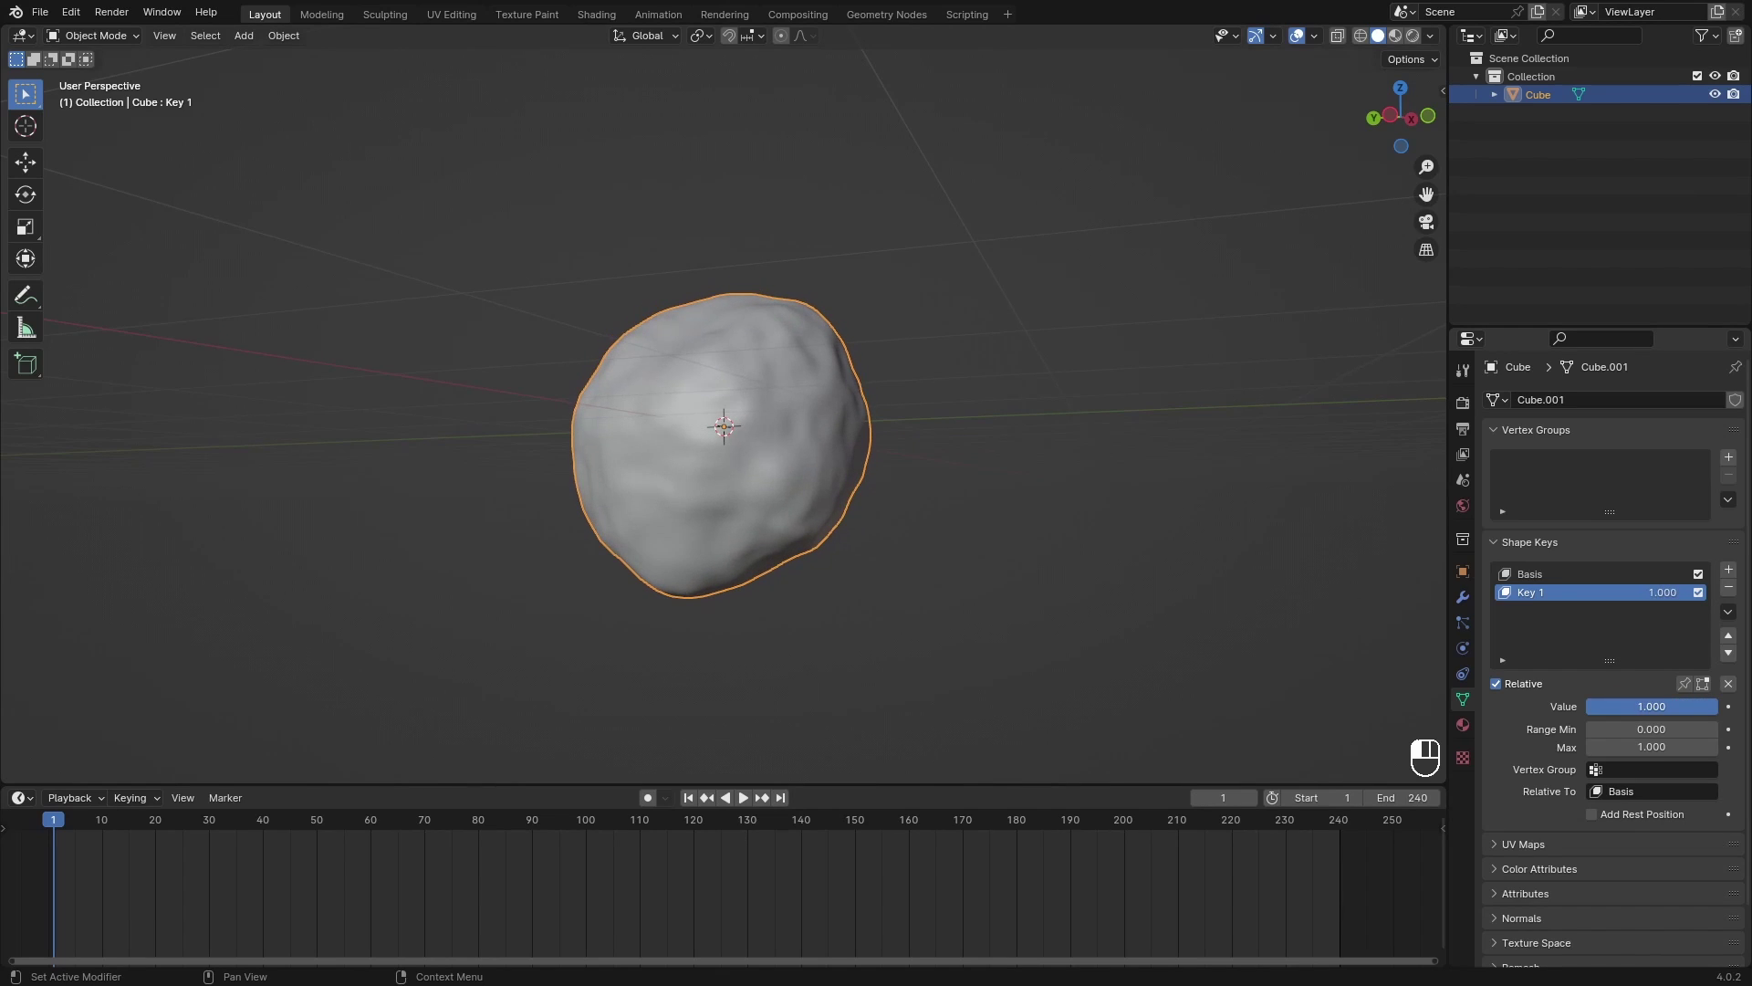
# Step: Add a shape key after Key 1 and pull a lower corner of the ball down along Z with a 1.1 m proportional influence
pyautogui.click(1729, 571)
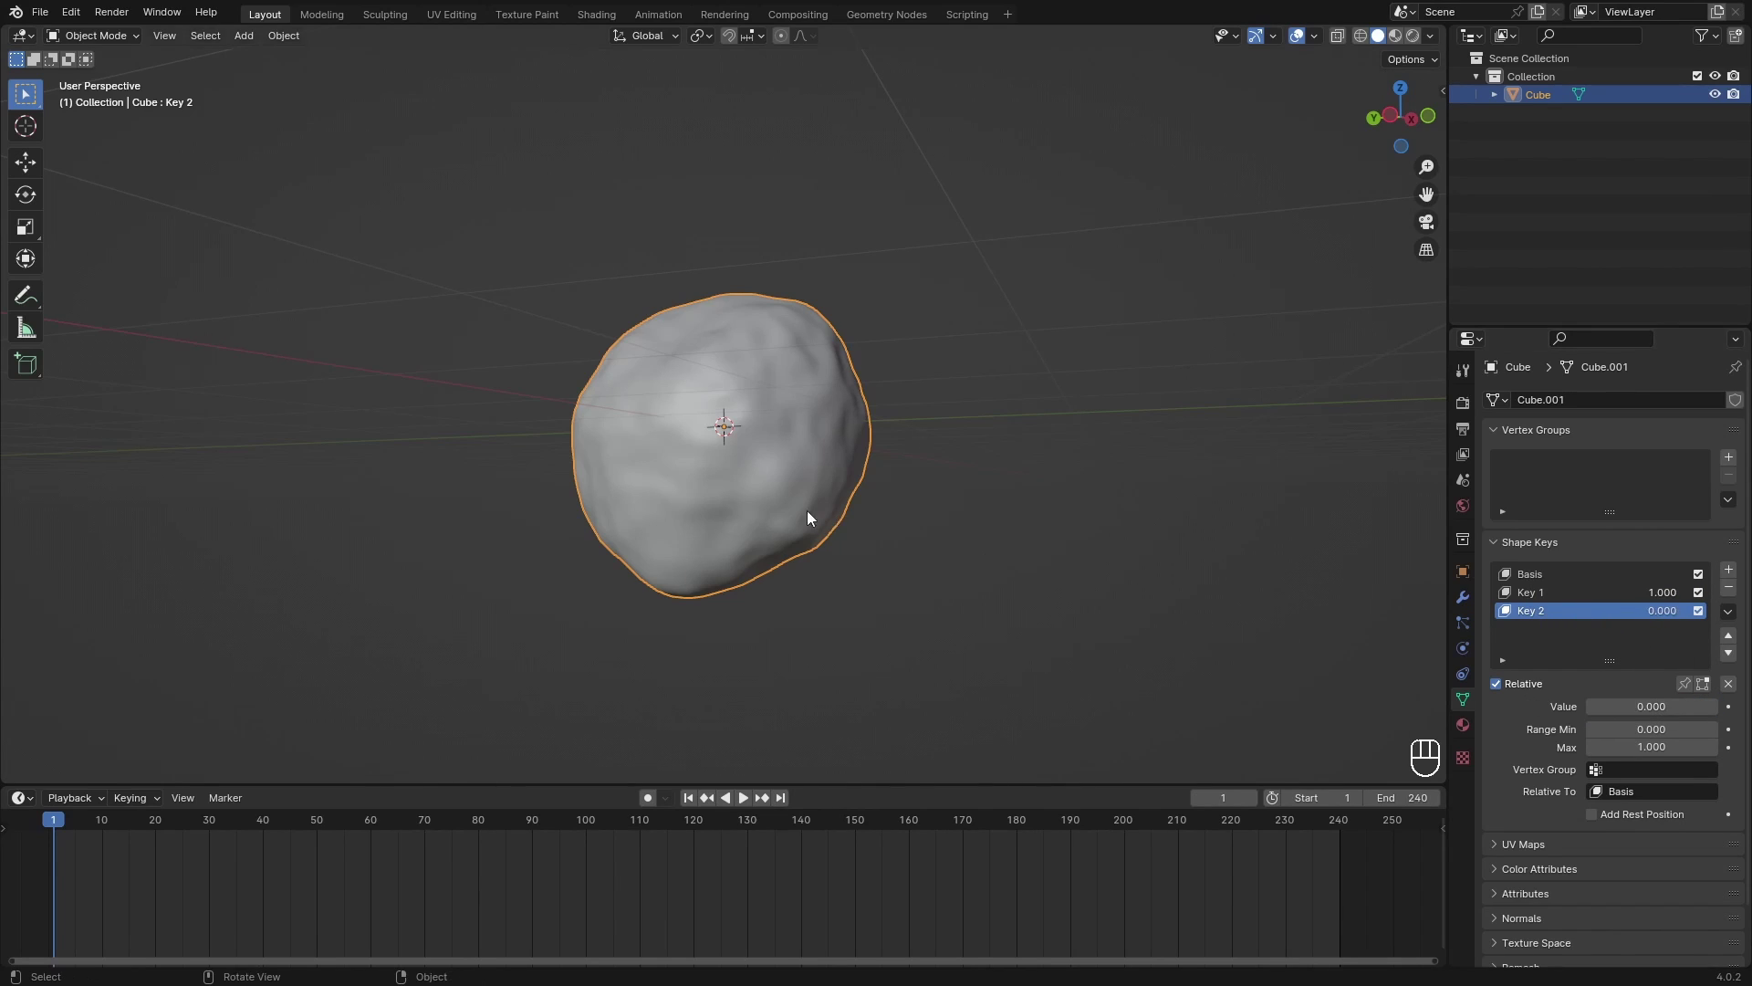
pyautogui.press('Tab')
pyautogui.moveTo(876, 528); pyautogui.dragTo(887, 534, button='middle')
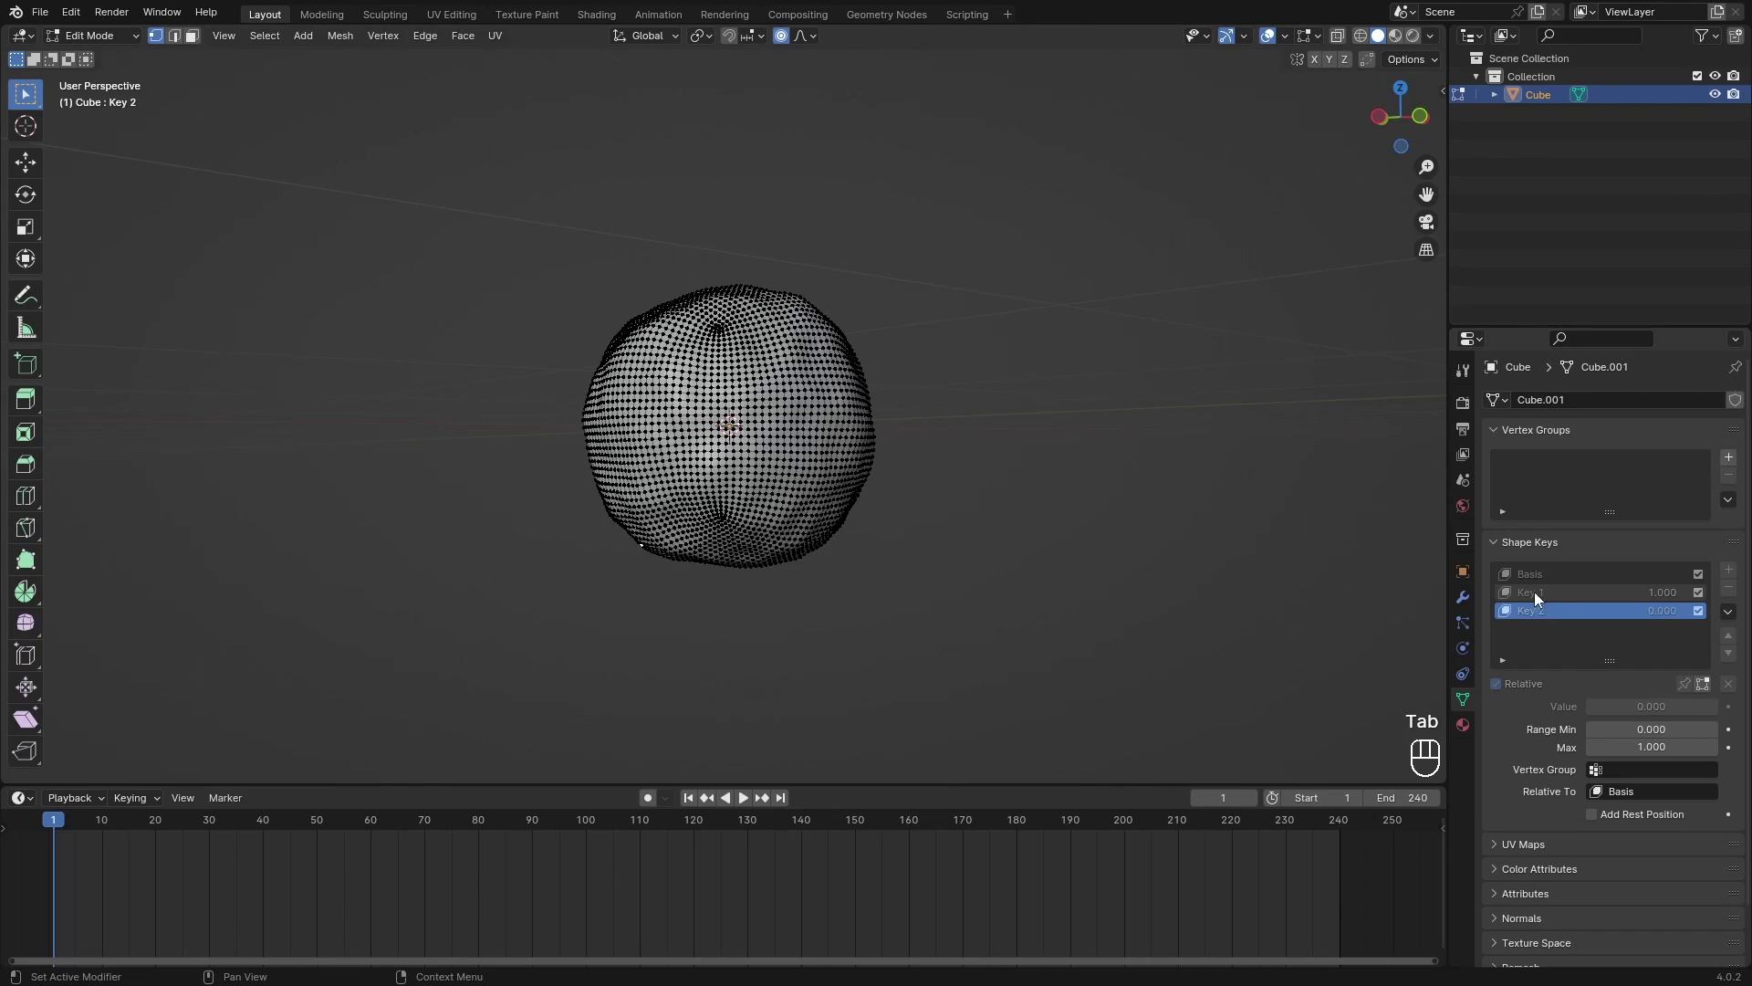
pyautogui.moveTo(1014, 504)
pyautogui.mouseDown(button='middle')
pyautogui.moveTo(987, 515)
pyautogui.moveTo(1015, 528)
pyautogui.mouseUp(button='middle')
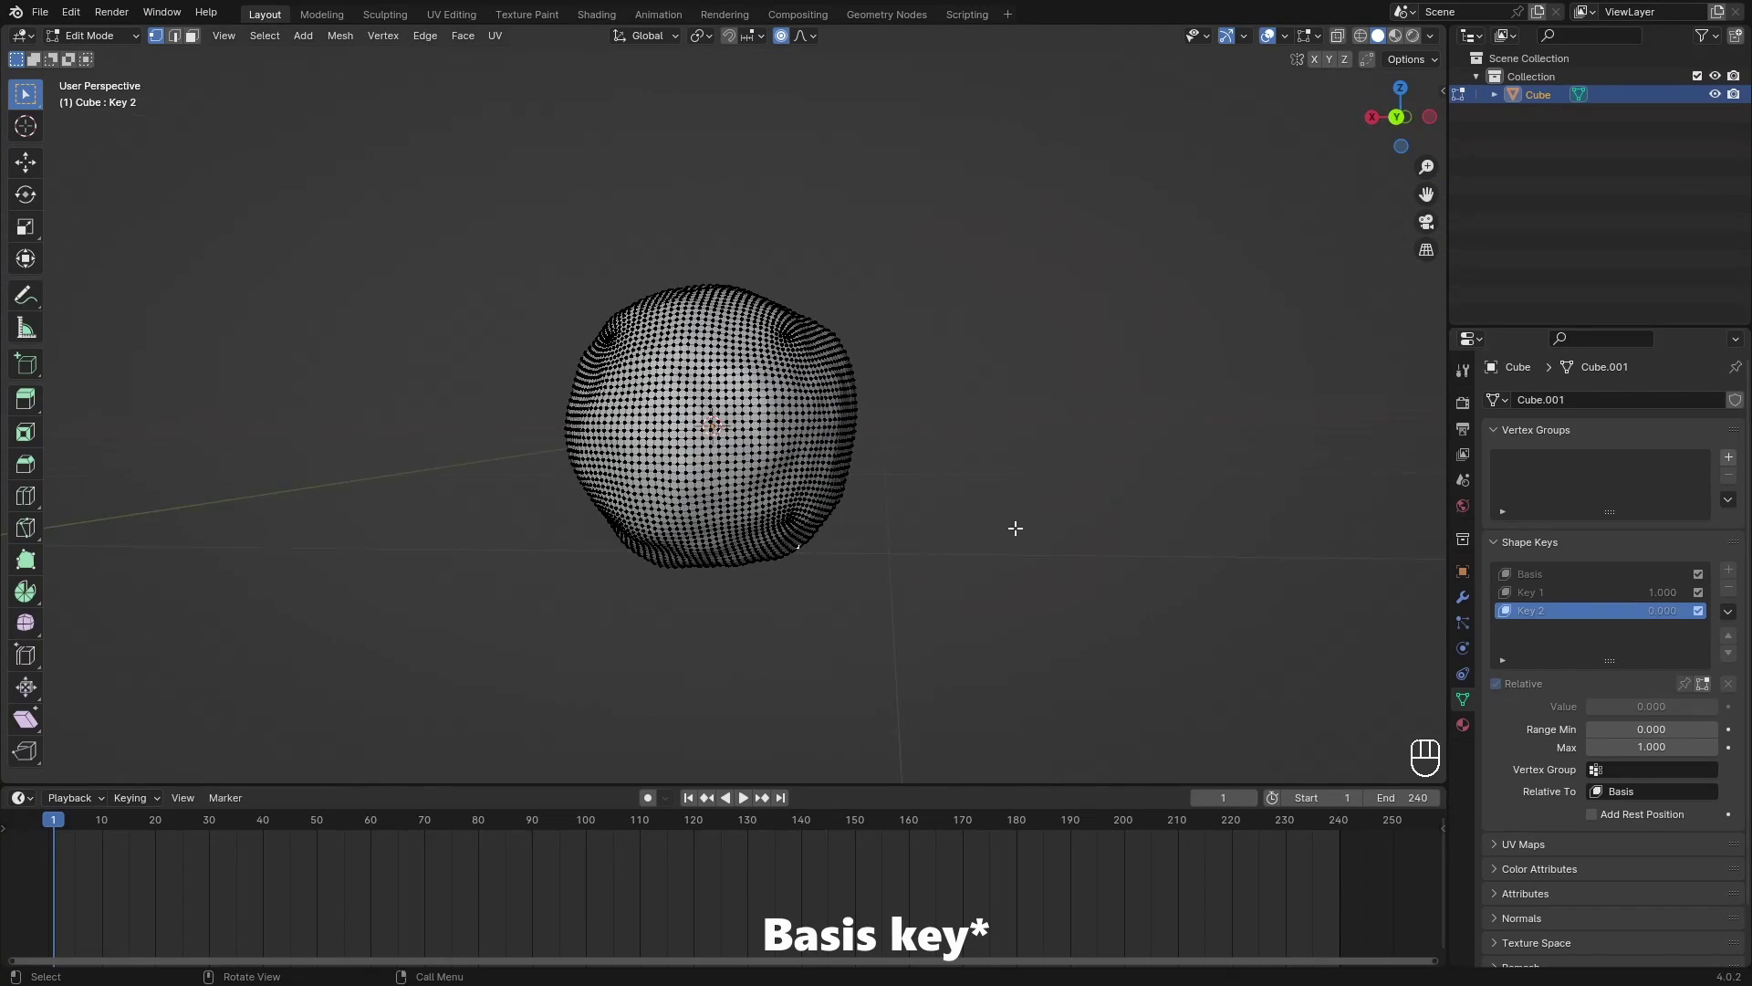
pyautogui.moveTo(945, 585); pyautogui.dragTo(950, 547, button='middle')
pyautogui.press('g')
pyautogui.press('z')
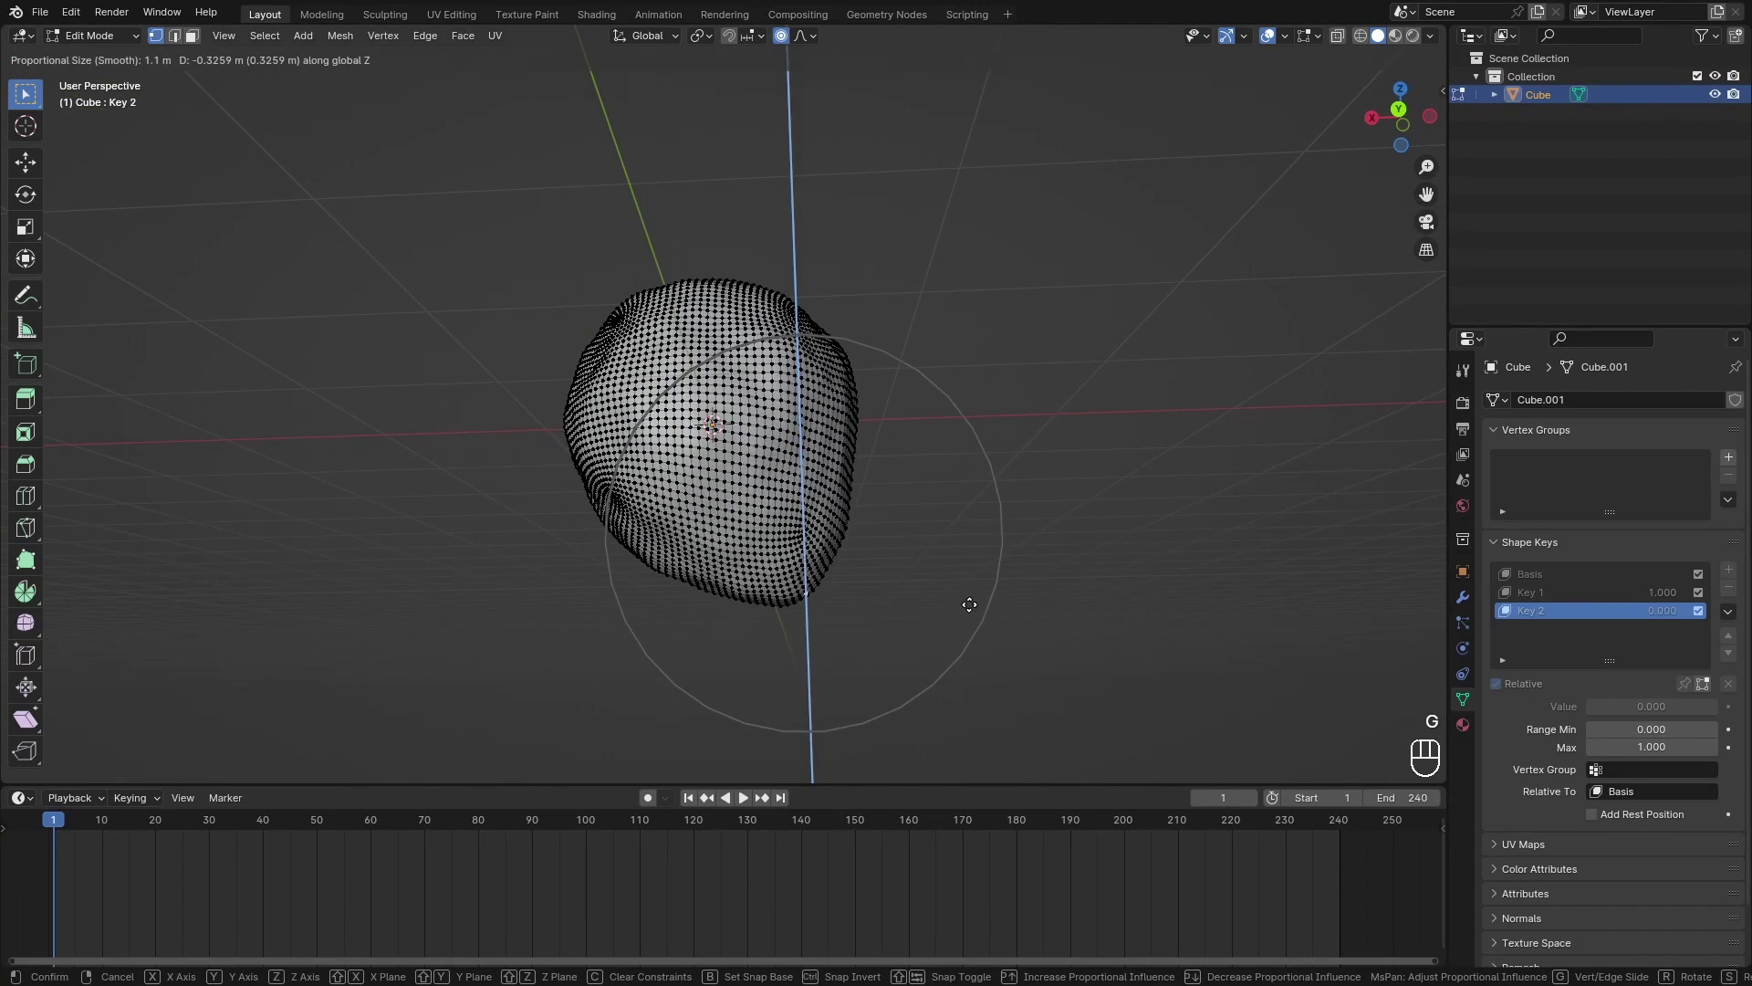
pyautogui.click(970, 501)
# Step: Pull two more lower areas of the ball down along Z, using proportional sizes of about 0.62 m and 1 m
pyautogui.click(597, 487)
pyautogui.moveTo(597, 486); pyautogui.dragTo(686, 523, button='middle')
pyautogui.press('g')
pyautogui.press('z')
pyautogui.scroll(6, 693, 556)
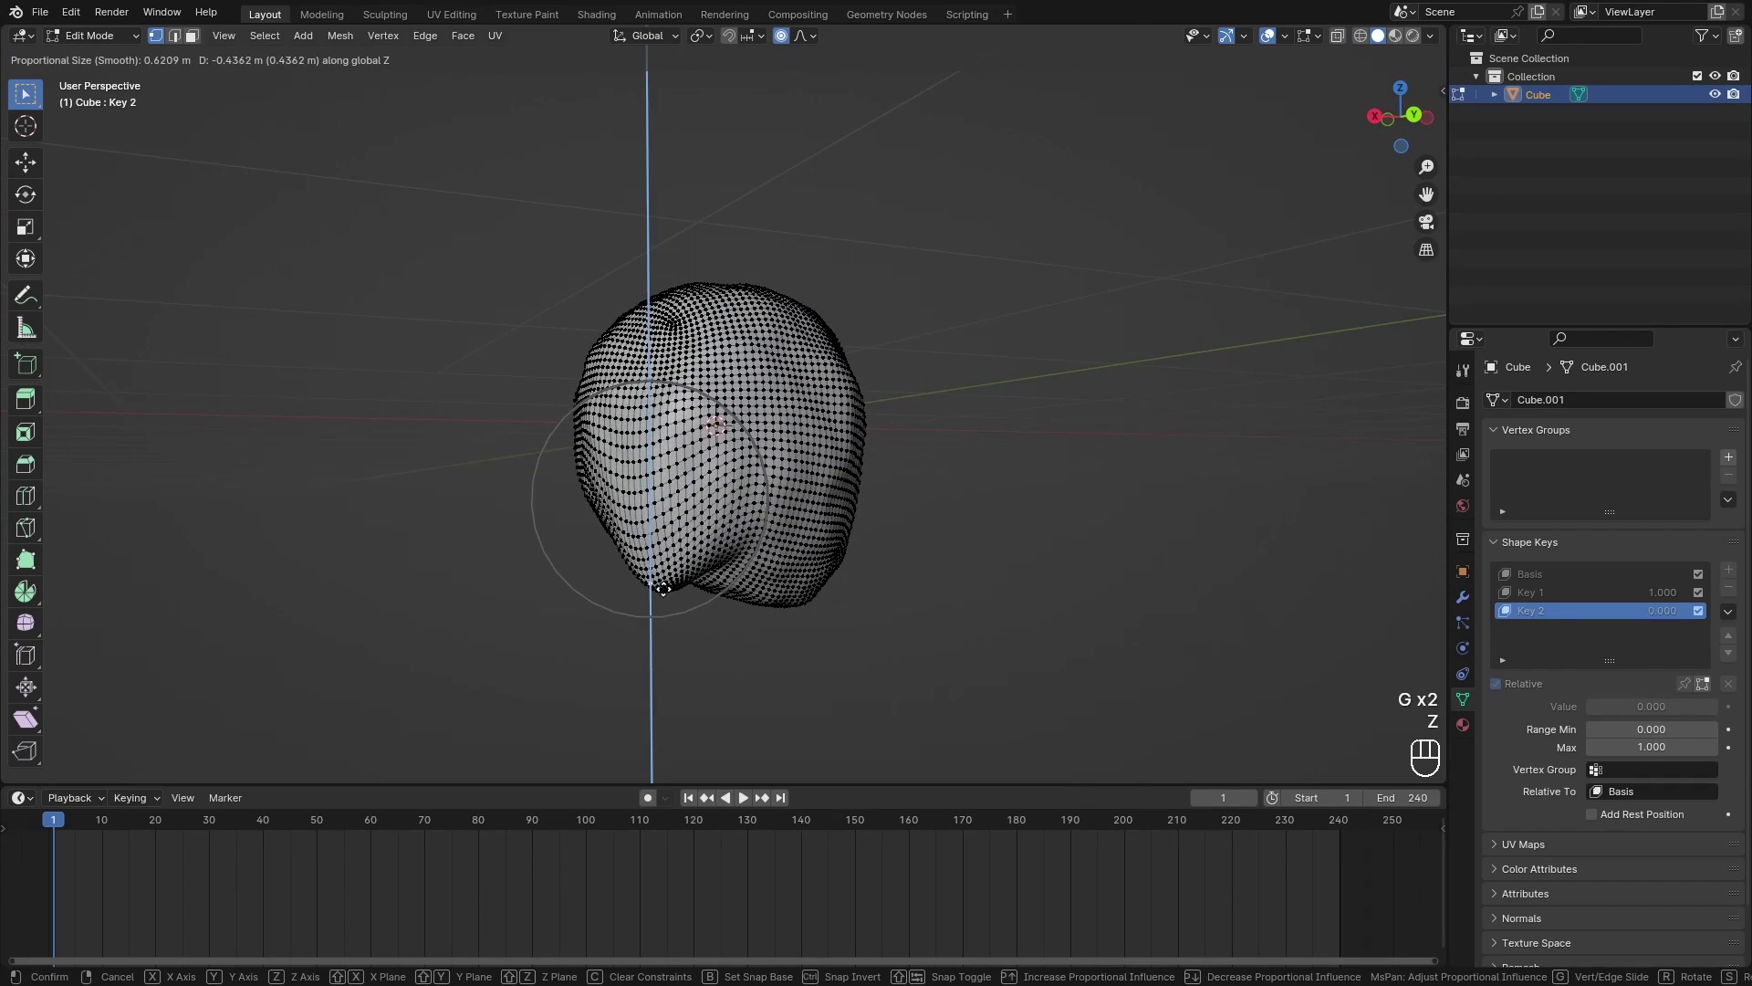
pyautogui.click(731, 598)
pyautogui.moveTo(730, 598); pyautogui.dragTo(692, 602, button='middle')
pyautogui.click(797, 597)
pyautogui.press('g')
pyautogui.press('z')
pyautogui.scroll(-5, 799, 622)
pyautogui.click(813, 641)
# Step: Pull another side of the ball down along Z with a 1 m influence and shift a vertex on the opposite side freely
pyautogui.moveTo(817, 644); pyautogui.dragTo(826, 479, button='middle')
pyautogui.press('g')
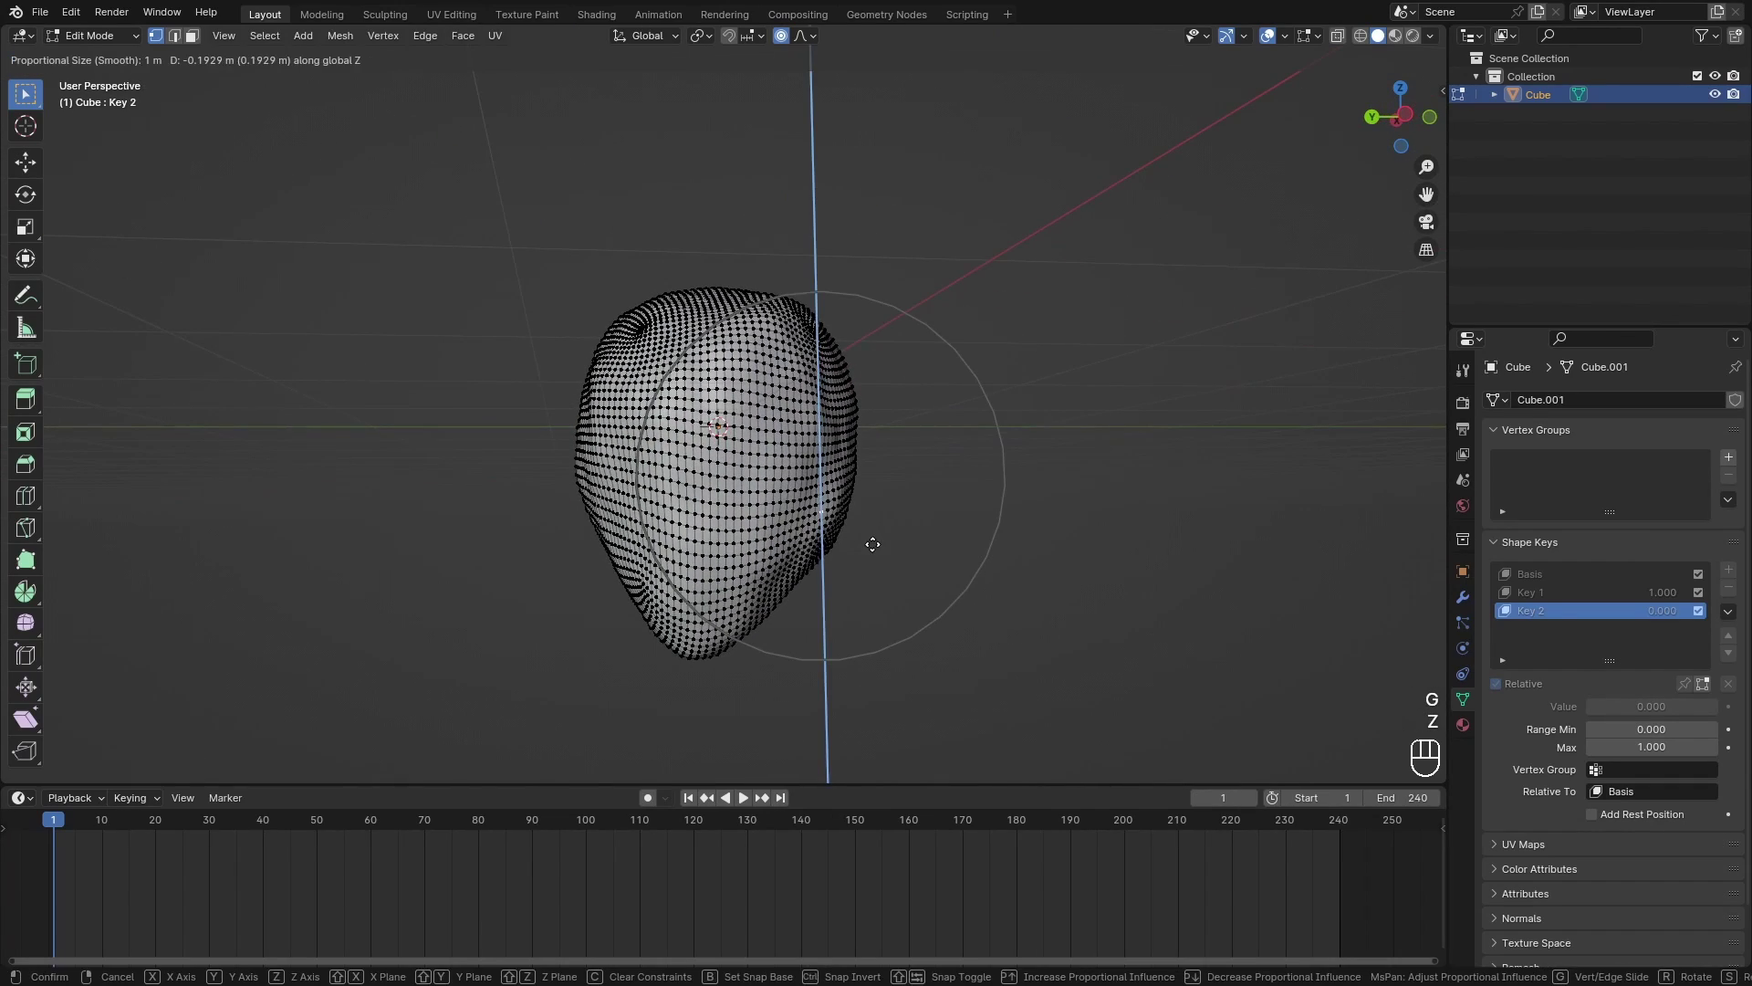
pyautogui.click(881, 548)
pyautogui.click(610, 440)
pyautogui.press('g')
pyautogui.click(630, 447)
pyautogui.moveTo(632, 449)
pyautogui.mouseDown(button='middle')
pyautogui.moveTo(727, 501)
pyautogui.moveTo(835, 502)
pyautogui.moveTo(604, 443)
pyautogui.mouseUp(button='middle')
pyautogui.click(604, 441)
# Step: Preview the combined melt in Object Mode with Key 2's value at 1.000 and Key 1's at 0.422
pyautogui.press('Tab')
pyautogui.moveTo(1643, 707); pyautogui.dragTo(1714, 706)
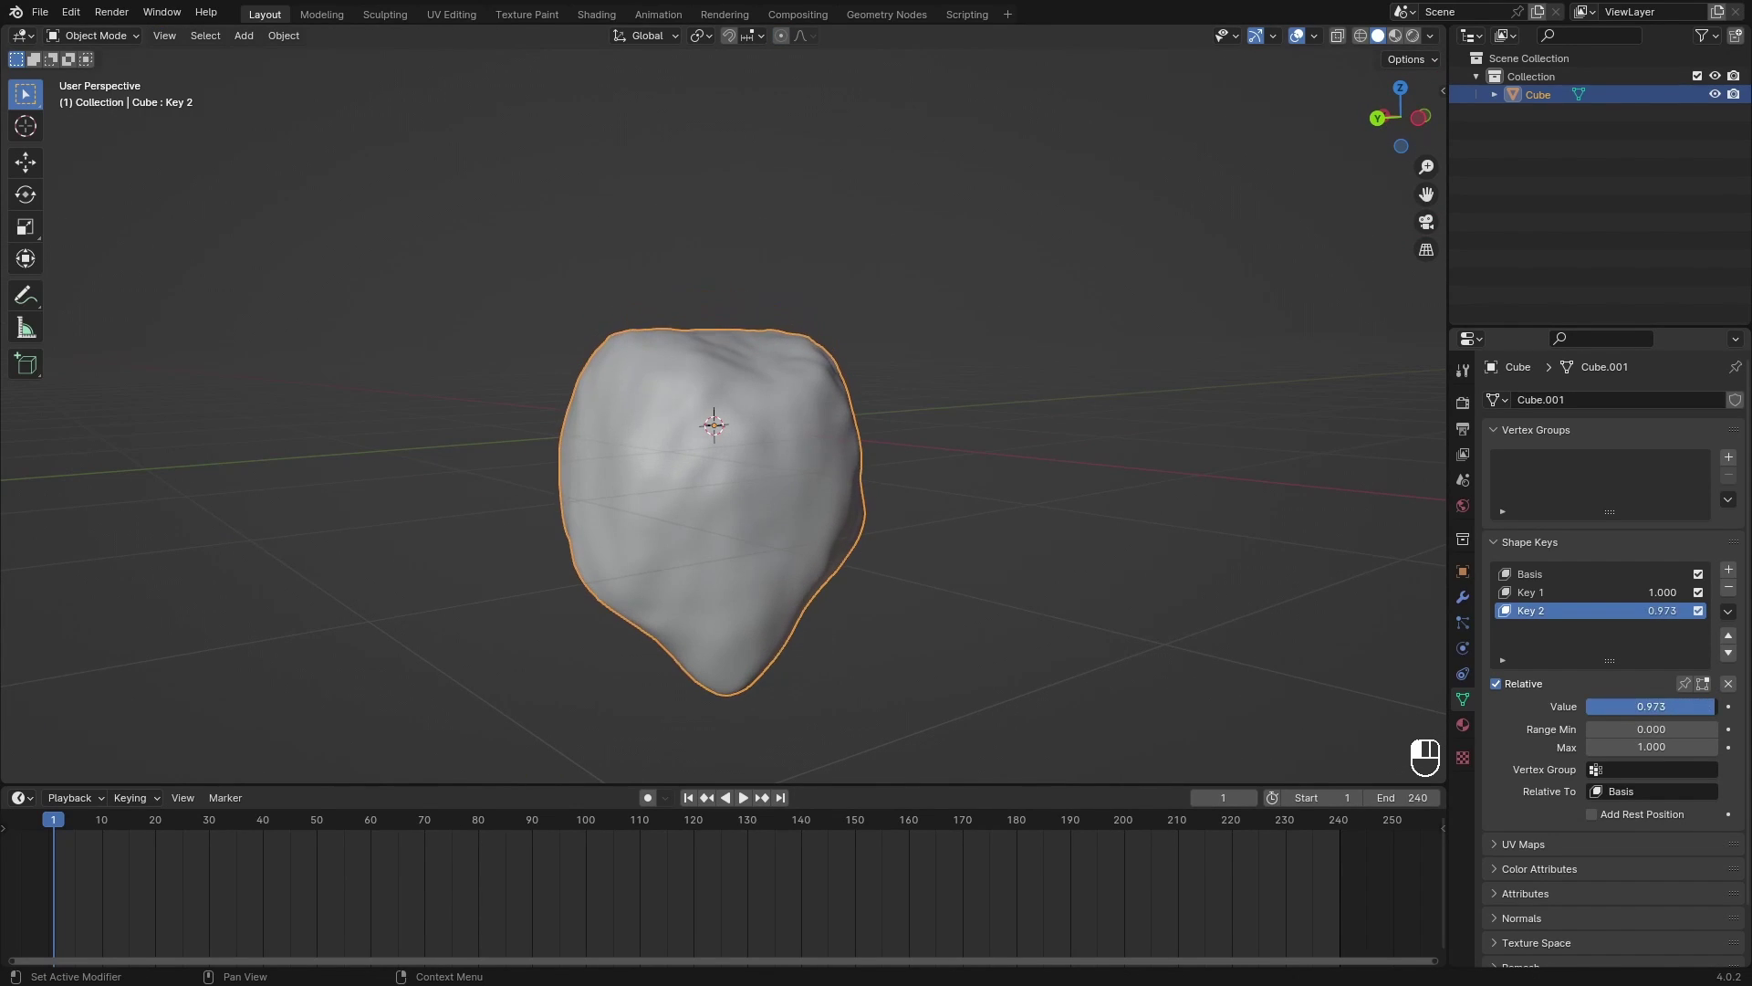
pyautogui.moveTo(1011, 580); pyautogui.dragTo(1141, 575, button='middle')
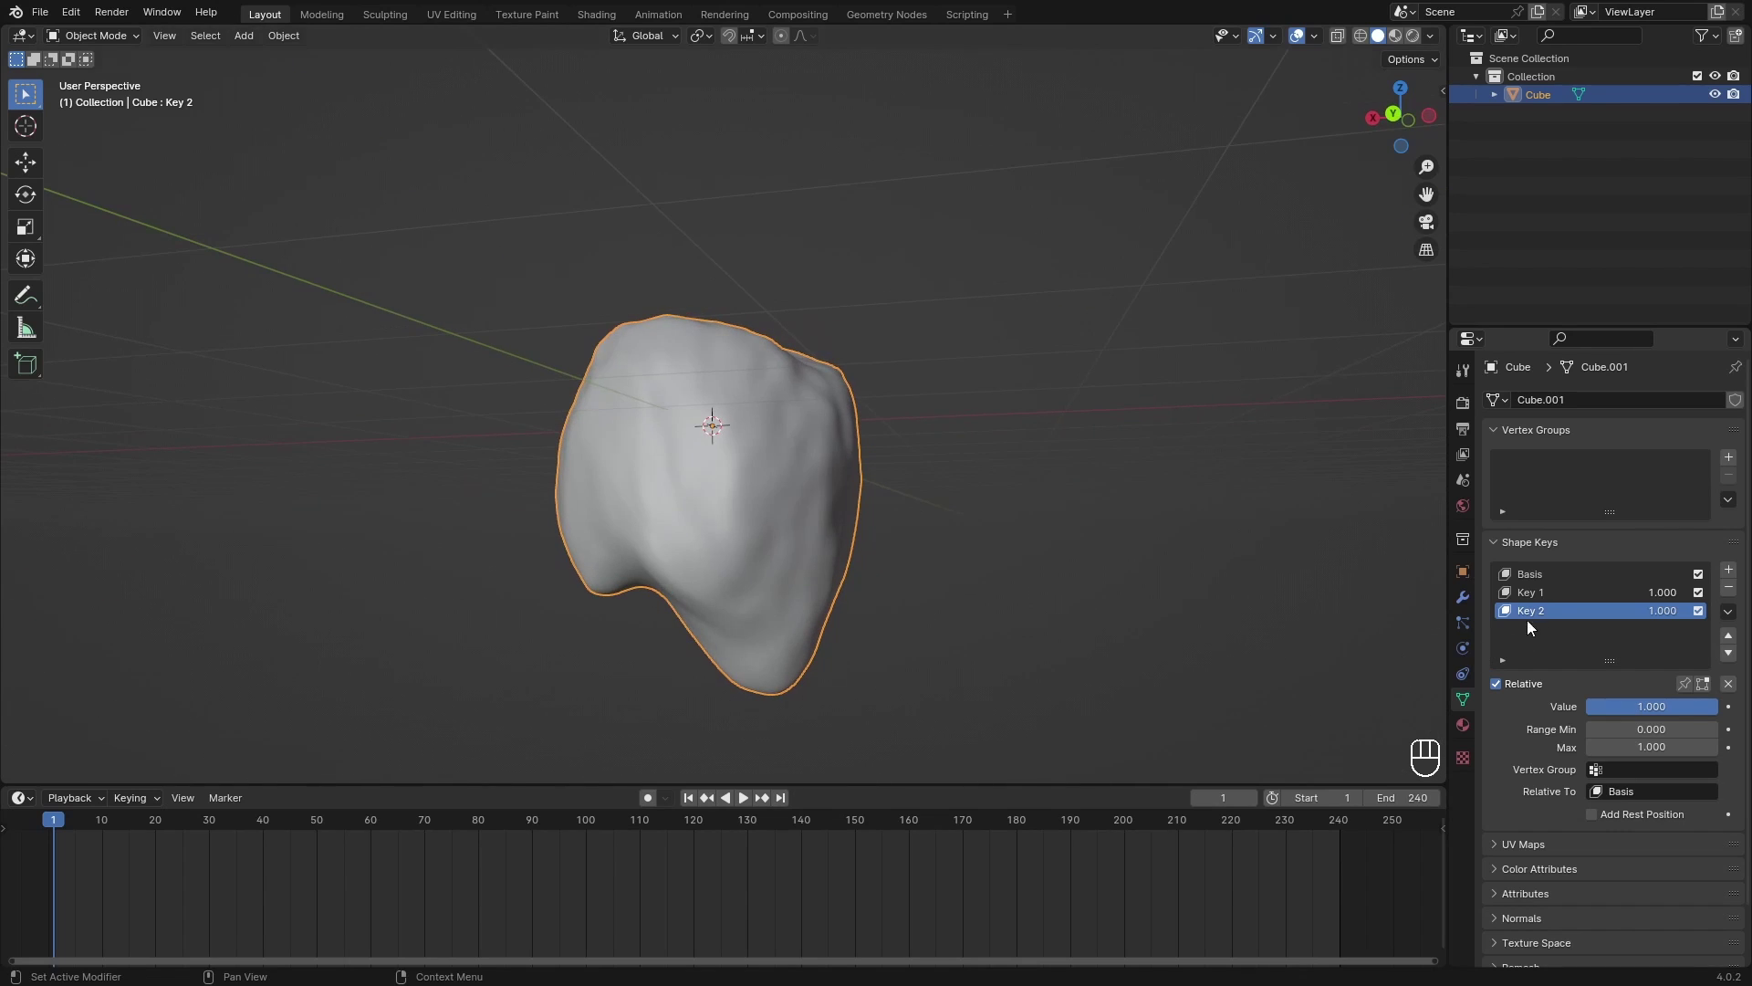
pyautogui.moveTo(1670, 706)
pyautogui.mouseDown()
pyautogui.moveTo(1538, 705)
pyautogui.moveTo(1692, 706)
pyautogui.mouseUp()
pyautogui.click(1618, 593)
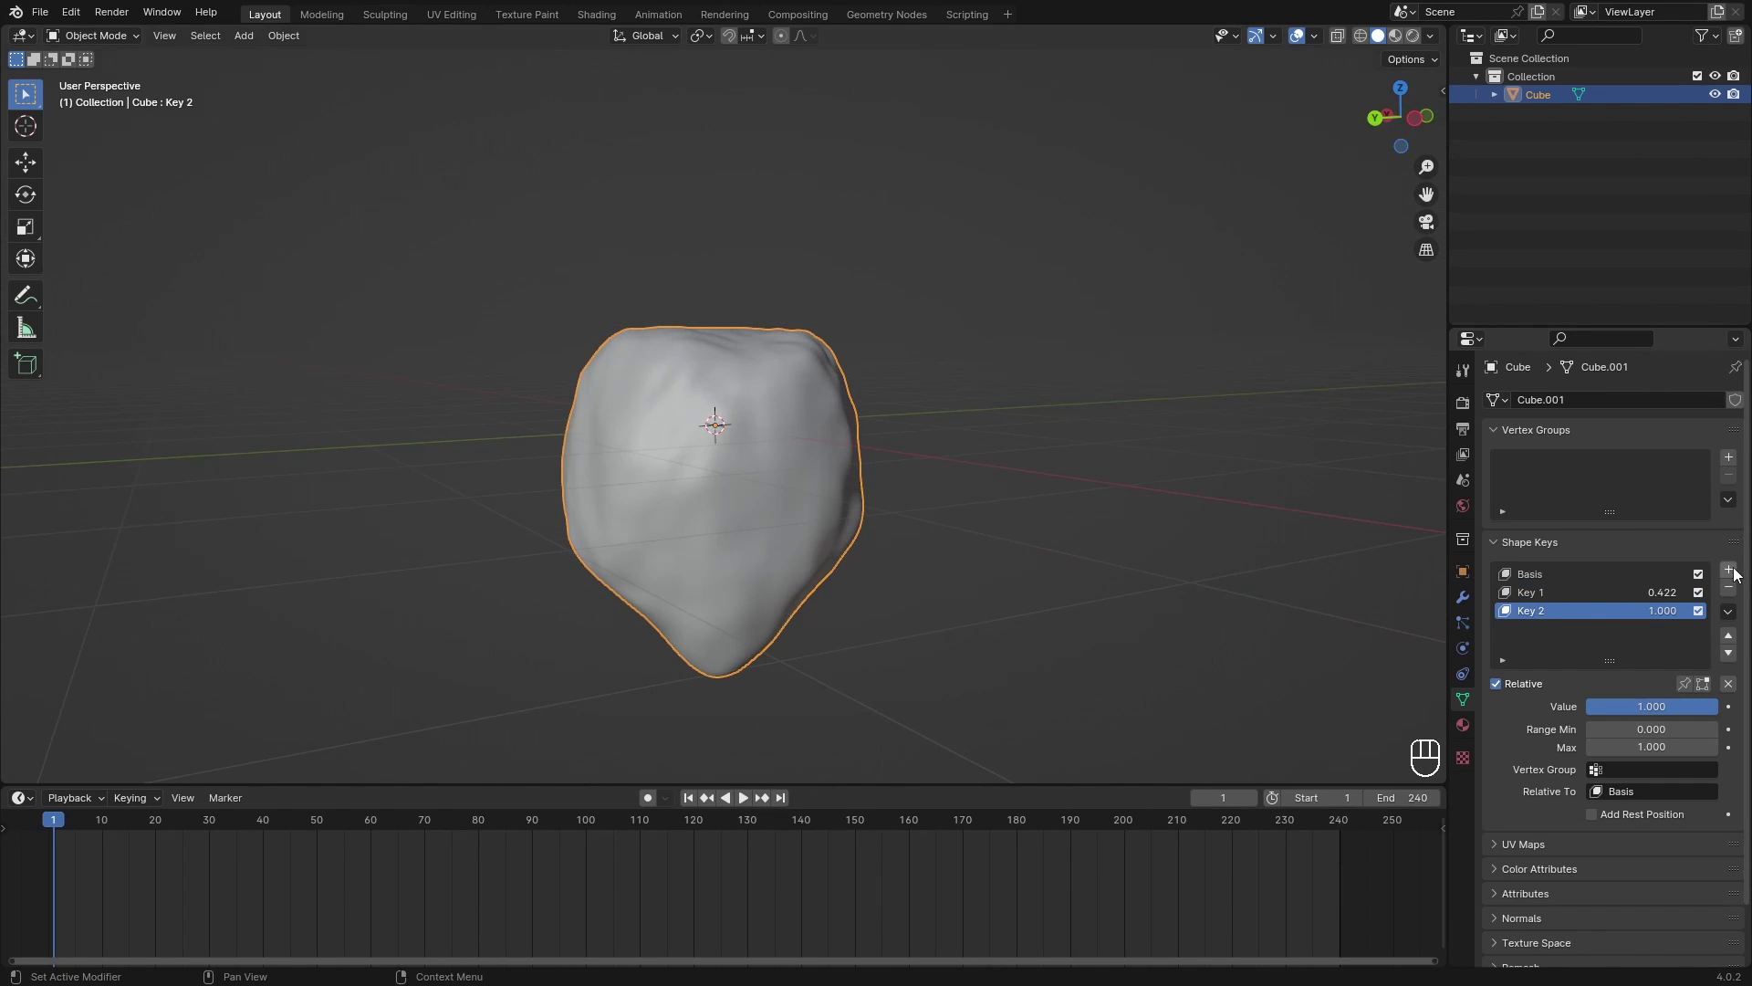
# Step: Add a shape key after Key 2 and push the ball's top down along Z with an enlarged proportional influence
pyautogui.click(1730, 570)
pyautogui.press('Tab')
pyautogui.moveTo(833, 441); pyautogui.dragTo(728, 374, button='middle')
pyautogui.press('g')
pyautogui.press('z')
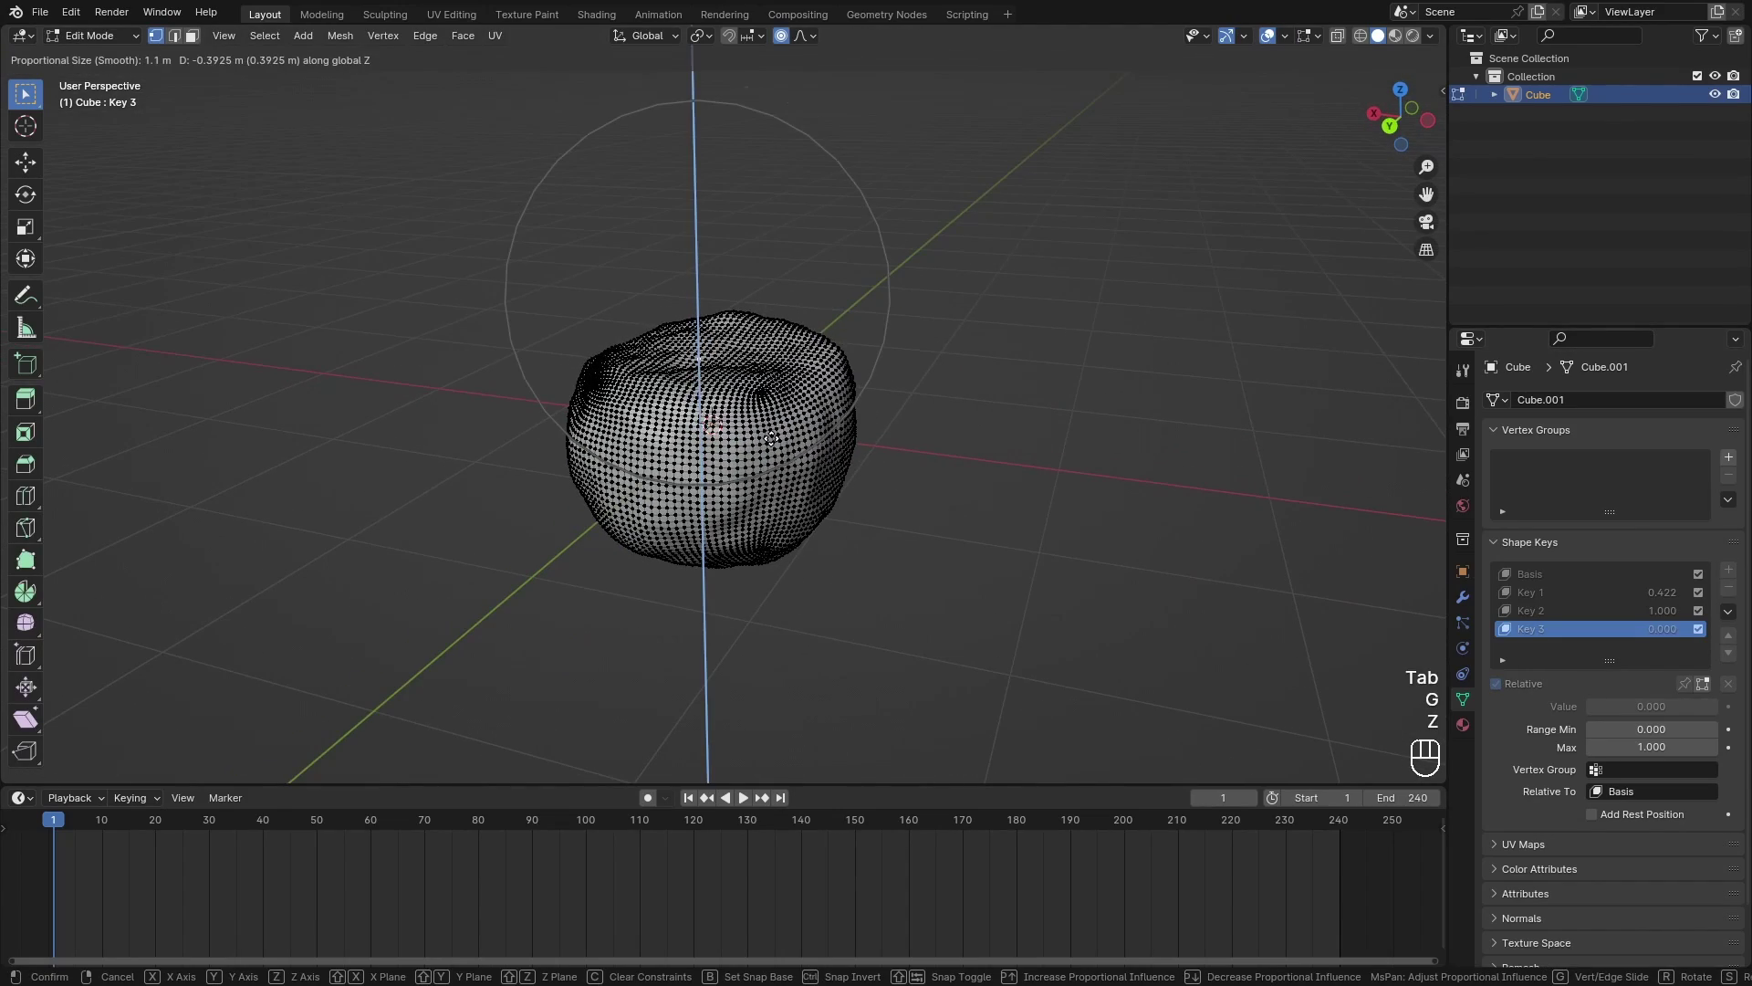
pyautogui.scroll(-6, 763, 397)
pyautogui.click(761, 453)
# Step: Reshape the ball's underside with a proportional move along Z and lower an area near the top along Z with a smaller influence
pyautogui.moveTo(751, 520); pyautogui.dragTo(728, 463, button='middle')
pyautogui.press('g')
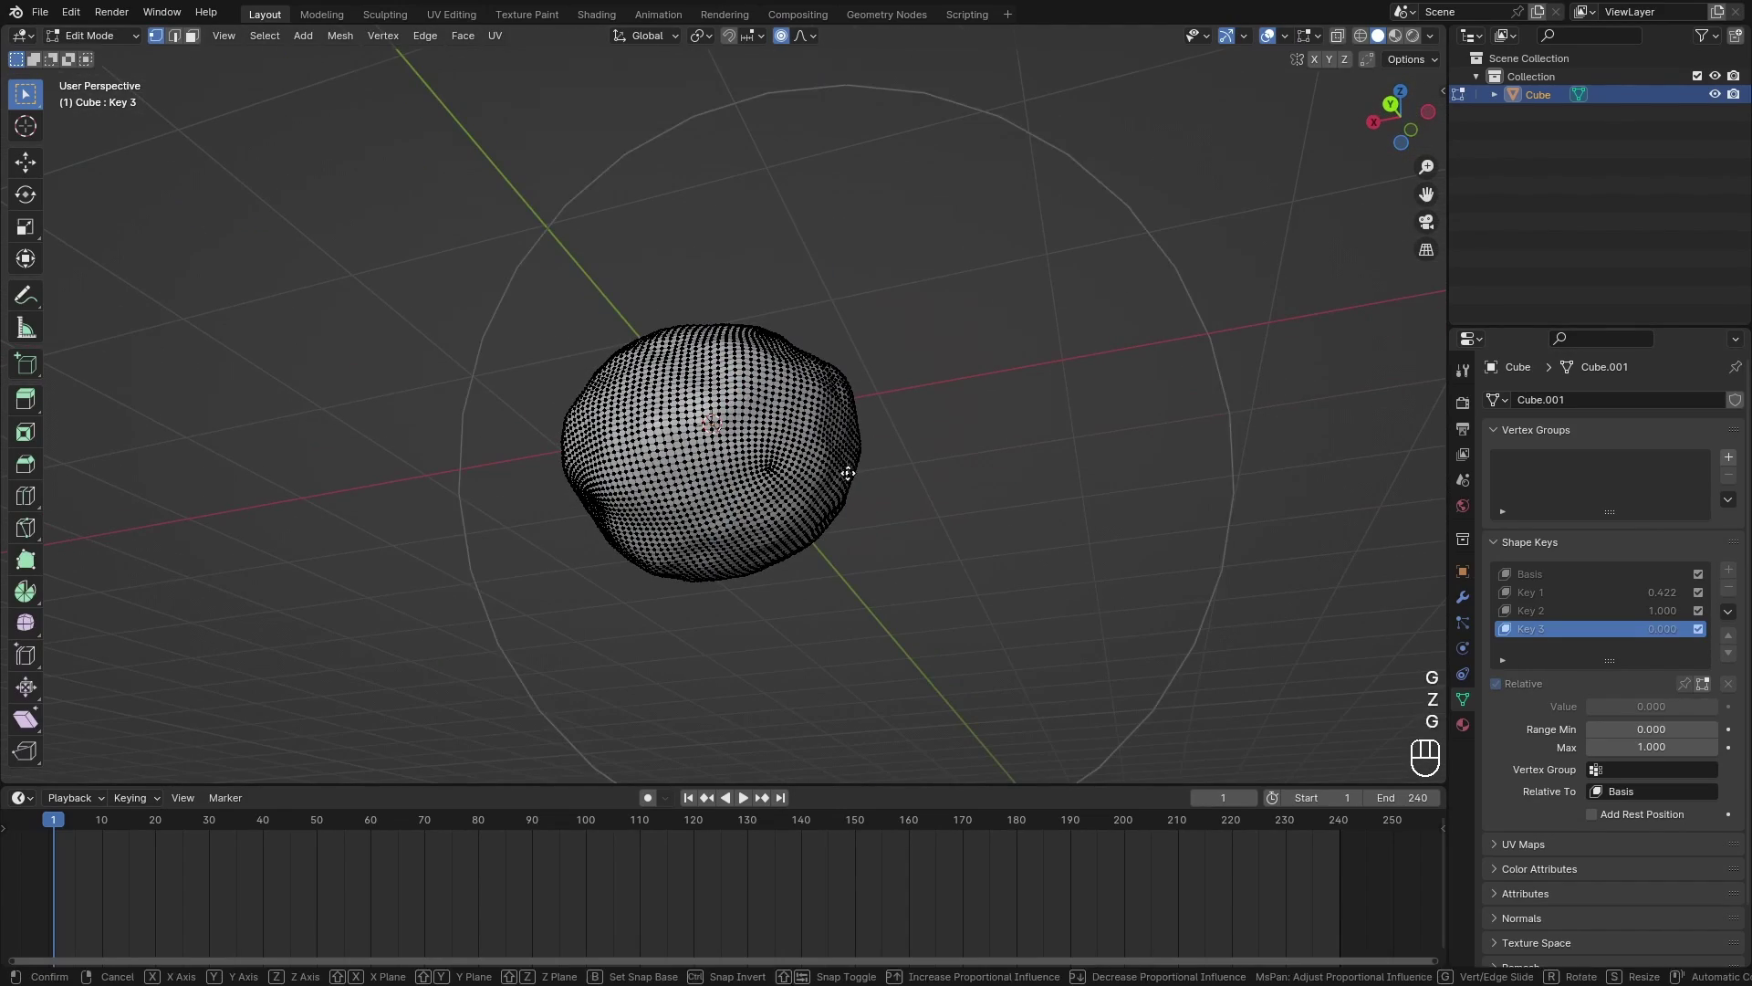
pyautogui.press('z')
pyautogui.click(797, 407)
pyautogui.click(709, 386)
pyautogui.press('g')
pyautogui.press('z')
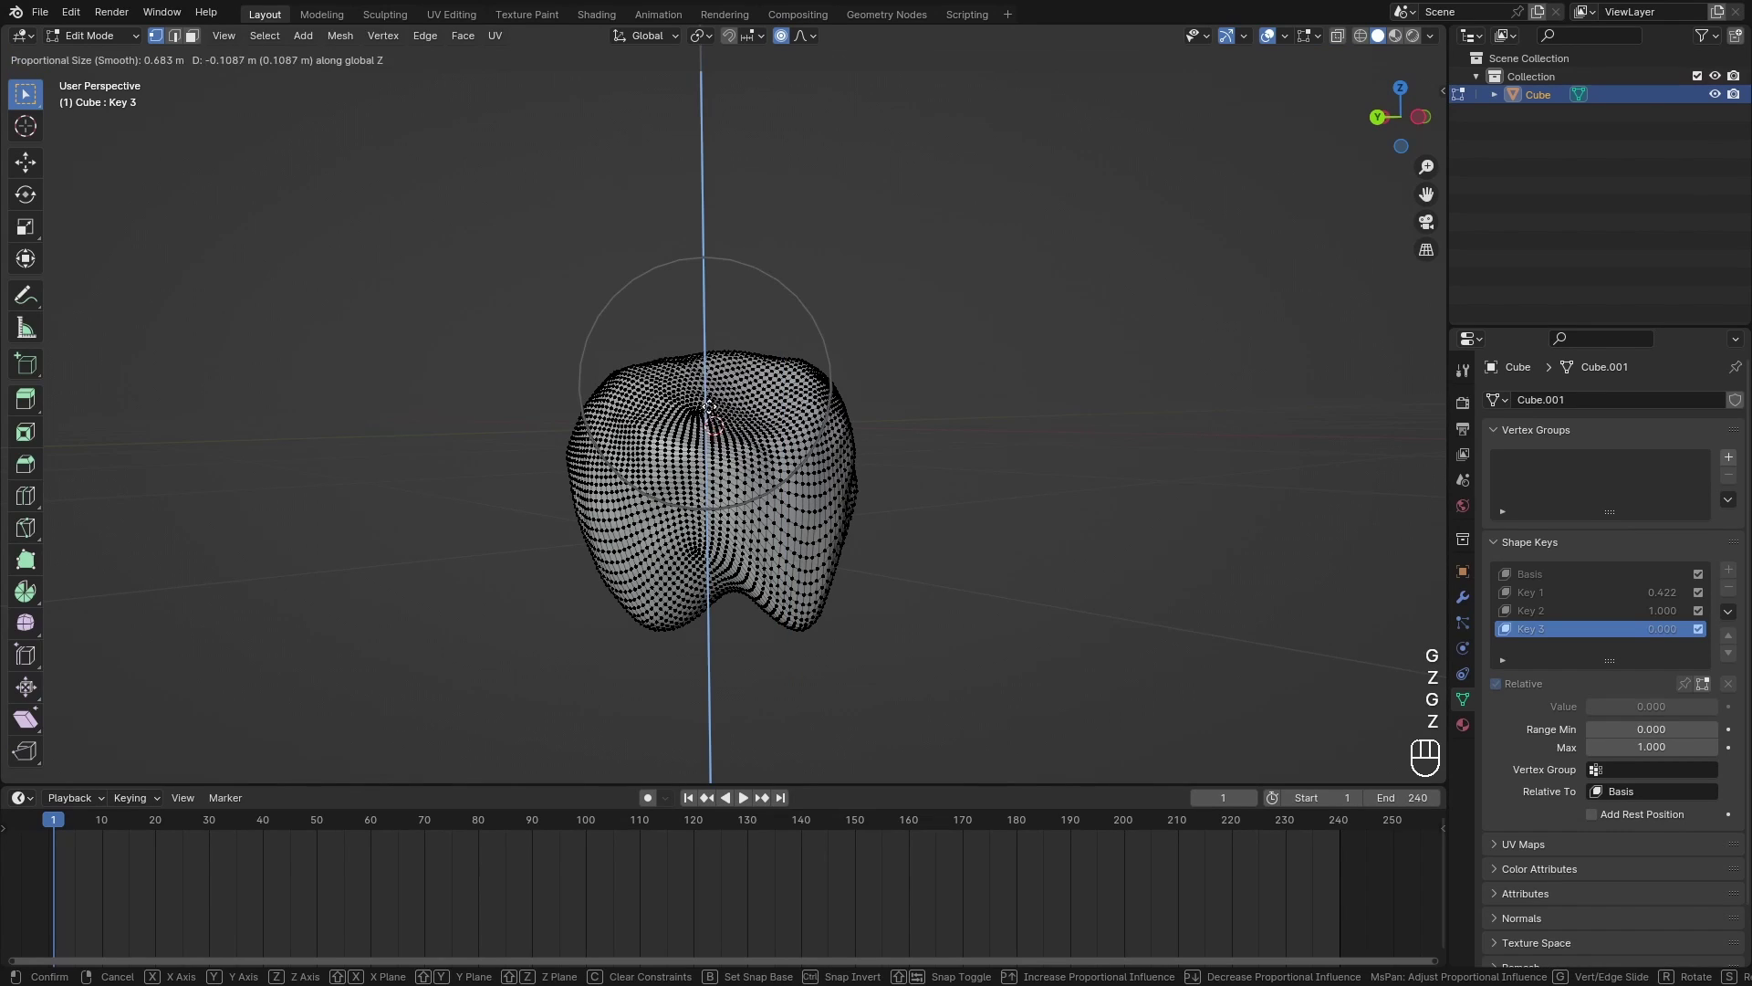
pyautogui.click(712, 419)
# Step: Deform the sides and upper surface of the third melt shape with four free proportional vertex moves
pyautogui.press('g')
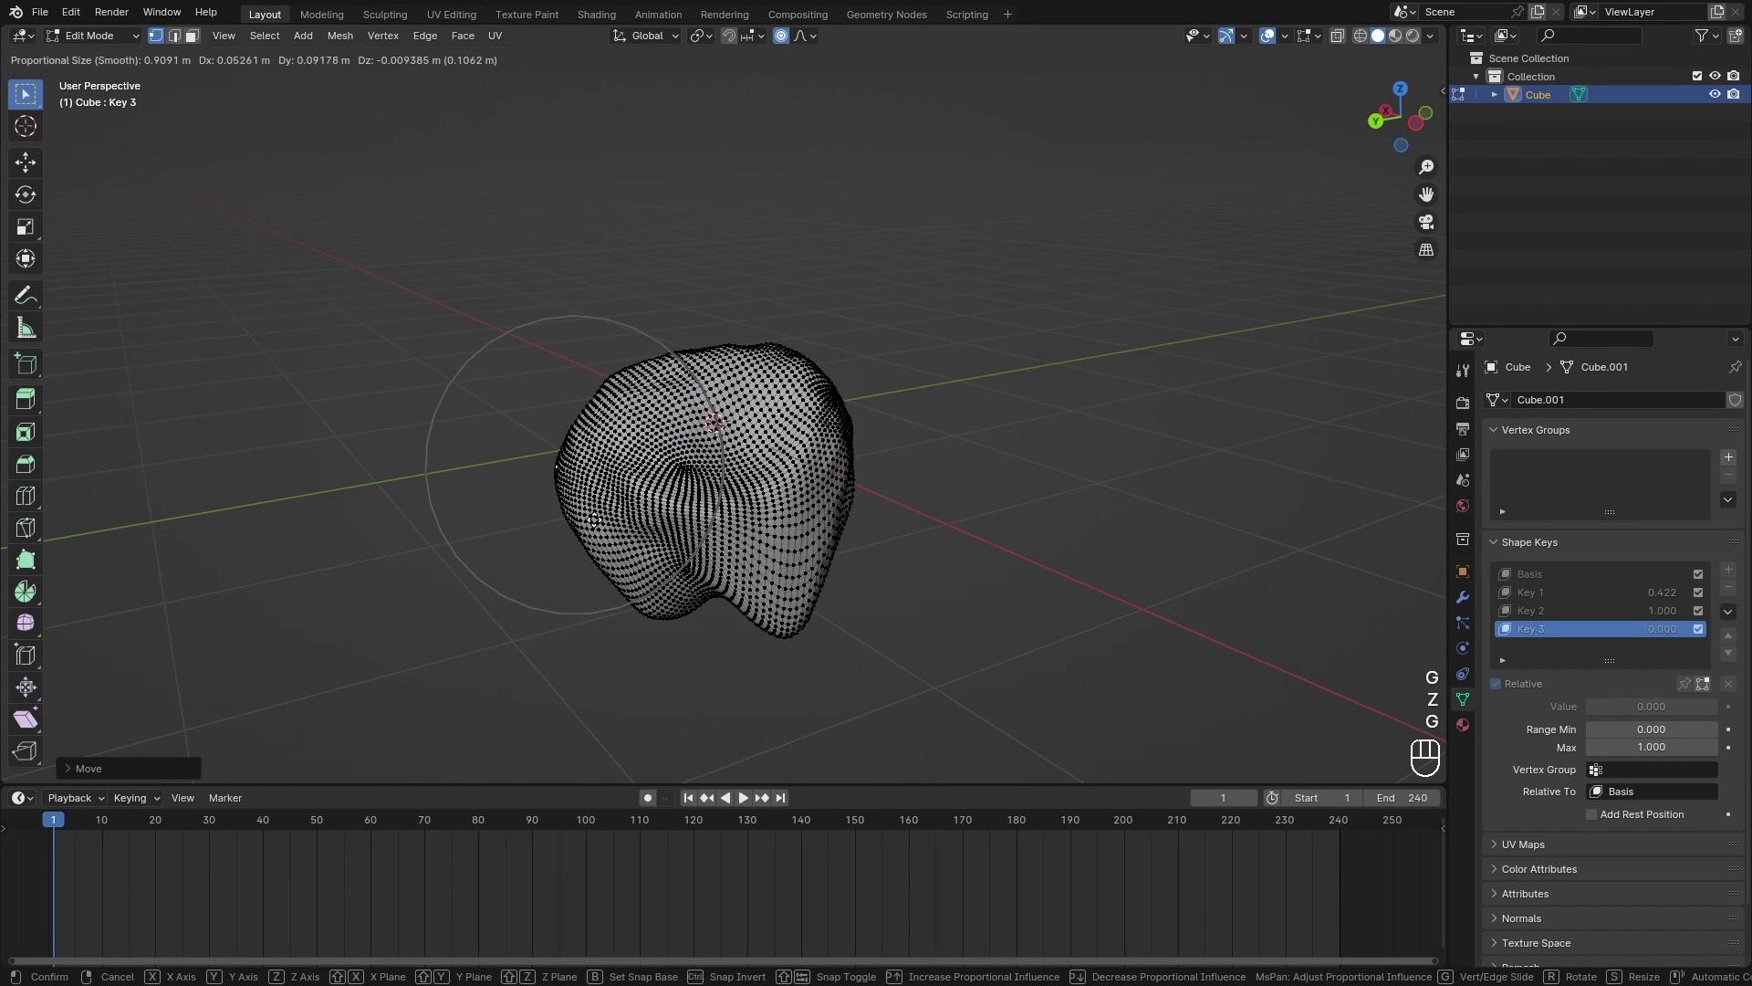
pyautogui.click(594, 521)
pyautogui.click(824, 403)
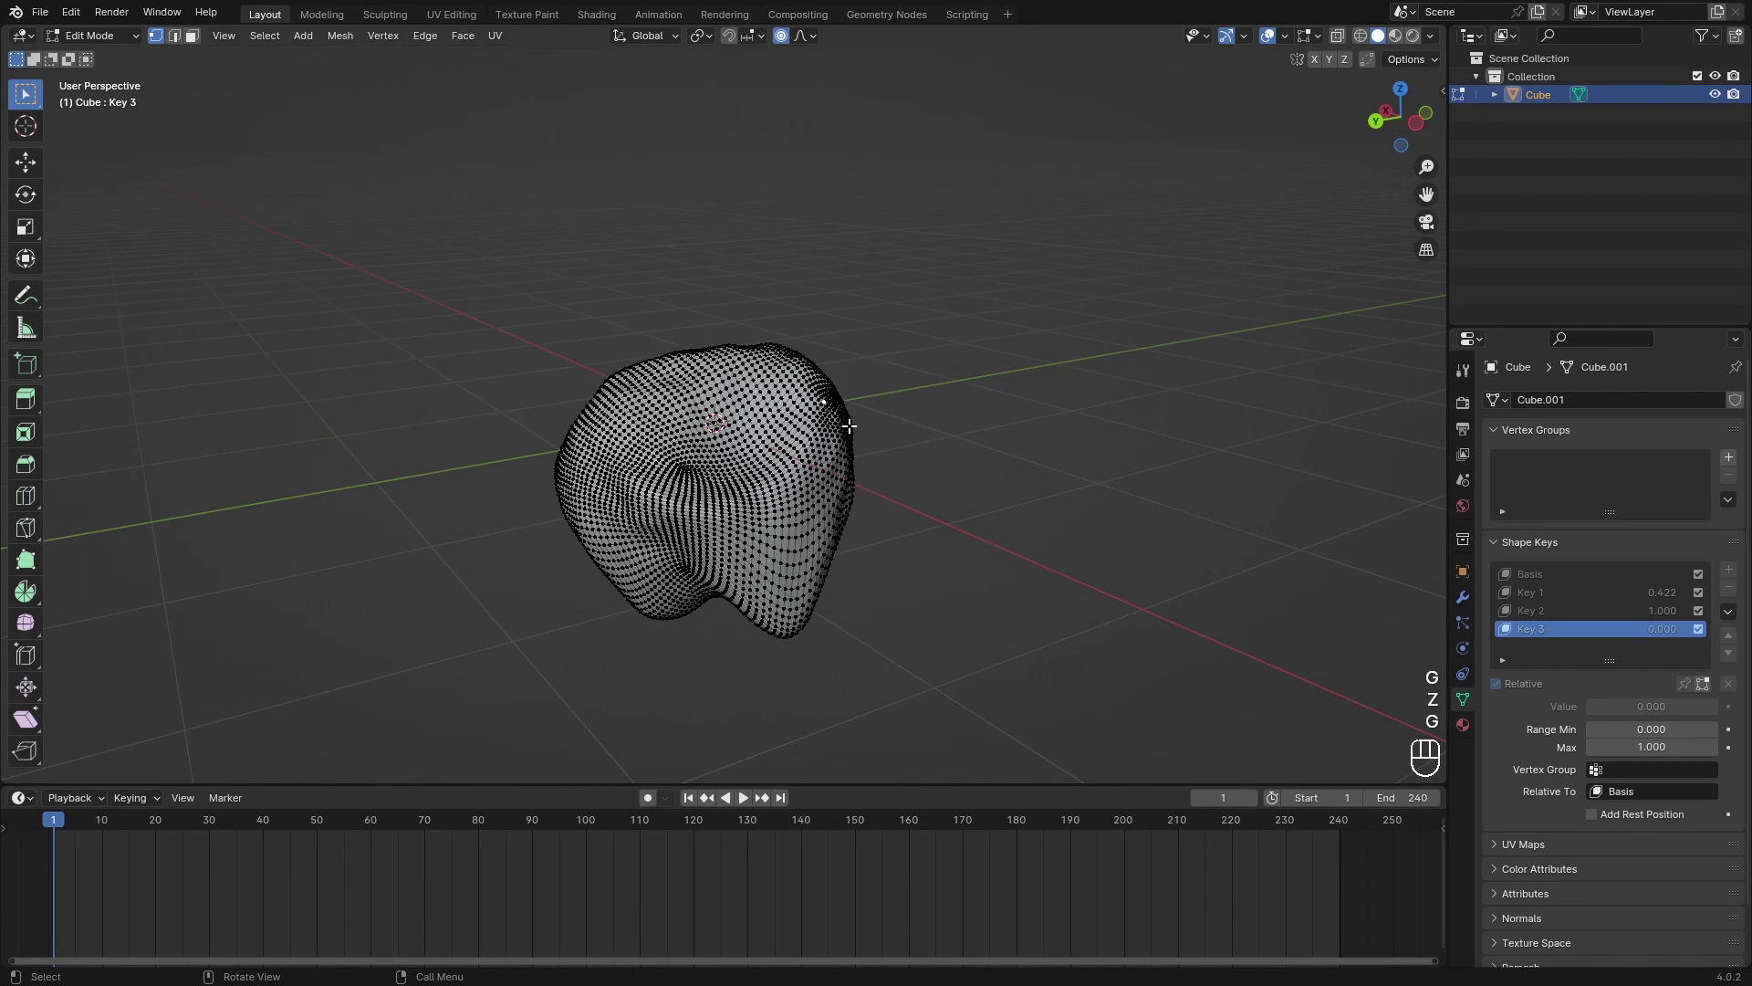
pyautogui.press('g')
pyautogui.click(865, 457)
pyautogui.click(708, 377)
pyautogui.press('g')
pyautogui.click(749, 420)
pyautogui.moveTo(520, 474); pyautogui.dragTo(794, 452, button='middle')
pyautogui.click(673, 424)
pyautogui.press('g')
pyautogui.click(682, 465)
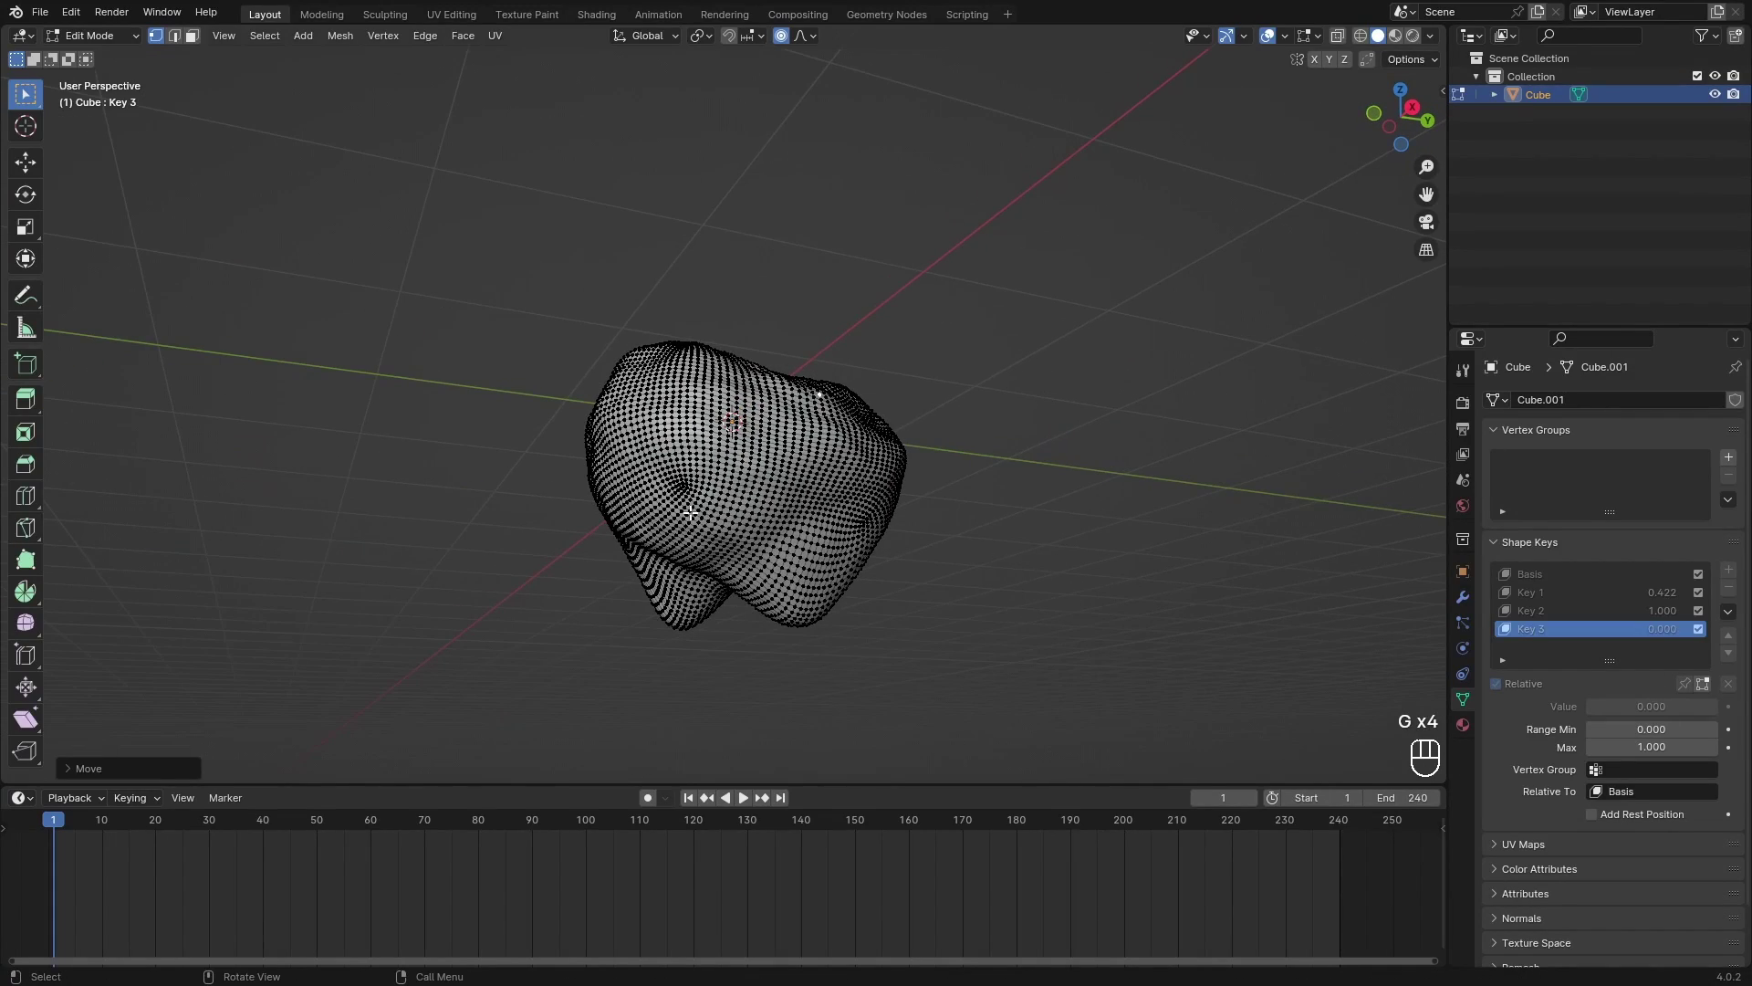
# Step: Make the third melt shape more irregular with further free proportional moves around its remaining sides
pyautogui.click(712, 509)
pyautogui.moveTo(712, 509); pyautogui.dragTo(717, 418, button='middle')
pyautogui.press('g')
pyautogui.click(534, 555)
pyautogui.press('g')
pyautogui.click(645, 514)
pyautogui.press('g')
pyautogui.click(626, 426)
pyautogui.click(790, 443)
pyautogui.press('g')
pyautogui.click(657, 412)
# Step: Set Key 3's value to 1.000 in Object Mode and examine the melted ball
pyautogui.press('Tab')
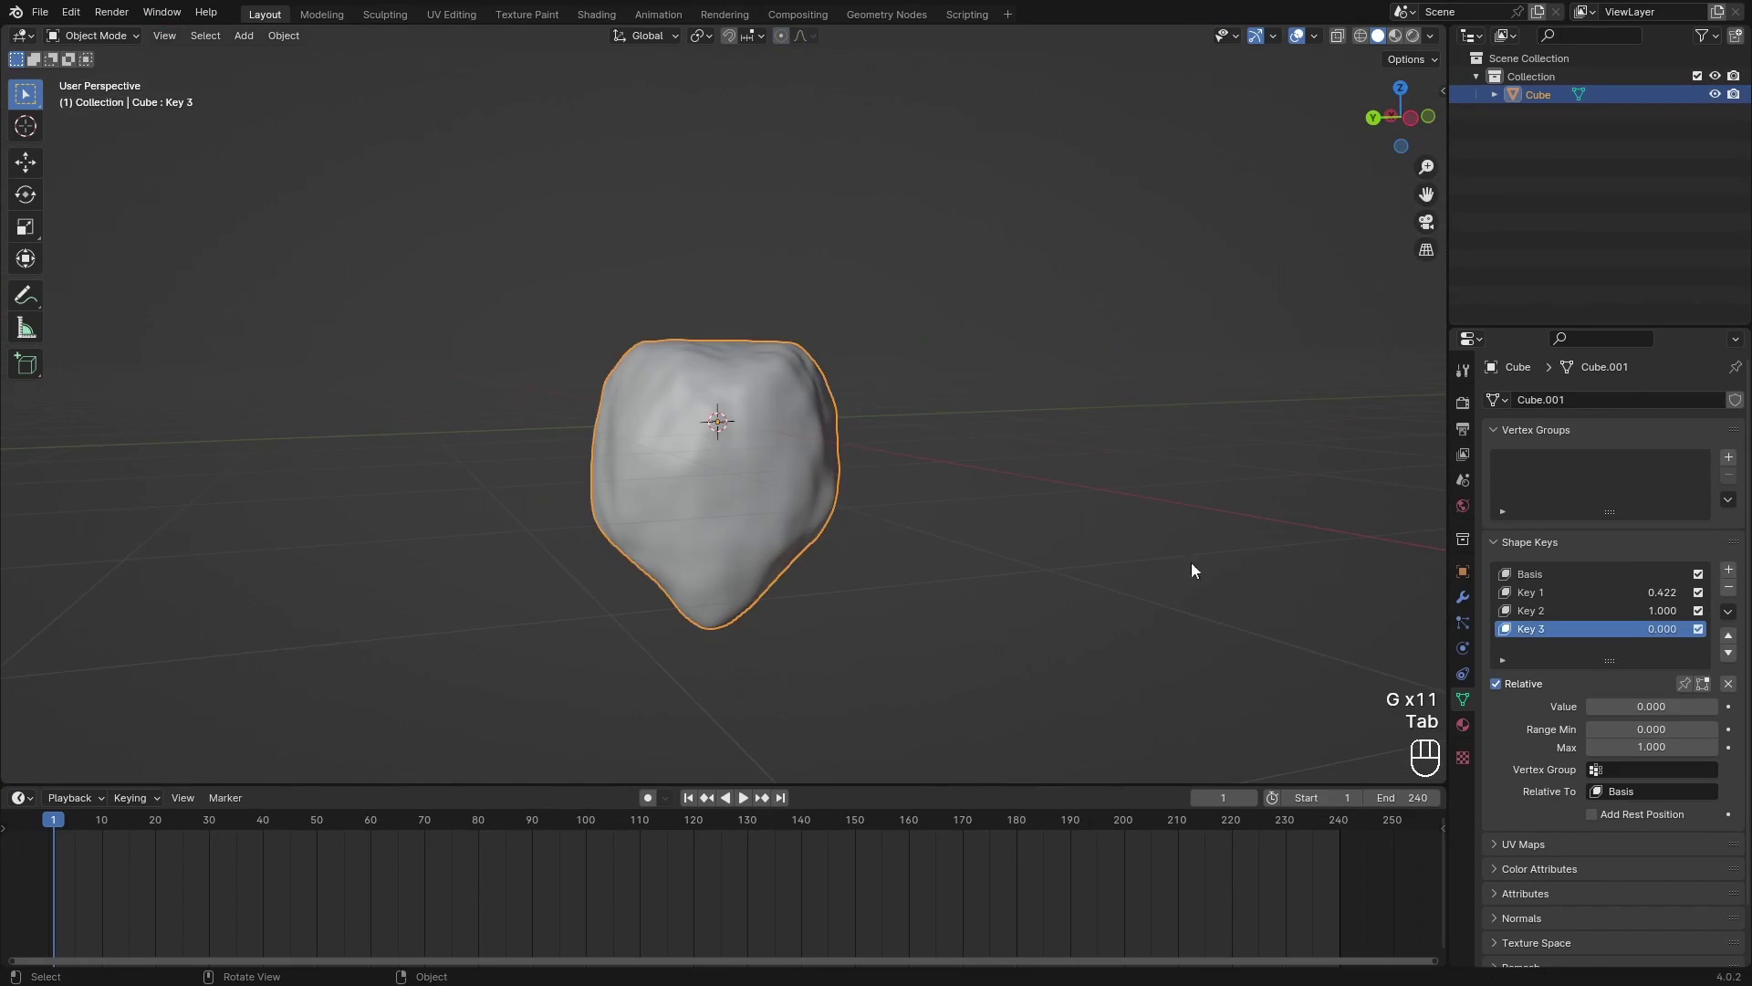
pyautogui.moveTo(1606, 707); pyautogui.dragTo(1713, 708)
pyautogui.moveTo(1022, 497); pyautogui.dragTo(1036, 546, button='middle')
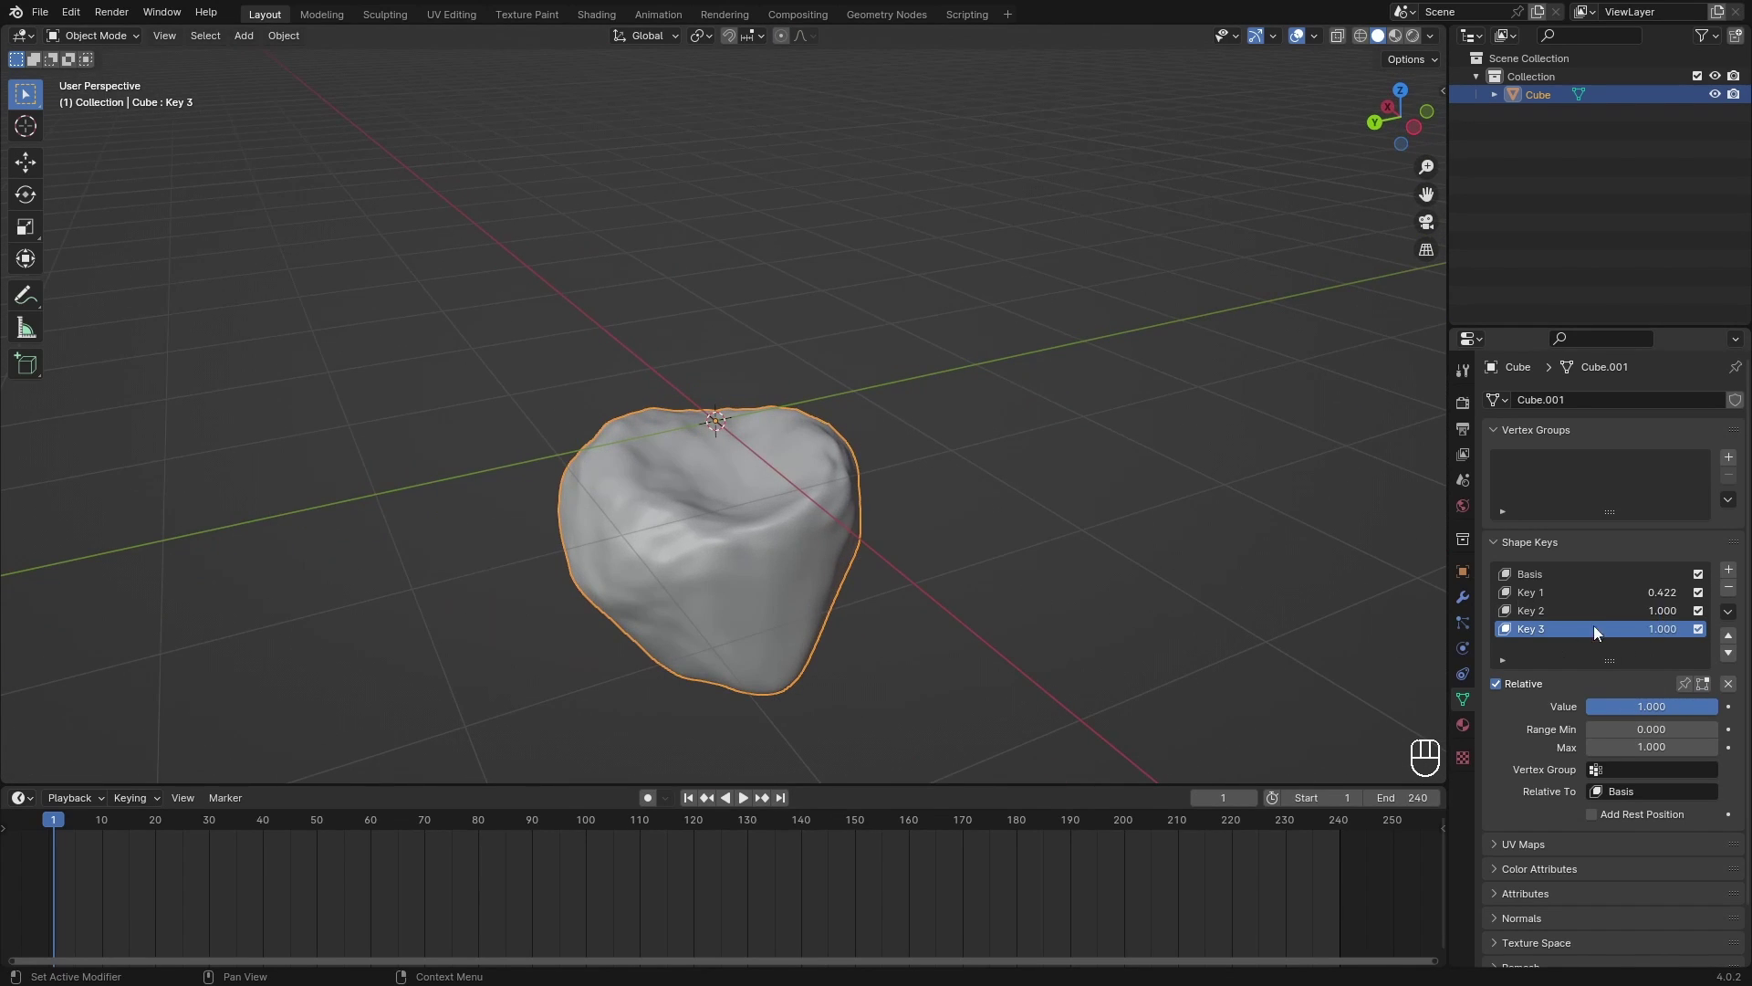
# Step: Reset the values of Key 1, Key 2 and Key 3 to 0.000
pyautogui.click(1592, 610)
pyautogui.moveTo(1662, 705); pyautogui.dragTo(1557, 707)
pyautogui.moveTo(1668, 710); pyautogui.dragTo(1586, 706)
pyautogui.click(1614, 629)
pyautogui.moveTo(958, 422)
pyautogui.mouseDown(button='middle')
pyautogui.moveTo(955, 372)
pyautogui.moveTo(957, 387)
pyautogui.mouseUp(button='middle')
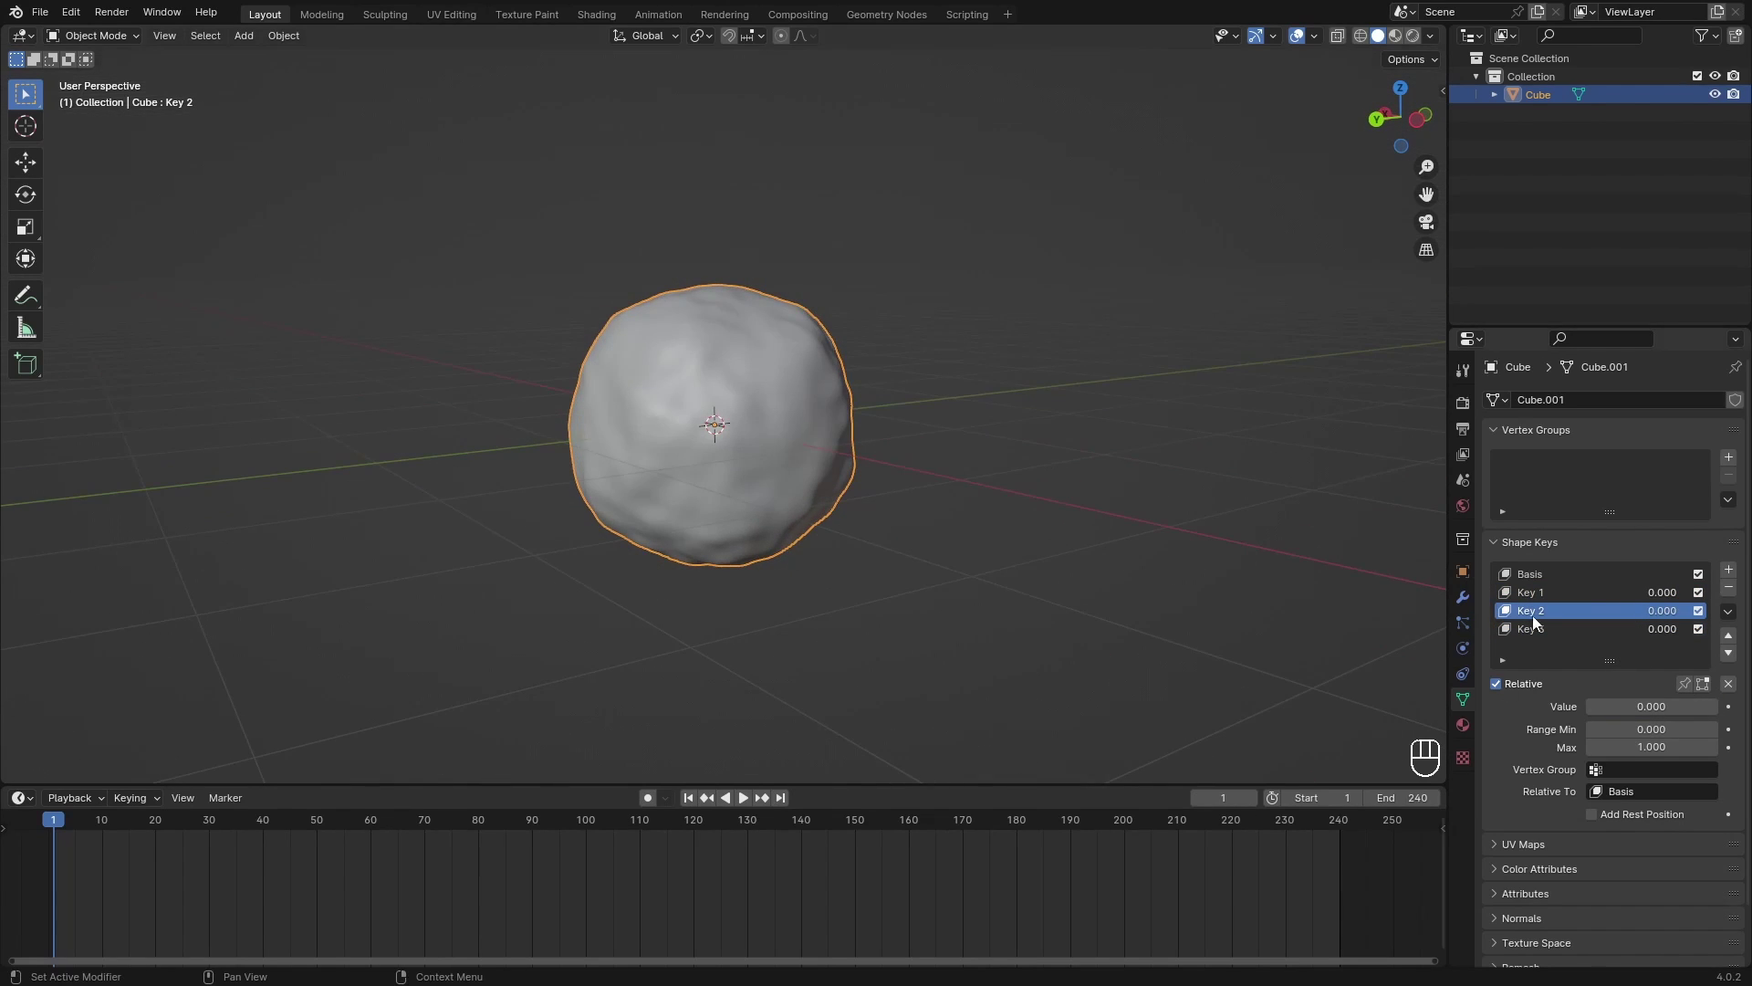
# Step: Preview the melt by raising Key 1 and Key 2 in turn, and return both values to 0.000
pyautogui.click(1599, 595)
pyautogui.moveTo(1636, 708); pyautogui.dragTo(1716, 708)
pyautogui.moveTo(1028, 497); pyautogui.dragTo(822, 447, button='middle')
pyautogui.click(1583, 610)
pyautogui.moveTo(1630, 708); pyautogui.dragTo(1716, 708)
pyautogui.moveTo(1060, 556); pyautogui.dragTo(913, 466, button='middle')
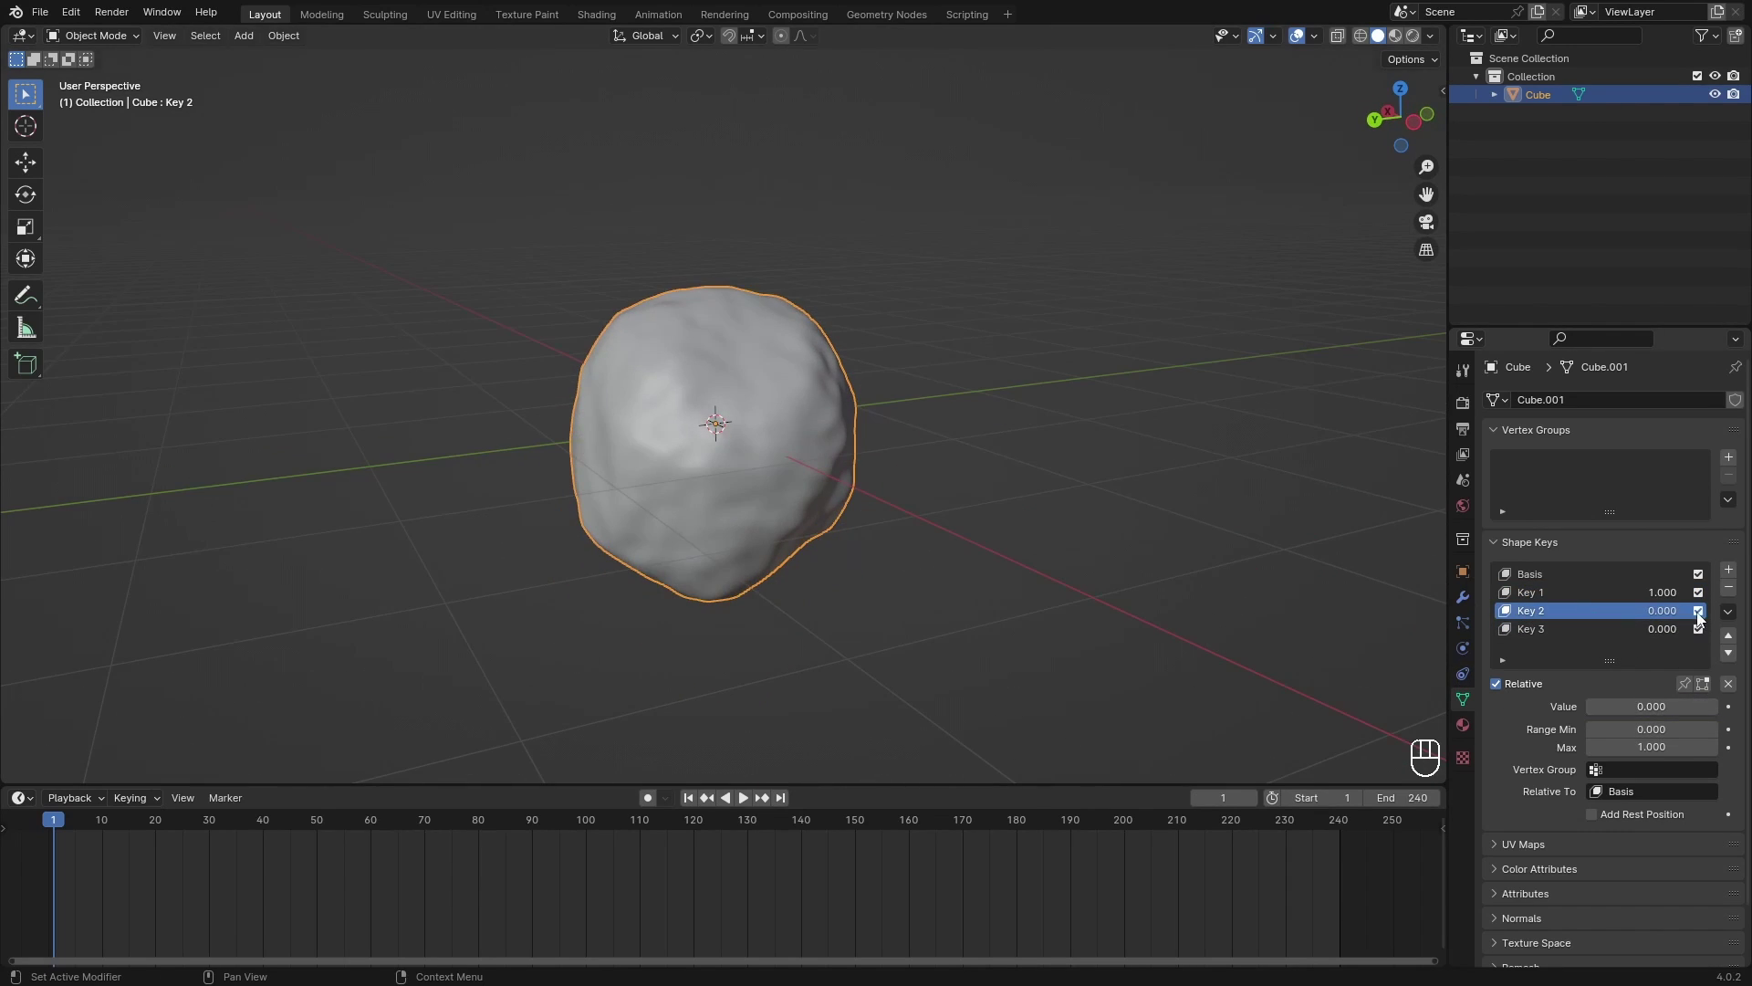
pyautogui.click(1627, 600)
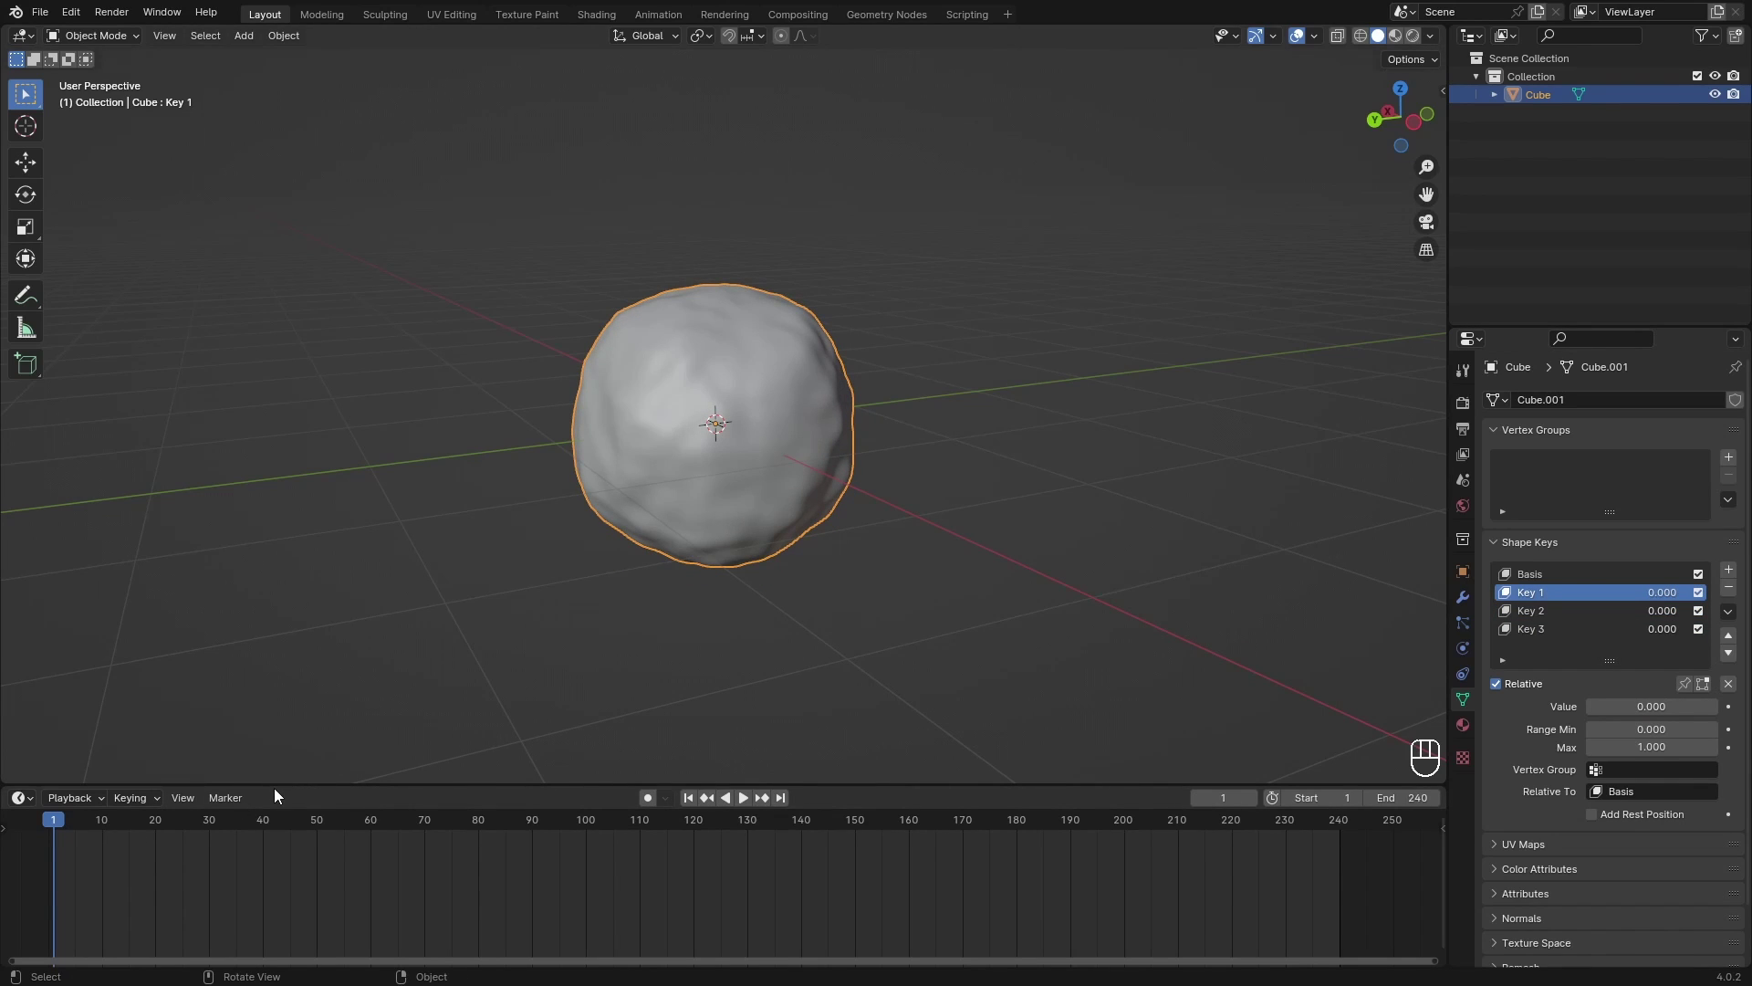
# Step: Enlarge the timeline area and save the file
pyautogui.moveTo(265, 784); pyautogui.dragTo(266, 747)
pyautogui.moveTo(704, 524); pyautogui.dragTo(731, 501, button='middle')
pyautogui.keyDown('shift'); pyautogui.moveTo(731, 501); pyautogui.dragTo(723, 531, button='middle'); pyautogui.keyUp('shift')
pyautogui.hotkey('ctrl', 's')
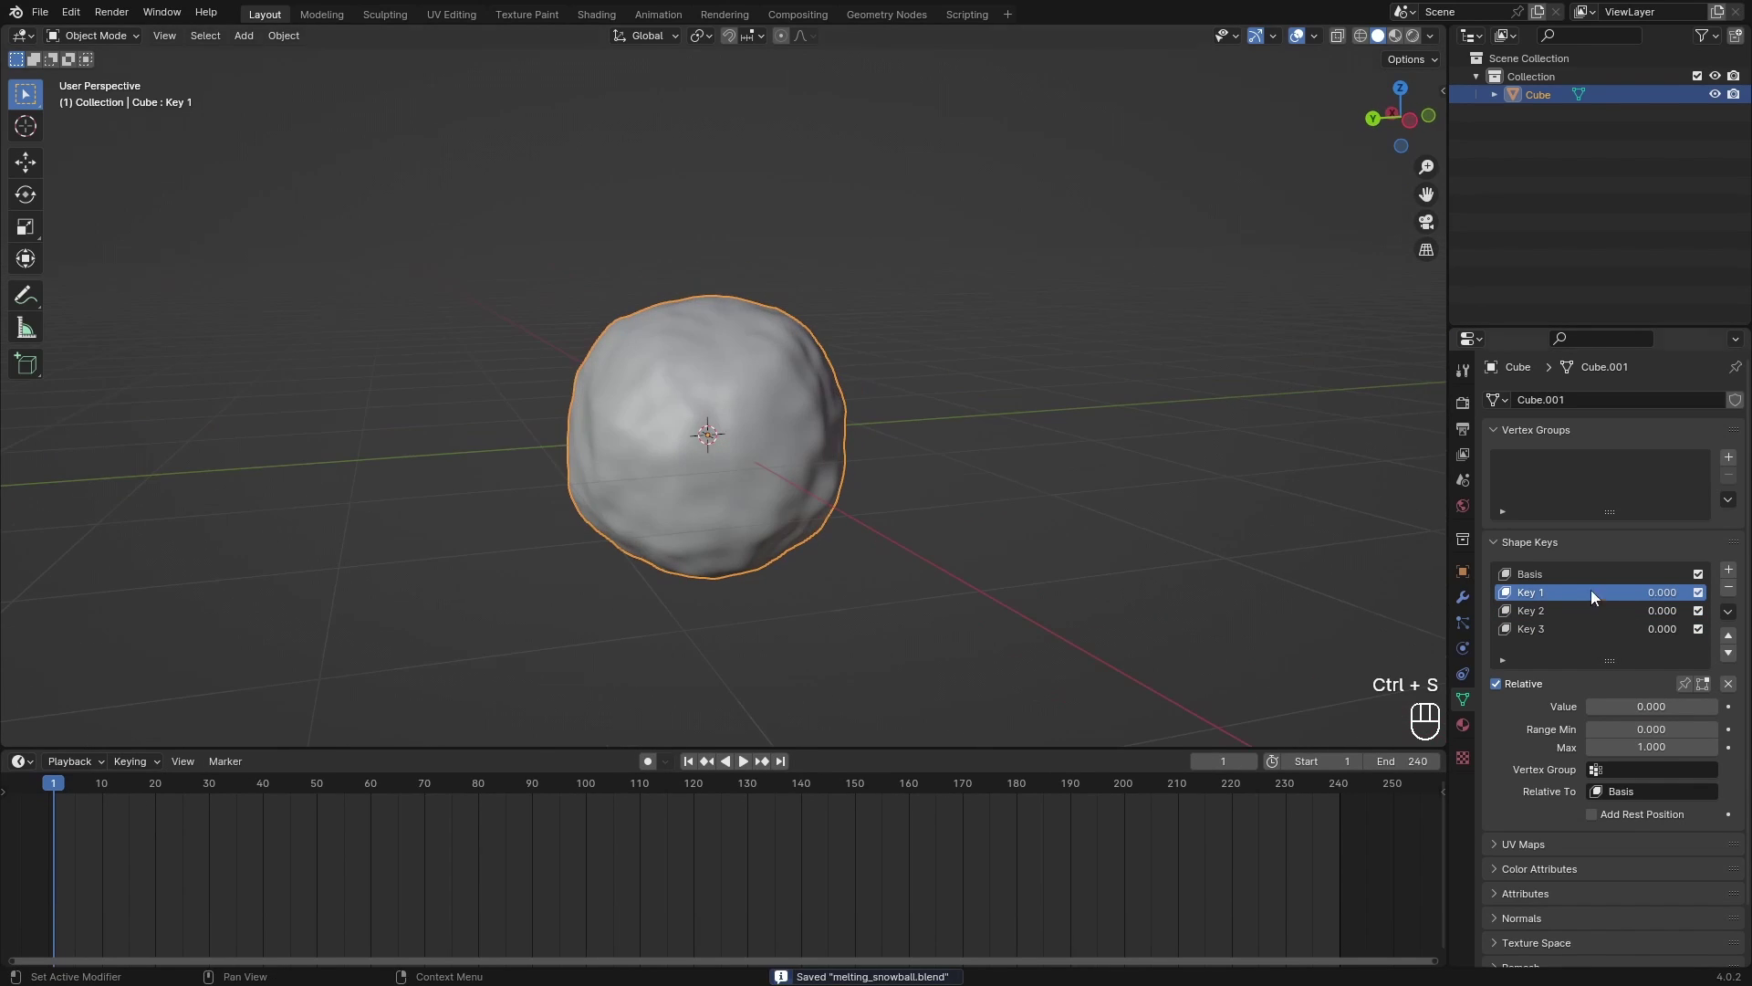
# Step: Keyframe the values of Key 1, Key 2 and Key 3 at 0.000 on frame 0
pyautogui.moveTo(58, 793); pyautogui.dragTo(40, 790)
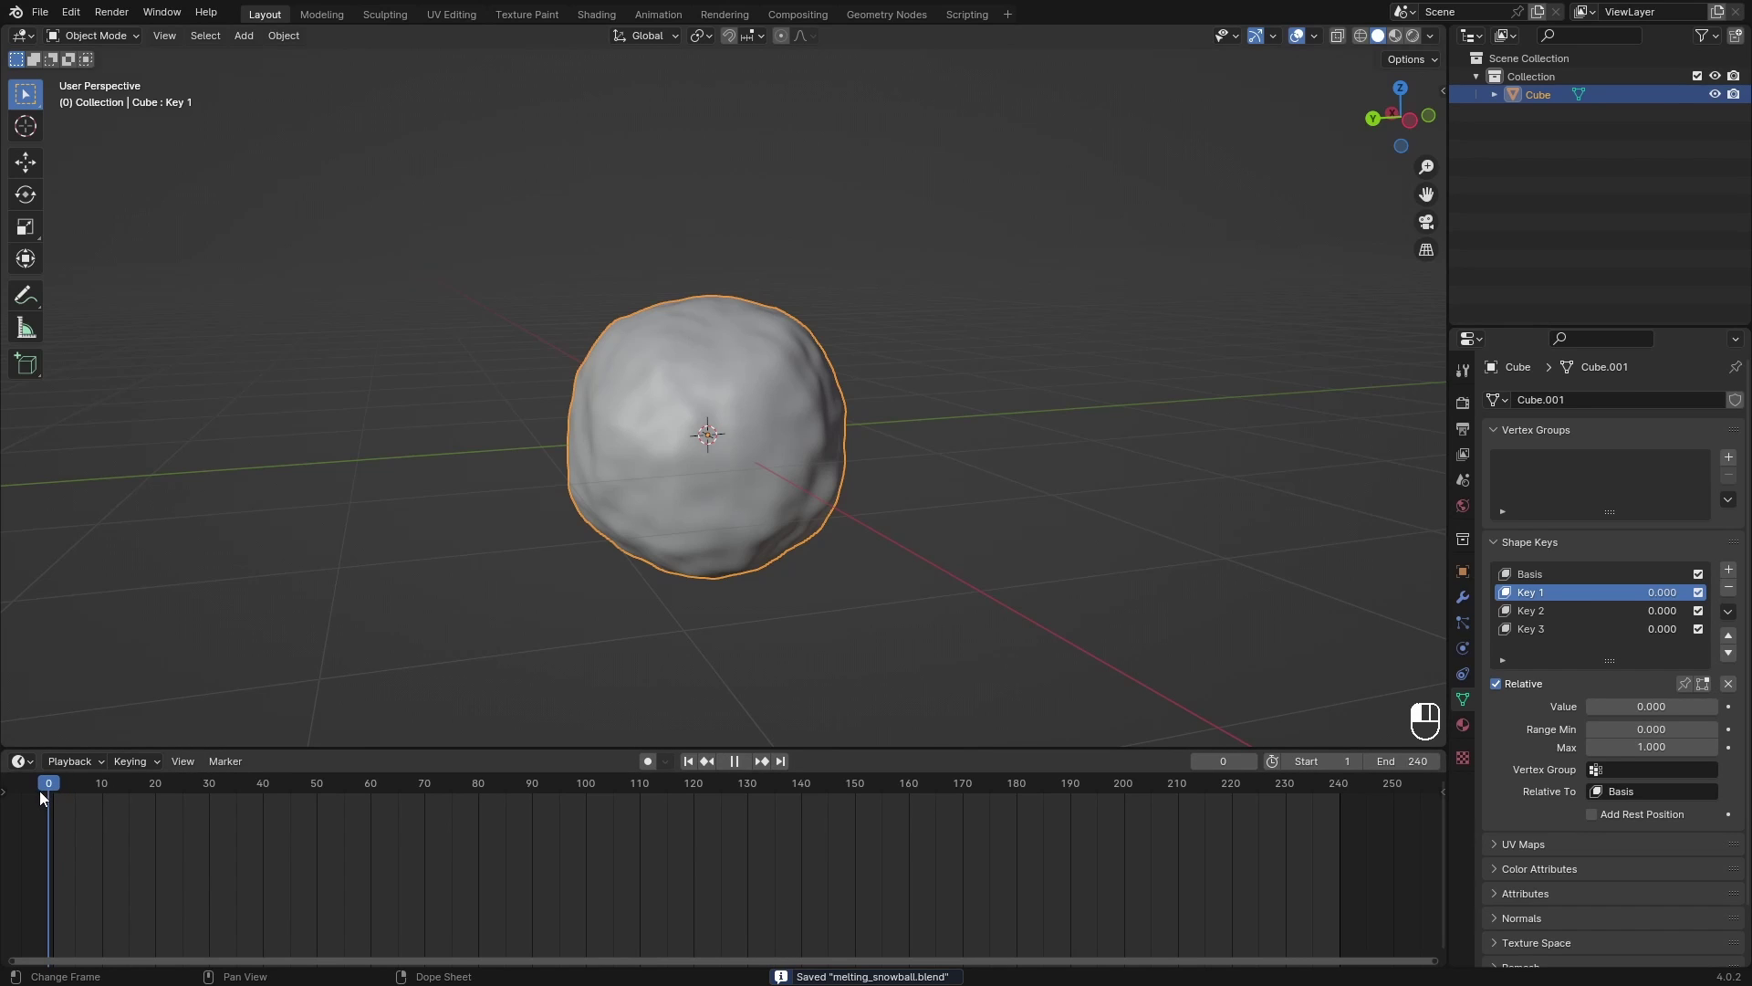
pyautogui.moveTo(562, 630); pyautogui.dragTo(577, 644, button='middle')
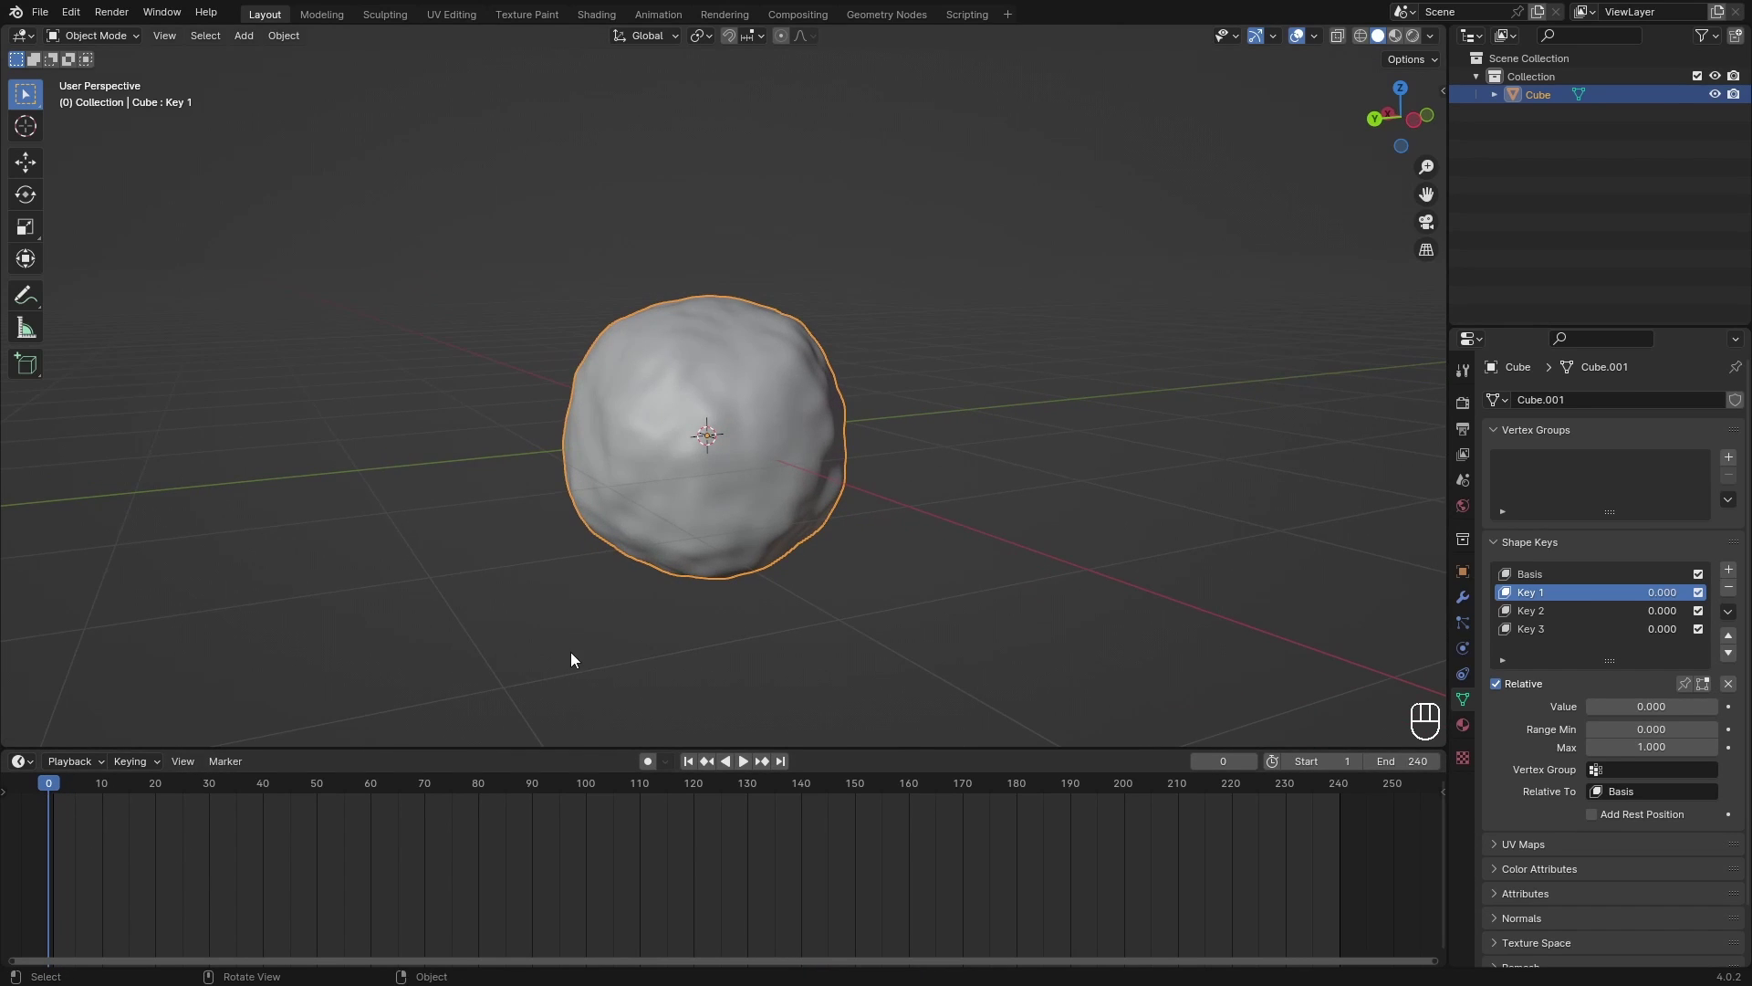
pyautogui.moveTo(48, 782); pyautogui.dragTo(47, 790)
pyautogui.scroll(3, 1022, 565)
pyautogui.scroll(-1, 995, 566)
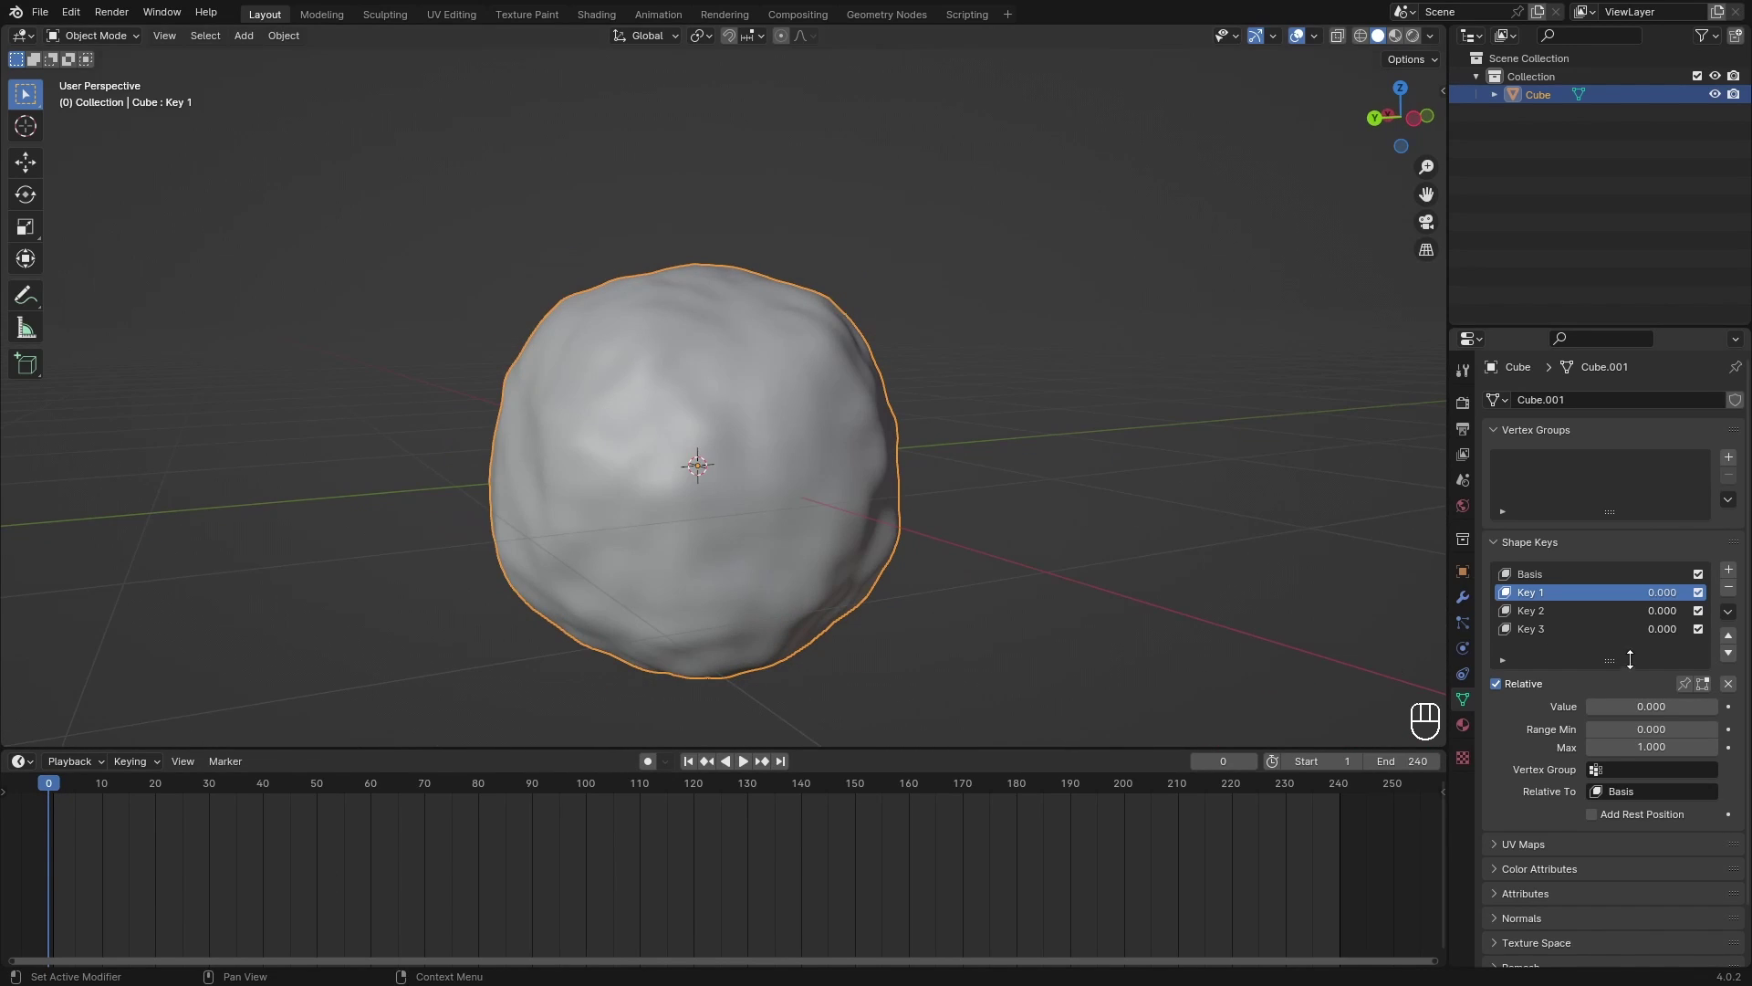
pyautogui.press('i')
pyautogui.click(1617, 611)
pyautogui.press('i')
pyautogui.click(1599, 629)
pyautogui.press('i')
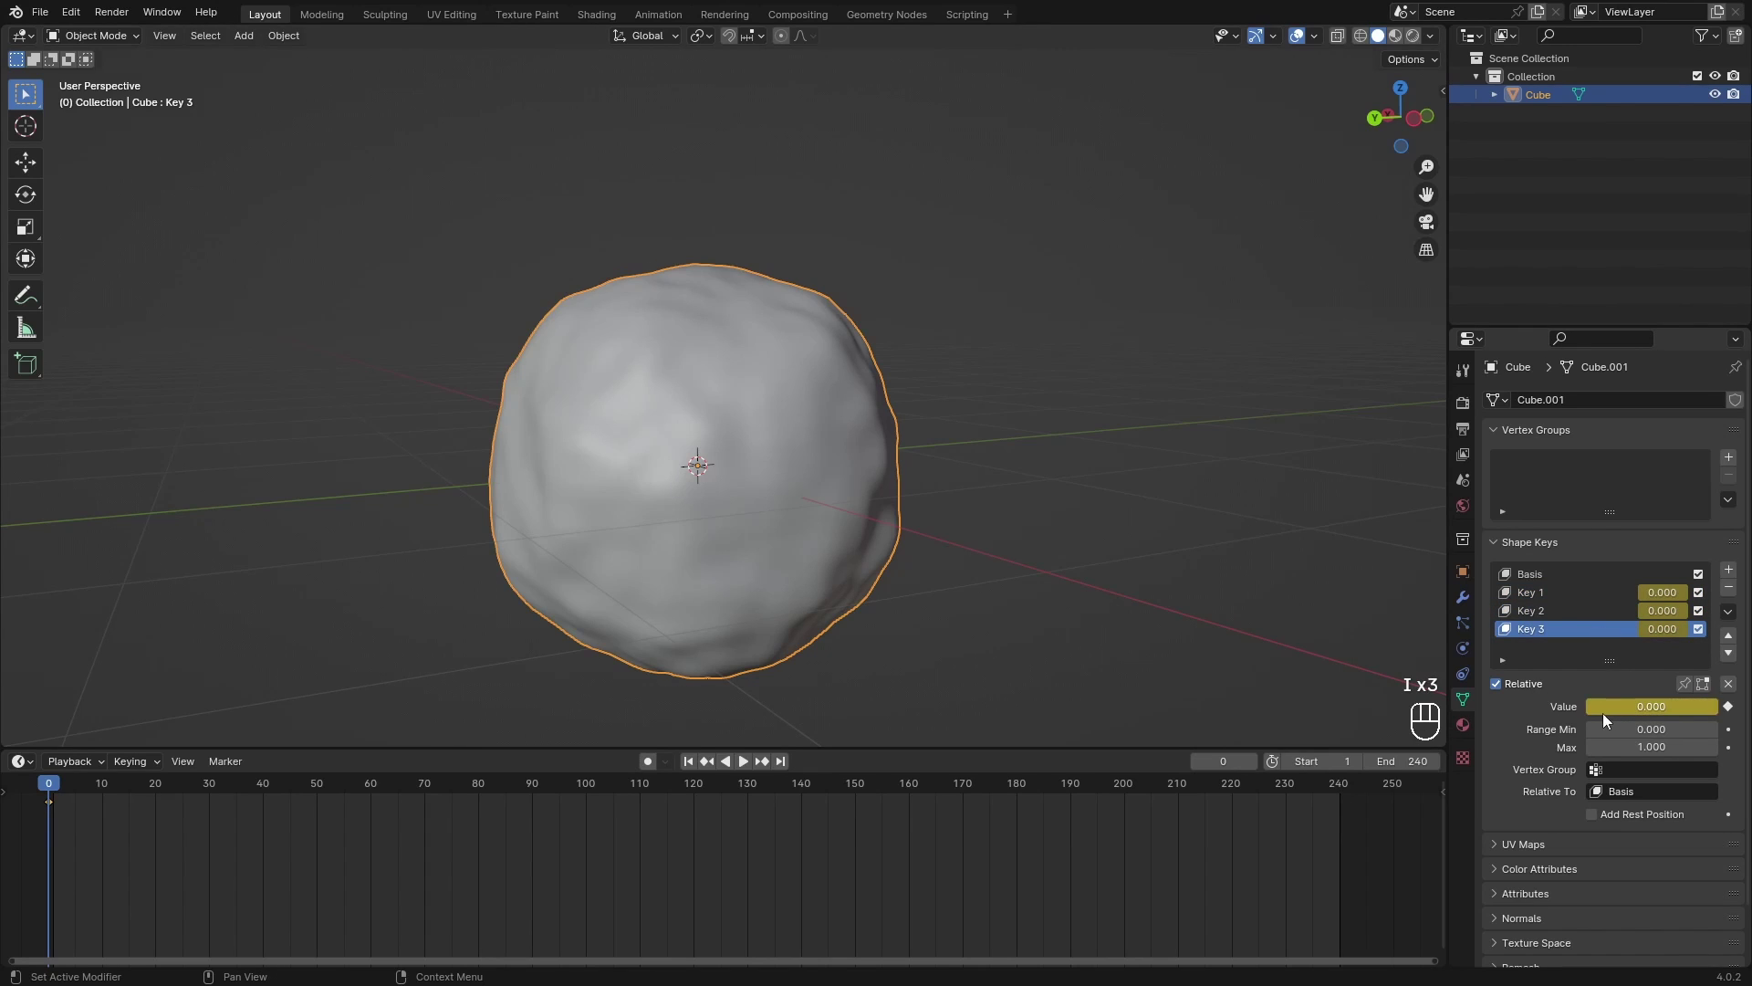
# Step: Set Key 1's value to 1.000 at frame 20 and keyframe it
pyautogui.click(1586, 593)
pyautogui.click(1583, 607)
pyautogui.click(1583, 627)
pyautogui.click(1585, 610)
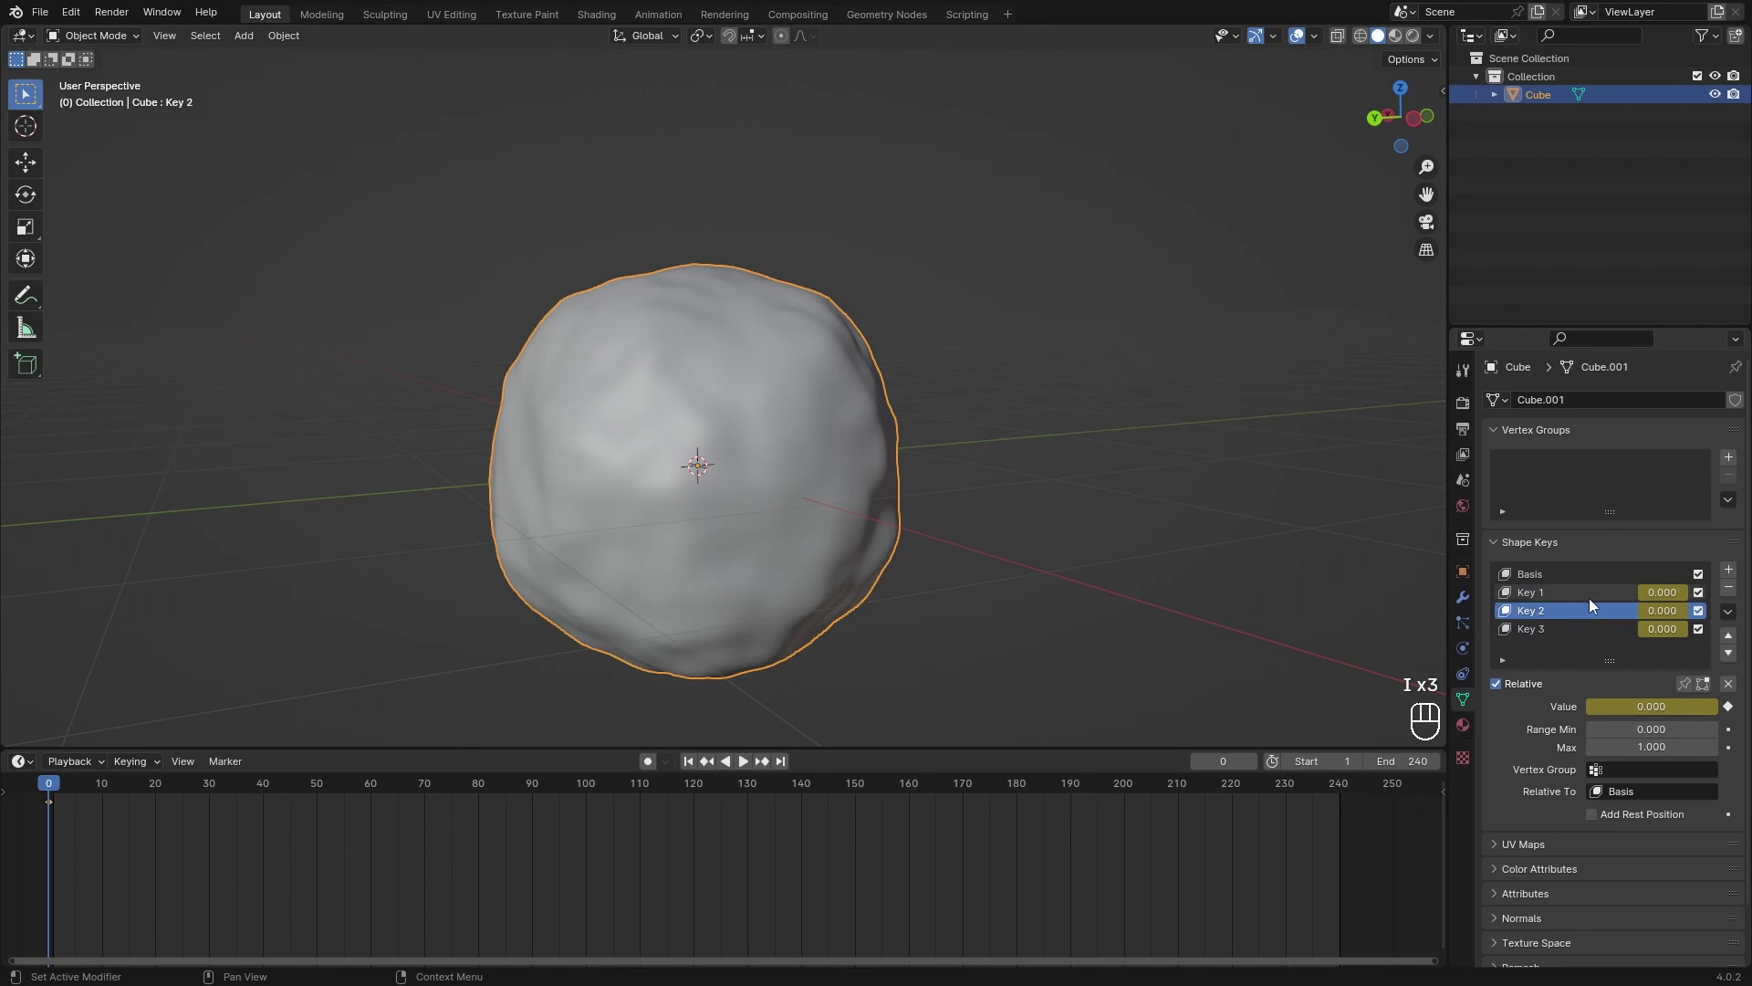
pyautogui.click(1588, 593)
pyautogui.moveTo(64, 791); pyautogui.dragTo(155, 790)
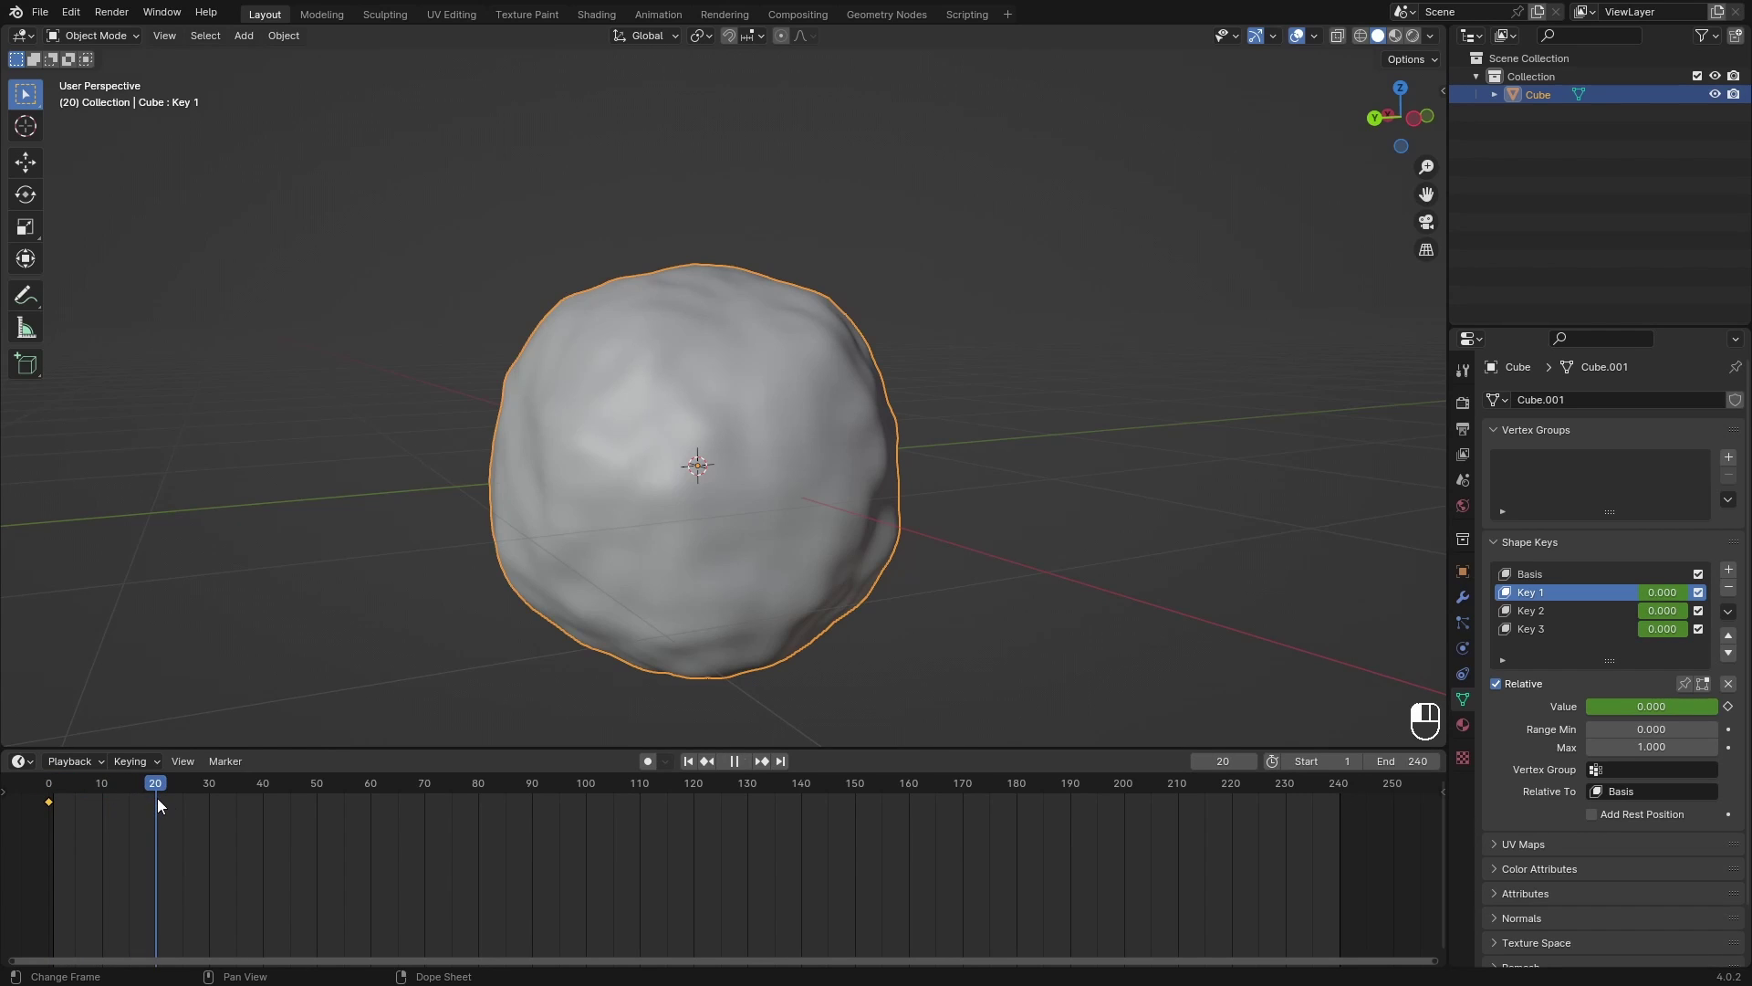
pyautogui.moveTo(1630, 708); pyautogui.dragTo(1724, 711)
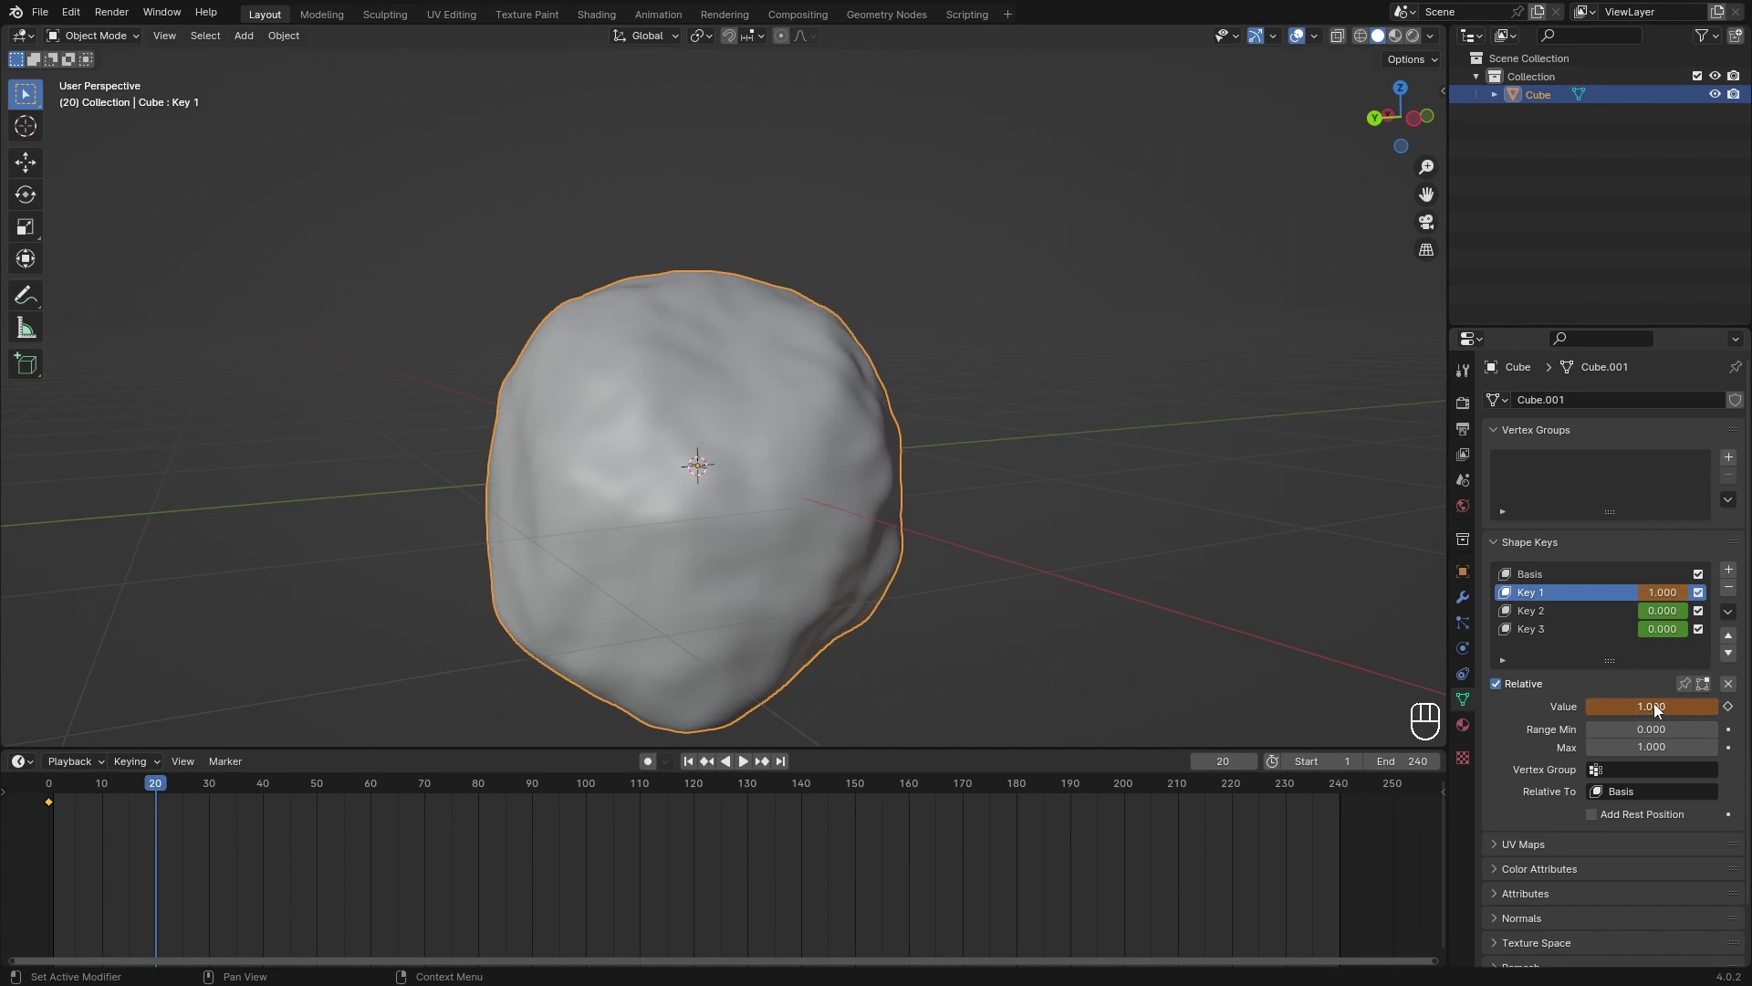
pyautogui.press('i')
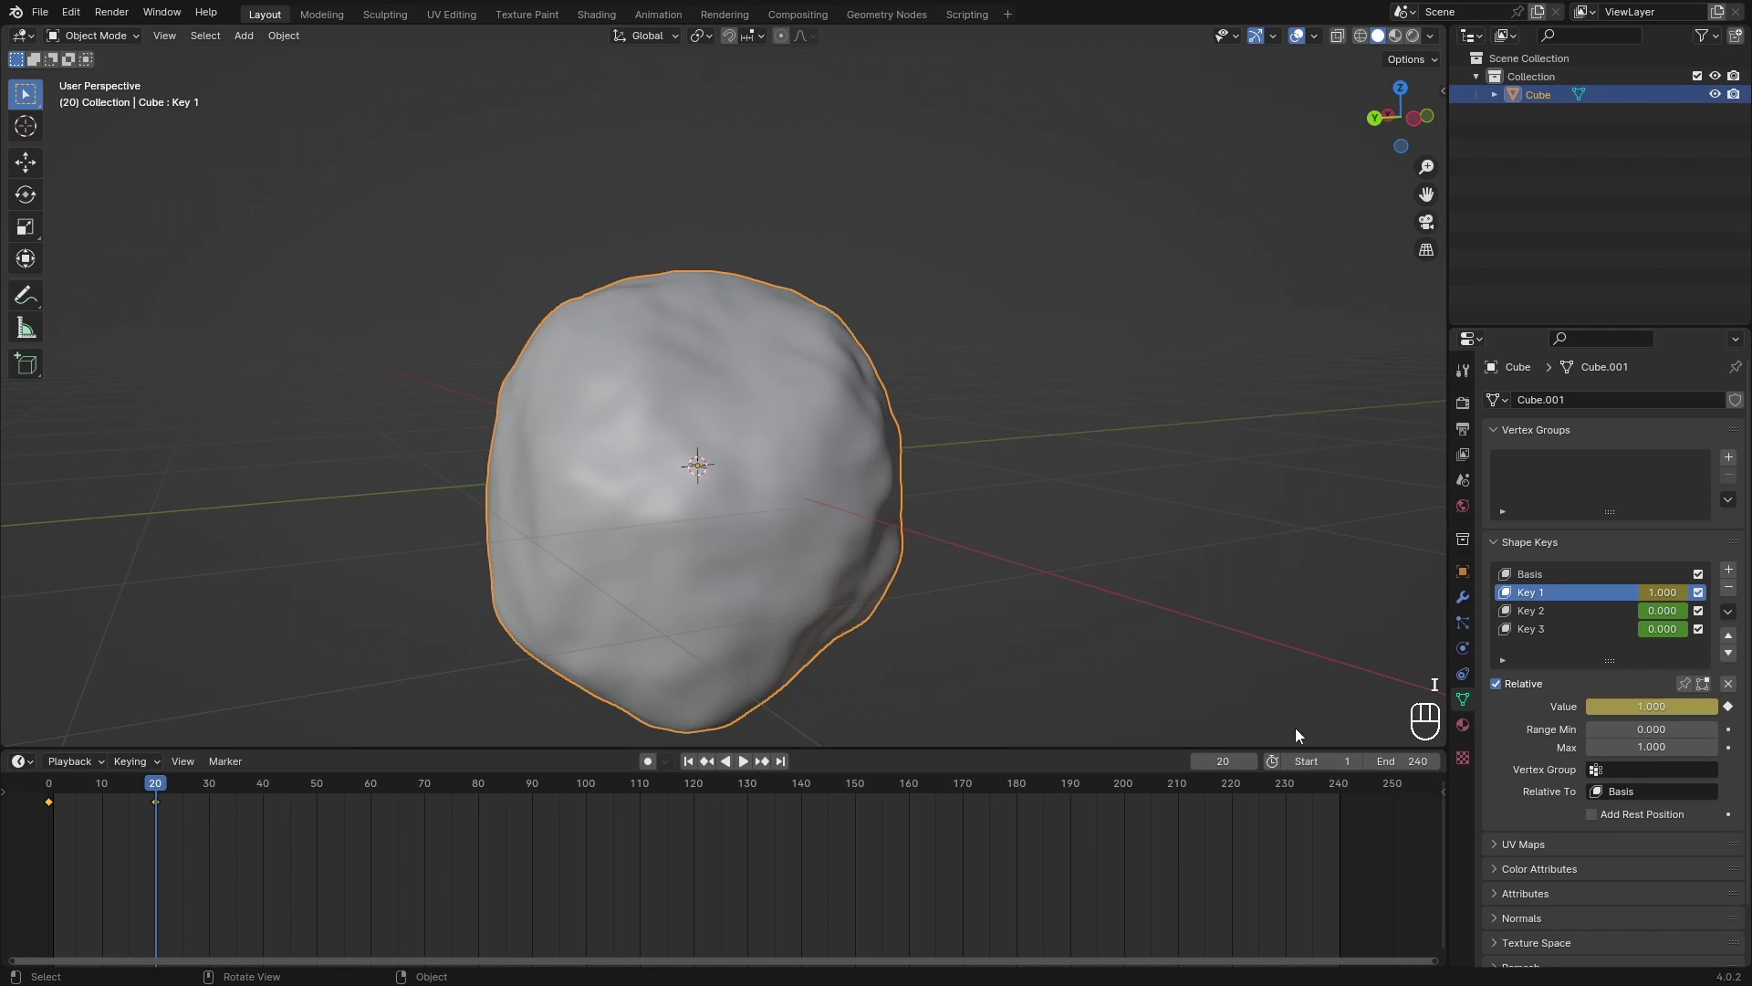
# Step: Scrub from frame 20 back to frame 1 to review Key 1's animation
pyautogui.moveTo(650, 613)
pyautogui.mouseDown(button='middle')
pyautogui.moveTo(871, 528)
pyautogui.moveTo(677, 604)
pyautogui.mouseUp(button='middle')
pyautogui.scroll(-3, 872, 528)
pyautogui.moveTo(112, 787); pyautogui.dragTo(53, 795)
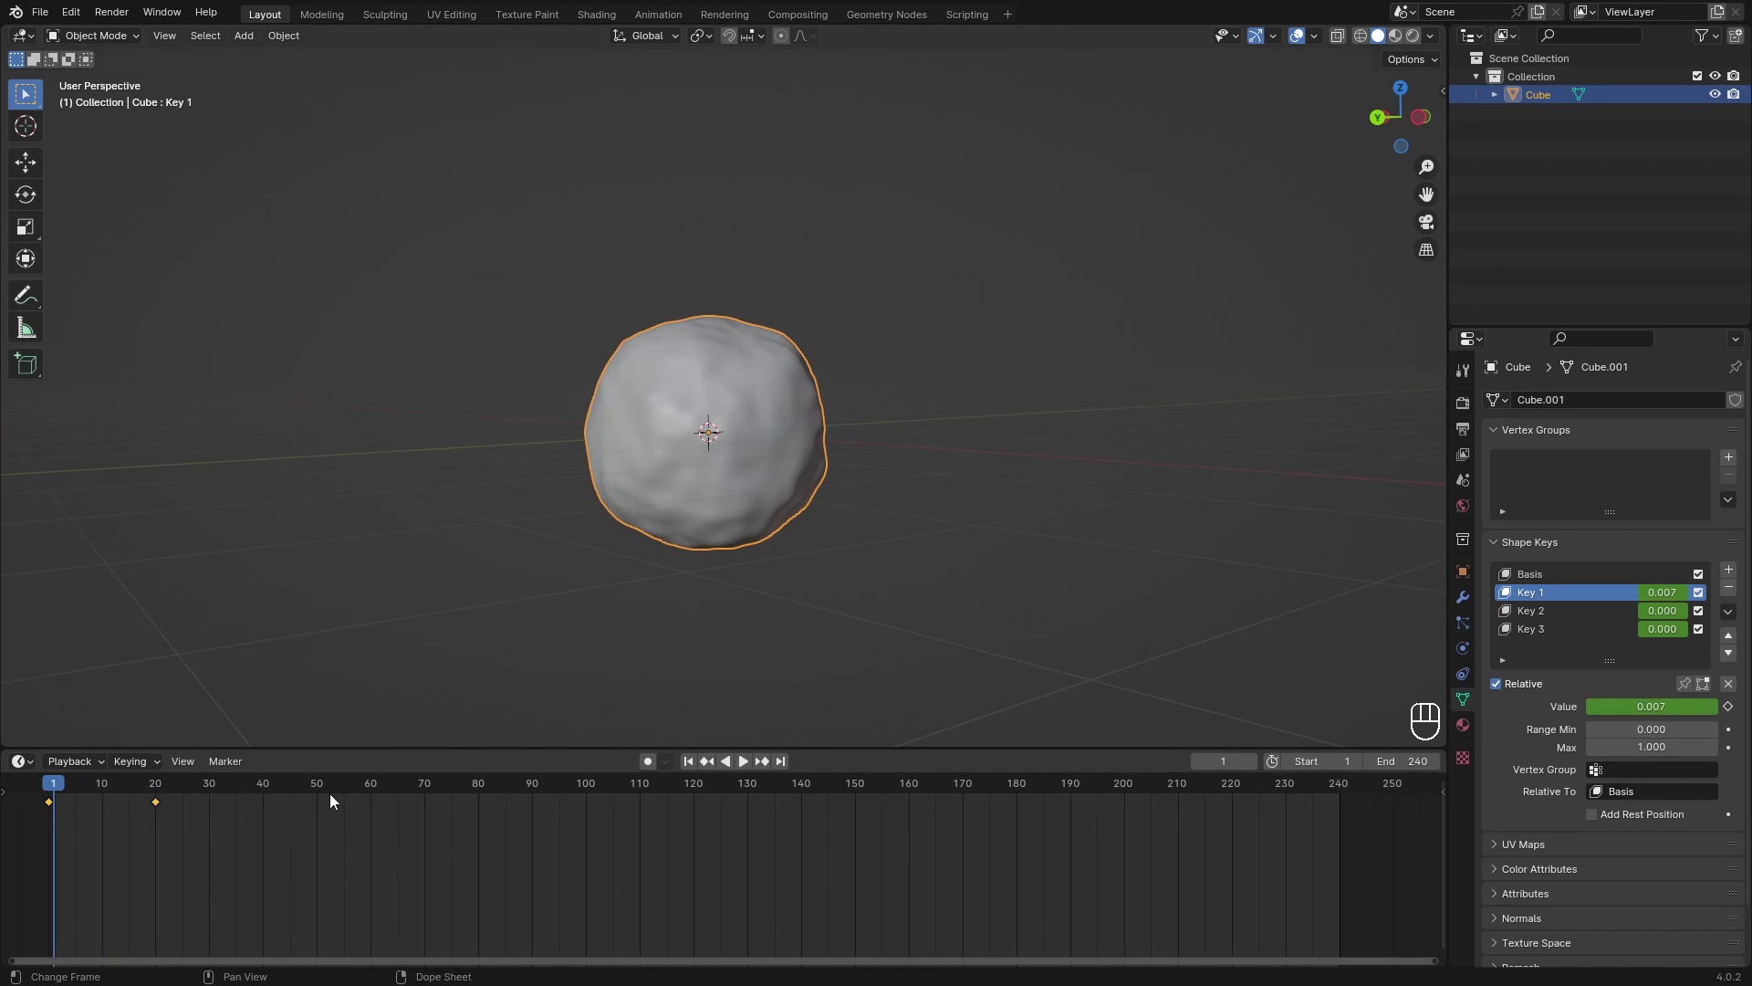
# Step: Move Key 1's keyframe at frame 20 to frame 10 and return the playhead to frame 0
pyautogui.press('space')
pyautogui.press('space')
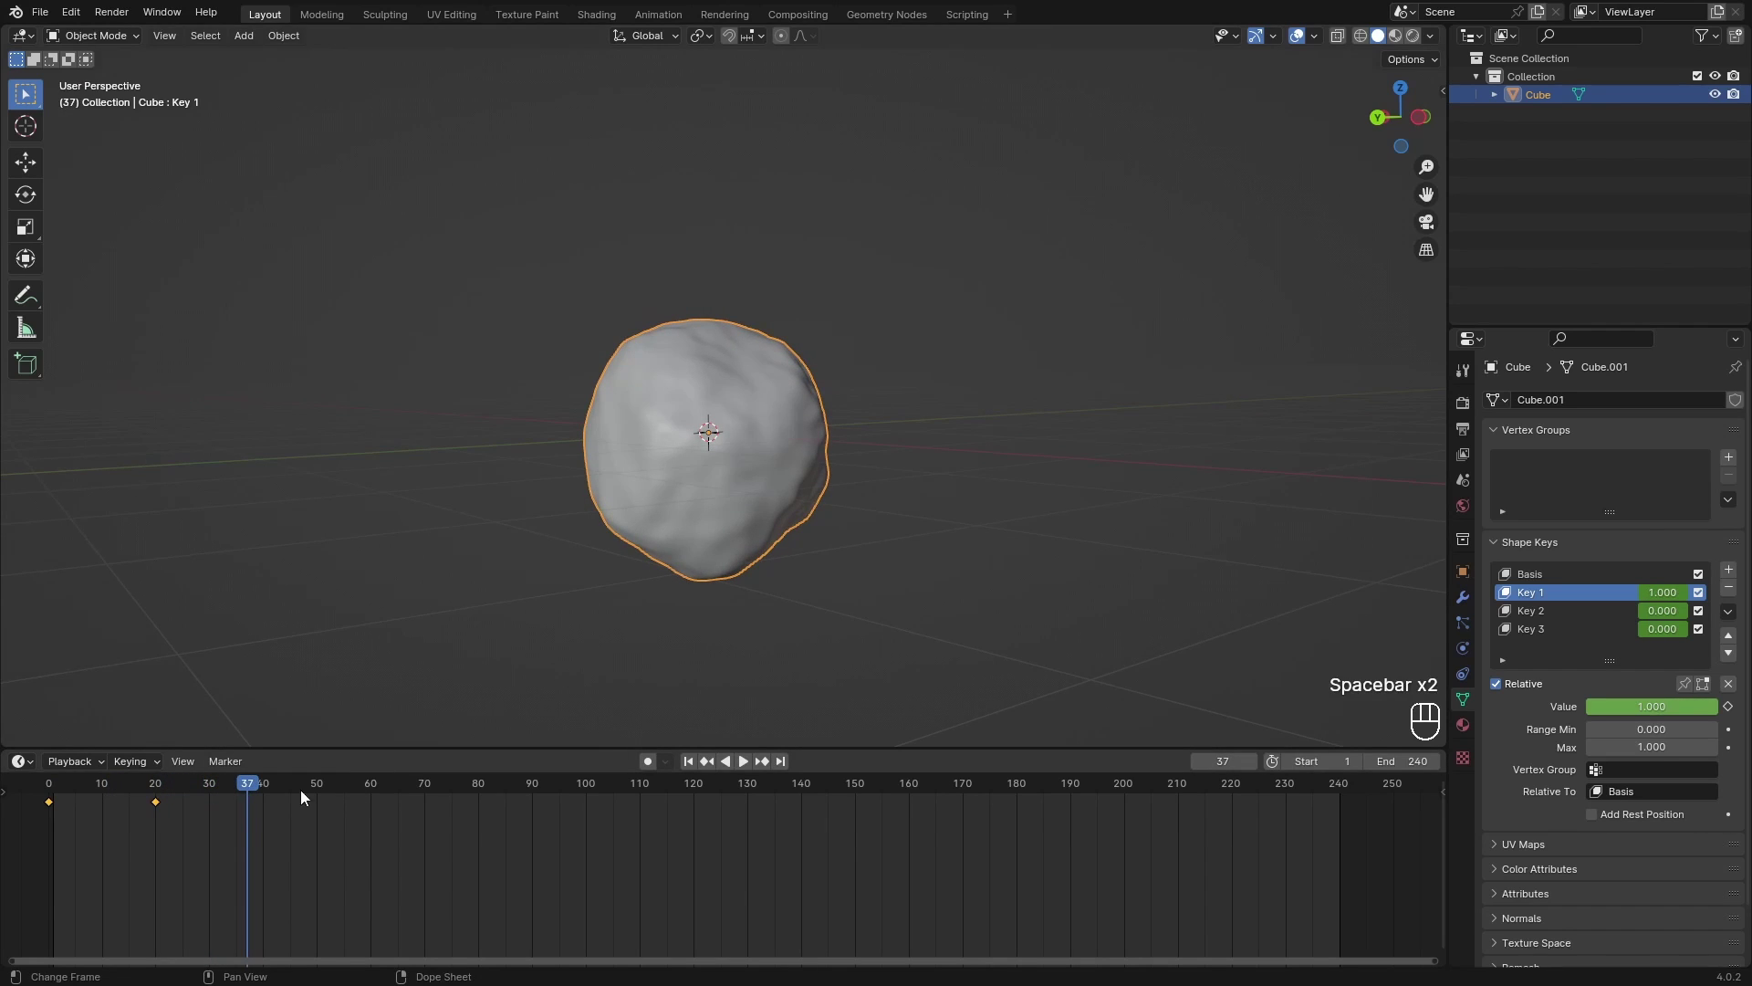
pyautogui.click(263, 783)
pyautogui.moveTo(280, 838); pyautogui.dragTo(127, 801)
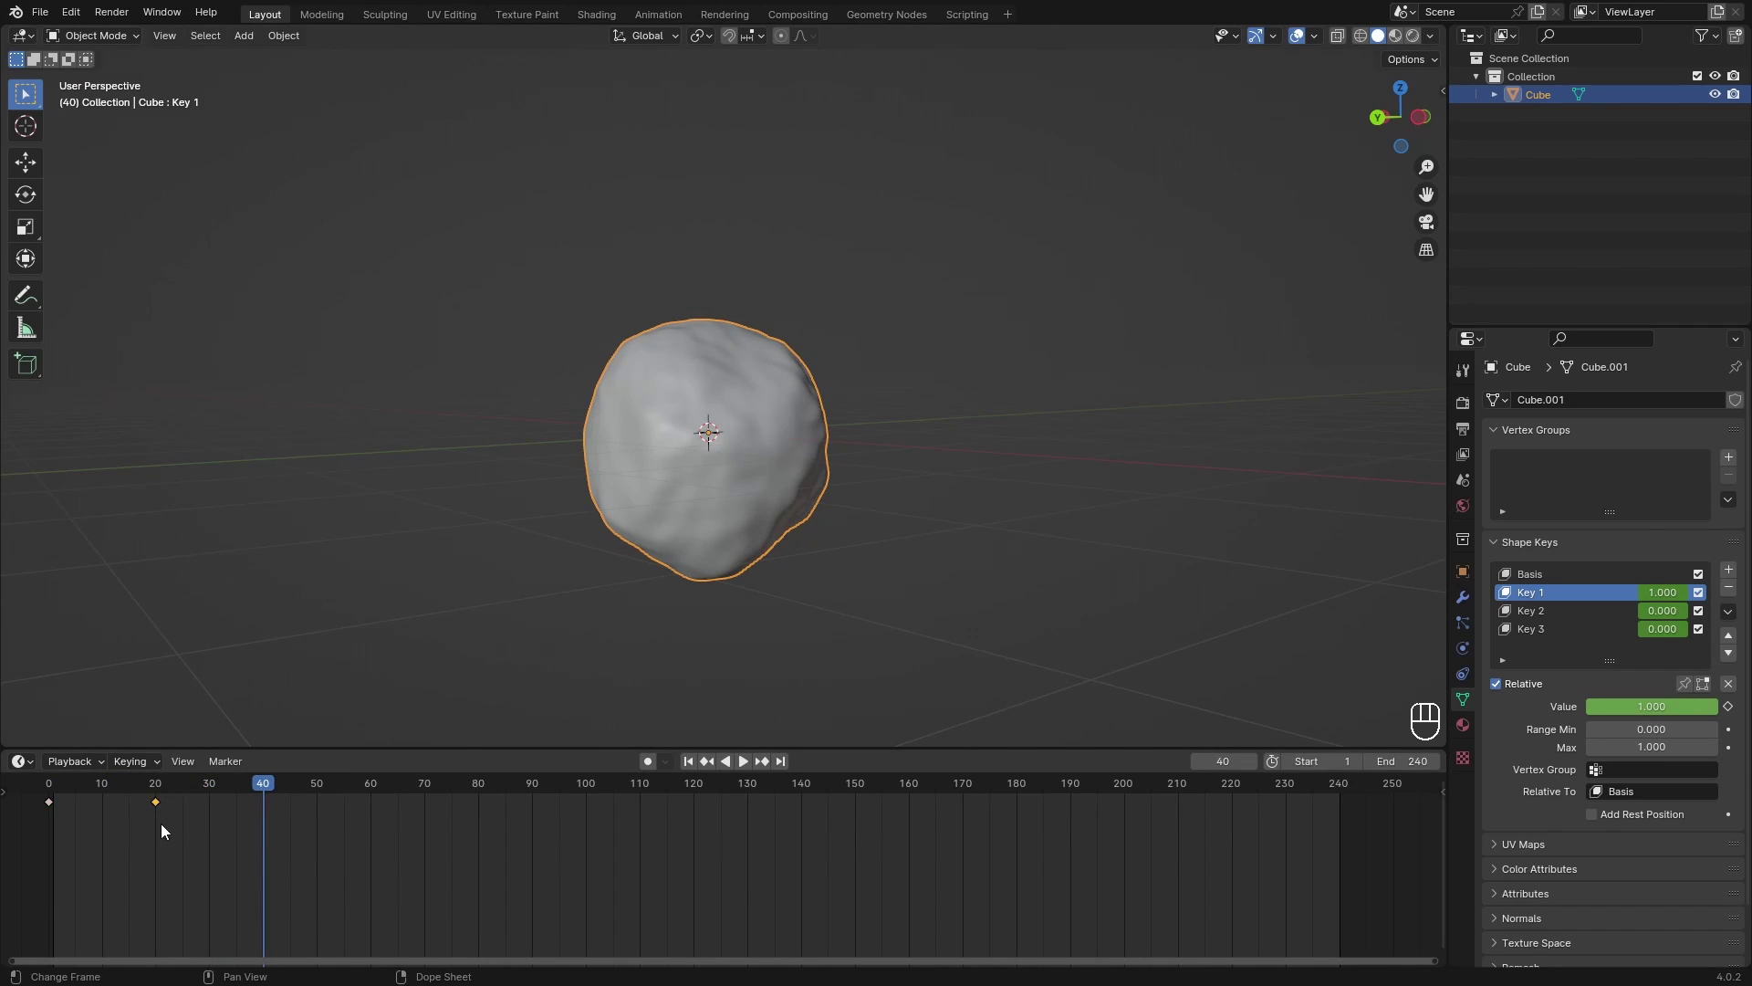
pyautogui.moveTo(237, 832); pyautogui.dragTo(138, 801)
pyautogui.moveTo(155, 810); pyautogui.dragTo(205, 810, button='middle')
pyautogui.moveTo(205, 810); pyautogui.dragTo(152, 912)
pyautogui.moveTo(154, 780); pyautogui.dragTo(96, 800)
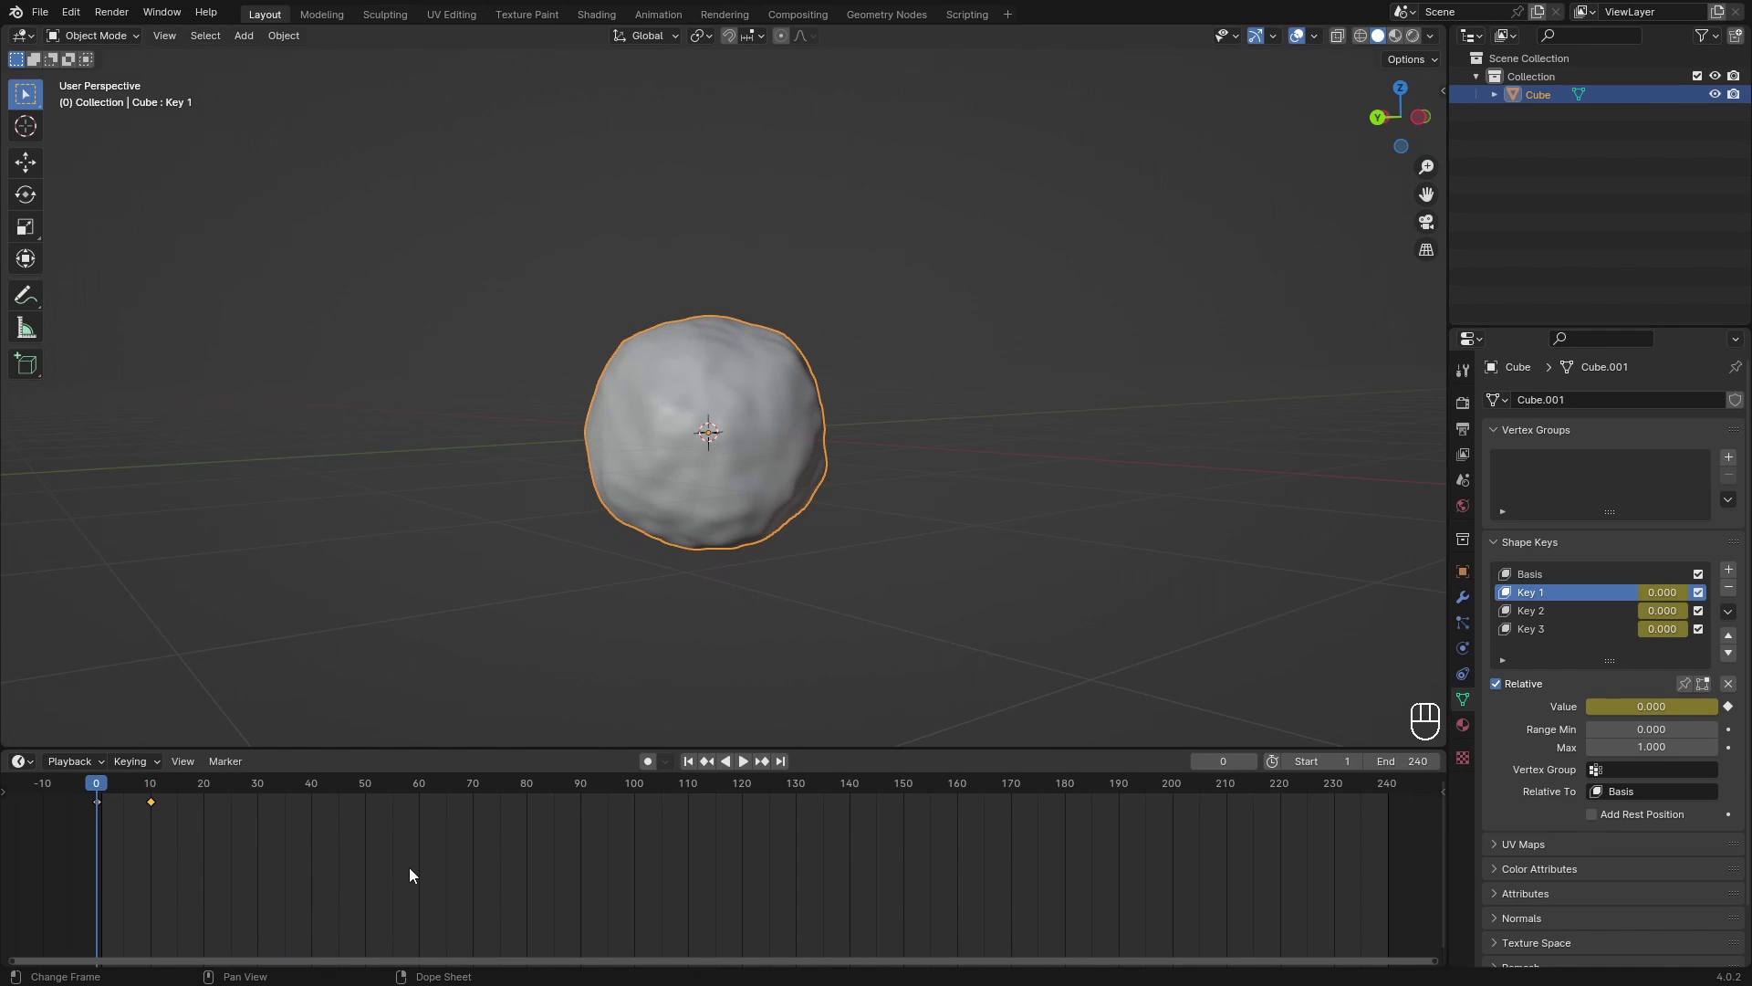
# Step: Play the start of the animation to check Key 1's new timing
pyautogui.press('space')
pyautogui.press('space')
pyautogui.click(107, 826)
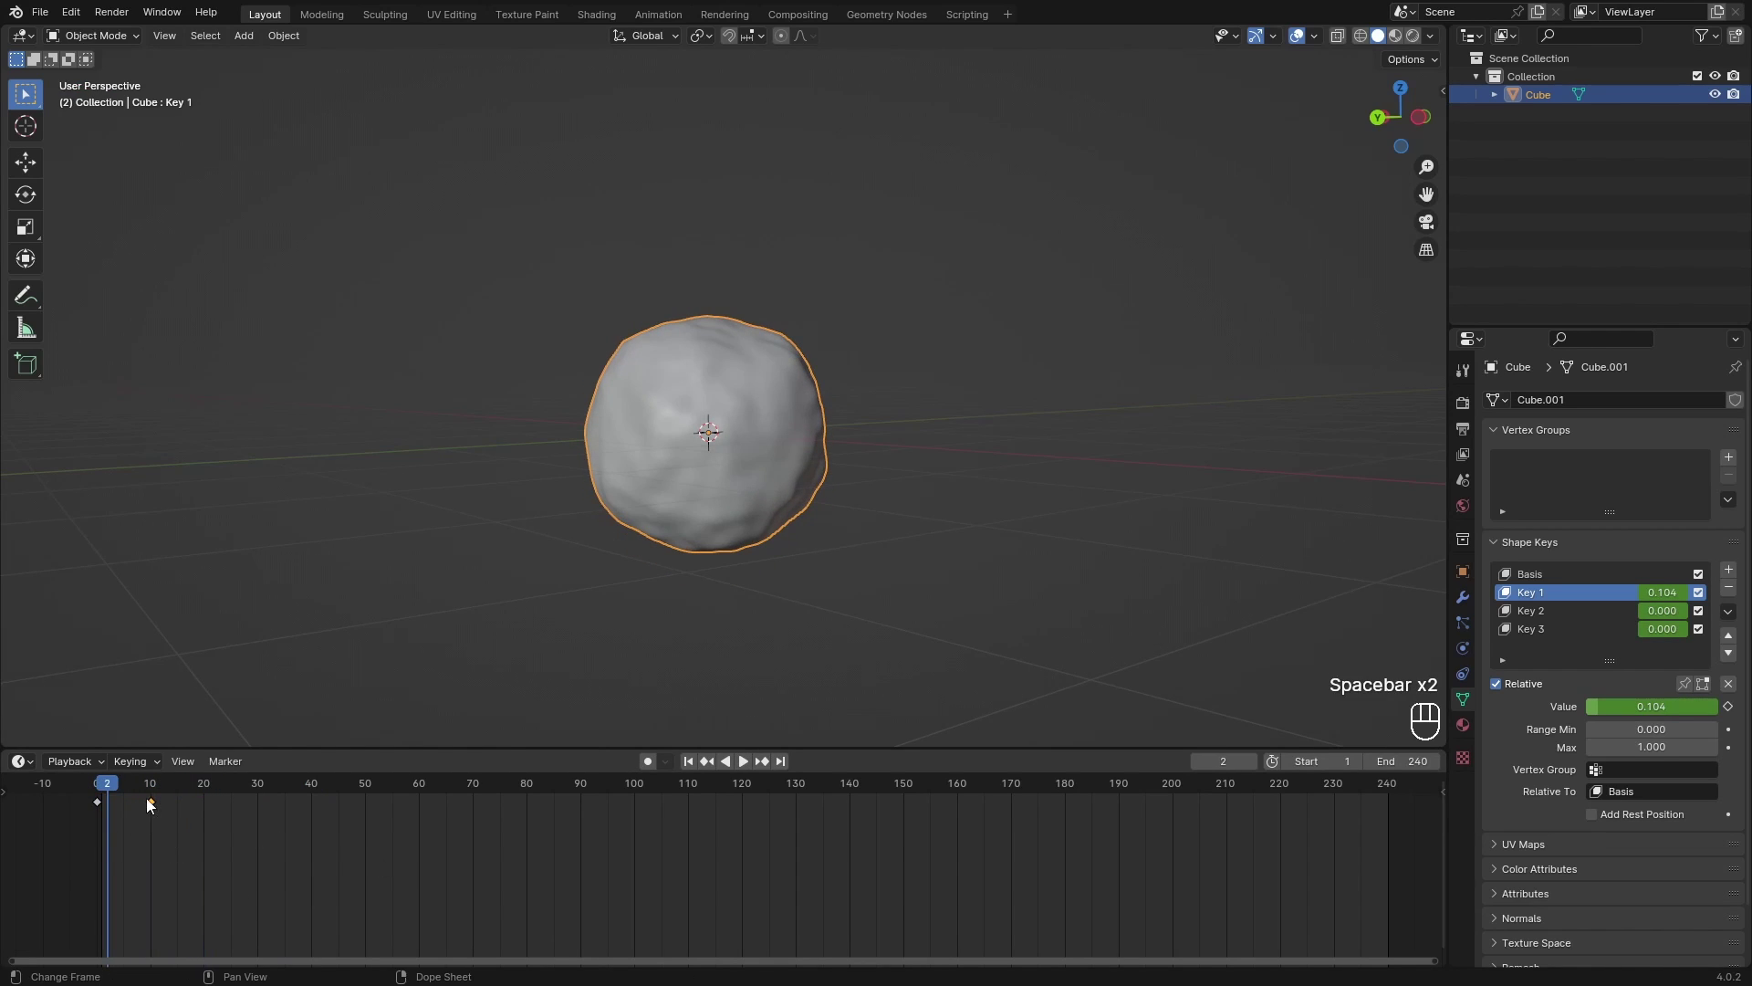
pyautogui.press('g')
pyautogui.click(156, 827)
# Step: Set Key 2's value to 1.000 at frame 20 and keyframe it
pyautogui.click(204, 822)
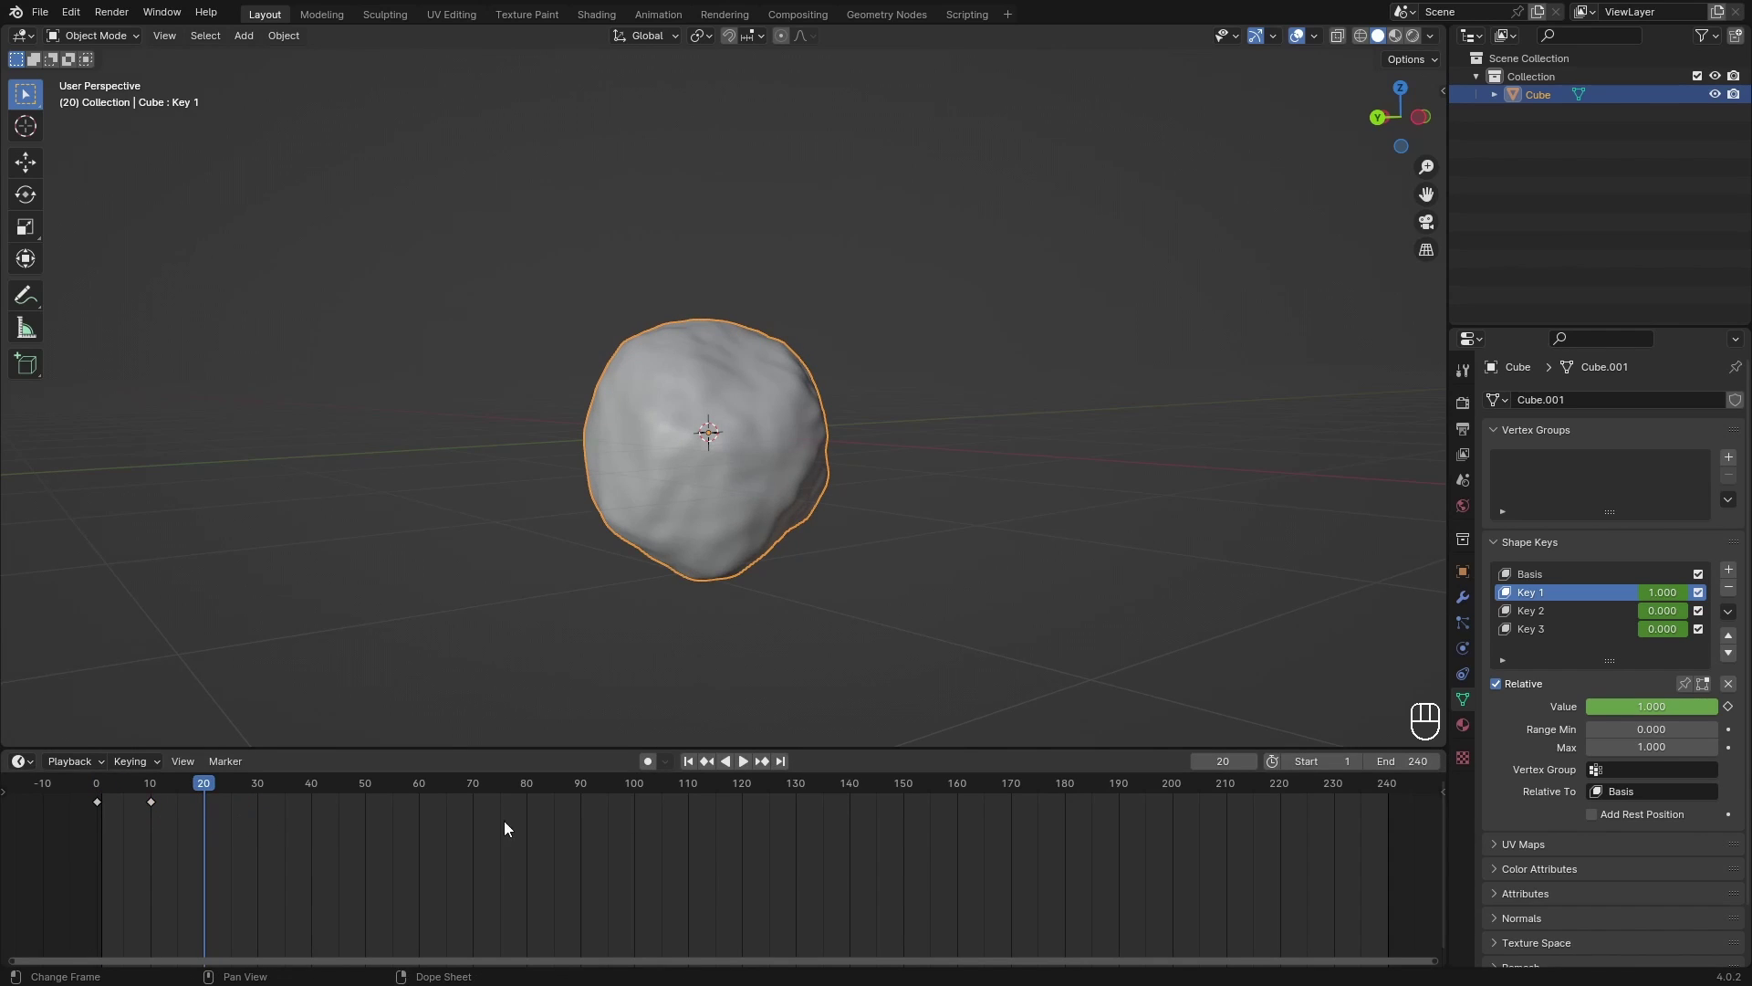
pyautogui.click(1581, 612)
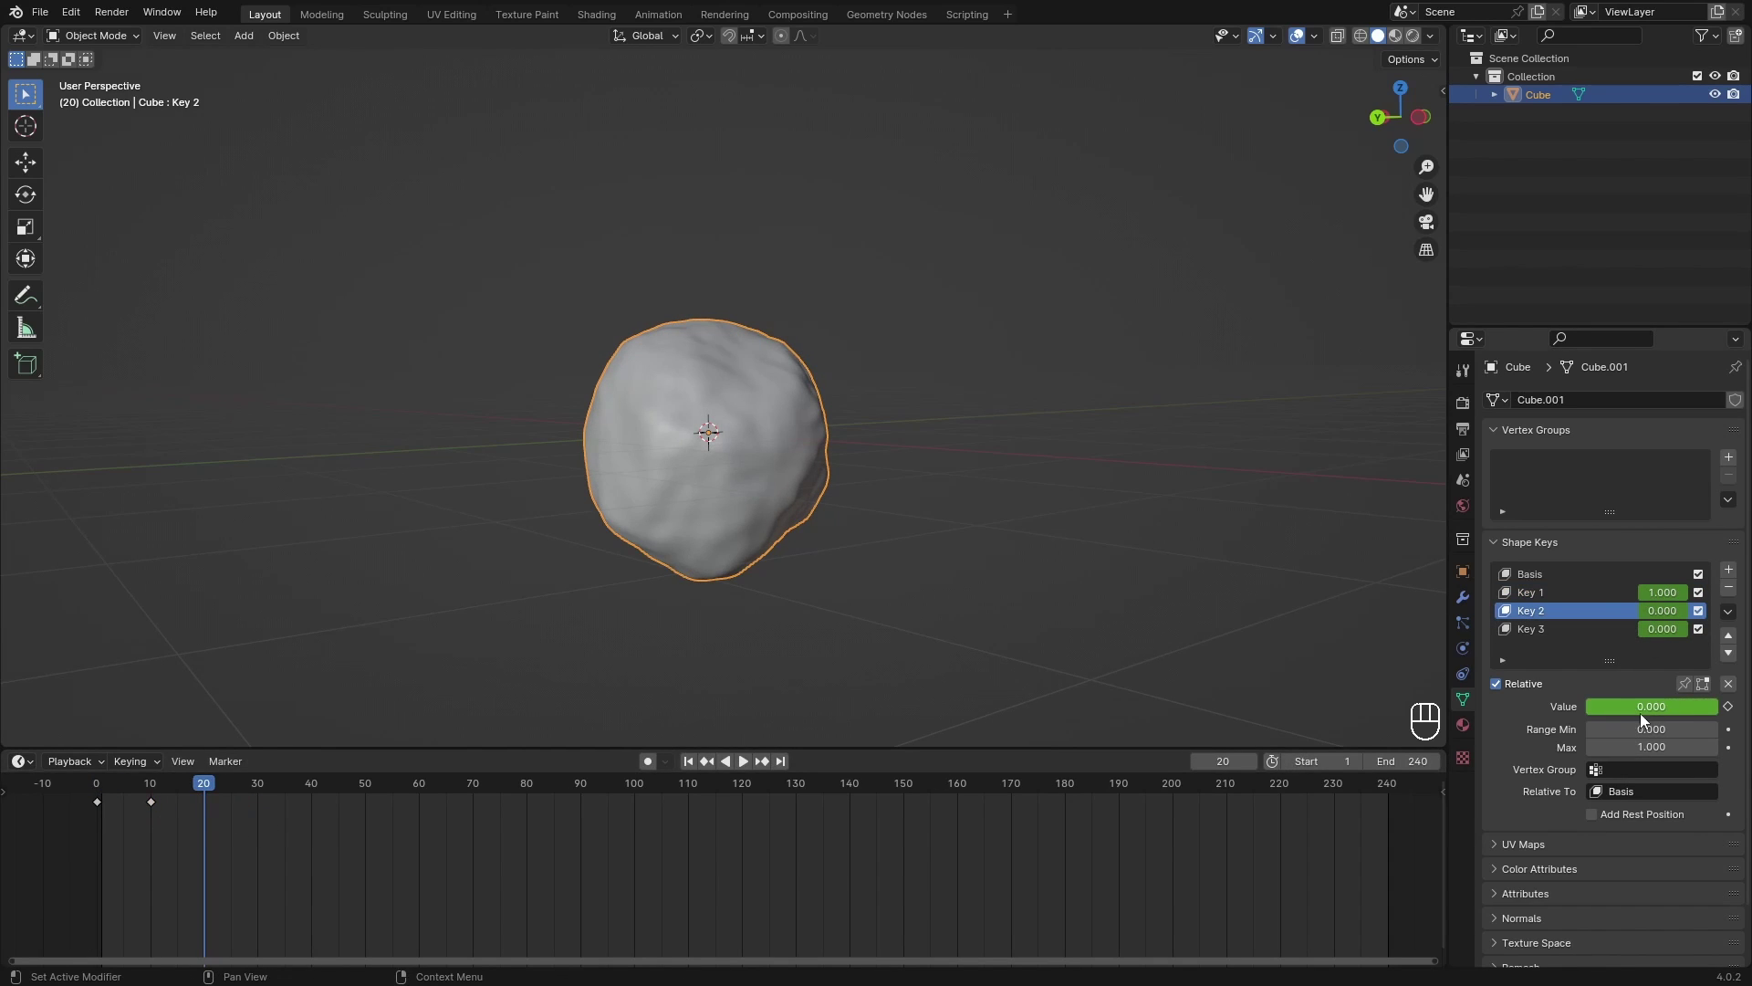
pyautogui.moveTo(1640, 712); pyautogui.dragTo(1716, 706)
pyautogui.press('i')
# Step: Keyframe Key 3's value at 1.000 on frame 30, and save the file
pyautogui.moveTo(219, 796); pyautogui.dragTo(258, 796)
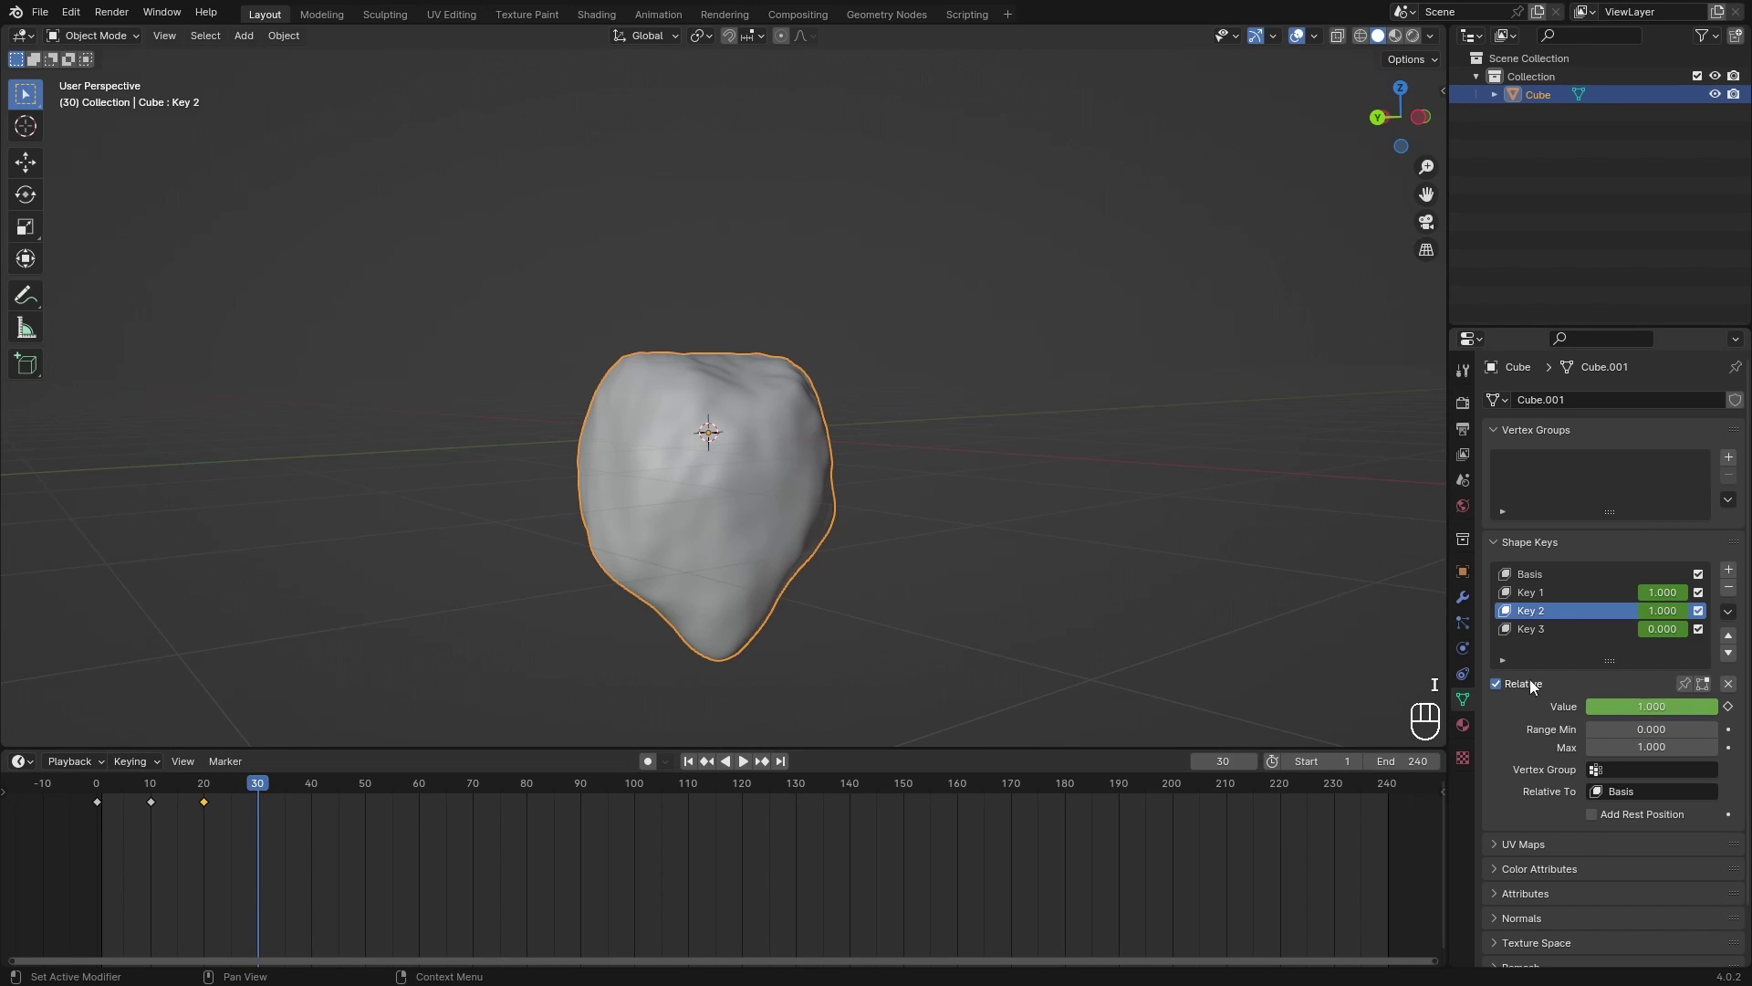
pyautogui.click(1588, 631)
pyautogui.moveTo(1629, 709); pyautogui.dragTo(1716, 708)
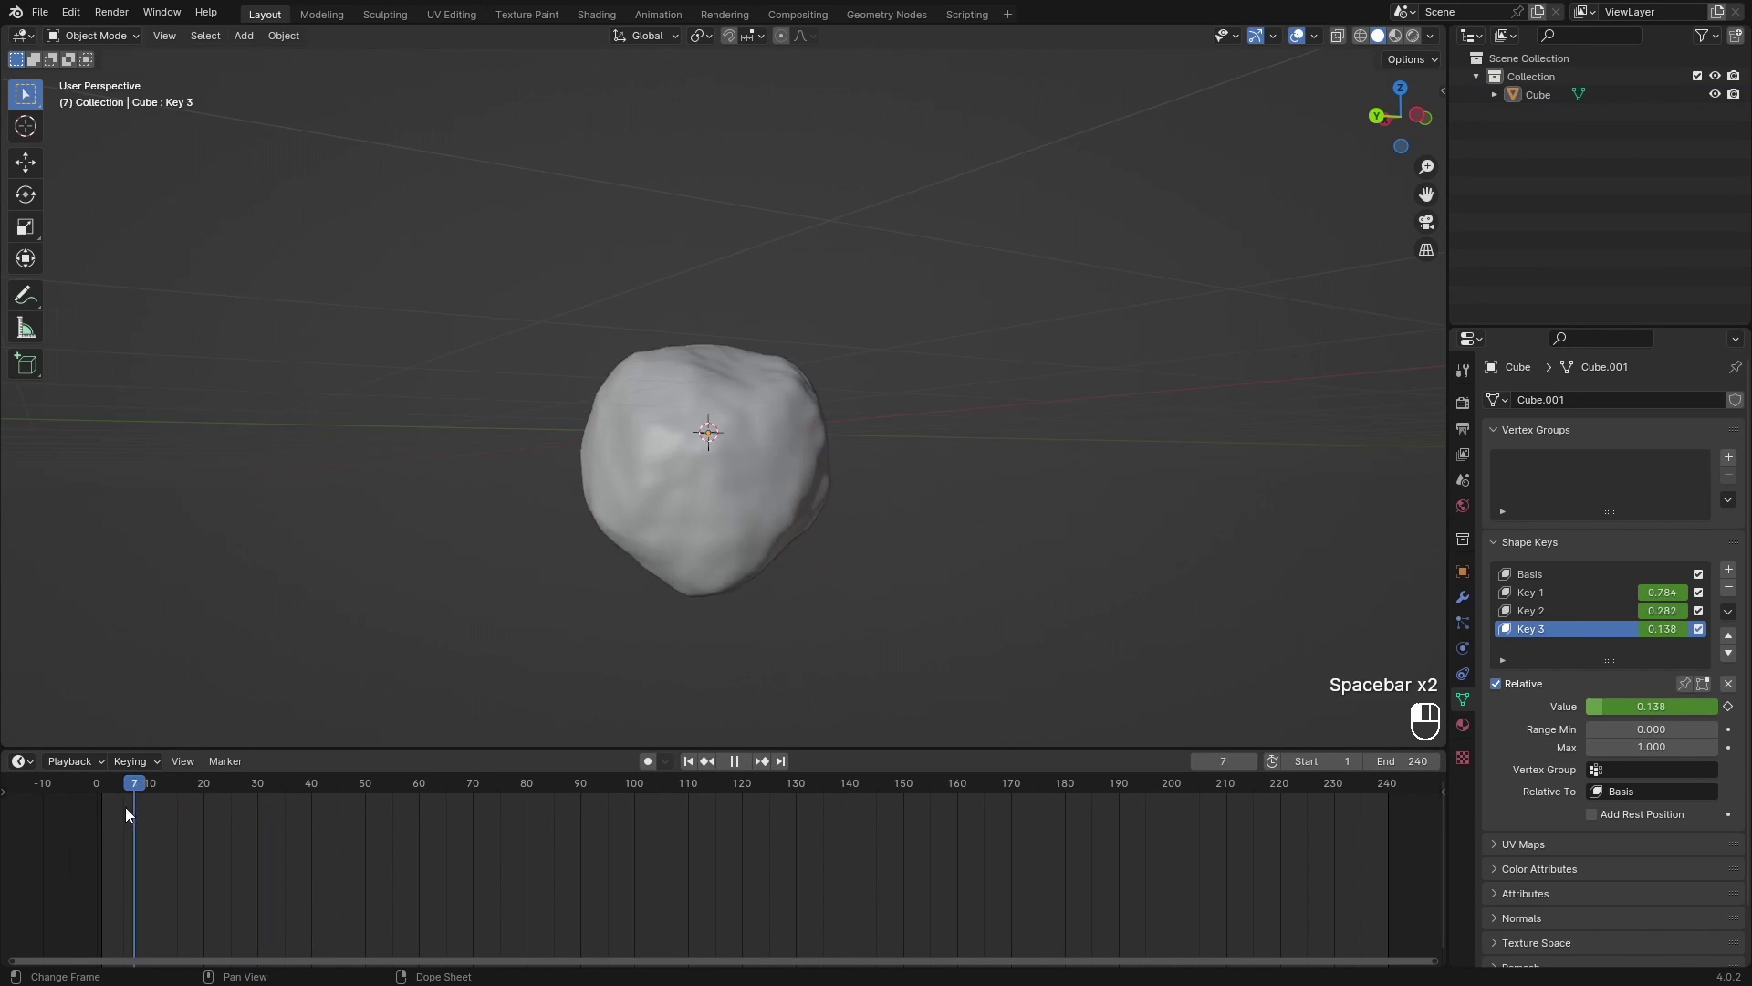
pyautogui.moveTo(125, 813); pyautogui.dragTo(160, 827)
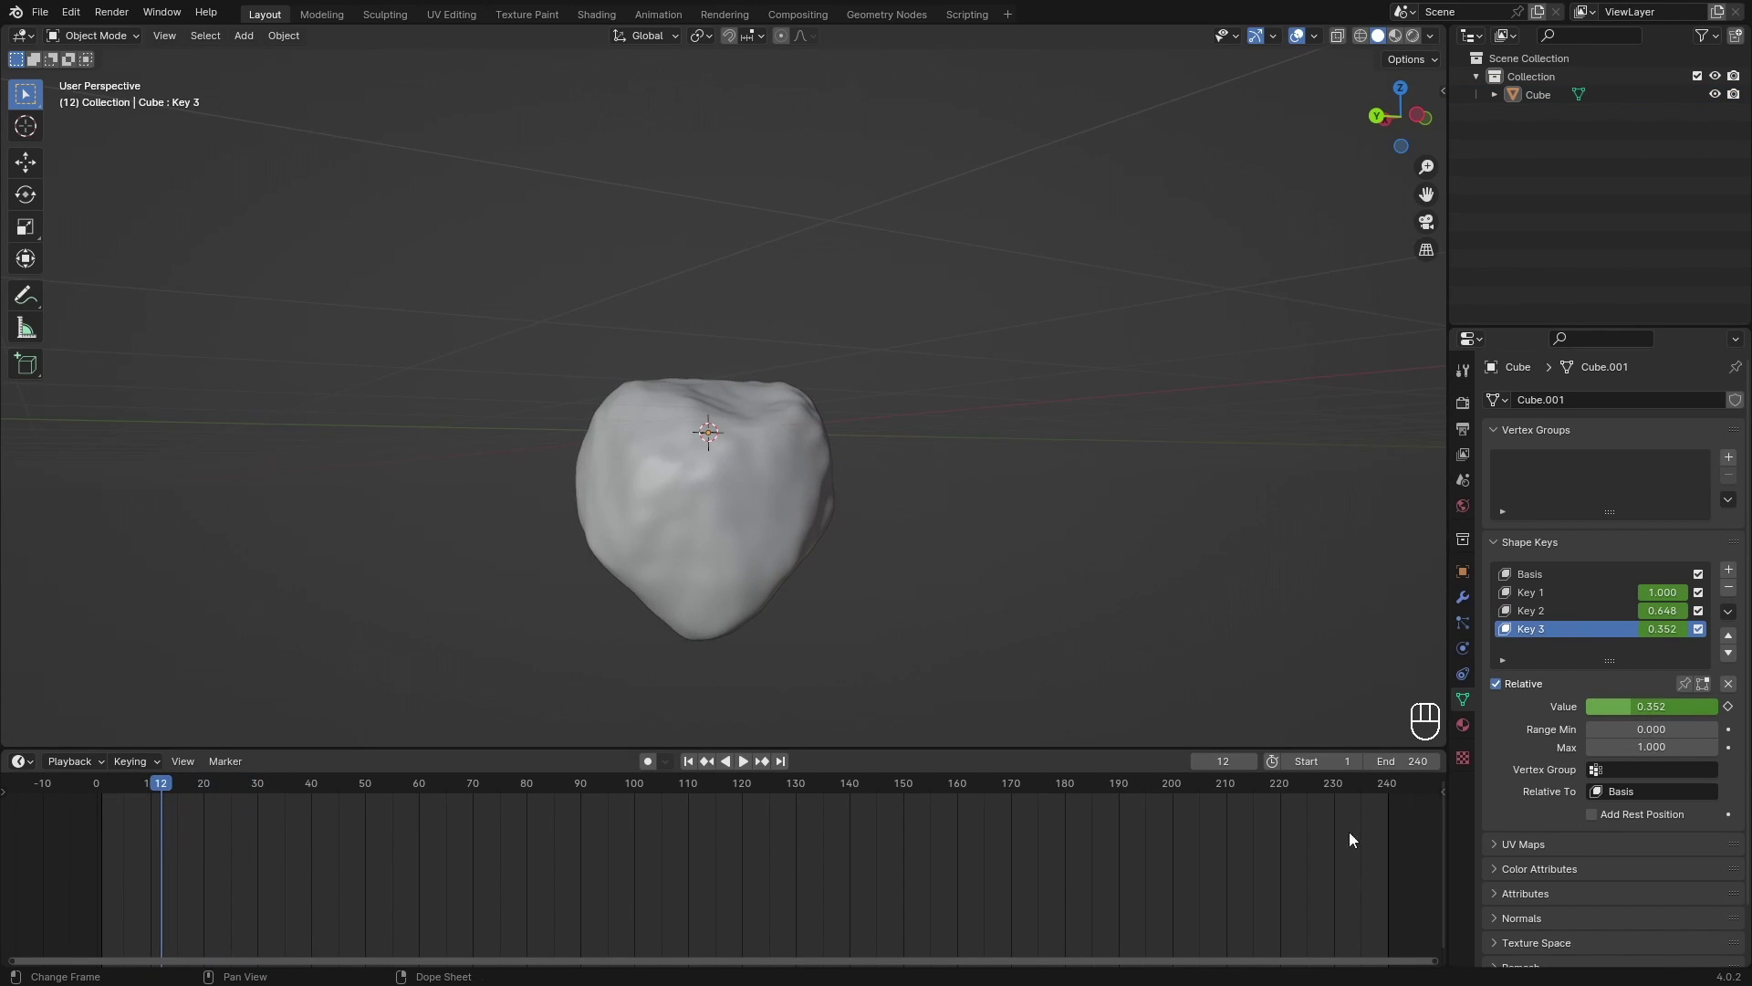
pyautogui.hotkey('ctrl', 's')
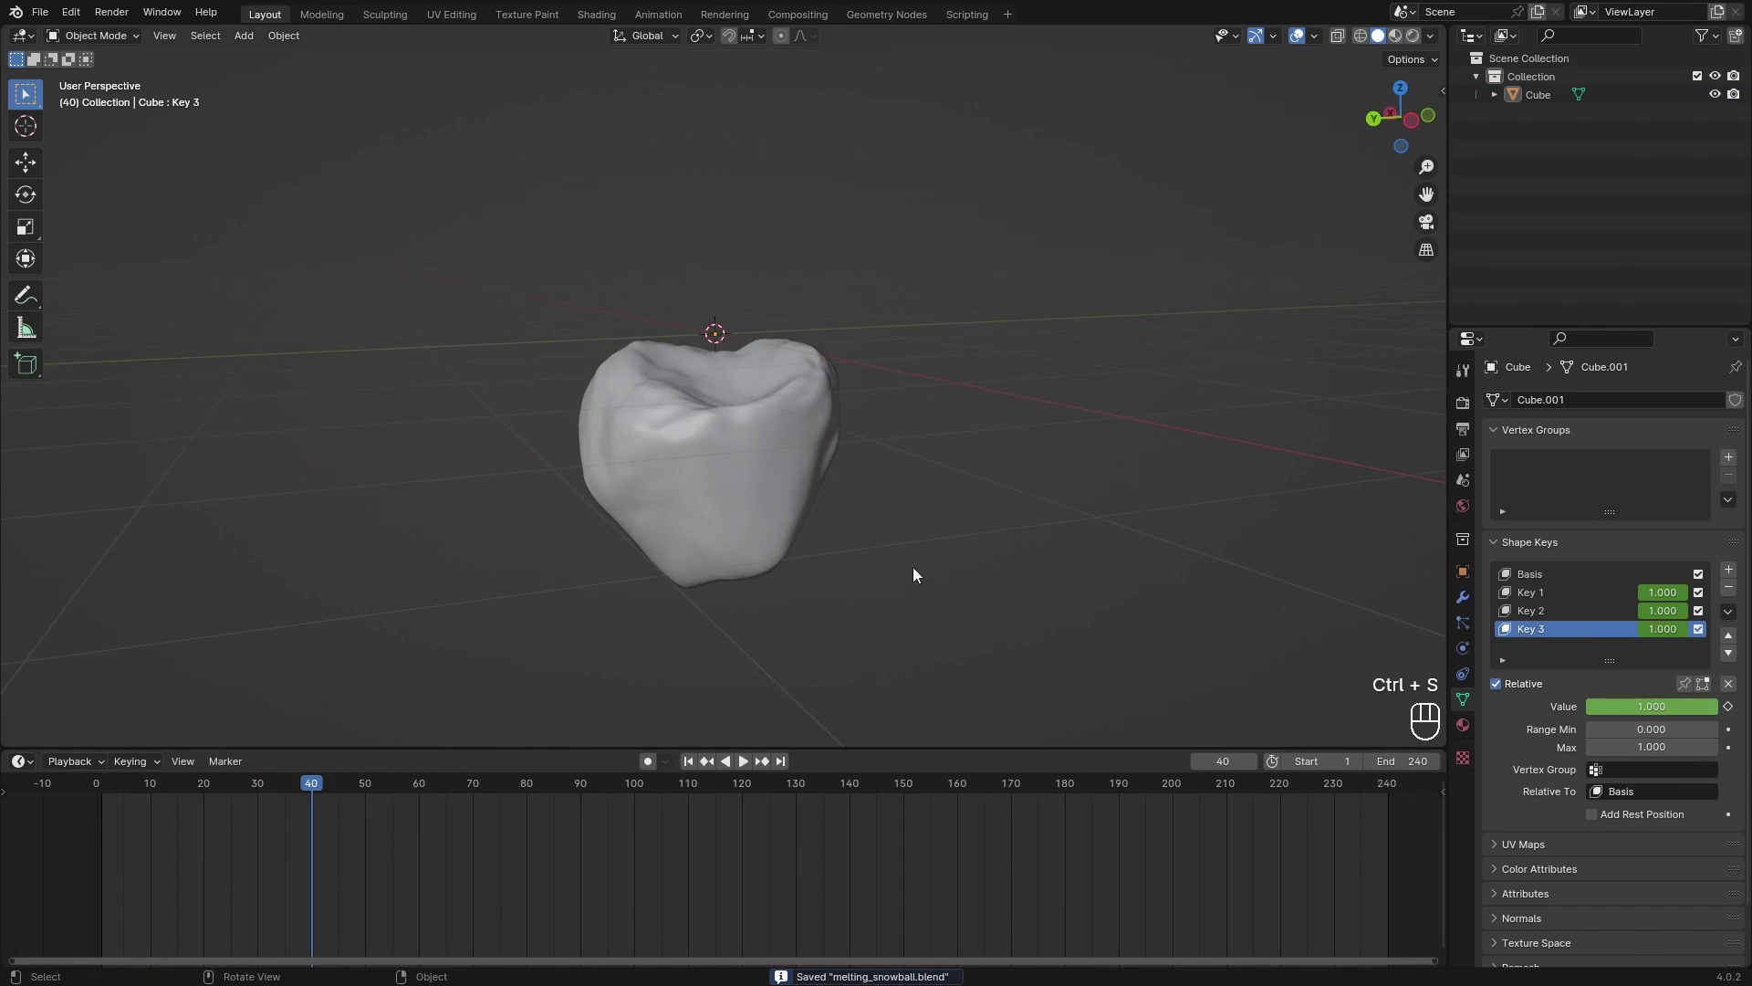
# Step: Play and scrub the melting animation repeatedly to review how the three shape keys blend
pyautogui.moveTo(912, 566)
pyautogui.mouseDown(button='middle')
pyautogui.moveTo(599, 535)
pyautogui.moveTo(896, 590)
pyautogui.mouseUp(button='middle')
pyautogui.click(96, 796)
pyautogui.press('space')
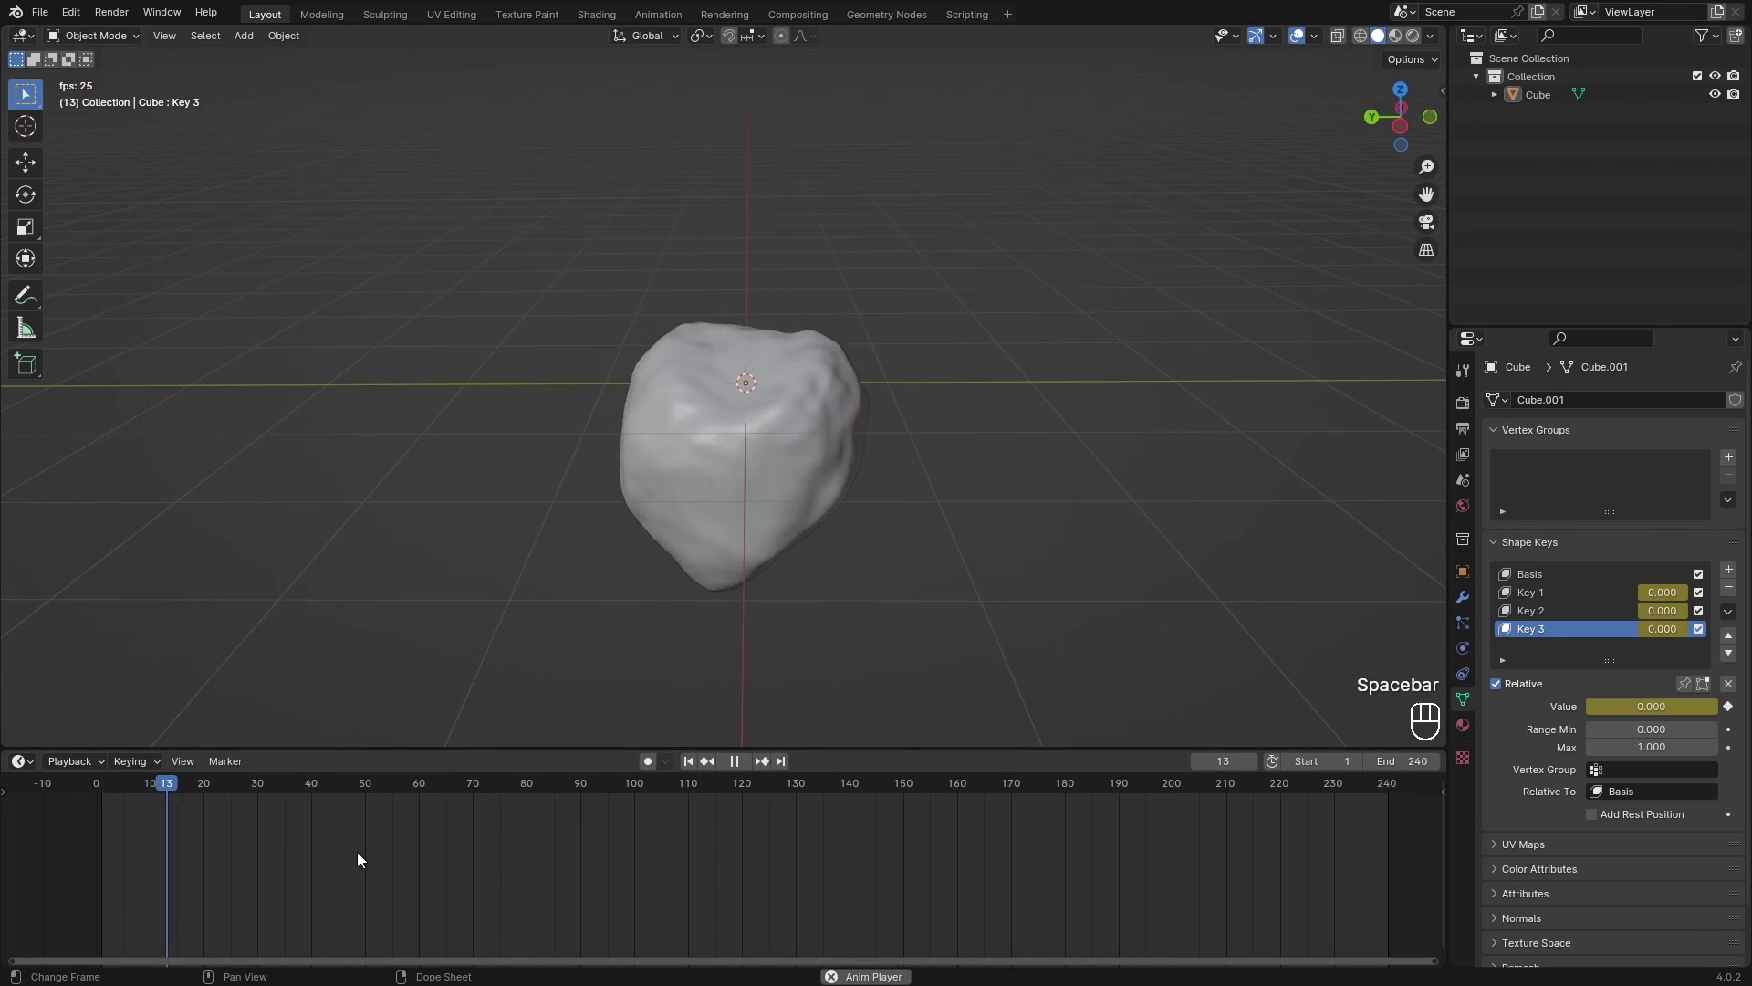
pyautogui.moveTo(152, 794); pyautogui.dragTo(81, 836)
pyautogui.press('space')
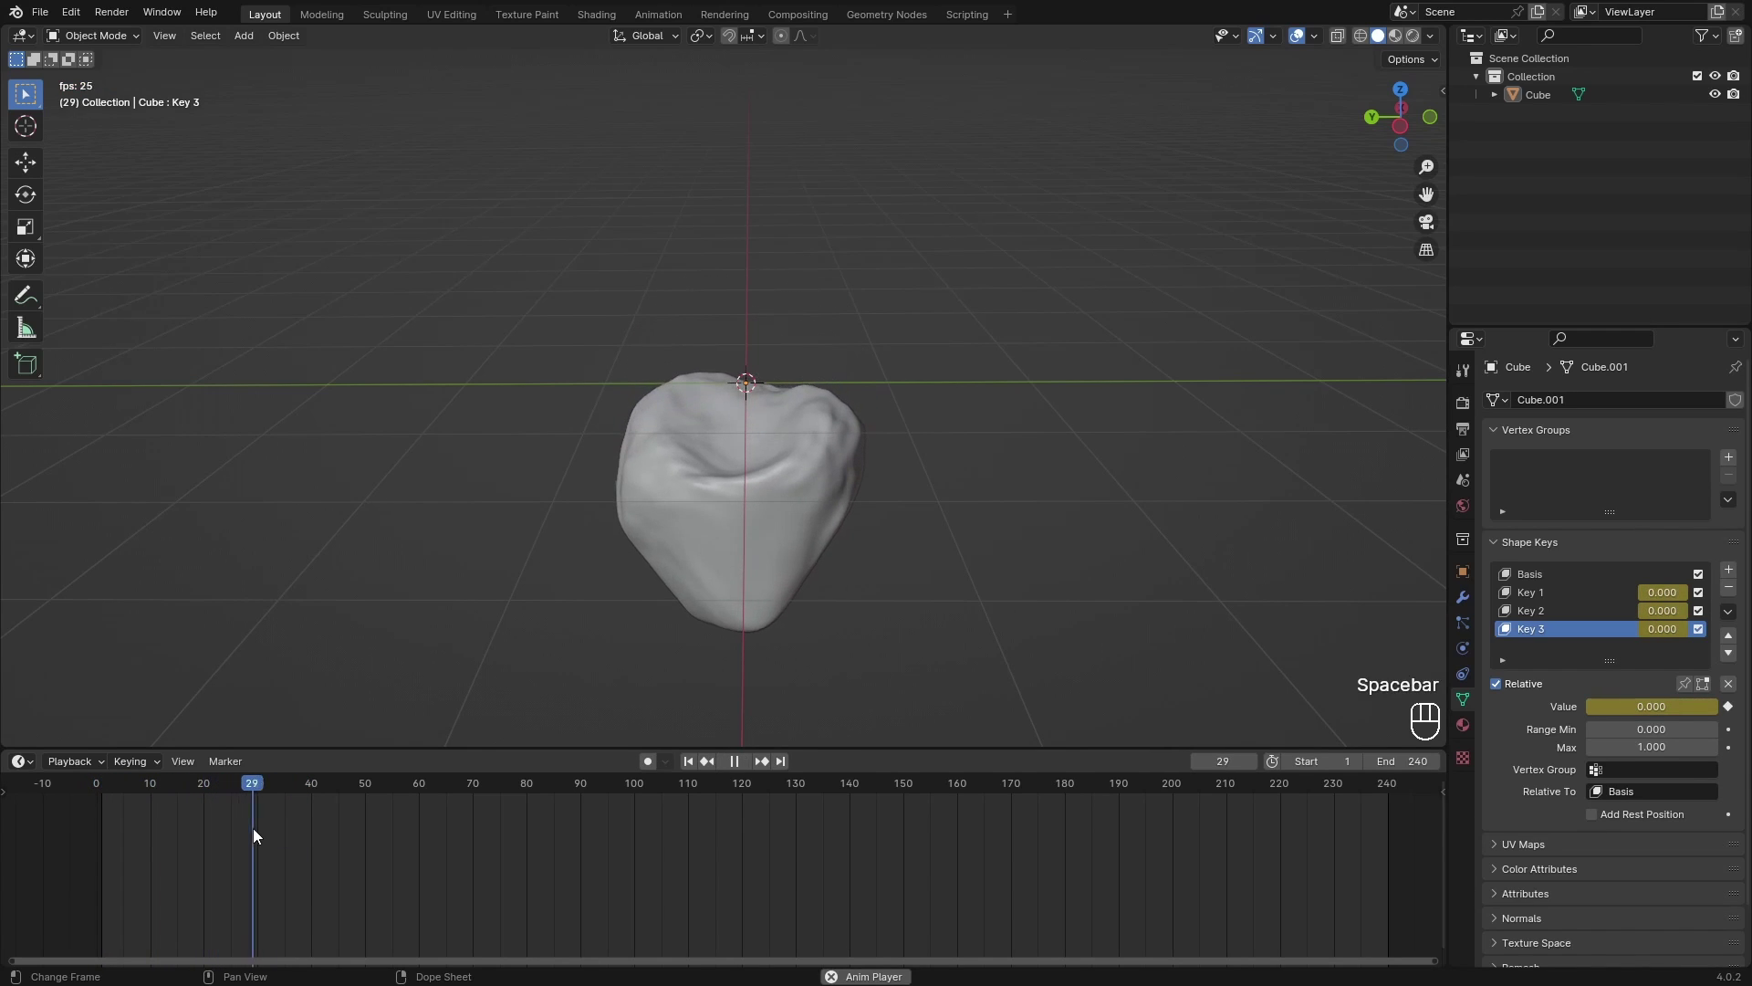
pyautogui.press('space')
pyautogui.moveTo(200, 785); pyautogui.dragTo(102, 783)
pyautogui.press('space')
pyautogui.press('space')
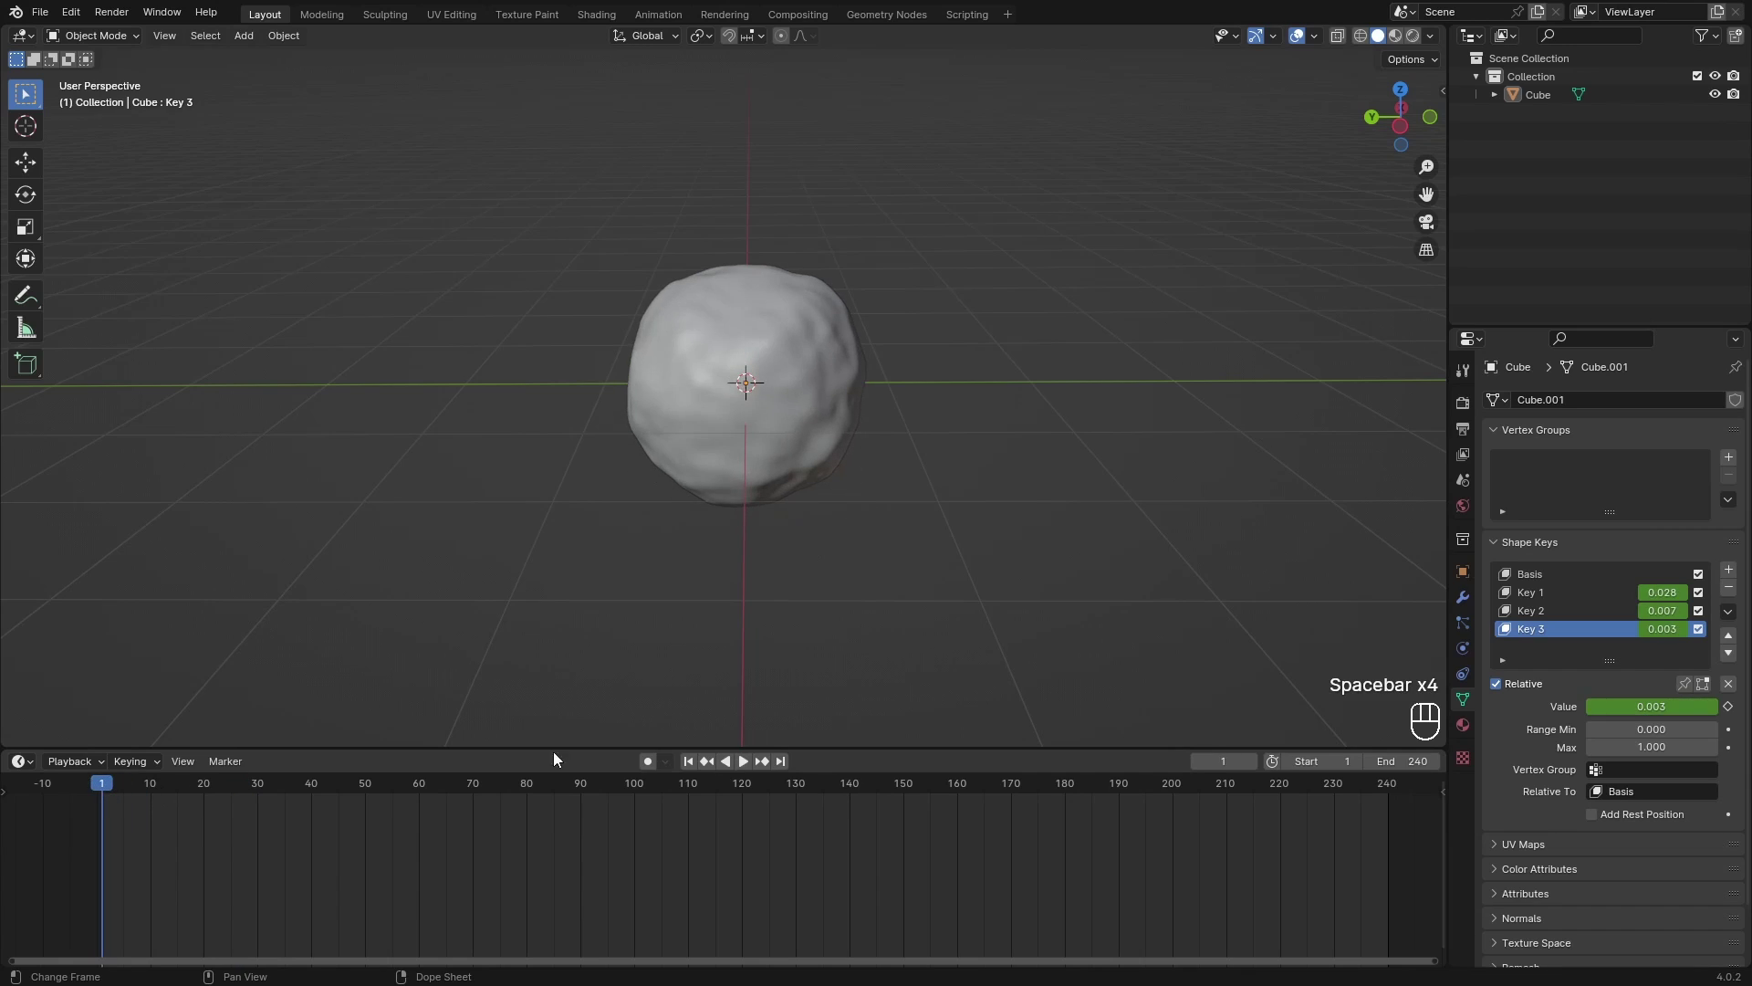
# Step: Scale all the snowball's keyframes out from frame 0 so they fall on frames 40, 80 and 120
pyautogui.click(1612, 594)
pyautogui.click(785, 429)
pyautogui.moveTo(384, 855); pyautogui.dragTo(96, 792)
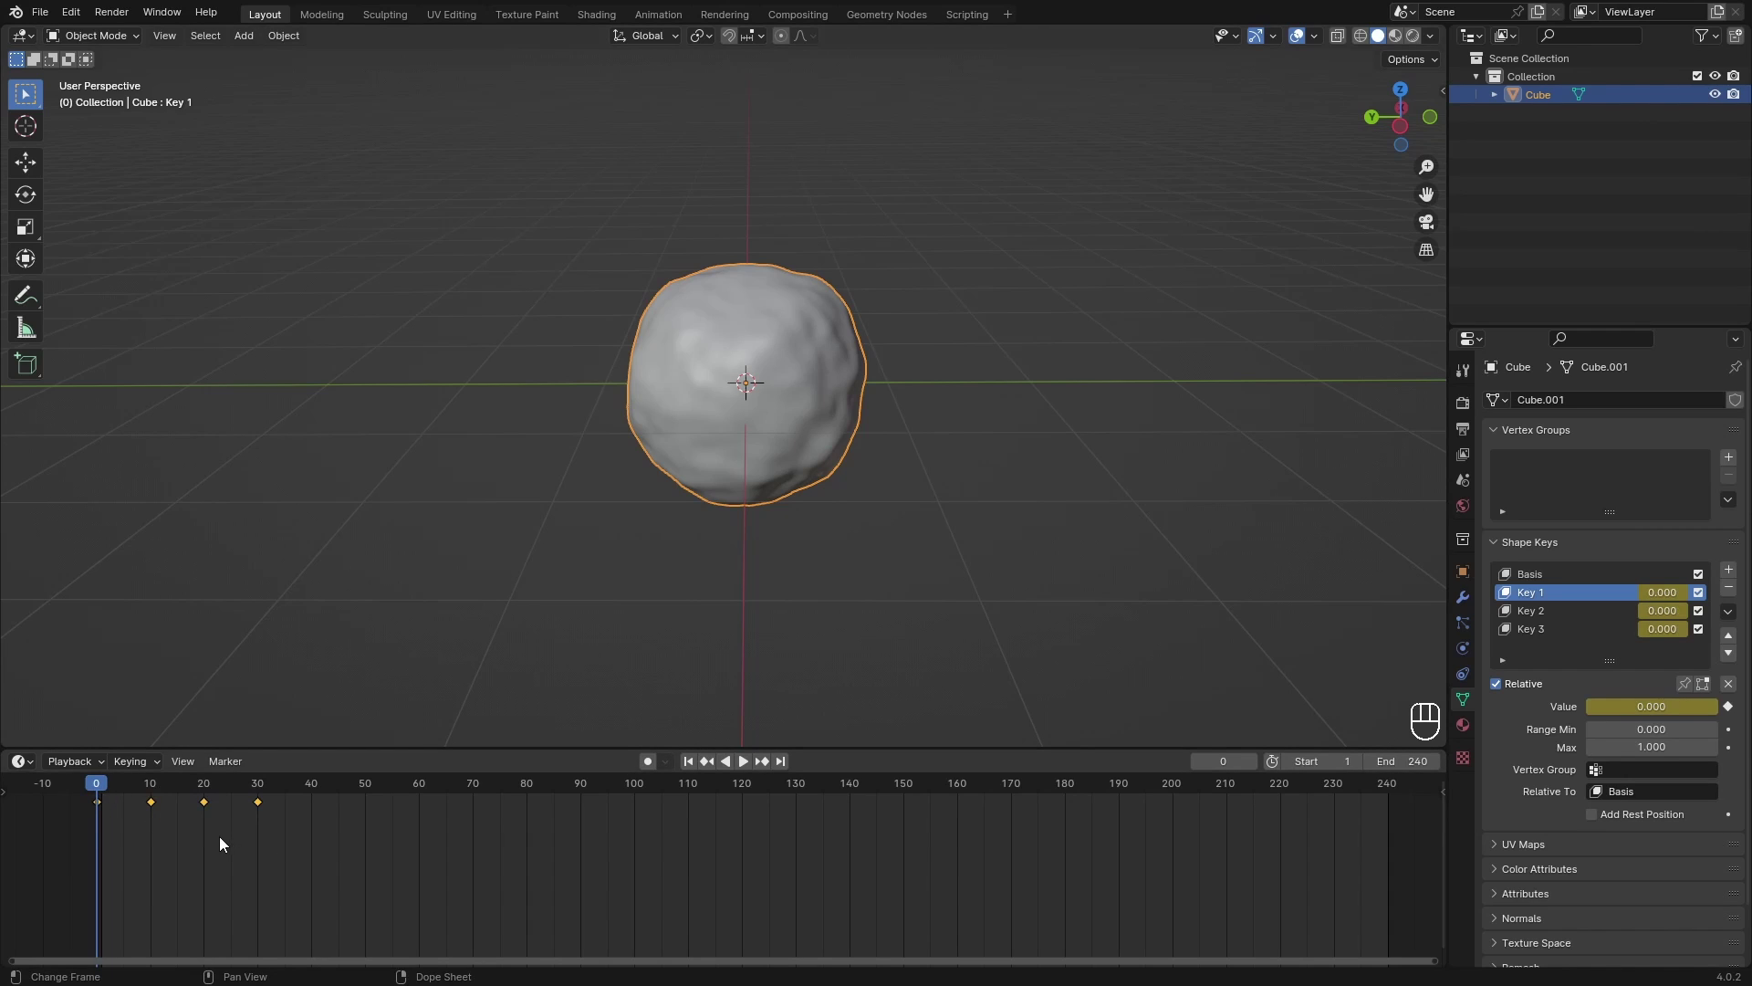
pyautogui.moveTo(97, 794); pyautogui.dragTo(95, 844)
pyautogui.press('s')
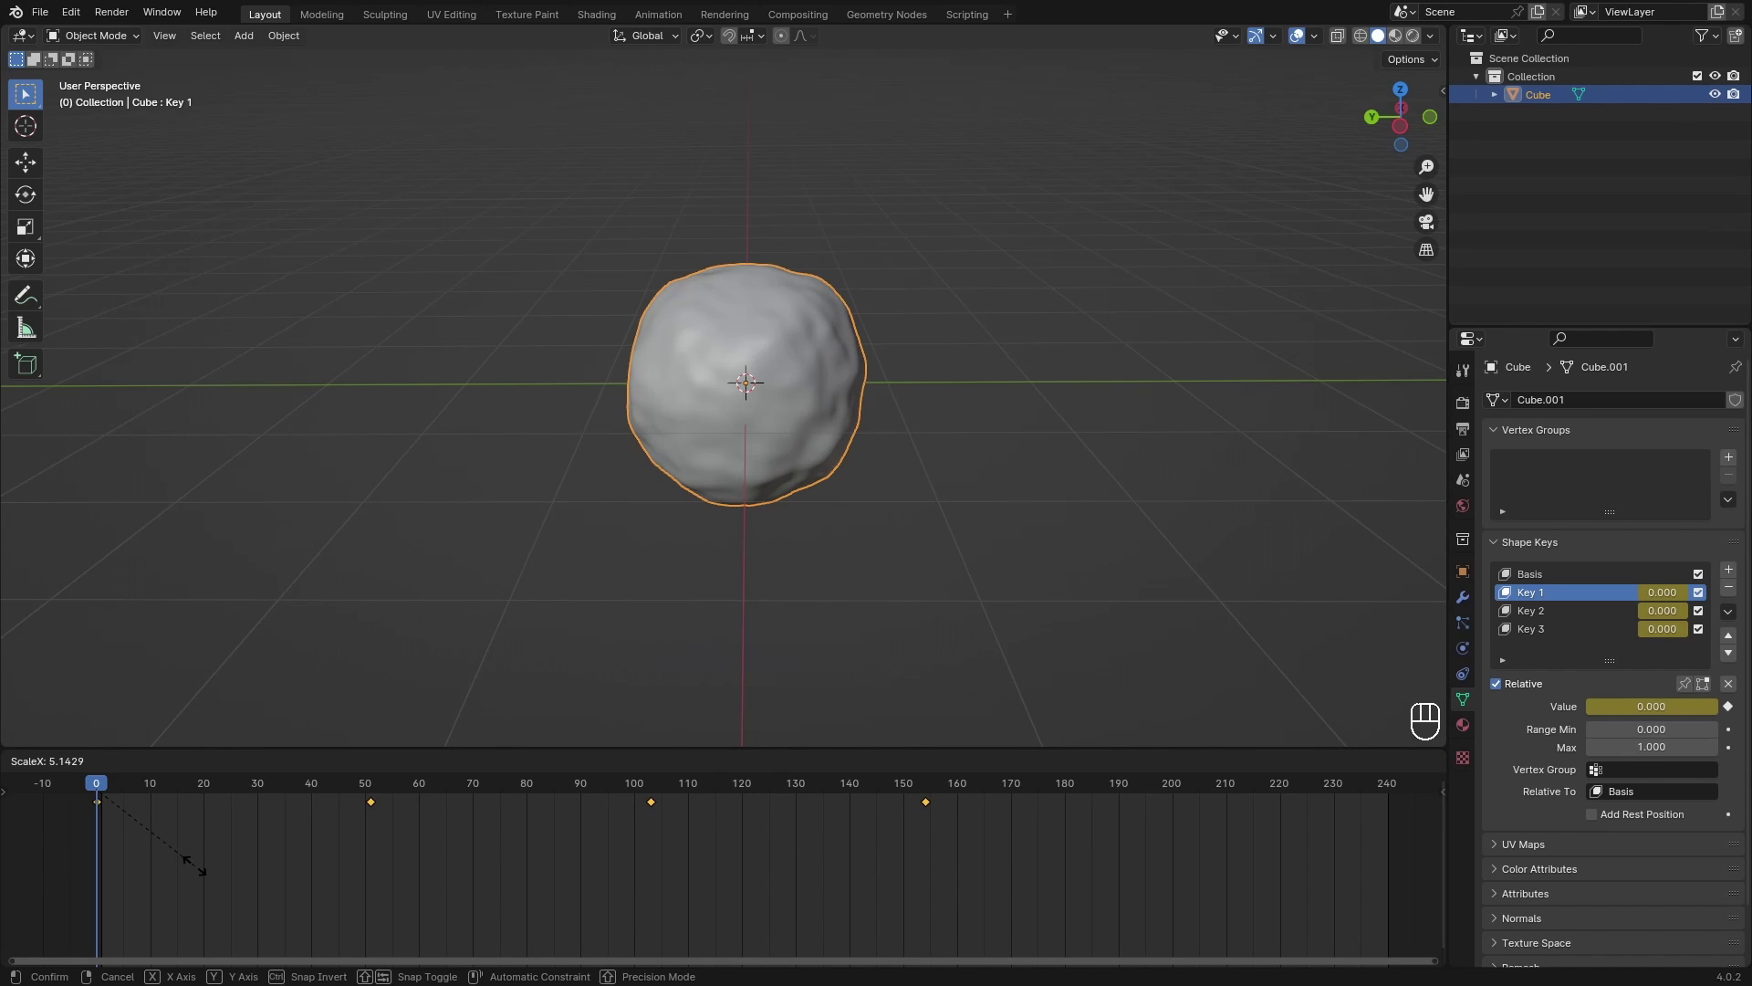
pyautogui.press('Return')
# Step: Set the scene's end frame to 120 and play the slowed melt, viewing the snowball from several sides
pyautogui.press('space')
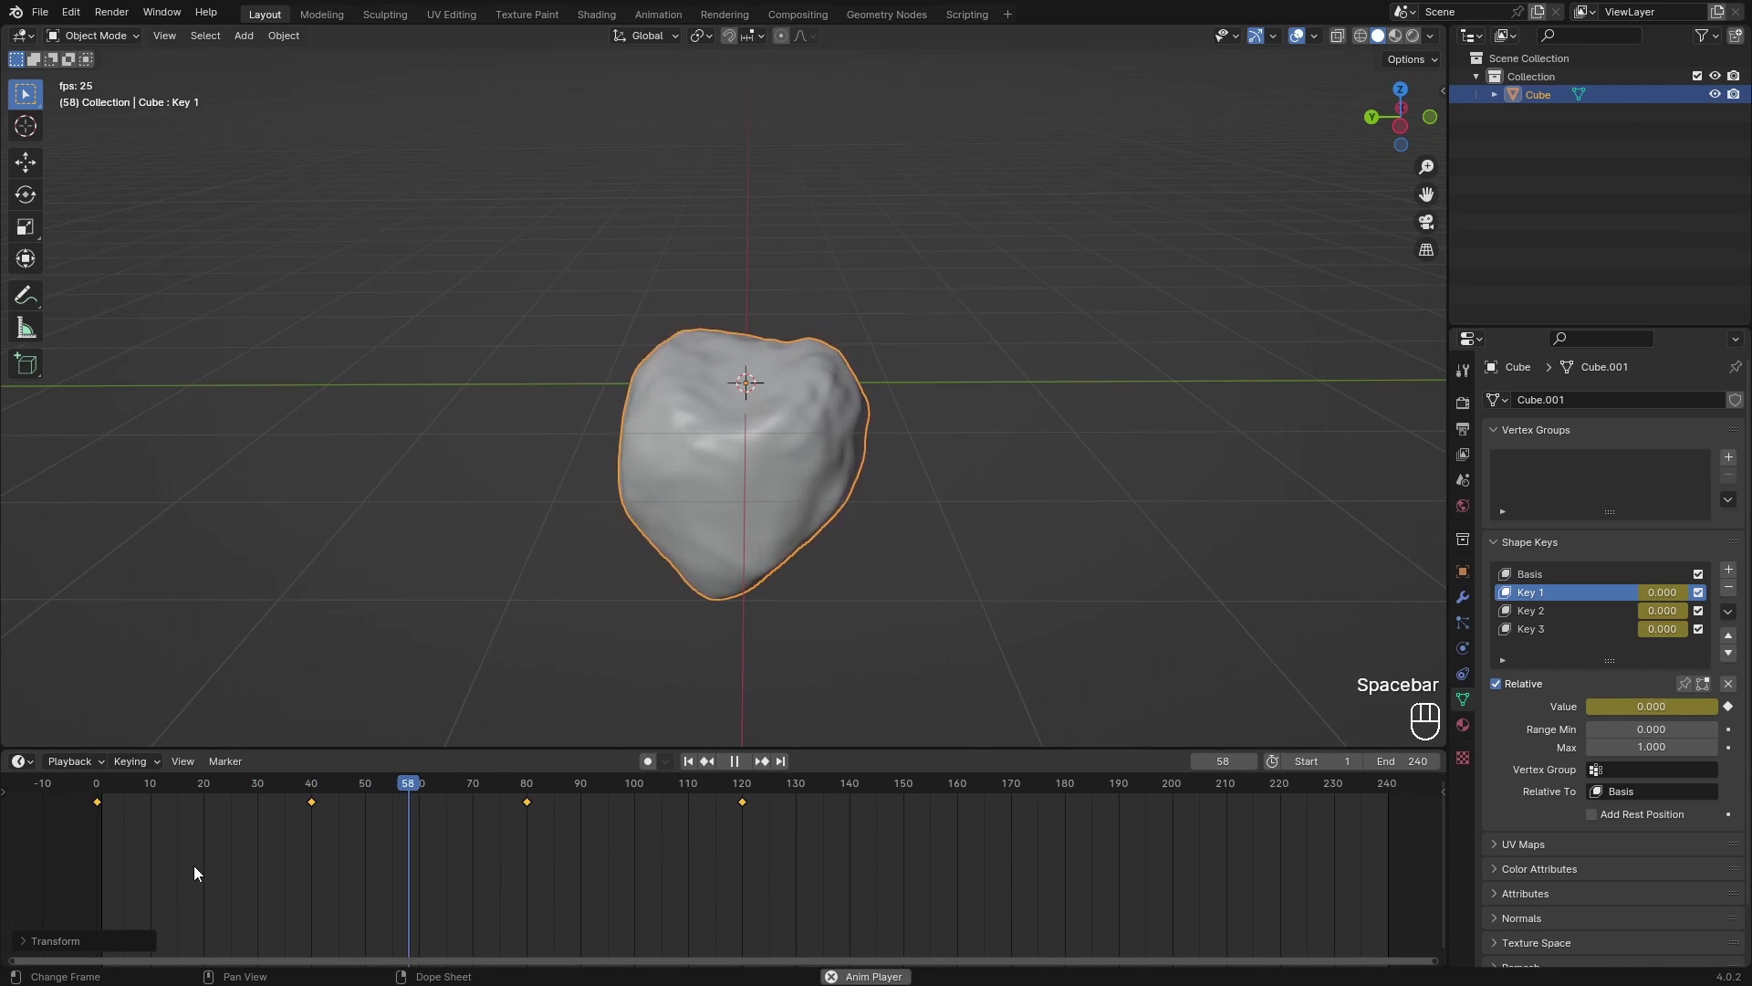
pyautogui.click(916, 496)
pyautogui.moveTo(917, 496); pyautogui.dragTo(812, 518, button='middle')
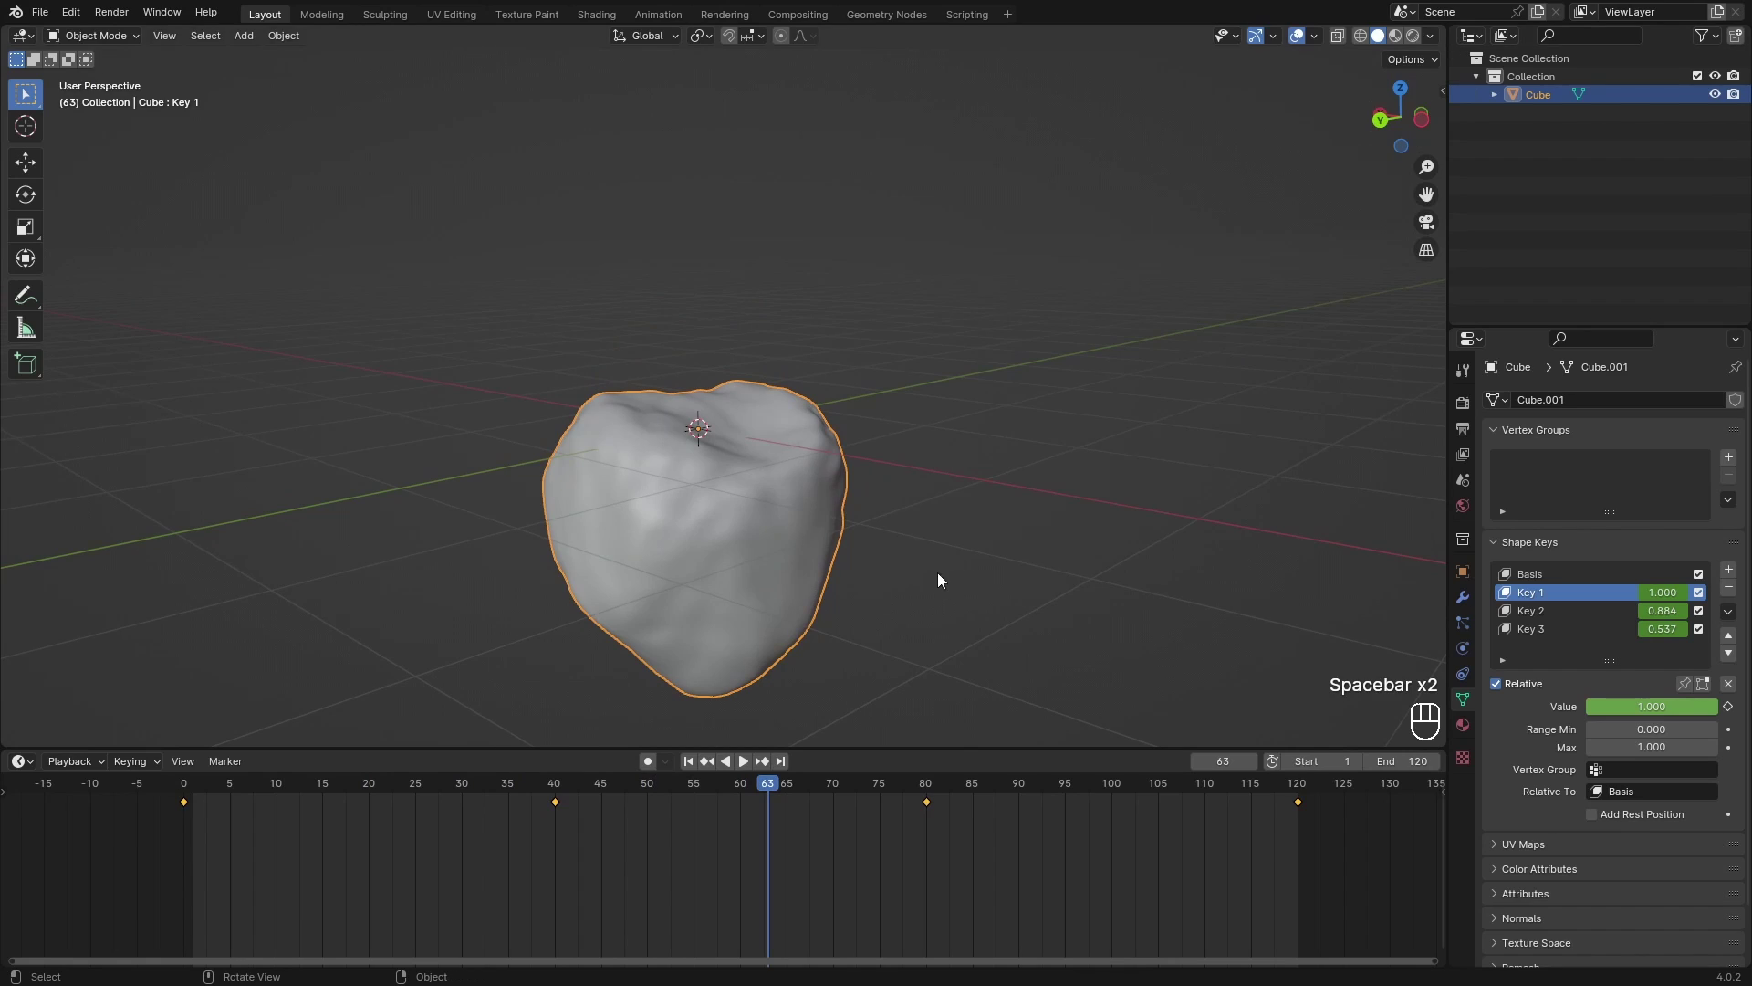
pyautogui.moveTo(939, 573); pyautogui.dragTo(921, 557, button='middle')
pyautogui.click(922, 557)
pyautogui.click(822, 511)
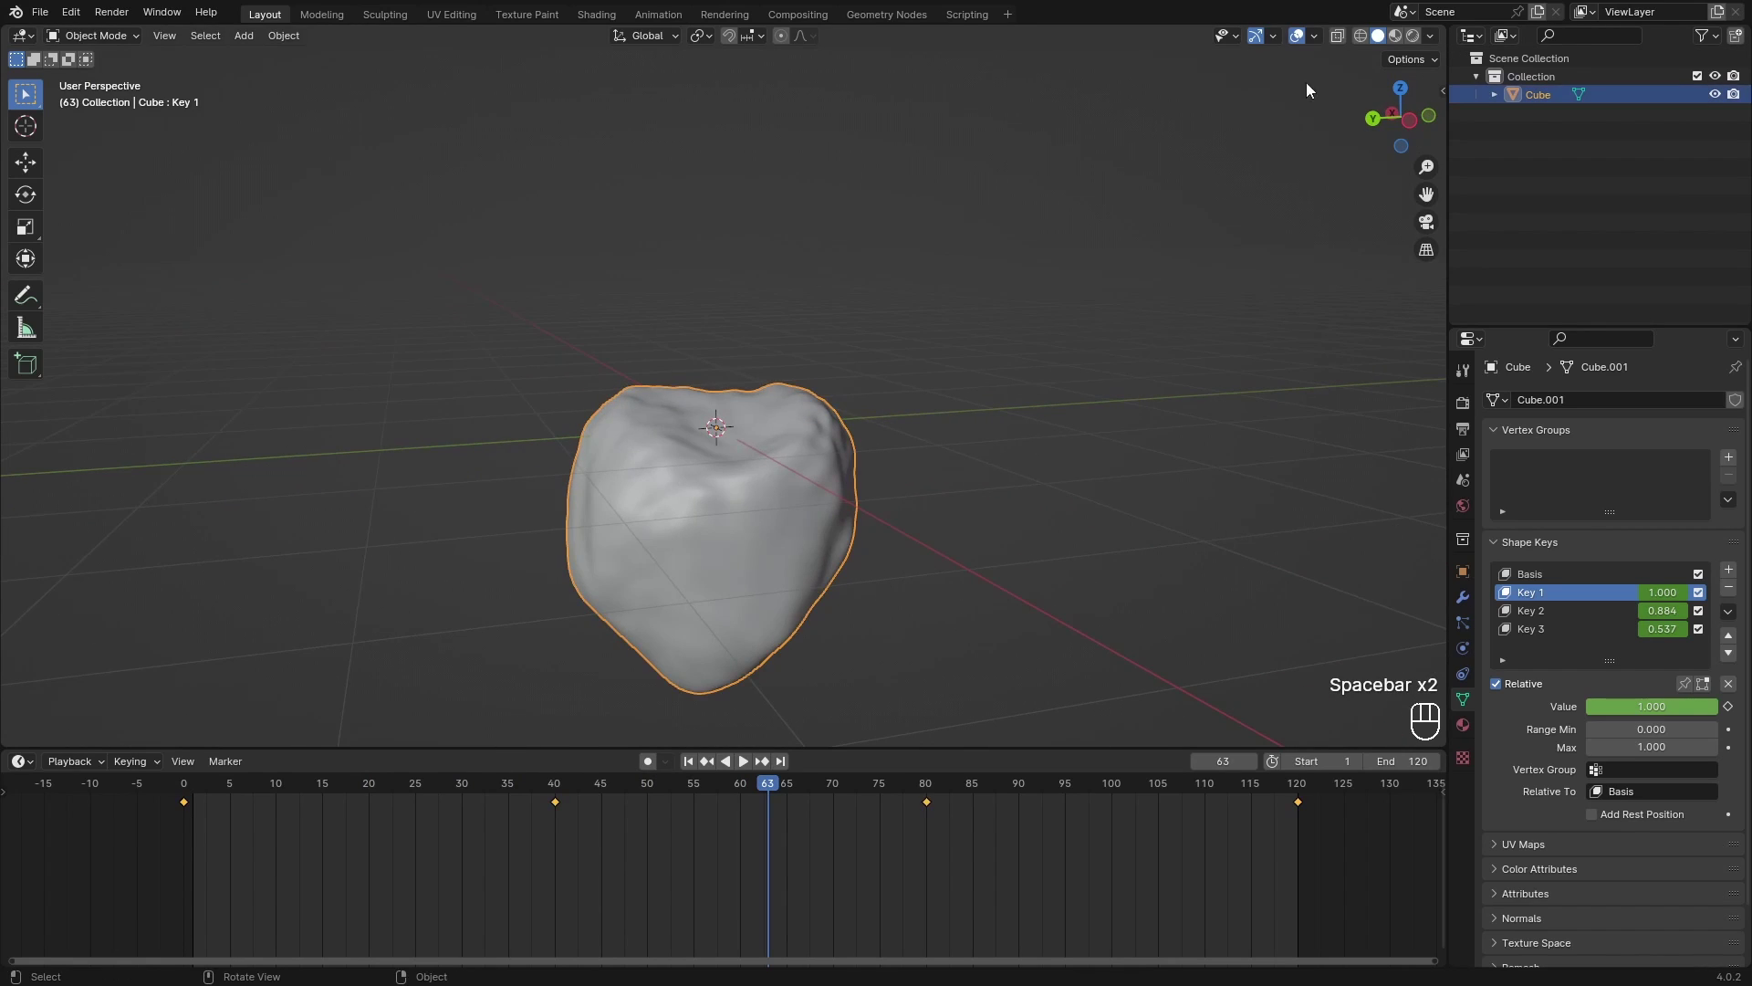
# Step: Switch the viewport to rendered shading and turn off Scene World lighting for the preview
pyautogui.click(1414, 36)
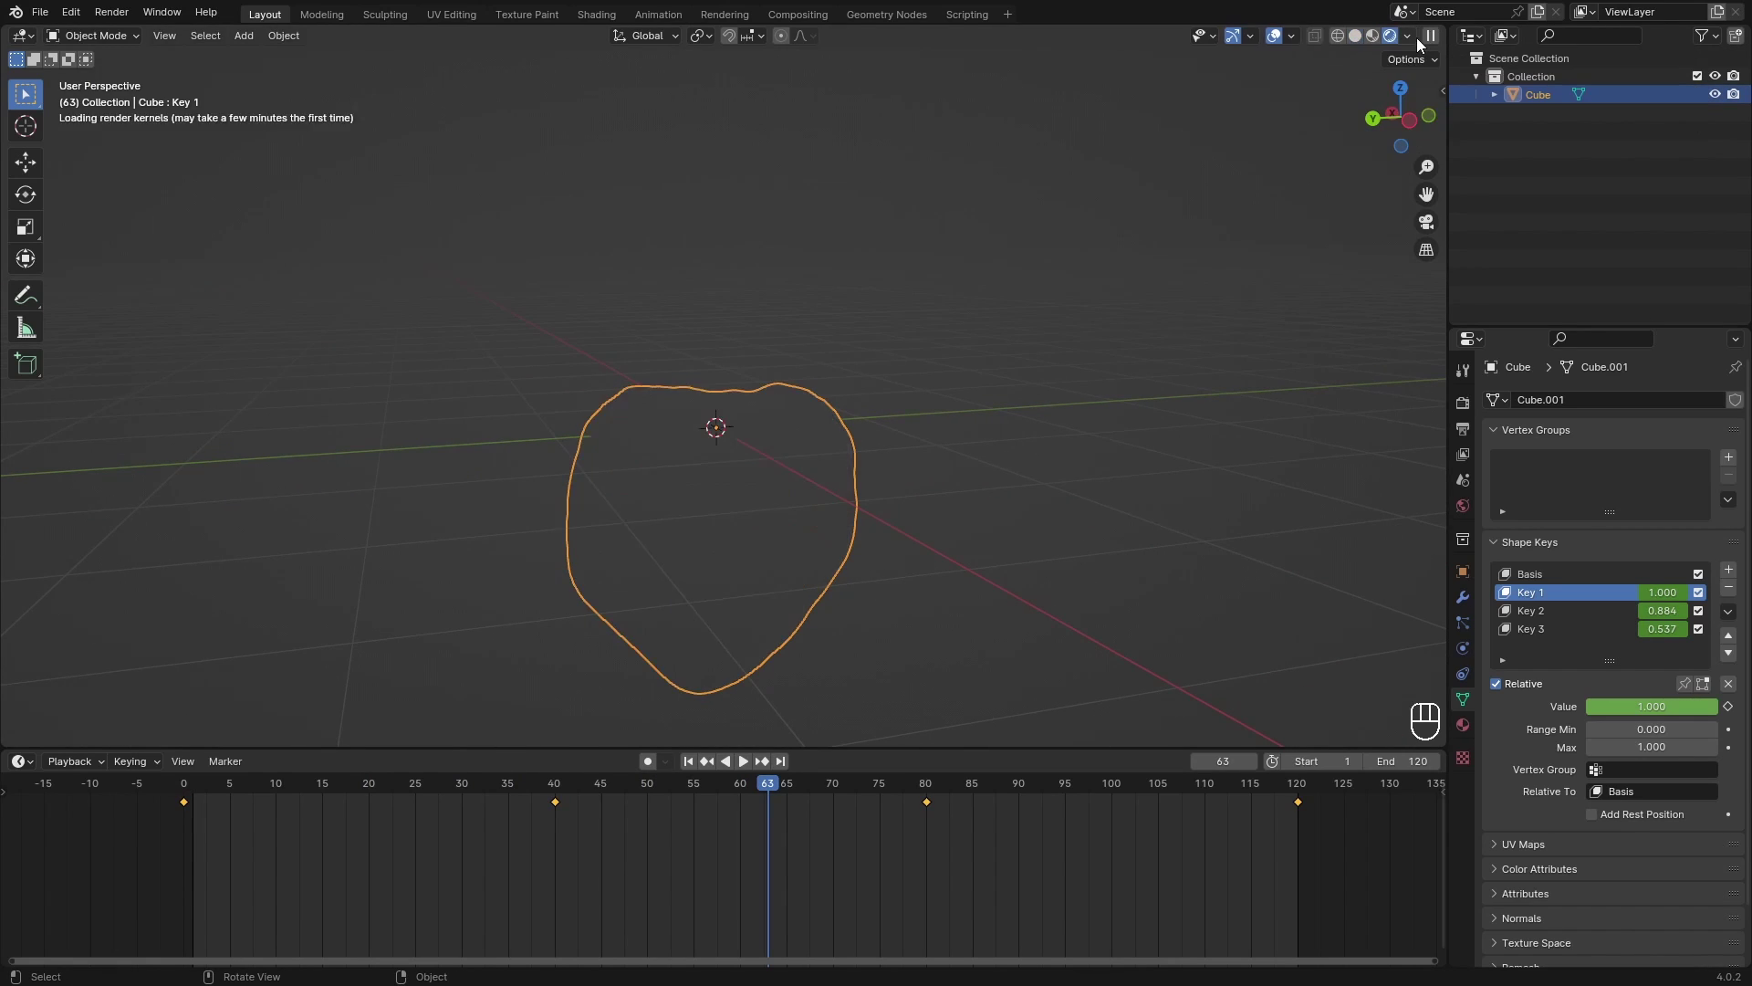
pyautogui.click(1462, 404)
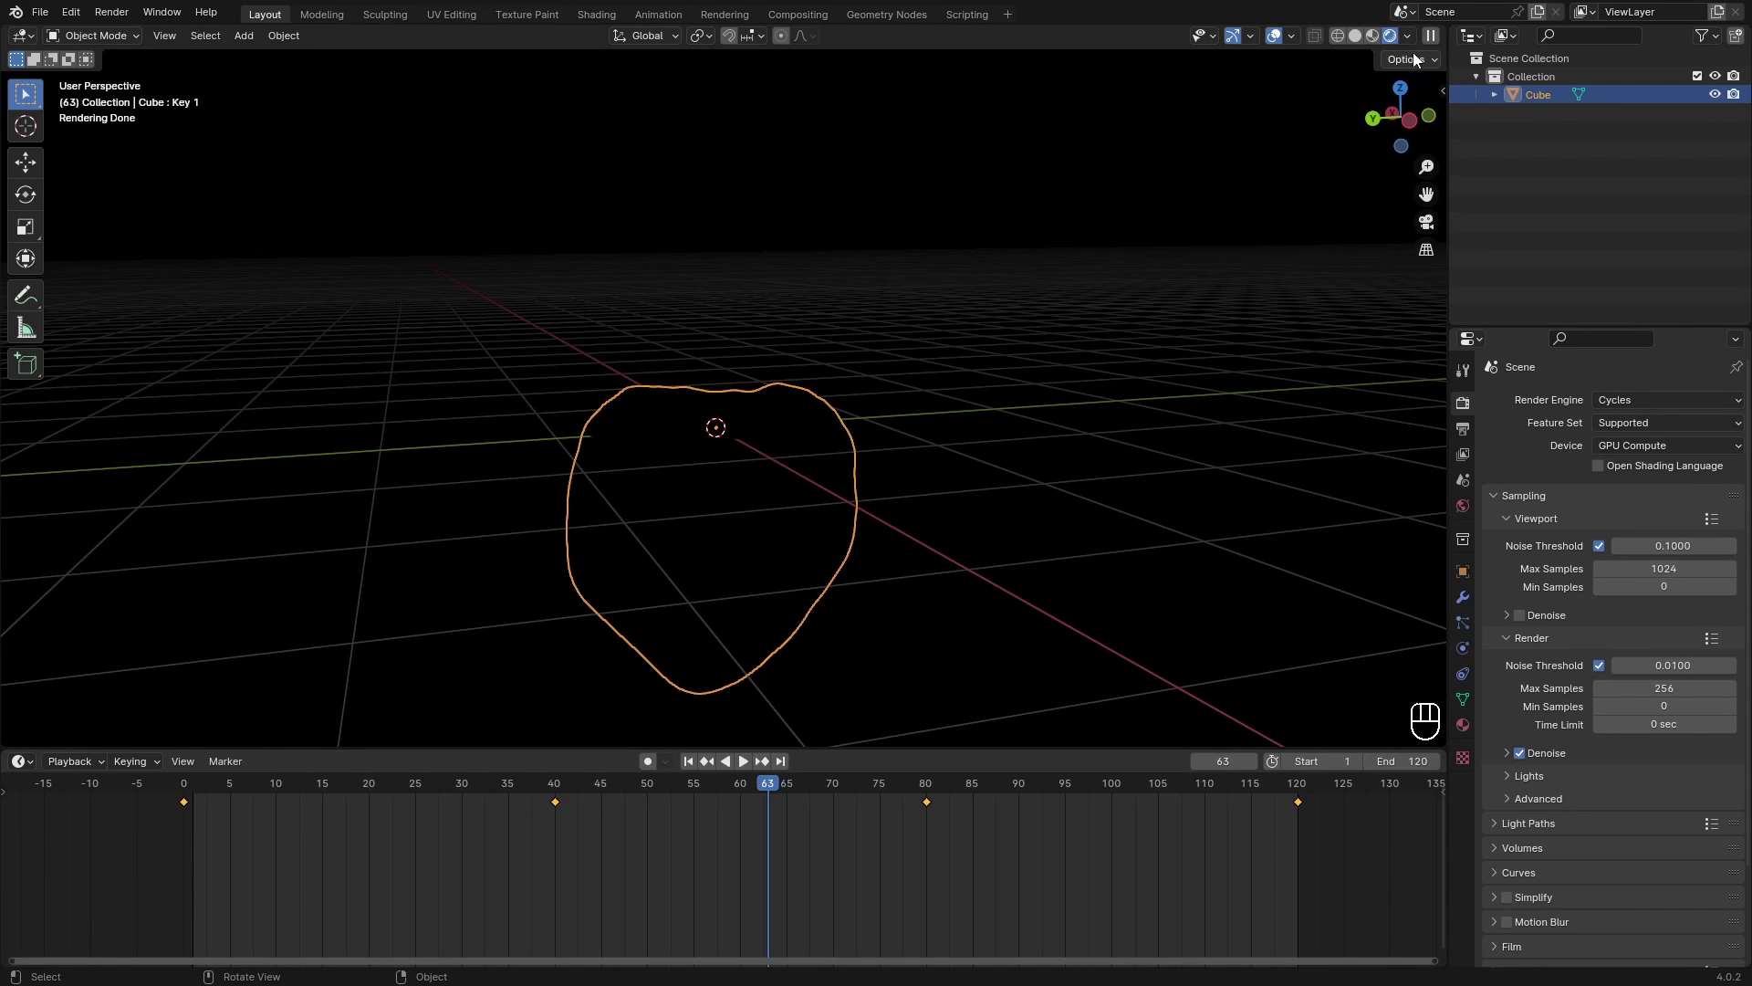
pyautogui.click(1459, 503)
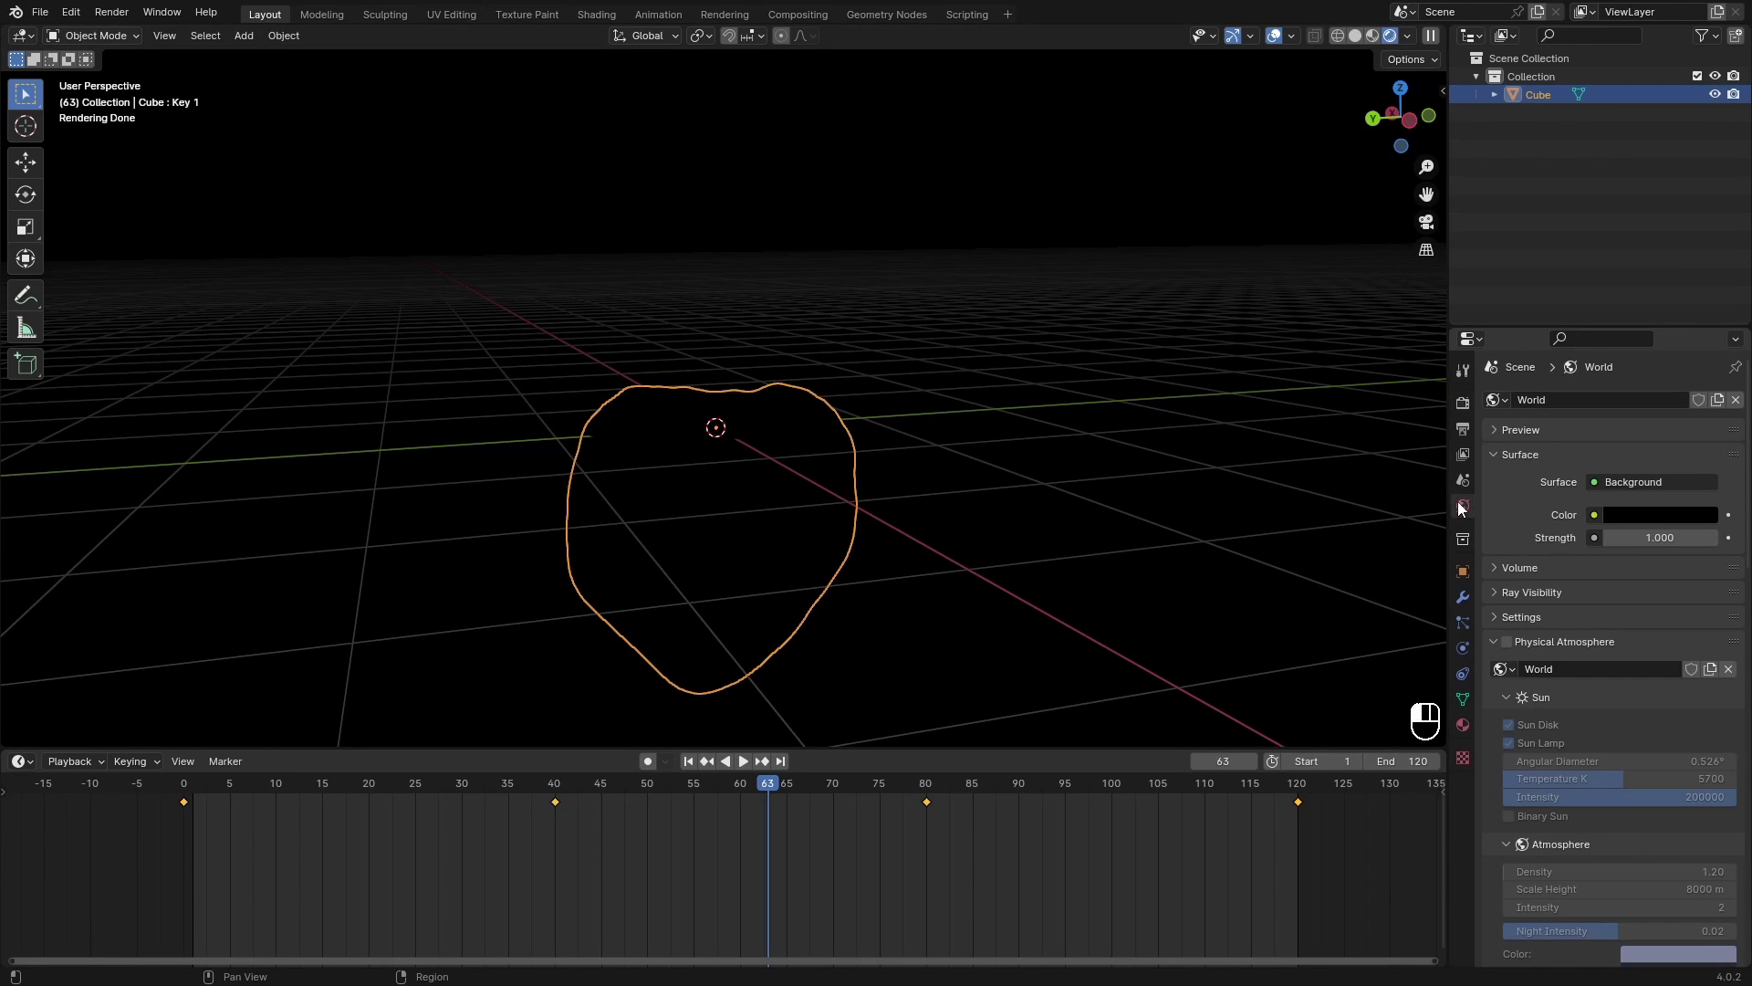
pyautogui.click(1406, 38)
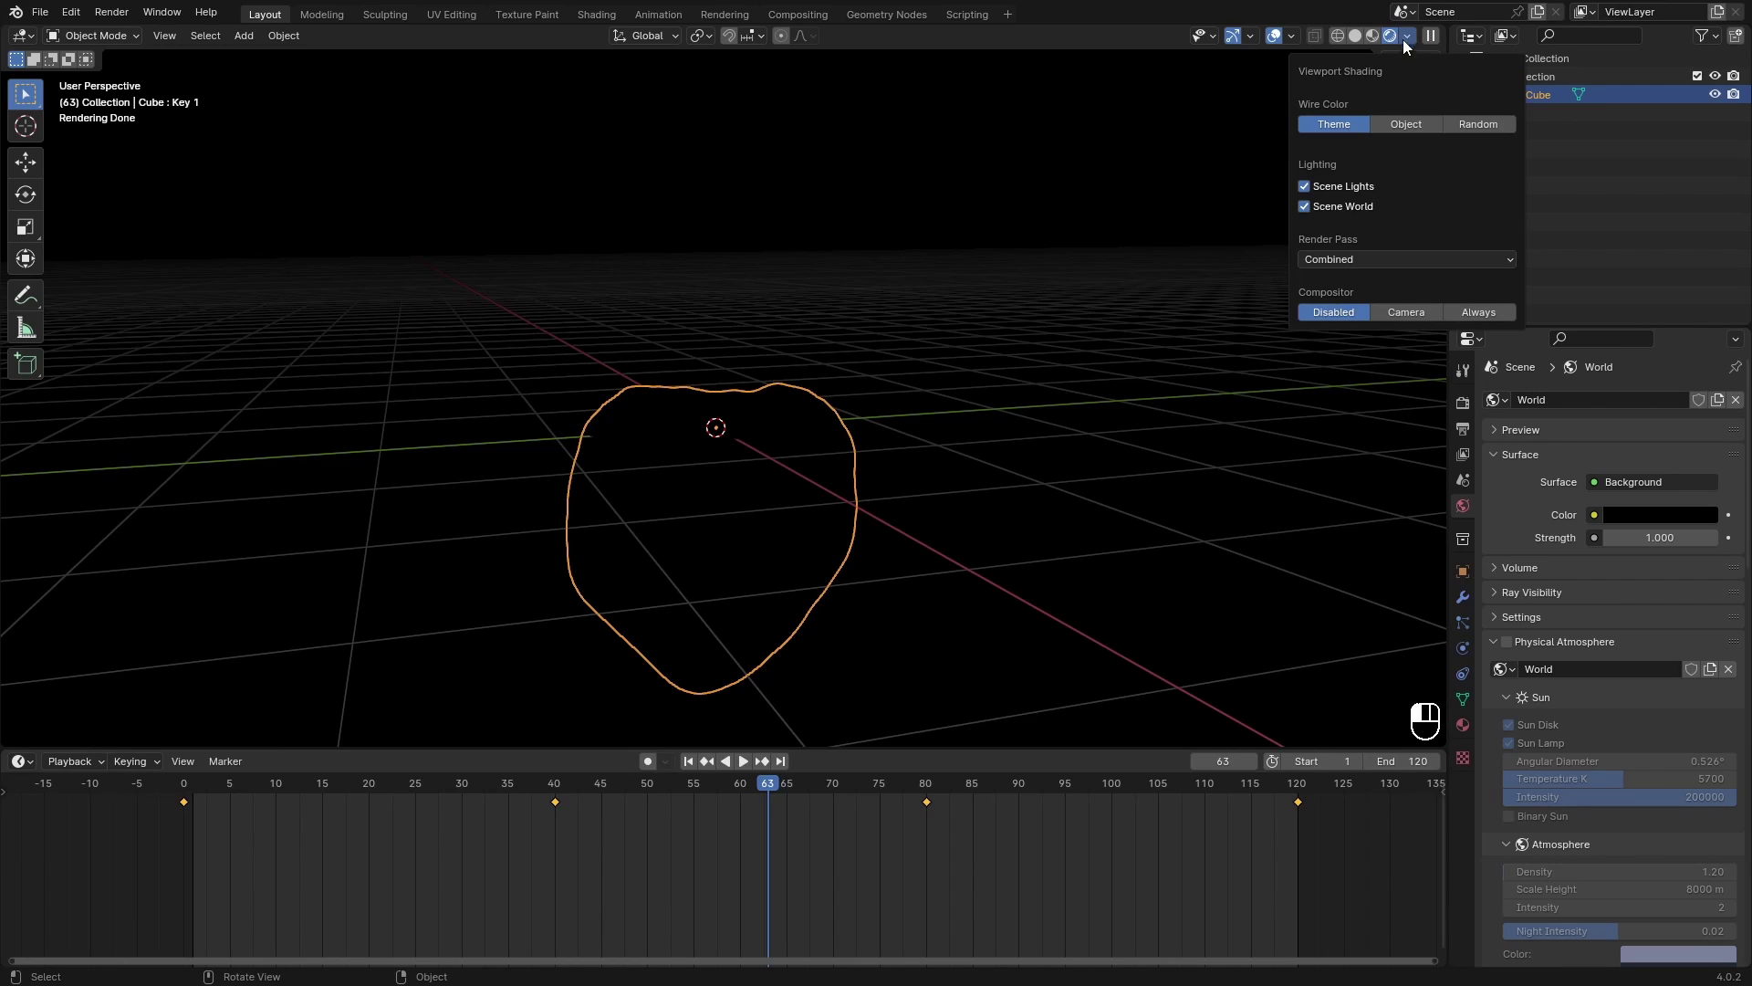
pyautogui.click(1318, 206)
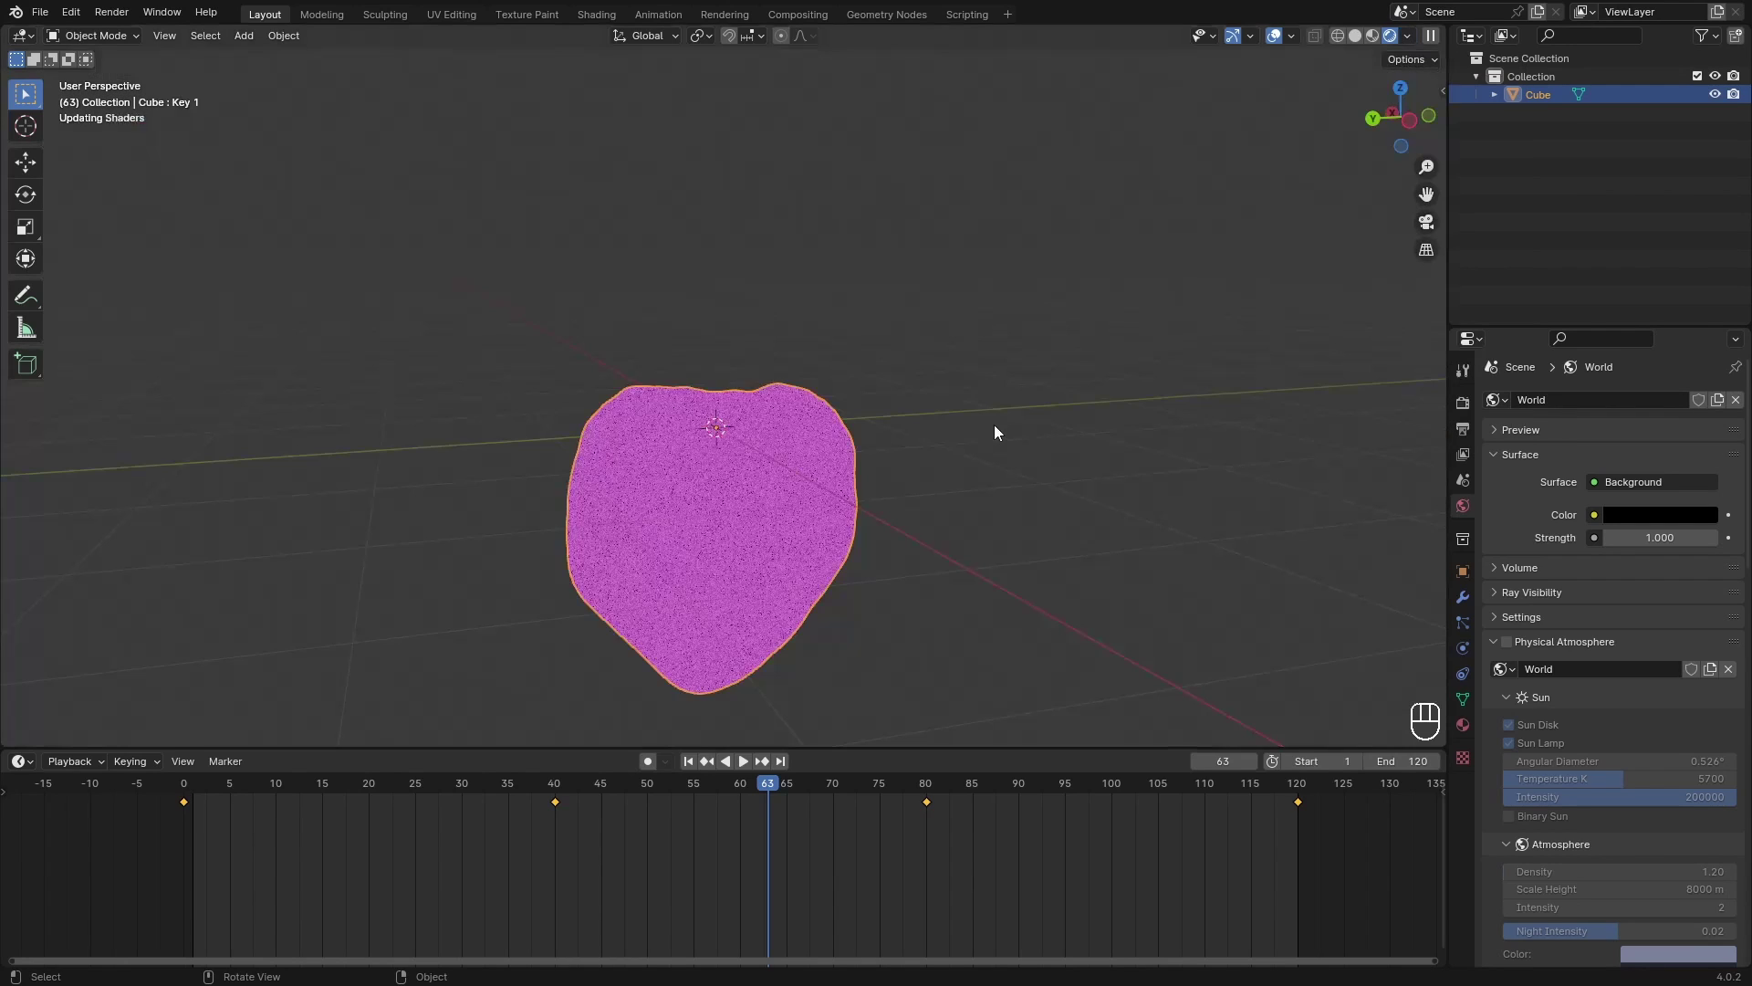
pyautogui.moveTo(917, 477)
pyautogui.mouseDown(button='middle')
pyautogui.moveTo(993, 522)
pyautogui.moveTo(875, 573)
pyautogui.moveTo(868, 525)
pyautogui.moveTo(736, 513)
pyautogui.moveTo(609, 377)
pyautogui.mouseUp(button='middle')
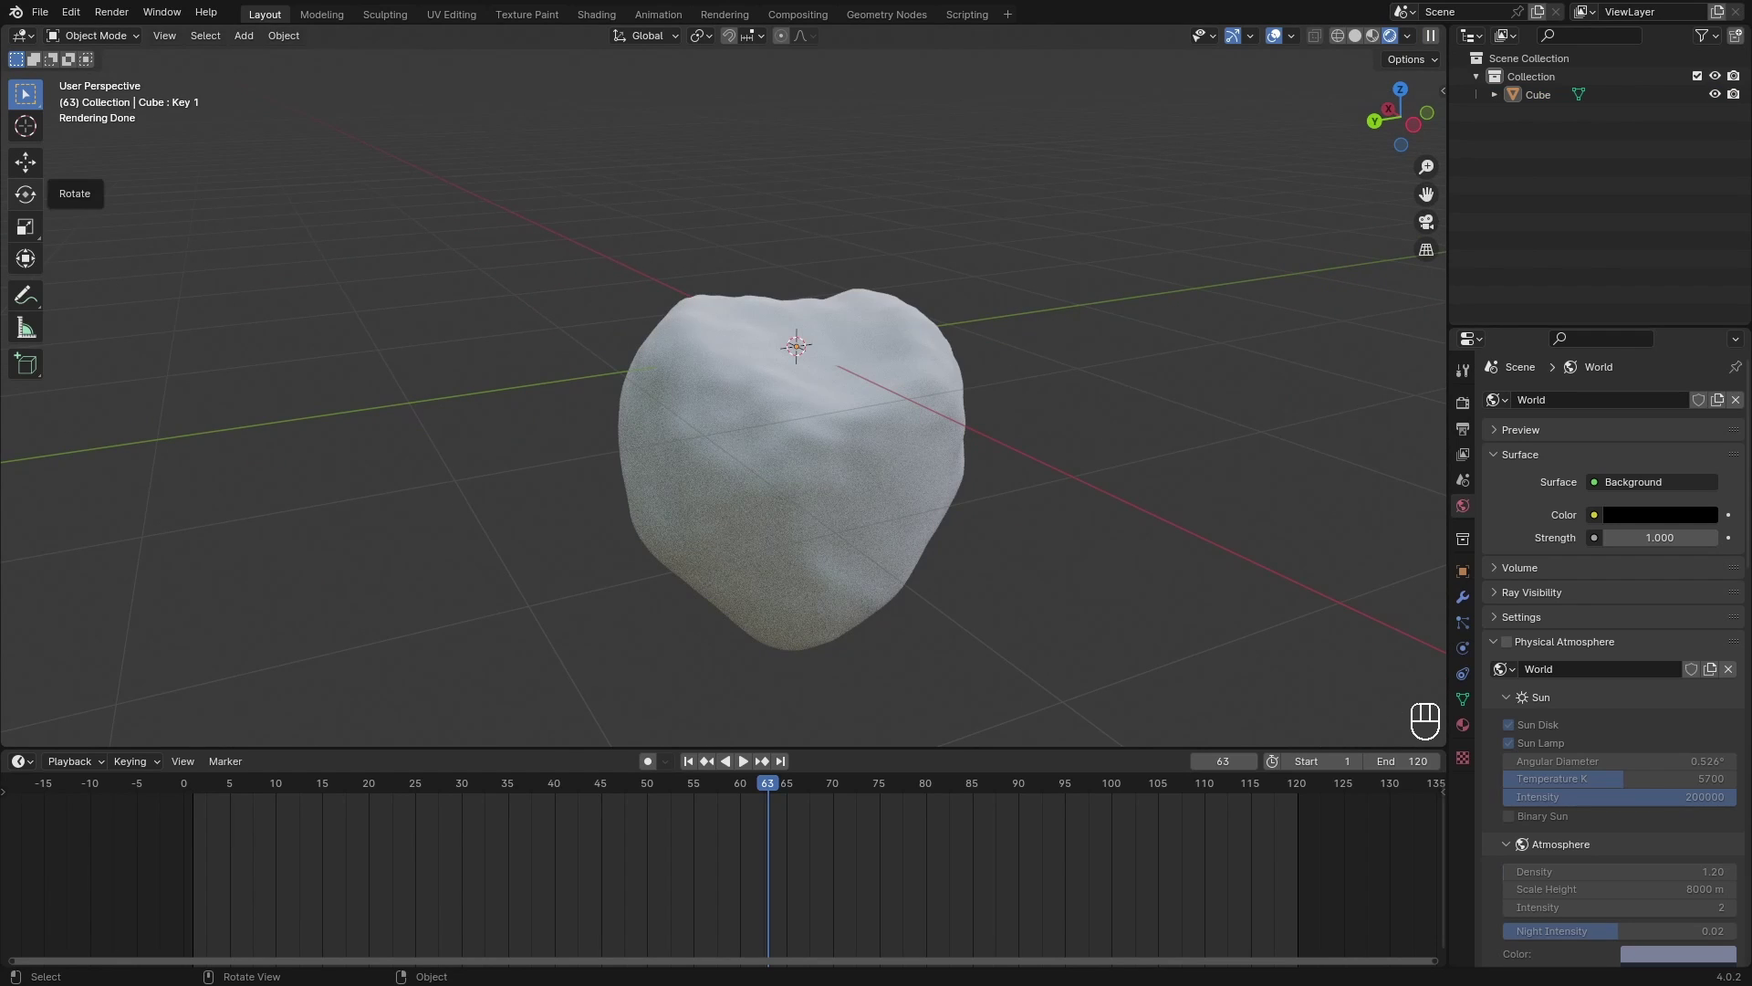
# Step: Split off a Shader Editor beside the viewport, hide its sidebar, and create a new material for the snowball
pyautogui.moveTo(5, 32); pyautogui.dragTo(735, 91)
pyautogui.click(19, 36)
pyautogui.click(71, 204)
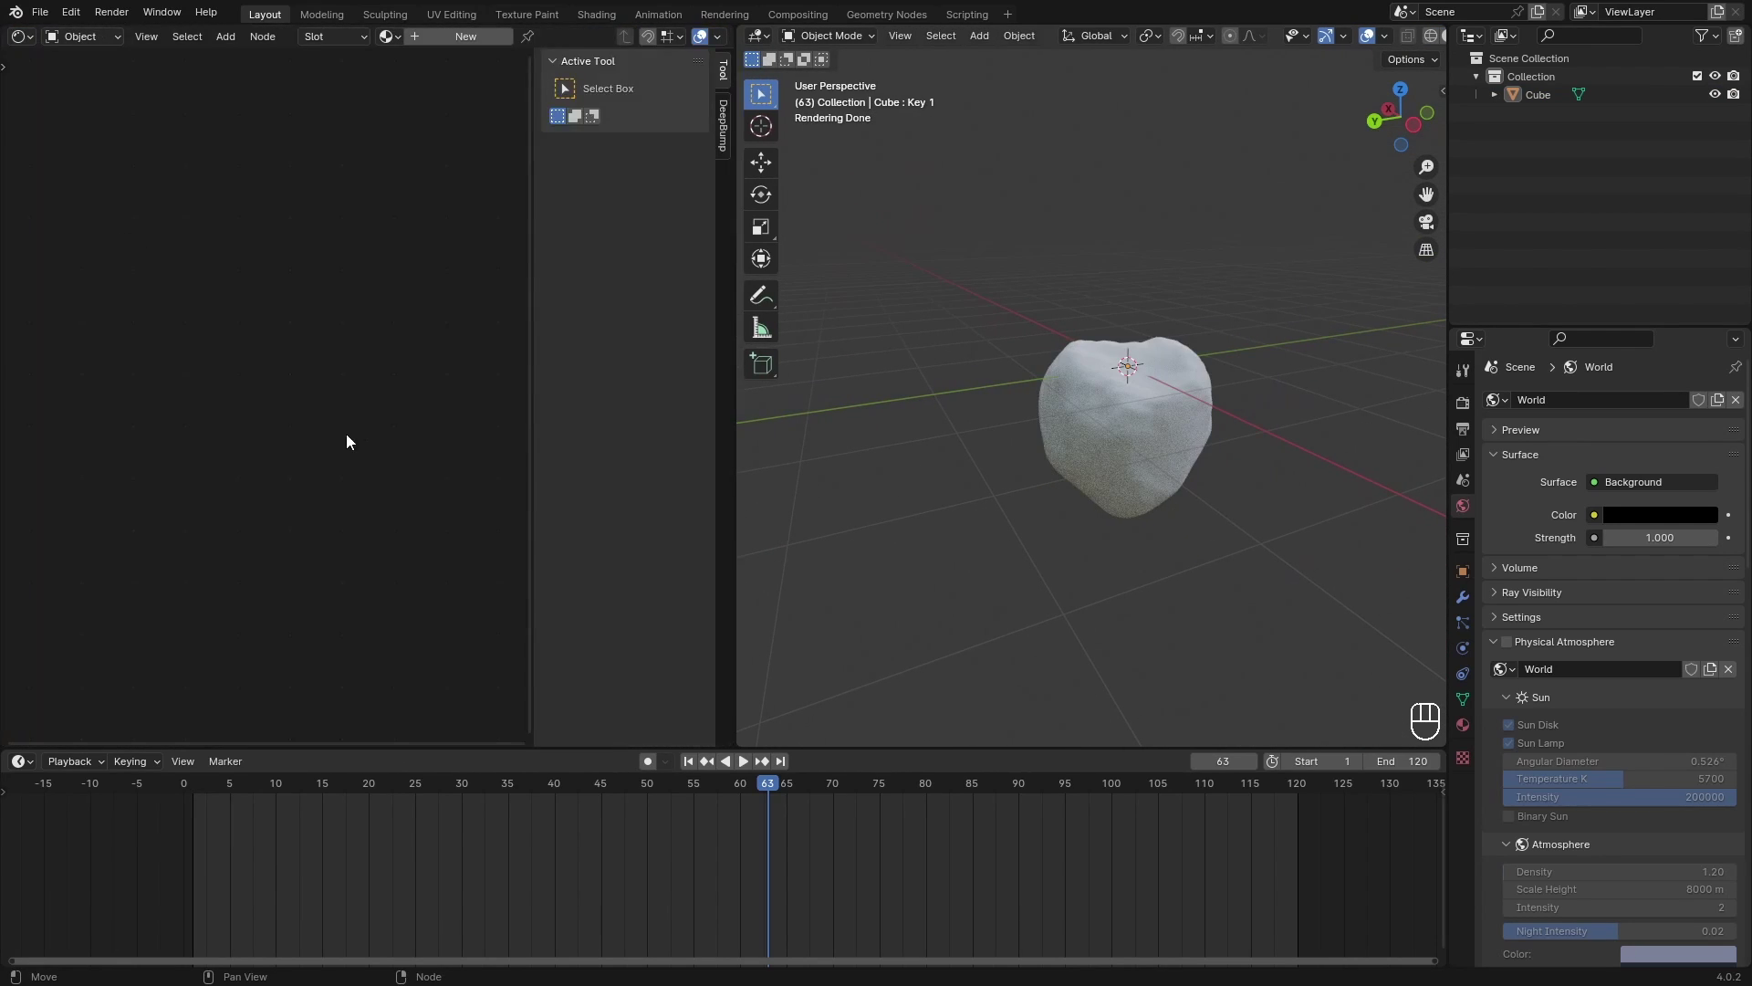
pyautogui.press('n')
pyautogui.click(1193, 442)
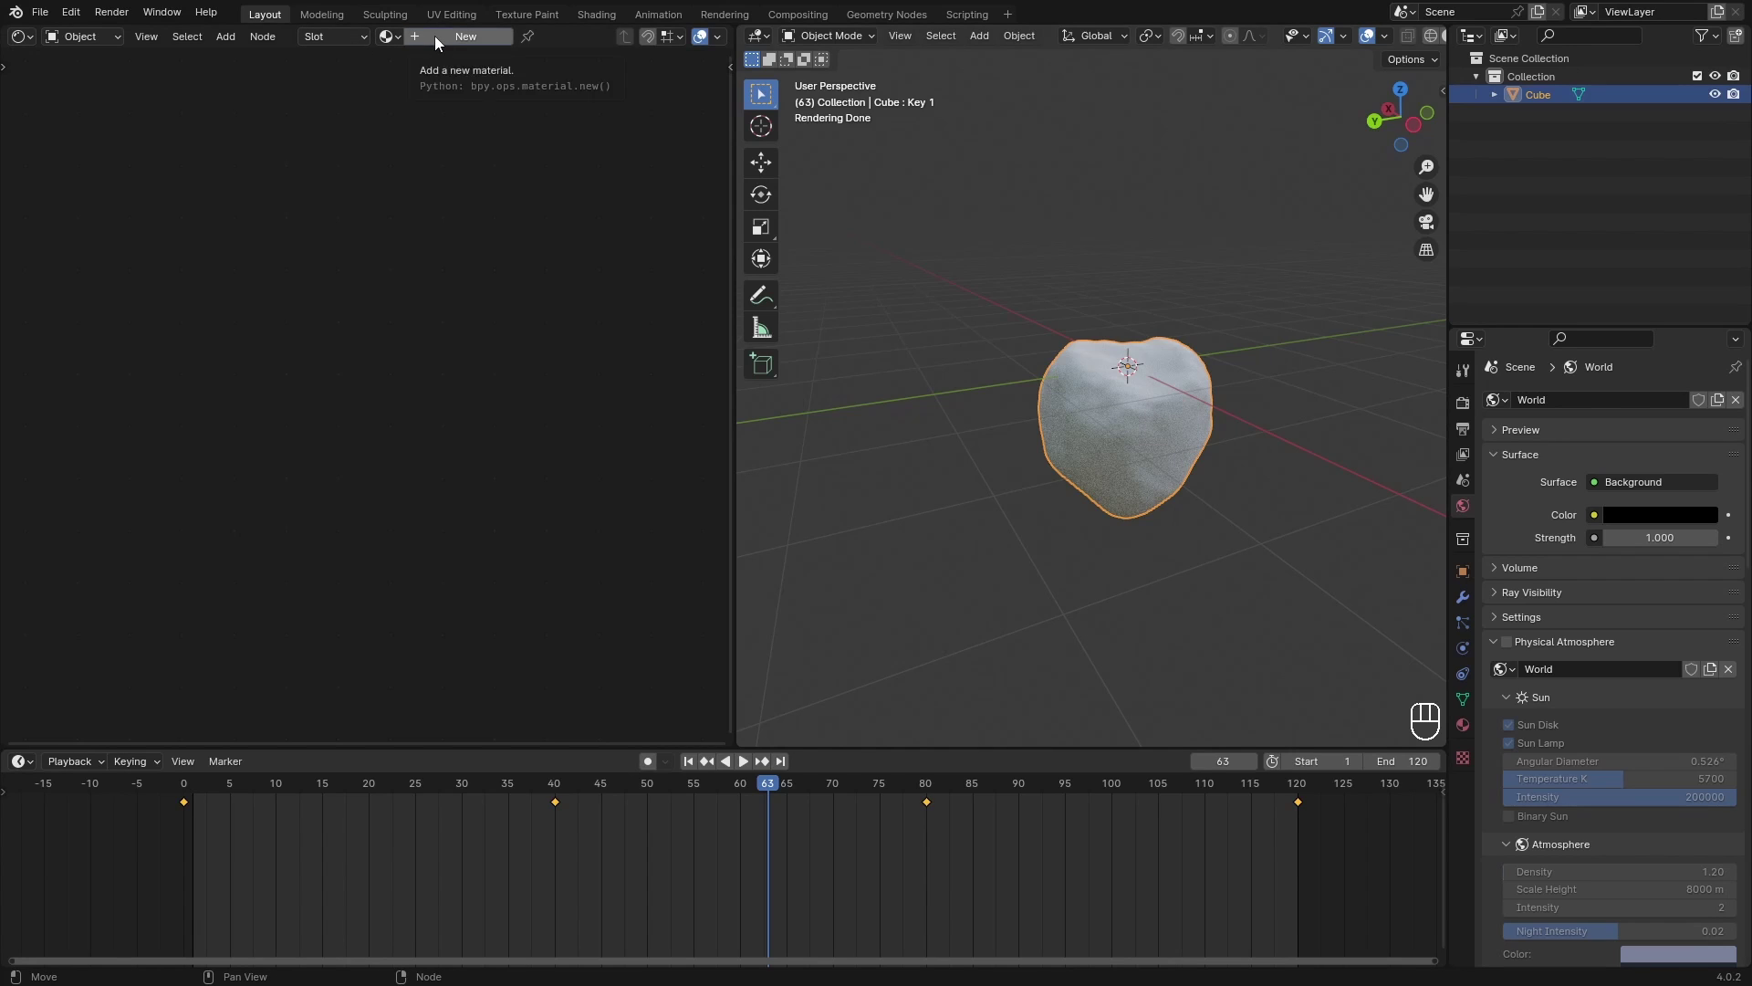
pyautogui.click(435, 36)
# Step: Frame the snowball closer, hide the viewport overlays and save the file
pyautogui.moveTo(129, 325); pyautogui.dragTo(212, 319, button='middle')
pyautogui.moveTo(1105, 488); pyautogui.dragTo(1224, 461, button='middle')
pyautogui.scroll(4, 1173, 497)
pyautogui.hotkey('shift', 'alt', 'z')
pyautogui.hotkey('ctrl', 's')
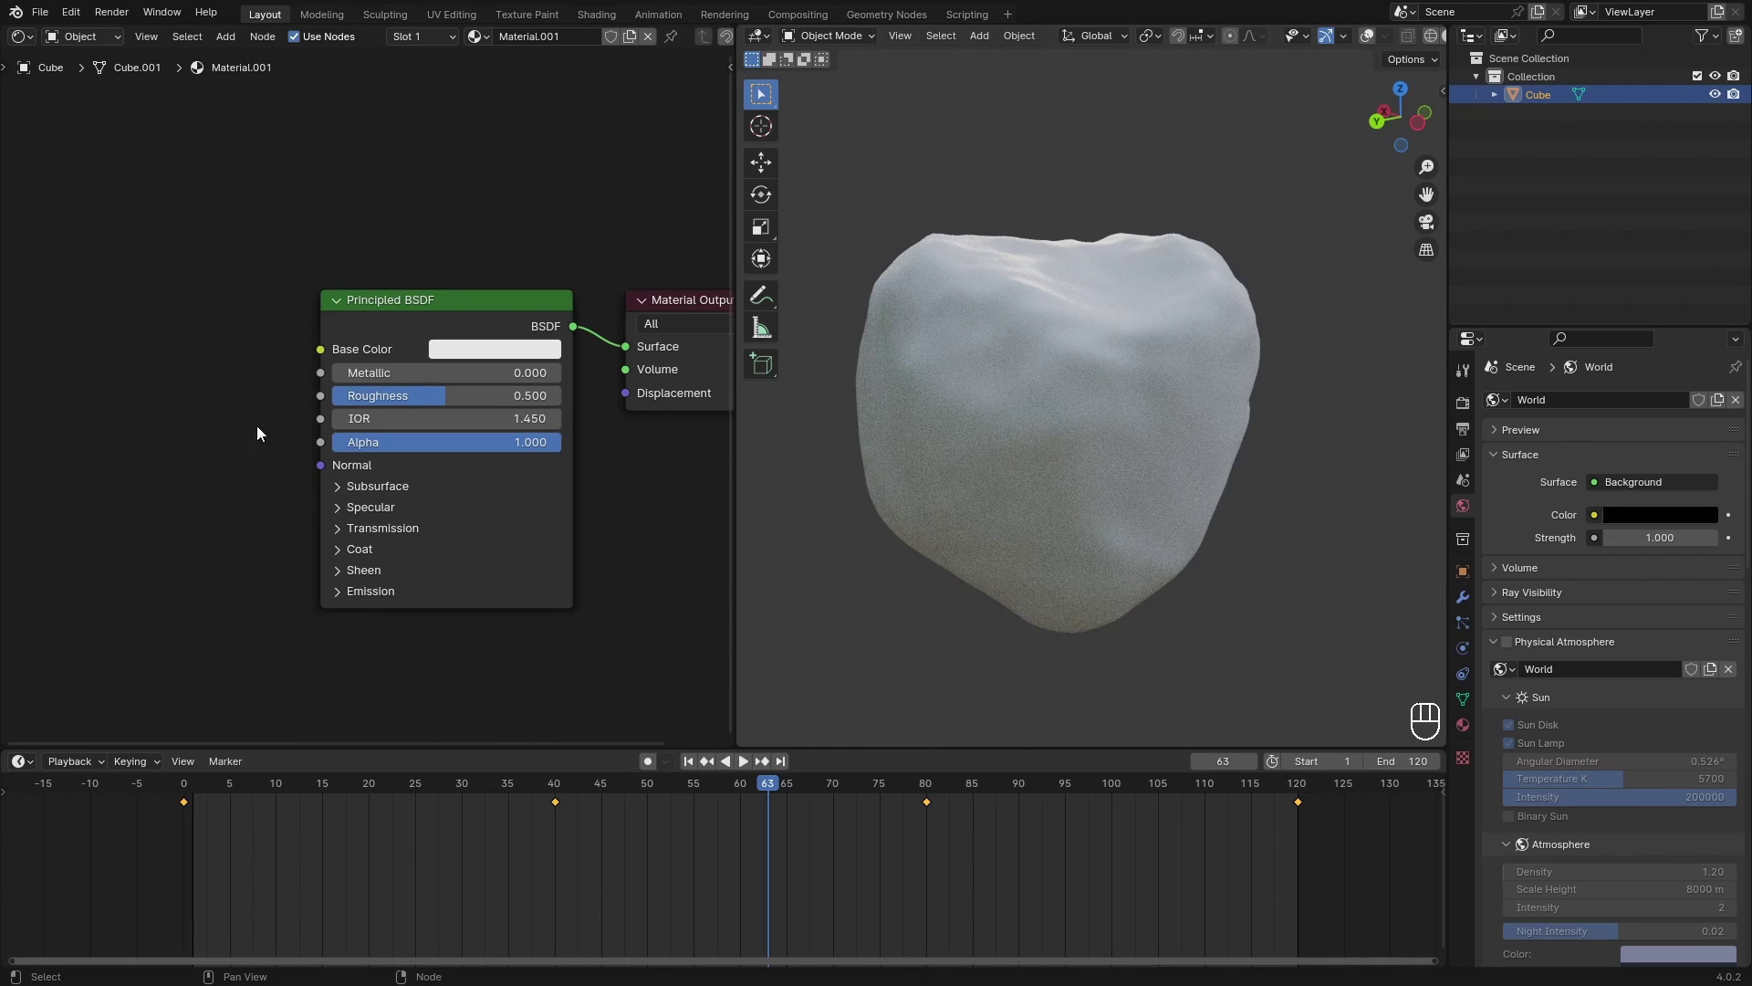
# Step: Set the Principled BSDF base color to a pale blue with hue 0.558, saturation 0.228 and value 1.000
pyautogui.scroll(-1, 382, 517)
pyautogui.moveTo(310, 440); pyautogui.dragTo(247, 414, button='middle')
pyautogui.click(607, 402)
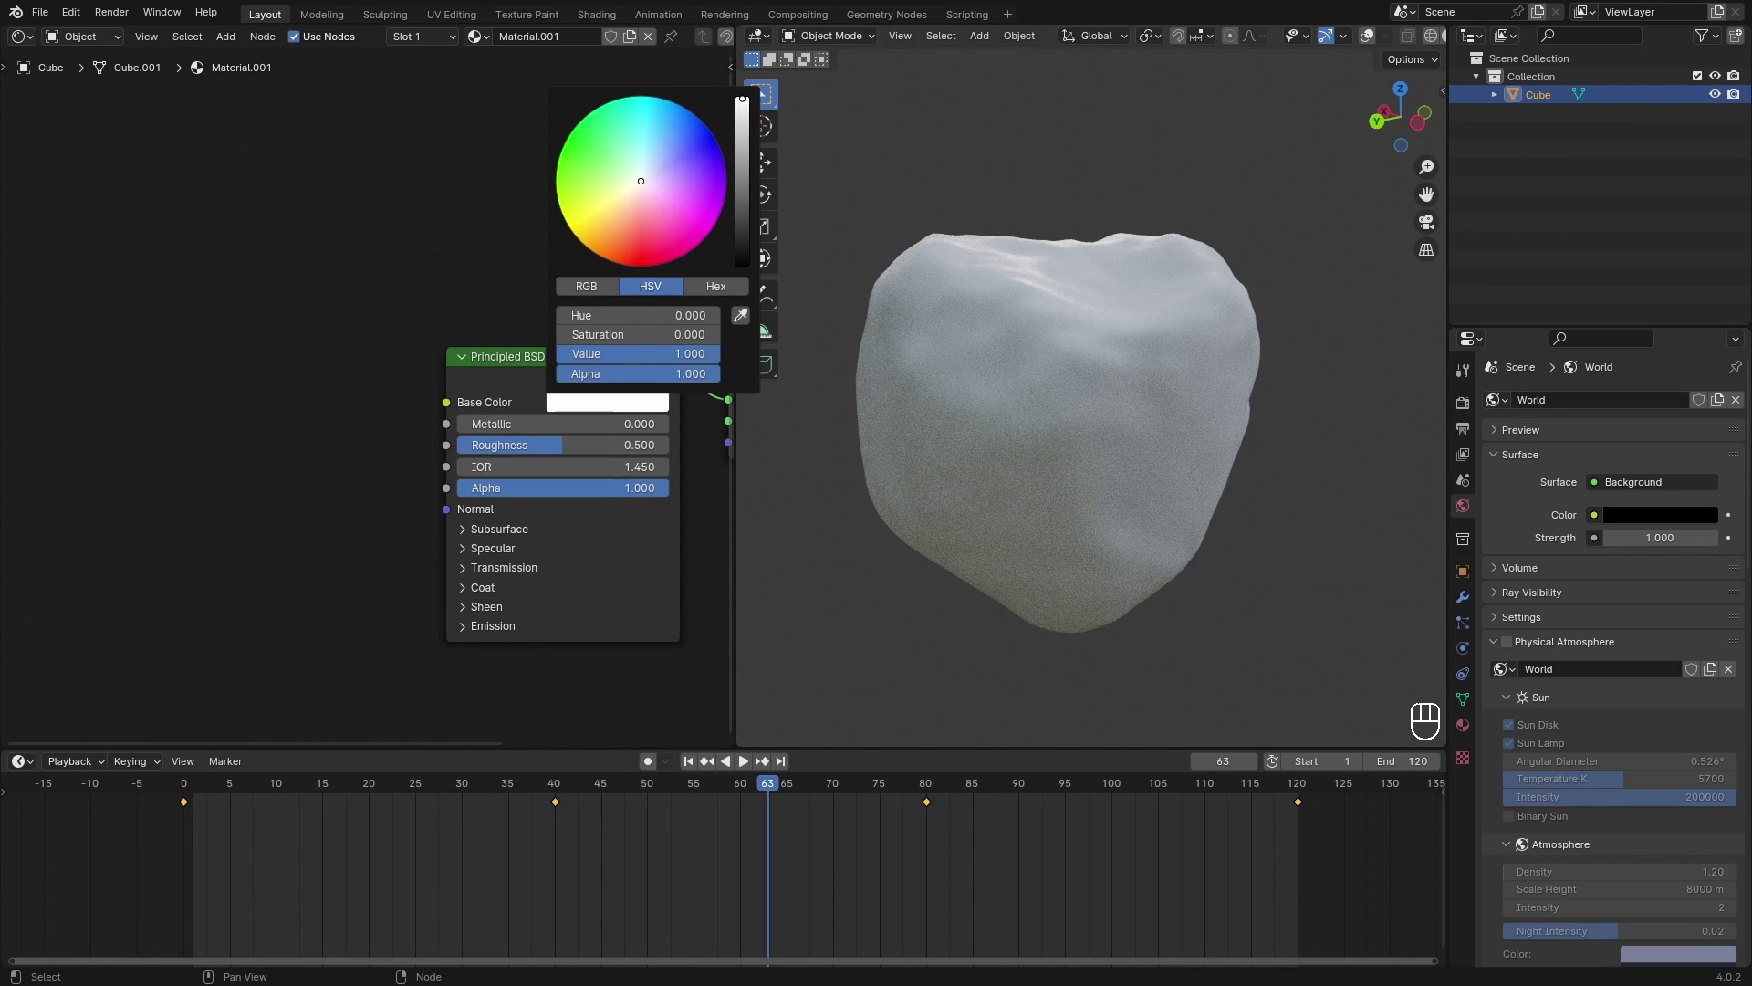
pyautogui.click(584, 407)
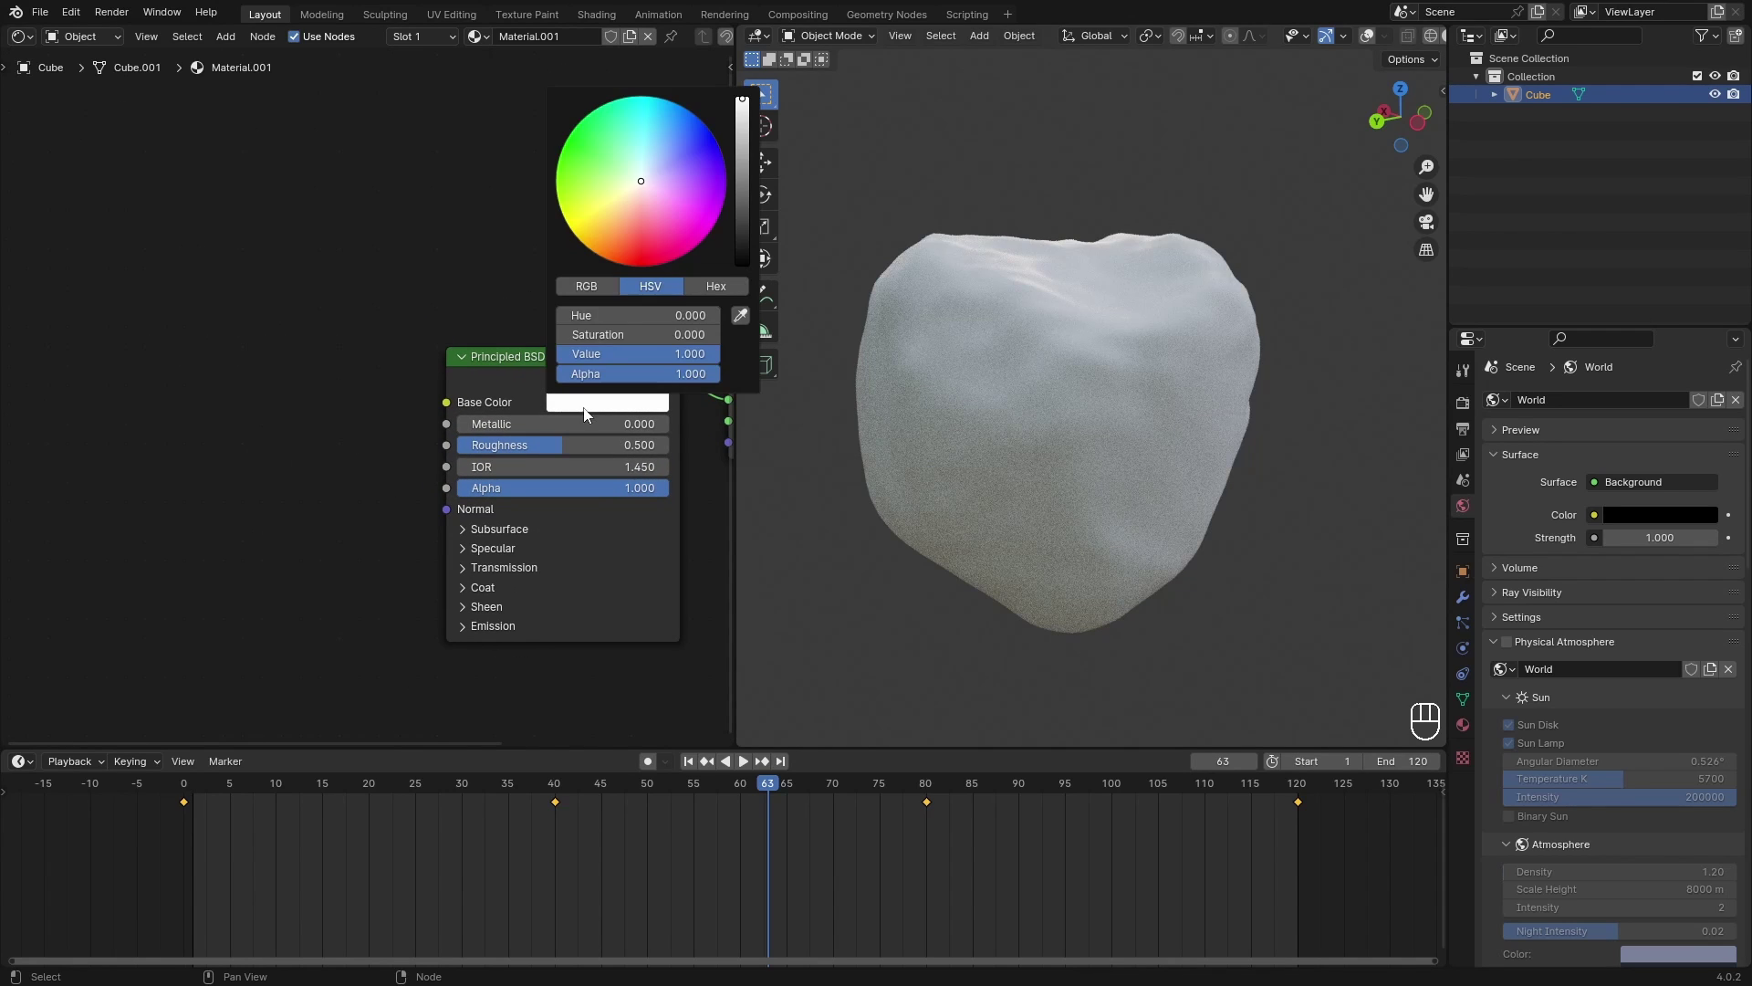
pyautogui.click(644, 177)
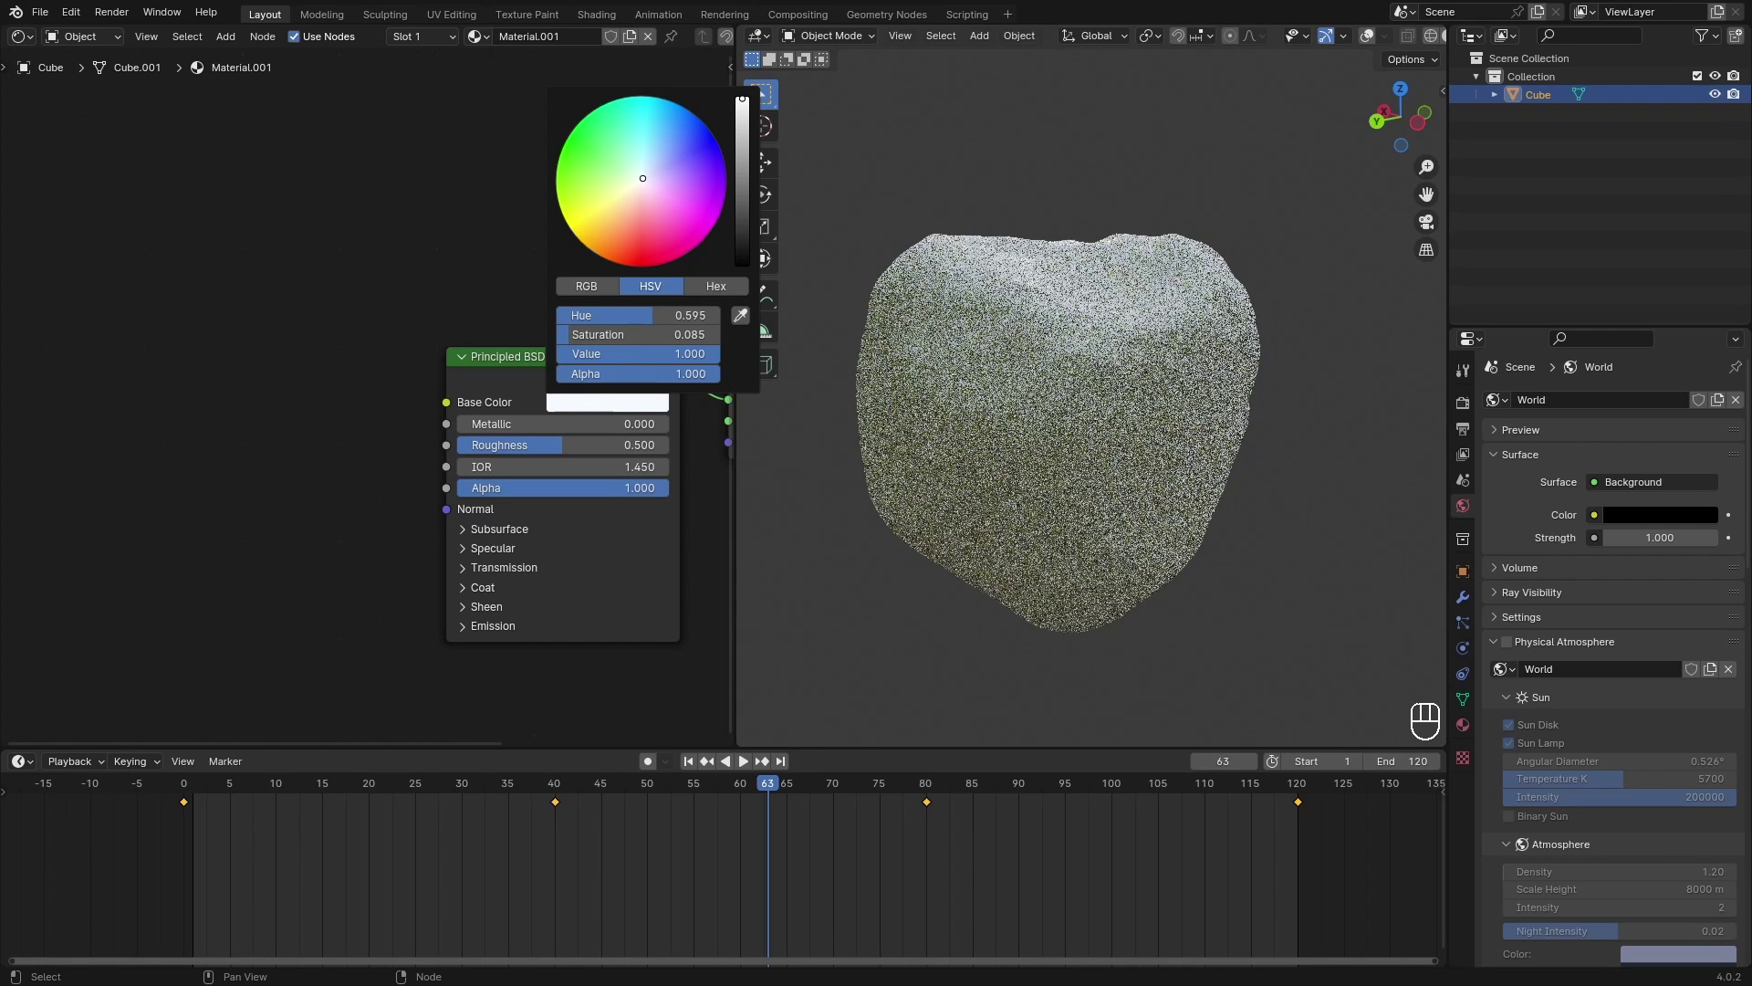
pyautogui.moveTo(644, 181)
pyautogui.keyDown('shift'); pyautogui.mouseDown()
pyautogui.moveTo(619, 215)
pyautogui.moveTo(646, 211)
pyautogui.moveTo(671, 169)
pyautogui.moveTo(625, 183)
pyautogui.moveTo(646, 172)
pyautogui.mouseUp(); pyautogui.keyUp('shift')
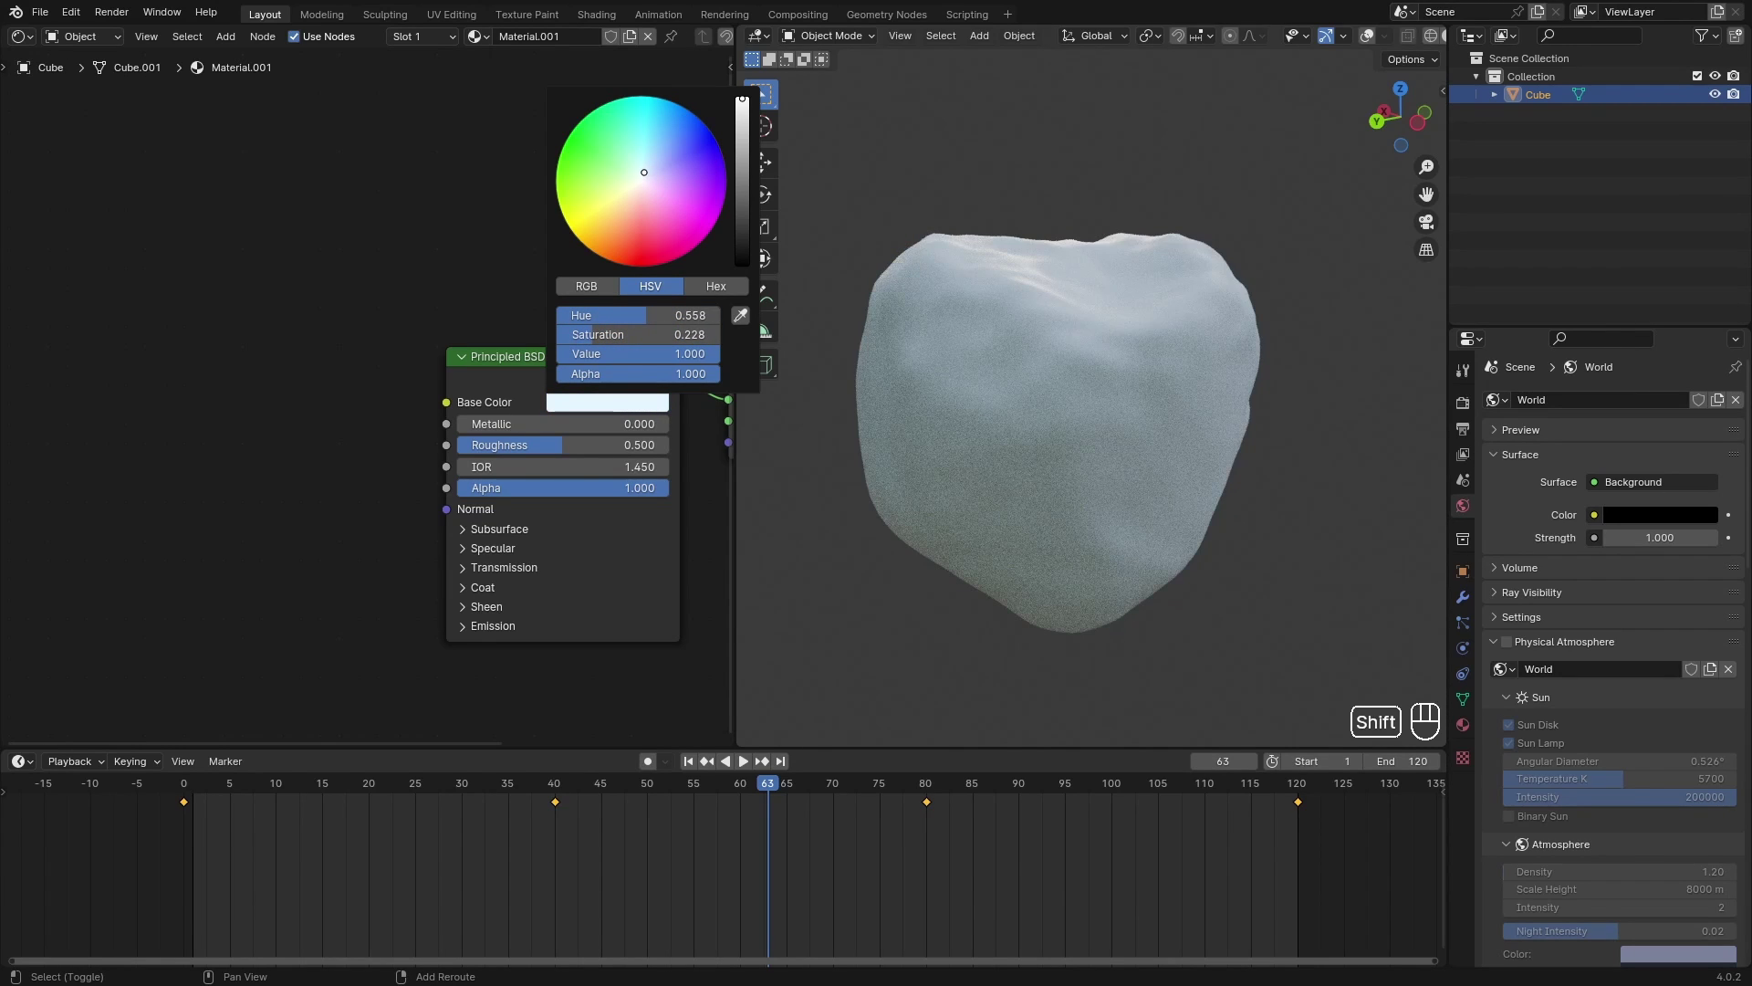
# Step: Add a Musgrave Texture node and place it before the Principled BSDF
pyautogui.moveTo(121, 462); pyautogui.dragTo(190, 402, button='middle')
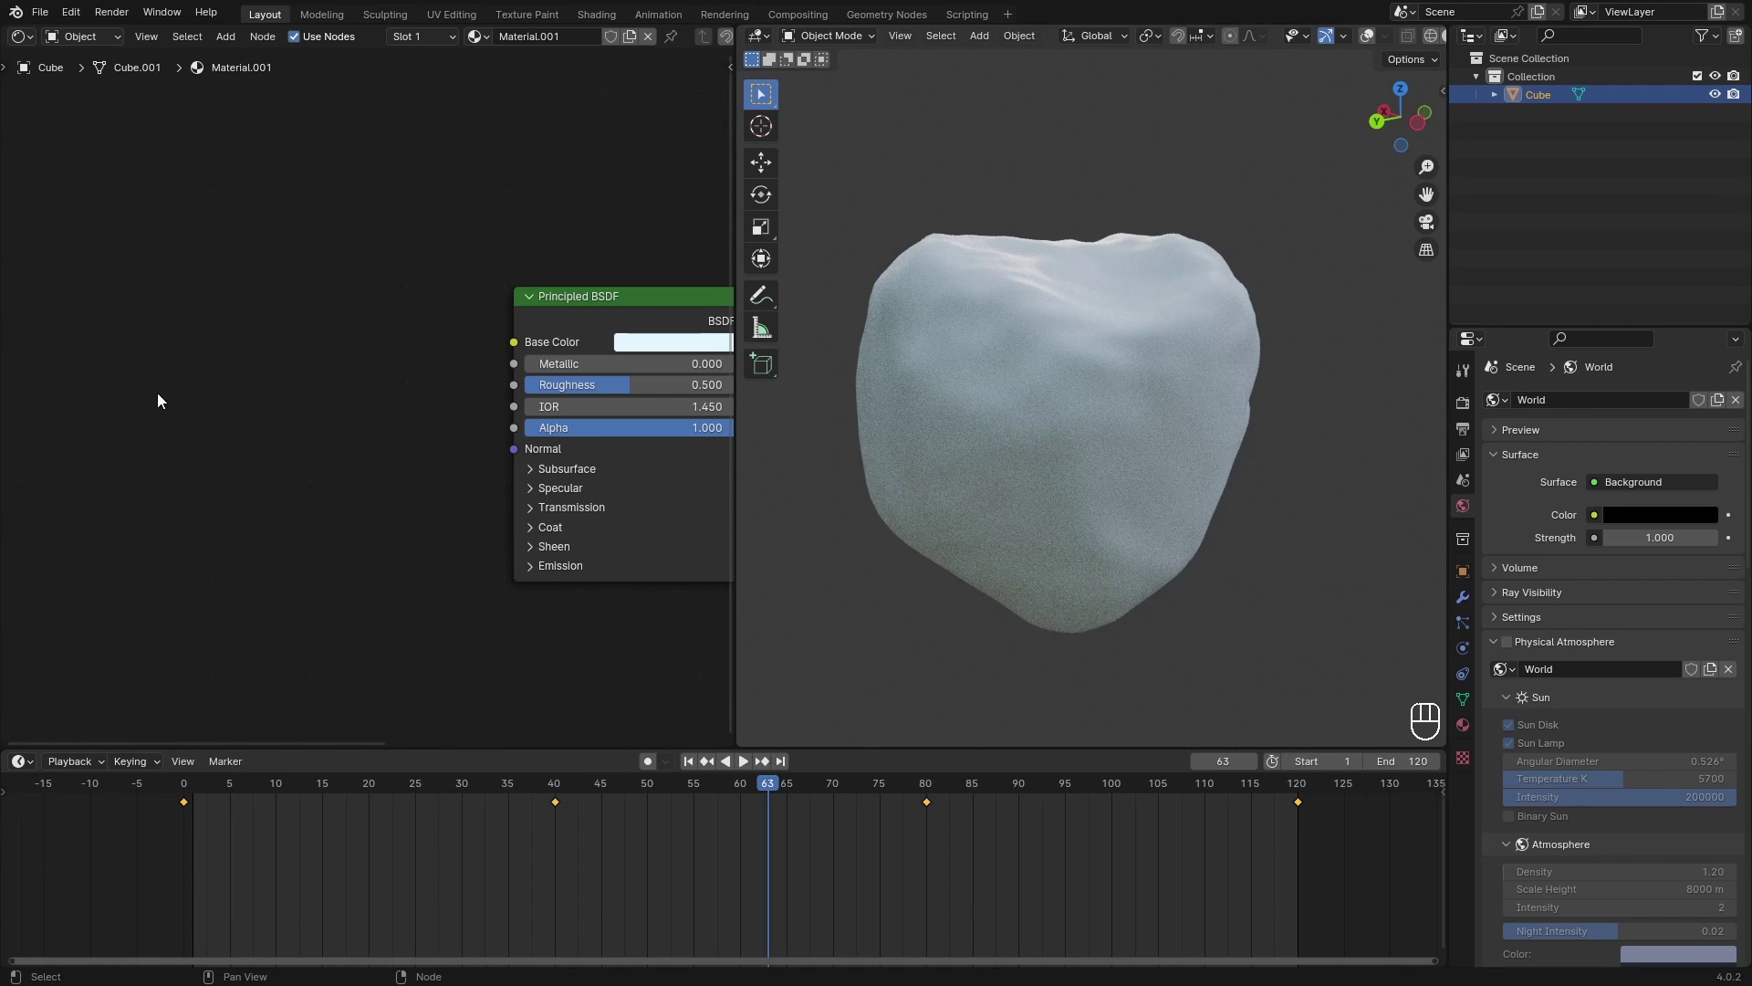
pyautogui.hotkey('shift', 'a')
pyautogui.click(185, 394)
pyautogui.write('musg')
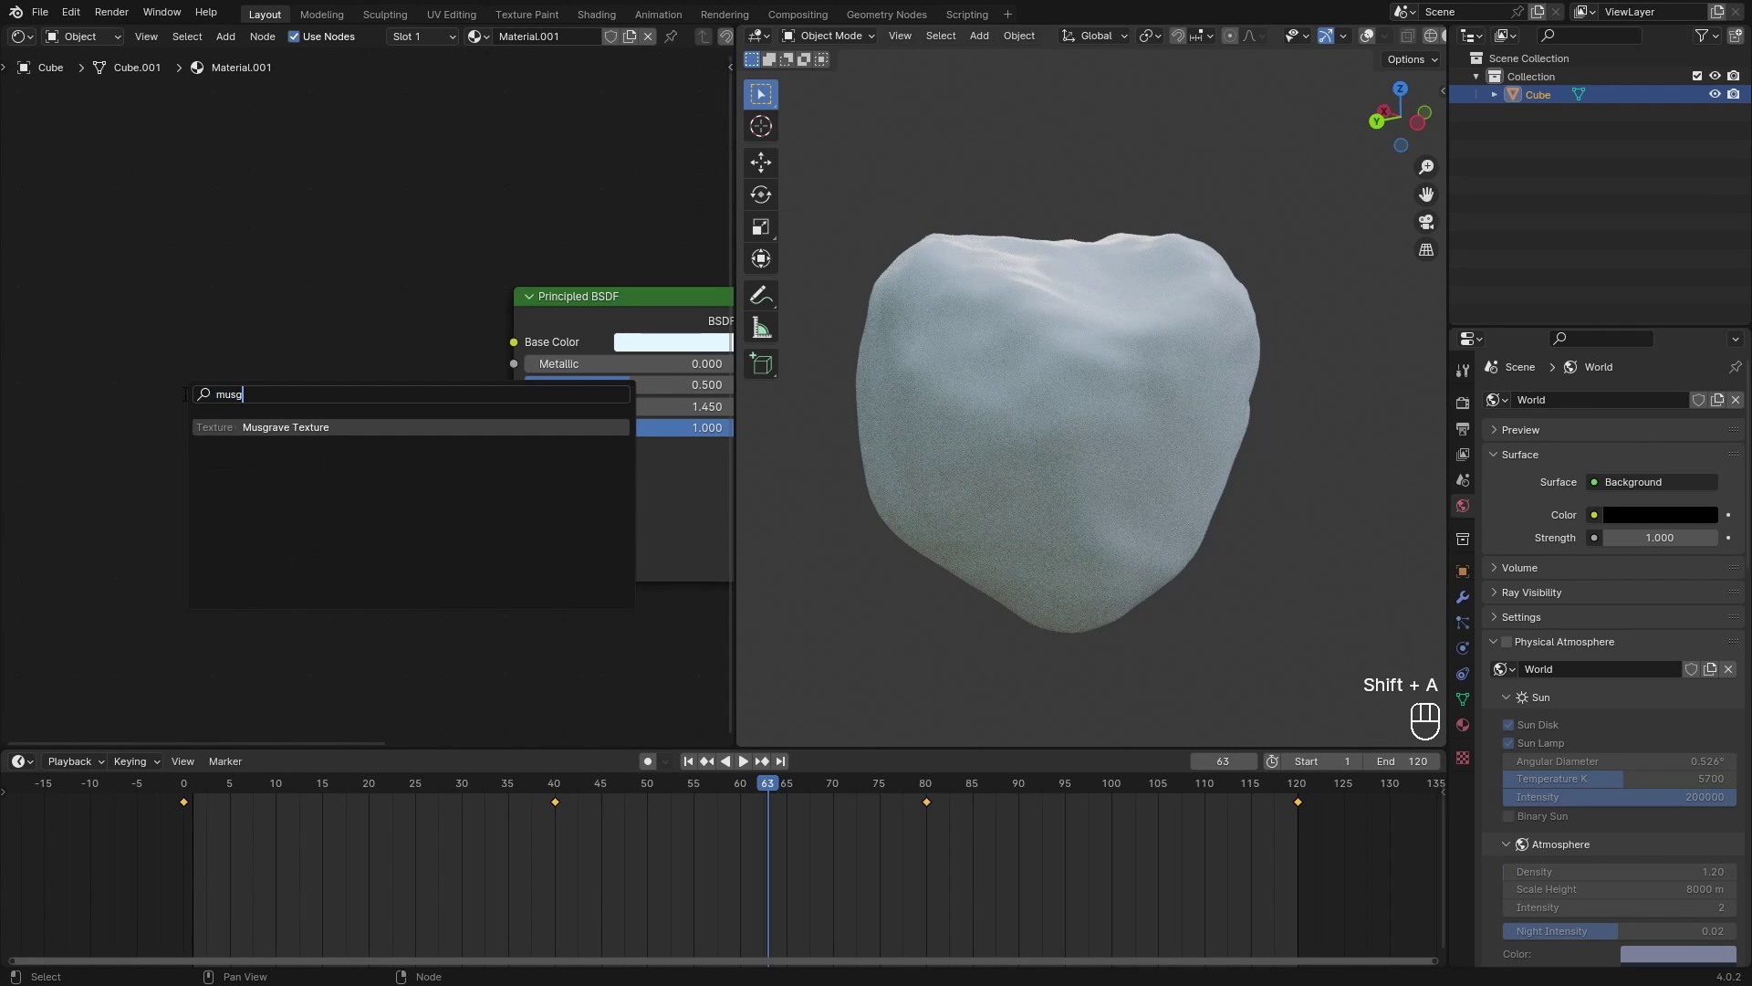
pyautogui.press('Return')
pyautogui.click(312, 418)
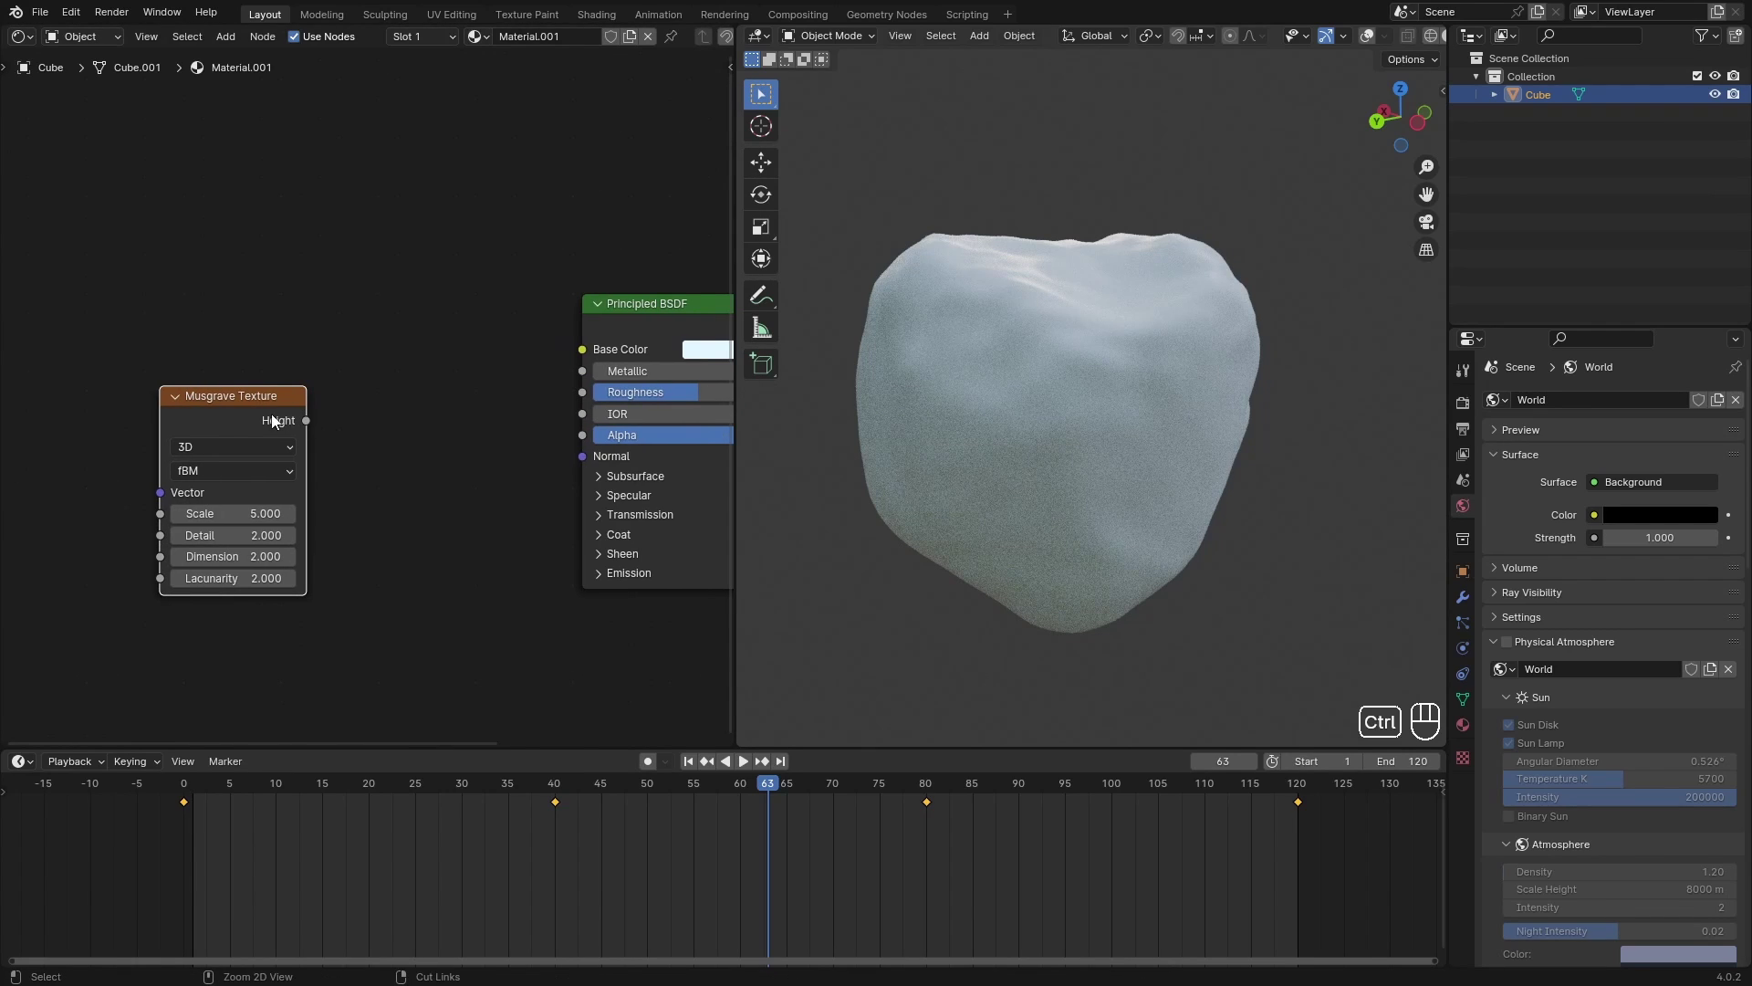
# Step: Preview the Musgrave texture on the snowball and set its Detail to 15.000 and Dimension to 0.250
pyautogui.keyDown('ctrl'); pyautogui.keyDown('shift'); pyautogui.click(252, 418); pyautogui.keyUp('shift'); pyautogui.keyUp('ctrl')
pyautogui.moveTo(216, 415); pyautogui.dragTo(305, 415, button='middle')
pyautogui.moveTo(321, 535); pyautogui.dragTo(279, 556)
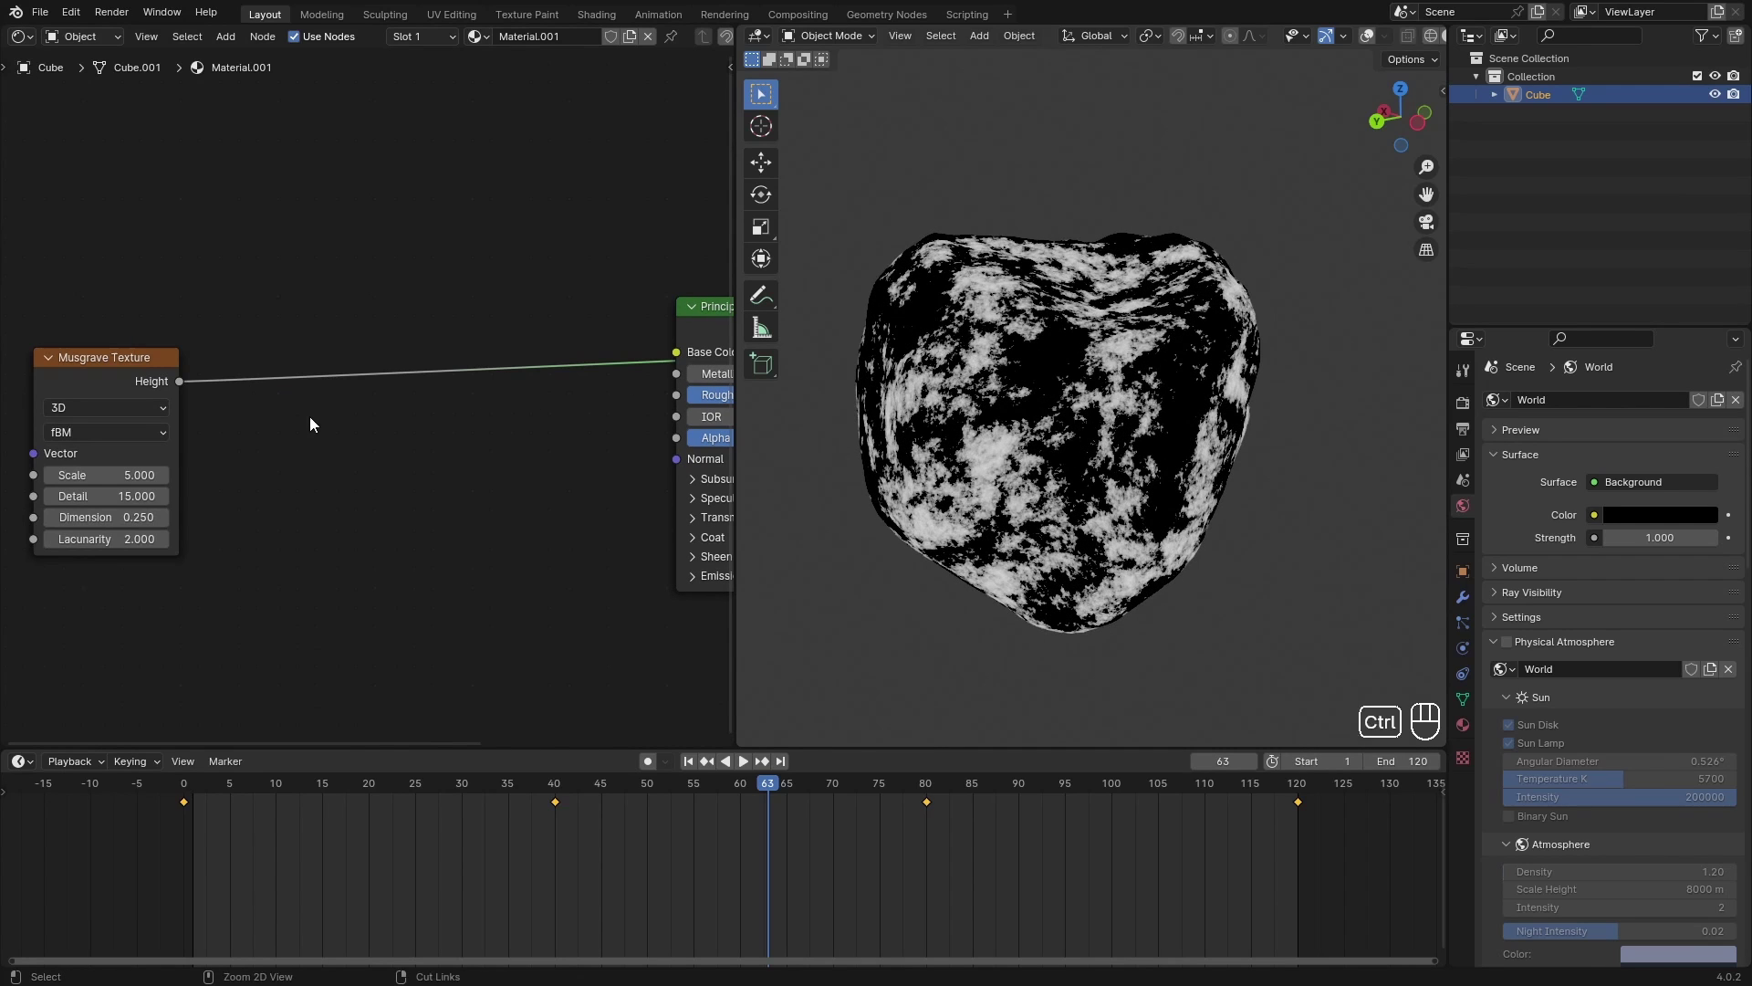
# Step: Add a Bump node, linking the Musgrave Height to its Height input and its Normal output to the Principled BSDF Normal
pyautogui.hotkey('shift', 'a')
pyautogui.click(309, 416)
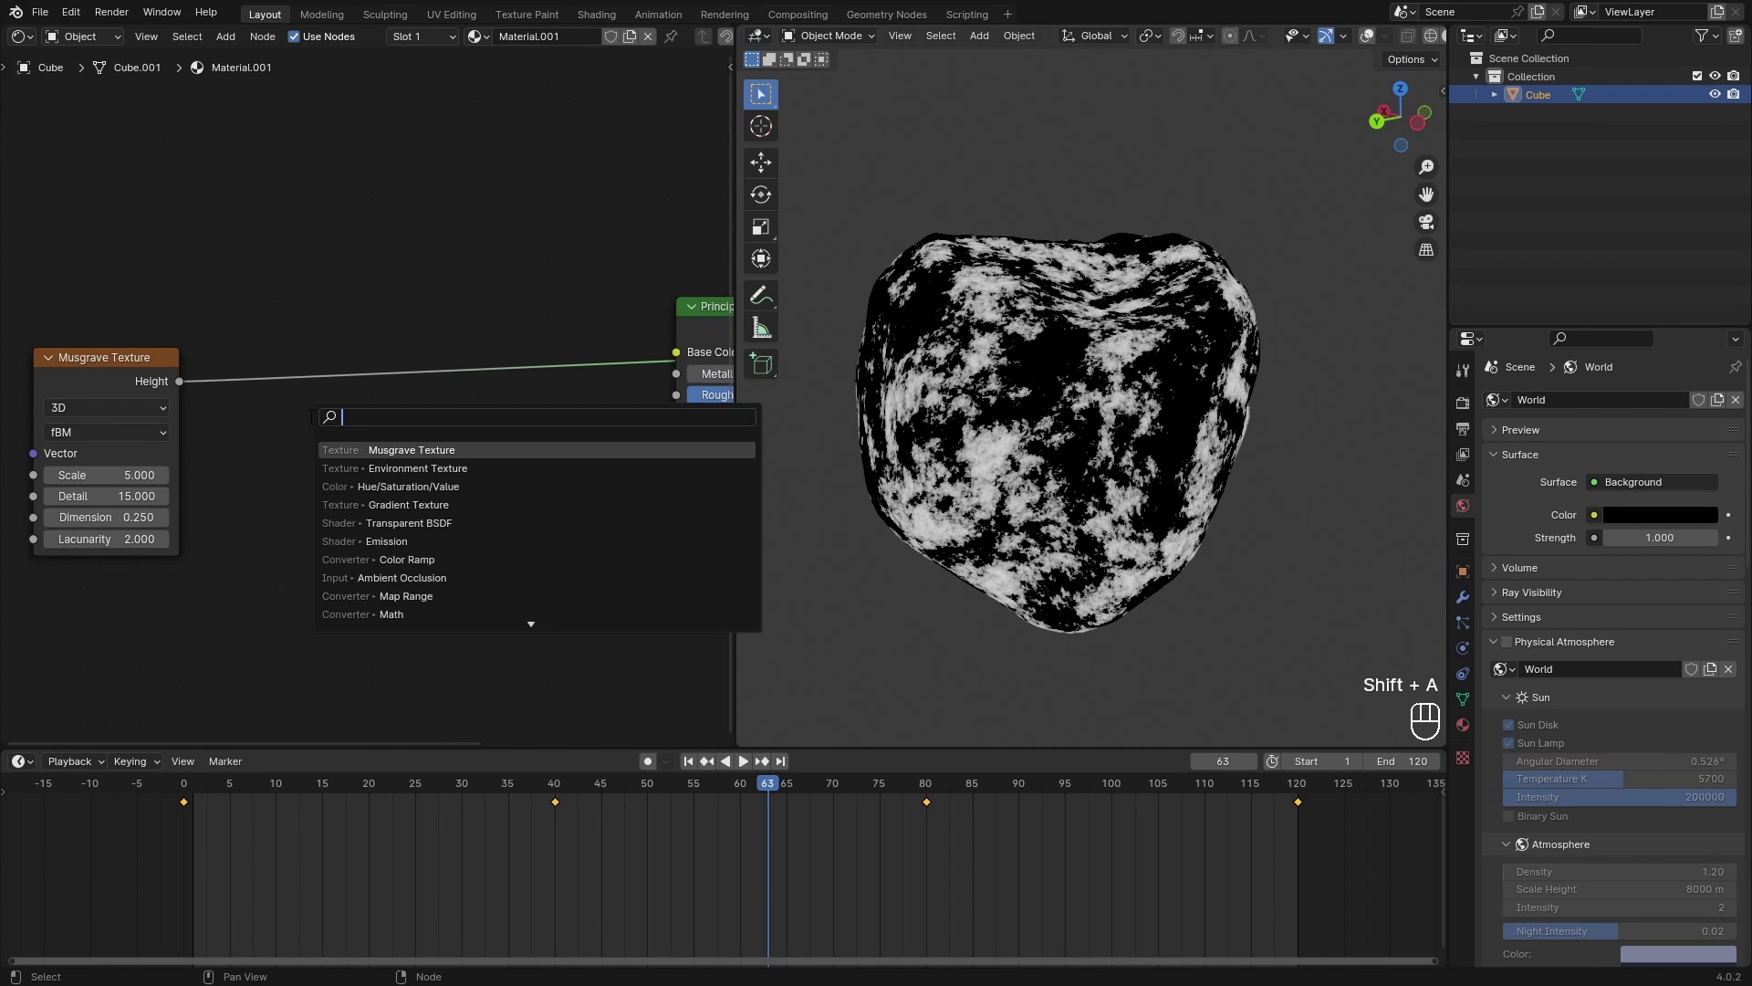
pyautogui.write('bump')
pyautogui.press('Return')
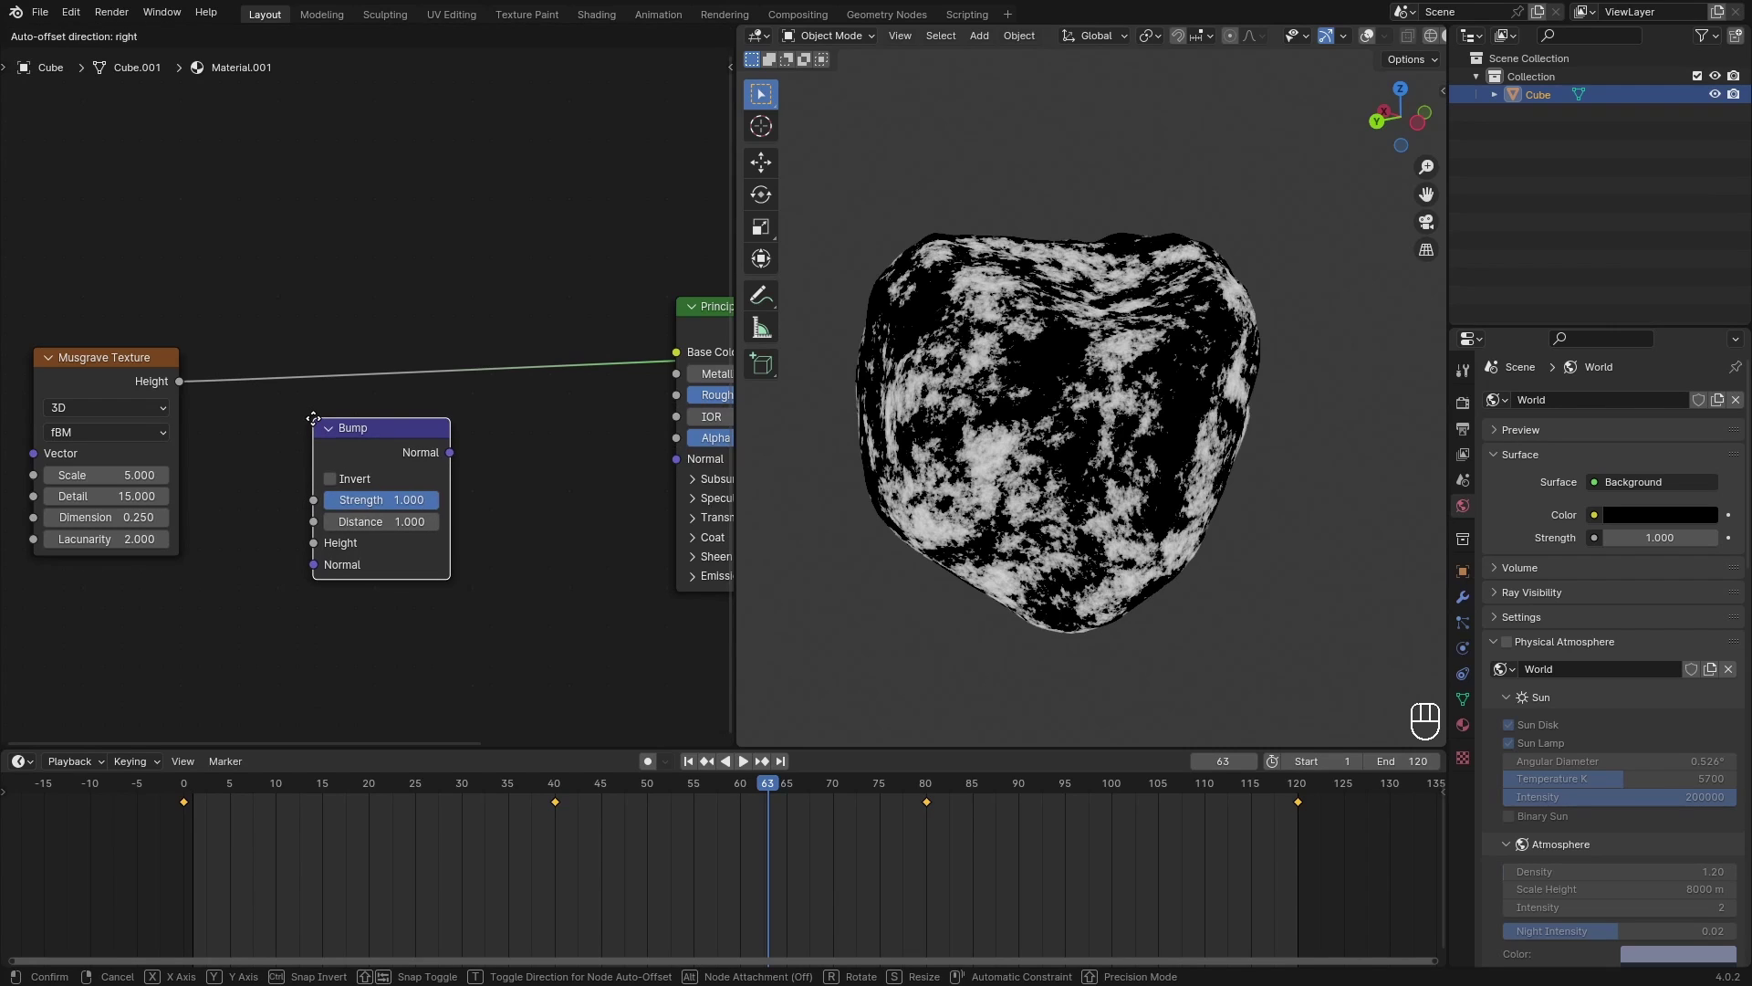
pyautogui.click(315, 420)
pyautogui.moveTo(179, 387); pyautogui.dragTo(334, 538)
pyautogui.moveTo(461, 448); pyautogui.dragTo(677, 459)
# Step: Preview the Principled BSDF on the snowball in place of the Musgrave texture and save the file
pyautogui.moveTo(620, 489)
pyautogui.mouseDown(button='middle')
pyautogui.moveTo(356, 402)
pyautogui.moveTo(544, 336)
pyautogui.moveTo(380, 347)
pyautogui.moveTo(544, 325)
pyautogui.mouseUp(button='middle')
pyautogui.keyDown('ctrl'); pyautogui.keyDown('shift'); pyautogui.click(380, 346); pyautogui.keyUp('shift'); pyautogui.keyUp('ctrl')
pyautogui.moveTo(991, 446); pyautogui.dragTo(1053, 447)
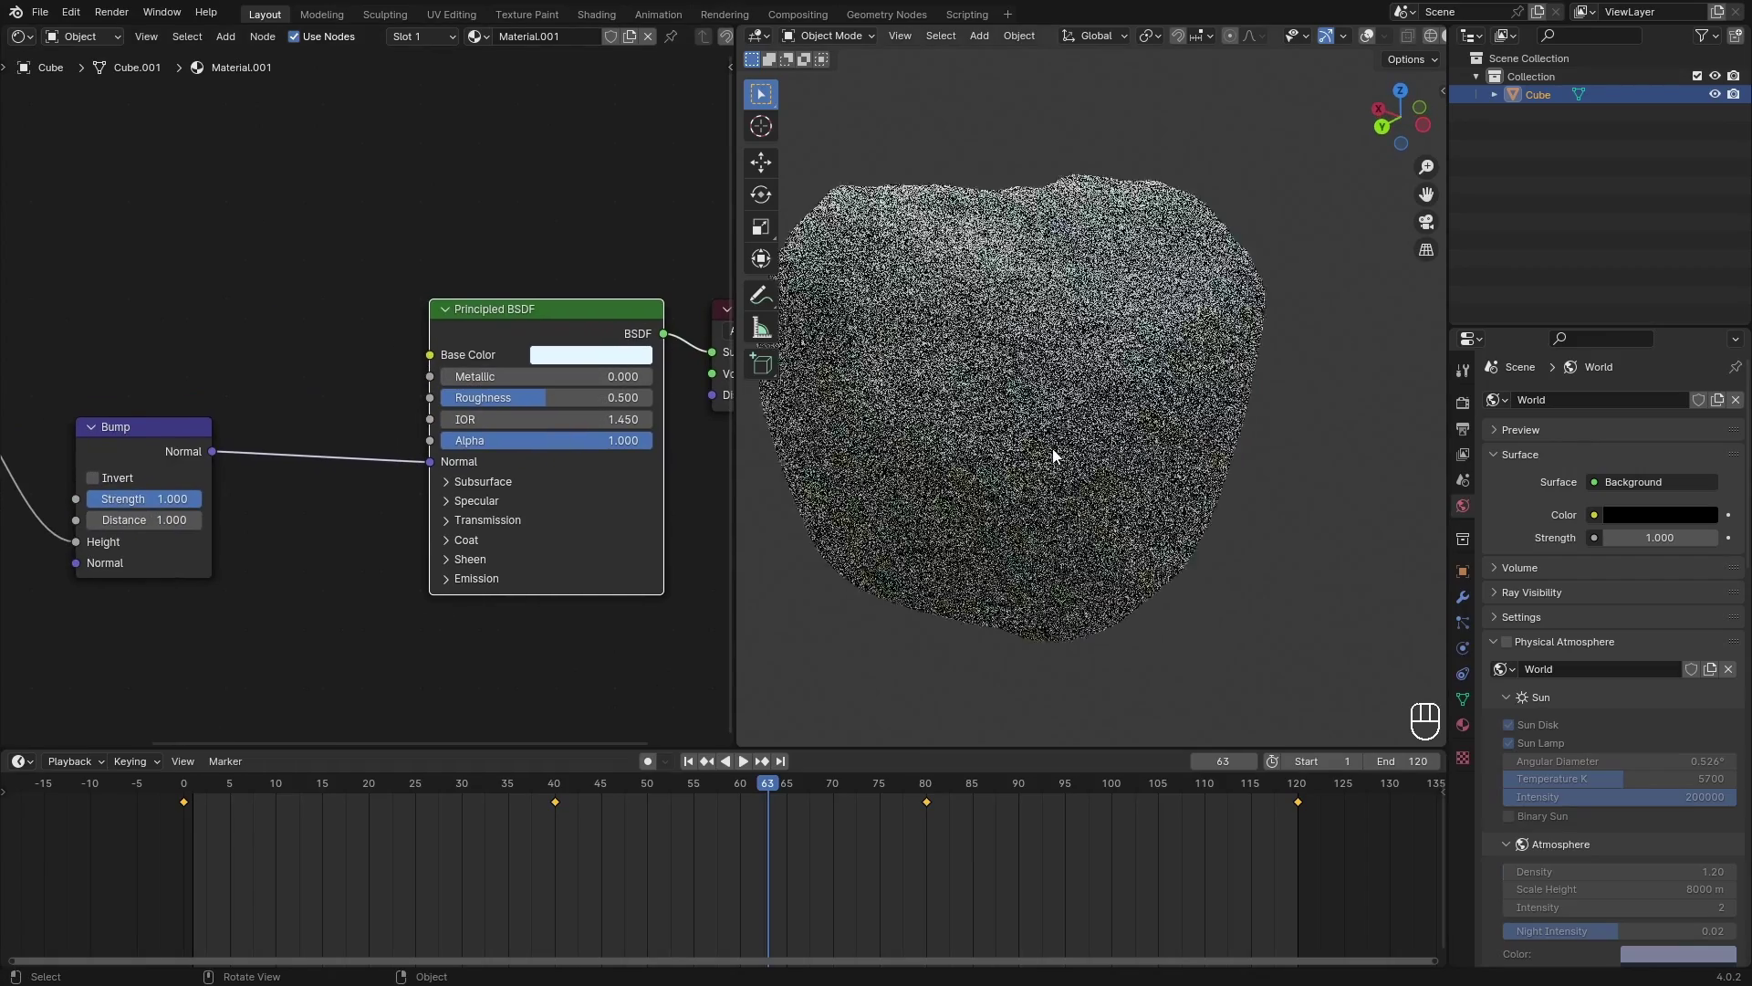
pyautogui.moveTo(1144, 461); pyautogui.dragTo(1107, 337, button='middle')
pyautogui.hotkey('ctrl', 's')
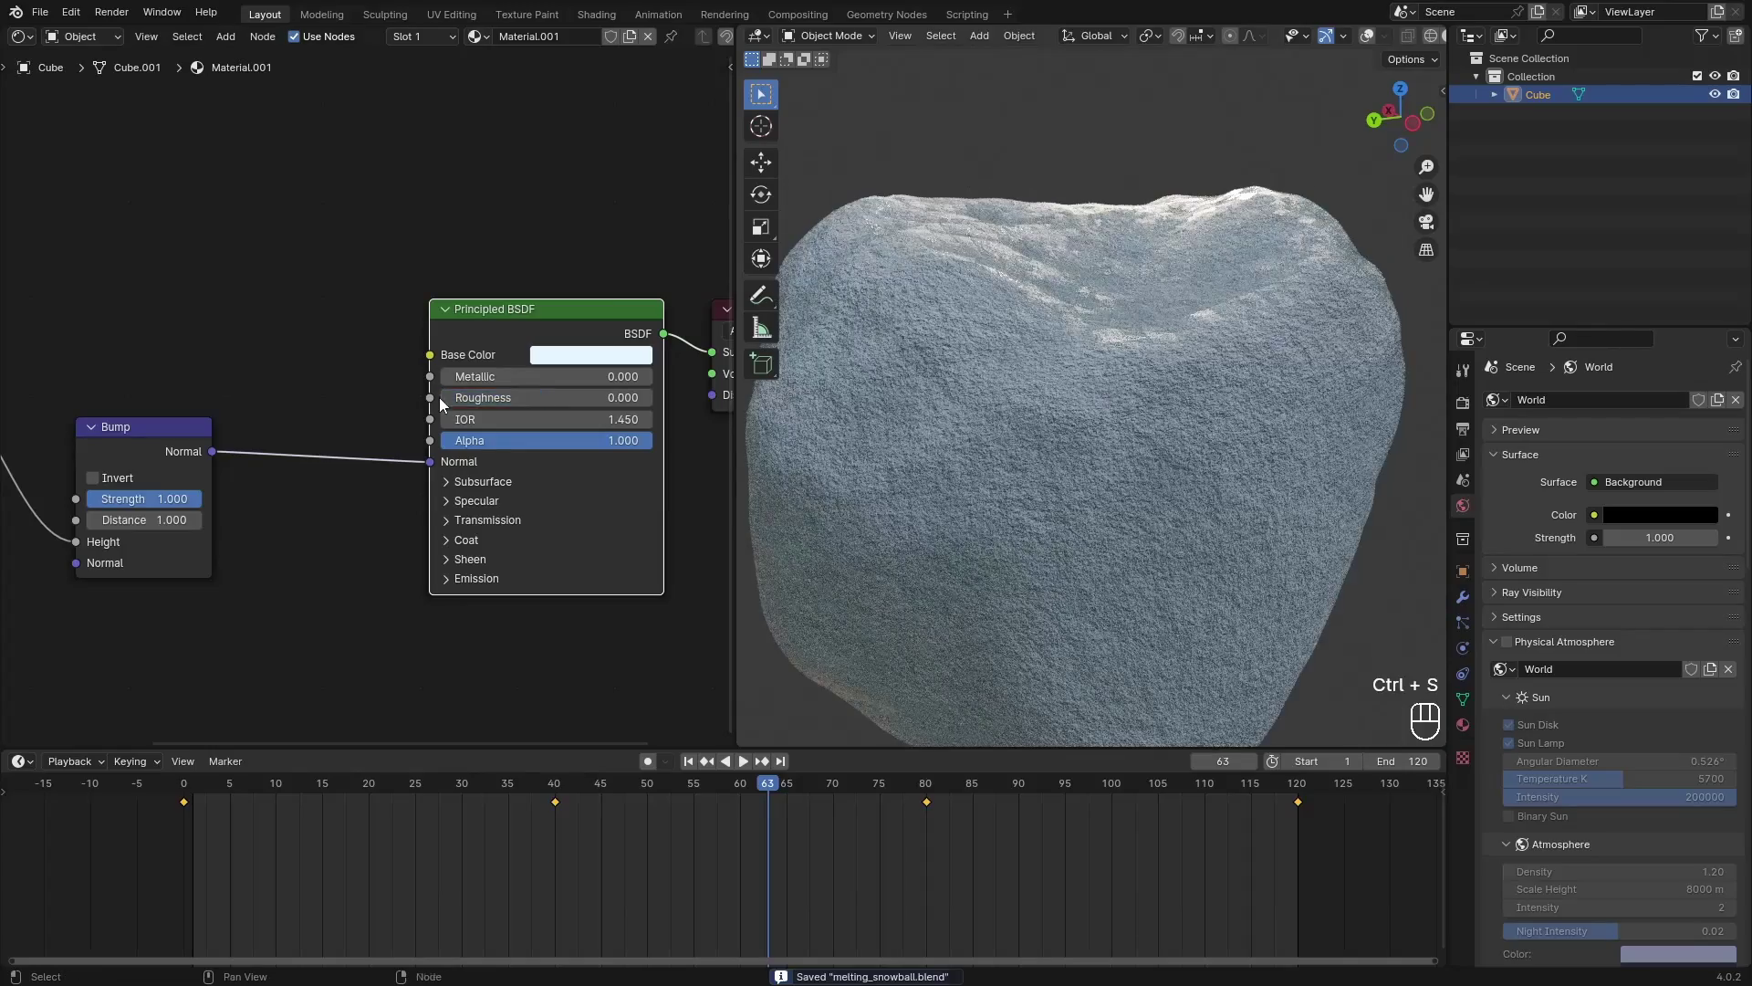
# Step: Lower the Principled BSDF Roughness to 0.000 and link the Musgrave Height output to its Roughness input
pyautogui.moveTo(478, 398); pyautogui.dragTo(399, 399)
pyautogui.moveTo(212, 451); pyautogui.dragTo(166, 277)
pyautogui.rightClick(166, 276)
pyautogui.moveTo(166, 277); pyautogui.dragTo(416, 268, button='middle')
pyautogui.moveTo(184, 374); pyautogui.dragTo(679, 387)
pyautogui.moveTo(448, 345); pyautogui.dragTo(391, 354, button='middle')
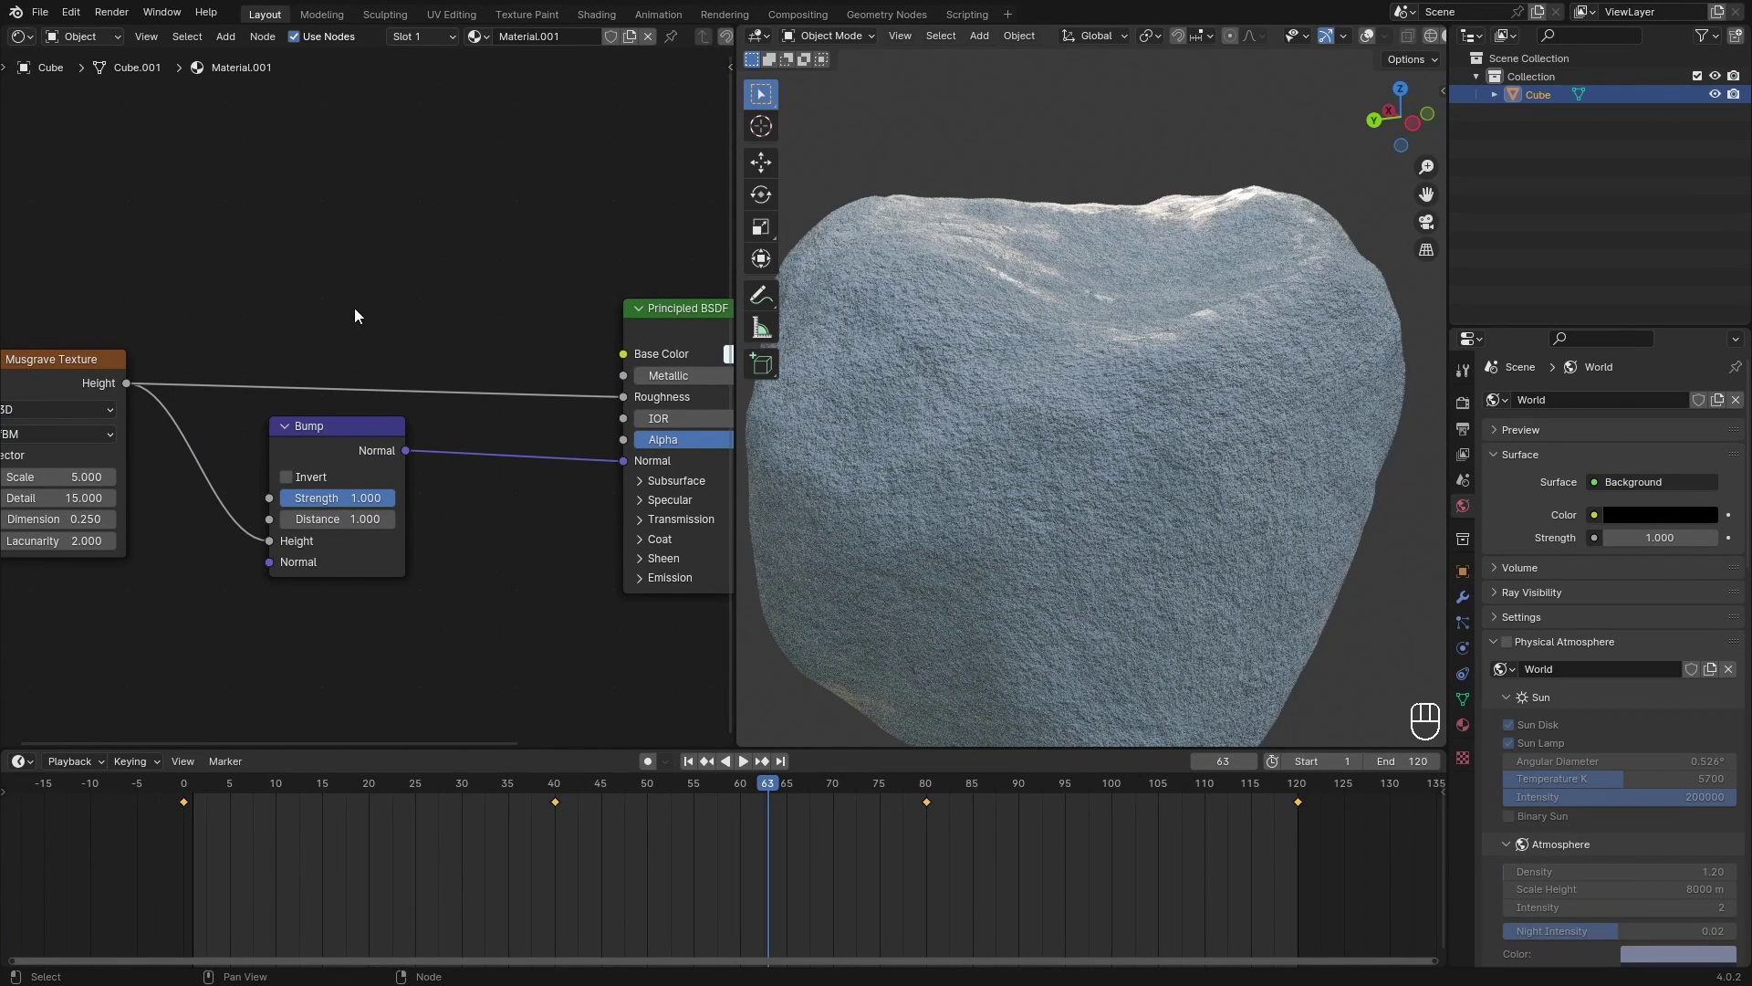
# Step: Add a Color Ramp node between the Musgrave Height output and the Principled BSDF Roughness input
pyautogui.hotkey('shift', 'a')
pyautogui.write('color r')
pyautogui.press('Return')
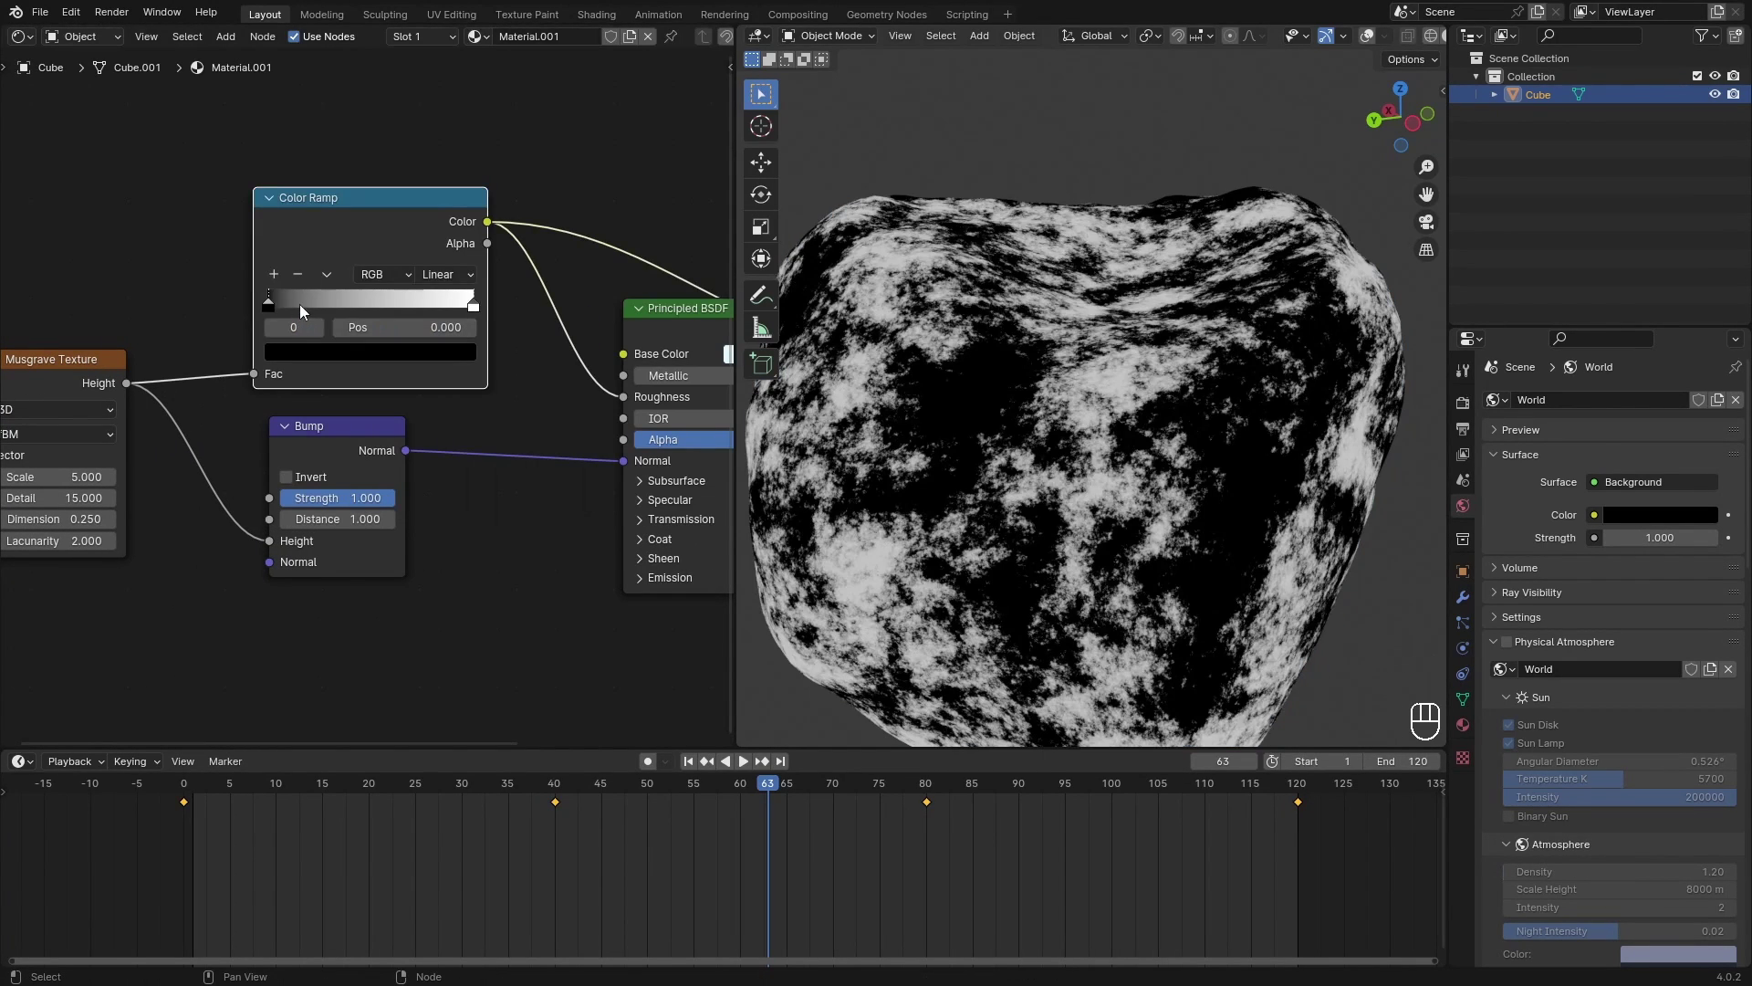
# Step: Try a light grey color on the Color Ramp's black stop and undo it
pyautogui.click(330, 350)
pyautogui.moveTo(460, 213); pyautogui.dragTo(460, 78)
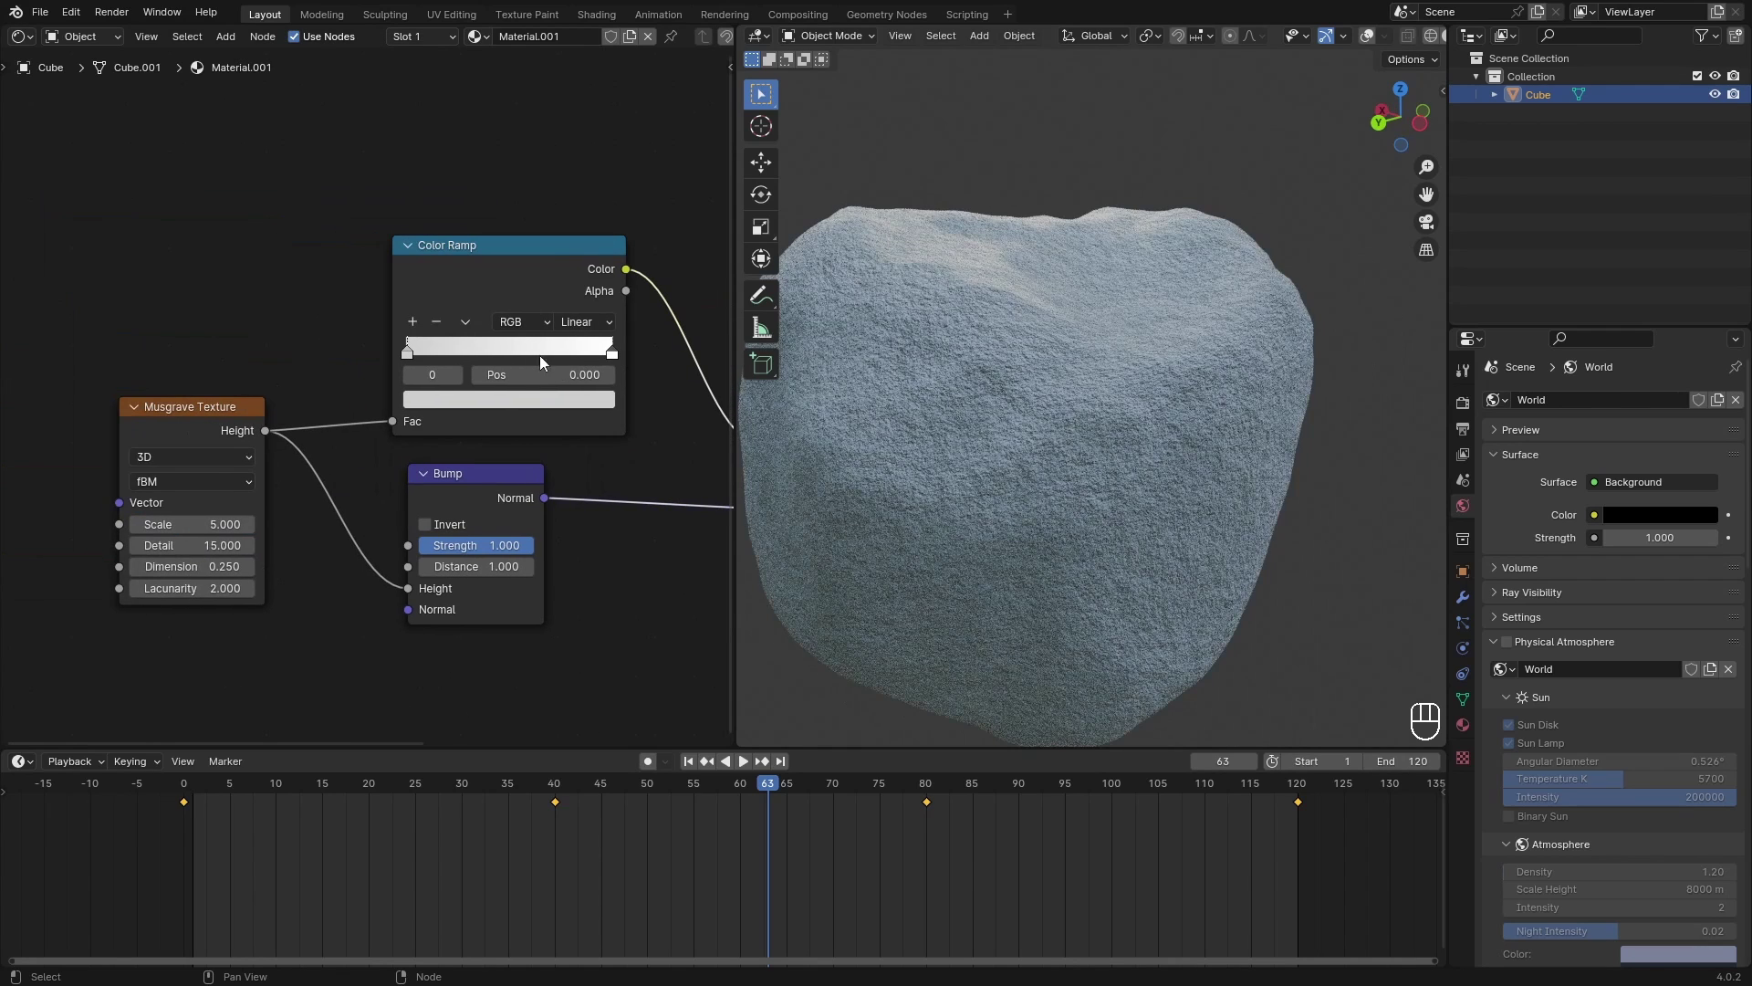
pyautogui.hotkey('ctrl', 'z')
pyautogui.hotkey('ctrl', 'z')
pyautogui.hotkey('ctrl', 'z')
pyautogui.hotkey('ctrl', 'z')
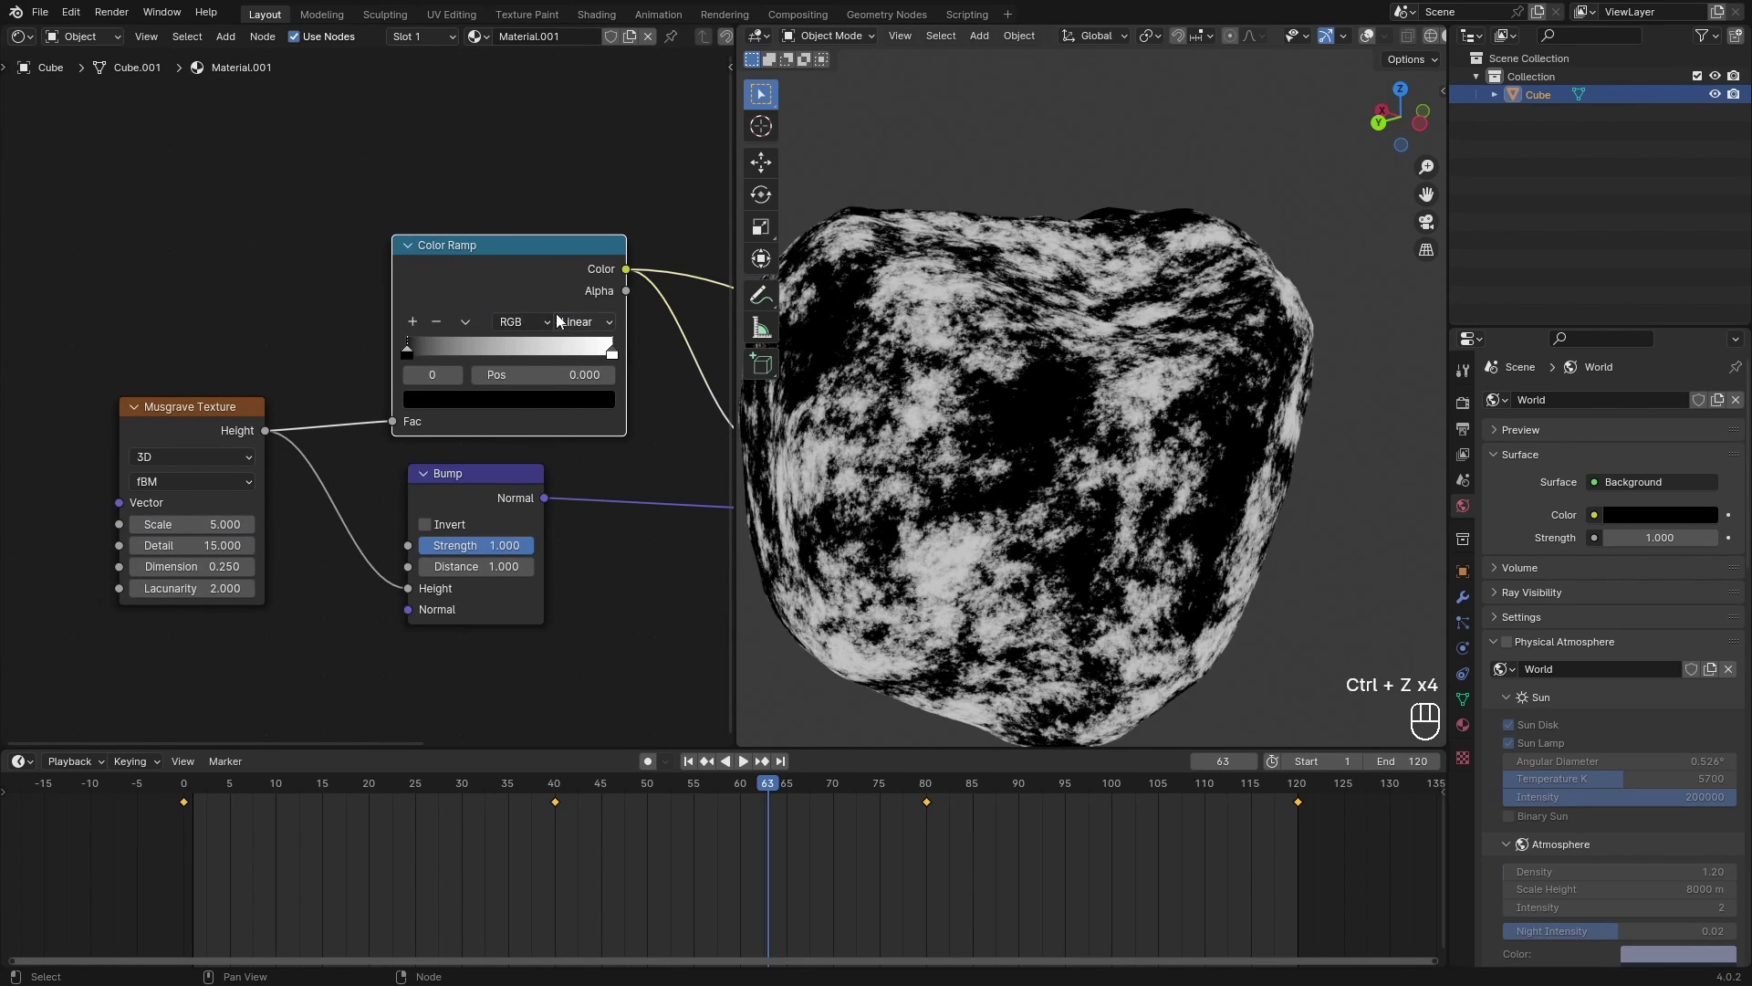
# Step: Darken the Color Ramp's white stop at position 1.000 to a dark grey and save the file
pyautogui.moveTo(593, 398); pyautogui.dragTo(459, 377, button='middle')
pyautogui.click(459, 377)
pyautogui.moveTo(462, 148); pyautogui.dragTo(463, 210)
pyautogui.hotkey('ctrl', 's')
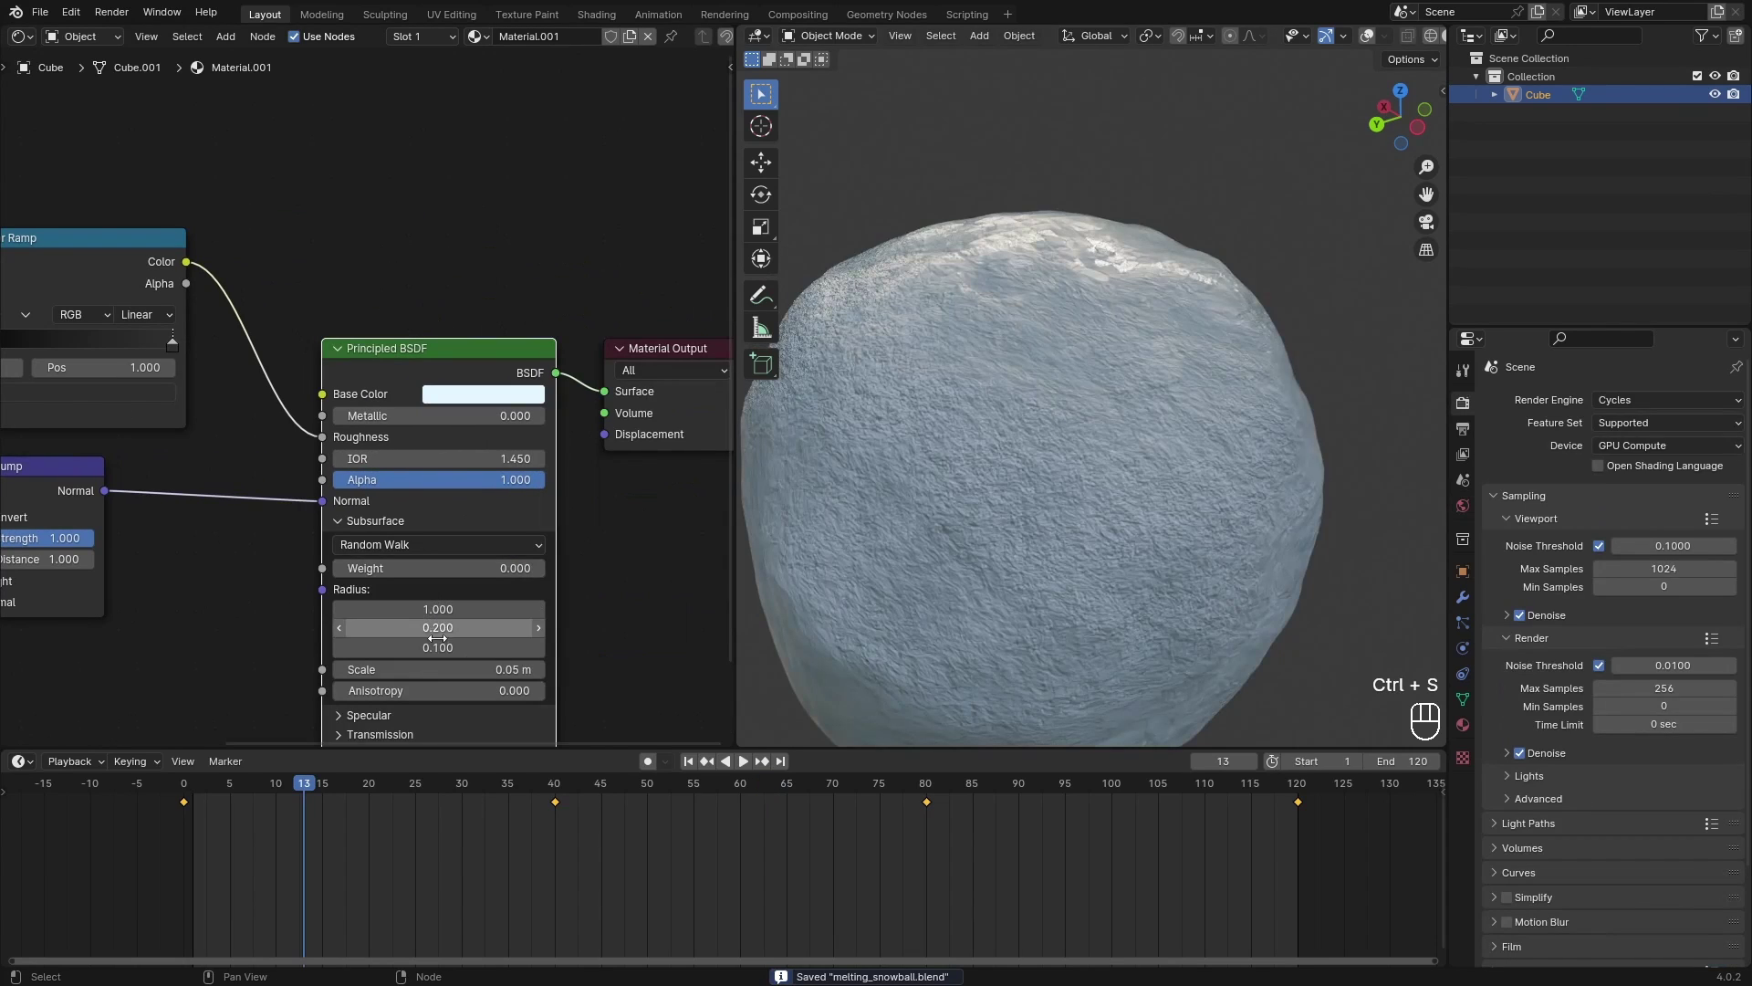
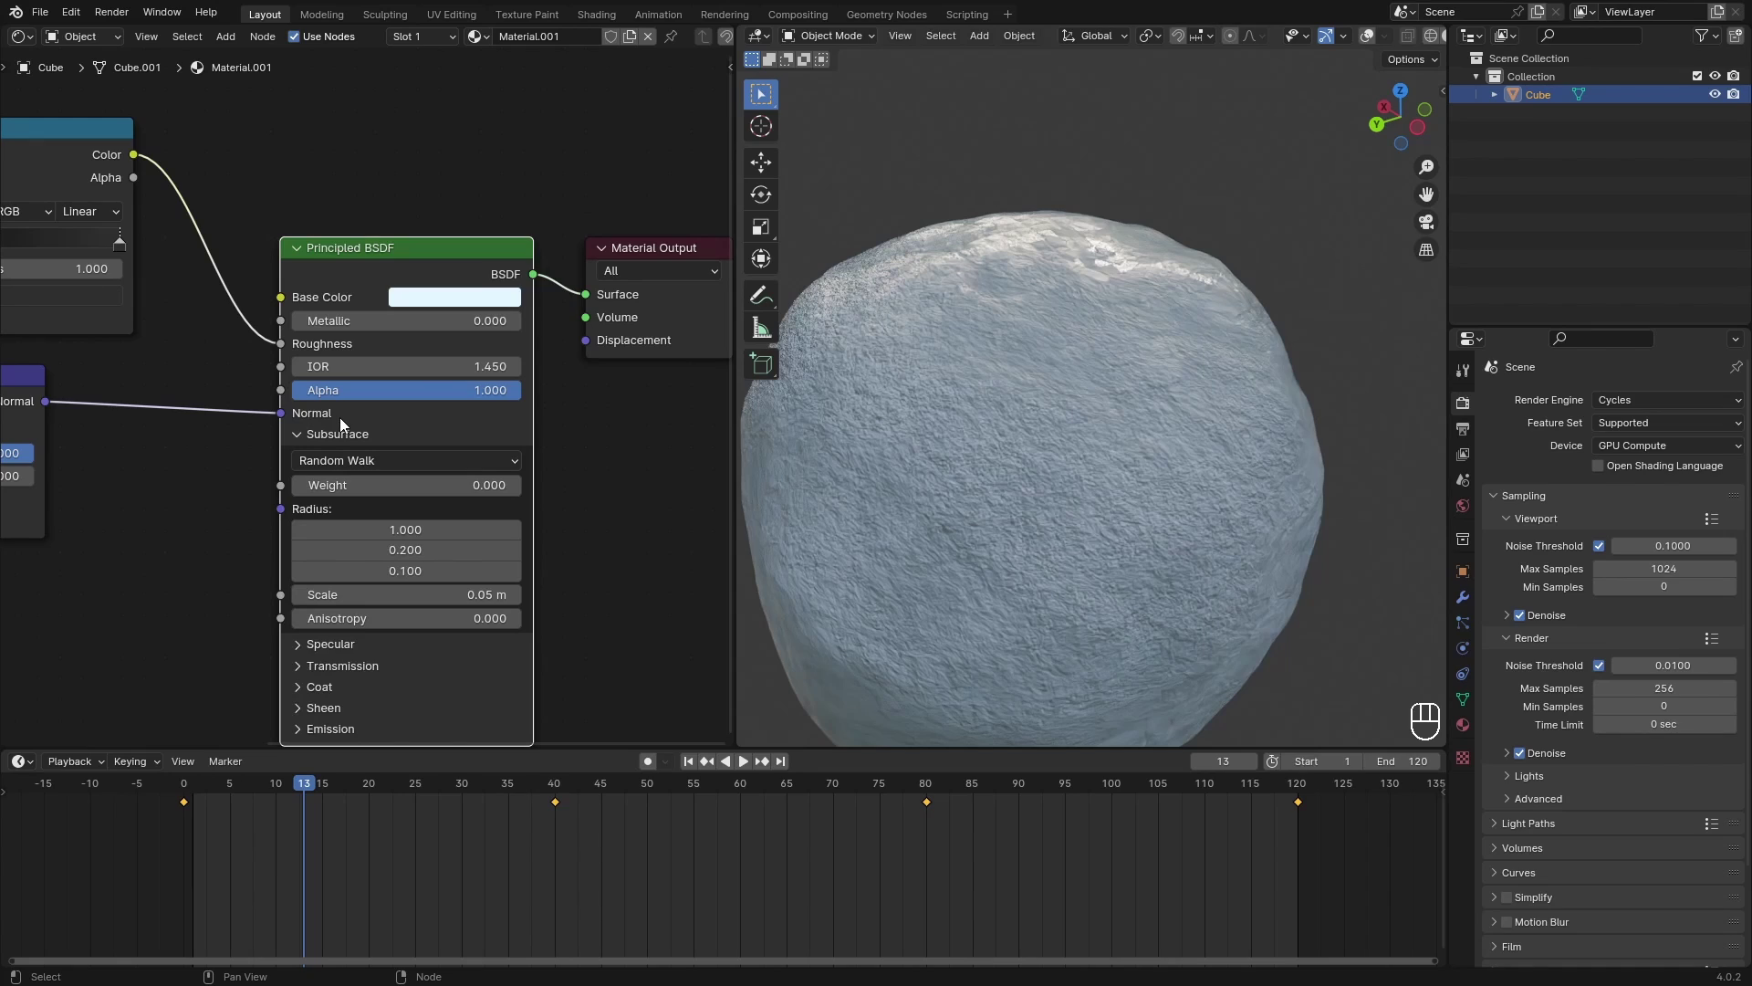
# Step: Expand the Principled BSDF Subsurface settings and set all three Radius values to 1.000
pyautogui.click(336, 429)
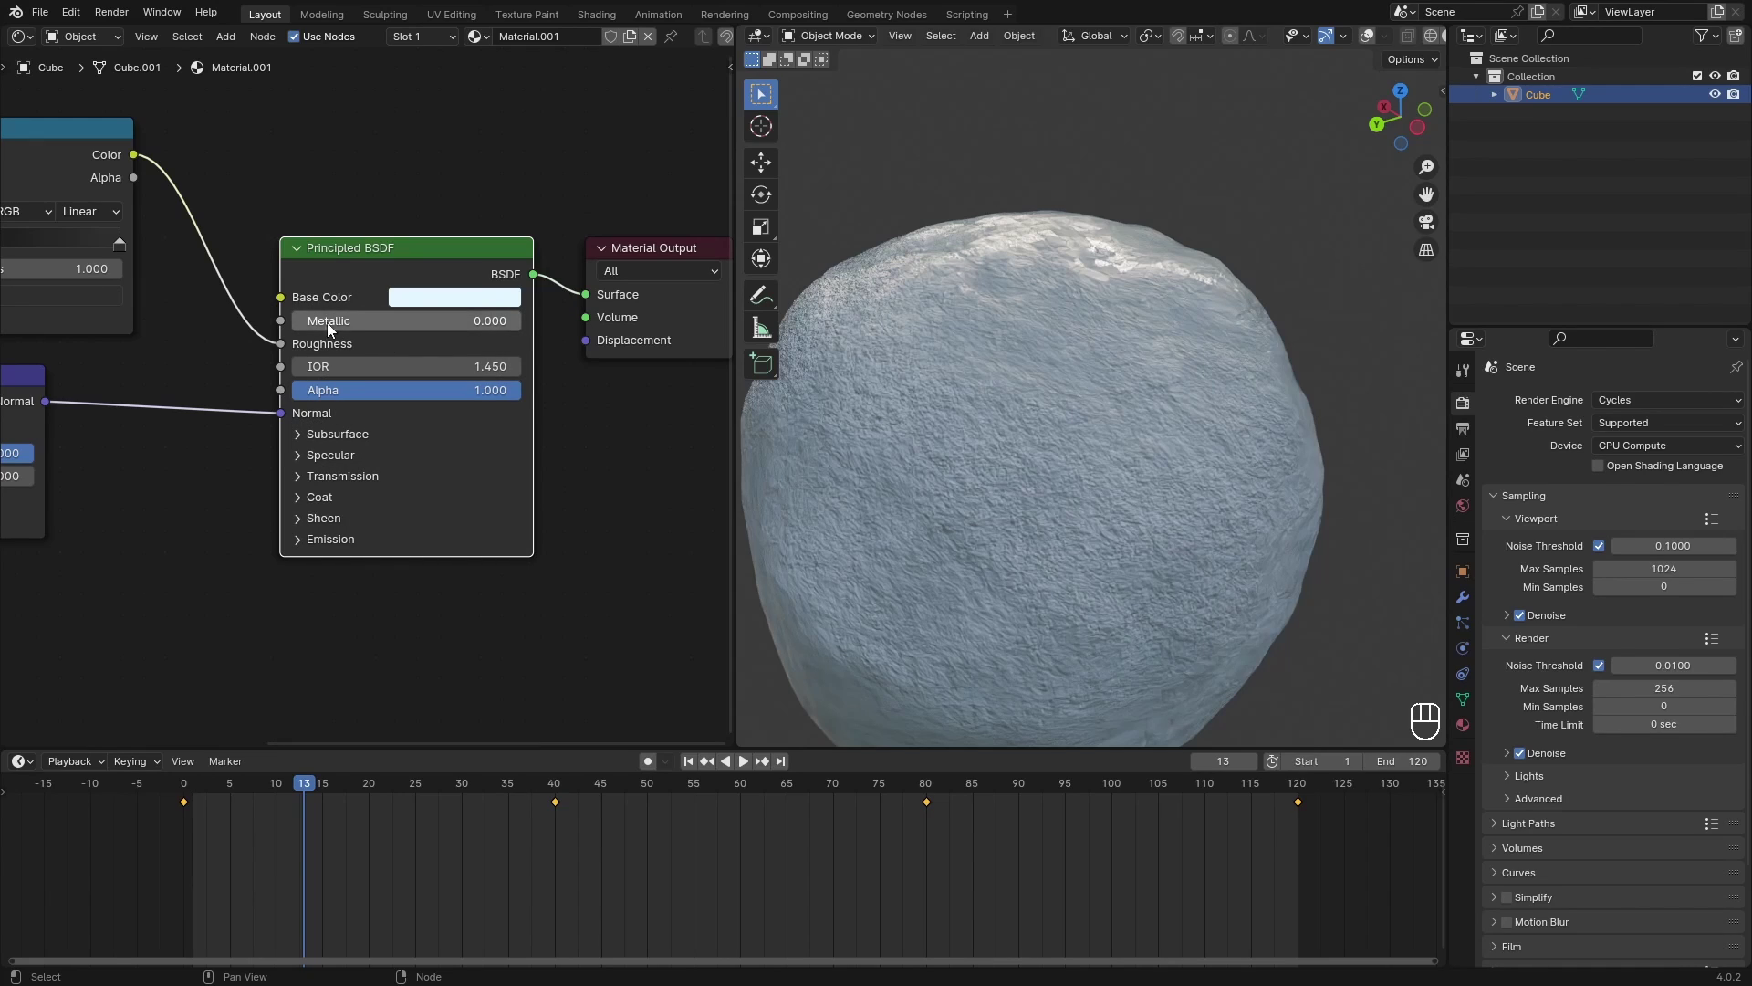
pyautogui.click(316, 436)
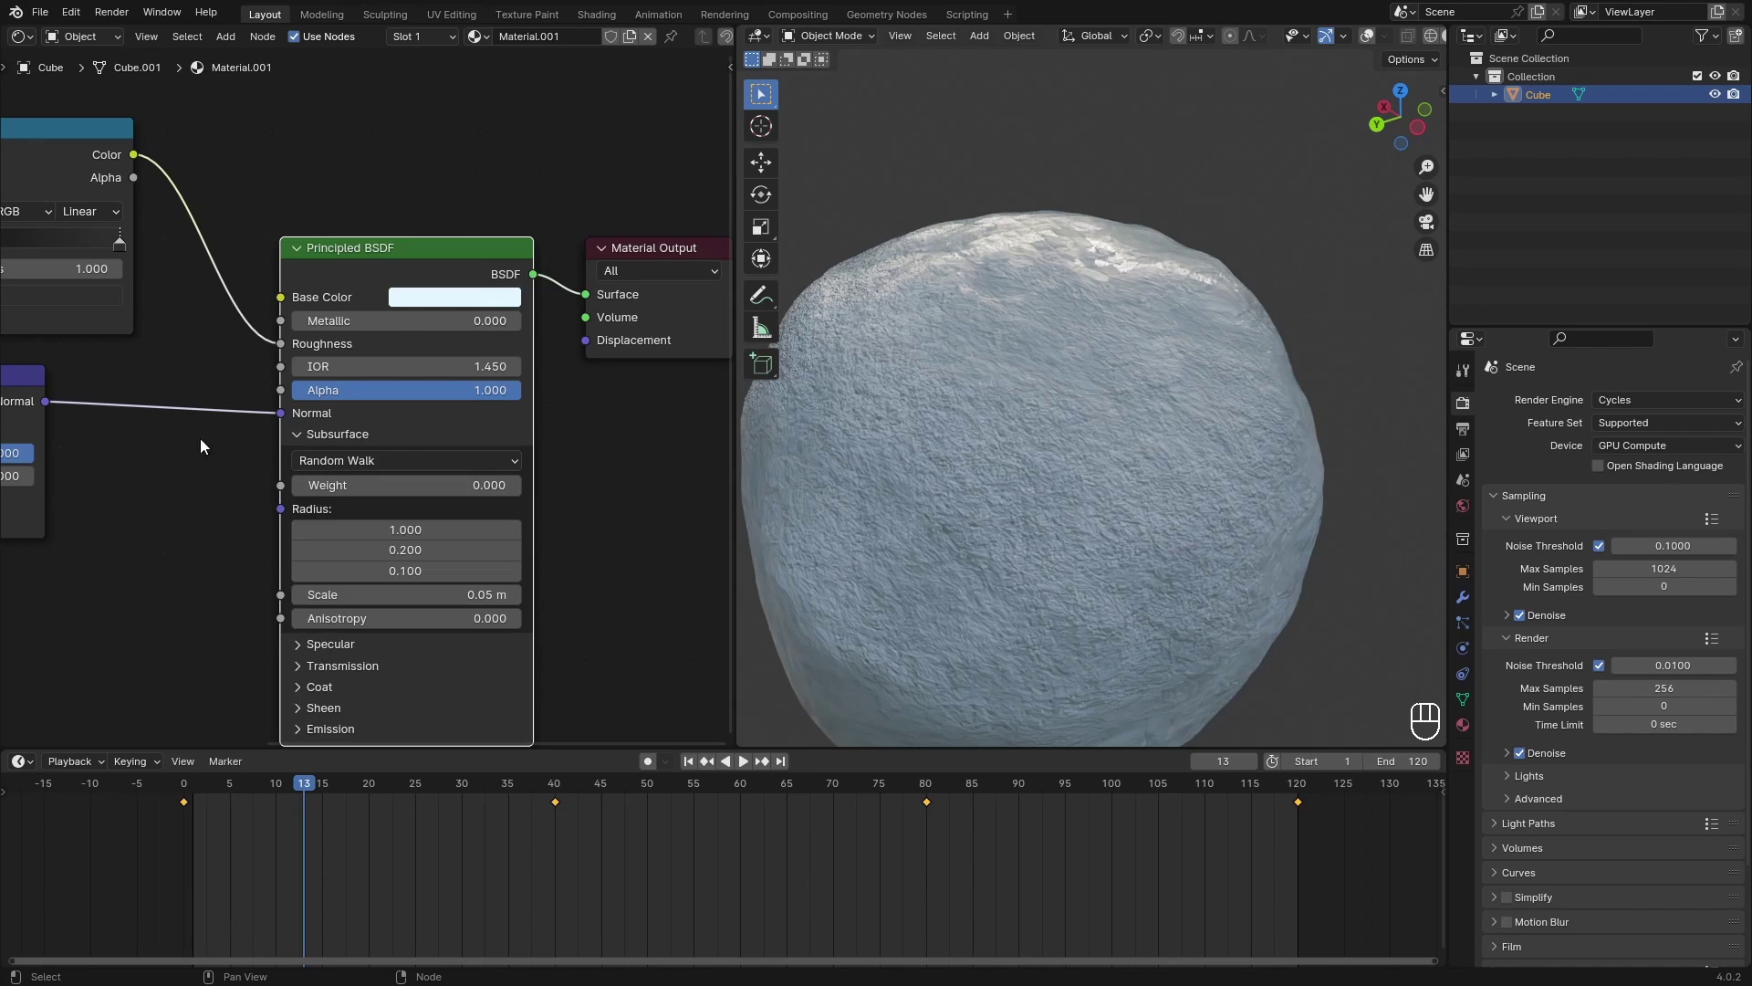
pyautogui.moveTo(585, 436); pyautogui.dragTo(584, 408, button='middle')
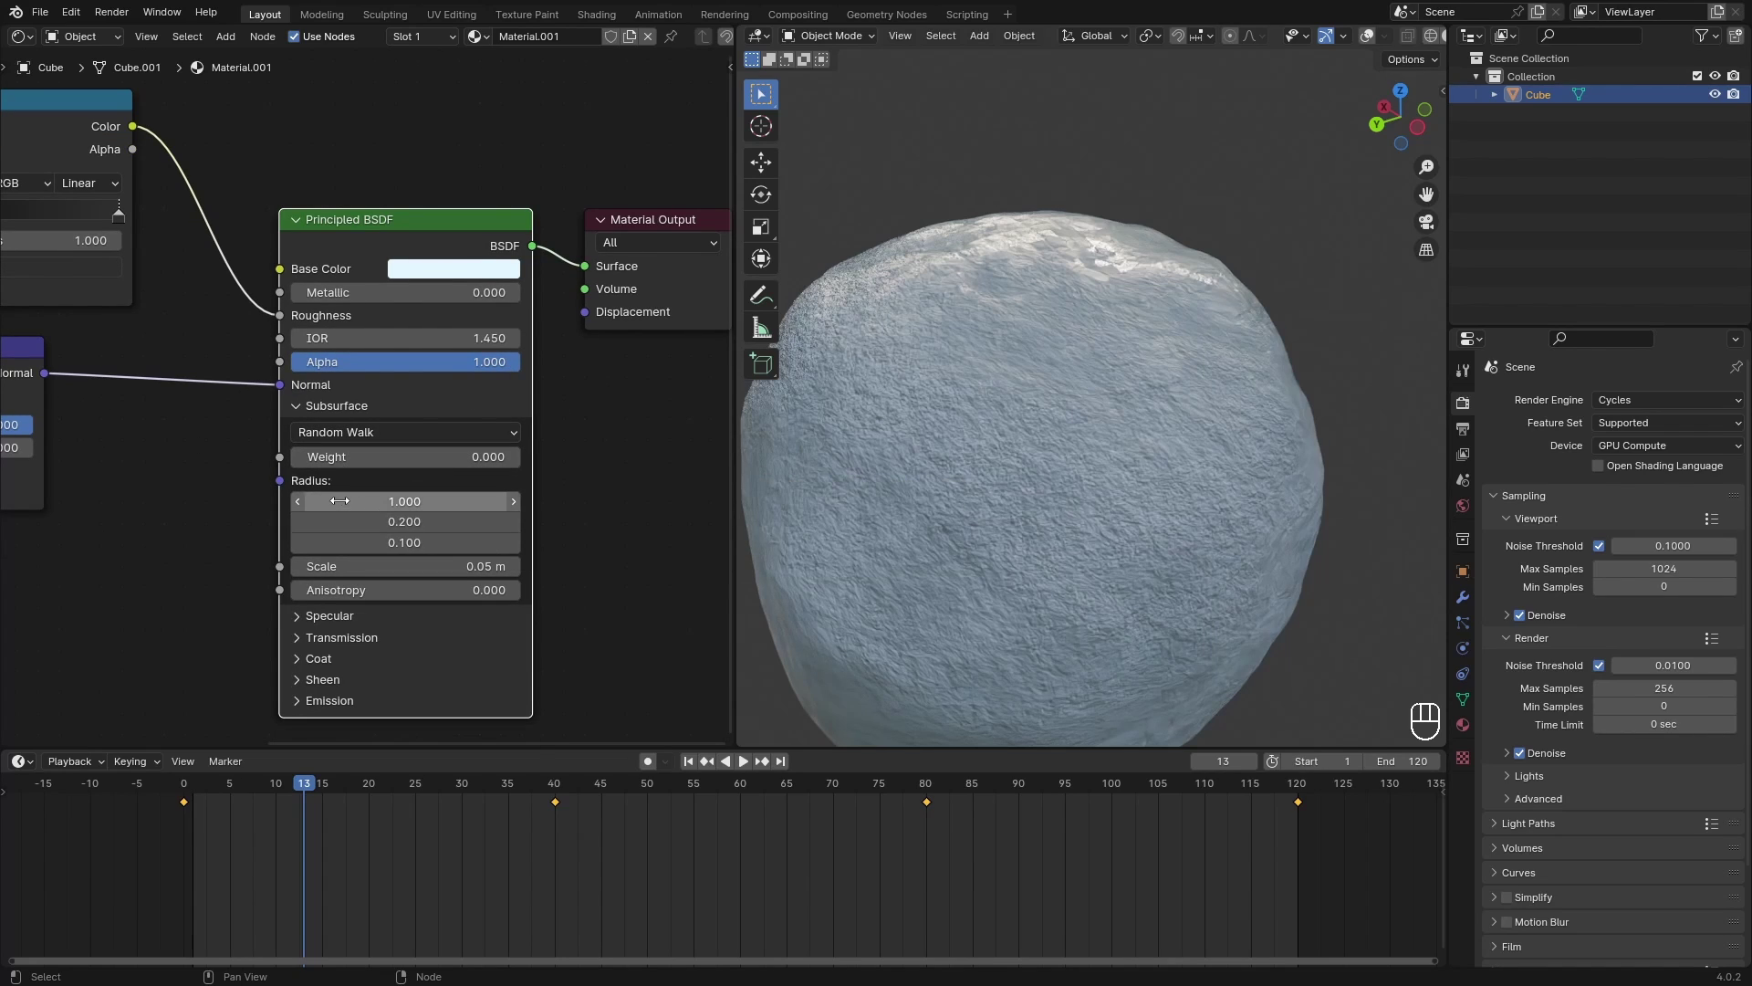
pyautogui.moveTo(398, 508); pyautogui.dragTo(398, 542)
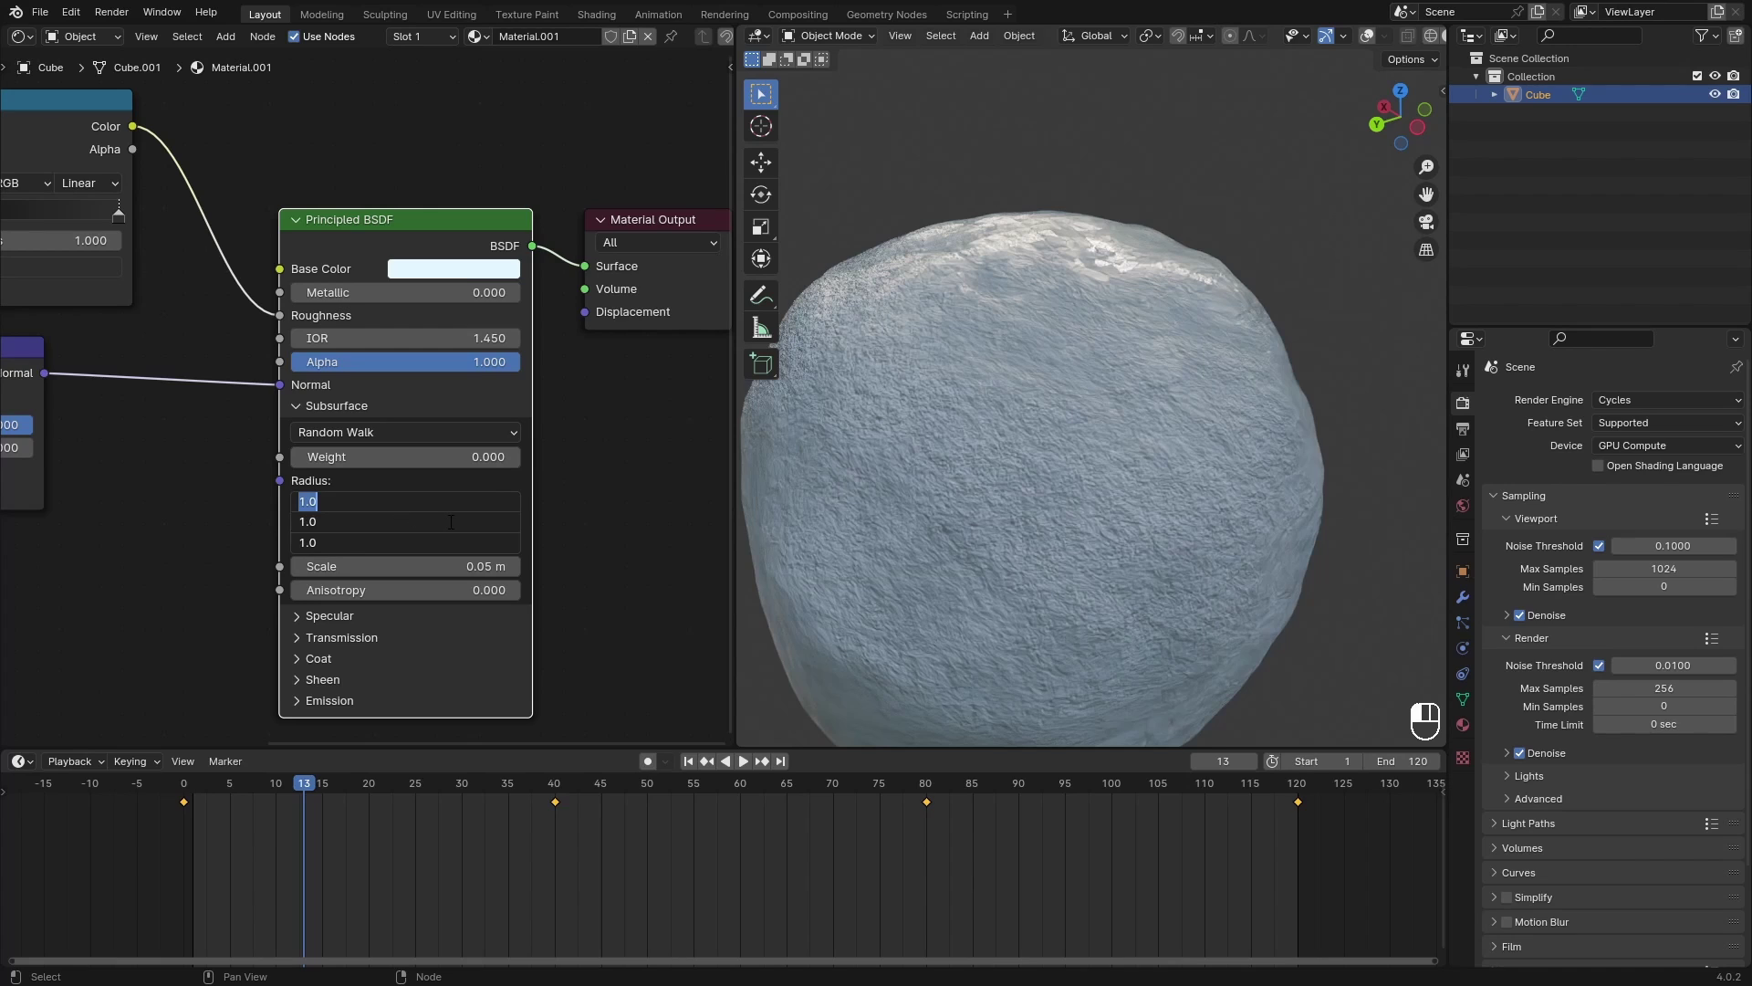
pyautogui.press('Return')
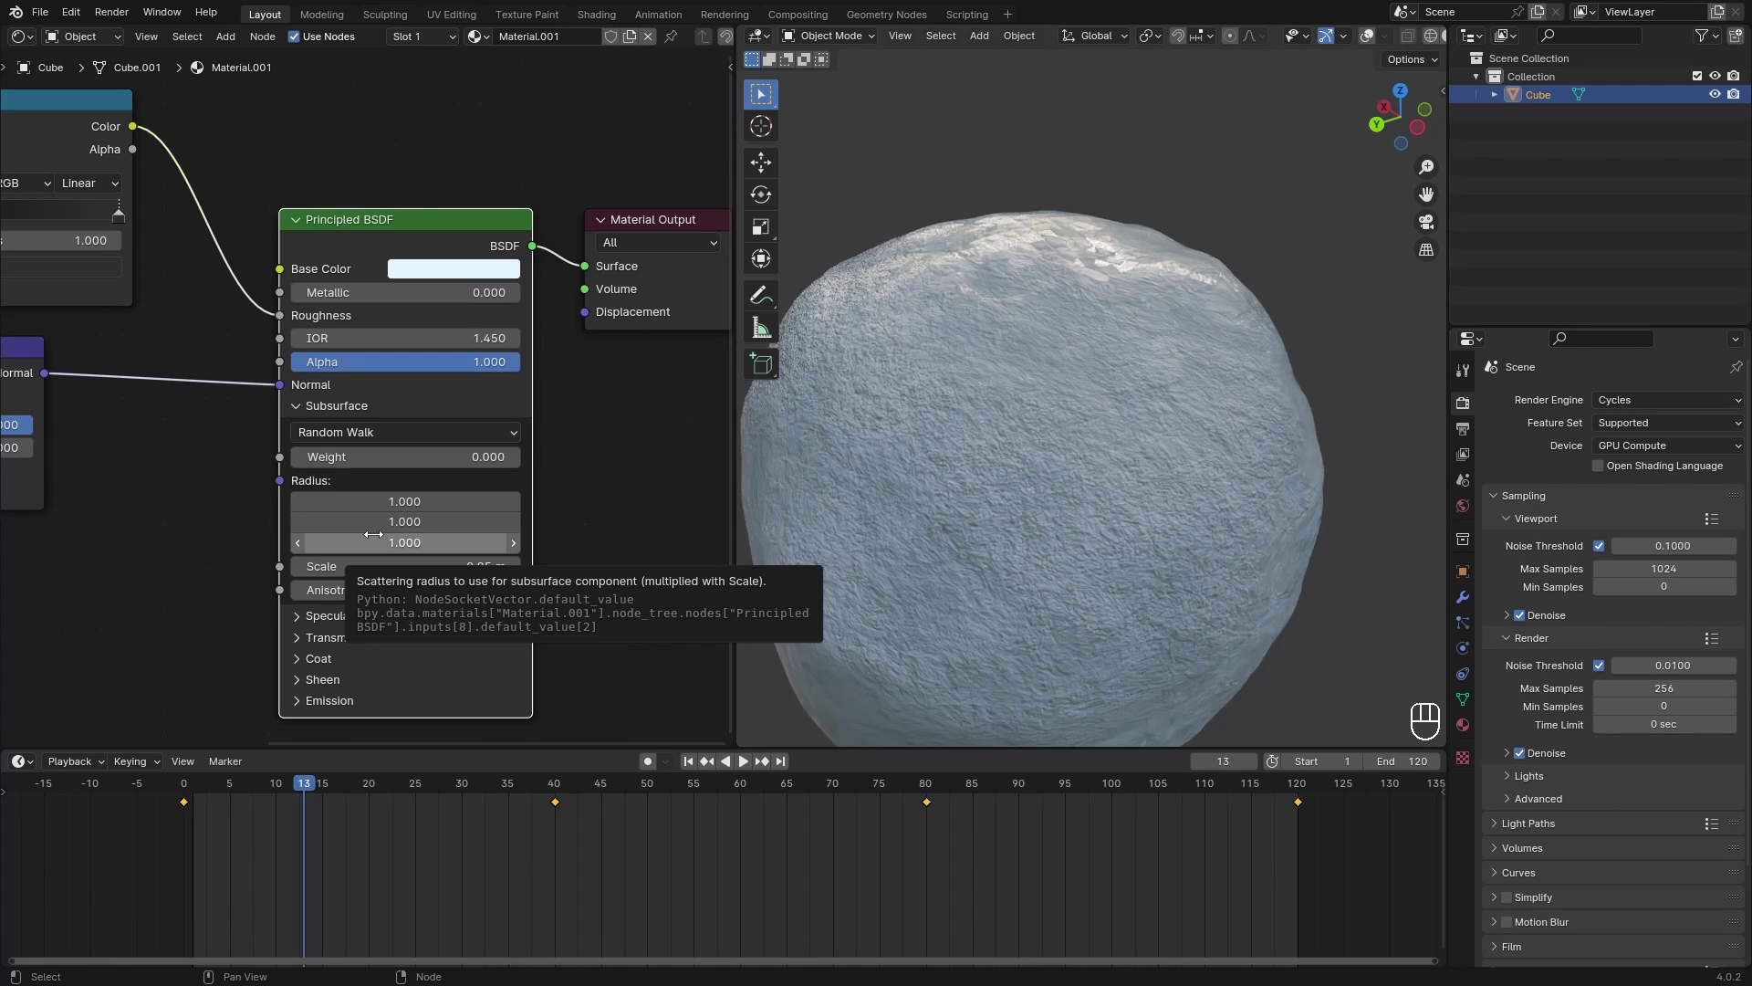
pyautogui.hotkey('ctrl', 'z')
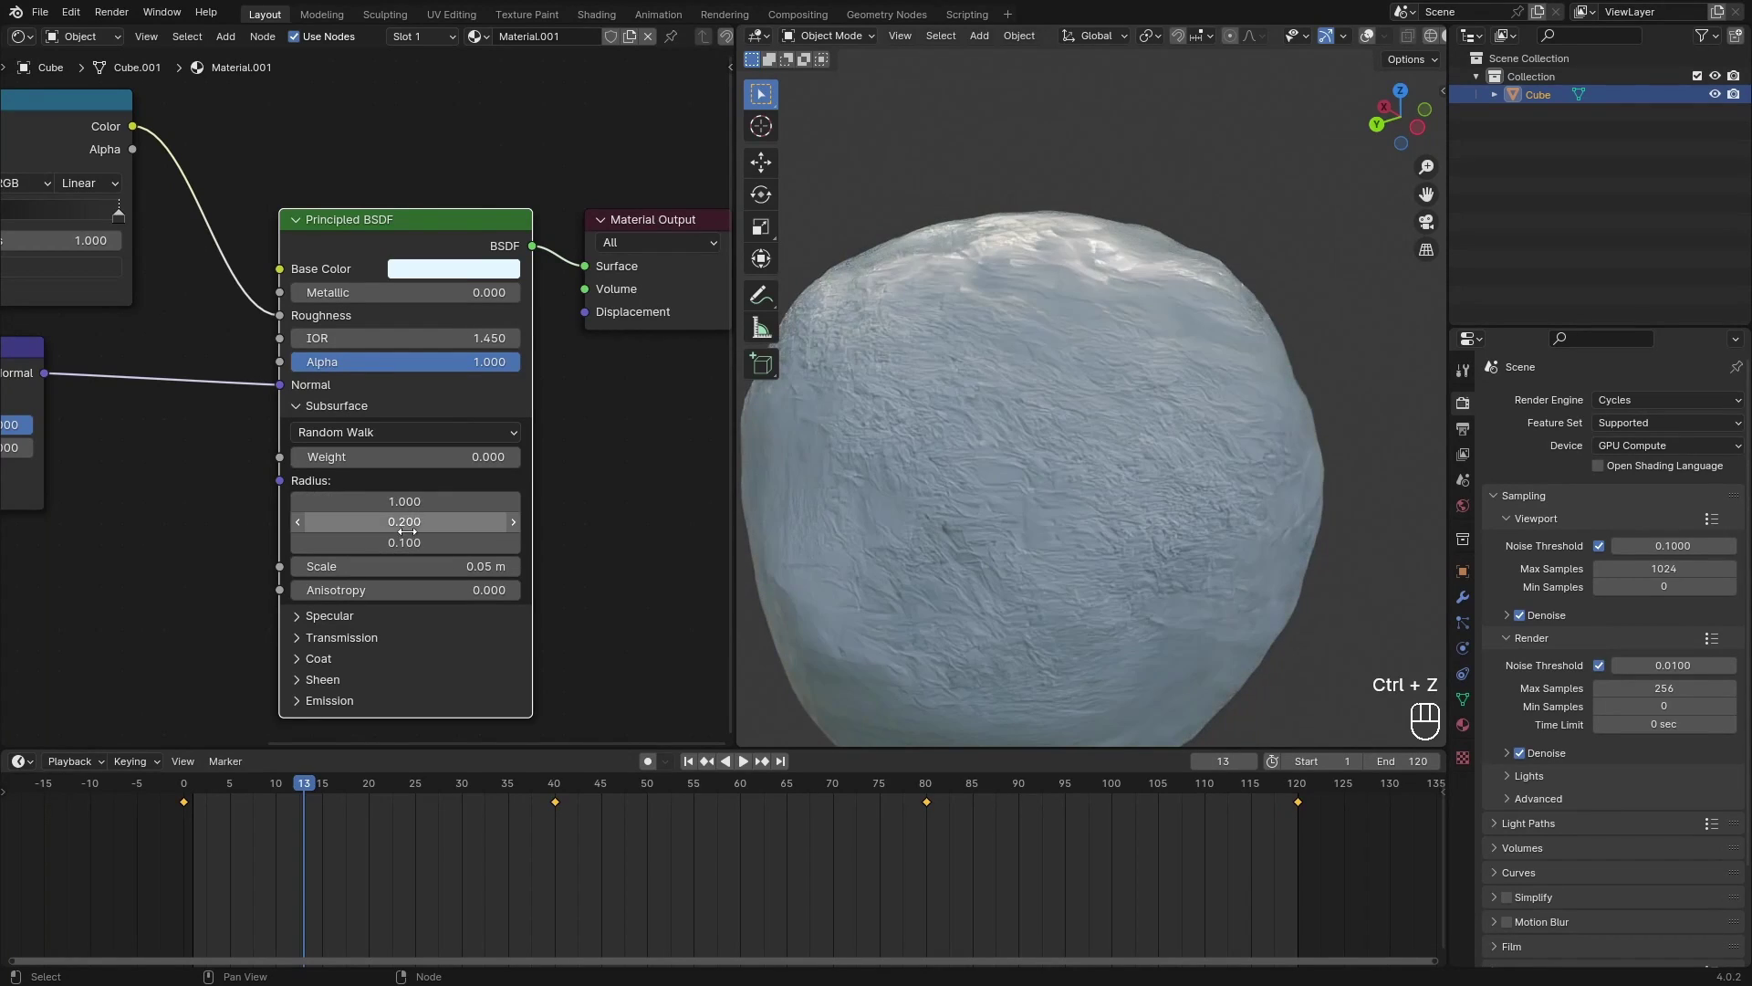
pyautogui.click(567, 539)
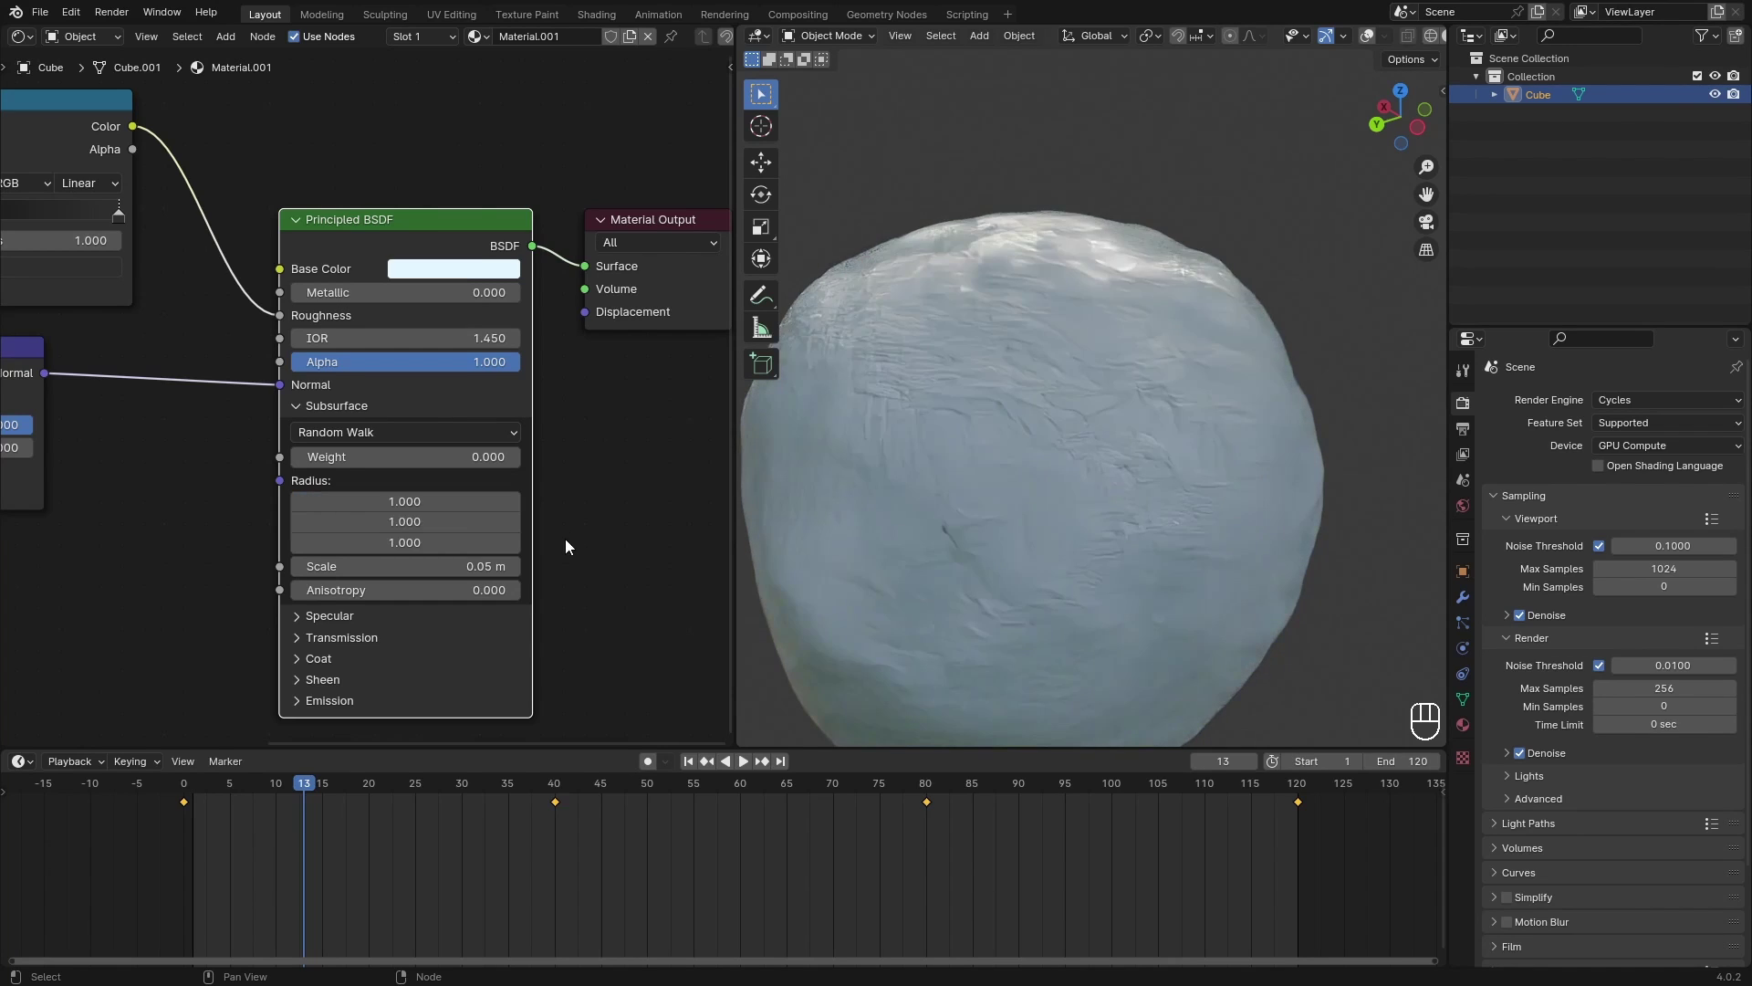
# Step: Compare different Subsurface Weight values on the snowball and set the Weight to 1.000
pyautogui.moveTo(451, 457); pyautogui.dragTo(520, 456)
pyautogui.moveTo(1077, 523)
pyautogui.mouseDown(button='middle')
pyautogui.moveTo(1158, 501)
pyautogui.moveTo(1056, 524)
pyautogui.moveTo(1066, 542)
pyautogui.mouseUp(button='middle')
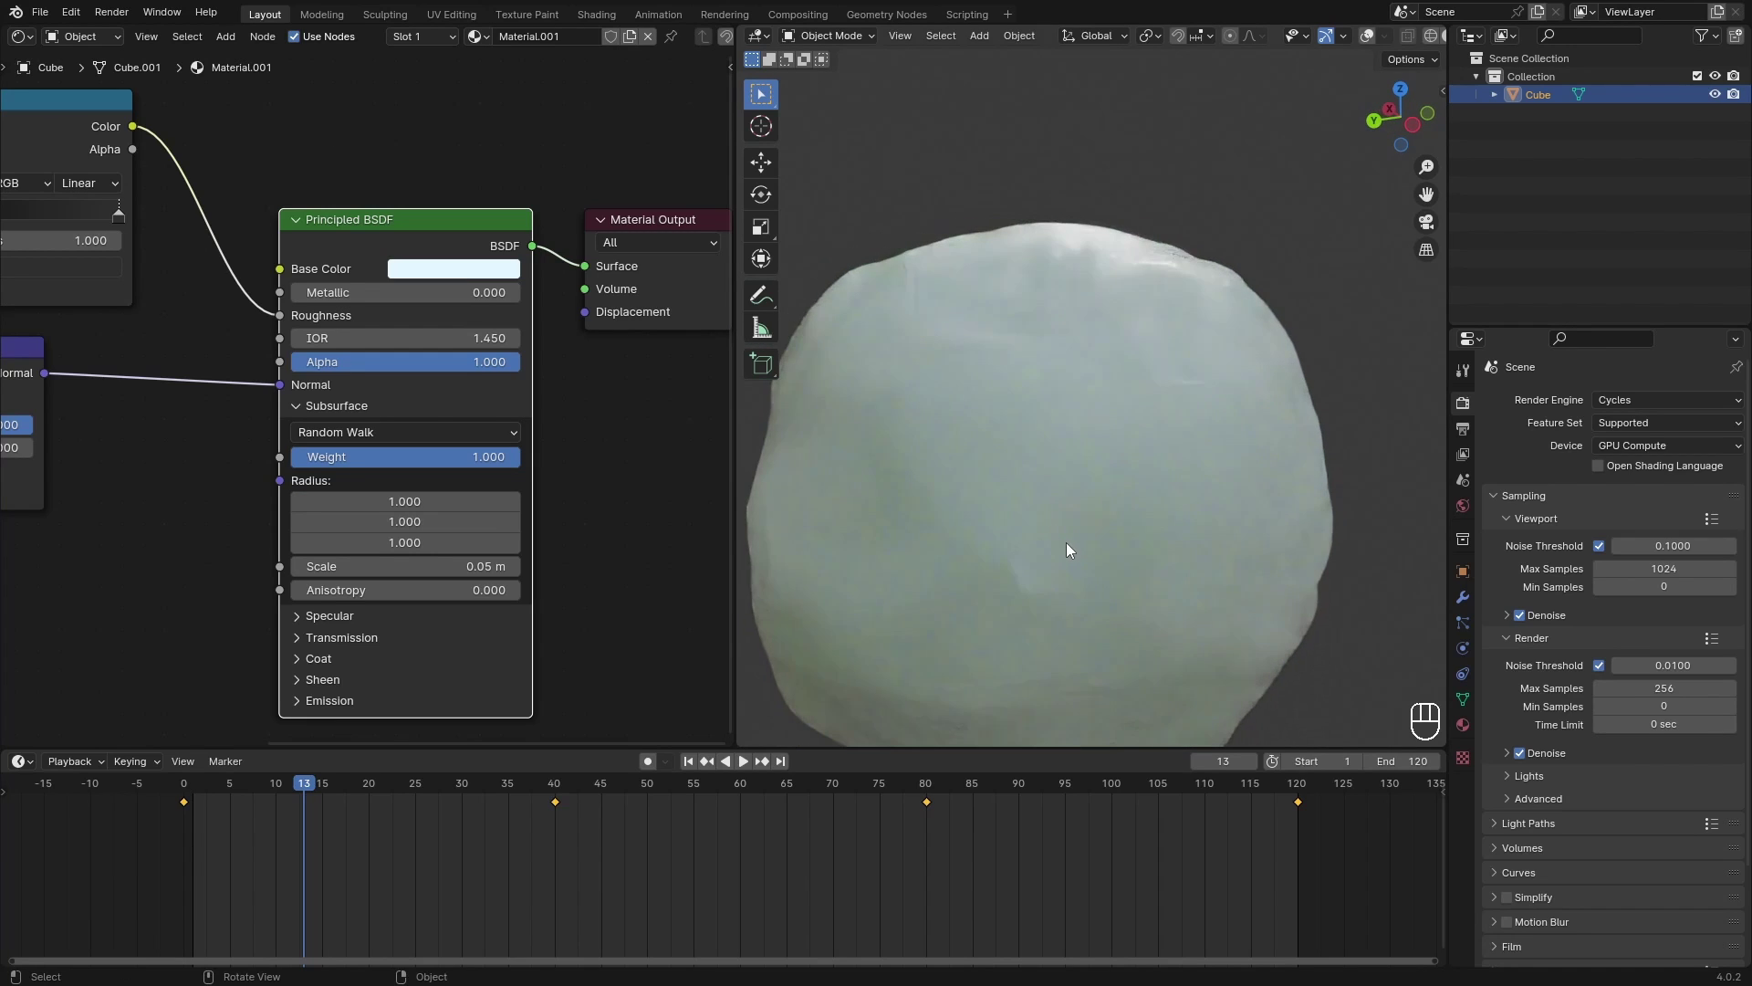
pyautogui.moveTo(498, 463); pyautogui.dragTo(445, 456)
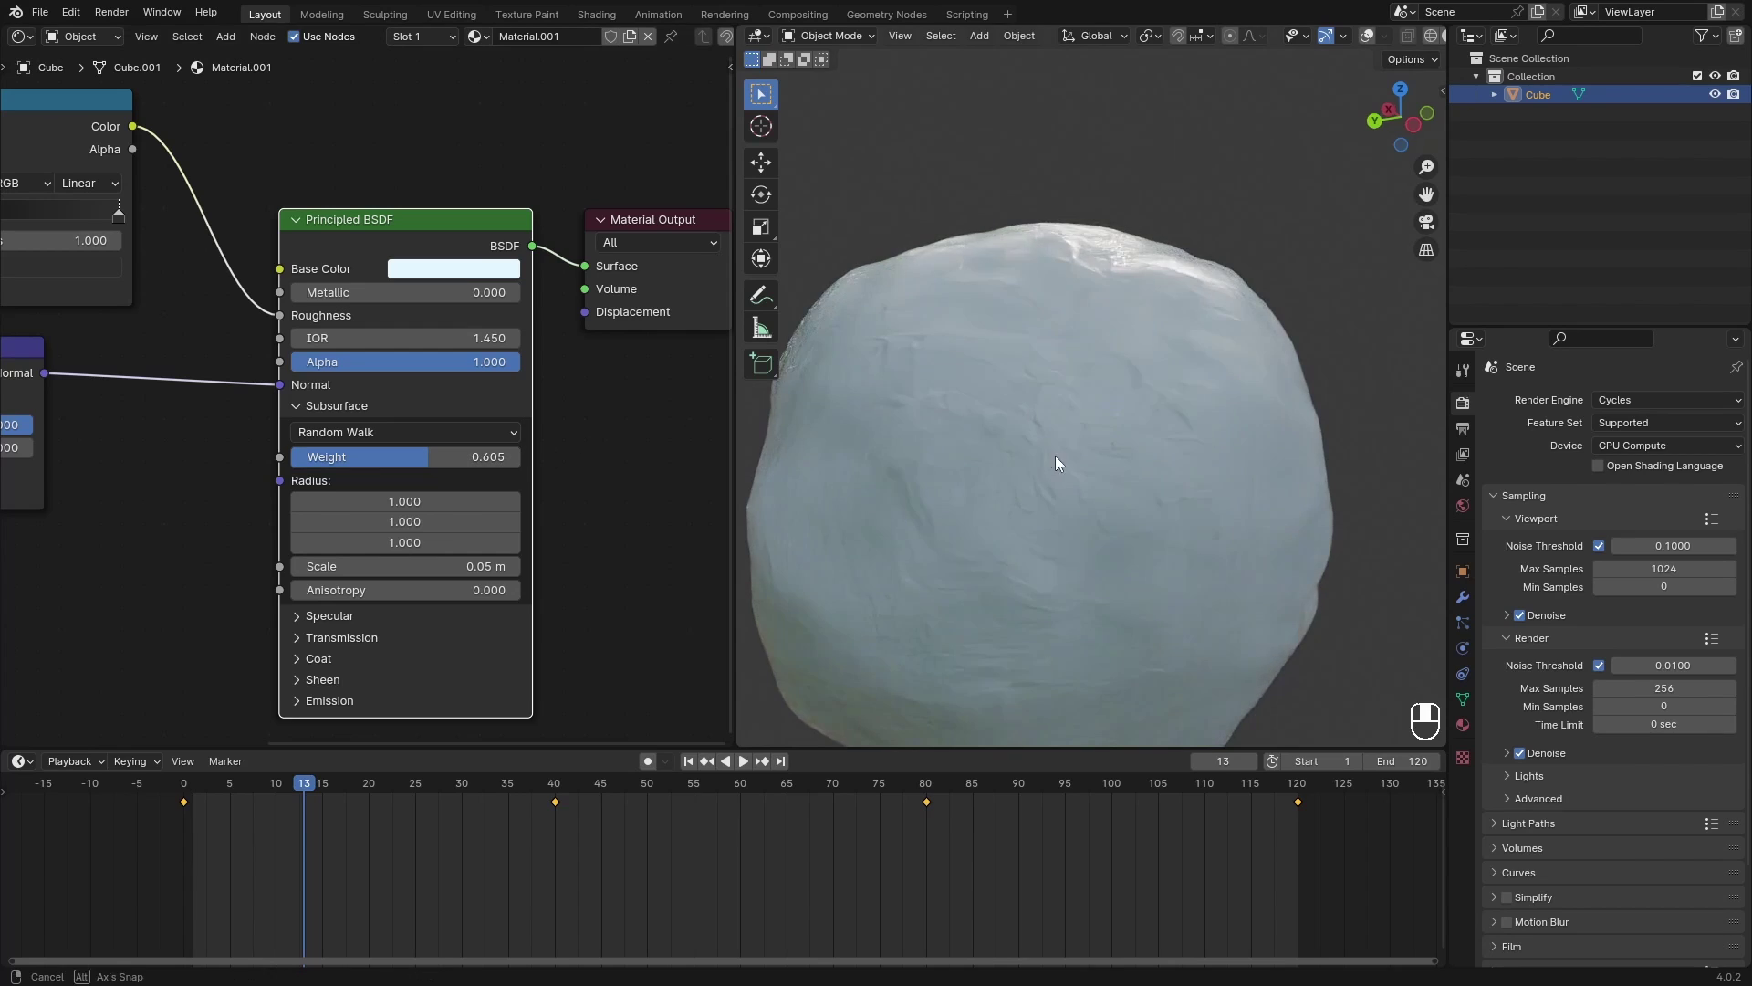
pyautogui.moveTo(1055, 456); pyautogui.dragTo(1086, 445, button='middle')
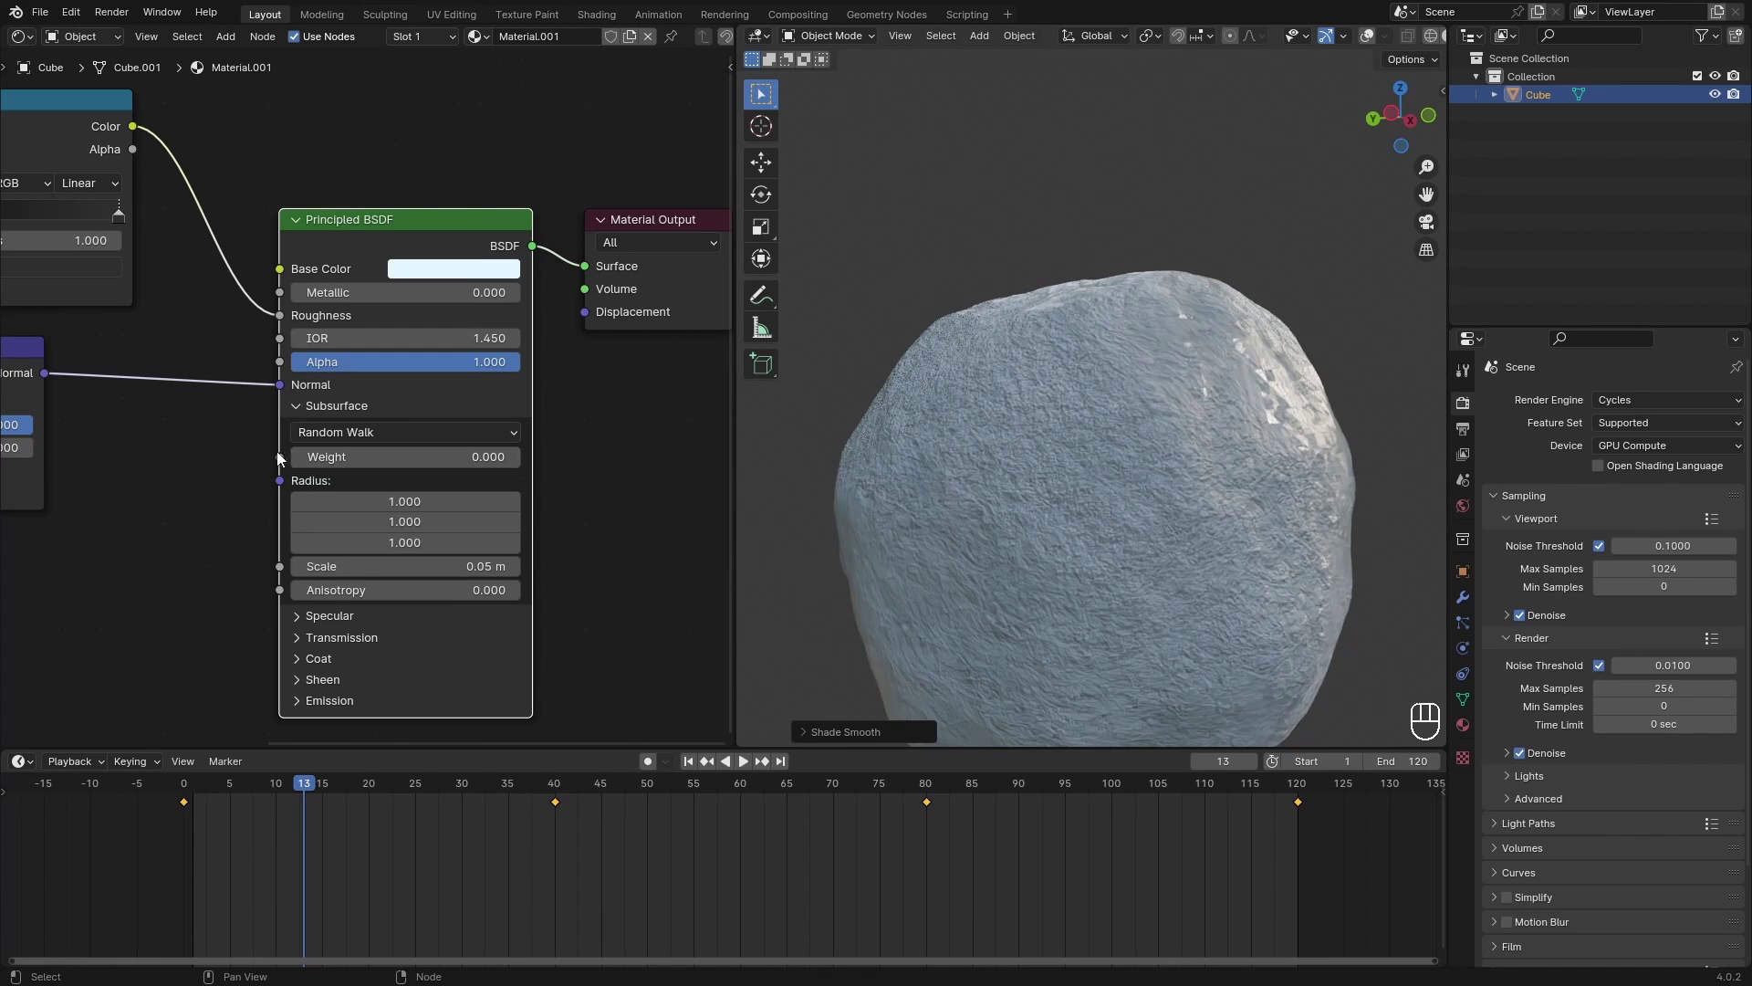
pyautogui.moveTo(336, 457); pyautogui.dragTo(292, 458)
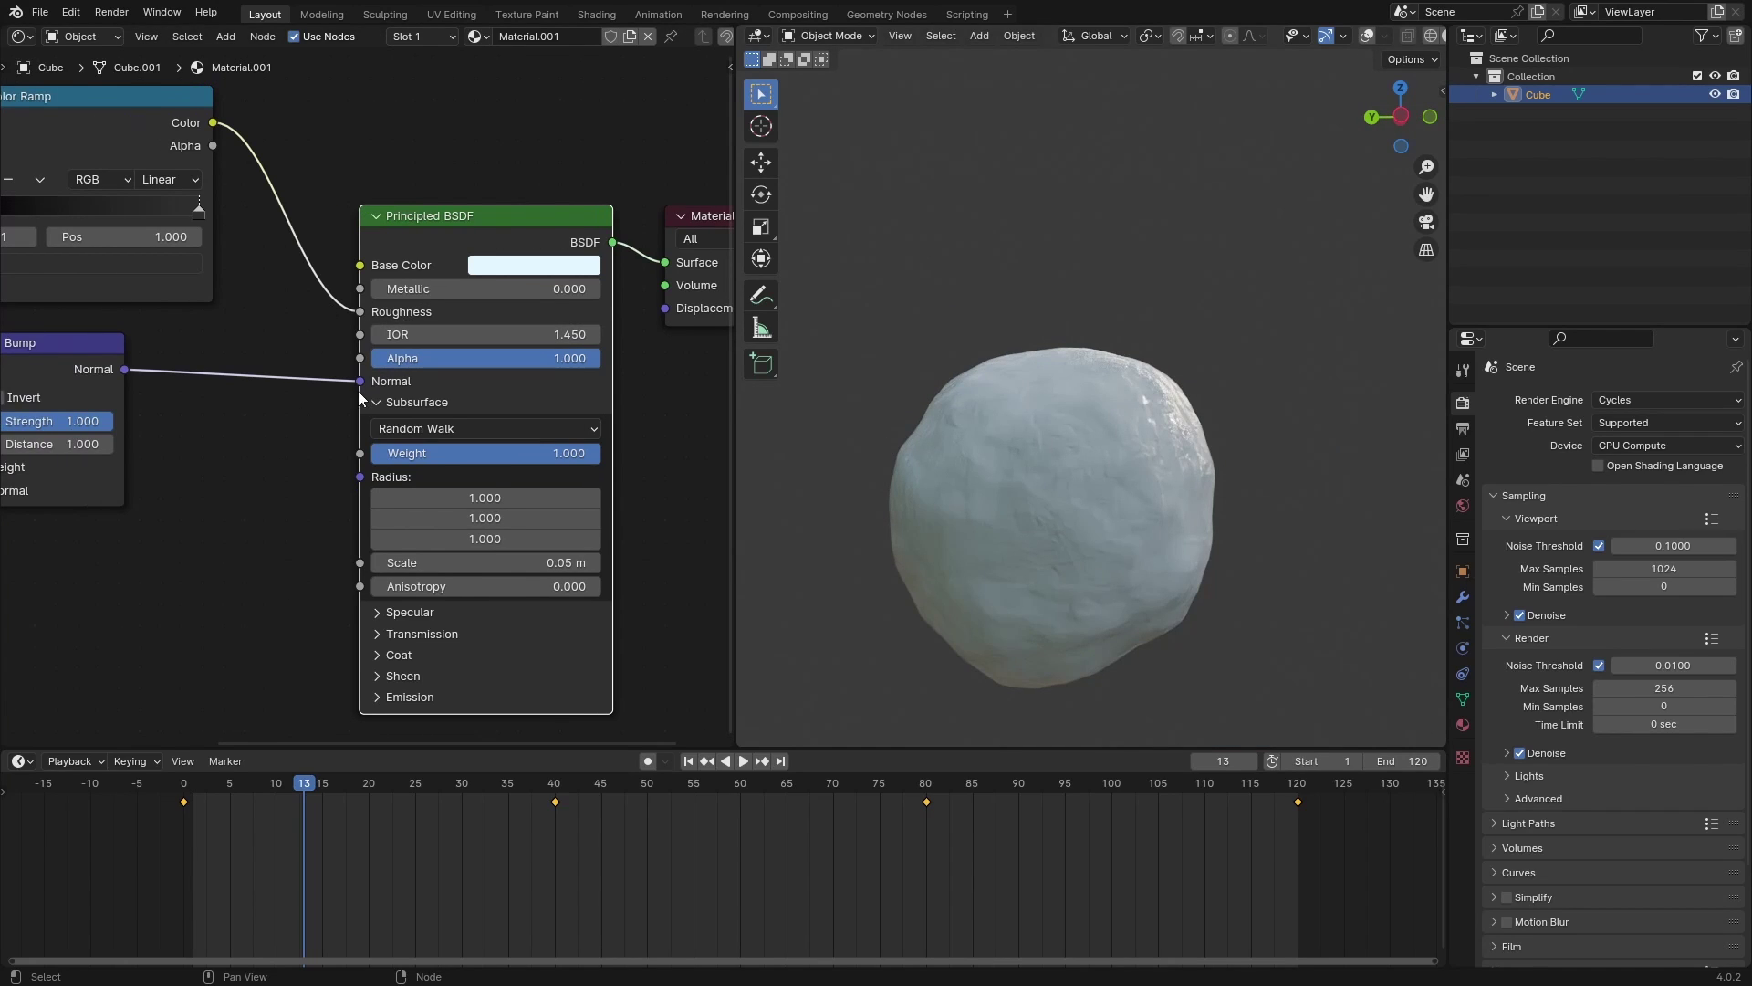
# Step: Try a Coat Weight of 1.000 on the Principled BSDF and undo it
pyautogui.click(406, 402)
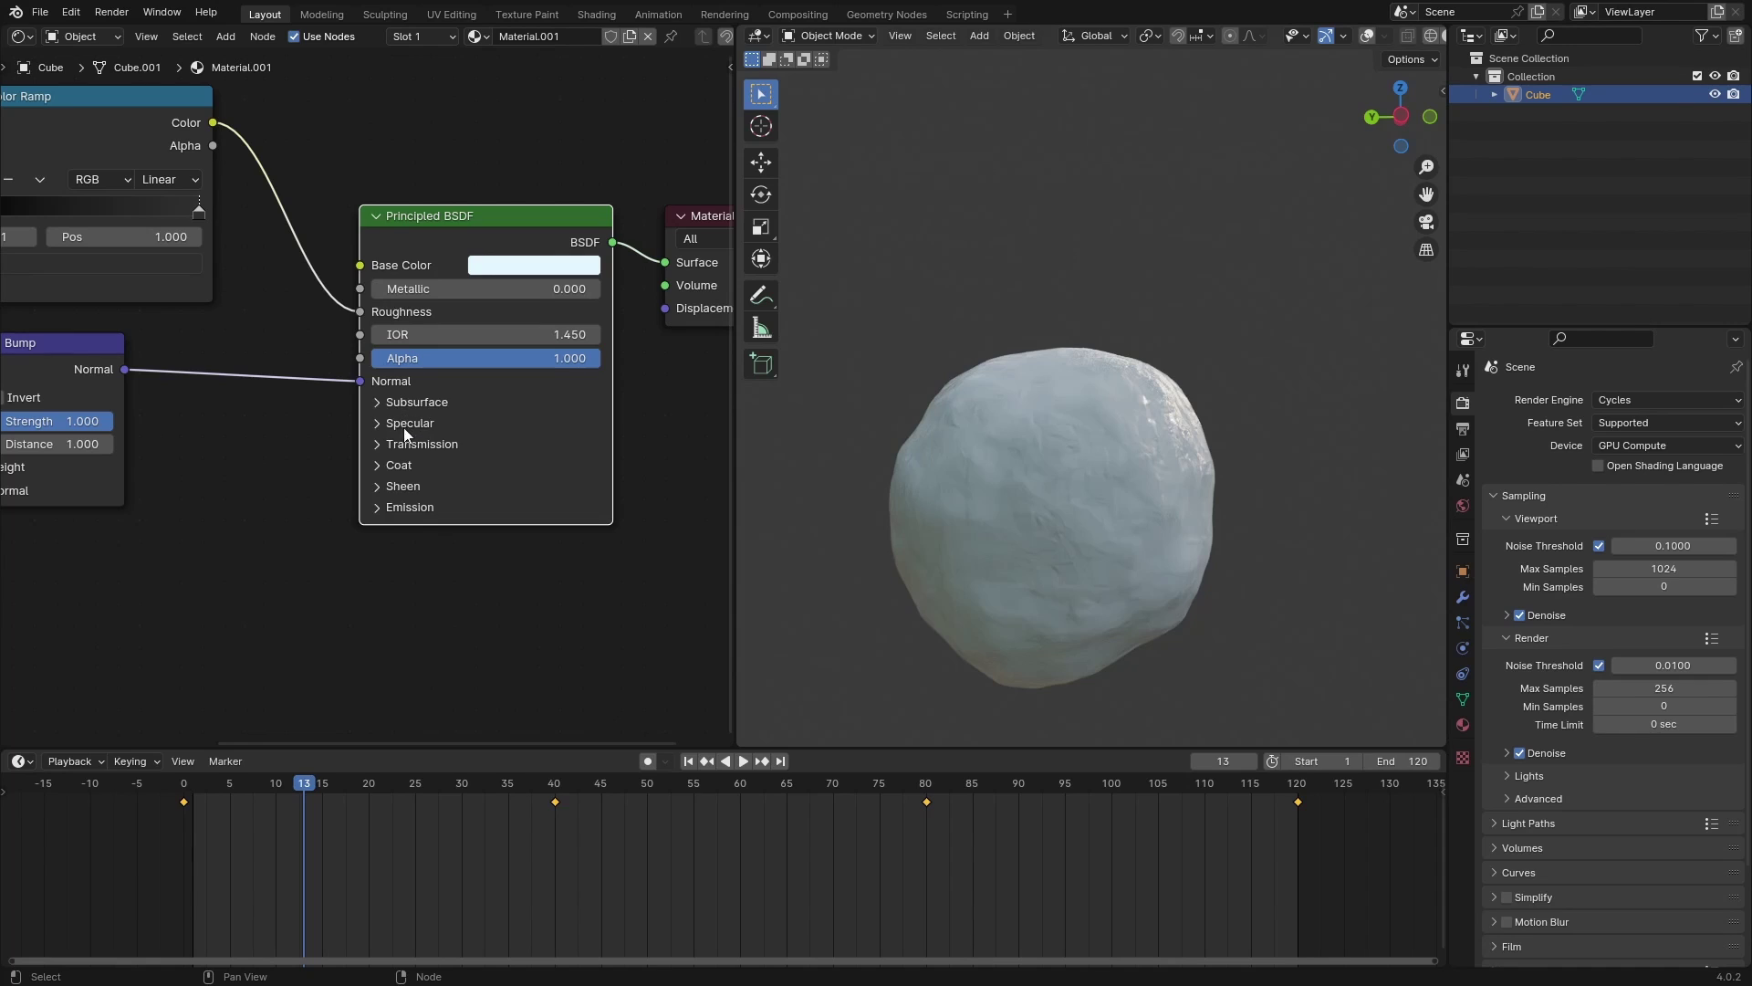
pyautogui.click(401, 466)
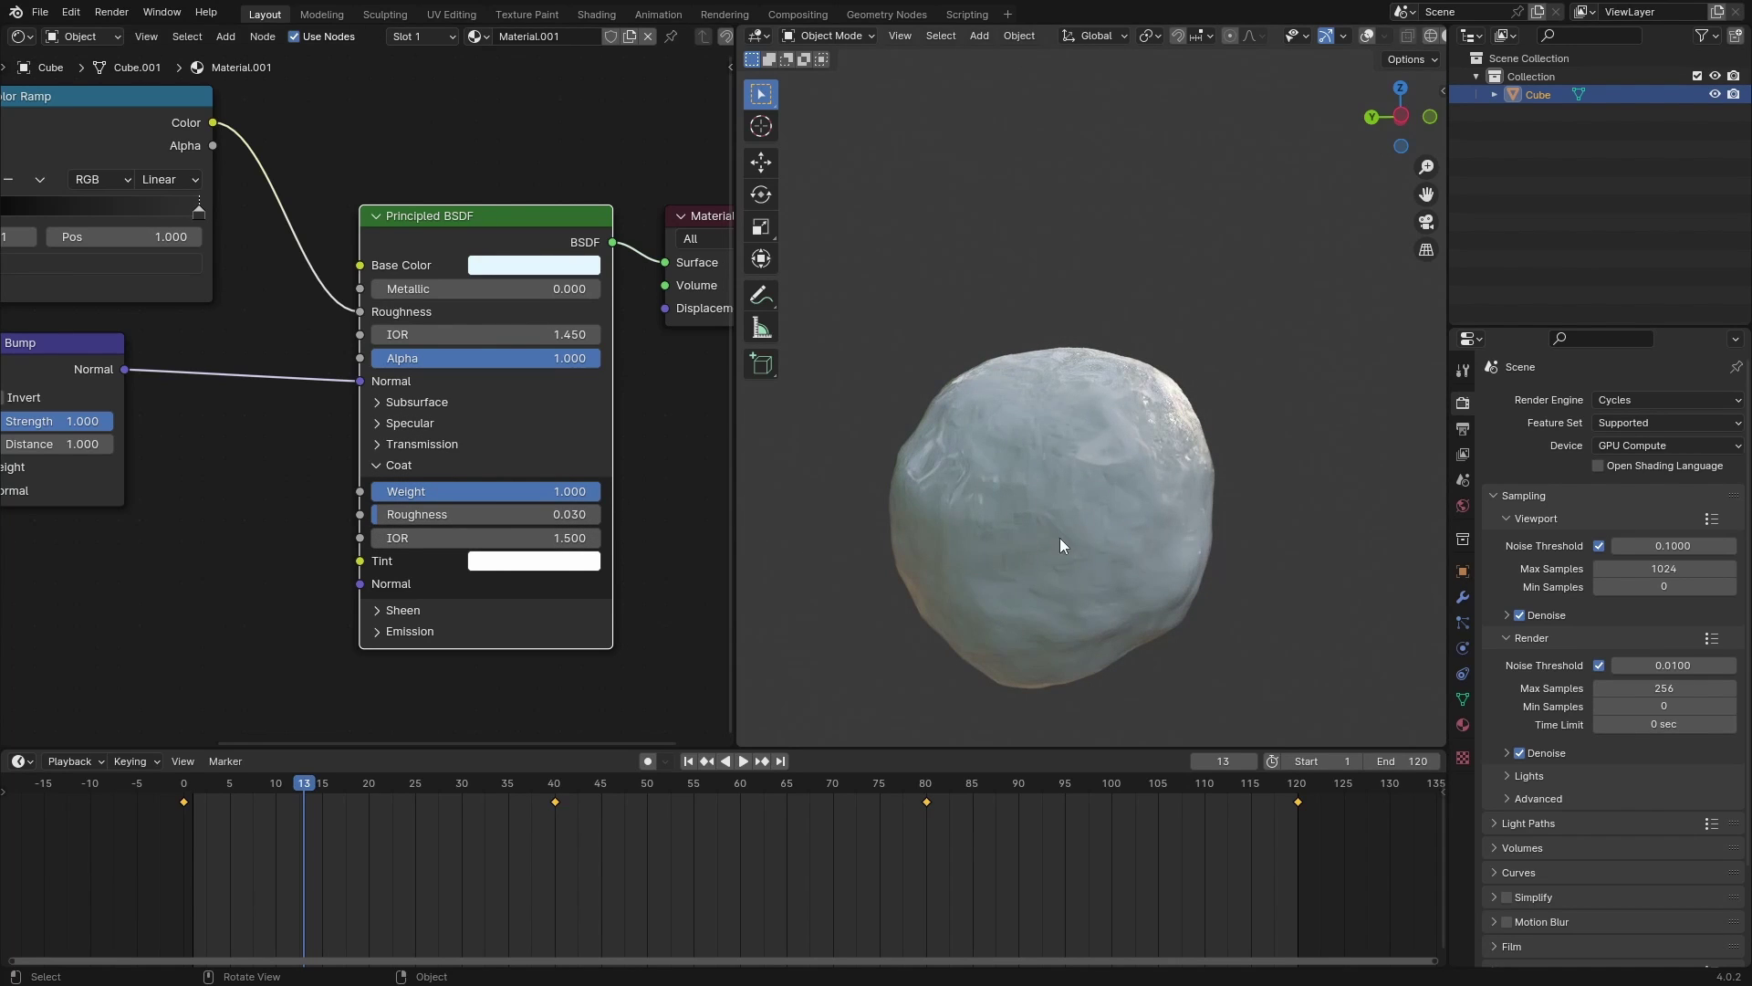
pyautogui.hotkey('ctrl', 'z')
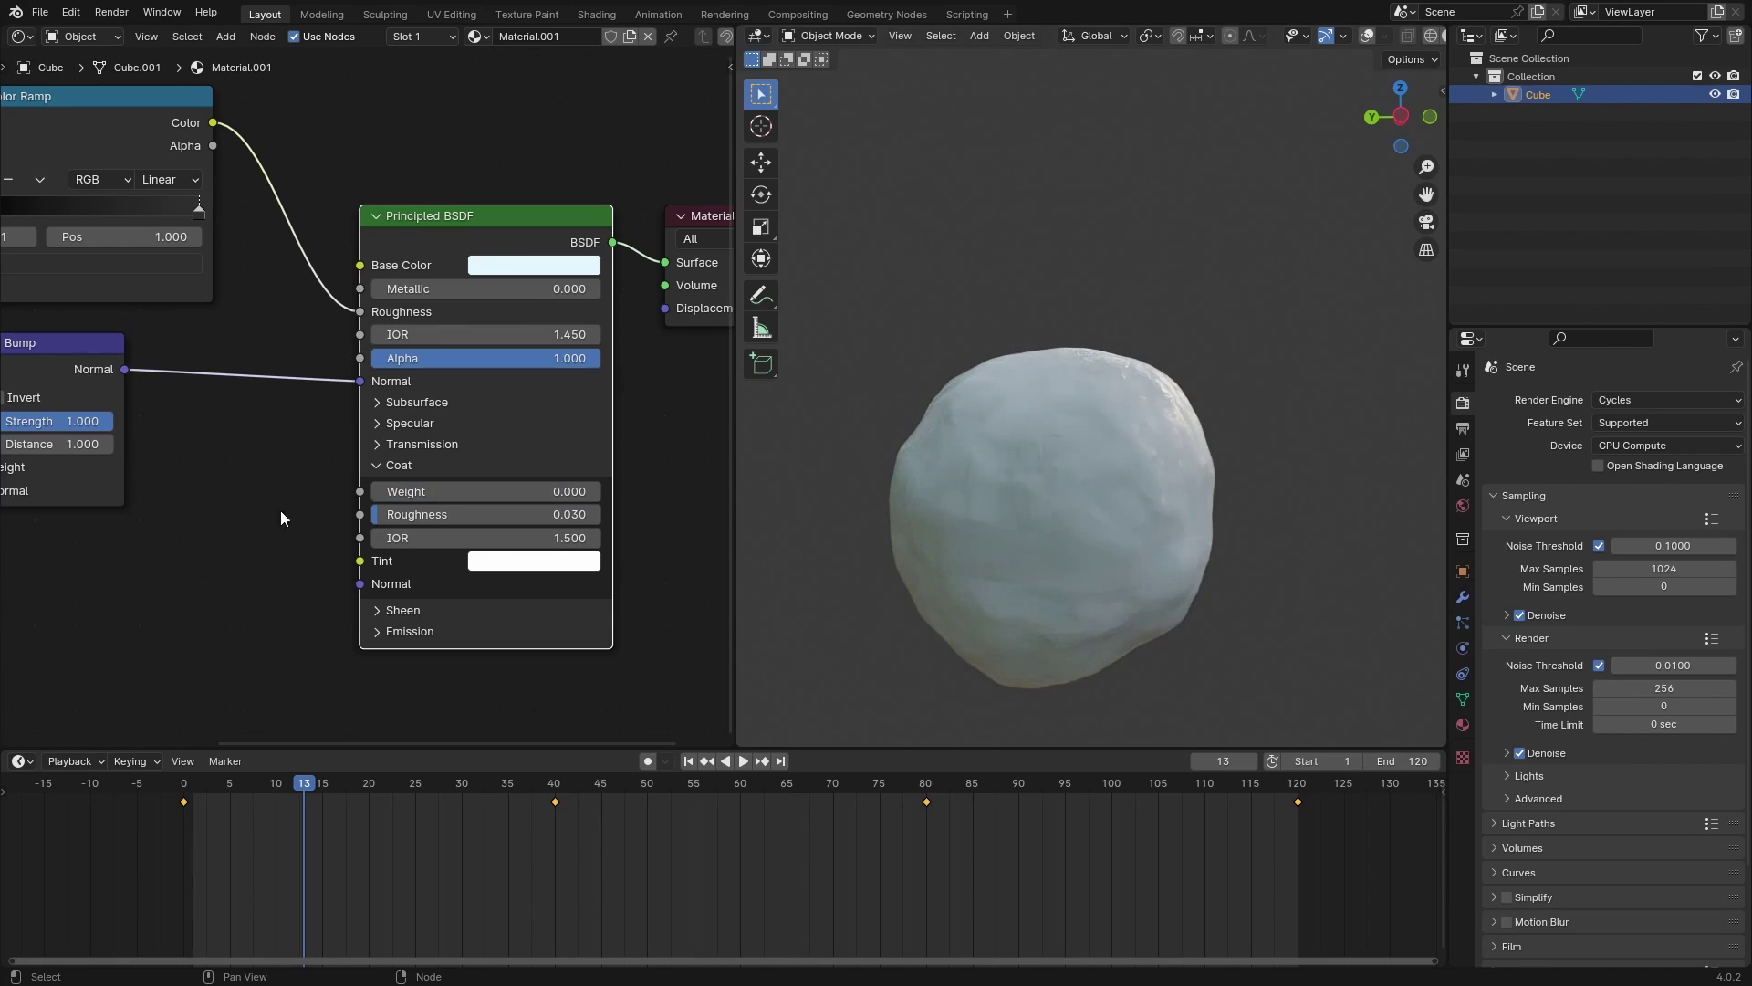
pyautogui.click(399, 466)
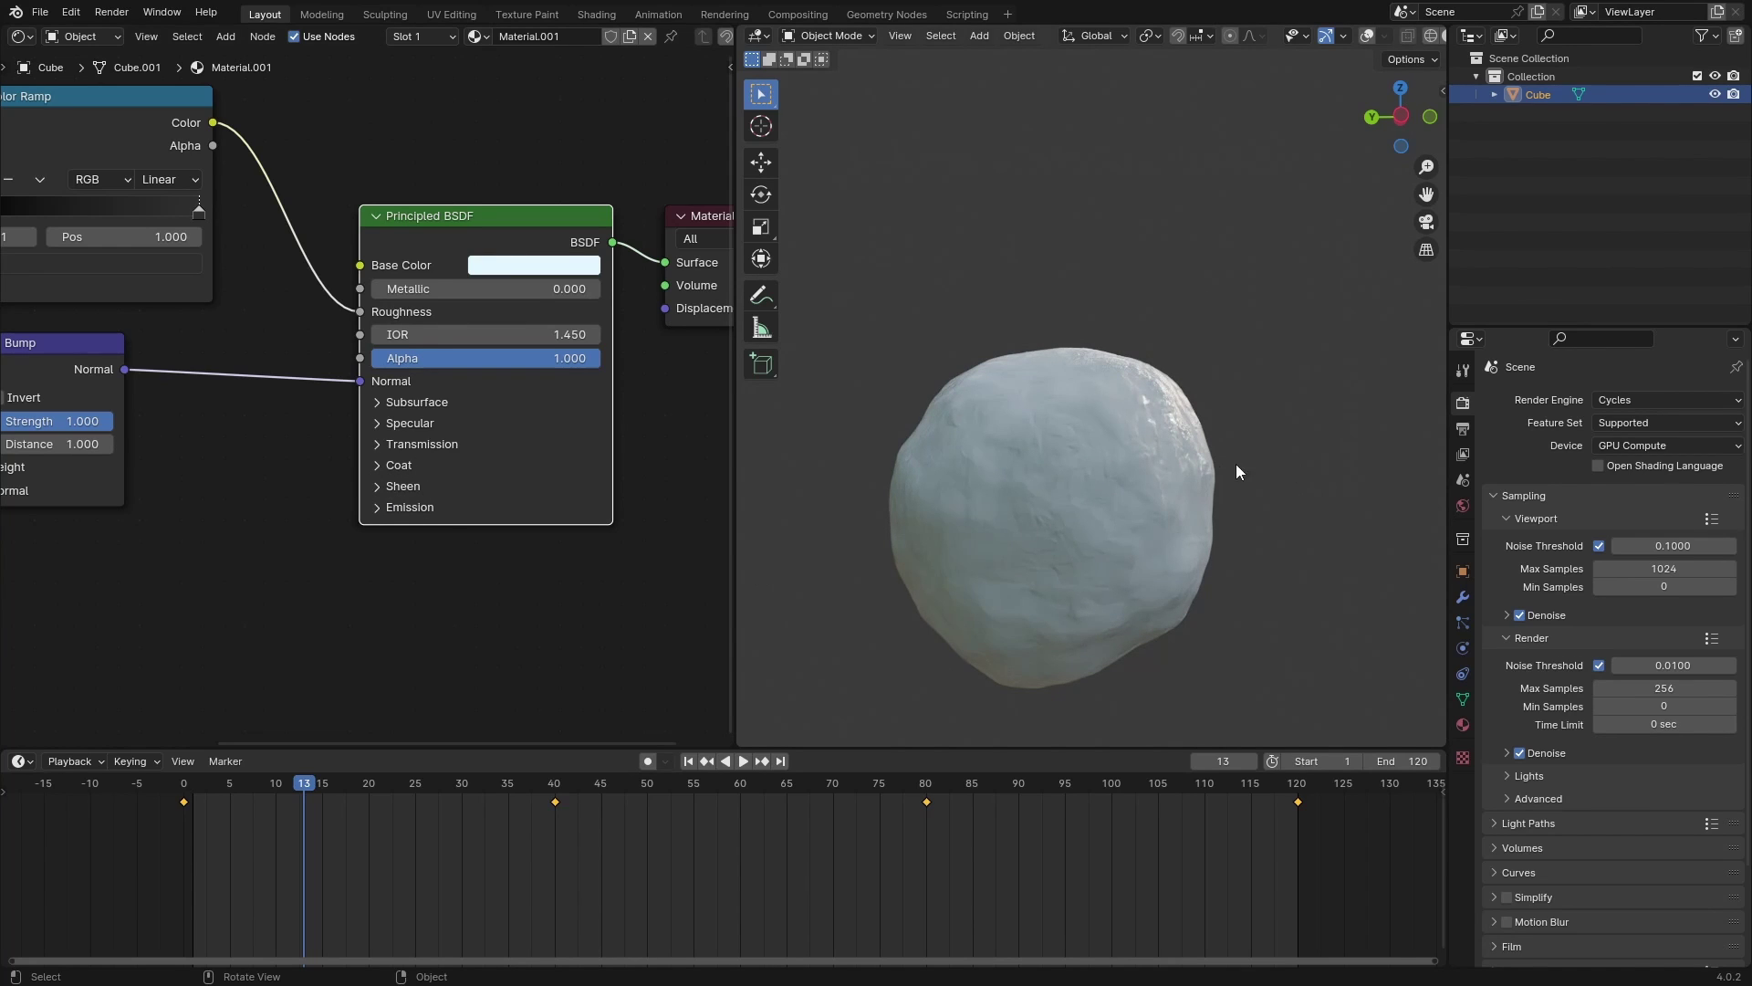
# Step: Scrub through the timeline to check the material on the melting snowball and return to frame 1
pyautogui.moveTo(1130, 462); pyautogui.dragTo(1194, 461, button='middle')
pyautogui.scroll(5, 1194, 462)
pyautogui.moveTo(556, 785); pyautogui.dragTo(964, 809)
pyautogui.hotkey('shift', 'Left')
pyautogui.moveTo(990, 566); pyautogui.dragTo(1185, 563, button='middle')
pyautogui.scroll(3, 1177, 548)
pyautogui.scroll(-1, 1169, 527)
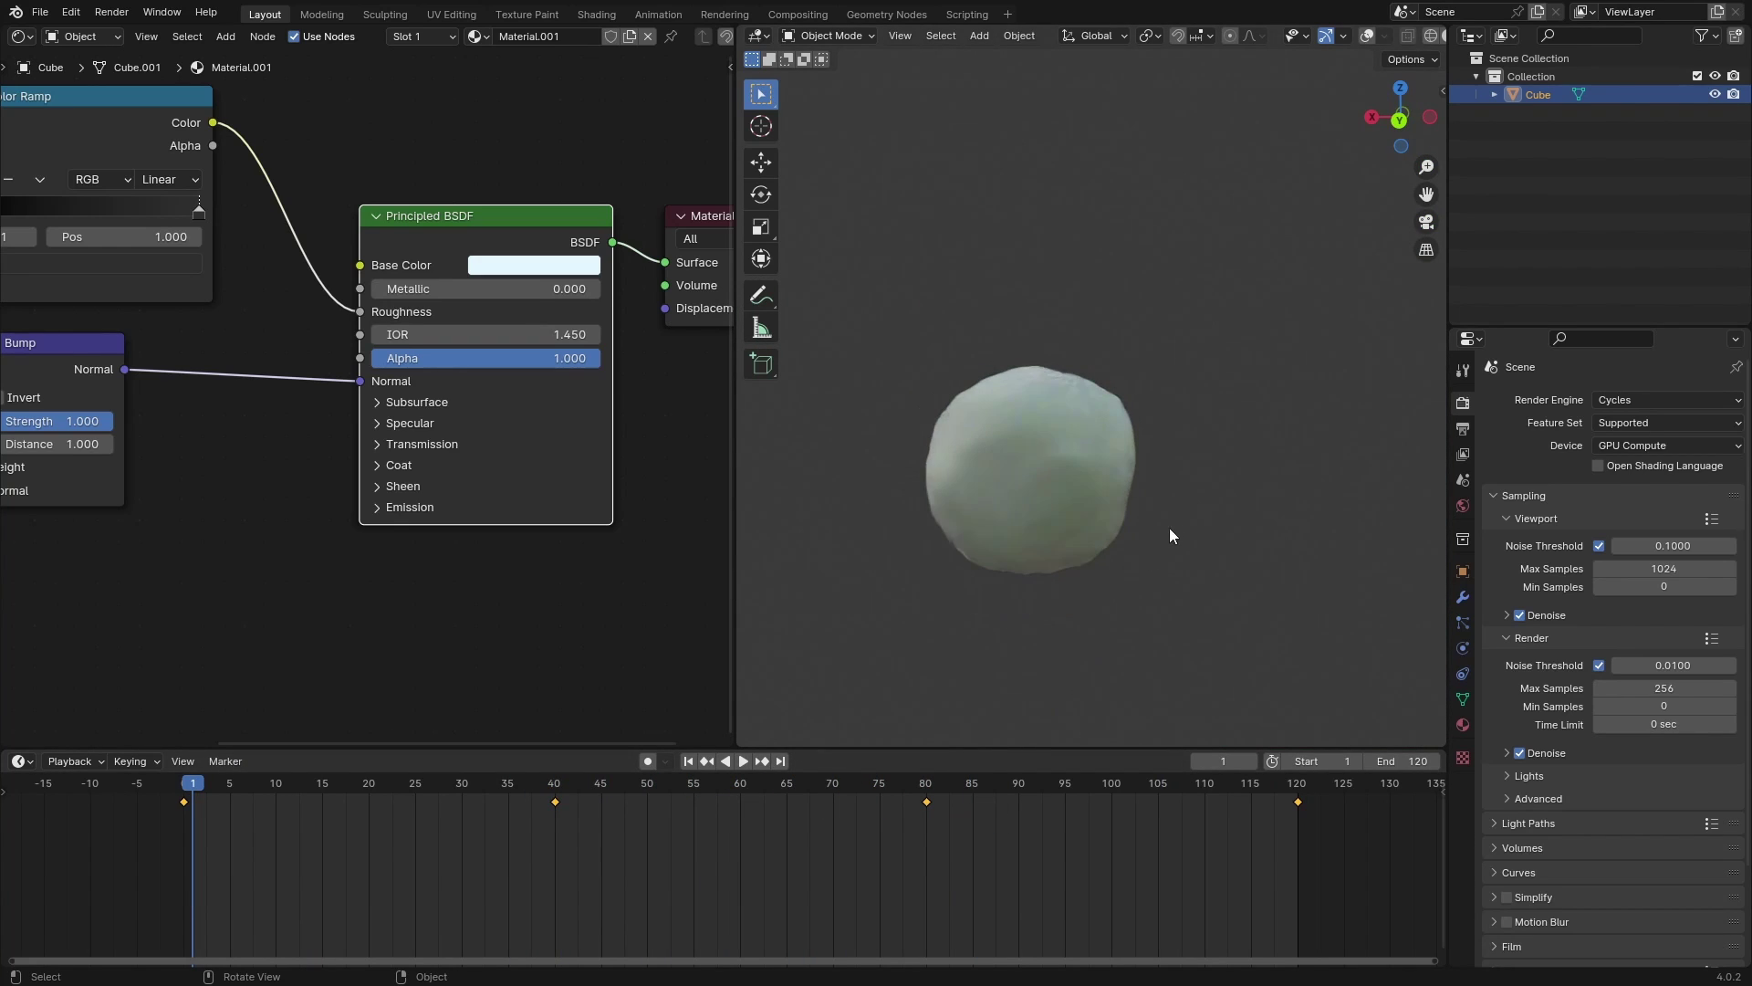
# Step: Switch the 3D viewport to solid shading and save the file
pyautogui.press('z')
pyautogui.click(1159, 341)
pyautogui.press('z')
pyautogui.click(1372, 450)
pyautogui.moveTo(1202, 502)
pyautogui.mouseDown(button='middle')
pyautogui.moveTo(1116, 502)
pyautogui.moveTo(1179, 491)
pyautogui.moveTo(1198, 519)
pyautogui.moveTo(1170, 500)
pyautogui.mouseUp(button='middle')
pyautogui.hotkey('ctrl', 's')
pyautogui.scroll(2, 1188, 529)
pyautogui.scroll(-1, 1188, 529)
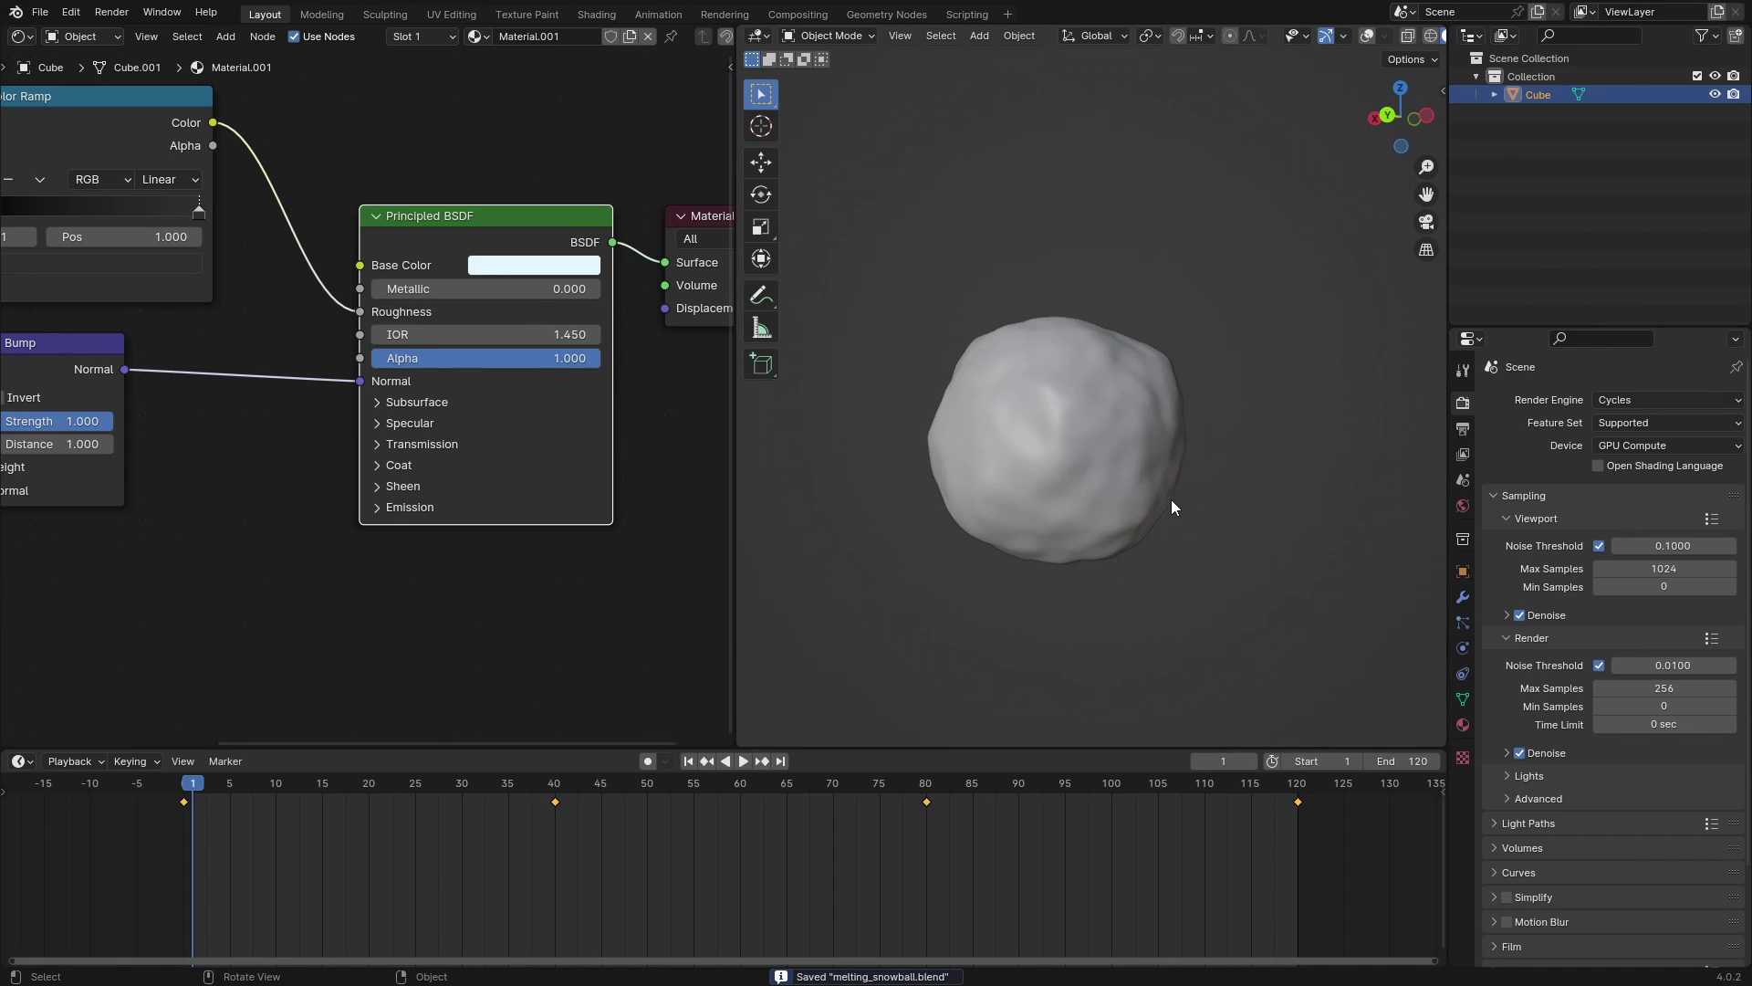
# Step: Play the melting animation and stop it at frame 108
pyautogui.press('space')
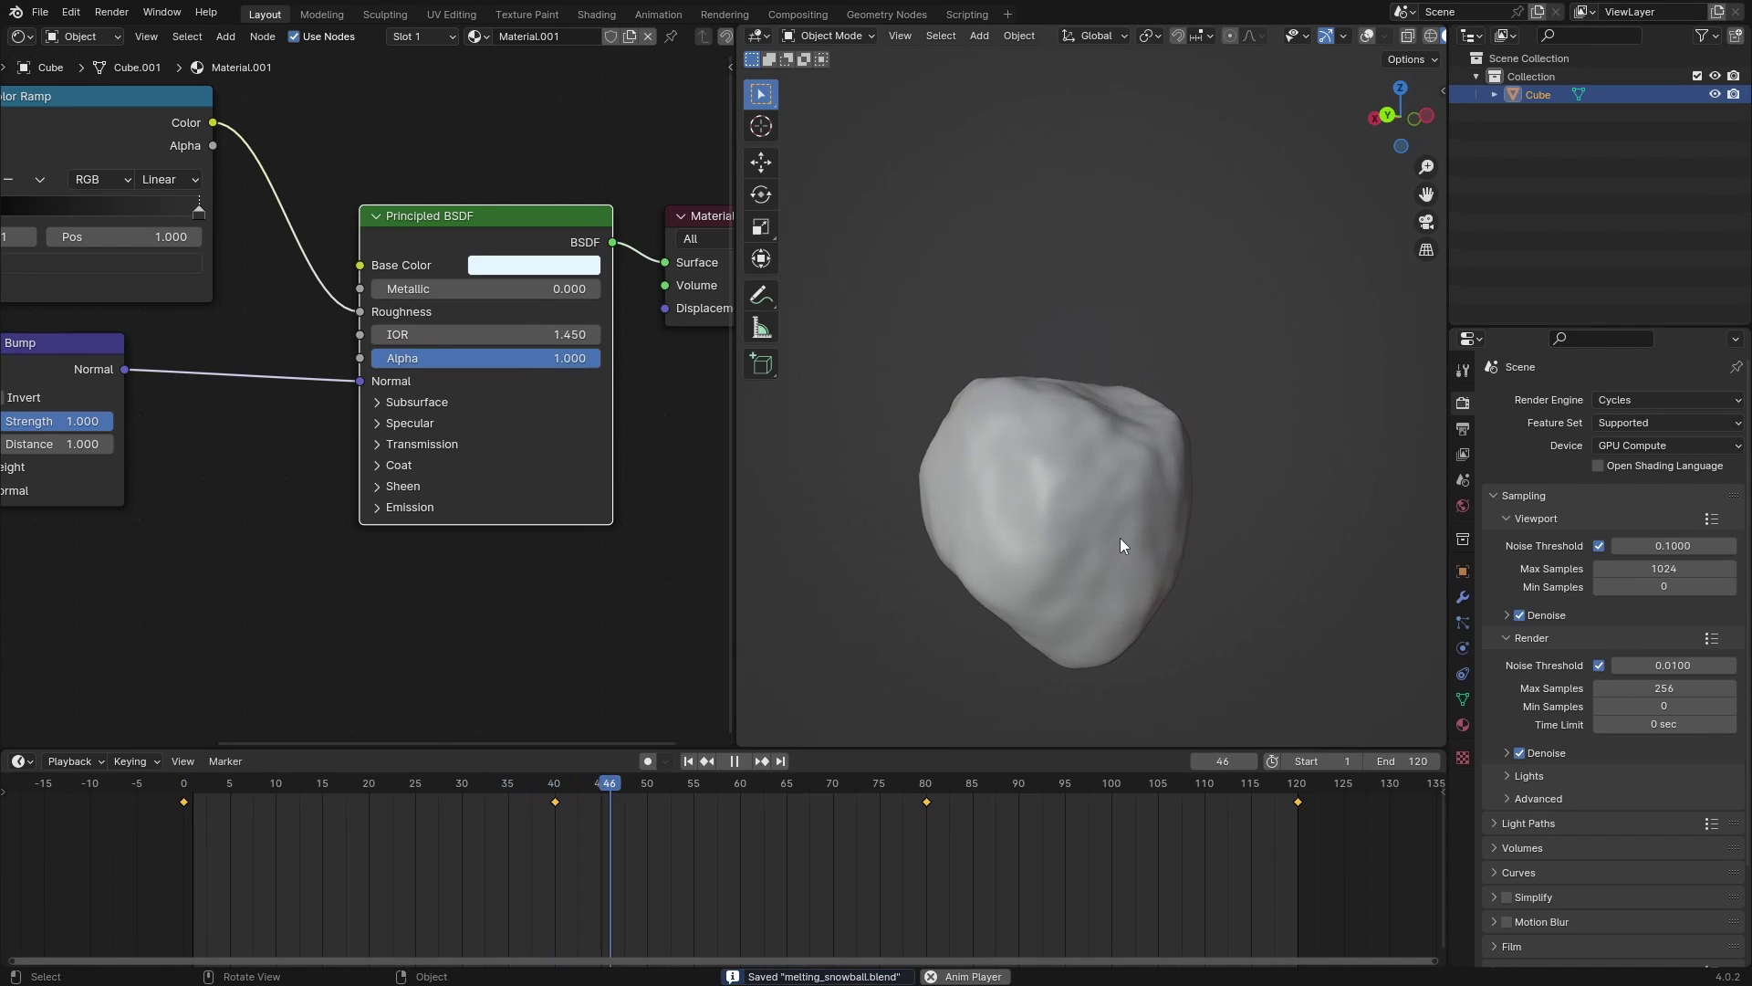
pyautogui.moveTo(1120, 562); pyautogui.dragTo(1098, 436, button='middle')
pyautogui.press('space')
# Step: Add a camera to the scene and align it to the current view of the snowball
pyautogui.click(1098, 436)
pyautogui.hotkey('shift', 'a')
pyautogui.moveTo(1080, 475)
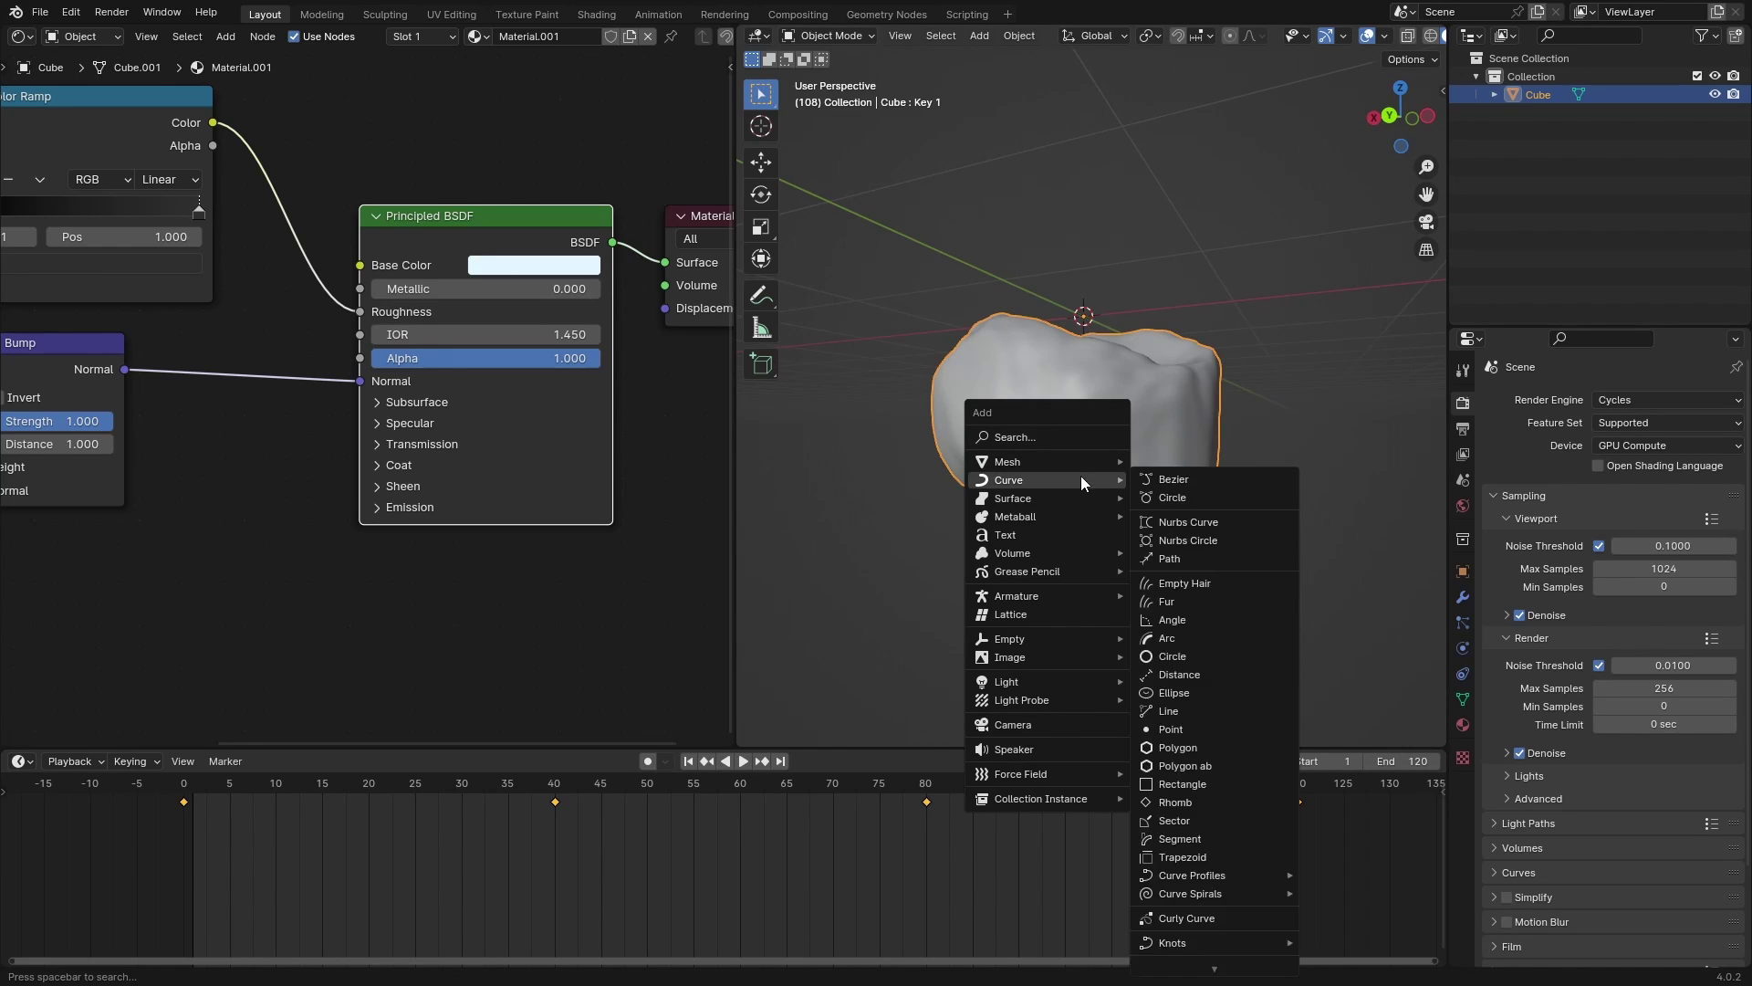
pyautogui.click(1031, 723)
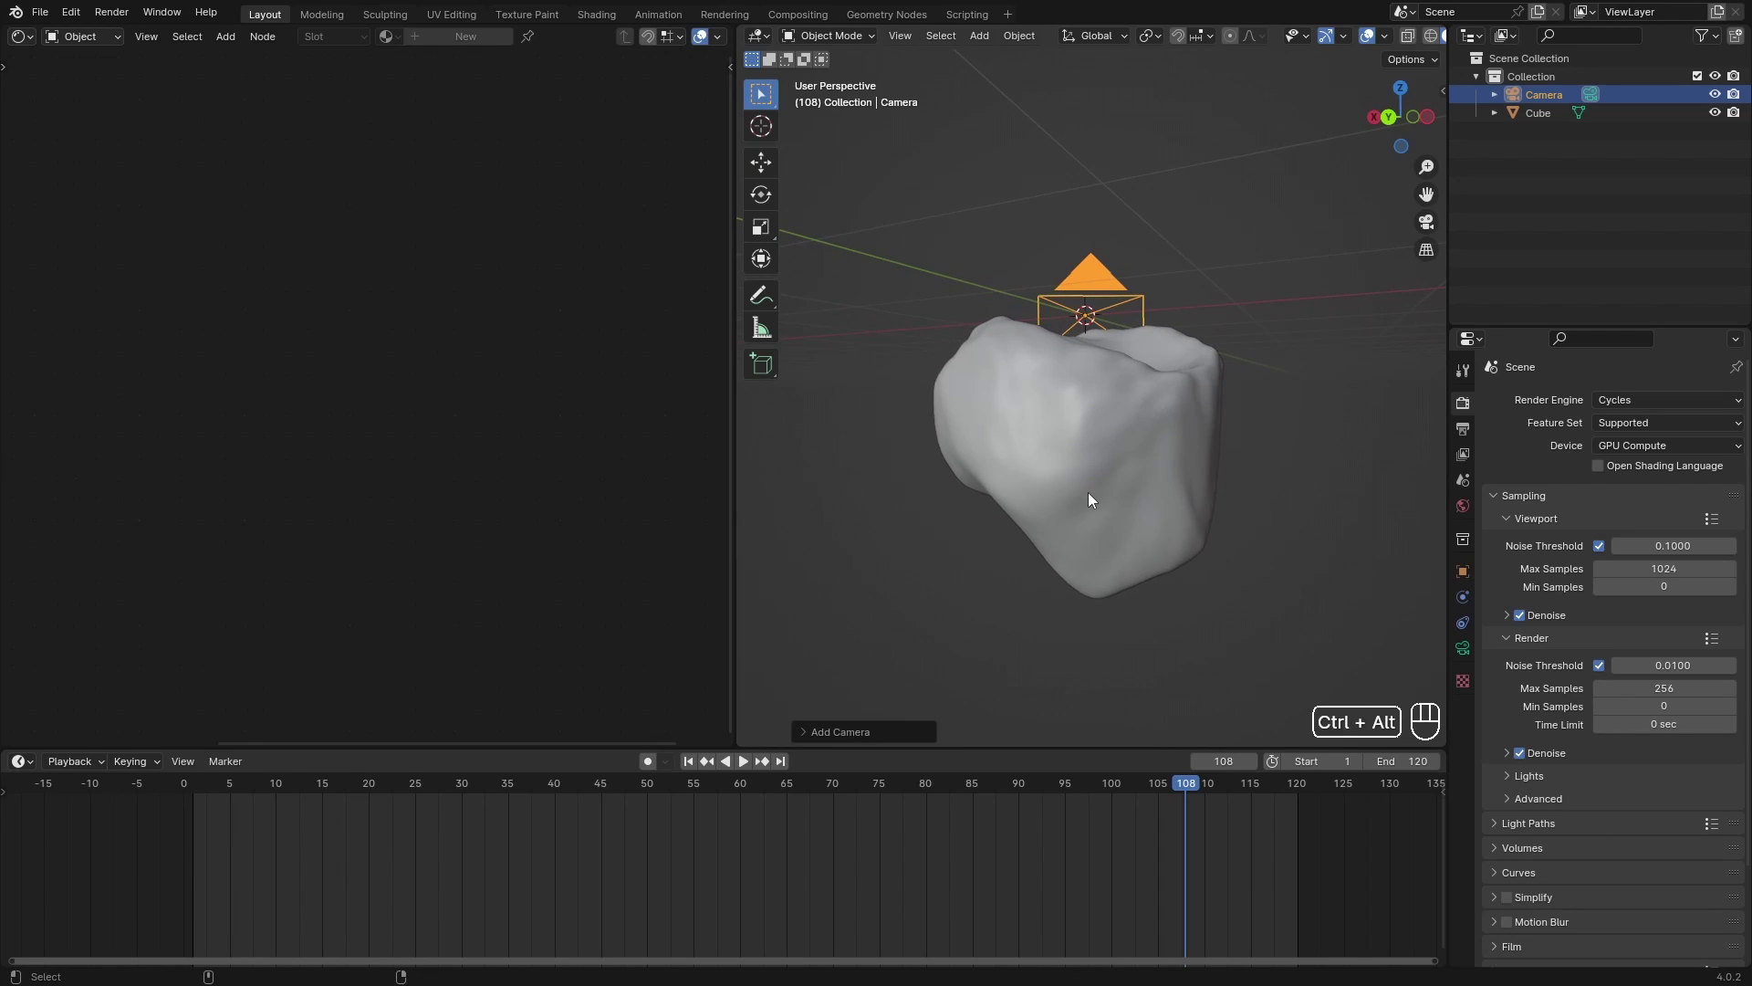
pyautogui.press('ctrl+alt+KP_0')
# Step: Pull the camera back about 2 m along its local Z axis and lower it so the snowball fits the frame
pyautogui.press('g')
pyautogui.press('z')
pyautogui.press('z')
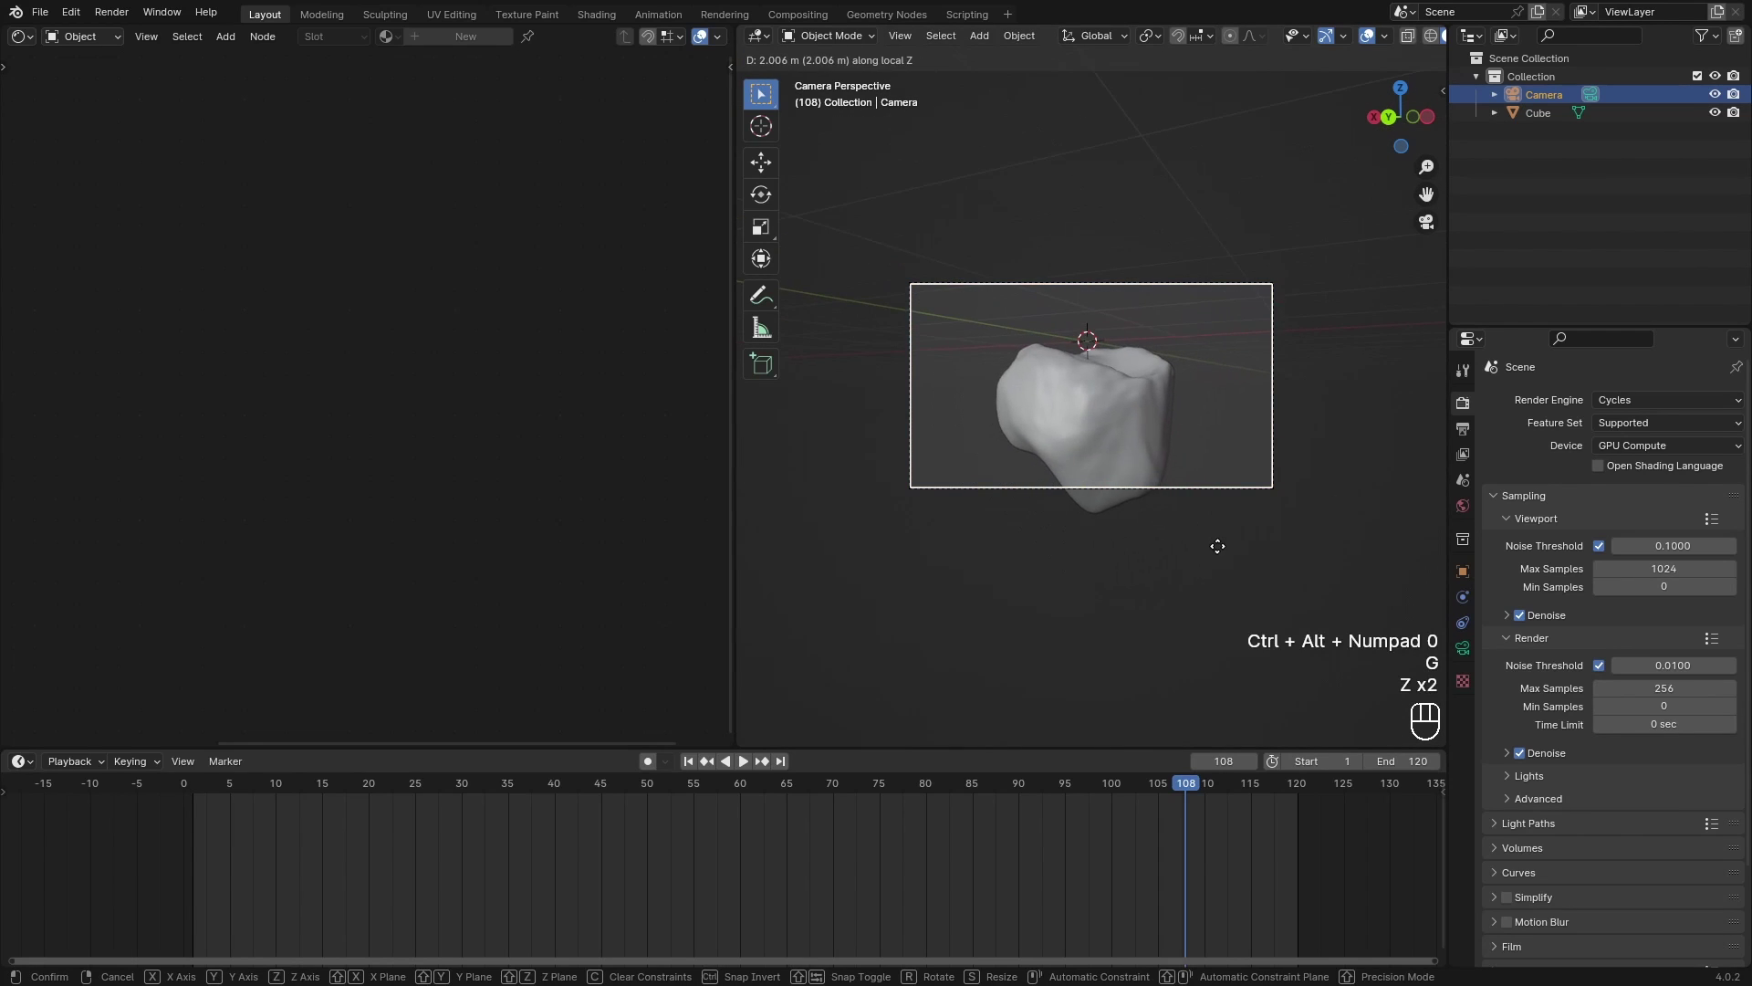
pyautogui.press('g')
pyautogui.press('z')
pyautogui.press('g')
pyautogui.press('z')
pyautogui.press('z')
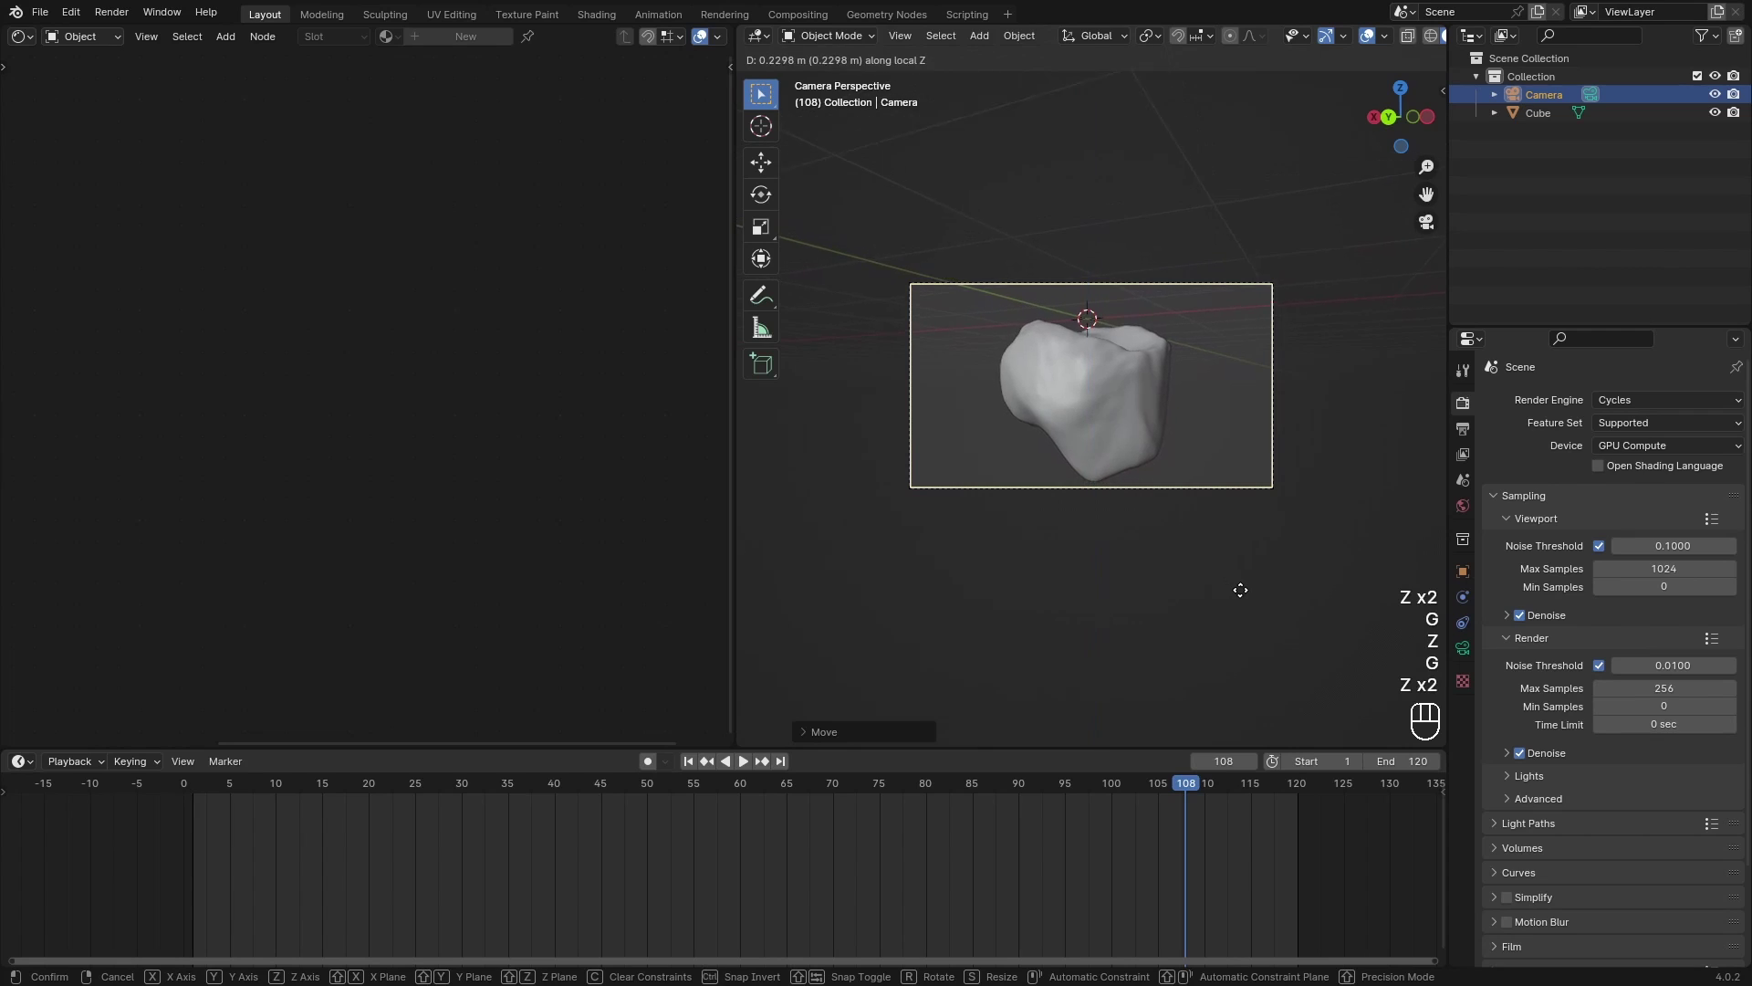
# Step: Refine the framing by shifting the camera vertically and pulling it slightly farther back along its local Z axis
pyautogui.press('g')
pyautogui.press('g')
pyautogui.press('g')
pyautogui.press('z')
pyautogui.press('z')
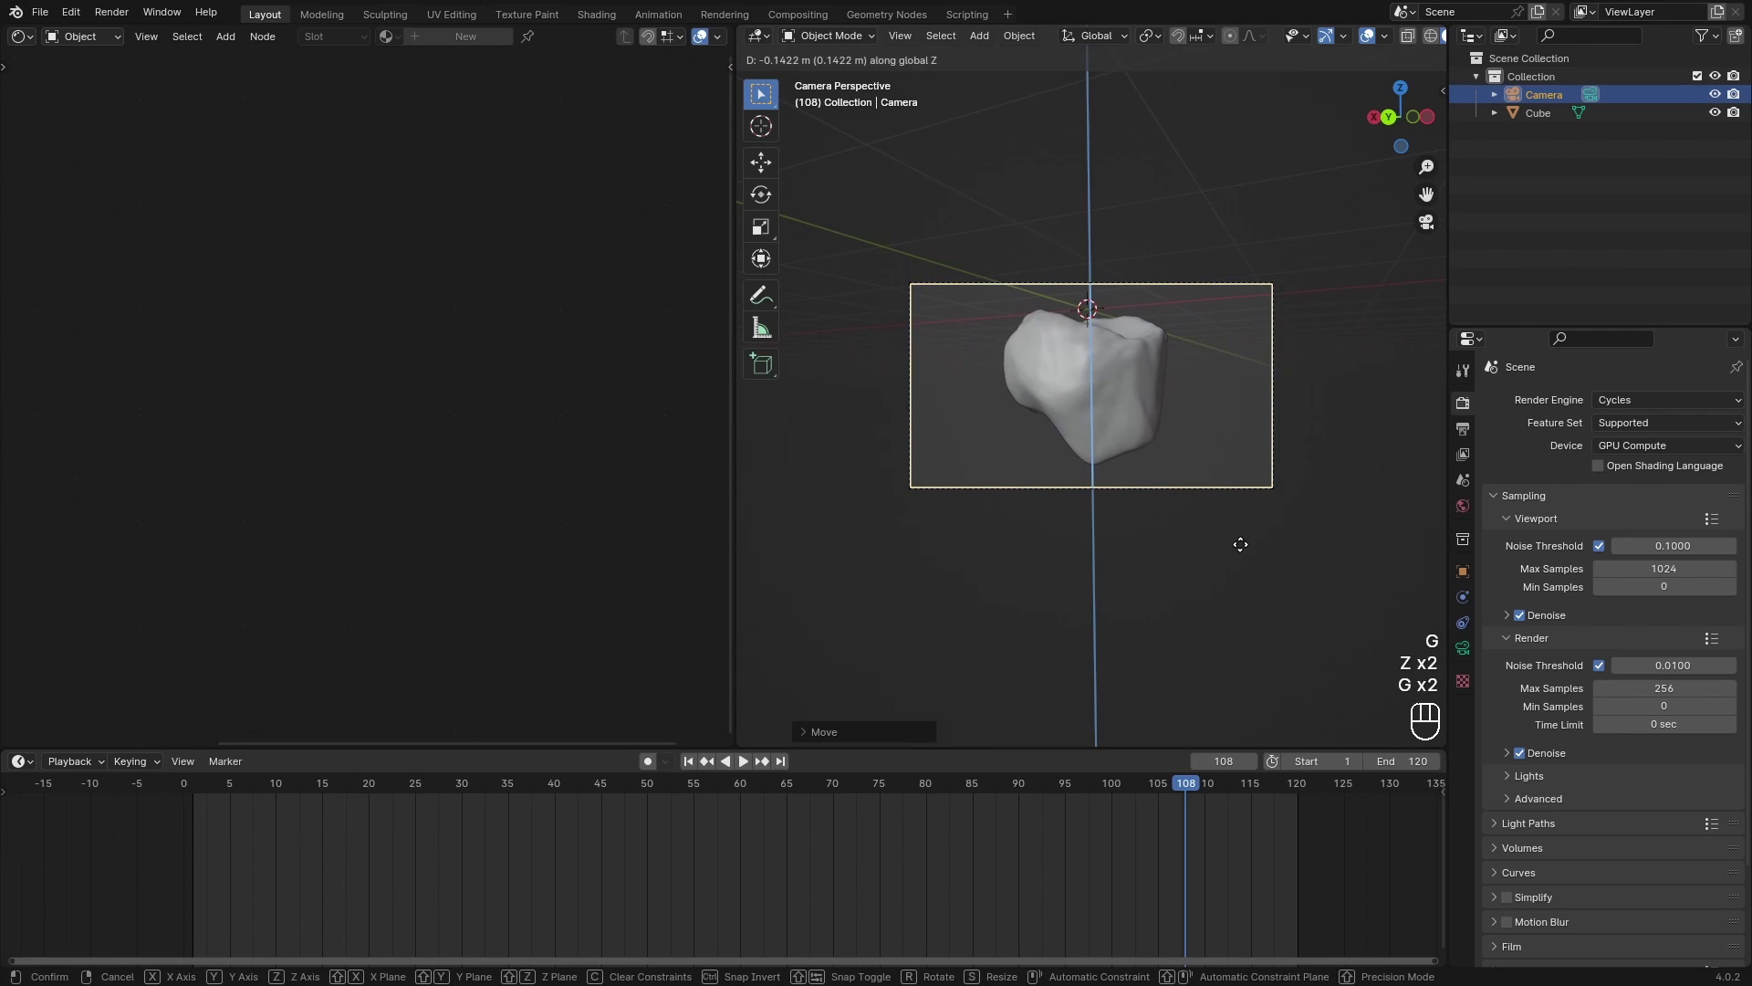
pyautogui.click(1278, 573)
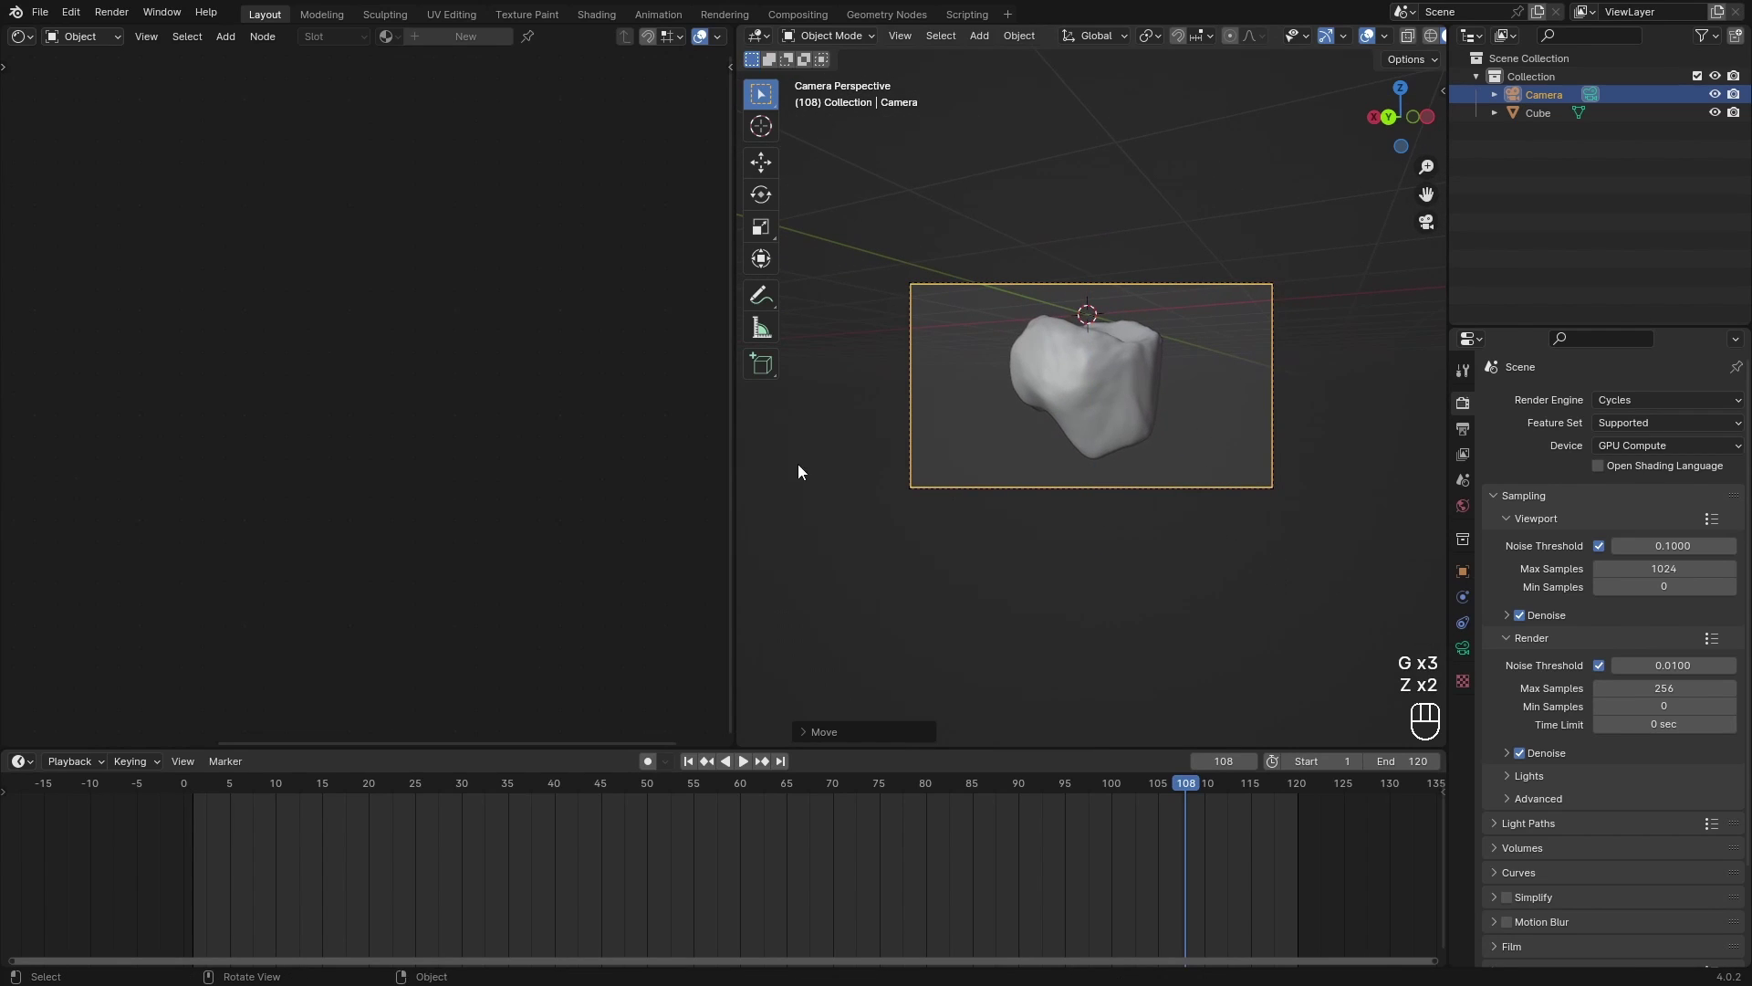
# Step: Widen the 3D viewport and nudge the camera along its local Z axis
pyautogui.moveTo(733, 463); pyautogui.dragTo(193, 464)
pyautogui.press('g')
pyautogui.press('z')
pyautogui.press('z')
pyautogui.press('g')
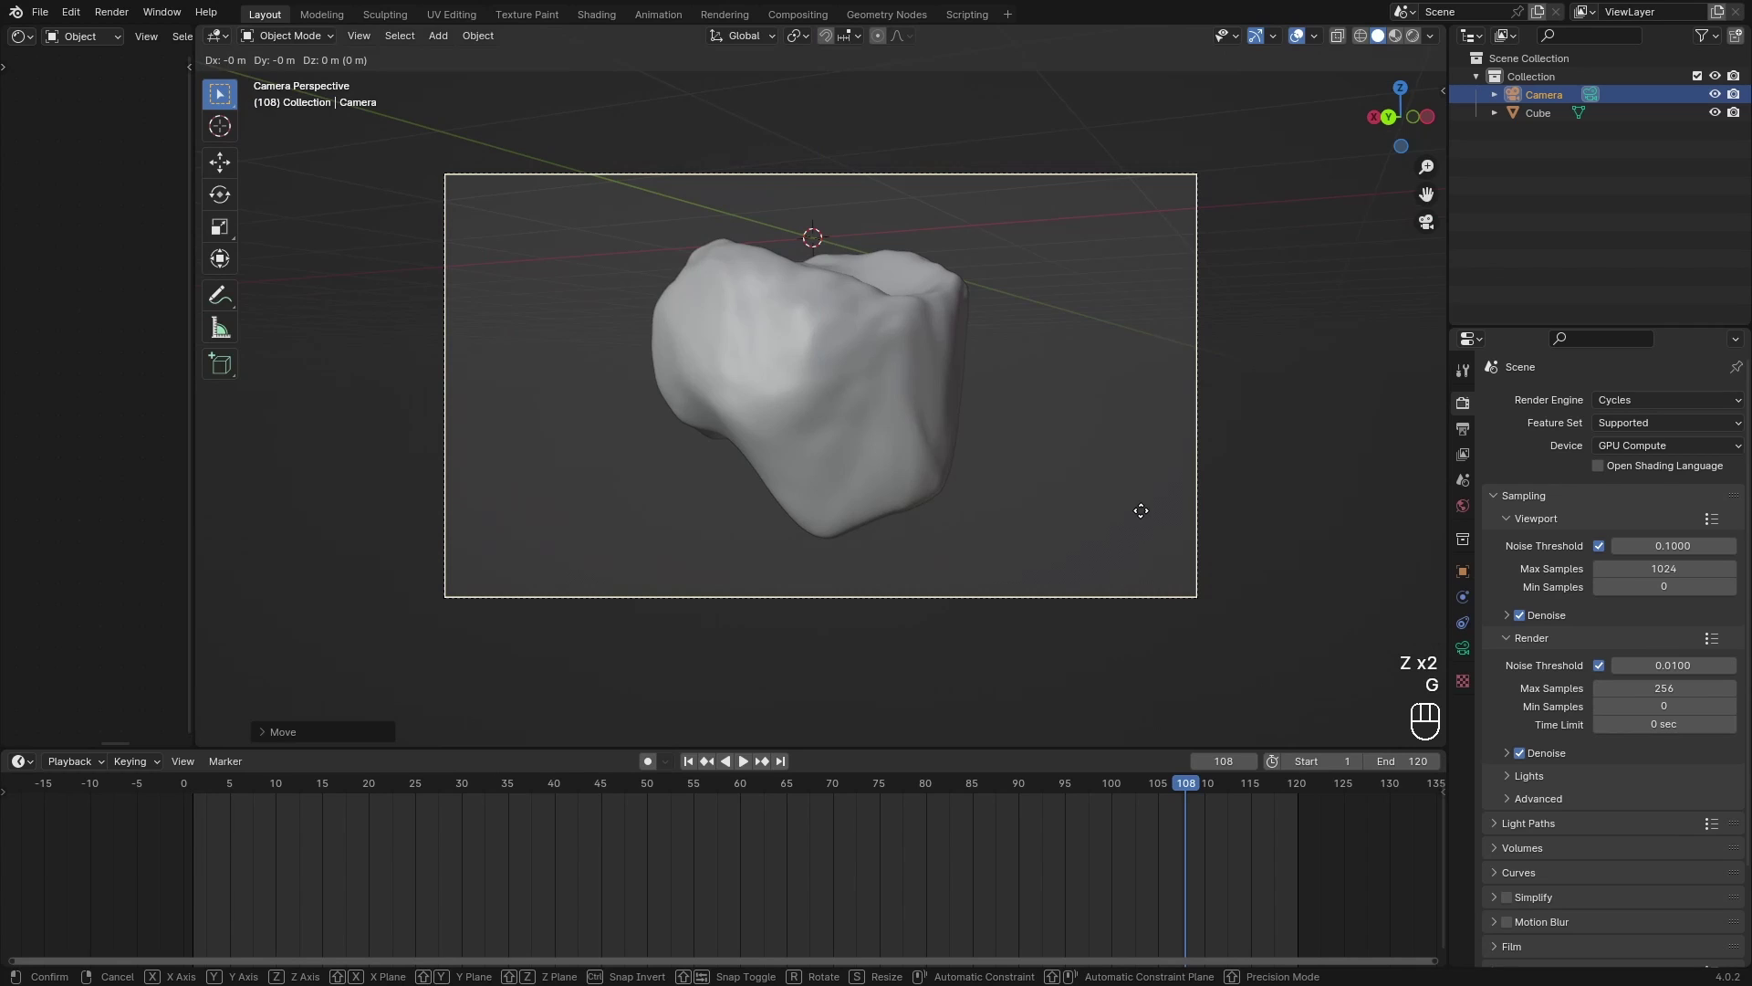
pyautogui.press('z')
pyautogui.press('z')
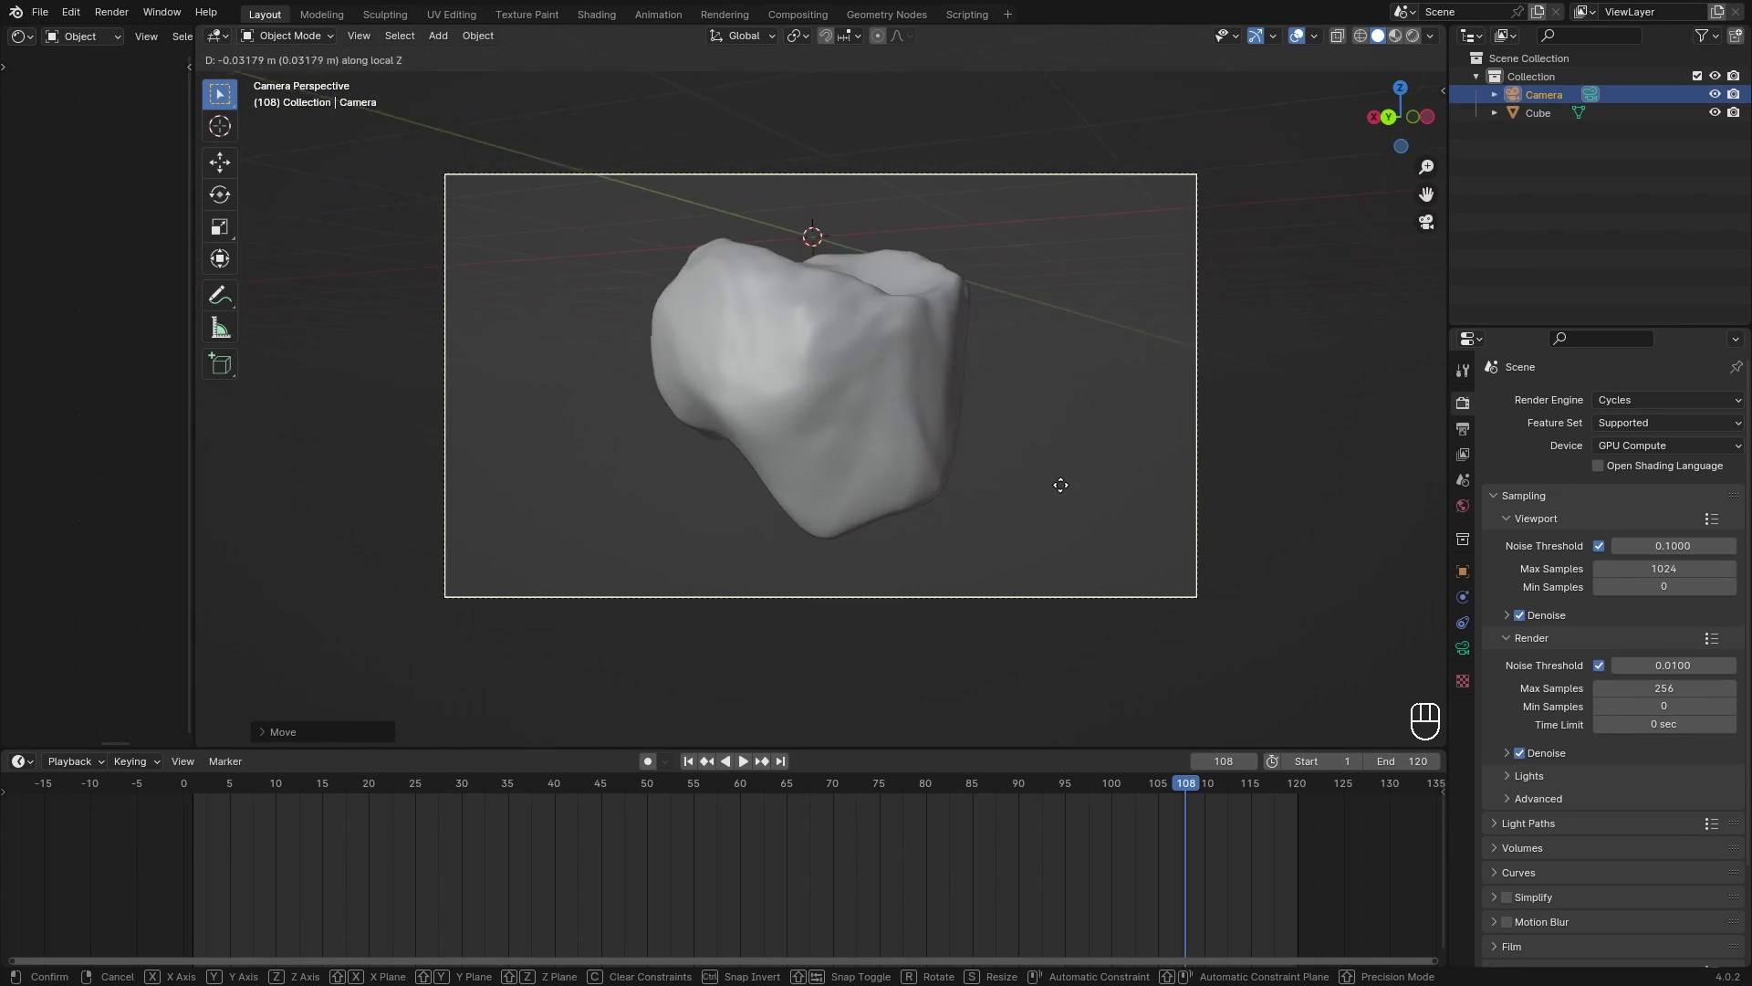
pyautogui.click(1029, 435)
# Step: Raise the camera along the global Z axis and tilt it about its local X axis to keep the snowball inside the frame
pyautogui.scroll(1, 1036, 451)
pyautogui.keyDown('shift'); pyautogui.moveTo(1050, 479); pyautogui.dragTo(1029, 536, button='middle'); pyautogui.keyUp('shift')
pyautogui.press('g')
pyautogui.press('z')
pyautogui.click(1026, 450)
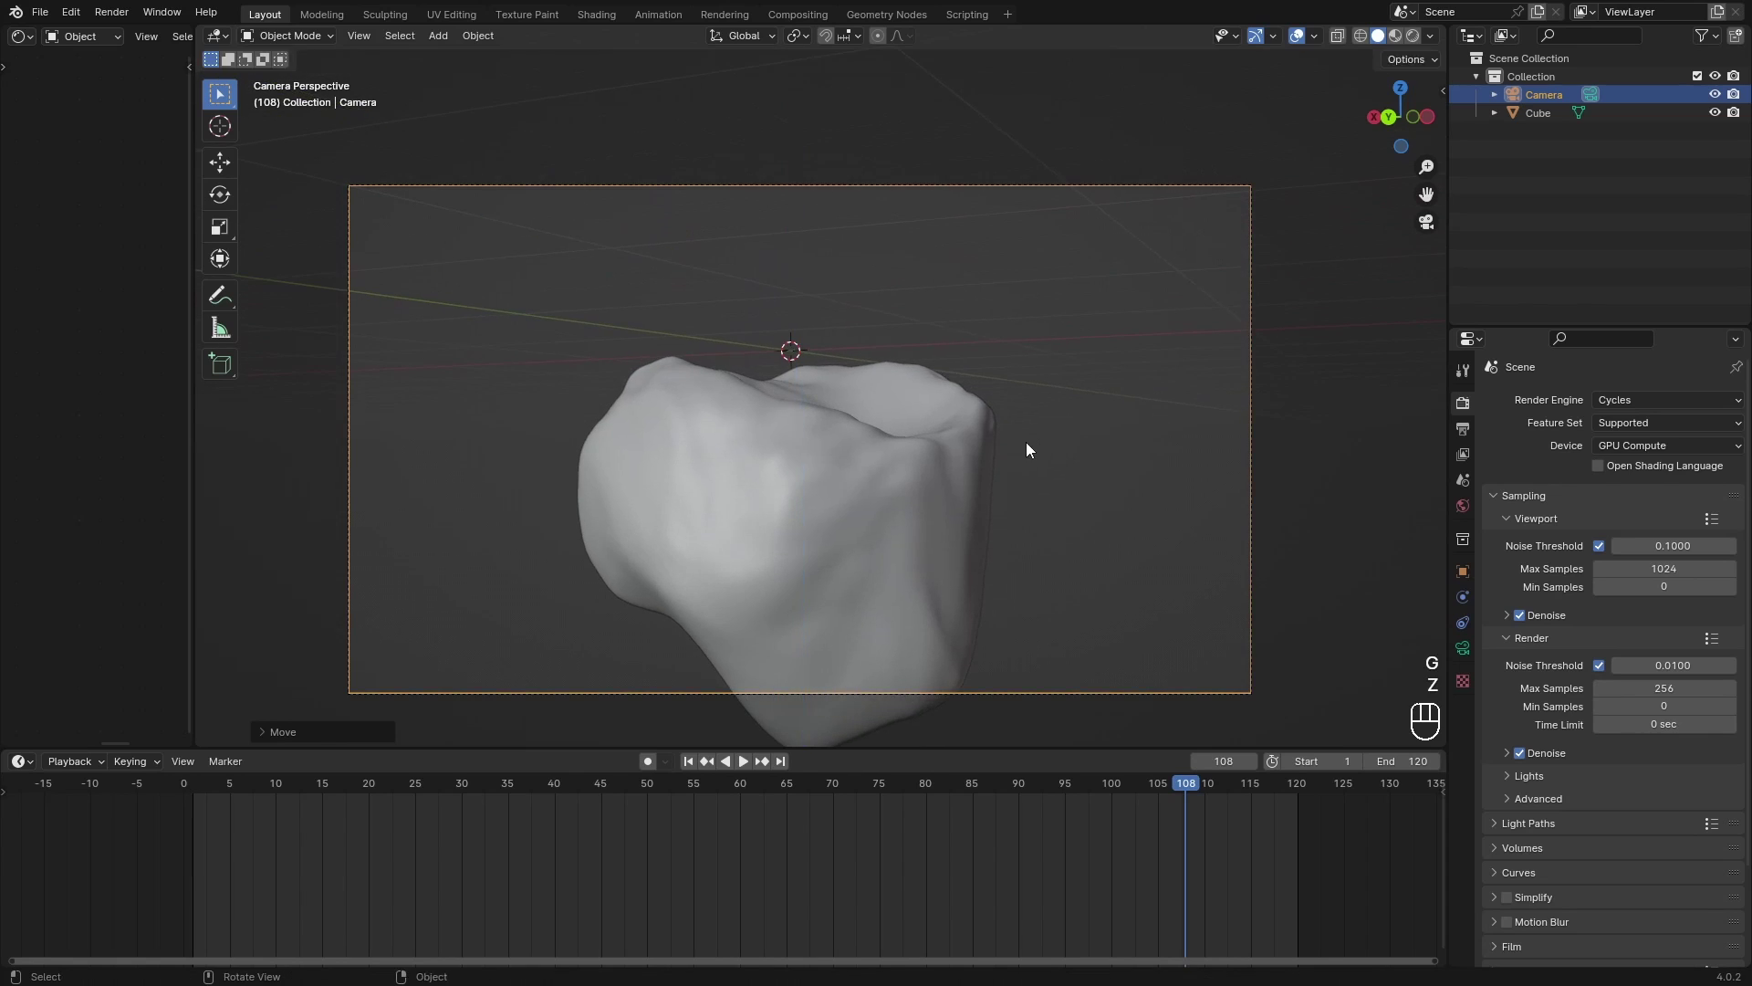
pyautogui.press('r')
pyautogui.press('x')
pyautogui.press('x')
pyautogui.click(1011, 444)
# Step: Switch the viewport to rendered shading and rotate the camera slightly about the global Z axis
pyautogui.press('z')
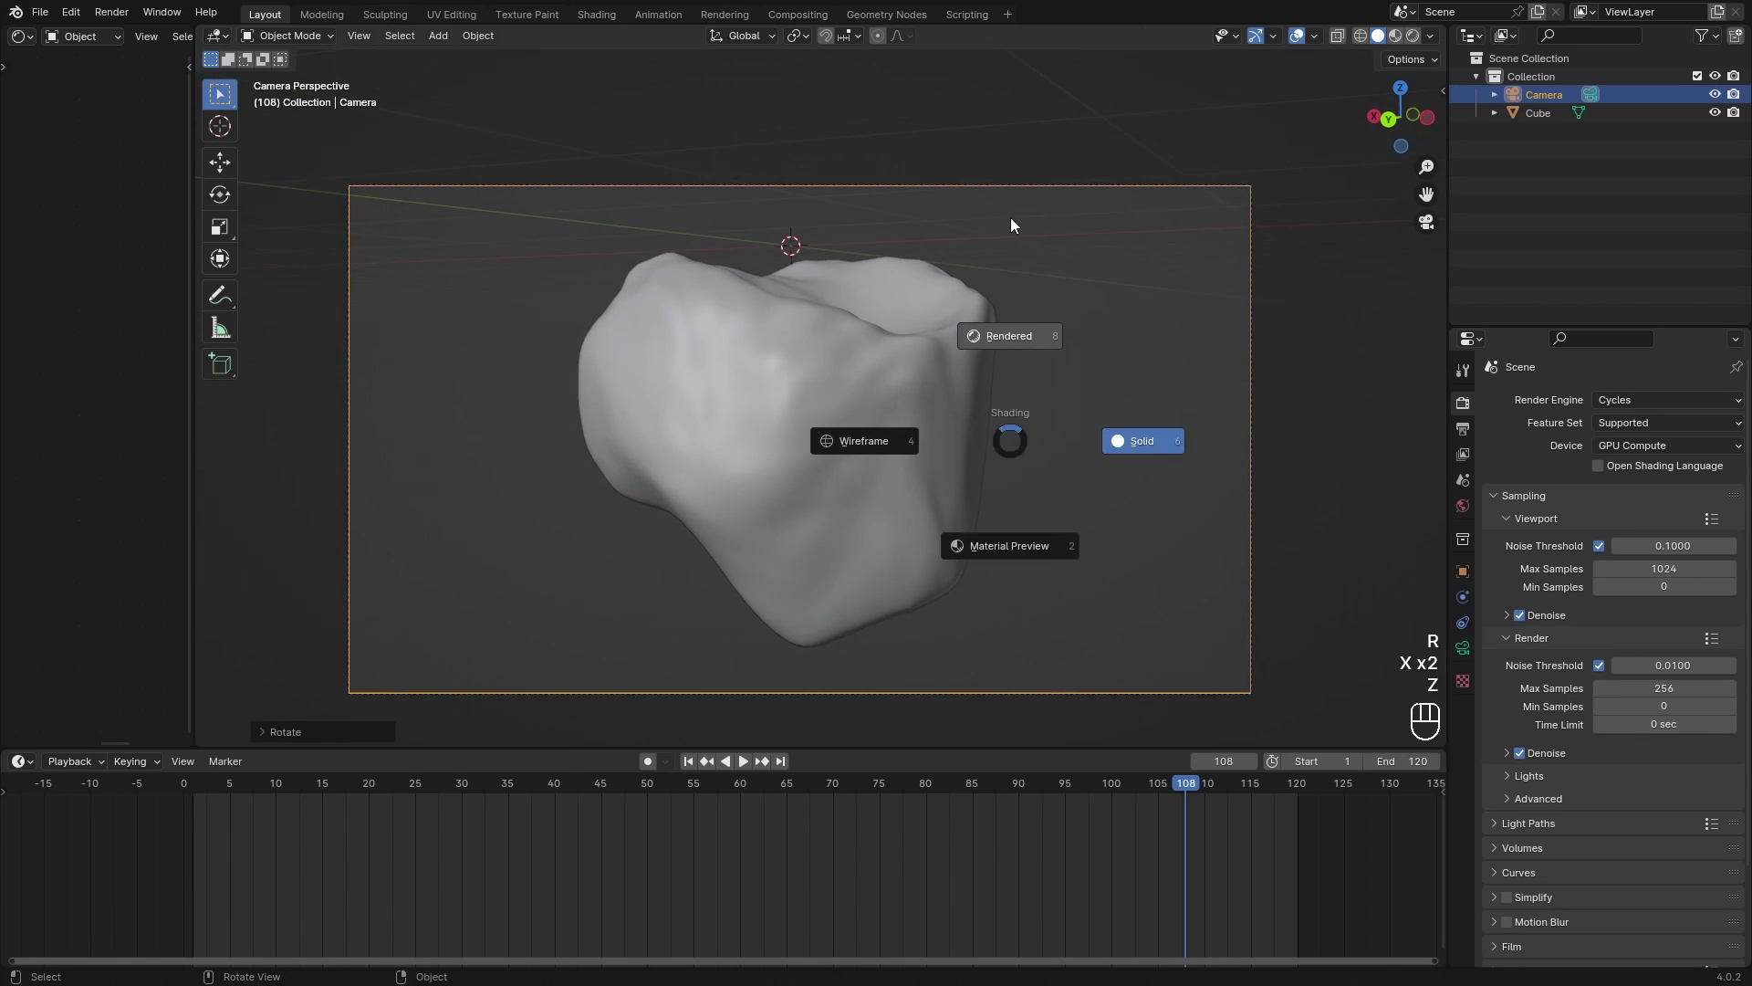
pyautogui.click(1012, 219)
pyautogui.press('r')
pyautogui.press('z')
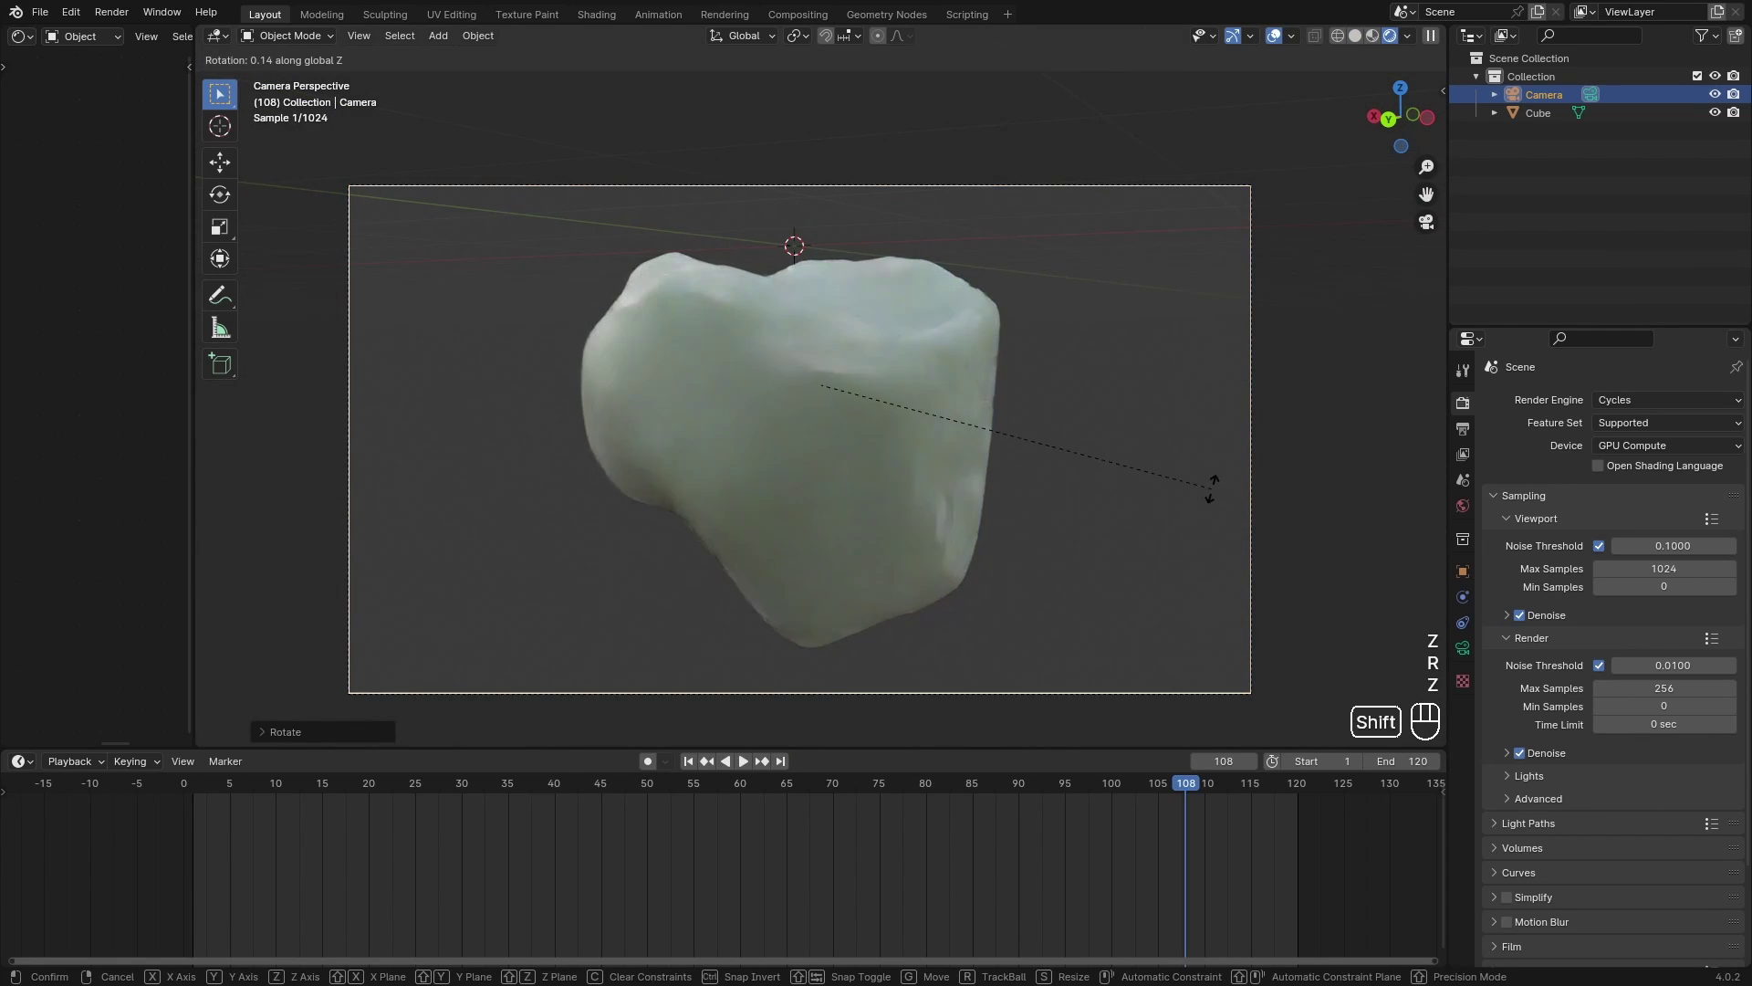
pyautogui.click(1206, 508)
# Step: Return to frame 1 and preview the melting animation in the rendered camera view
pyautogui.moveTo(1126, 784); pyautogui.dragTo(196, 794)
pyautogui.press('space')
pyautogui.press('space')
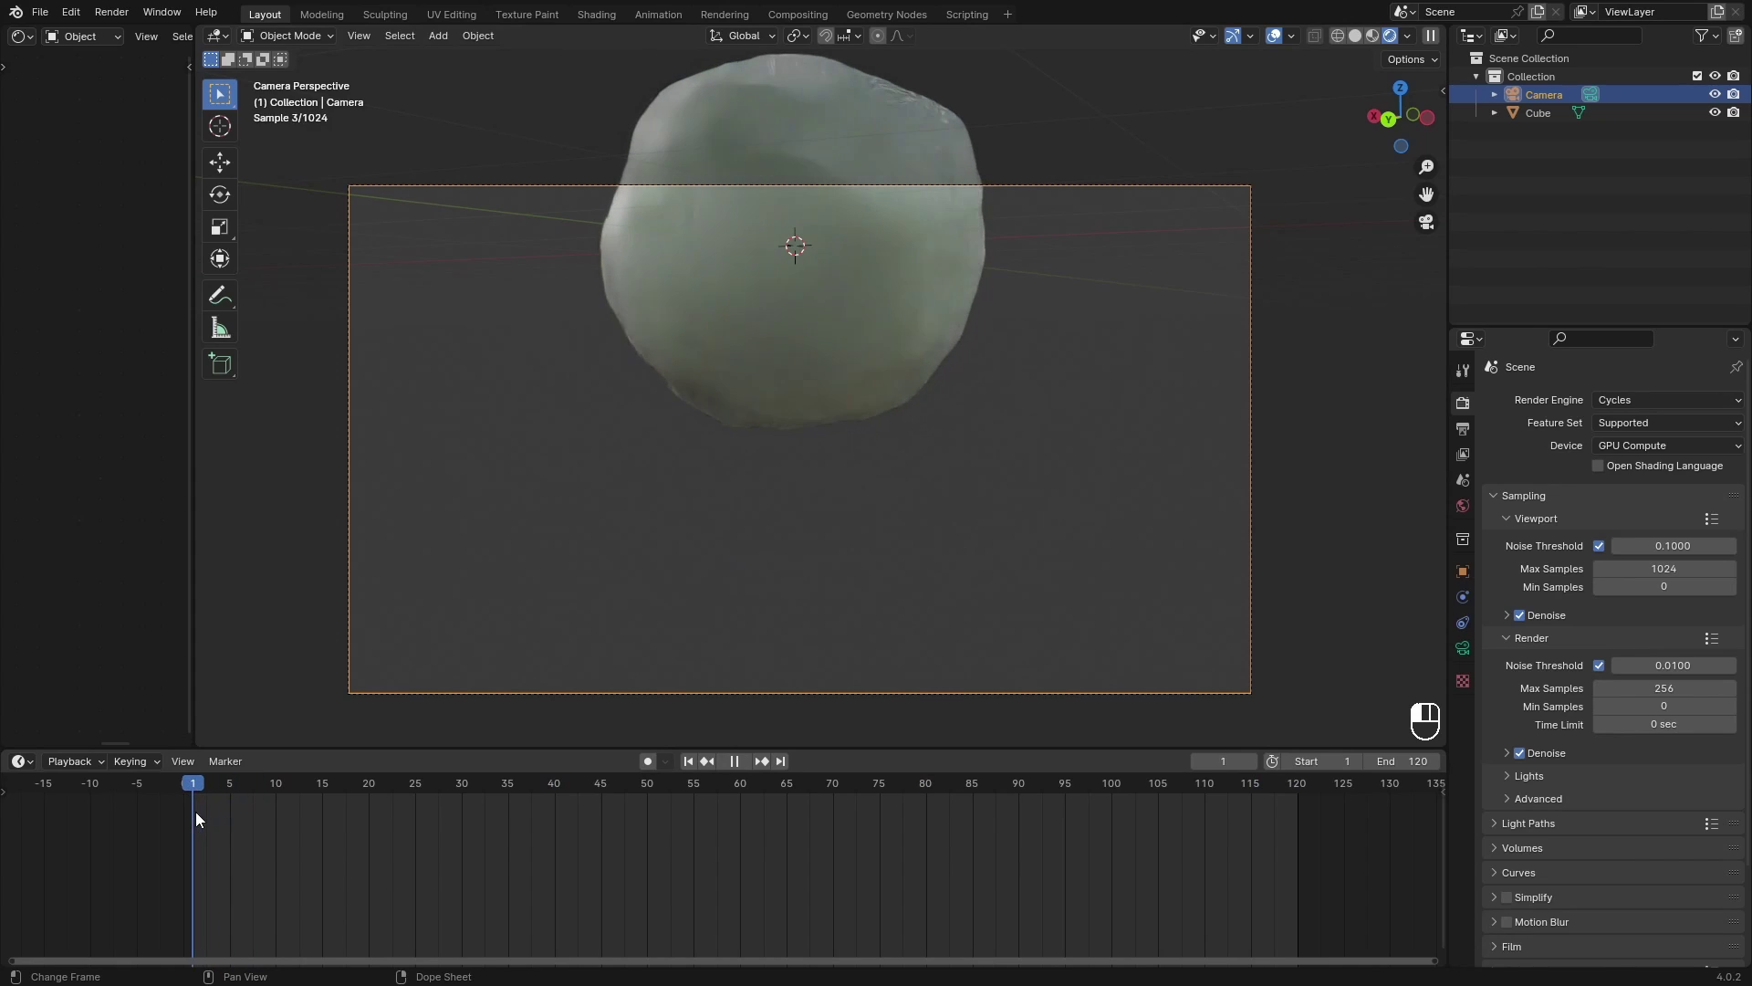
pyautogui.press('space')
# Step: Pull the camera back along its local Z axis and raise it so the whole snowball fits in the frame
pyautogui.press('g')
pyautogui.press('z')
pyautogui.press('z')
pyautogui.click(1296, 593)
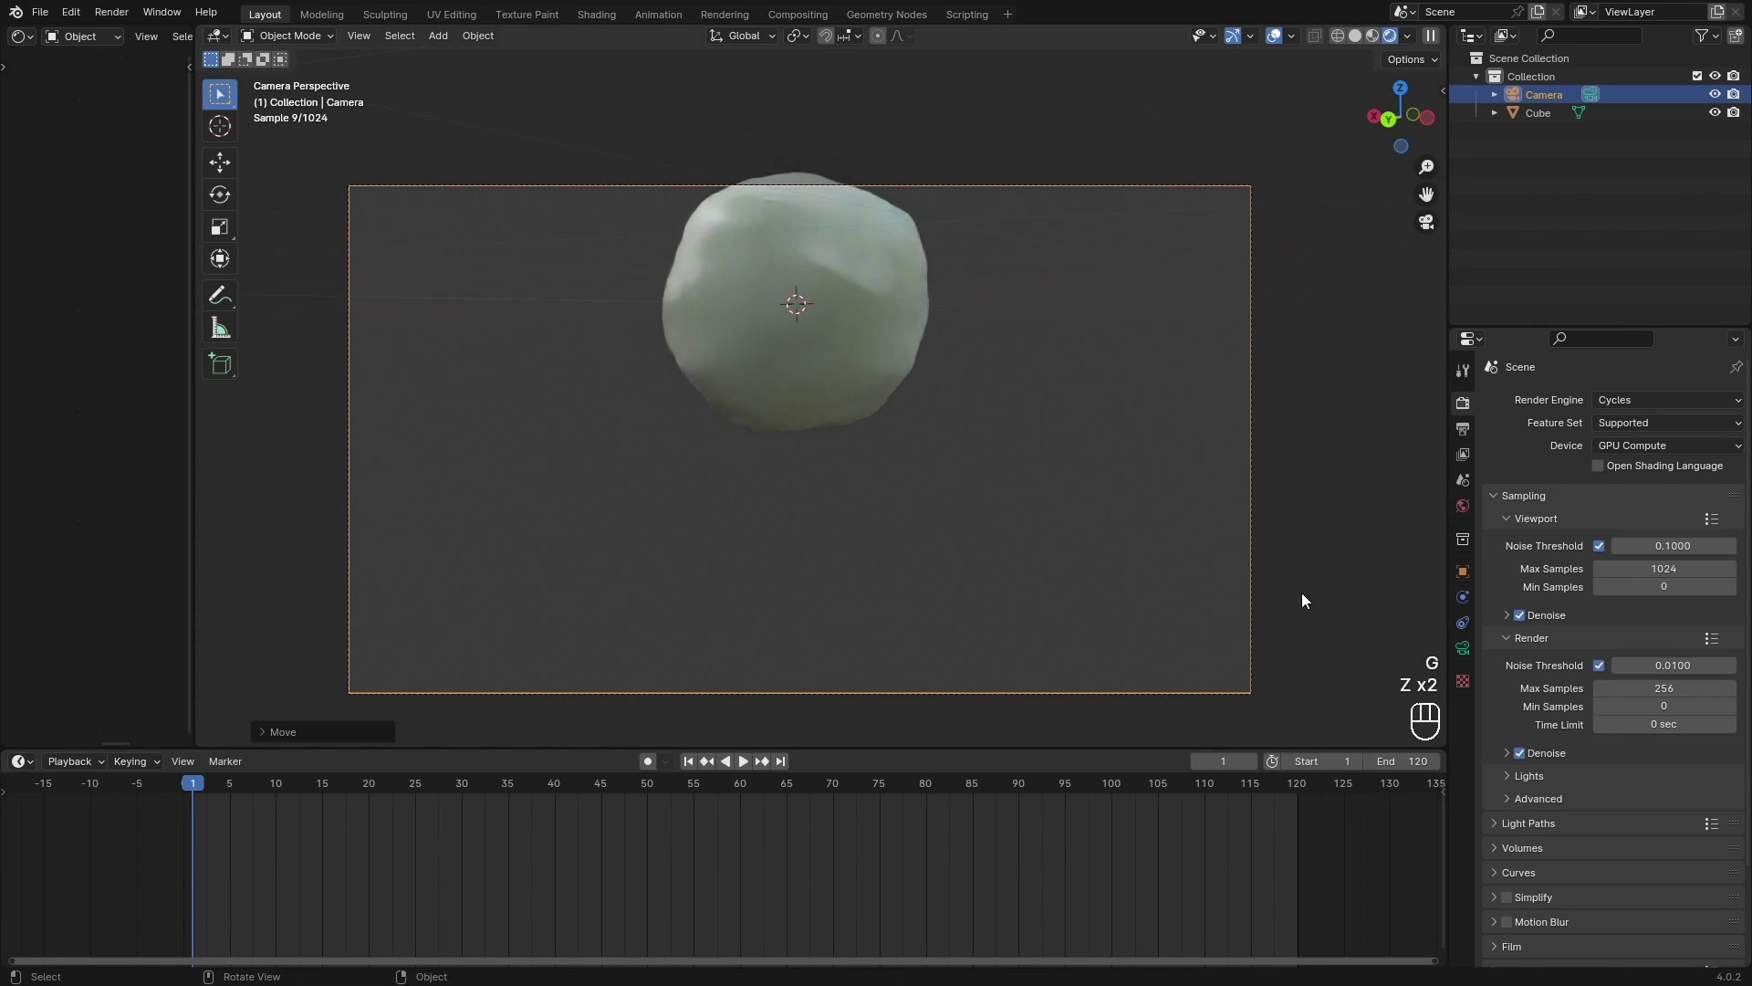
pyautogui.press('g')
pyautogui.click(1126, 709)
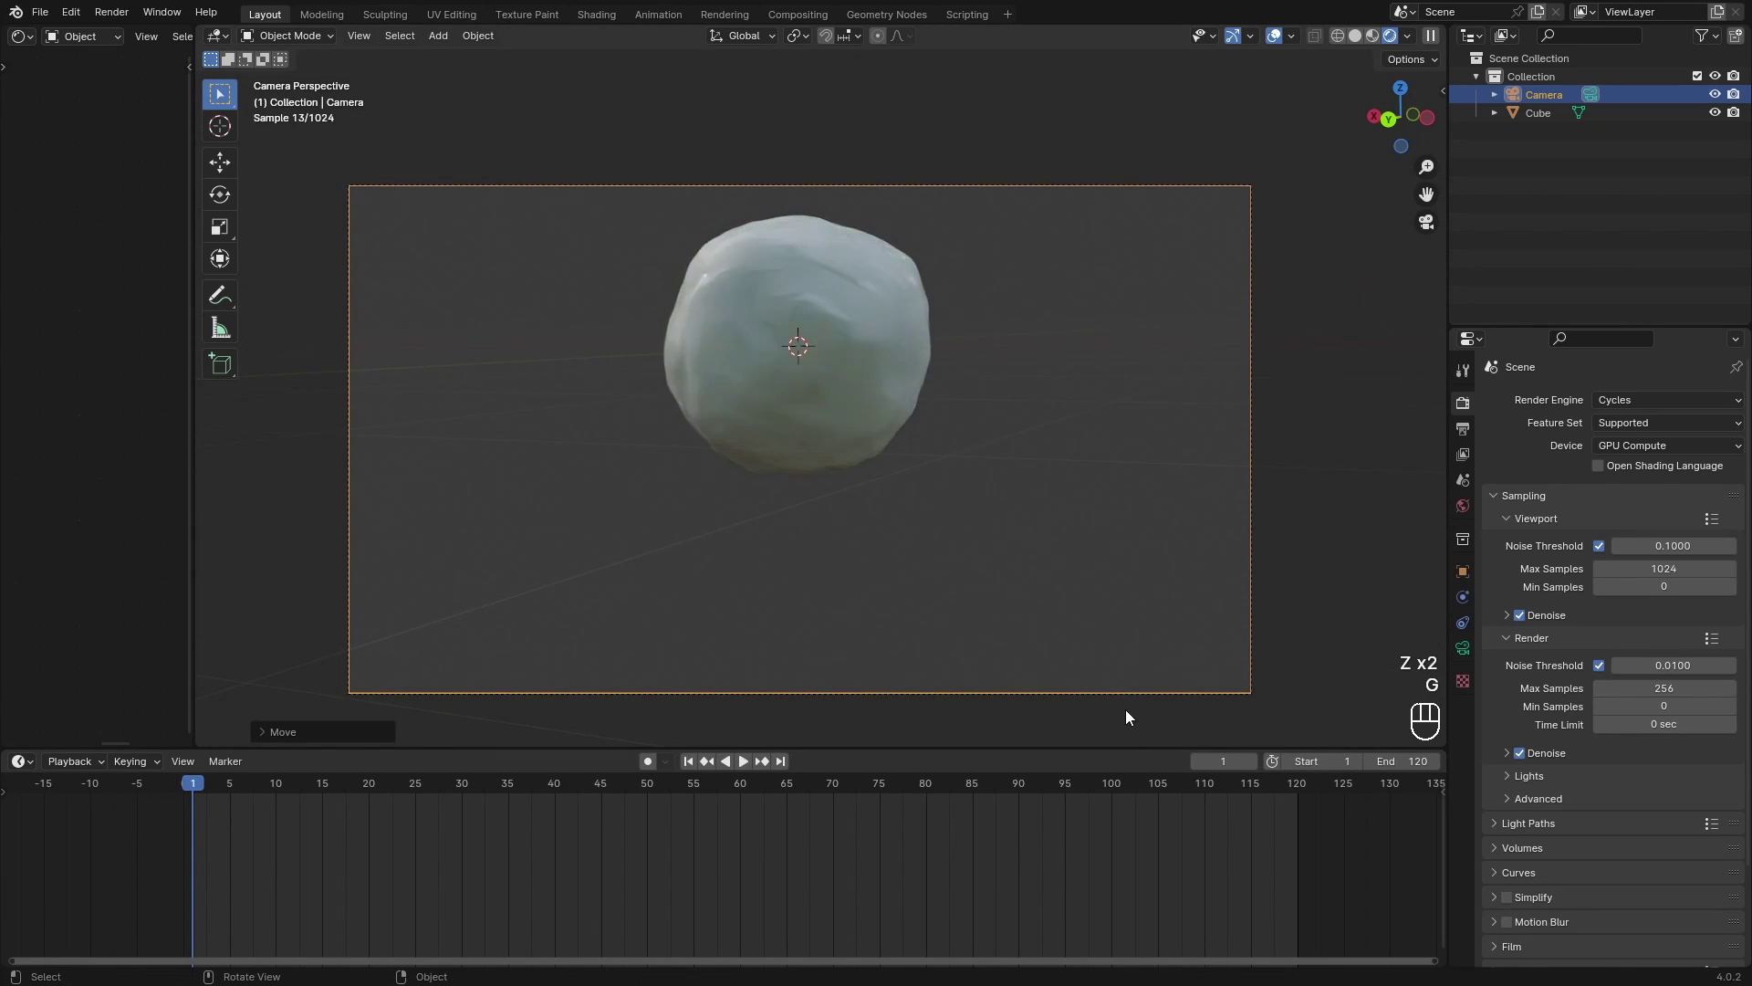
# Step: Play the animation, return to frame 0 and save melting_snowball.blend
pyautogui.press('space')
pyautogui.moveTo(511, 801); pyautogui.dragTo(183, 785)
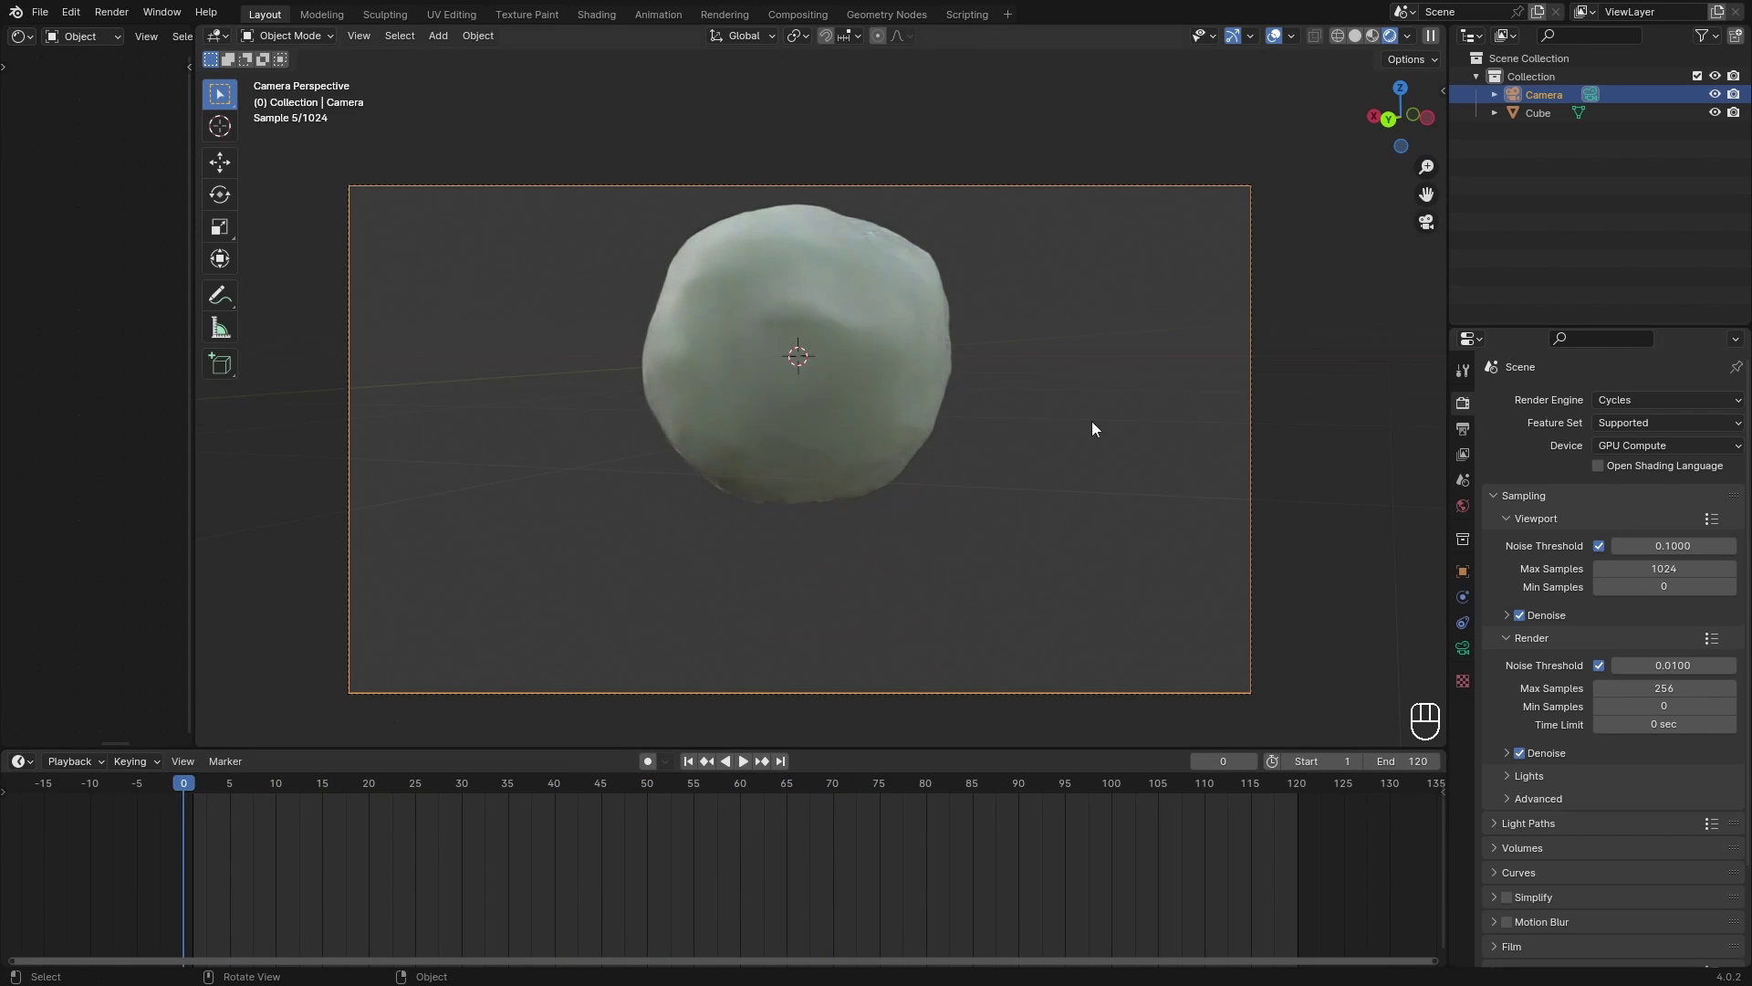
pyautogui.click(1091, 420)
pyautogui.hotkey('ctrl', 's')
# Step: Enable the scene world in the rendered viewport and set the world background color to black
pyautogui.click(1408, 37)
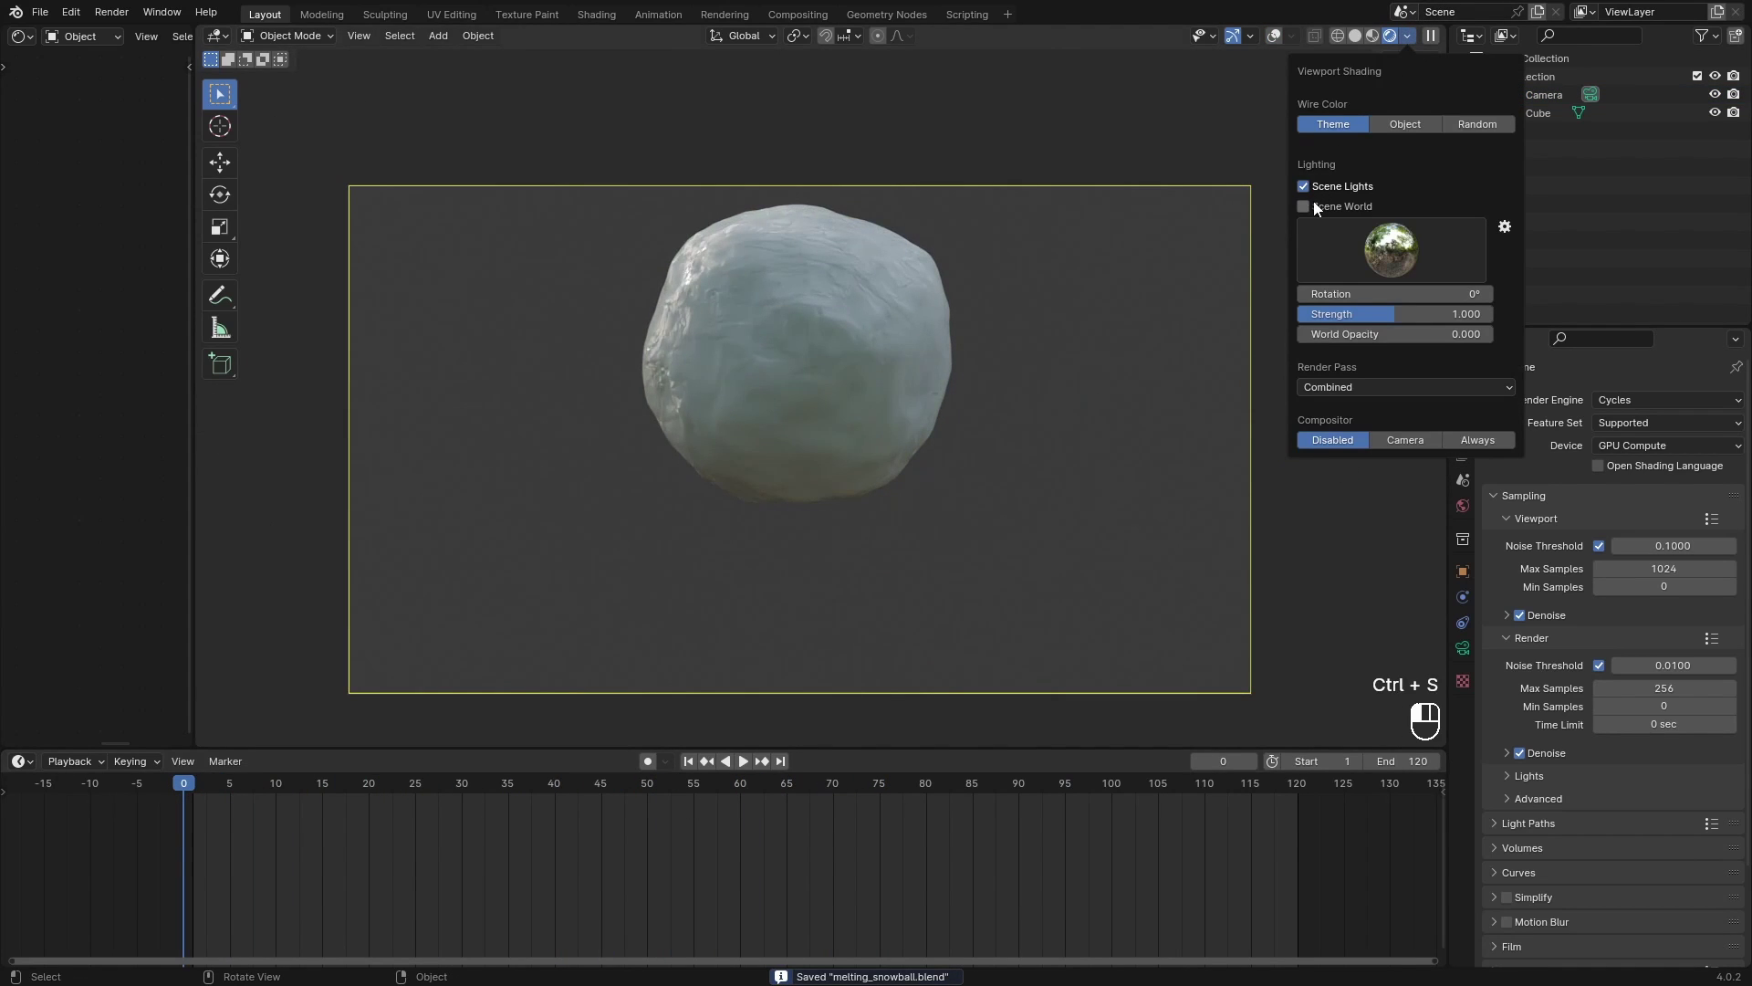
pyautogui.click(1305, 206)
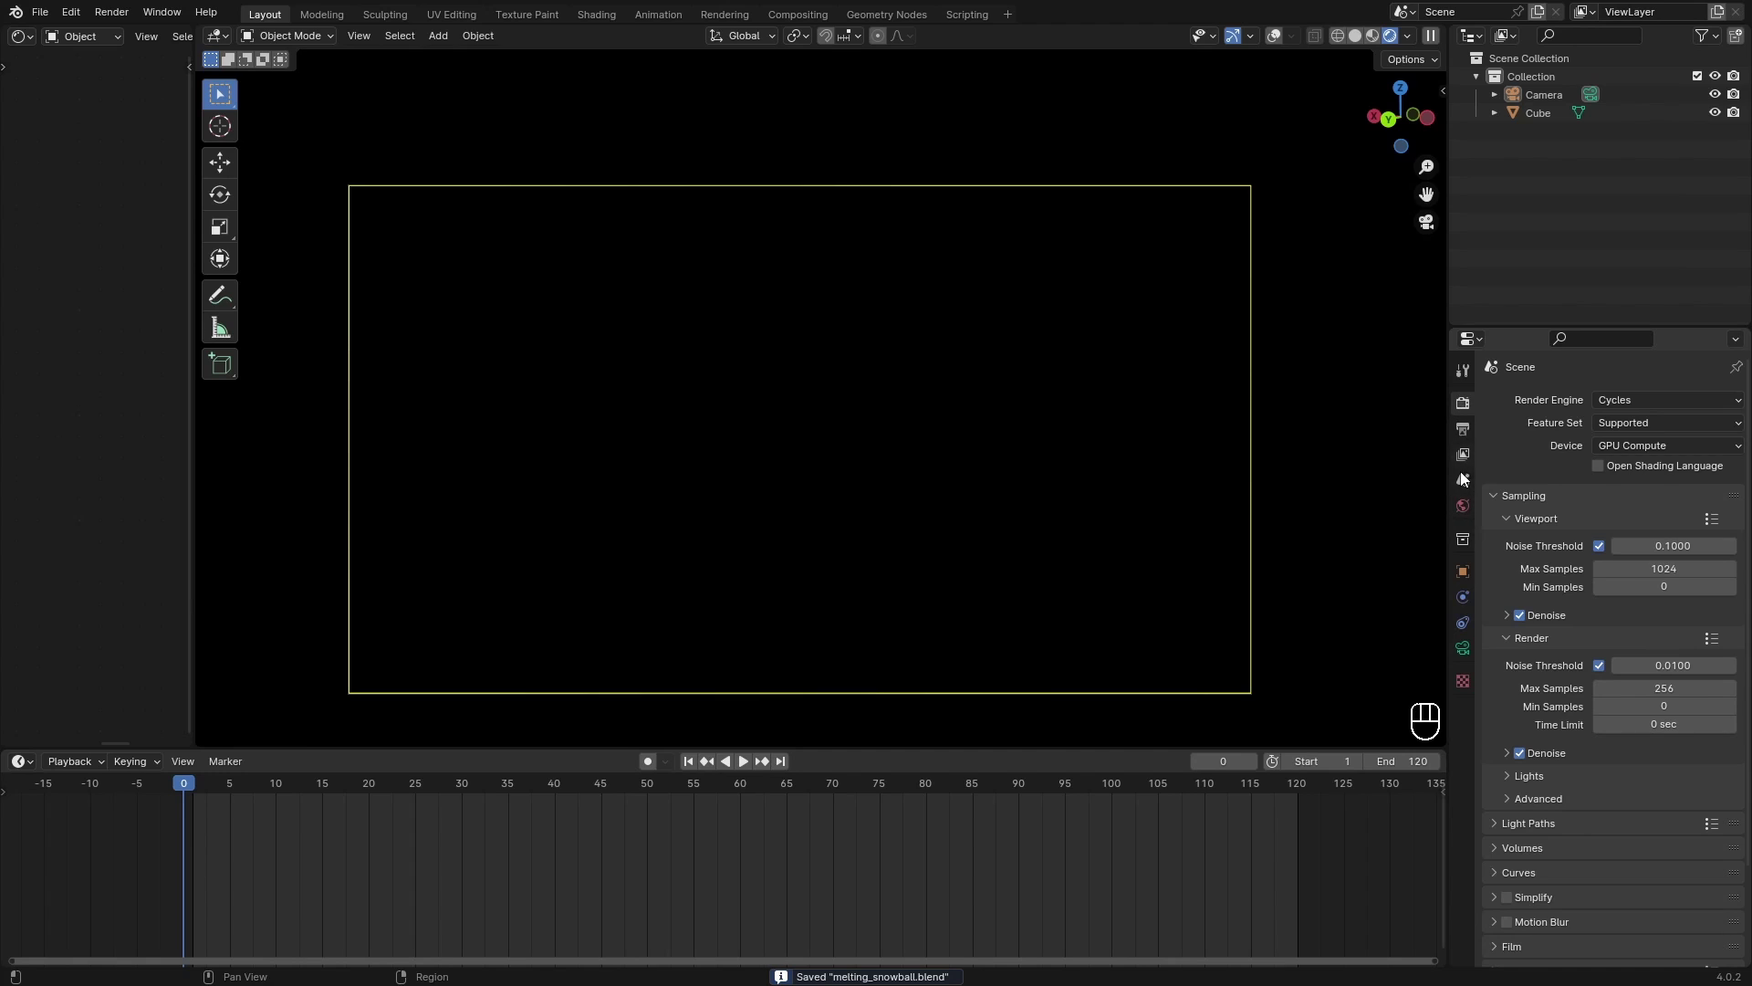
pyautogui.click(1463, 506)
pyautogui.click(1661, 514)
pyautogui.moveTo(1703, 363)
pyautogui.mouseDown()
pyautogui.moveTo(1703, 312)
pyautogui.moveTo(1703, 348)
pyautogui.mouseUp()
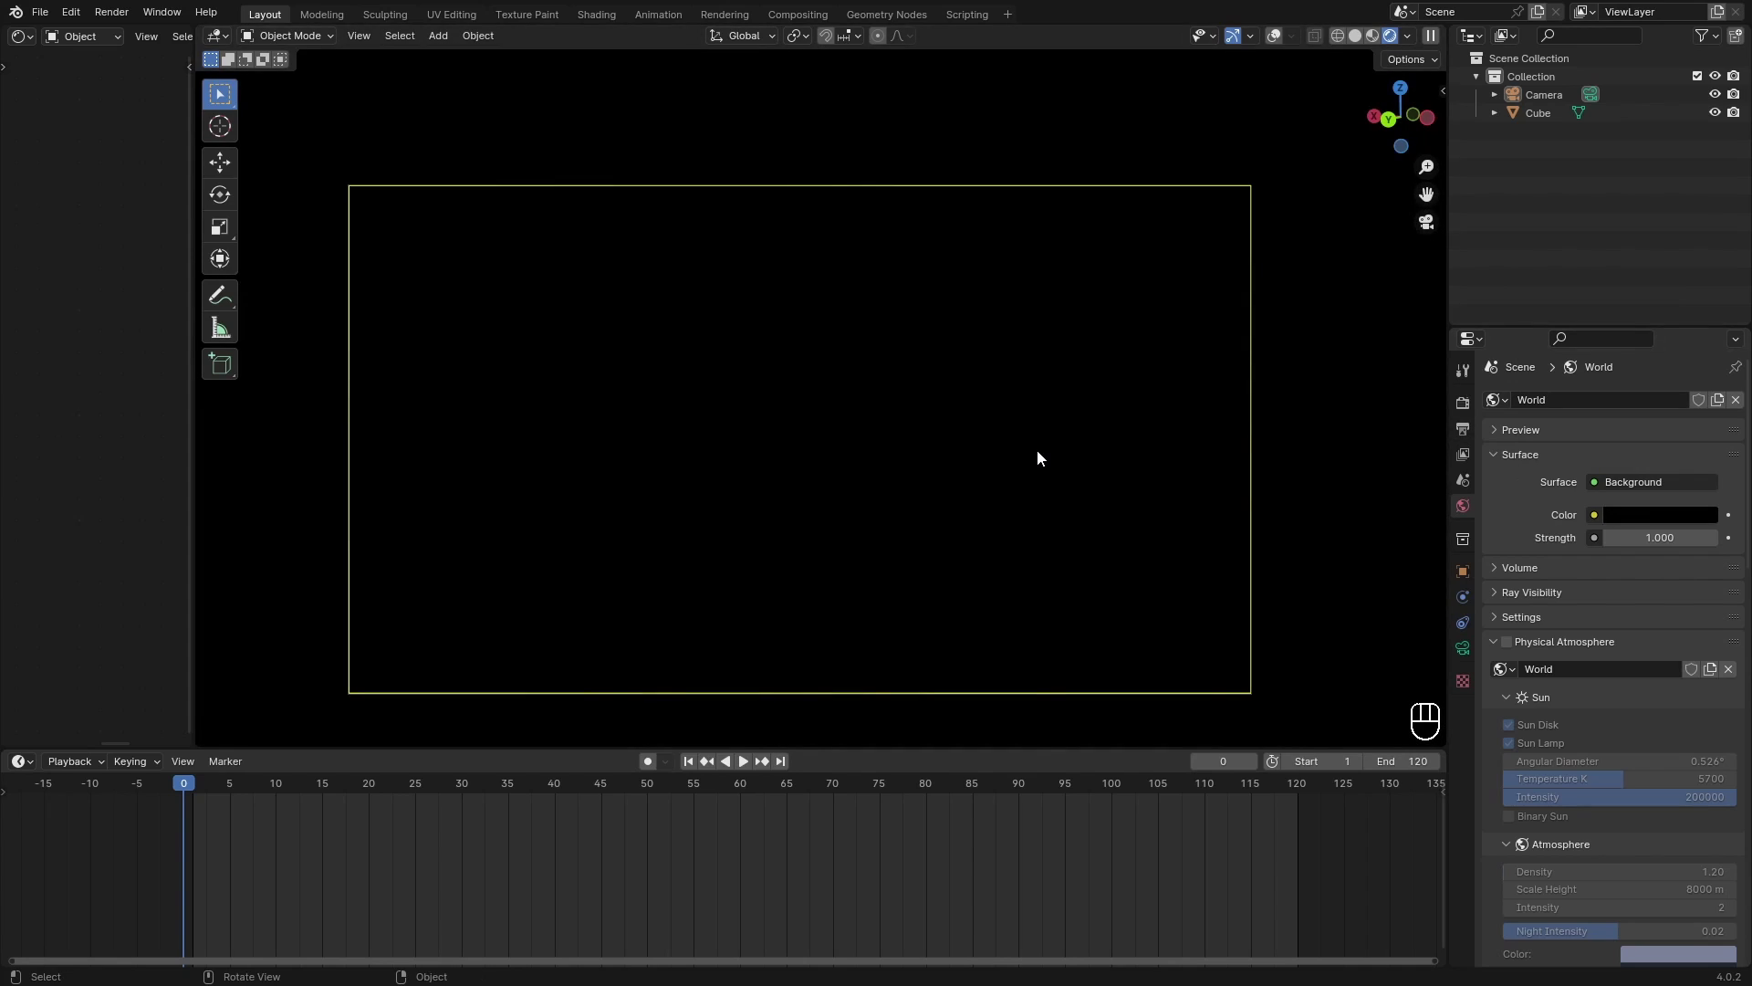
# Step: Add an area light and raise it along the Z axis above the snowball
pyautogui.hotkey('shift', 'a')
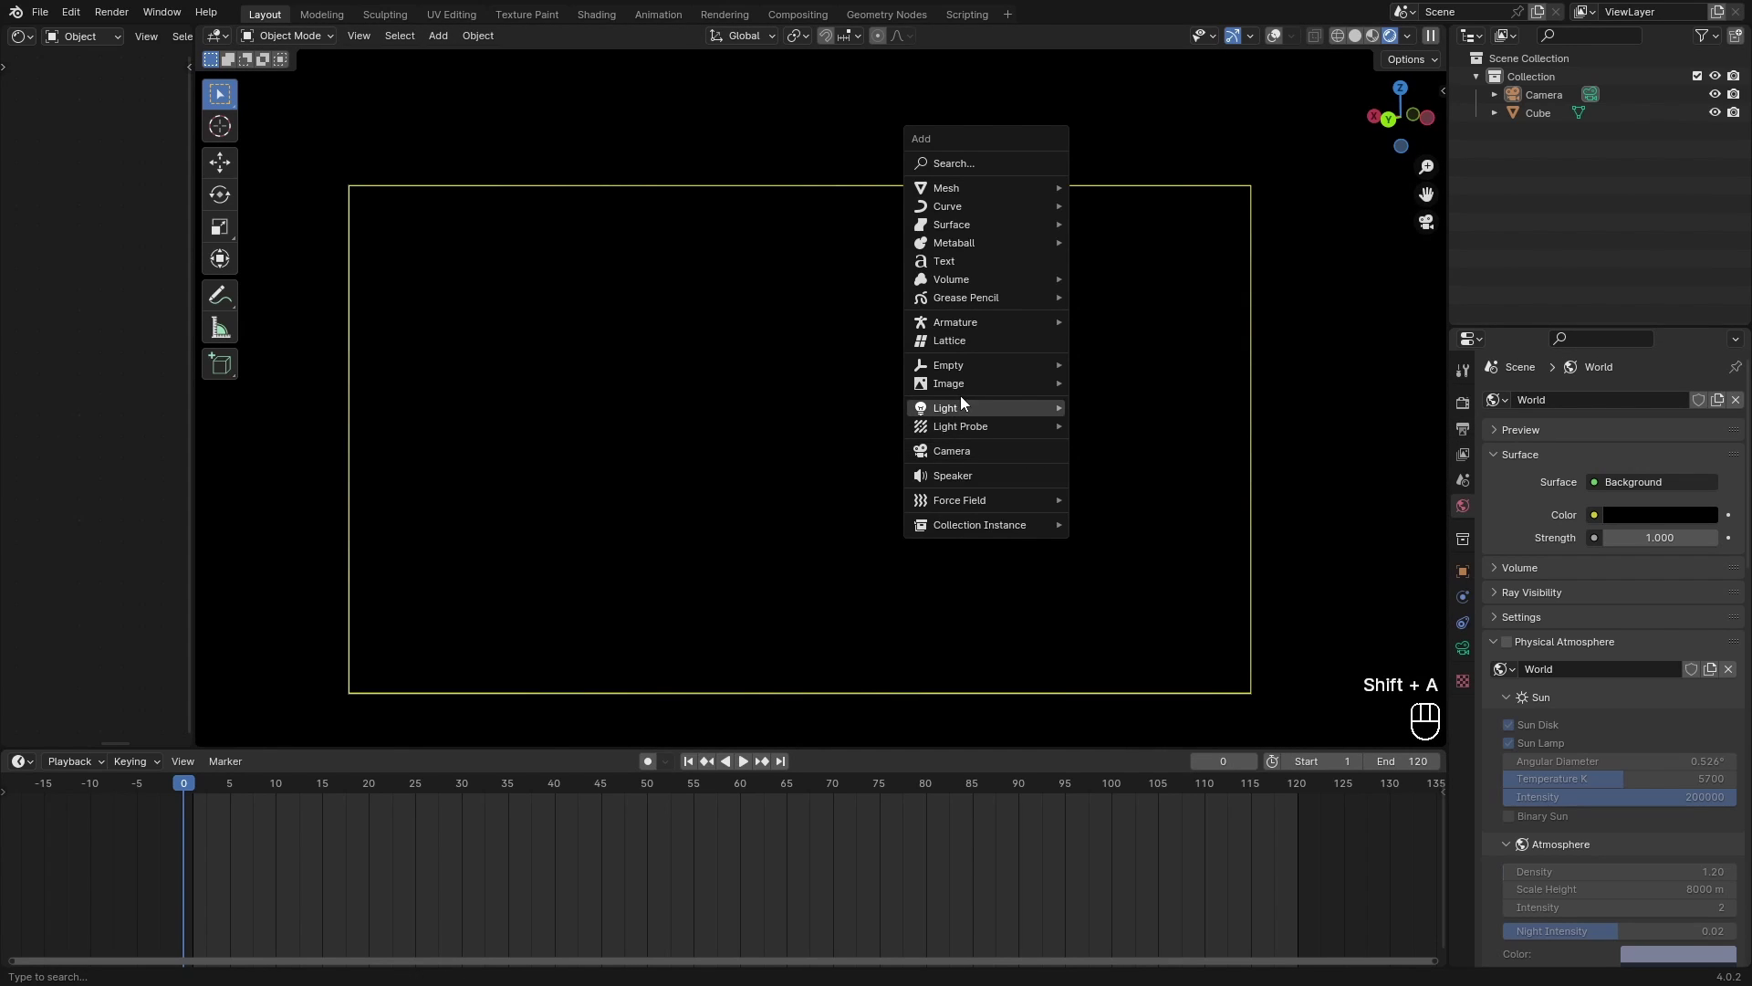
pyautogui.moveTo(960, 407)
pyautogui.click(1126, 474)
pyautogui.press('g')
pyautogui.press('z')
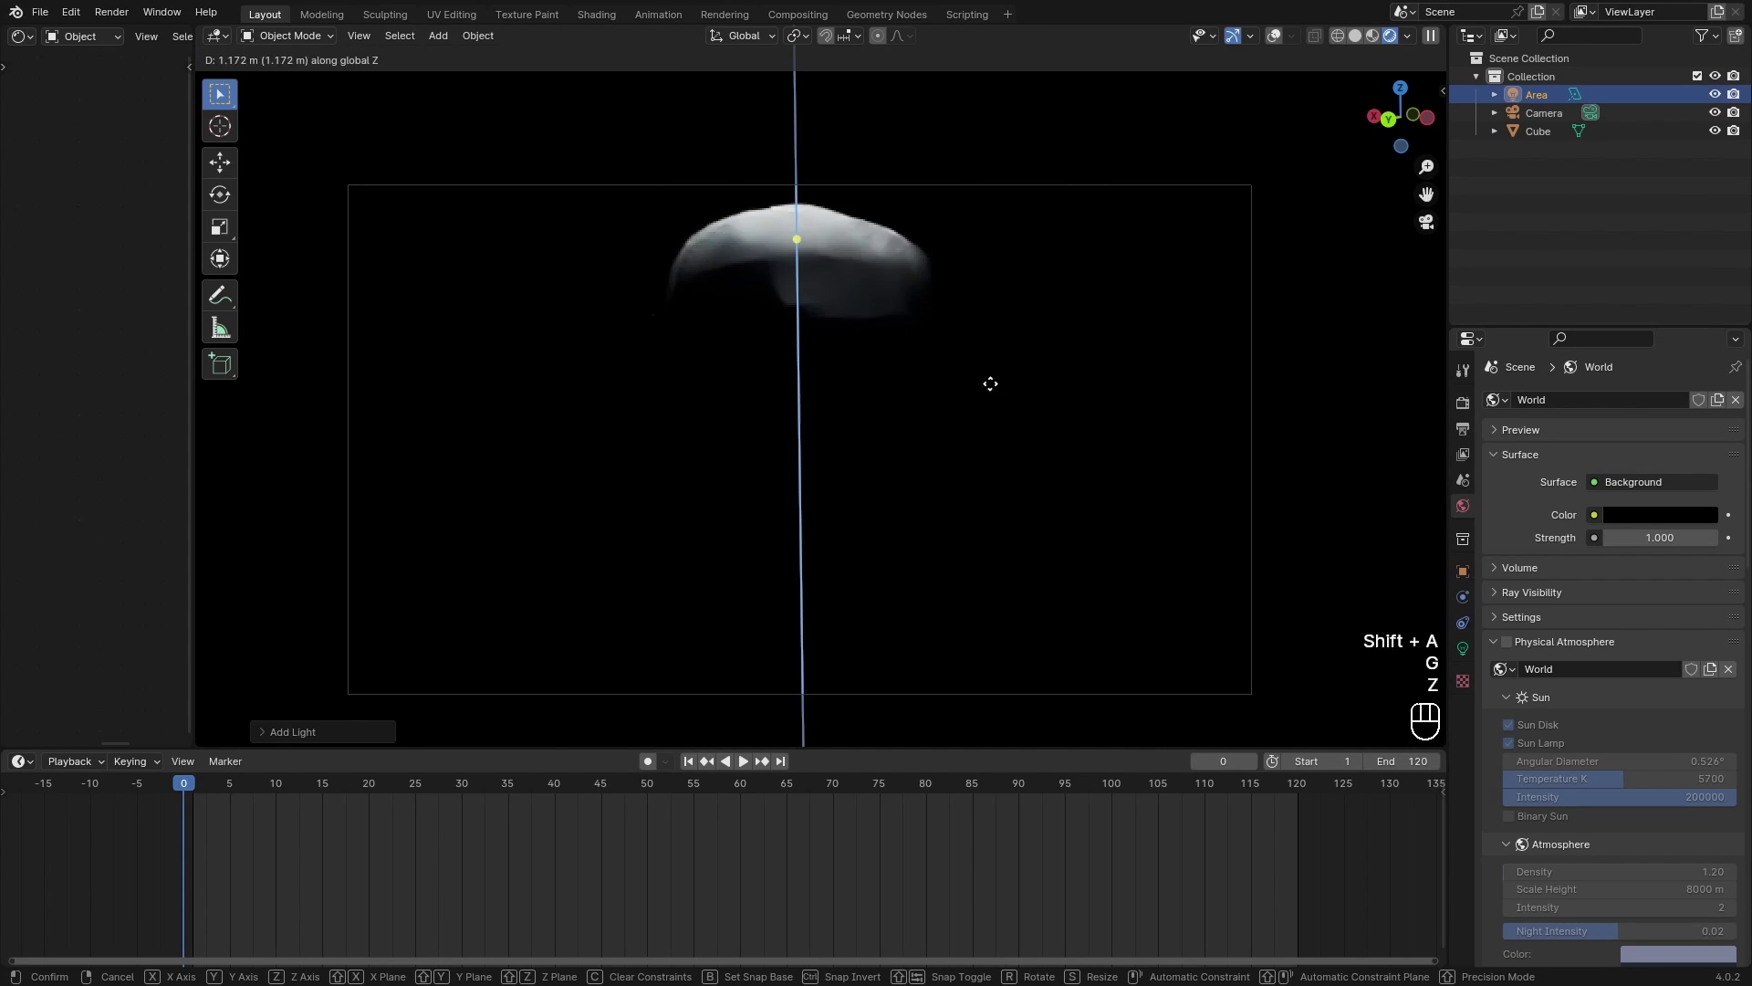
pyautogui.click(977, 266)
# Step: Scale up the area light and show the viewport overlays to check its size over the snowball
pyautogui.press('s')
pyautogui.click(1283, 284)
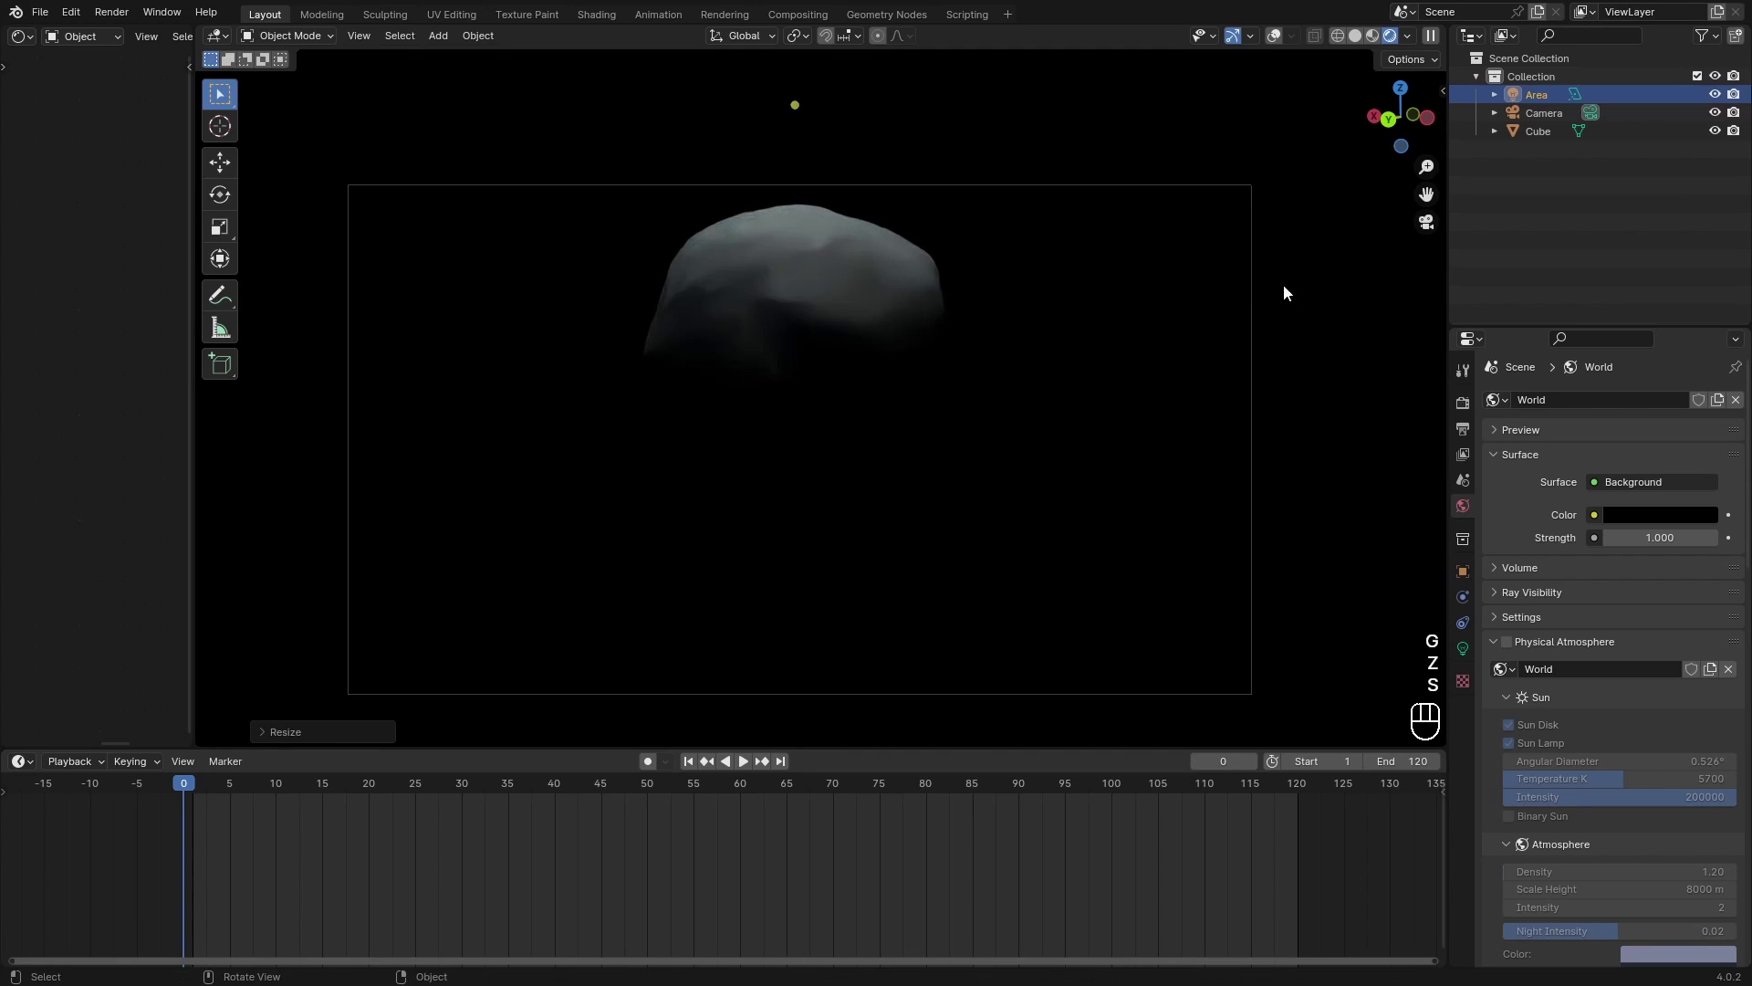
pyautogui.click(1273, 35)
pyautogui.moveTo(1114, 194); pyautogui.dragTo(1017, 316, button='middle')
pyautogui.press('s')
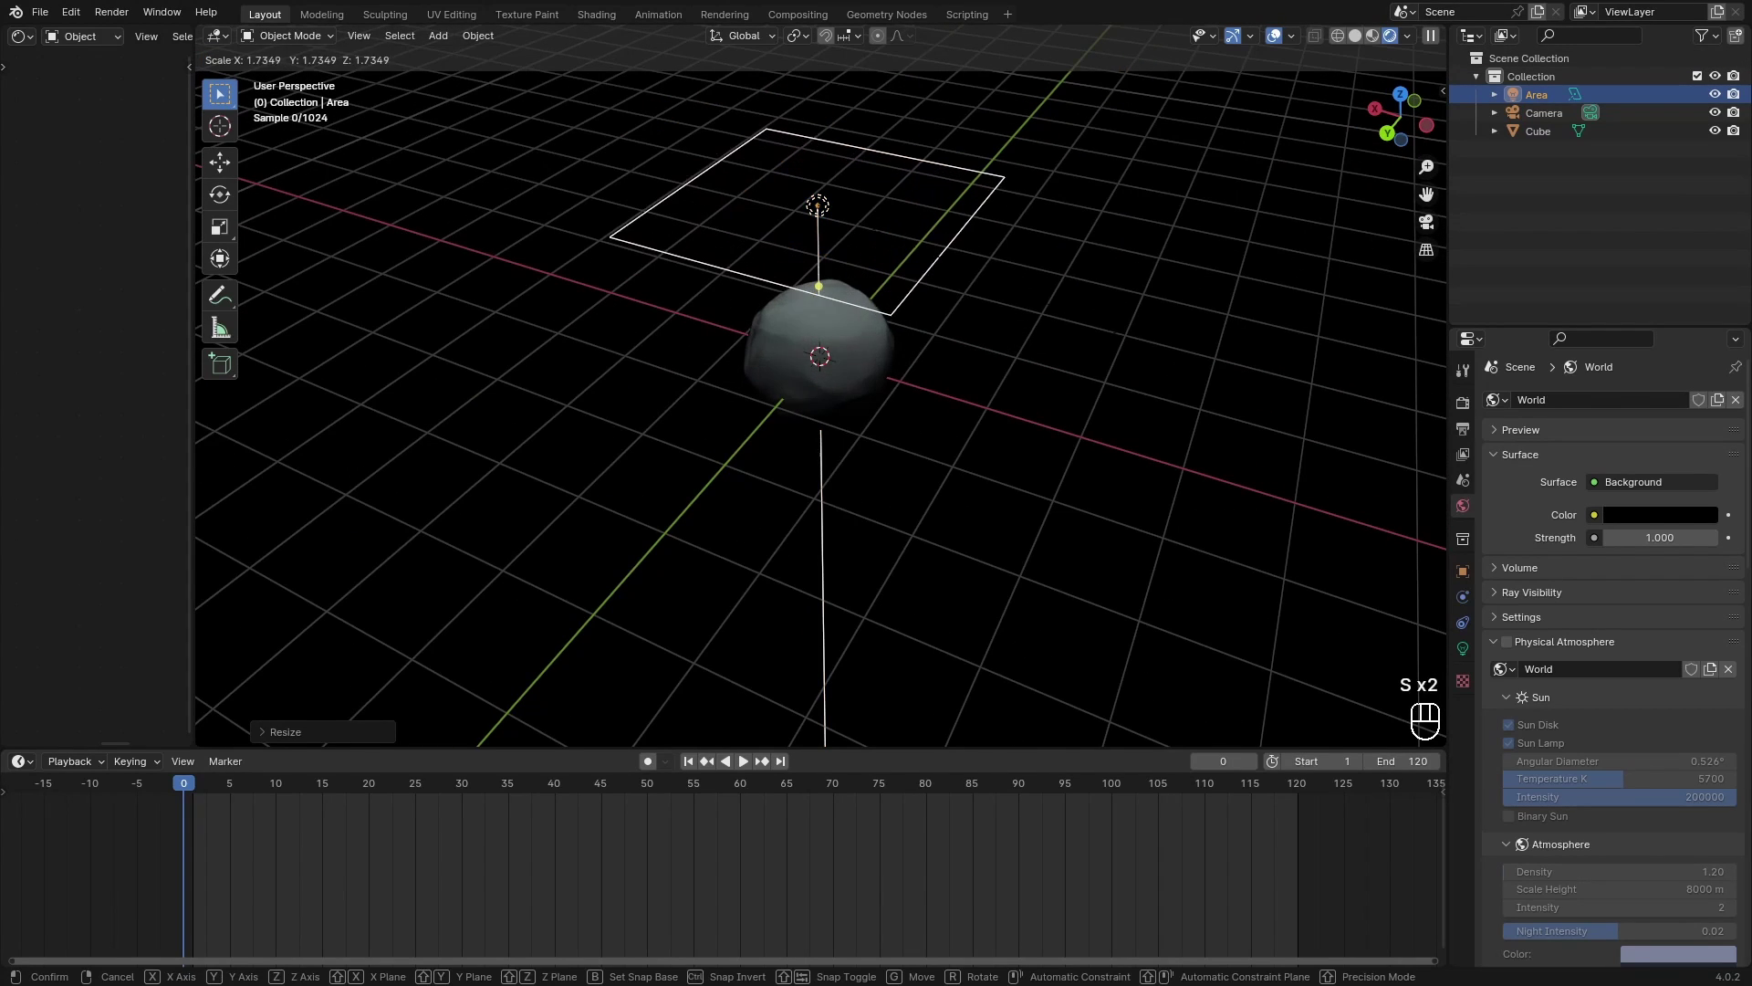
pyautogui.rightClick(1128, 446)
# Step: Set the area light's power to 60.9 W and check the lit snowball through the camera with overlays hidden
pyautogui.click(1463, 648)
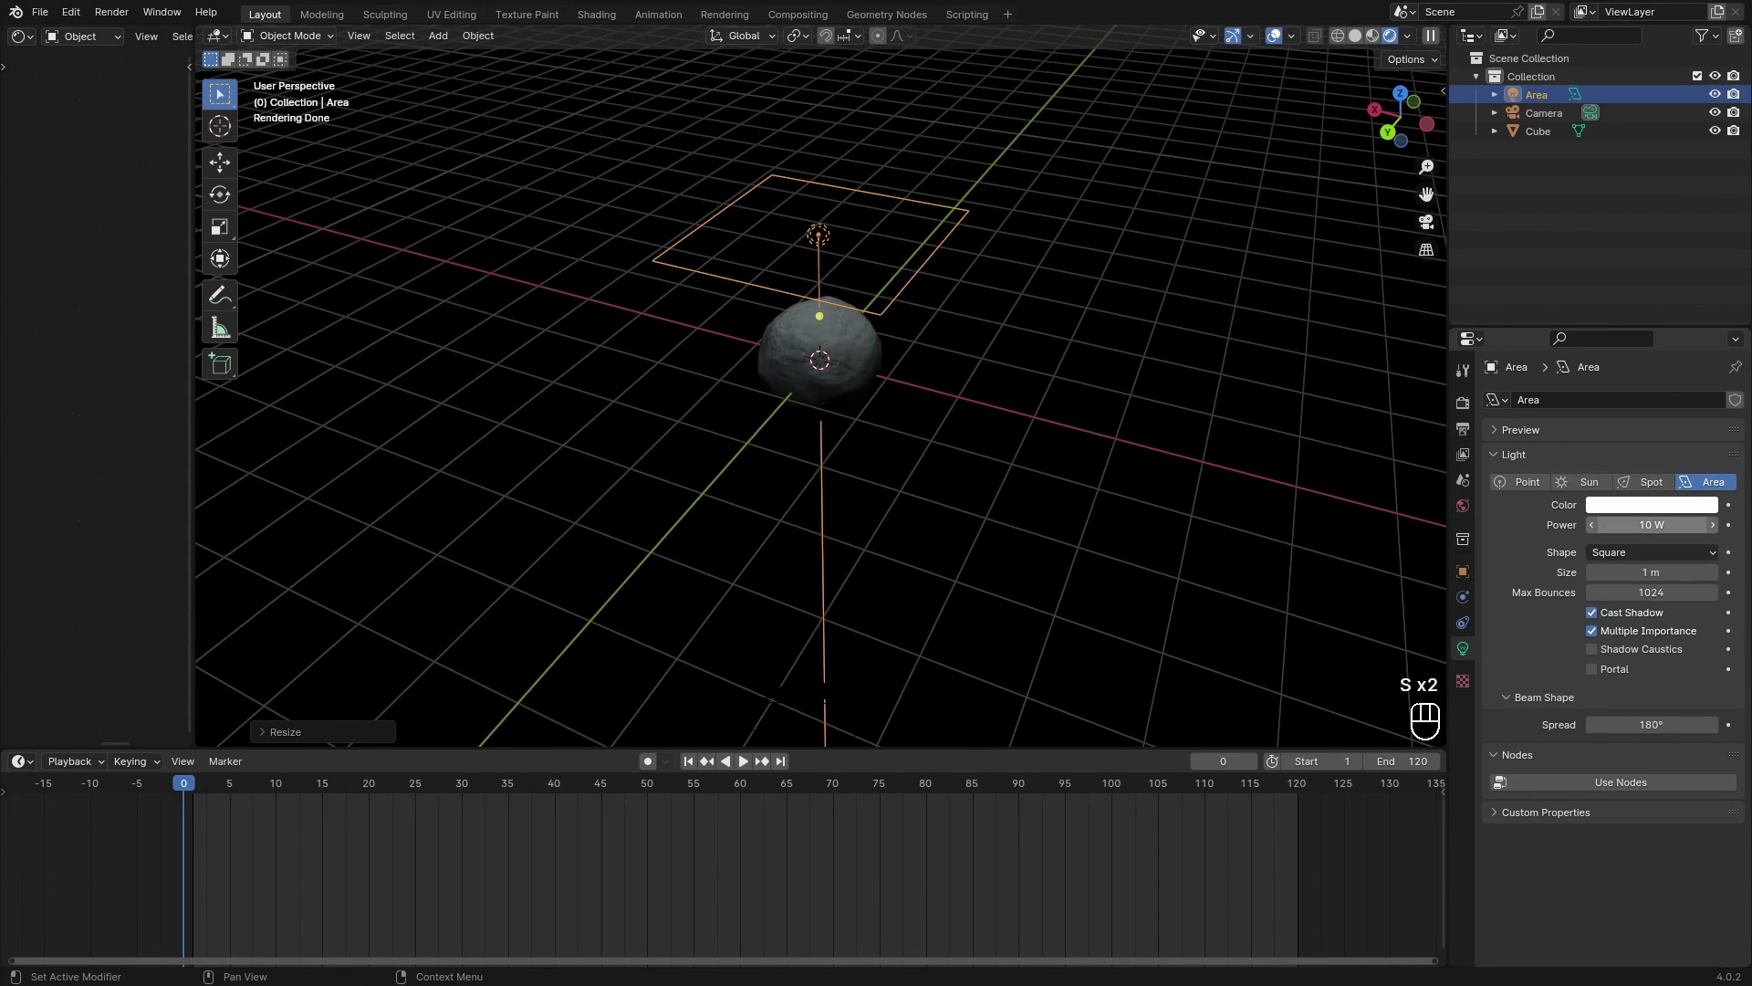
pyautogui.moveTo(1634, 524)
pyautogui.mouseDown()
pyautogui.moveTo(1614, 518)
pyautogui.moveTo(1634, 525)
pyautogui.mouseUp()
pyautogui.press('KP_0')
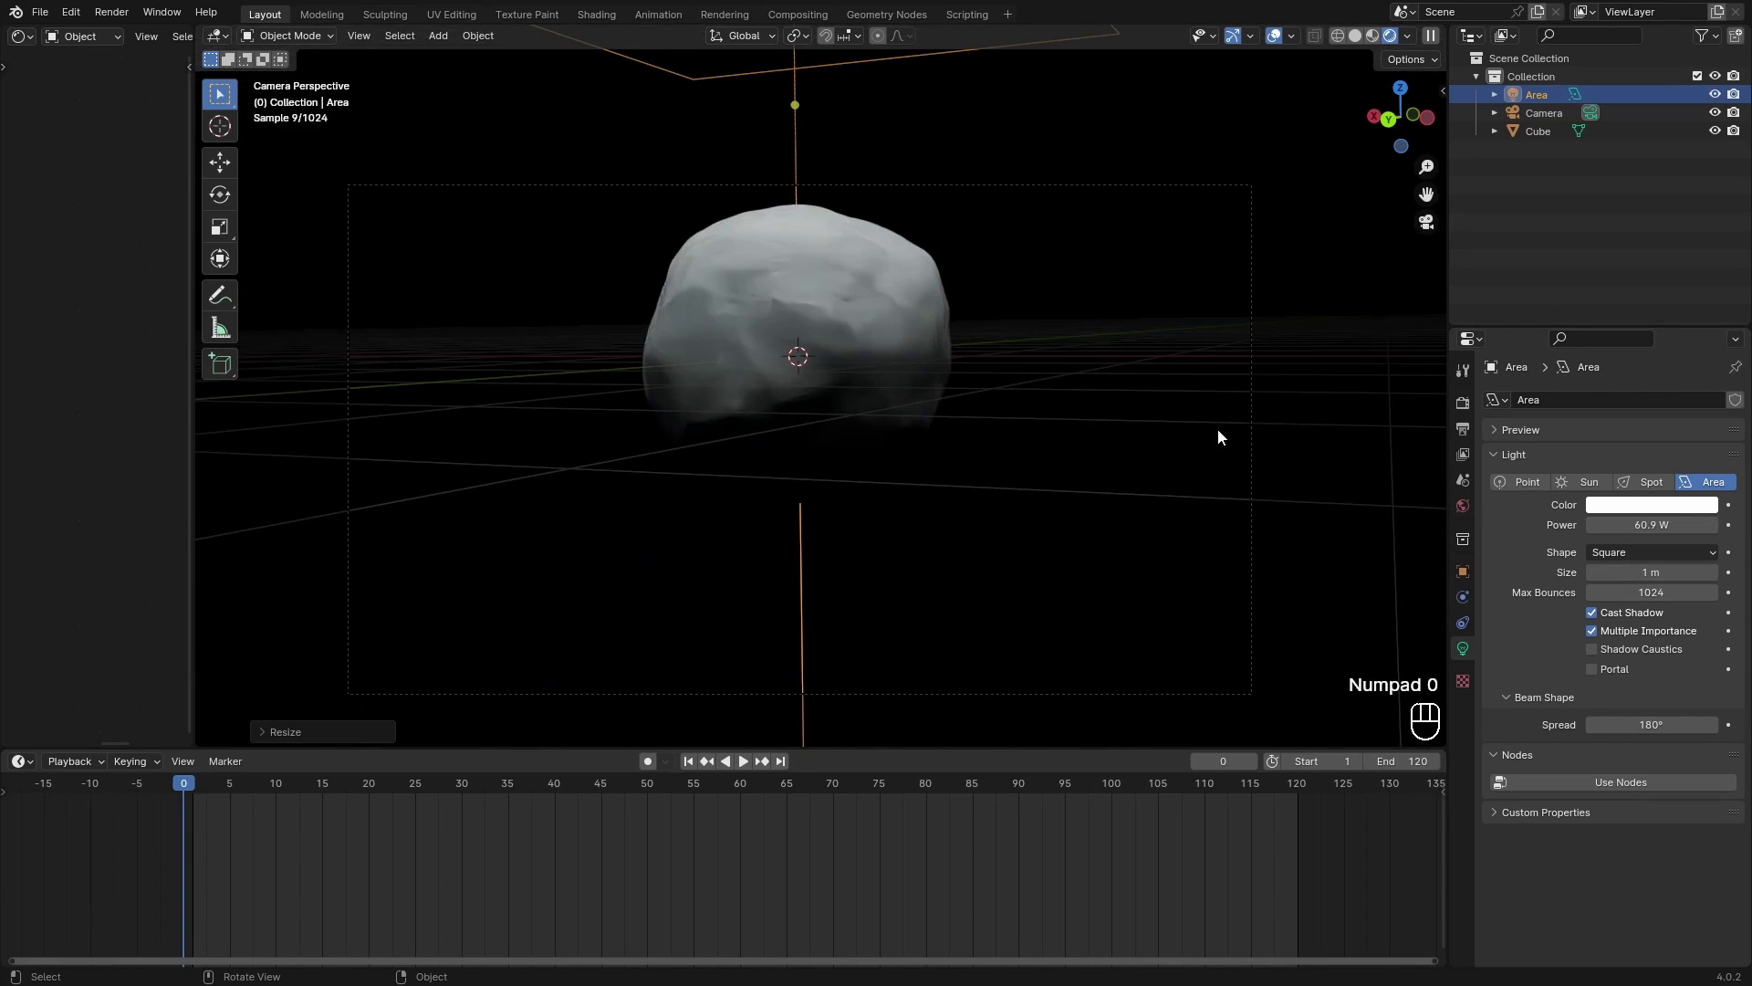
pyautogui.click(1086, 352)
pyautogui.click(1274, 36)
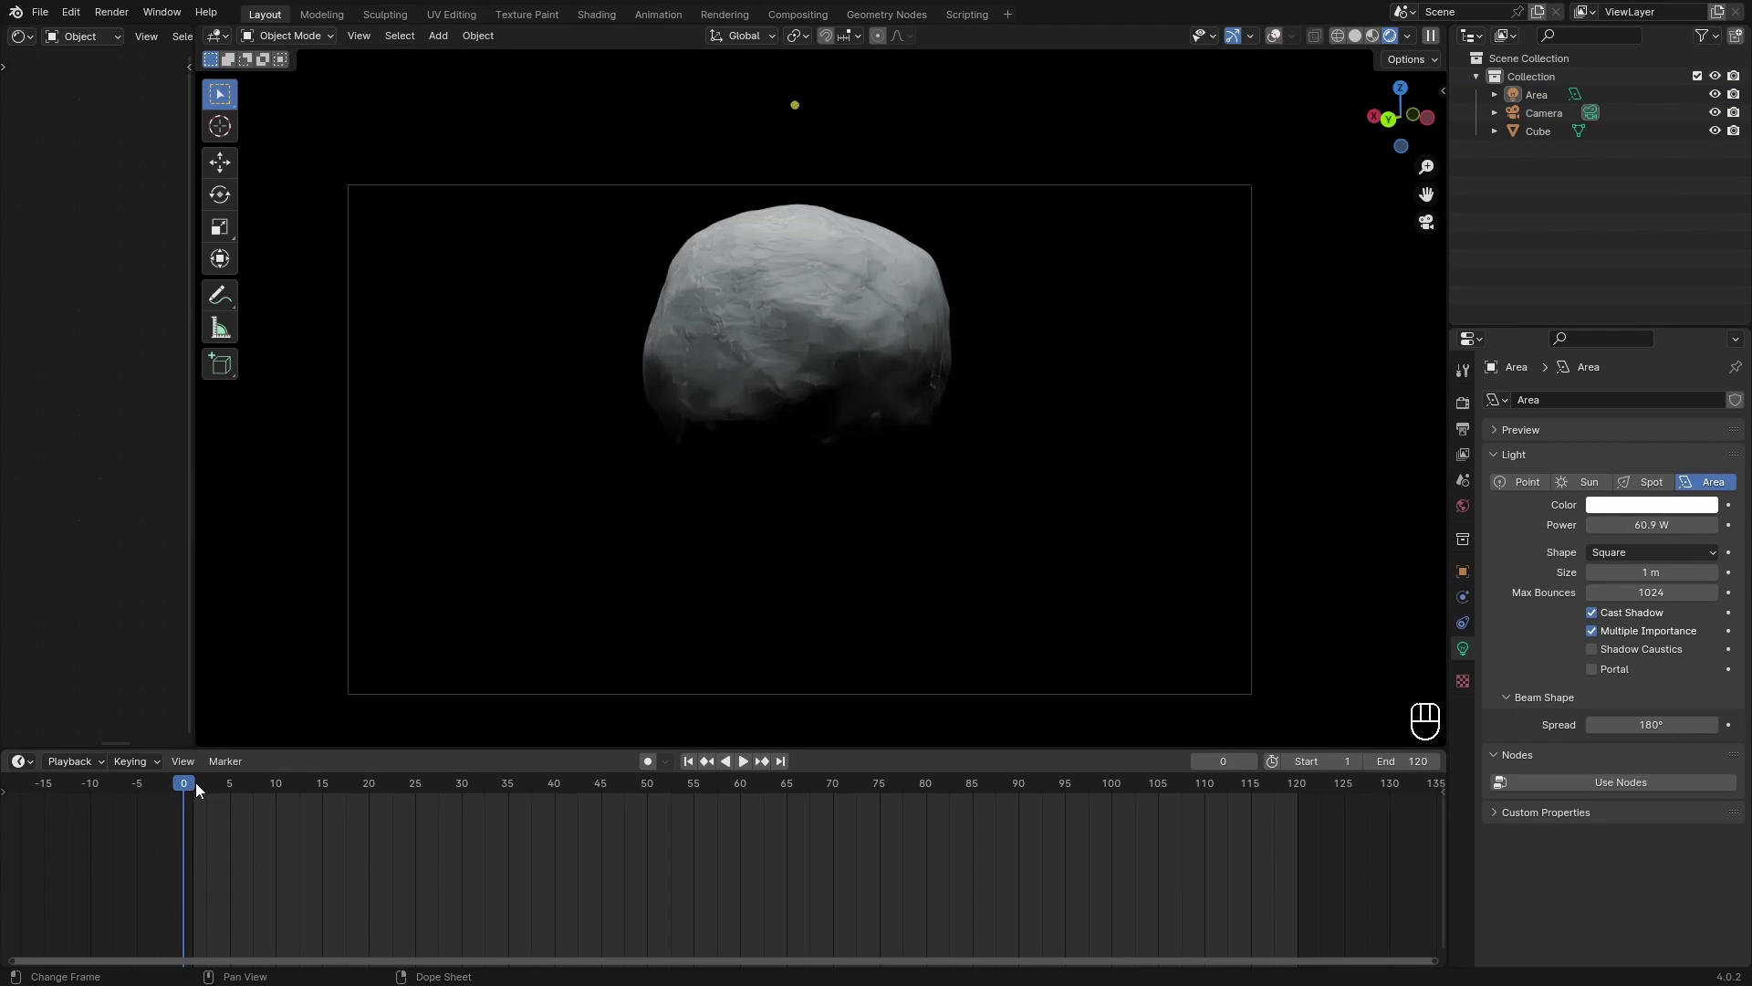
pyautogui.moveTo(197, 789)
pyautogui.mouseDown()
pyautogui.moveTo(949, 809)
pyautogui.moveTo(183, 803)
pyautogui.mouseUp()
pyautogui.press('KP_0')
pyautogui.click(1274, 36)
# Step: Duplicate the area light in place and tilt the copy with a free trackball rotation
pyautogui.click(849, 277)
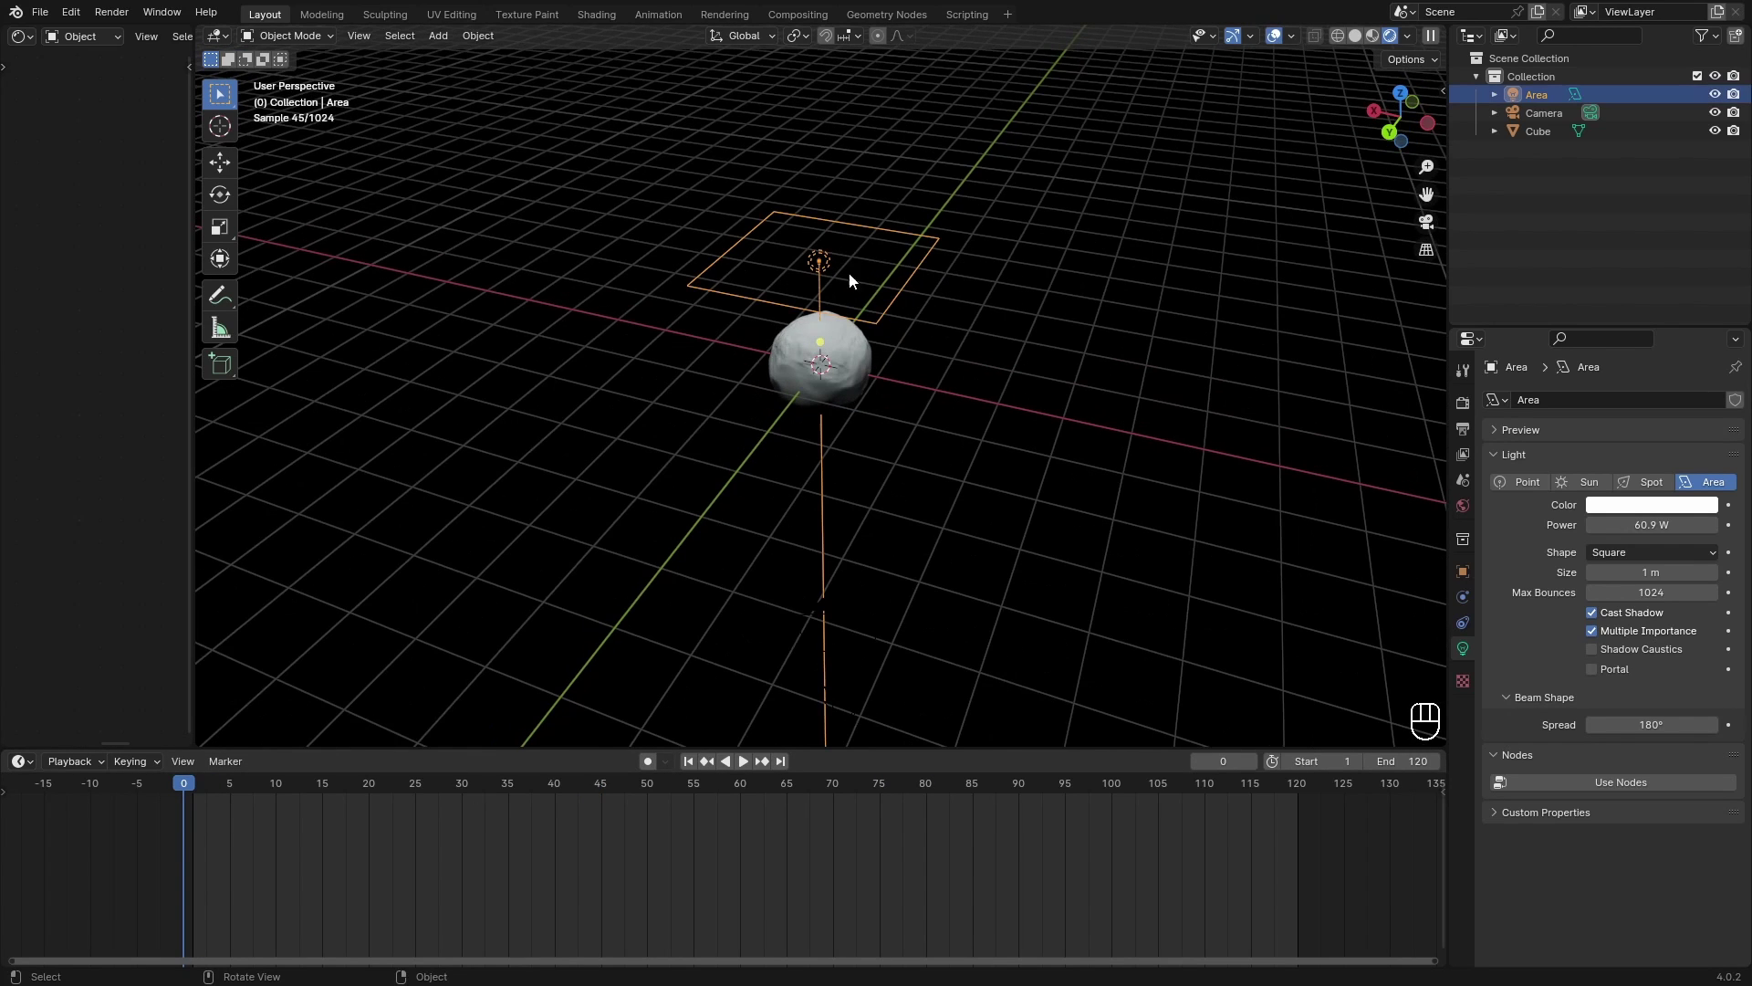
pyautogui.hotkey('shift', 'd')
pyautogui.moveTo(948, 468); pyautogui.dragTo(921, 517, button='middle')
pyautogui.rightClick(922, 516)
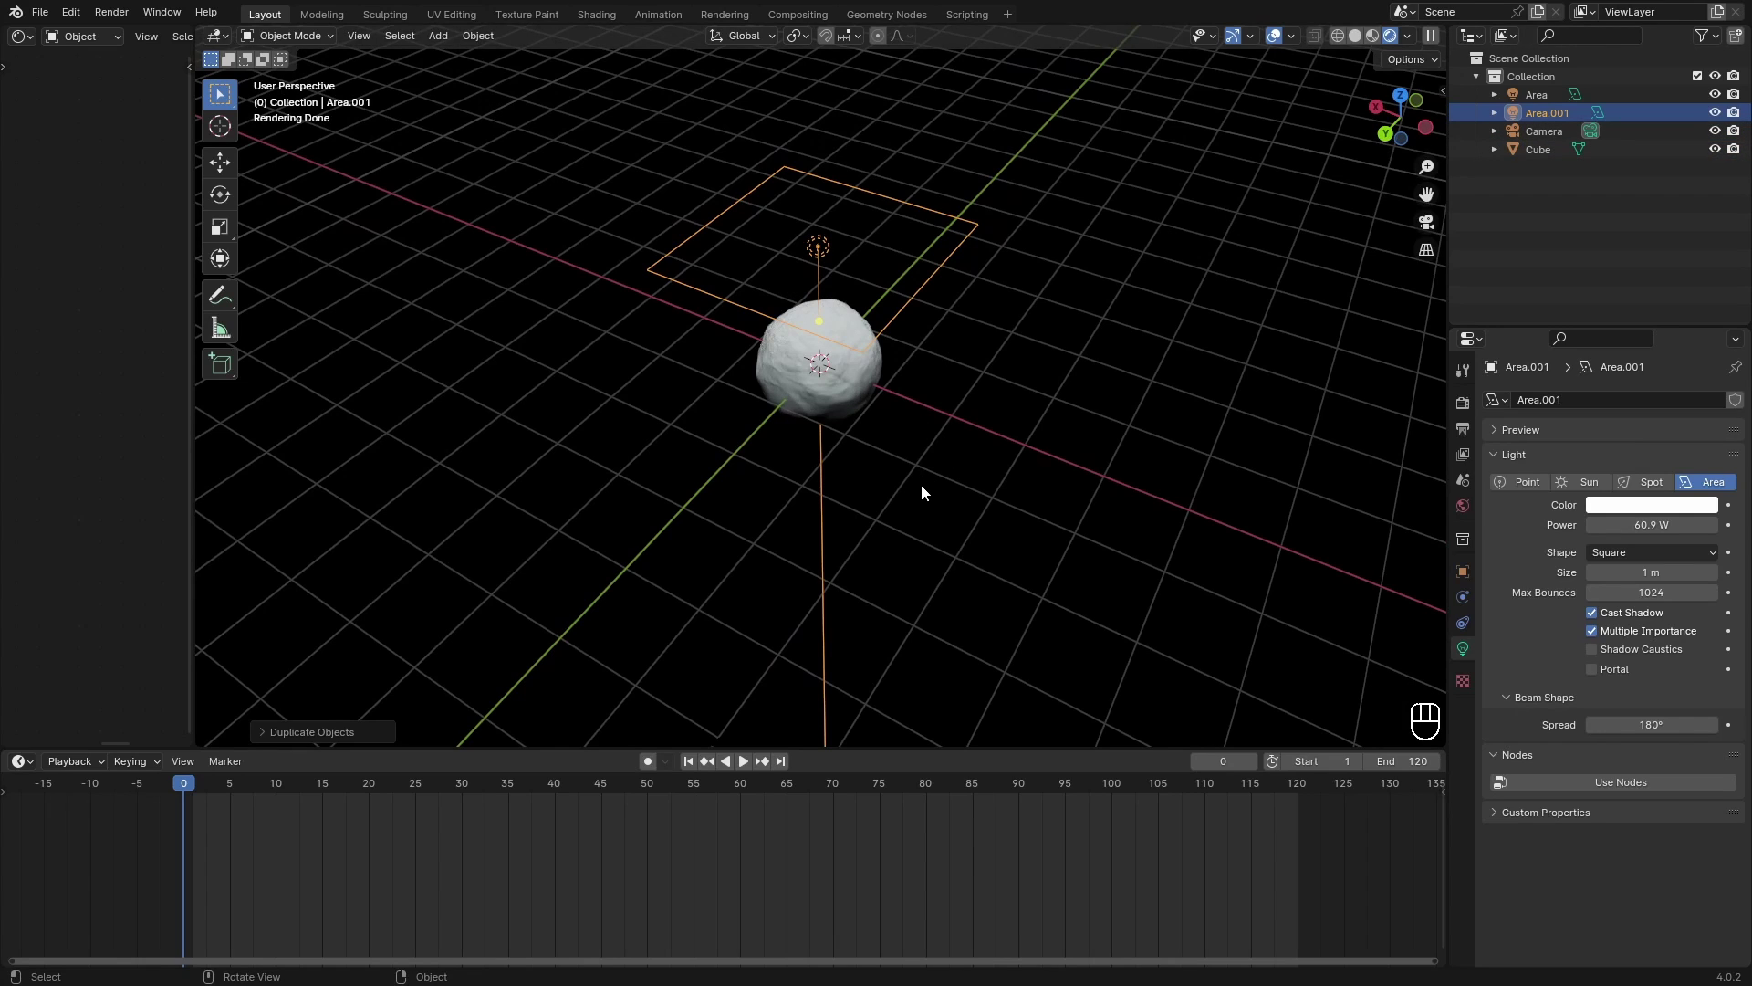
pyautogui.press('r')
pyautogui.press('r')
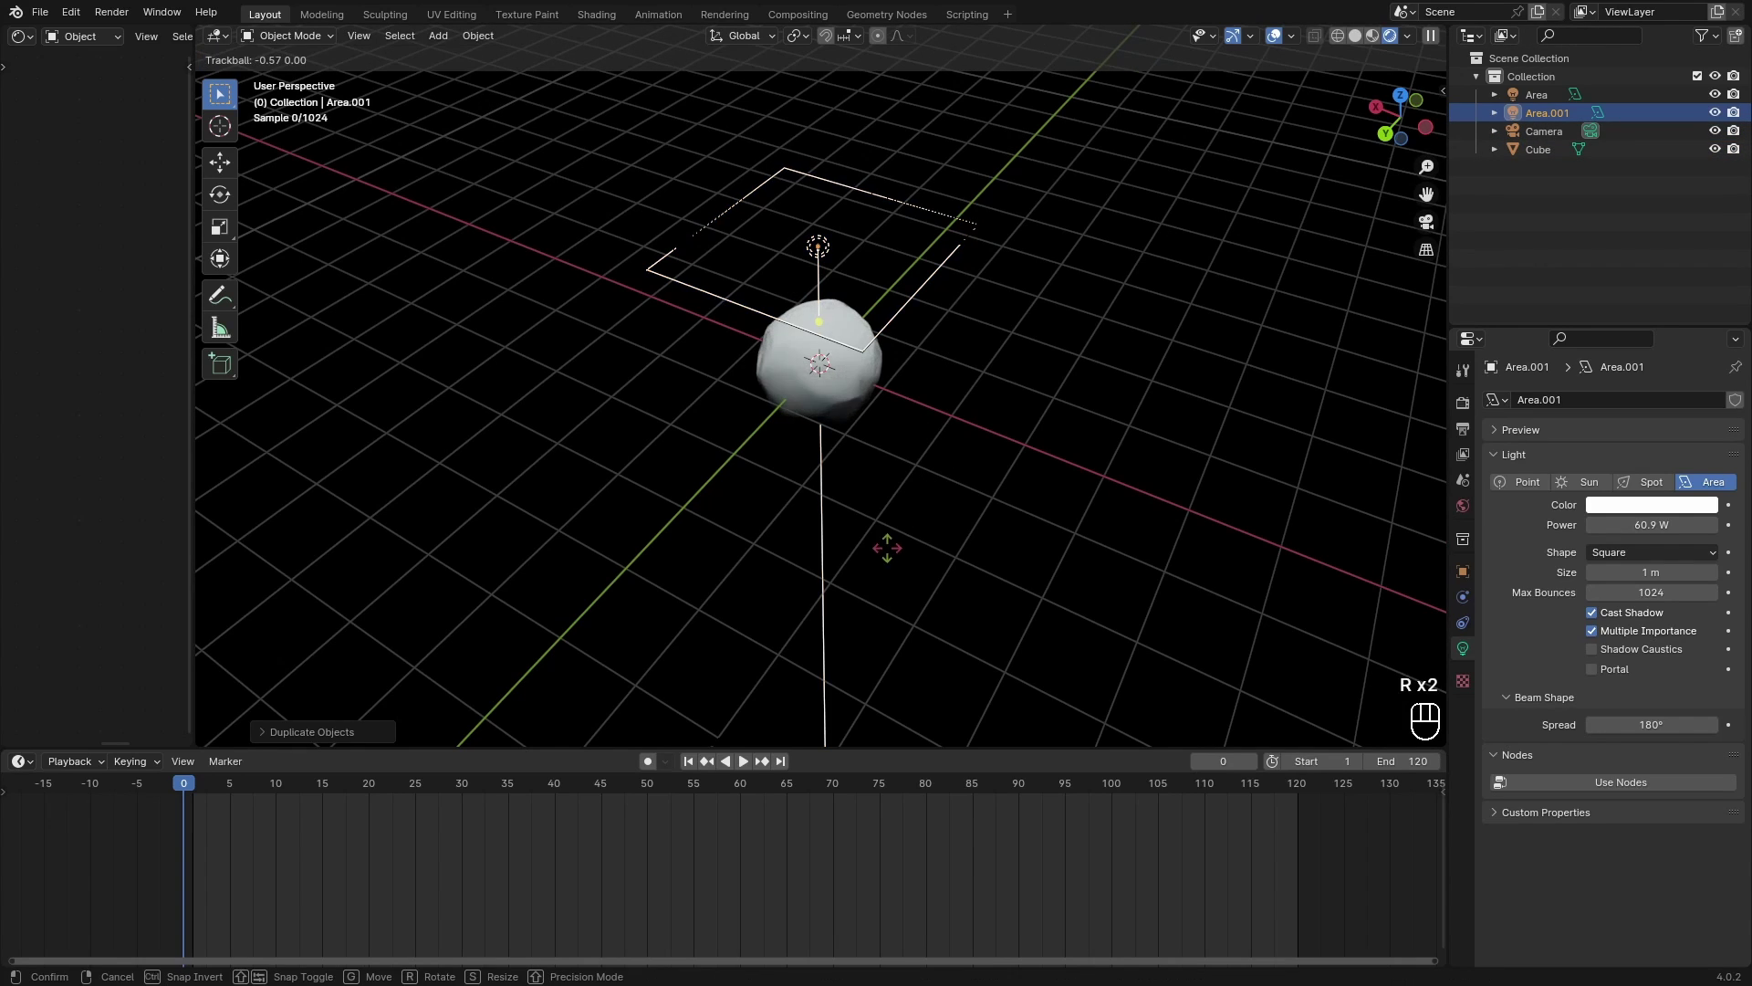
pyautogui.click(891, 384)
# Step: Resize the duplicated area light and move it away from the original light
pyautogui.moveTo(892, 383)
pyautogui.mouseDown(button='middle')
pyautogui.moveTo(957, 345)
pyautogui.moveTo(928, 407)
pyautogui.moveTo(906, 411)
pyautogui.mouseUp(button='middle')
pyautogui.press('r')
pyautogui.press('r')
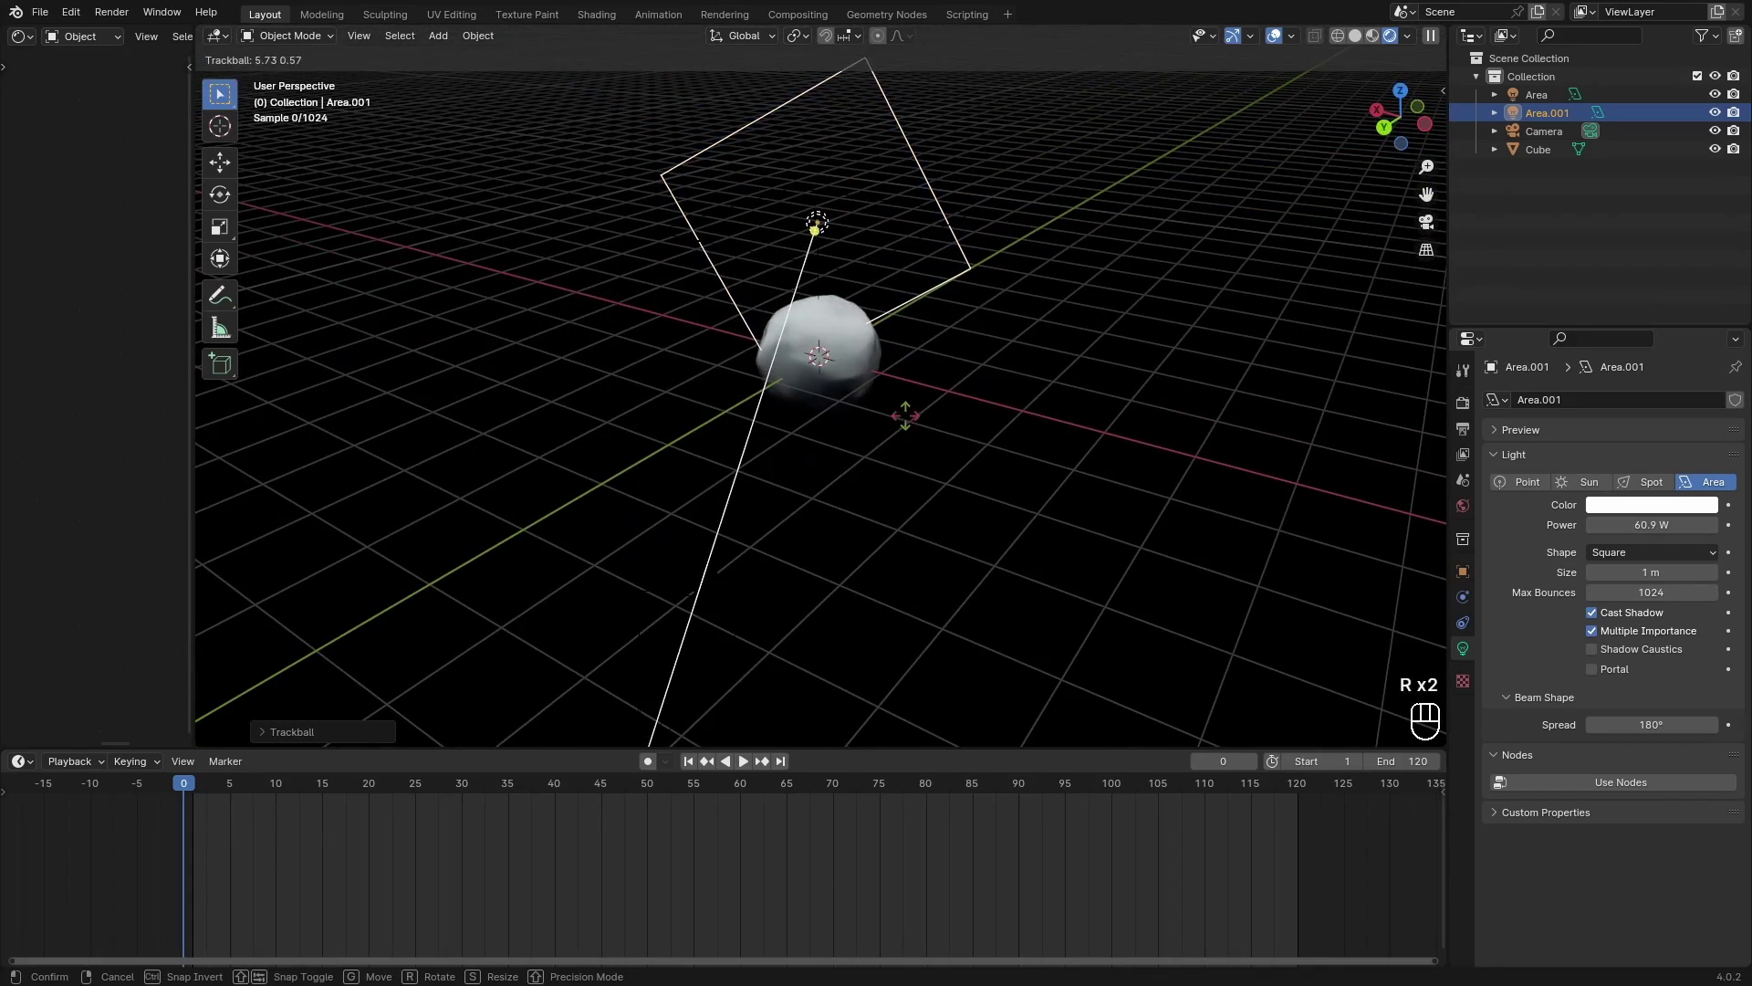
pyautogui.press('s')
pyautogui.click(916, 462)
pyautogui.moveTo(916, 462); pyautogui.dragTo(1108, 447, button='middle')
pyautogui.press('g')
pyautogui.click(867, 484)
pyautogui.moveTo(867, 484)
pyautogui.mouseDown(button='middle')
pyautogui.moveTo(955, 463)
pyautogui.moveTo(1084, 487)
pyautogui.moveTo(1077, 500)
pyautogui.mouseUp(button='middle')
# Step: Switch to solid shading, then freely rotate the second area light and adjust its height along the Z axis
pyautogui.click(1356, 36)
pyautogui.press('r')
pyautogui.press('r')
pyautogui.click(1005, 430)
pyautogui.press('g')
pyautogui.press('z')
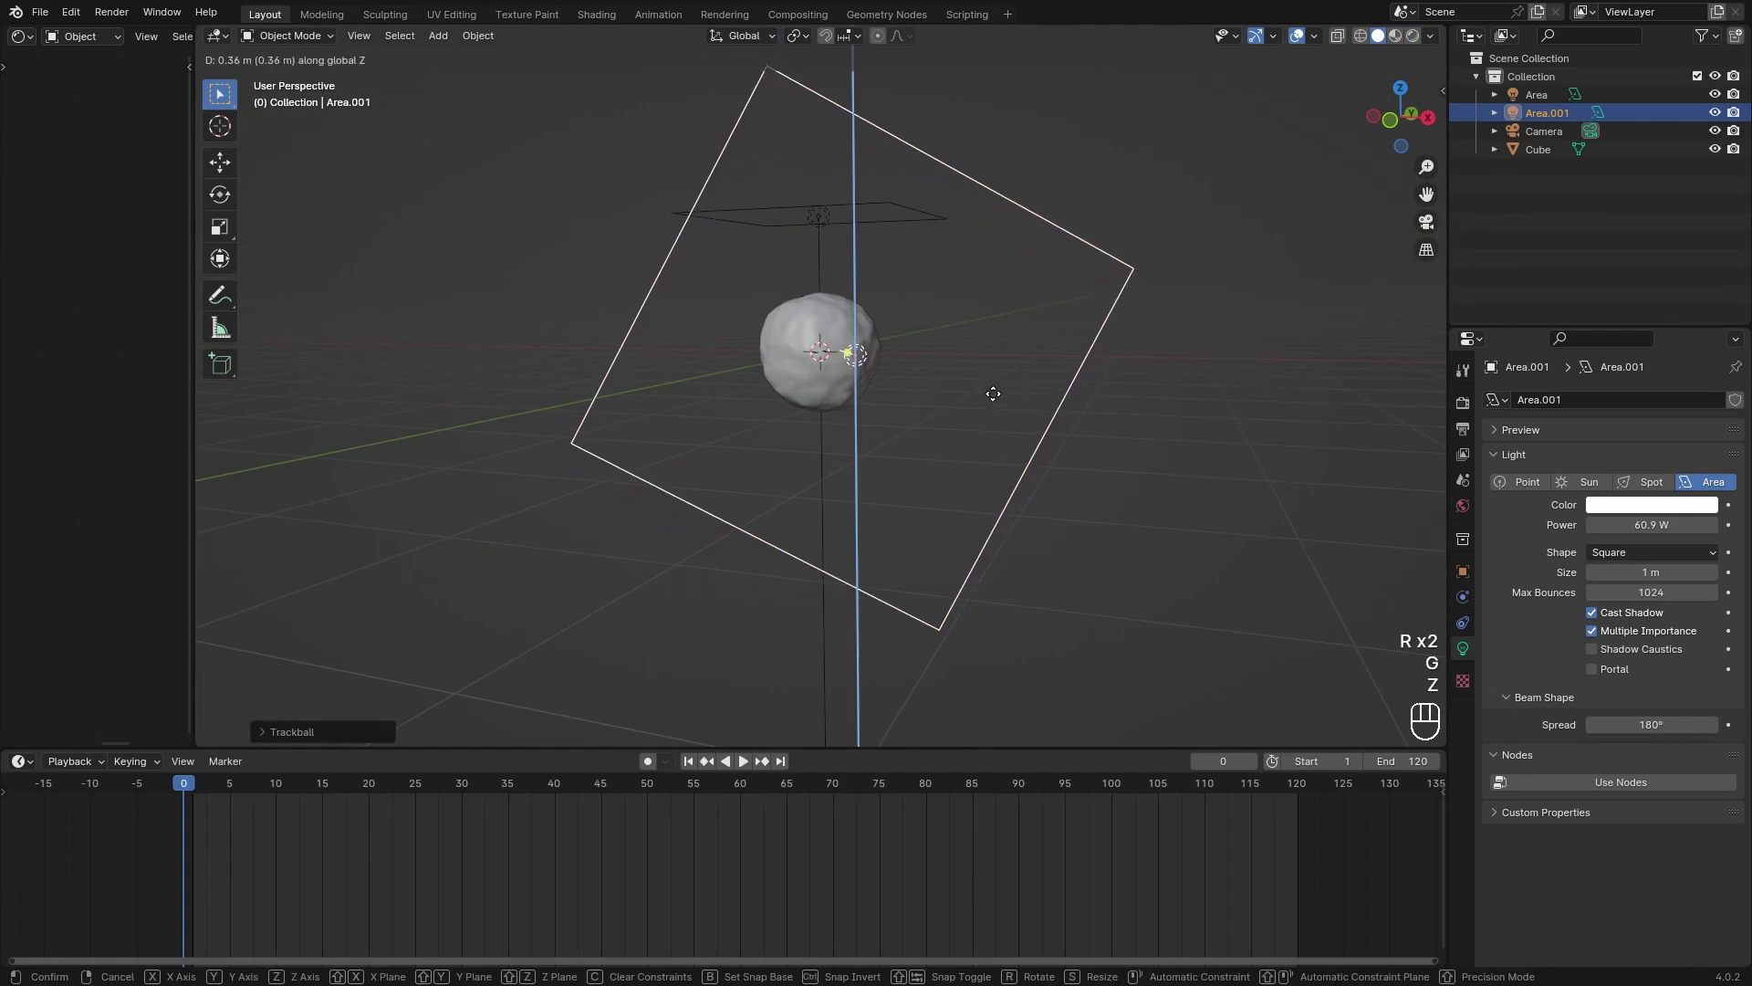
pyautogui.click(994, 395)
# Step: Move the second area light behind the snowball and rotate it about the Z axis to face it
pyautogui.moveTo(994, 395); pyautogui.dragTo(1009, 529, button='middle')
pyautogui.press('g')
pyautogui.click(1052, 488)
pyautogui.press('g')
pyautogui.click(700, 420)
pyautogui.press('r')
pyautogui.press('z')
pyautogui.click(1010, 529)
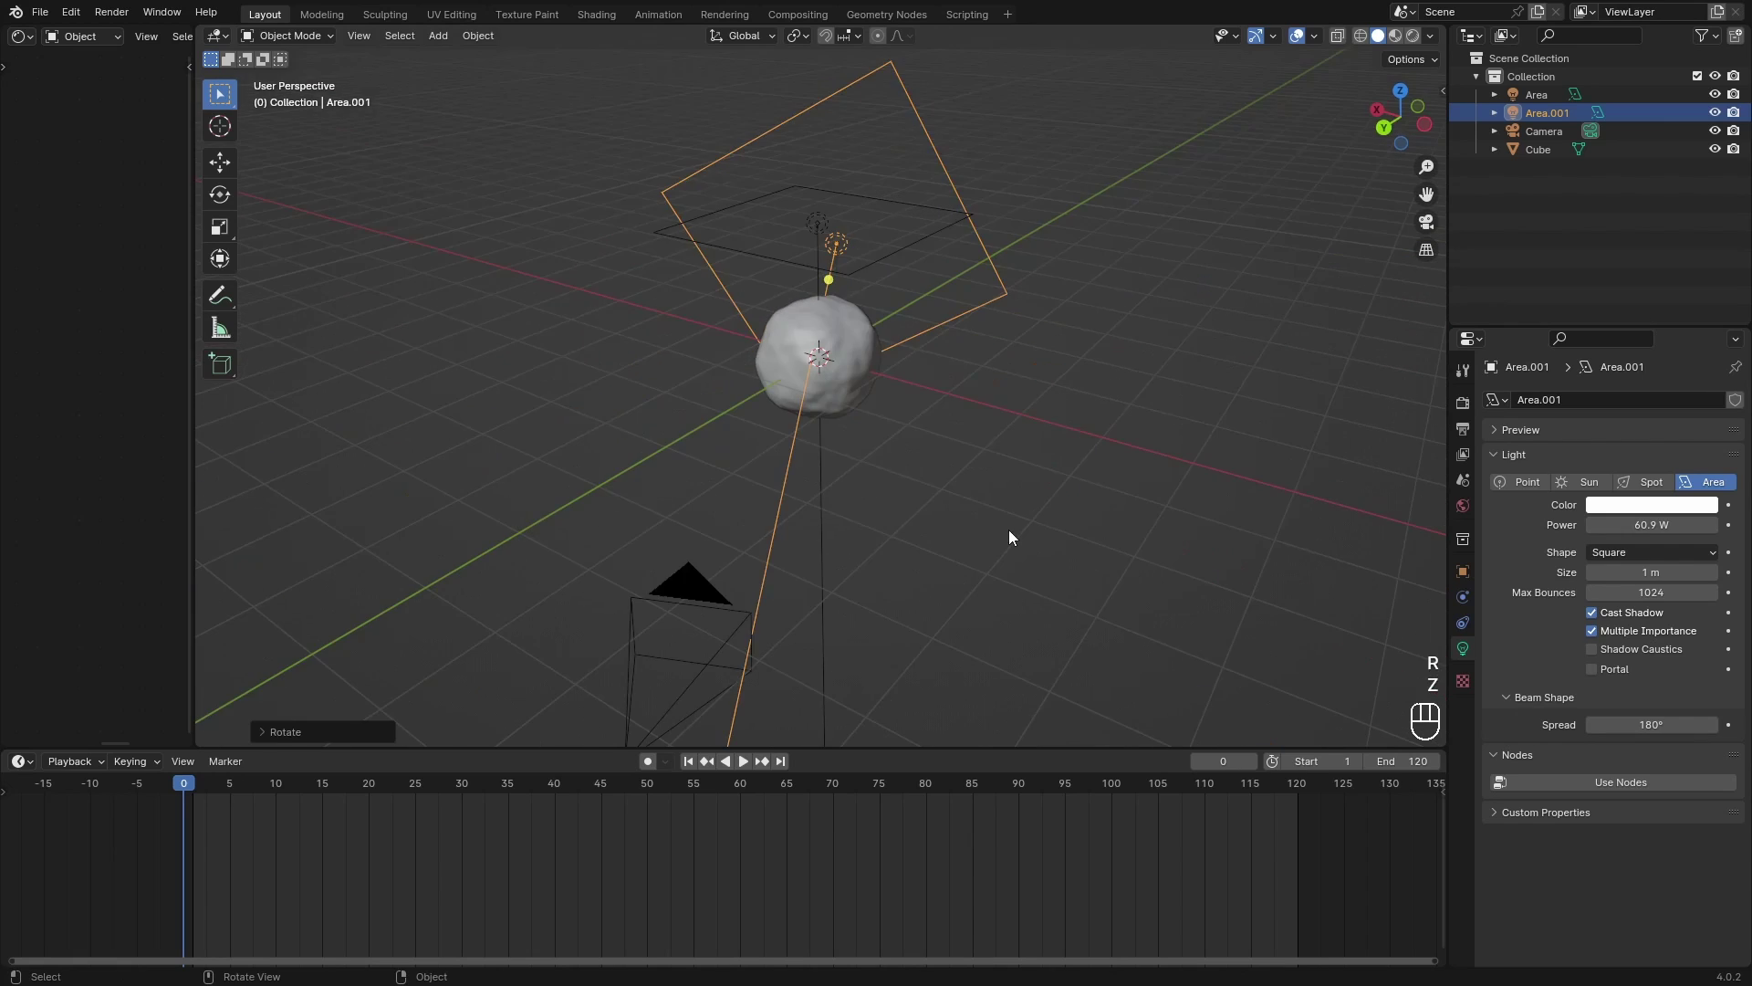
# Step: Fine-tune the second area light's rotation in camera view and switch to rendered shading
pyautogui.press('KP_0')
pyautogui.press('r')
pyautogui.press('r')
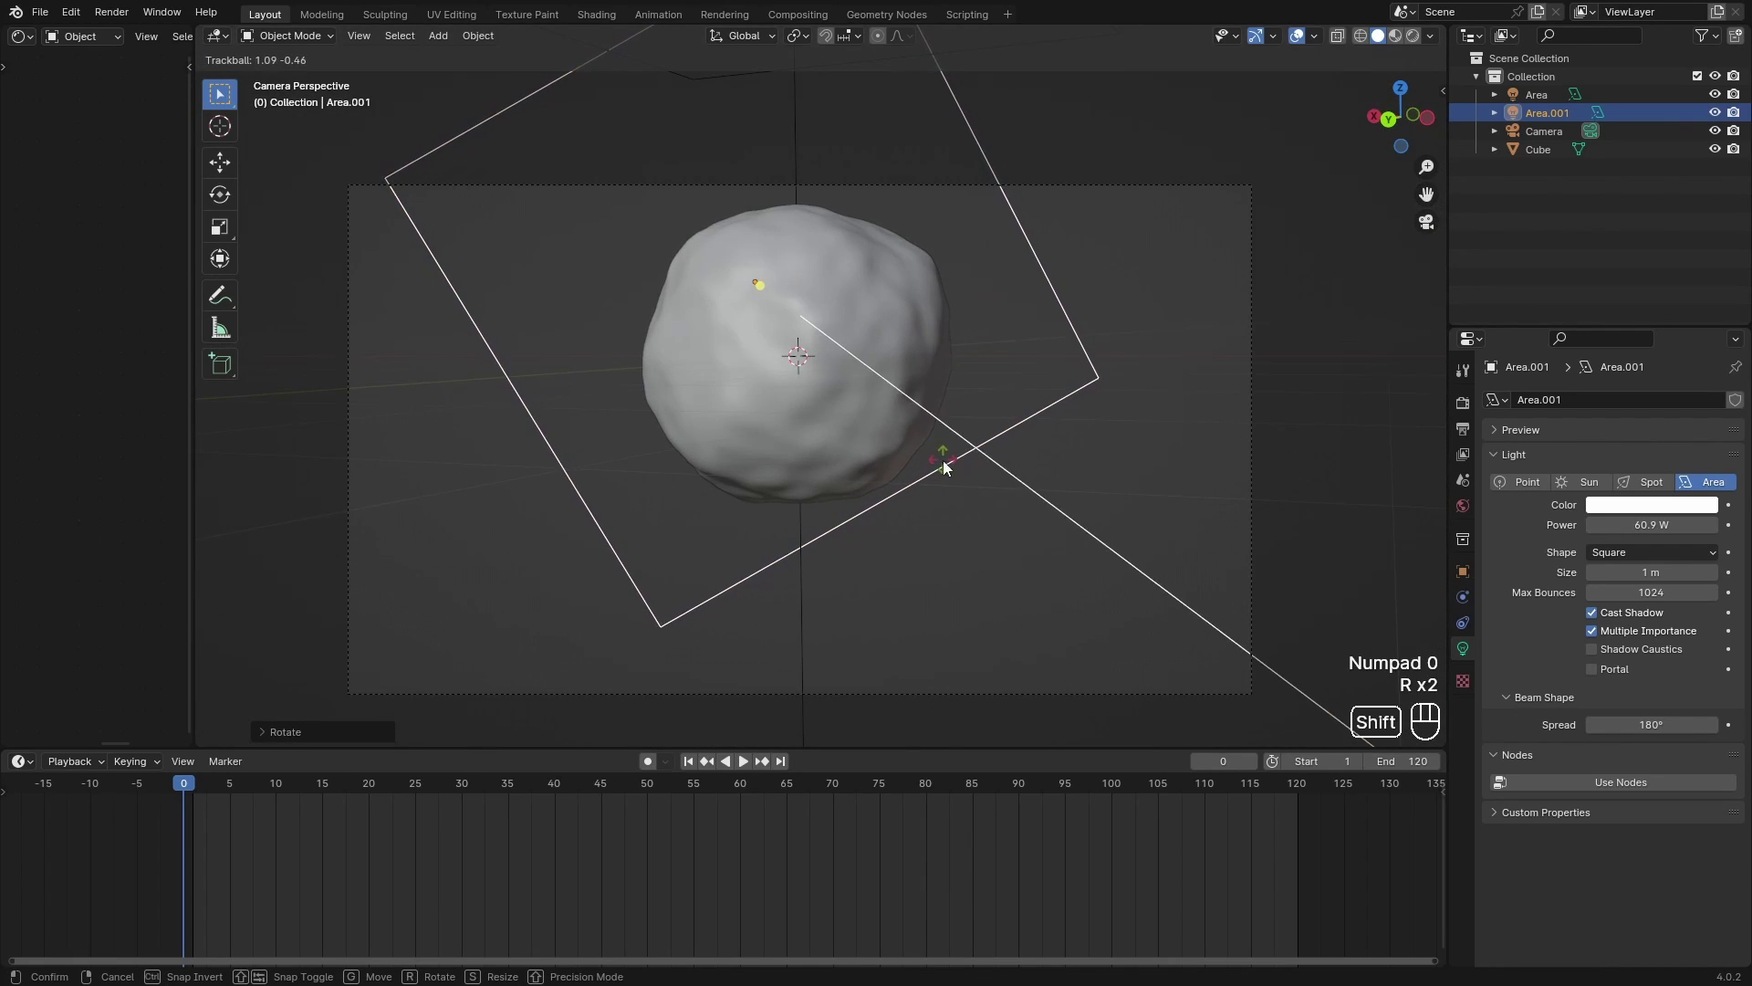
pyautogui.click(944, 470)
pyautogui.press('z')
pyautogui.click(994, 256)
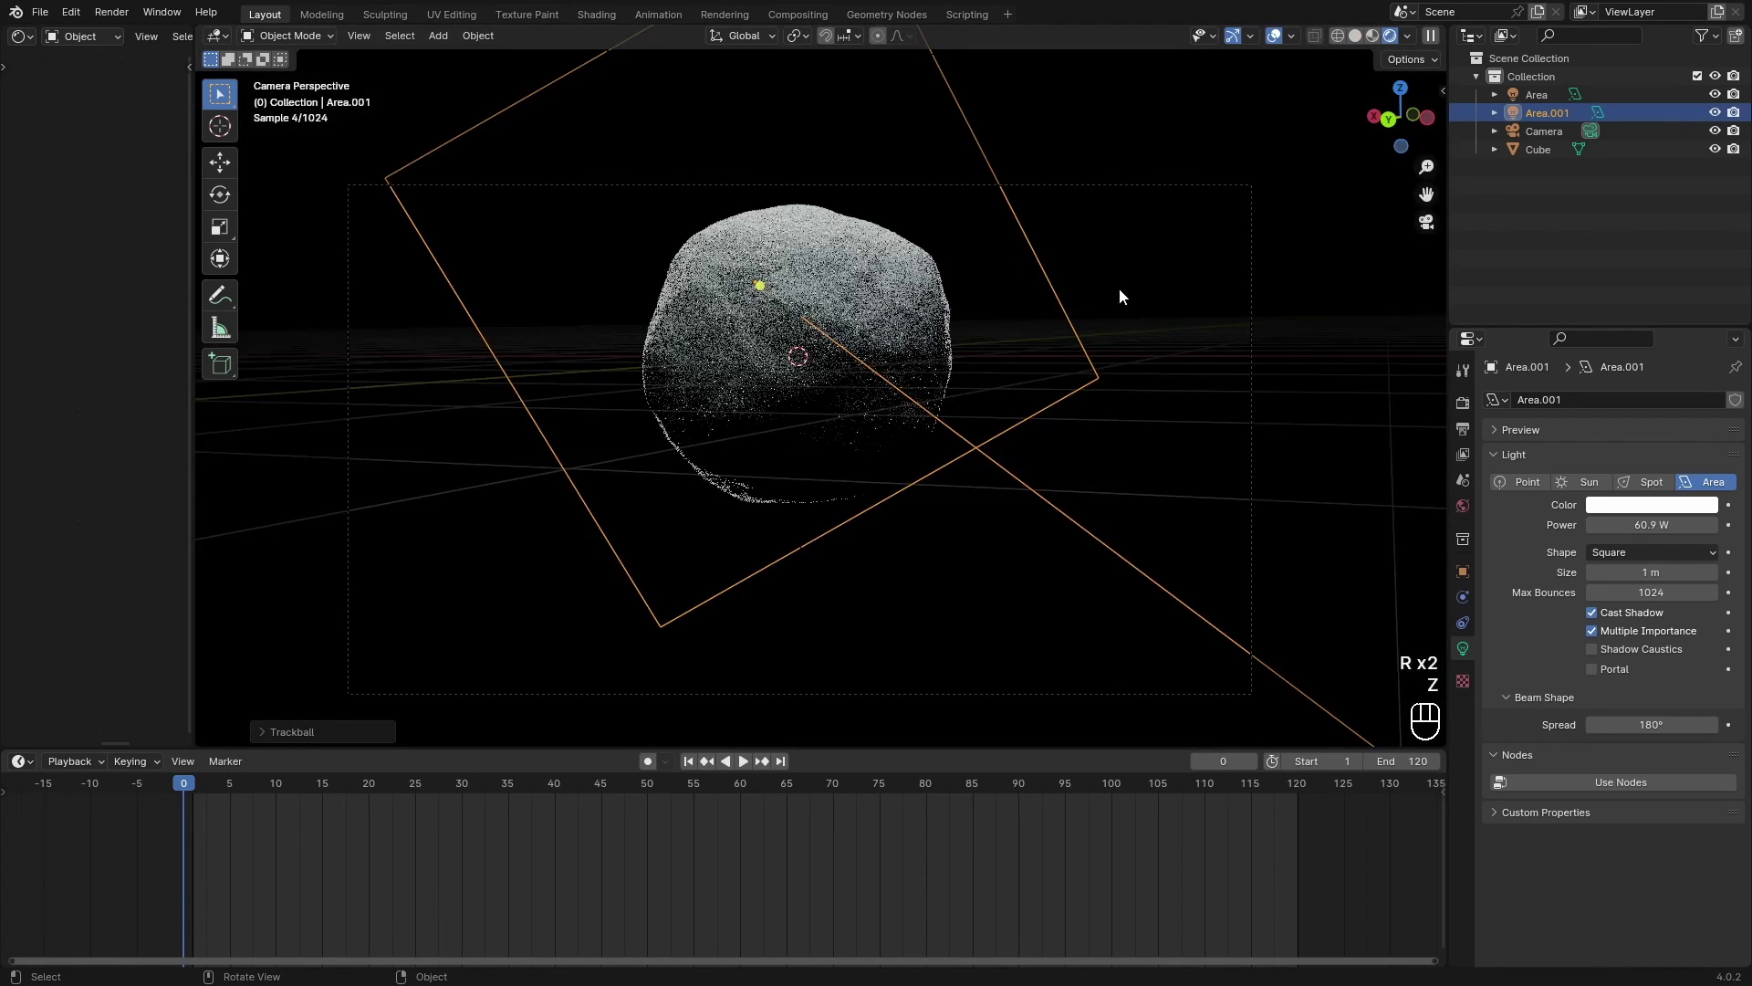
# Step: Undo and redo the last change repeatedly to compare the rendered view, and reselect the second area light
pyautogui.click(976, 382)
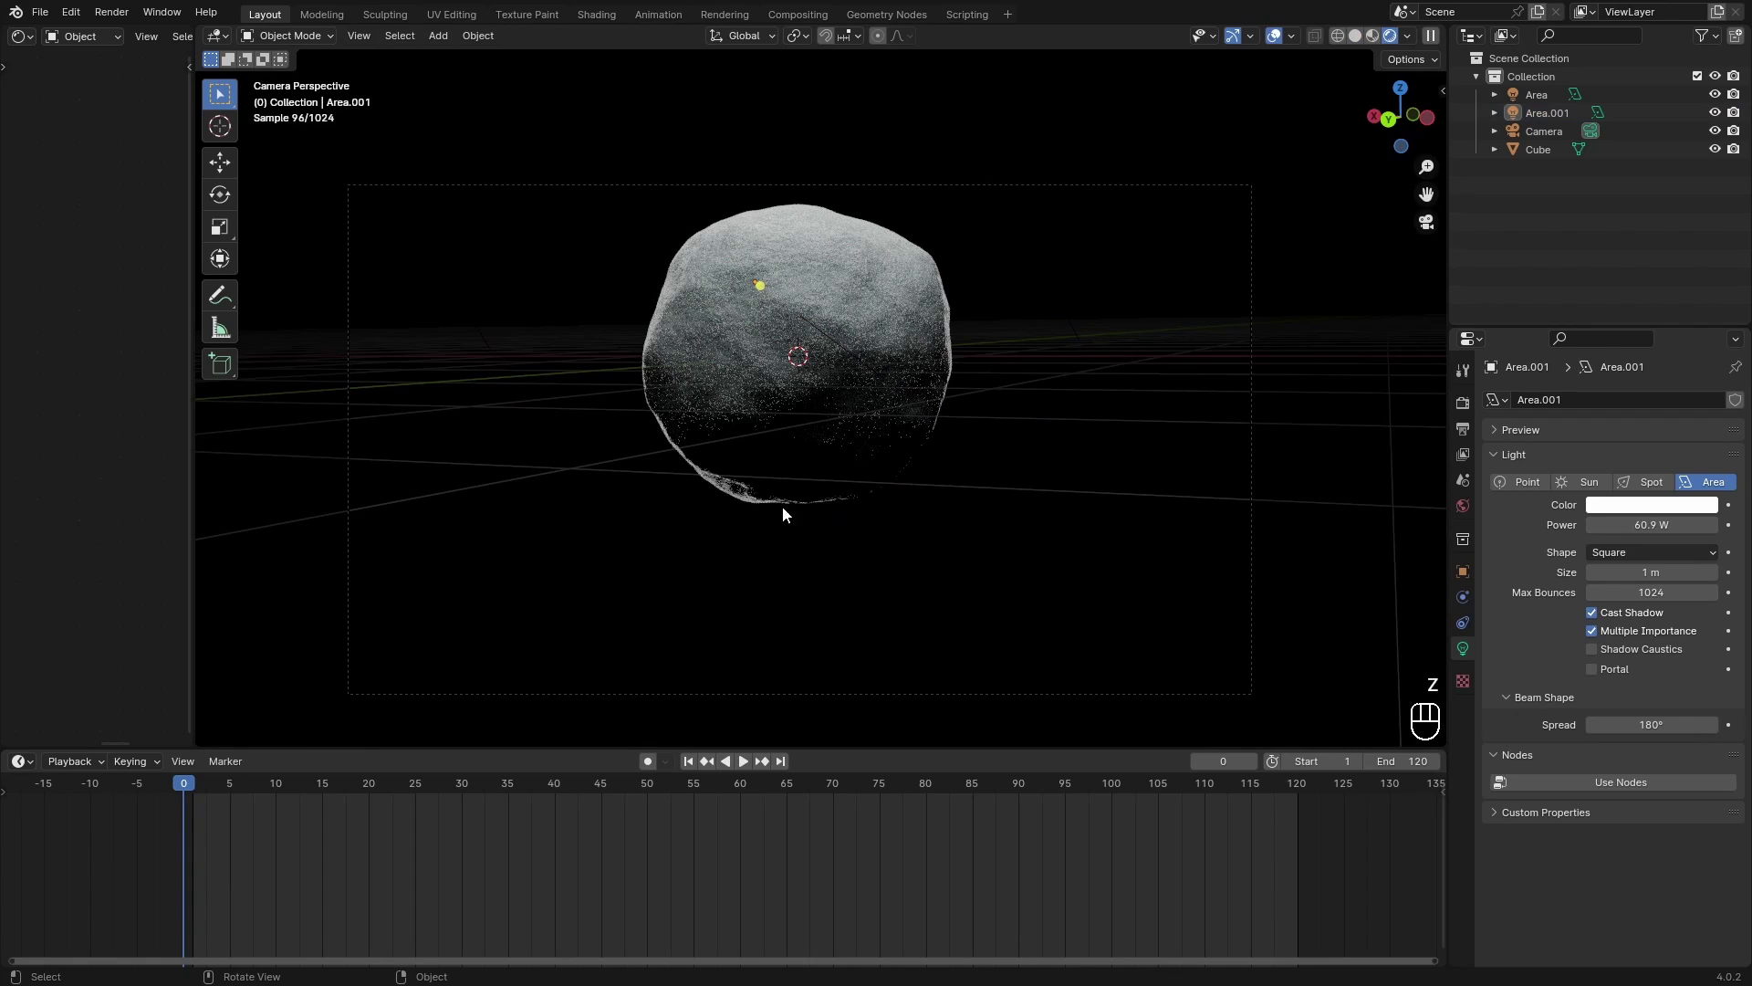
pyautogui.hotkey('ctrl', 'z')
pyautogui.hotkey('ctrl', 'shift', 'z')
pyautogui.hotkey('ctrl', 'z')
pyautogui.hotkey('ctrl', 'shift', 'z')
pyautogui.hotkey('ctrl', 'z')
pyautogui.hotkey('ctrl', 'shift', 'z')
pyautogui.click(901, 554)
# Step: Switch to solid shading, duplicate the second area light in place and rotate the copy about the Z axis
pyautogui.click(1354, 36)
pyautogui.moveTo(1050, 265); pyautogui.dragTo(1042, 326, button='middle')
pyautogui.scroll(-4, 1042, 326)
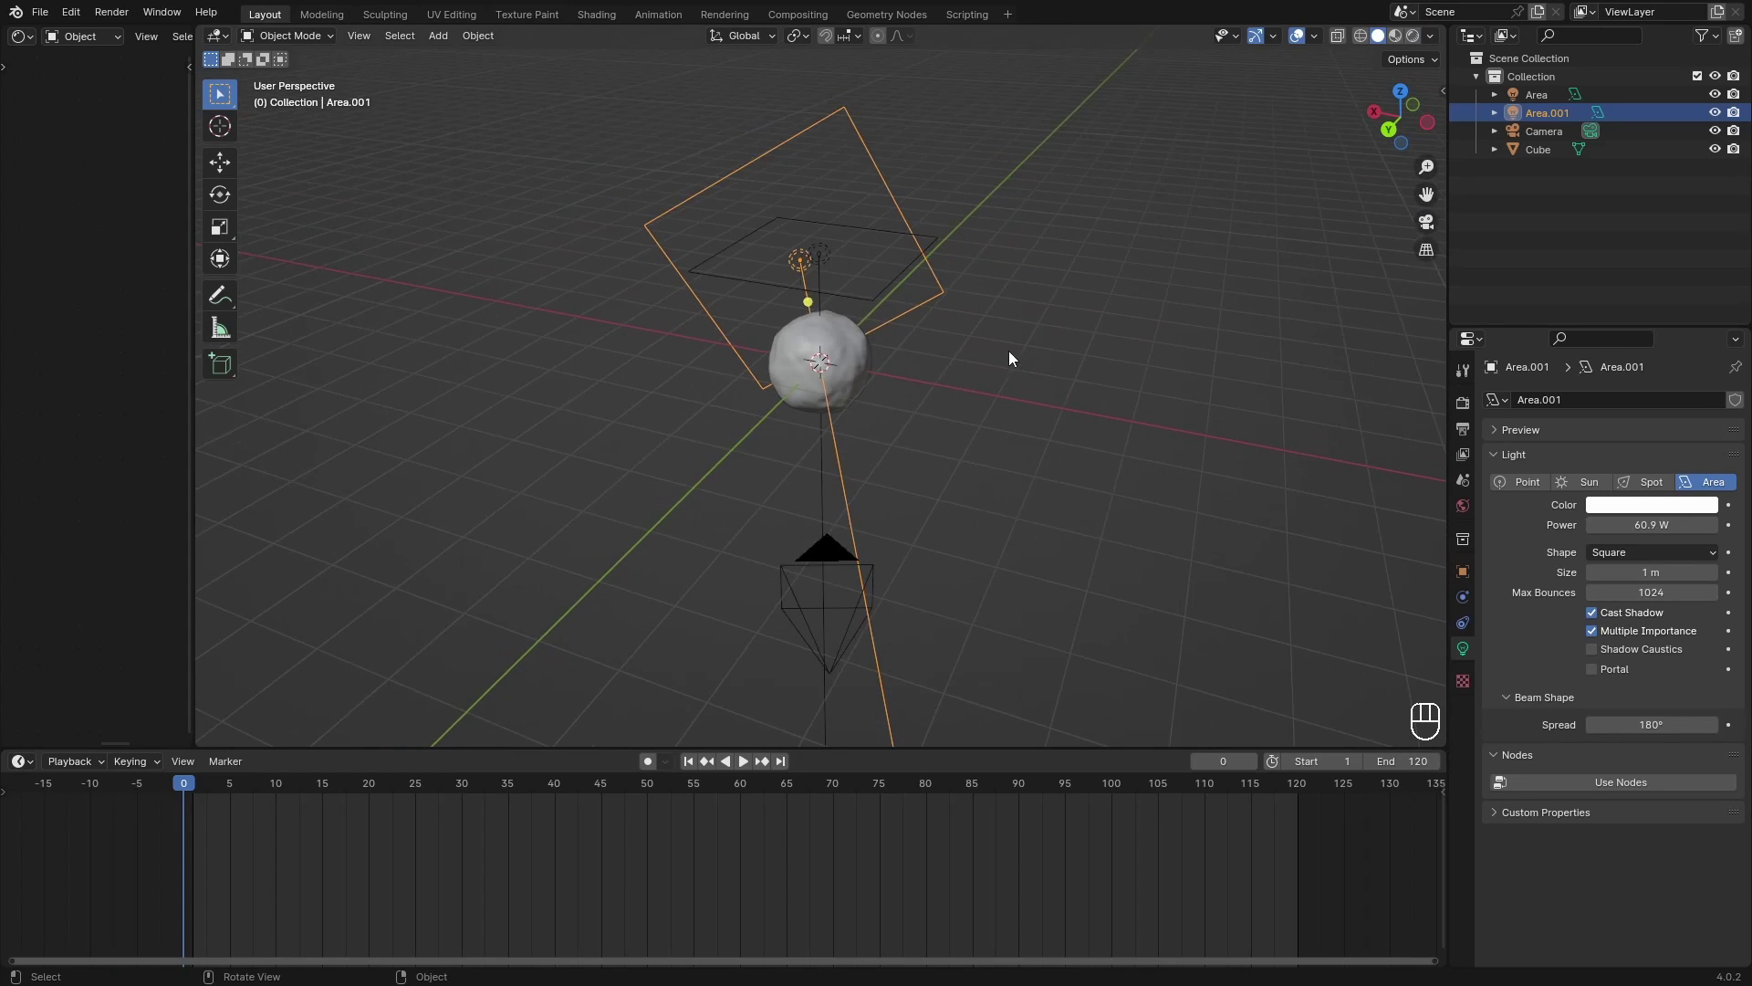
pyautogui.hotkey('shift', 'd')
pyautogui.rightClick(996, 366)
pyautogui.press('z')
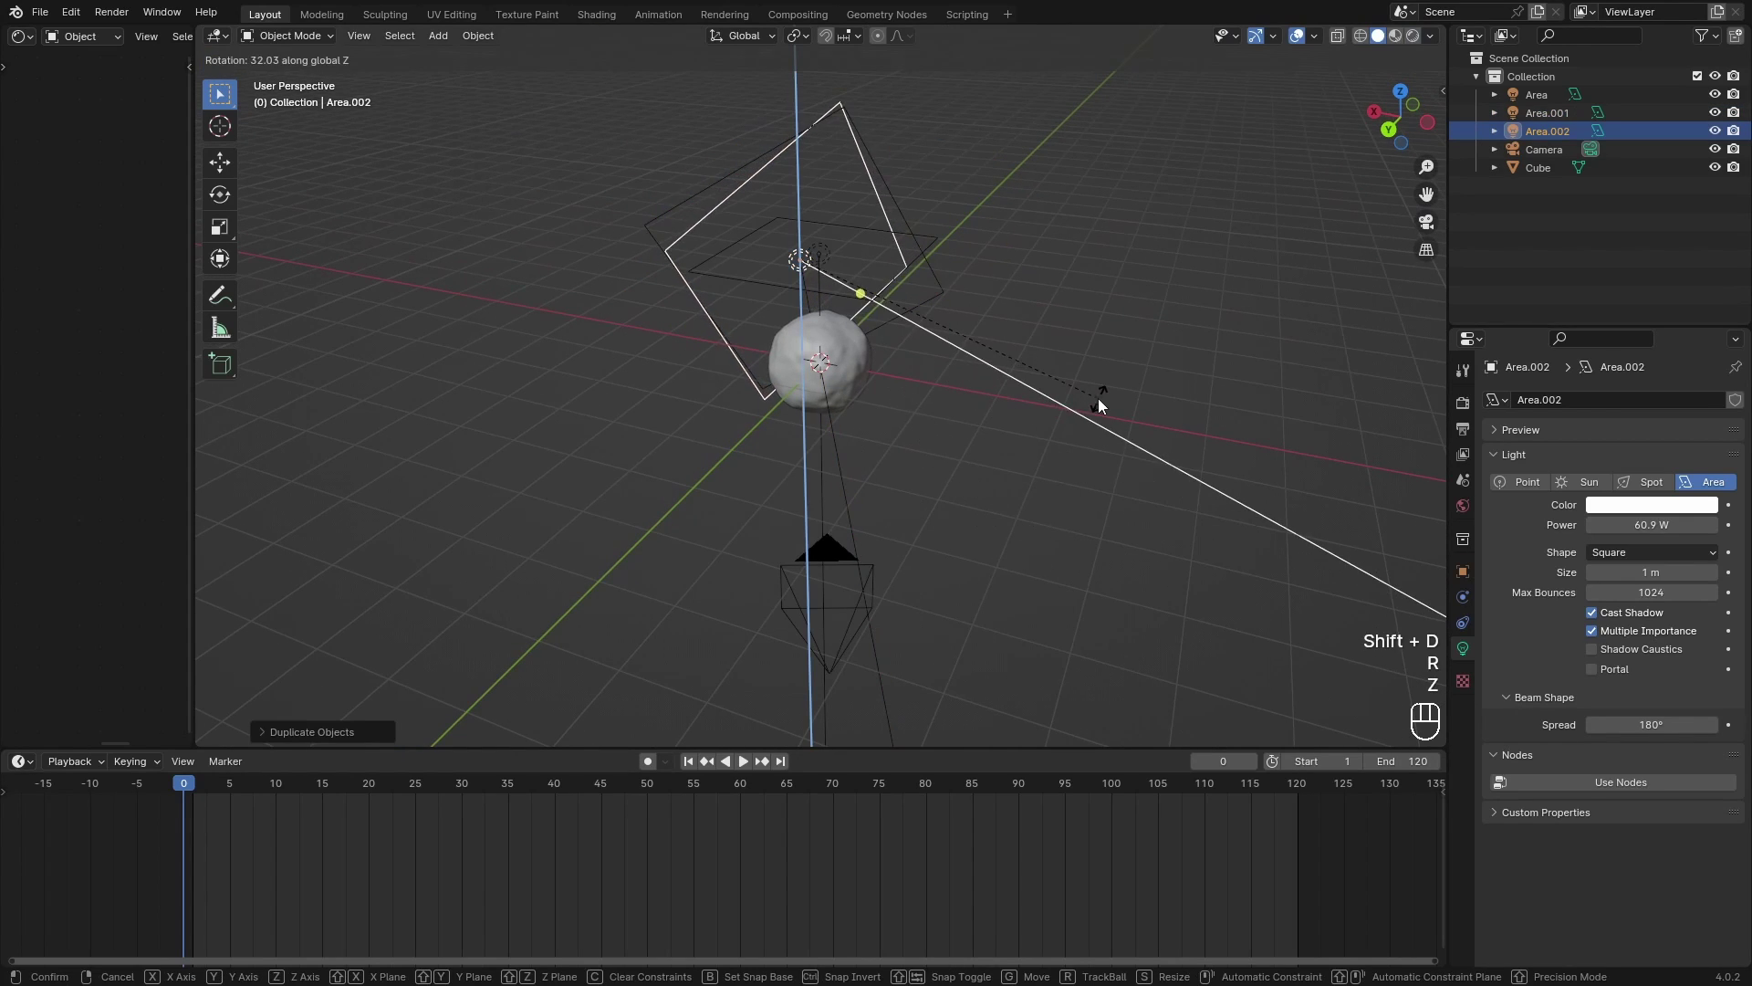
pyautogui.press('r')
pyautogui.press('z')
pyautogui.click(775, 116)
# Step: Move the third area light within the horizontal plane to the camera's side of the snowball
pyautogui.press('g')
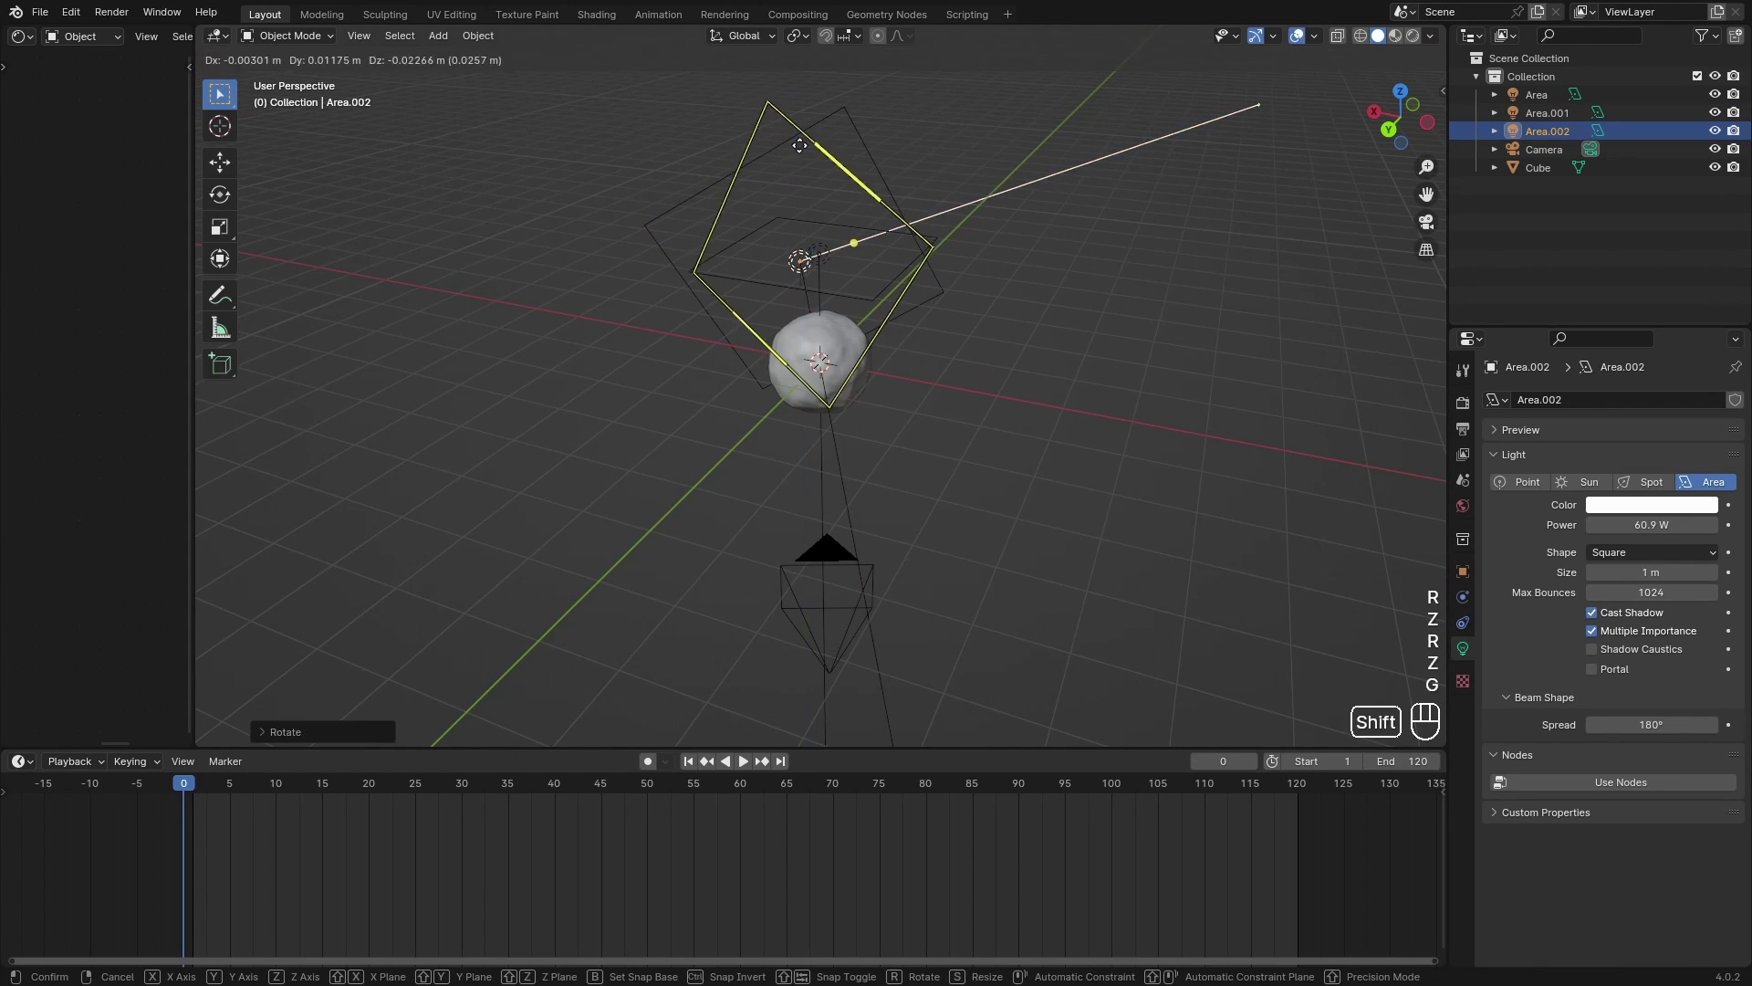
pyautogui.hotkey('shift', 'z')
pyautogui.click(489, 484)
pyautogui.moveTo(716, 500); pyautogui.dragTo(819, 502, button='middle')
pyautogui.scroll(-1, 818, 503)
# Step: Rotate the third area light about the Z axis, tilt it freely and move it higher
pyautogui.press('r')
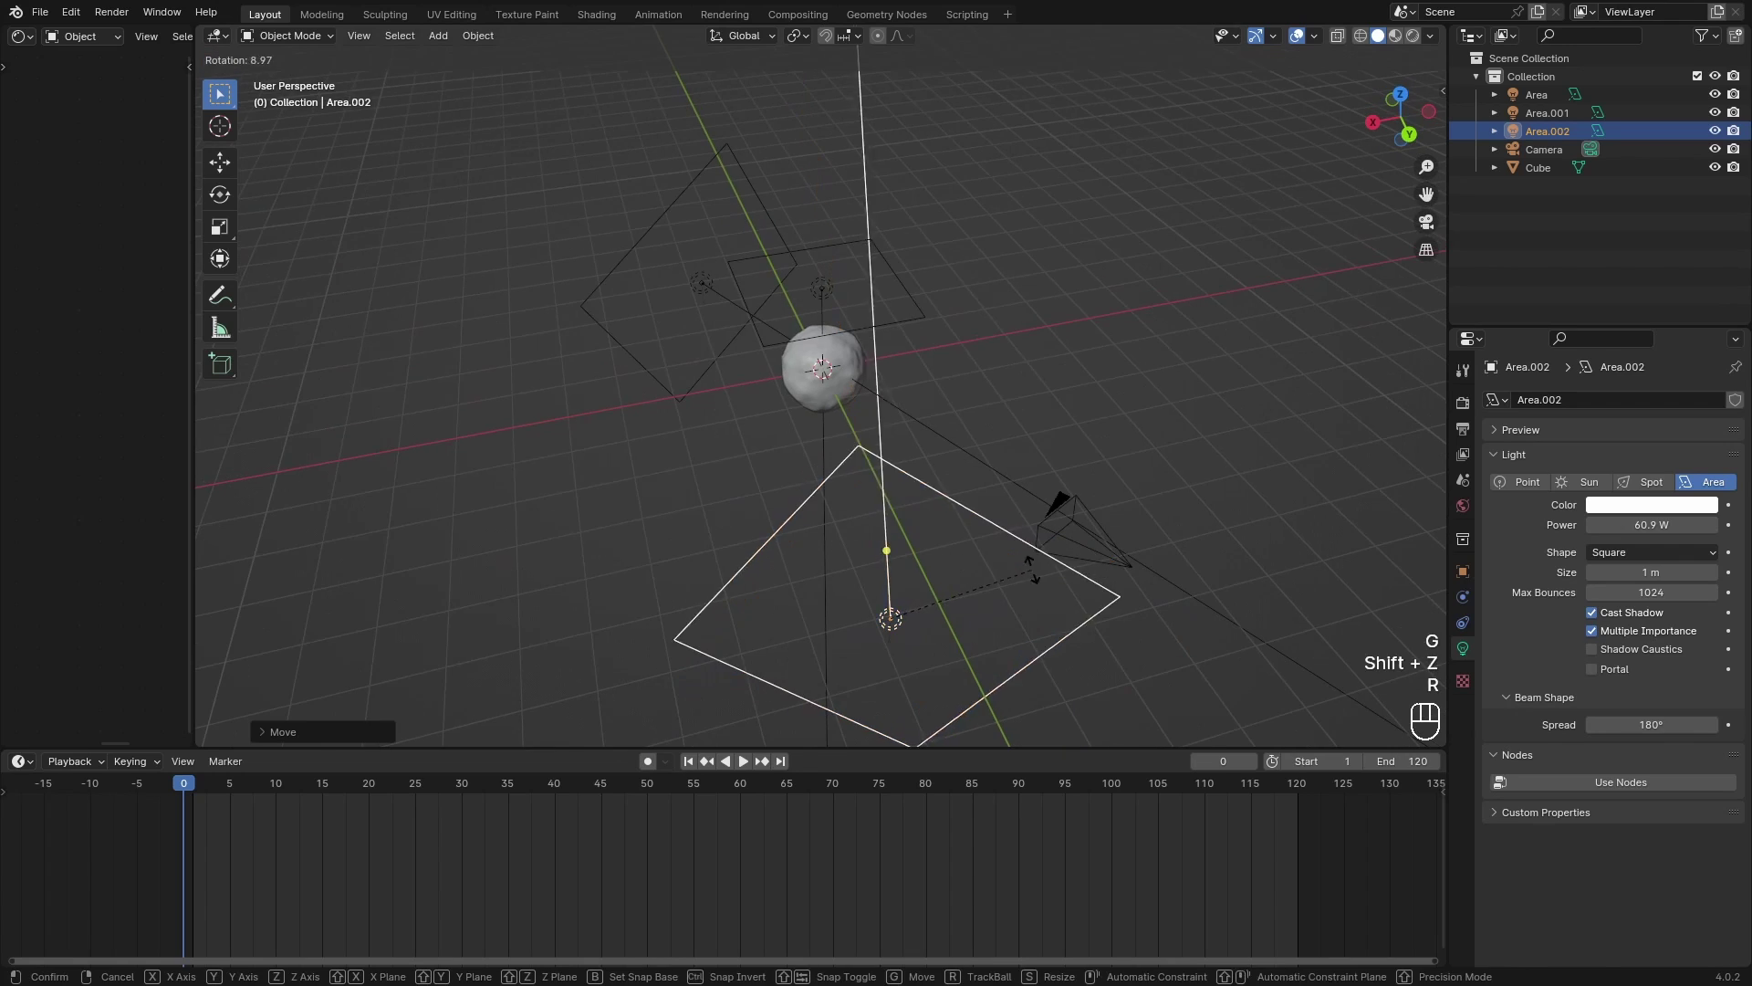
pyautogui.press('z')
pyautogui.click(1032, 532)
pyautogui.press('r')
pyautogui.press('r')
pyautogui.click(1004, 509)
pyautogui.press('g')
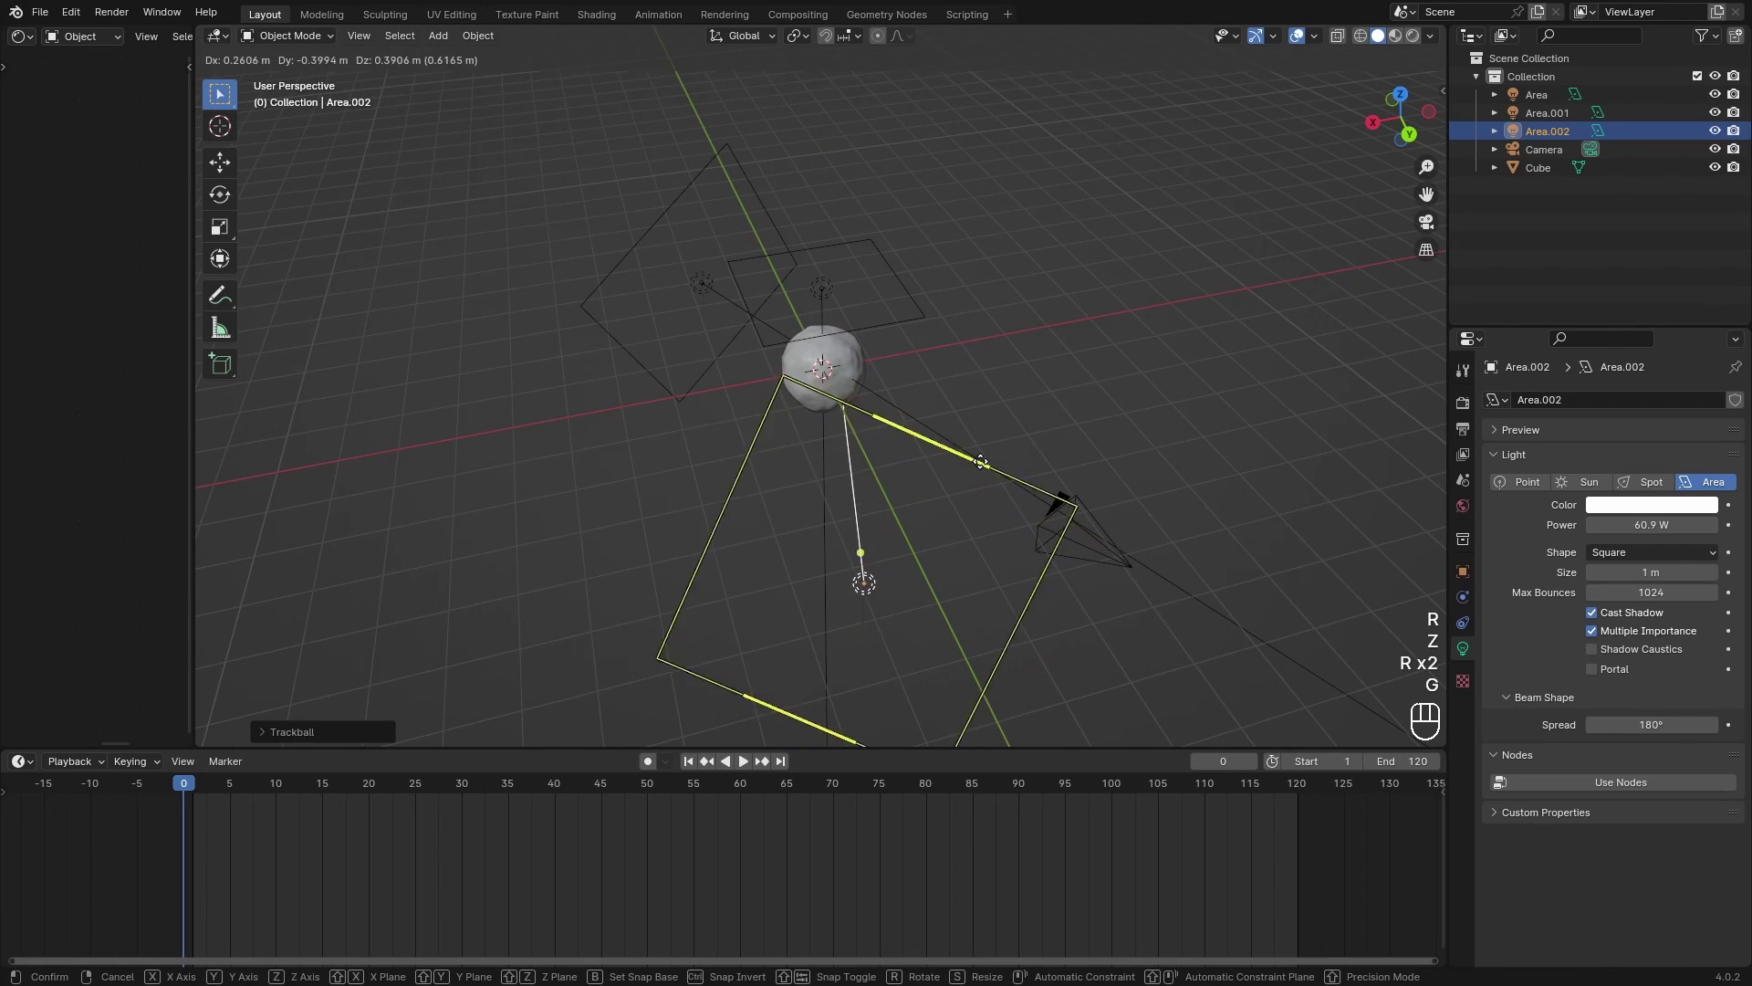
pyautogui.click(944, 405)
# Step: Refine the third area light's aim toward the snowball with Z-axis and free trackball rotations
pyautogui.moveTo(995, 474); pyautogui.dragTo(821, 406, button='middle')
pyautogui.press('r')
pyautogui.press('z')
pyautogui.click(1009, 463)
pyautogui.press('r')
pyautogui.press('r')
pyautogui.press('r')
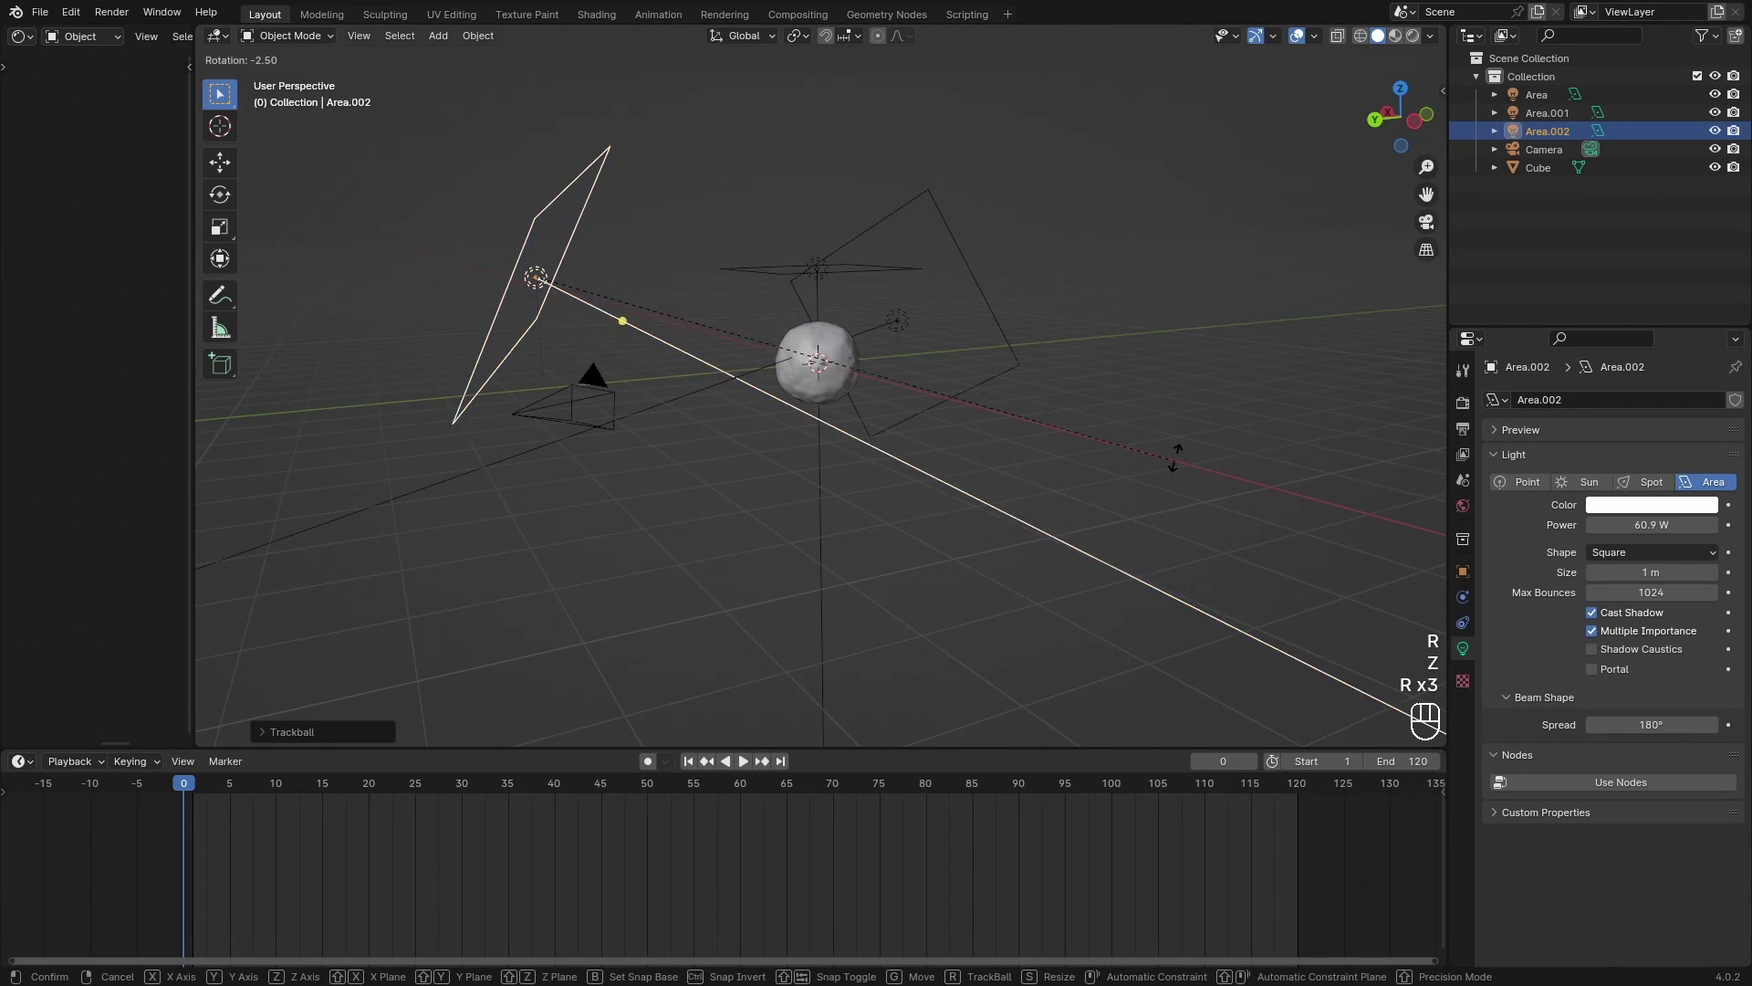
pyautogui.click(1117, 409)
pyautogui.moveTo(1117, 409); pyautogui.dragTo(1311, 428, button='middle')
pyautogui.press('r')
pyautogui.press('r')
pyautogui.click(1301, 438)
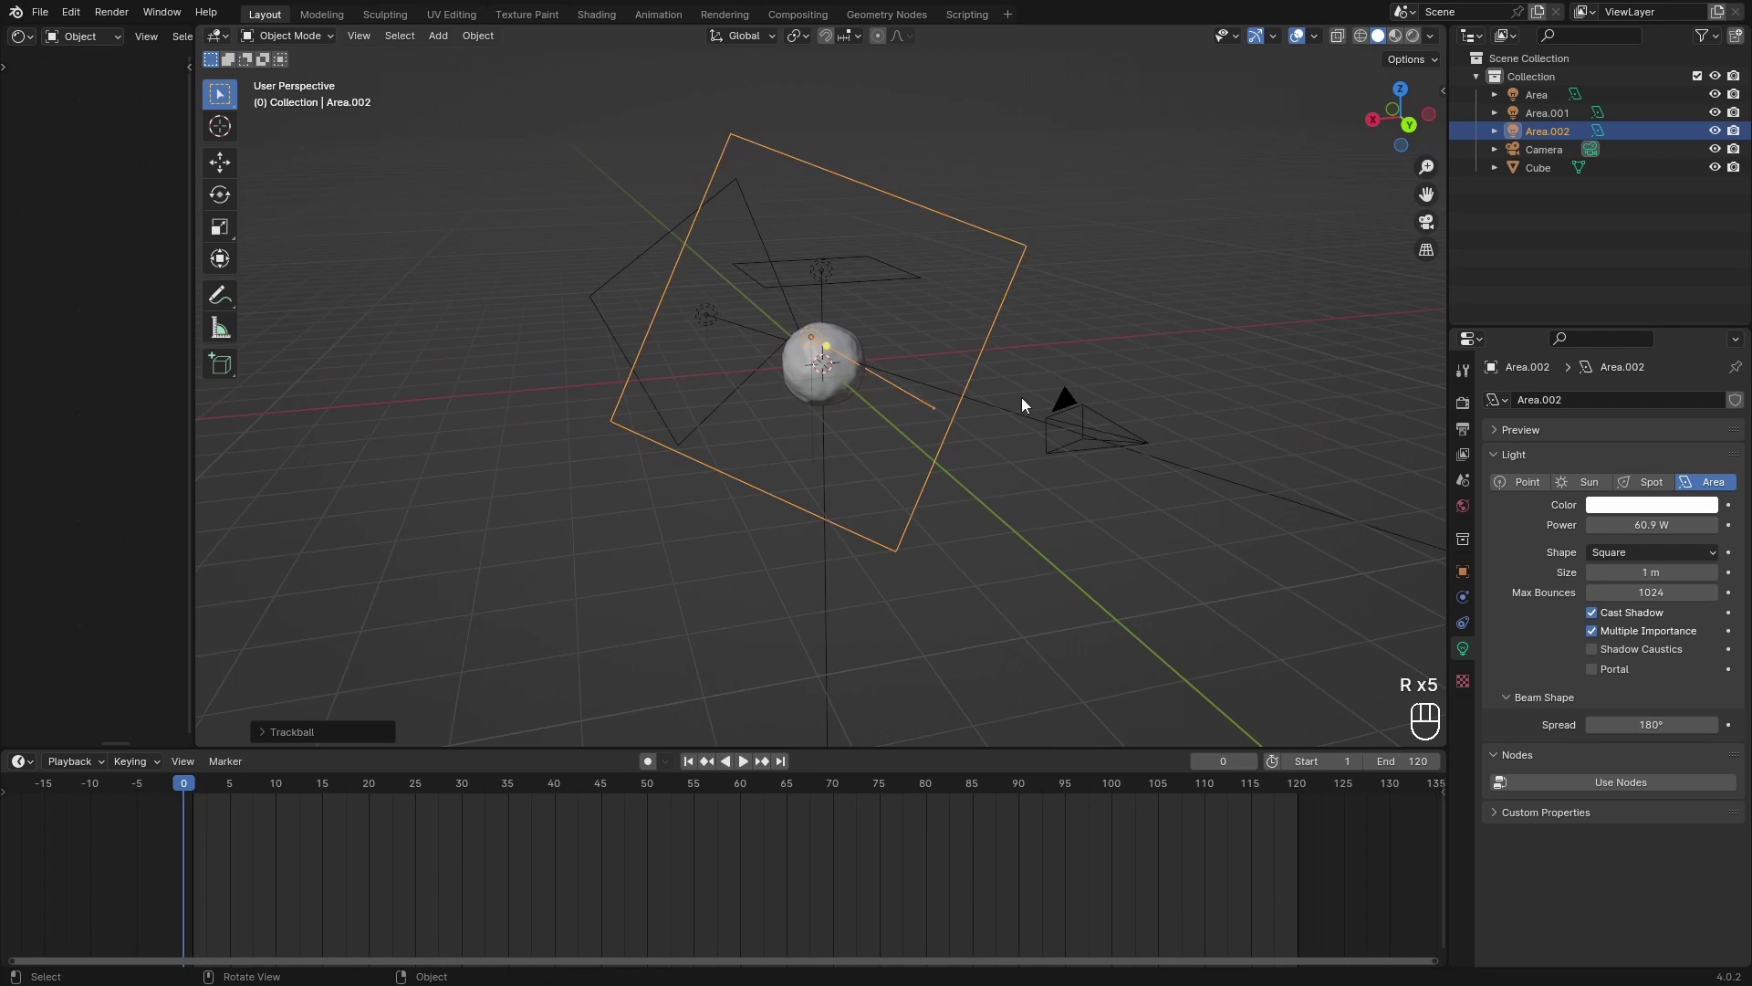
# Step: Rotate the third area light freely from the camera view and set its power to 21.6 W
pyautogui.moveTo(1022, 397); pyautogui.dragTo(951, 394, button='middle')
pyautogui.press('KP_0')
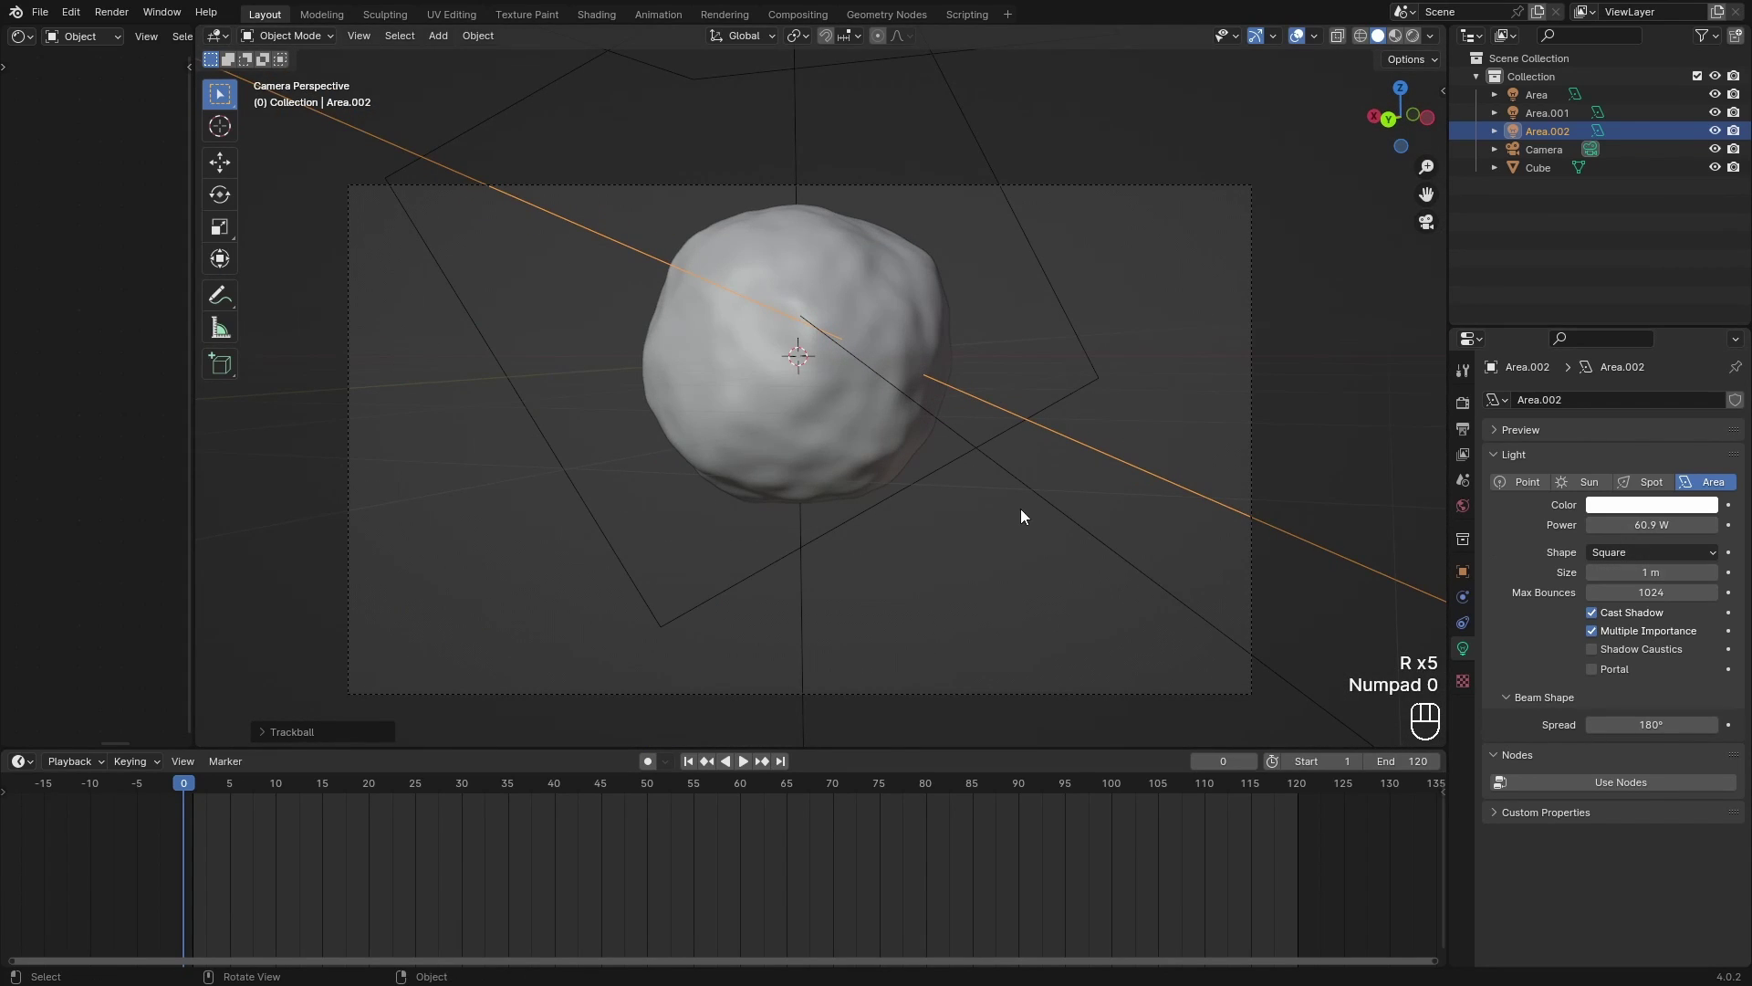
pyautogui.press('r')
pyautogui.press('r')
pyautogui.click(1218, 513)
pyautogui.moveTo(1644, 526); pyautogui.dragTo(1613, 527)
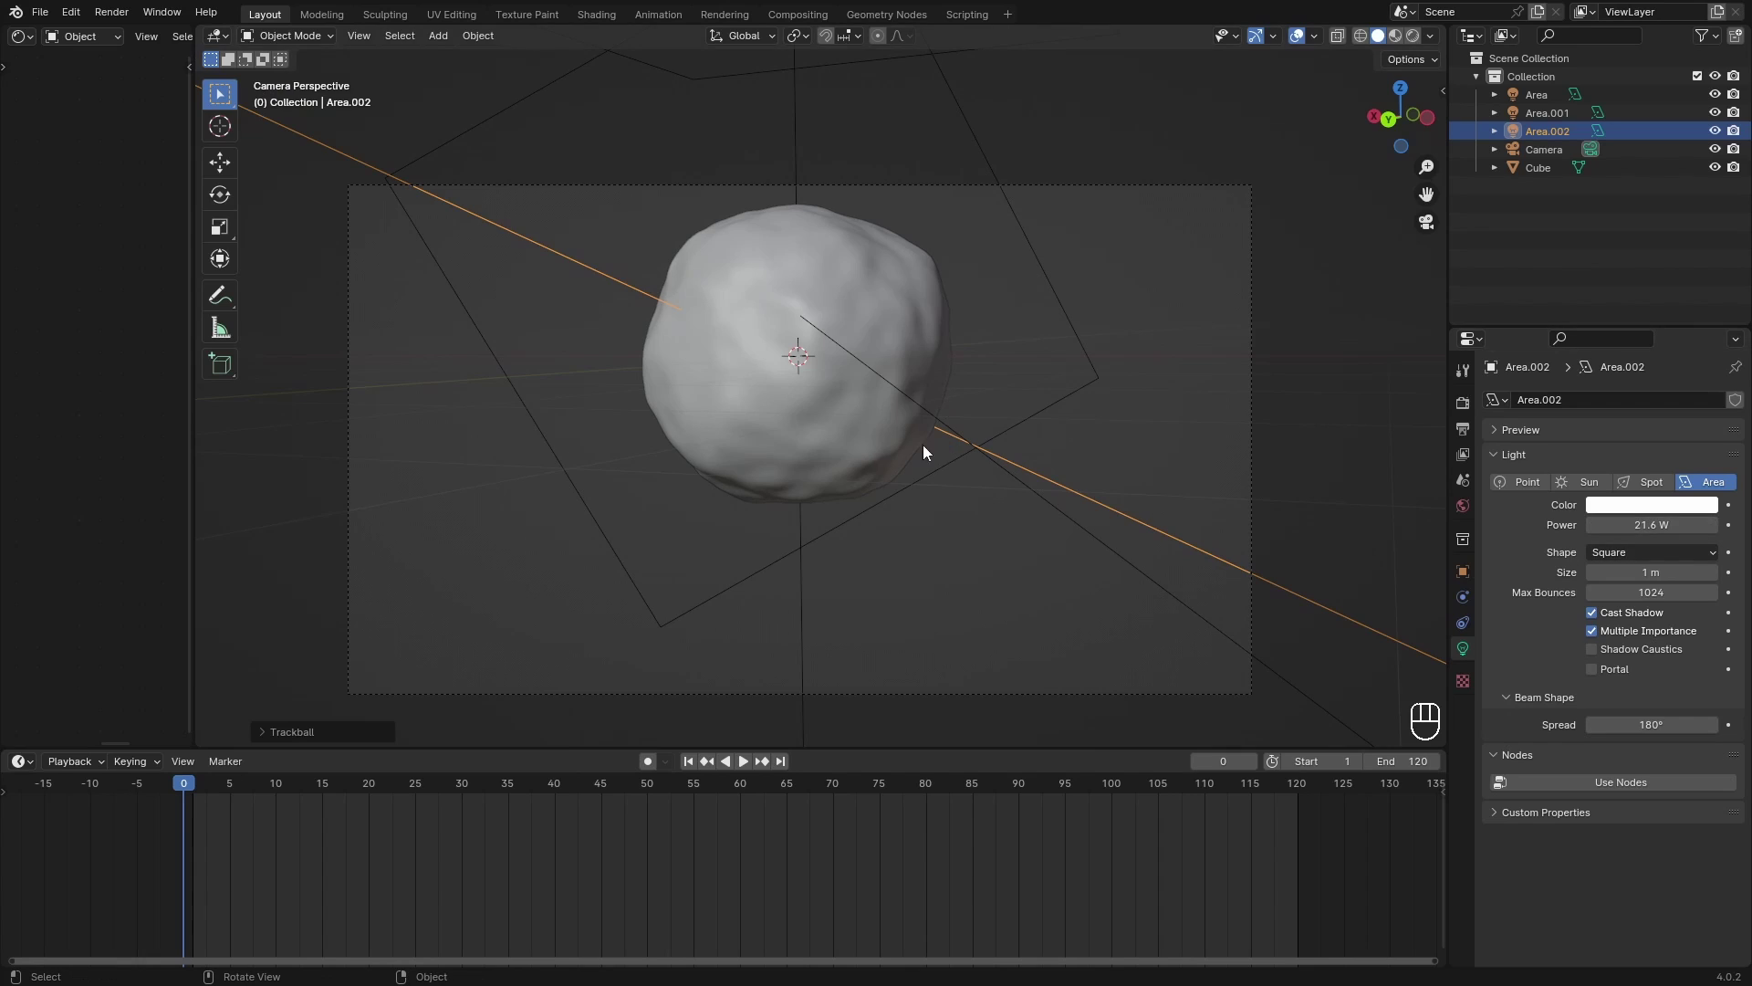
# Step: Switch to rendered shading and toggle the third area light's visibility to compare its effect on the snowball
pyautogui.press('z')
pyautogui.click(842, 81)
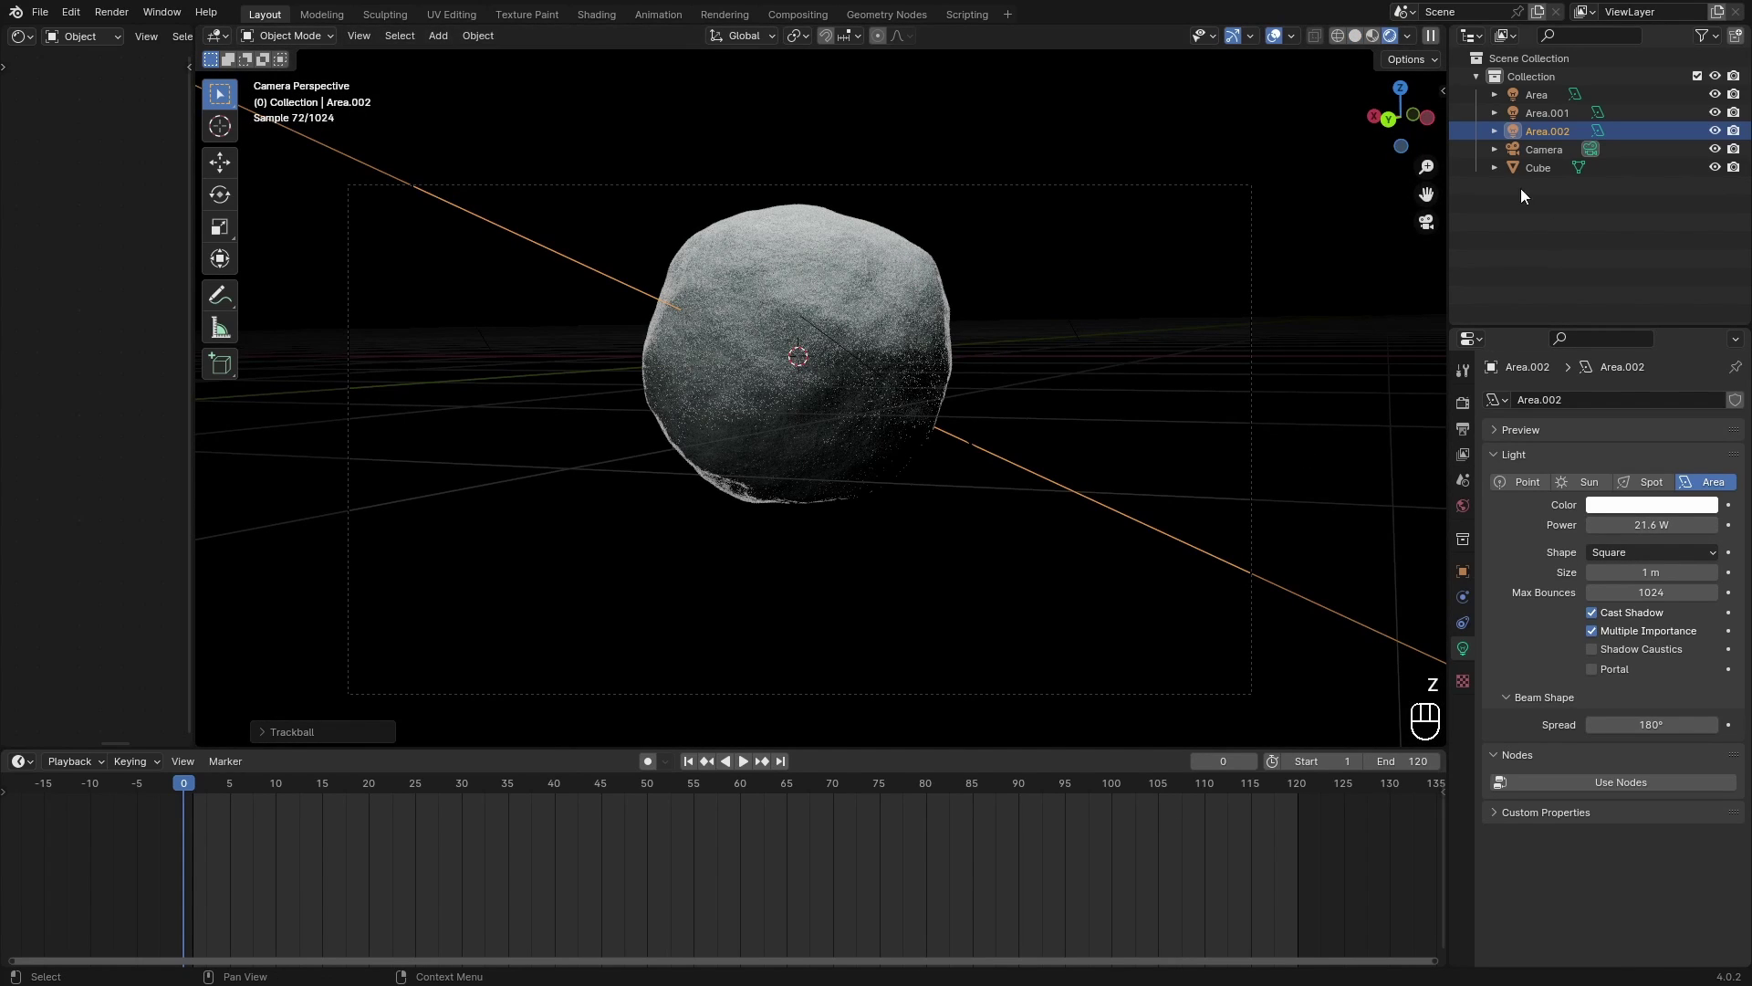
pyautogui.click(1716, 132)
pyautogui.click(1716, 131)
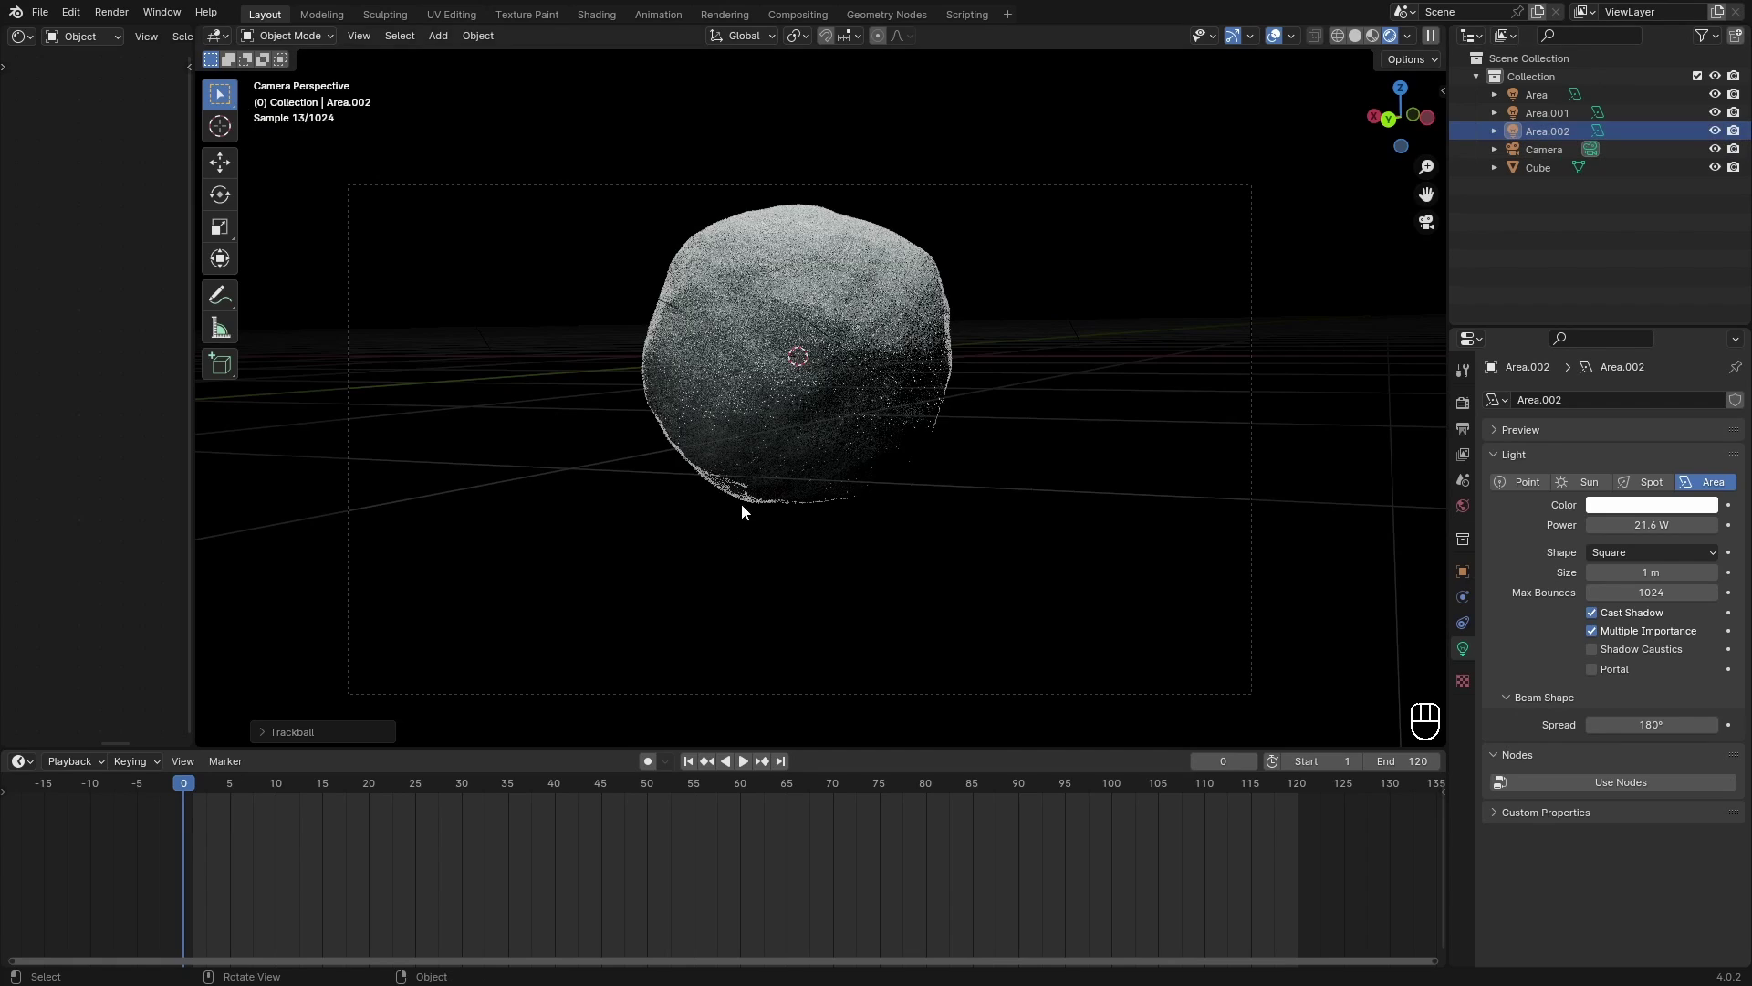
# Step: Adjust the power of area light Area.001 while judging the rendered snowball
pyautogui.click(1546, 96)
pyautogui.moveTo(1645, 524); pyautogui.dragTo(1590, 524)
pyautogui.click(1647, 525)
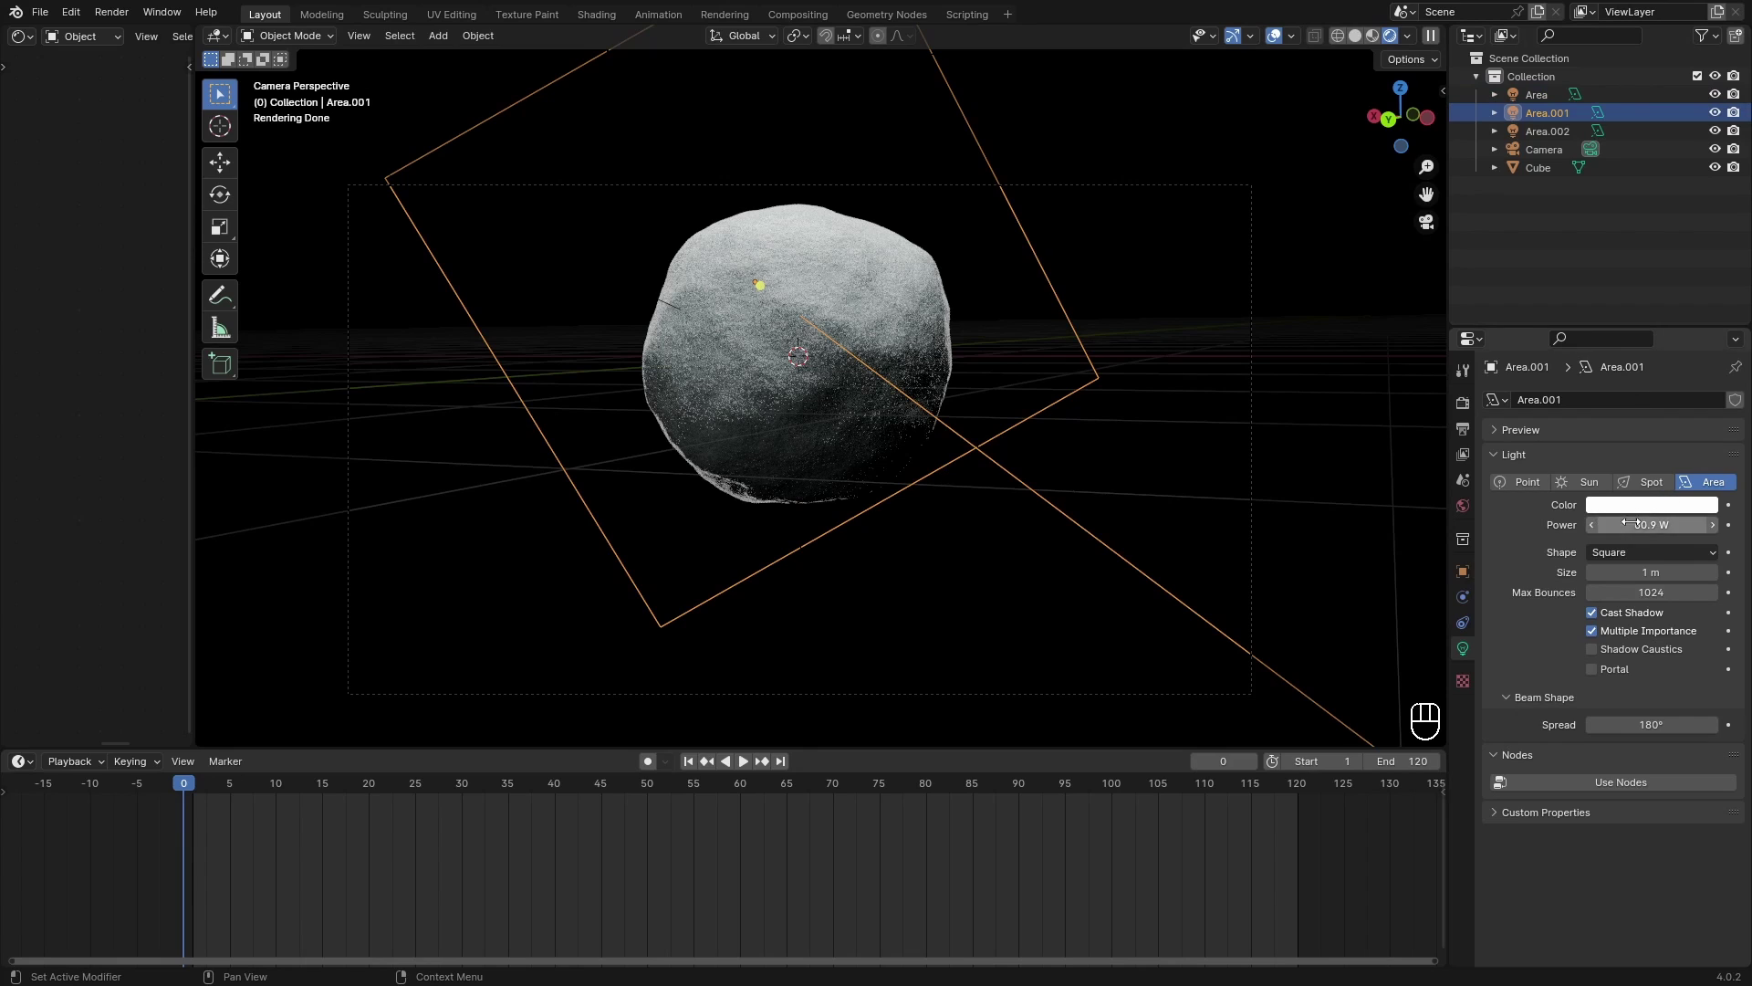
pyautogui.moveTo(1650, 524); pyautogui.dragTo(1698, 524)
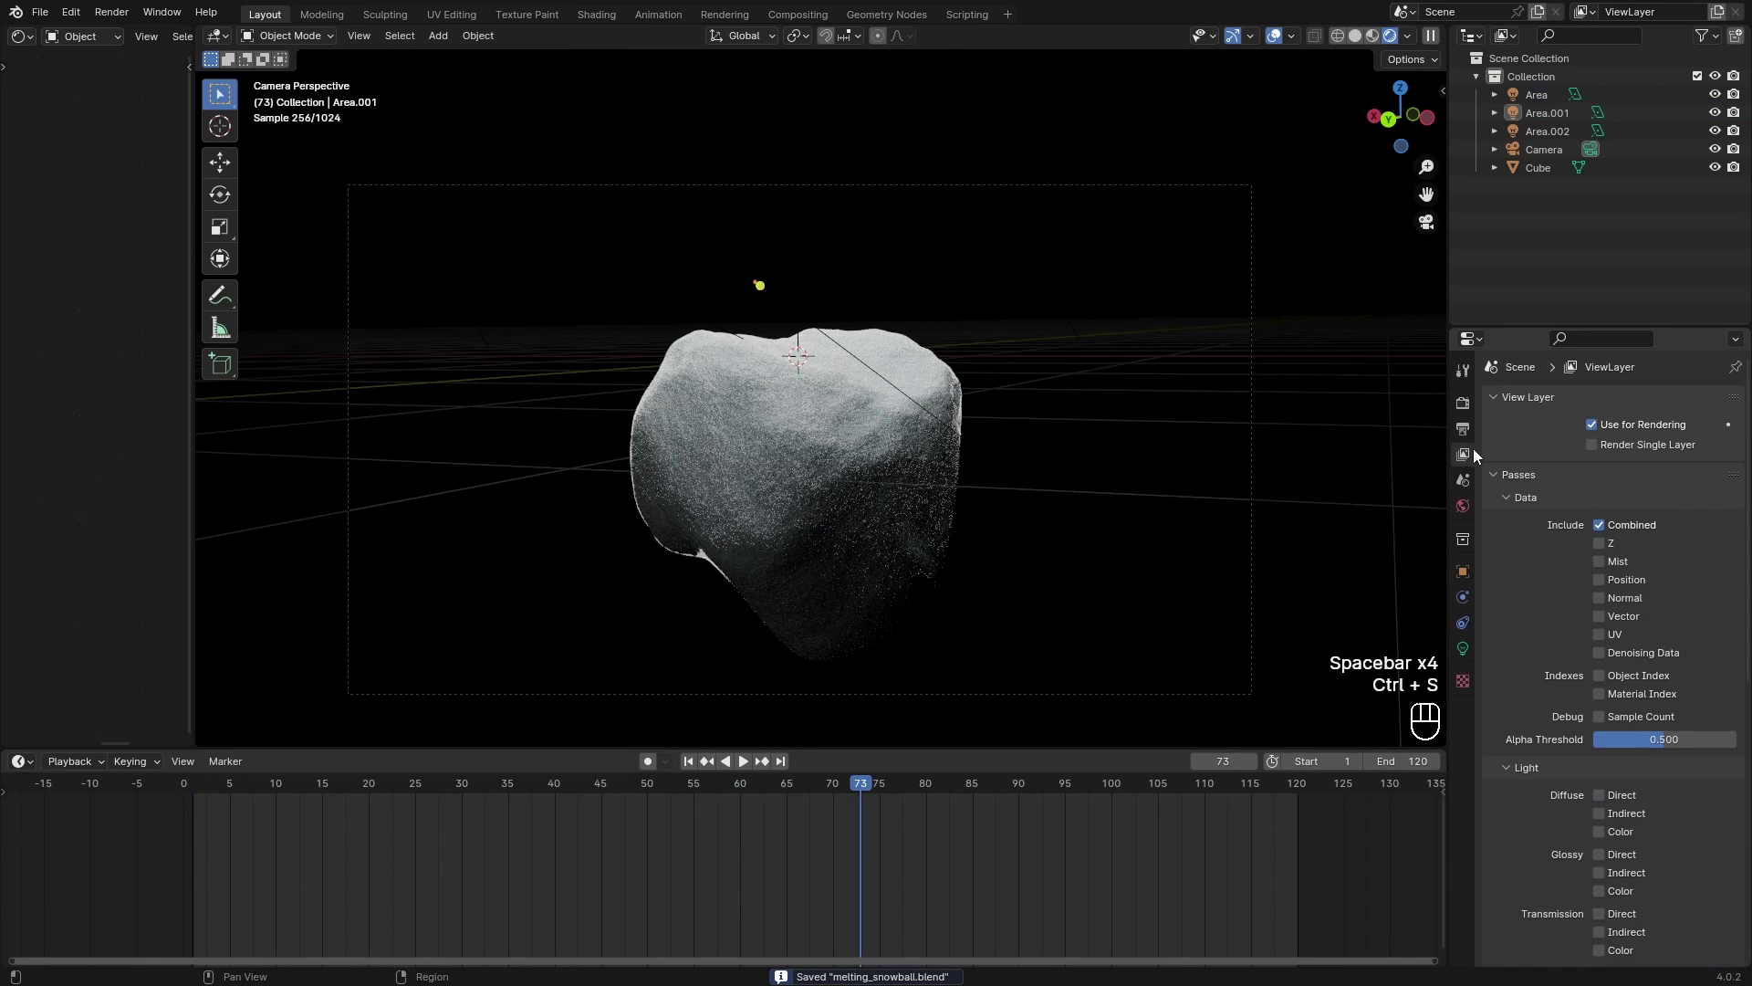
# Step: Assign an Environment Texture to the world background color and start choosing its image file
pyautogui.click(1465, 504)
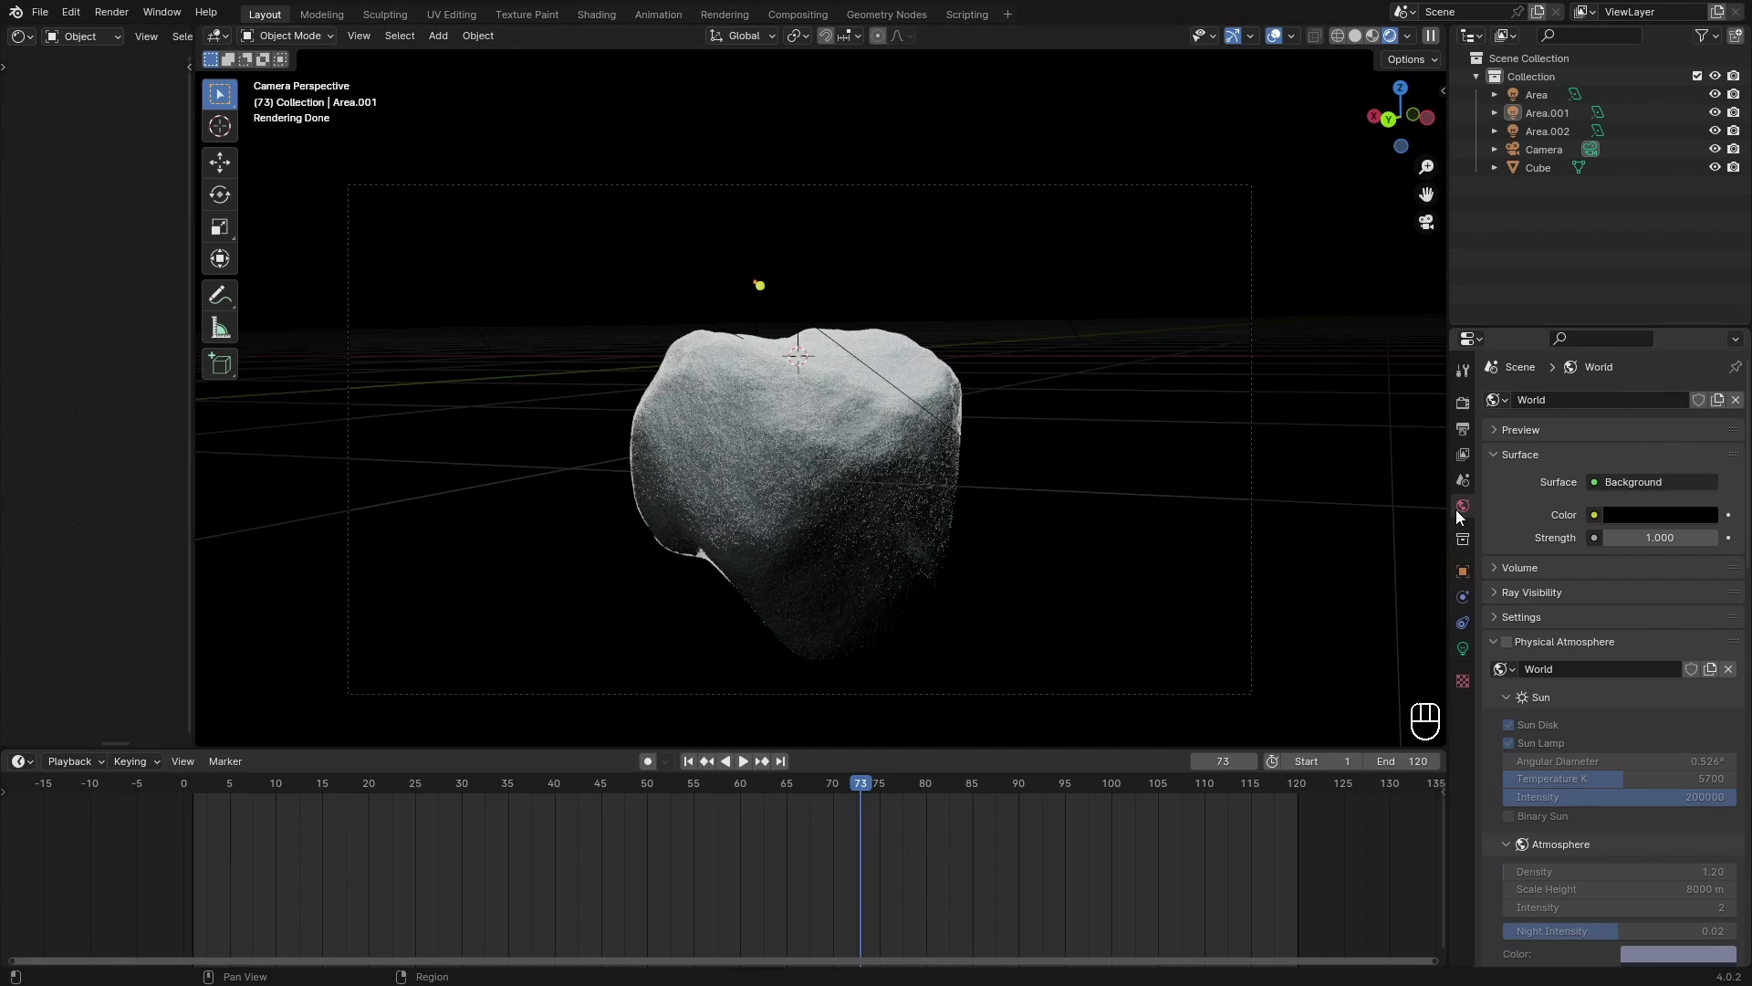
pyautogui.click(1595, 516)
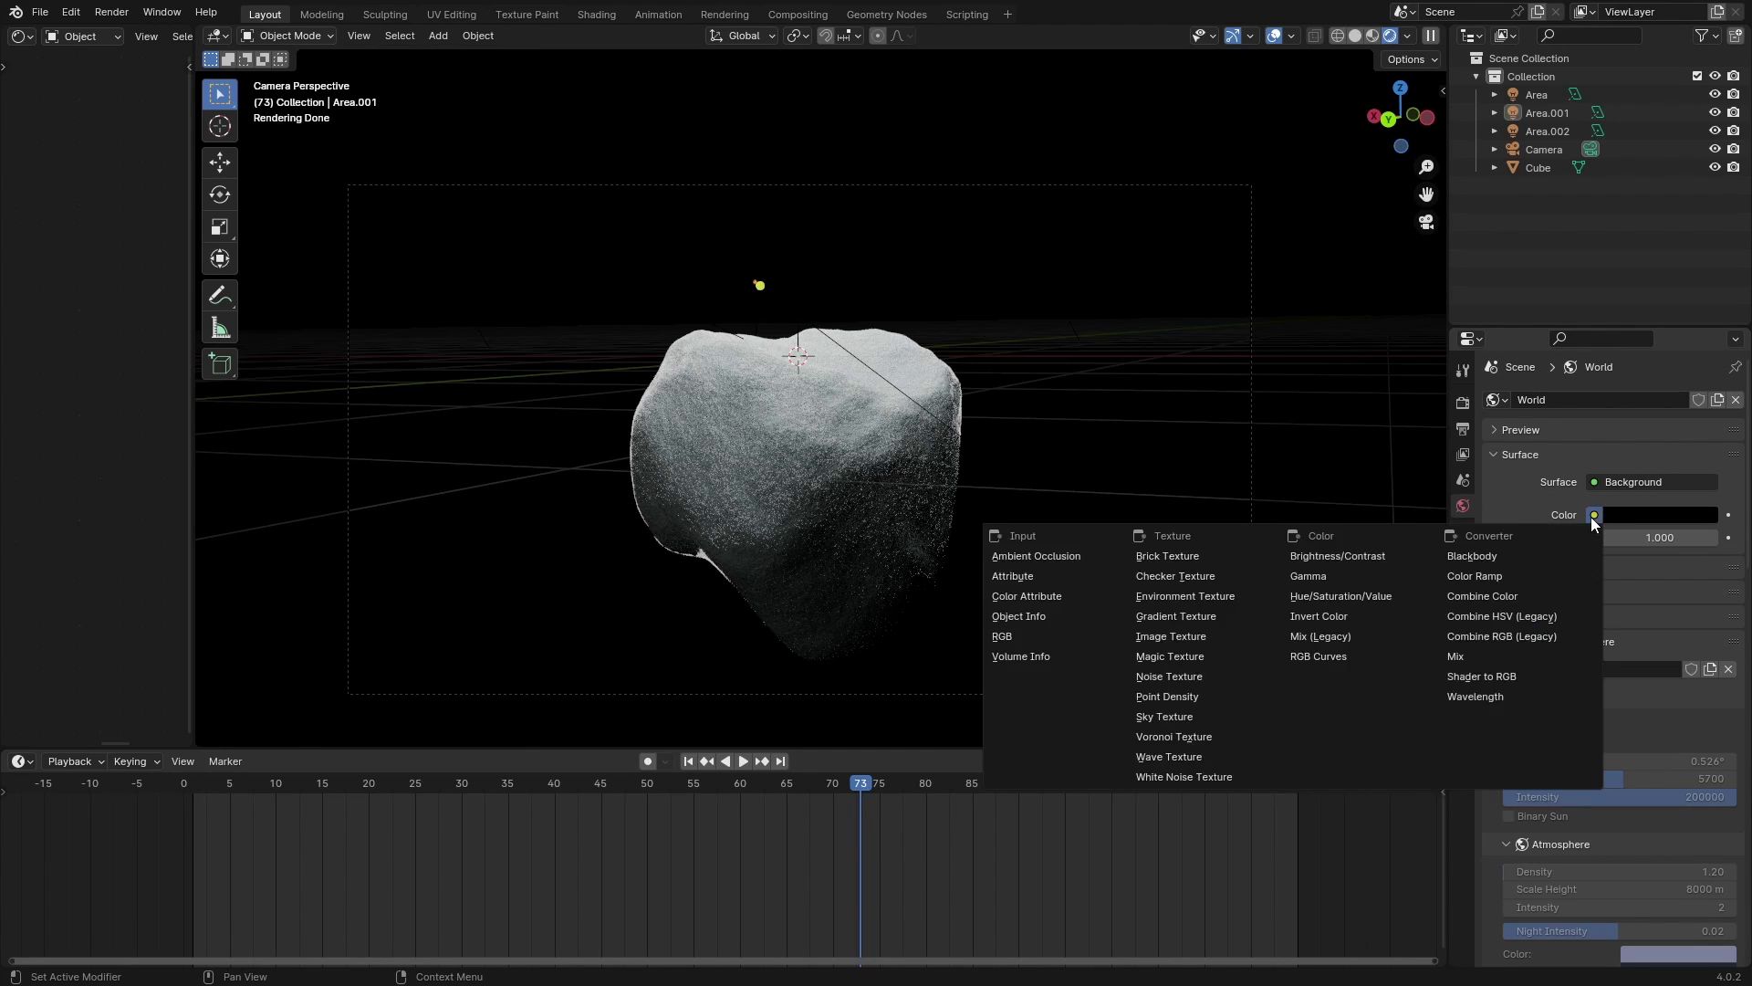
pyautogui.click(1159, 595)
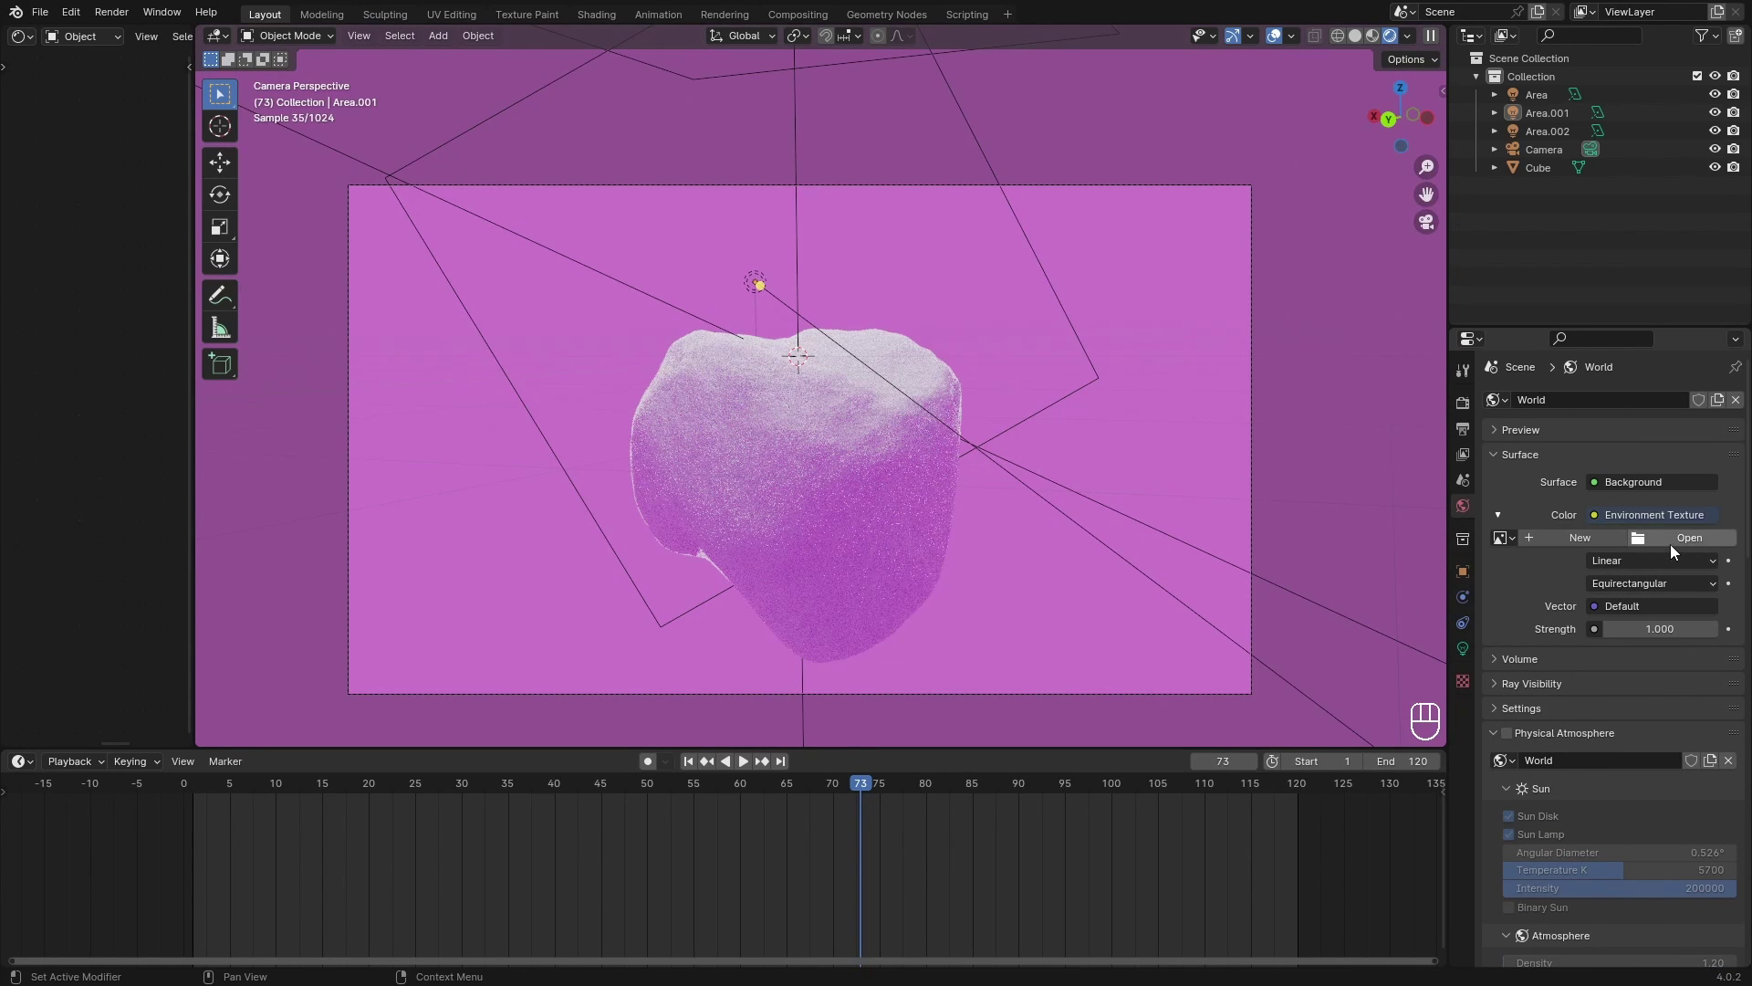
pyautogui.click(1671, 540)
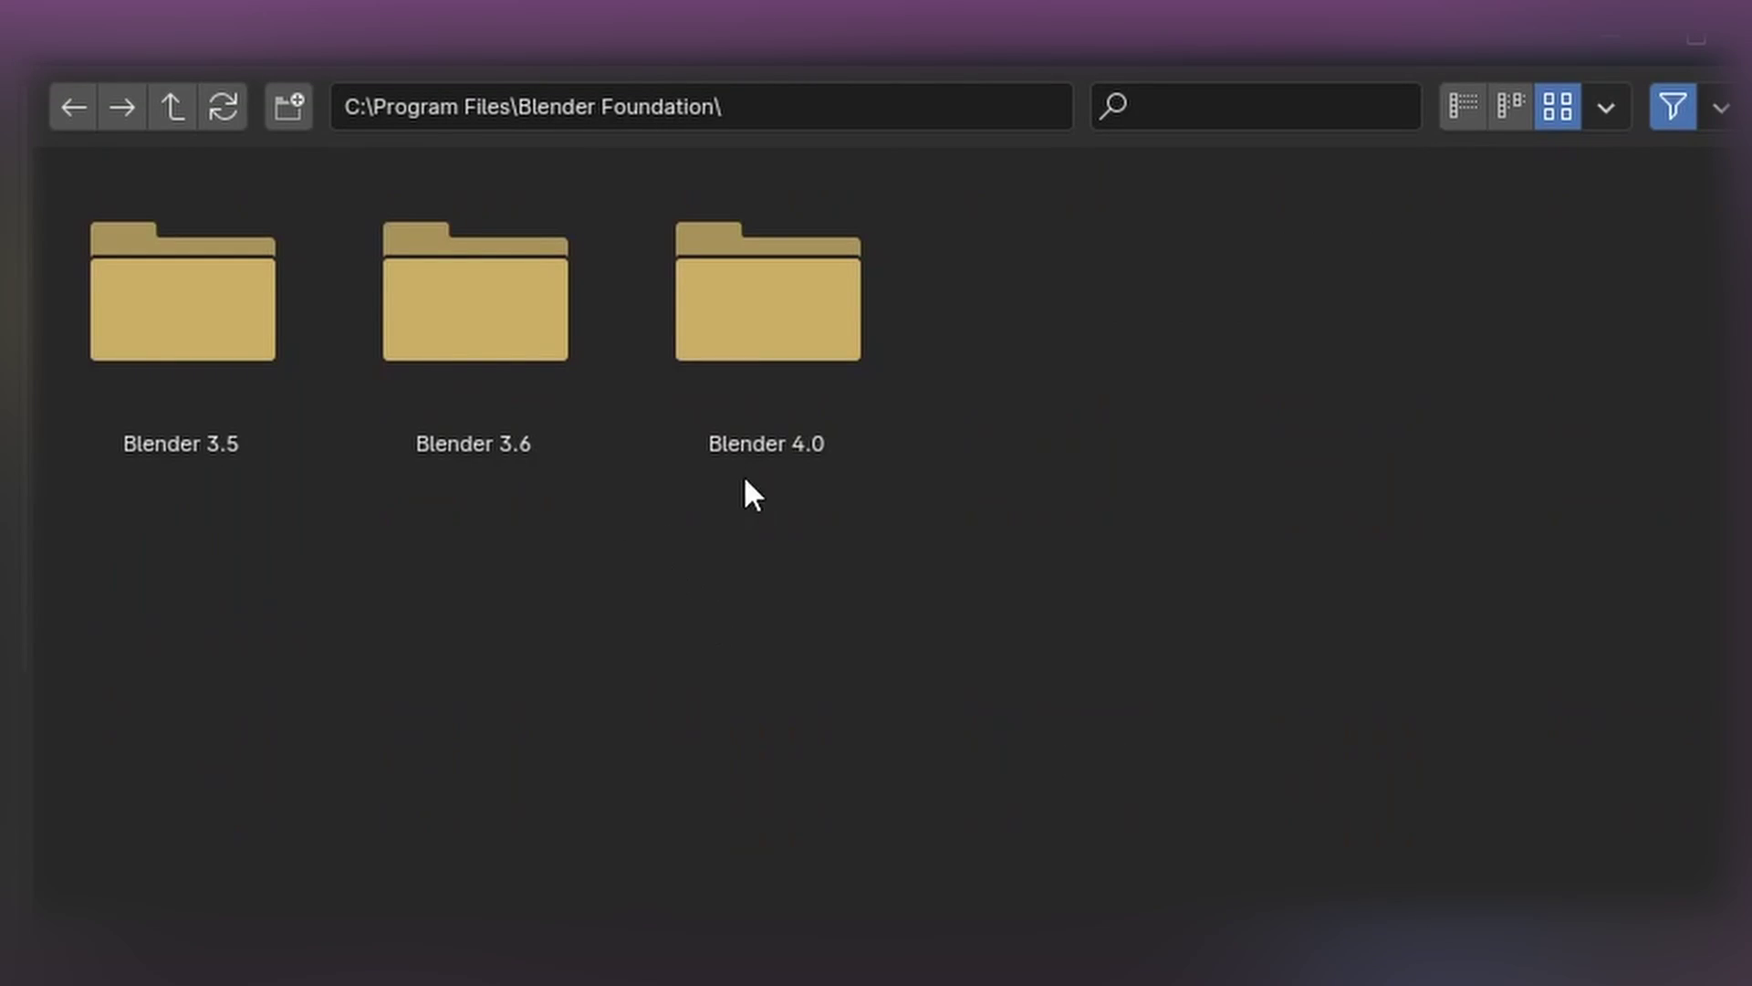
# Step: Load forest.exr from Blender 4.0\4.0\datafiles\studiolights\world as the environment image
pyautogui.doubleClick(749, 285)
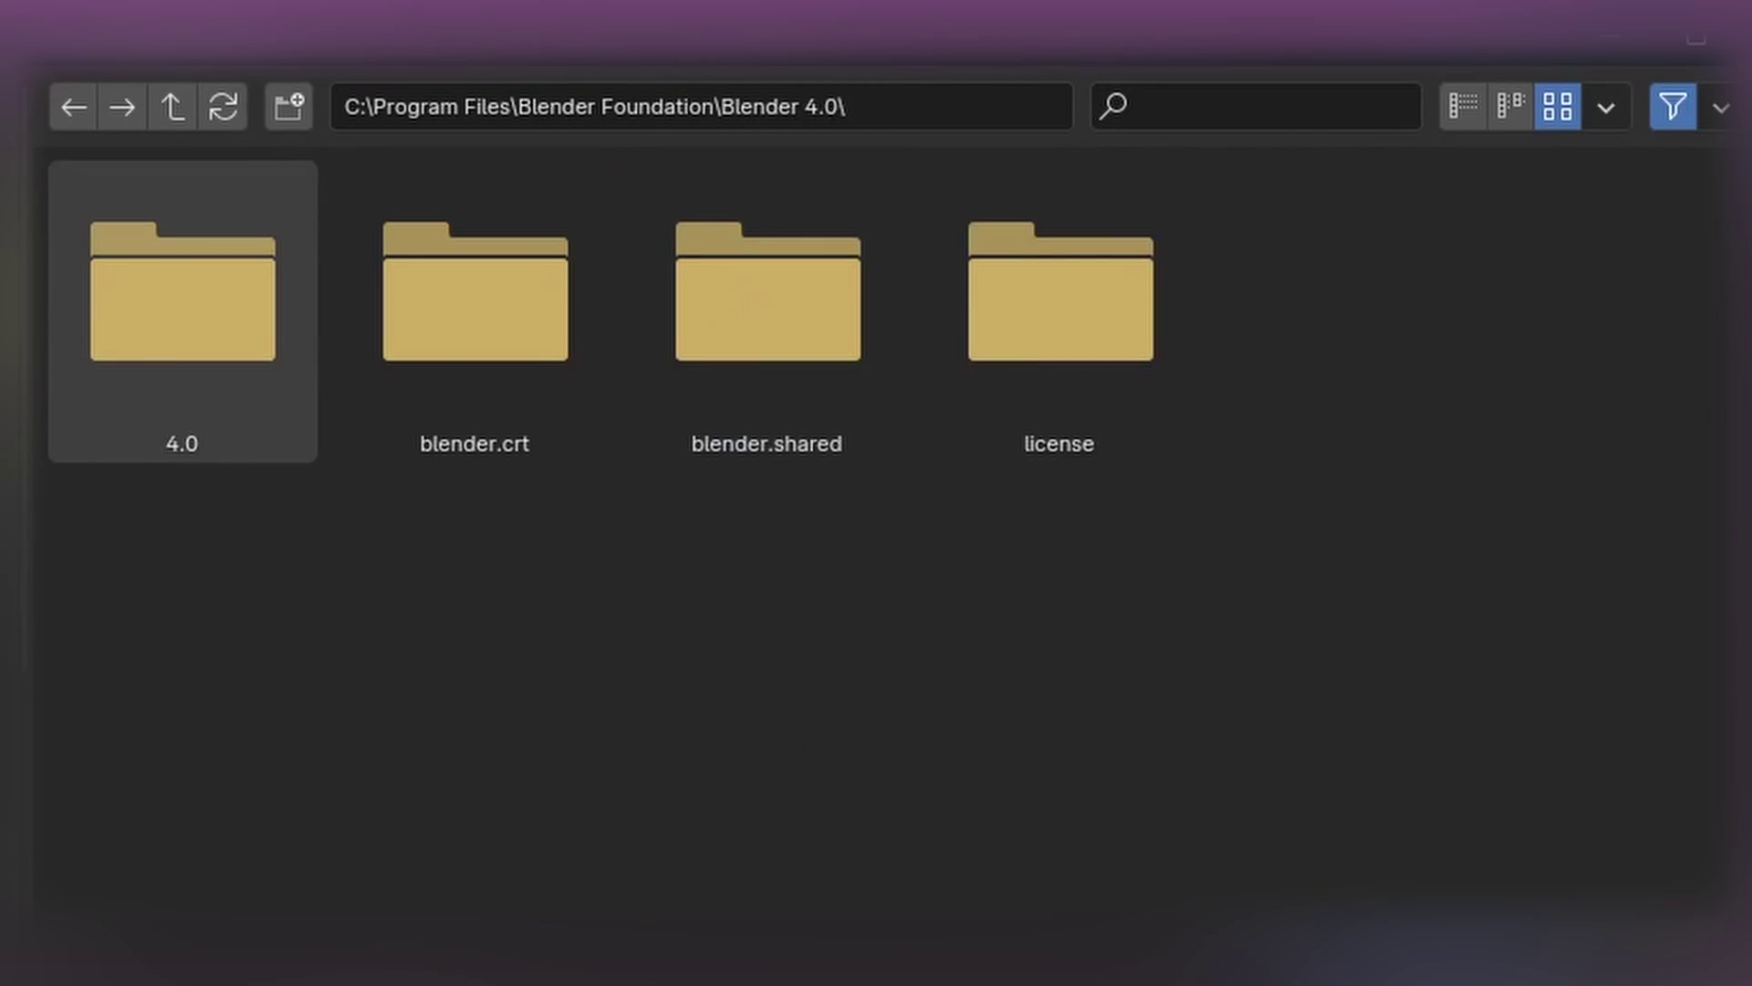
pyautogui.doubleClick(161, 376)
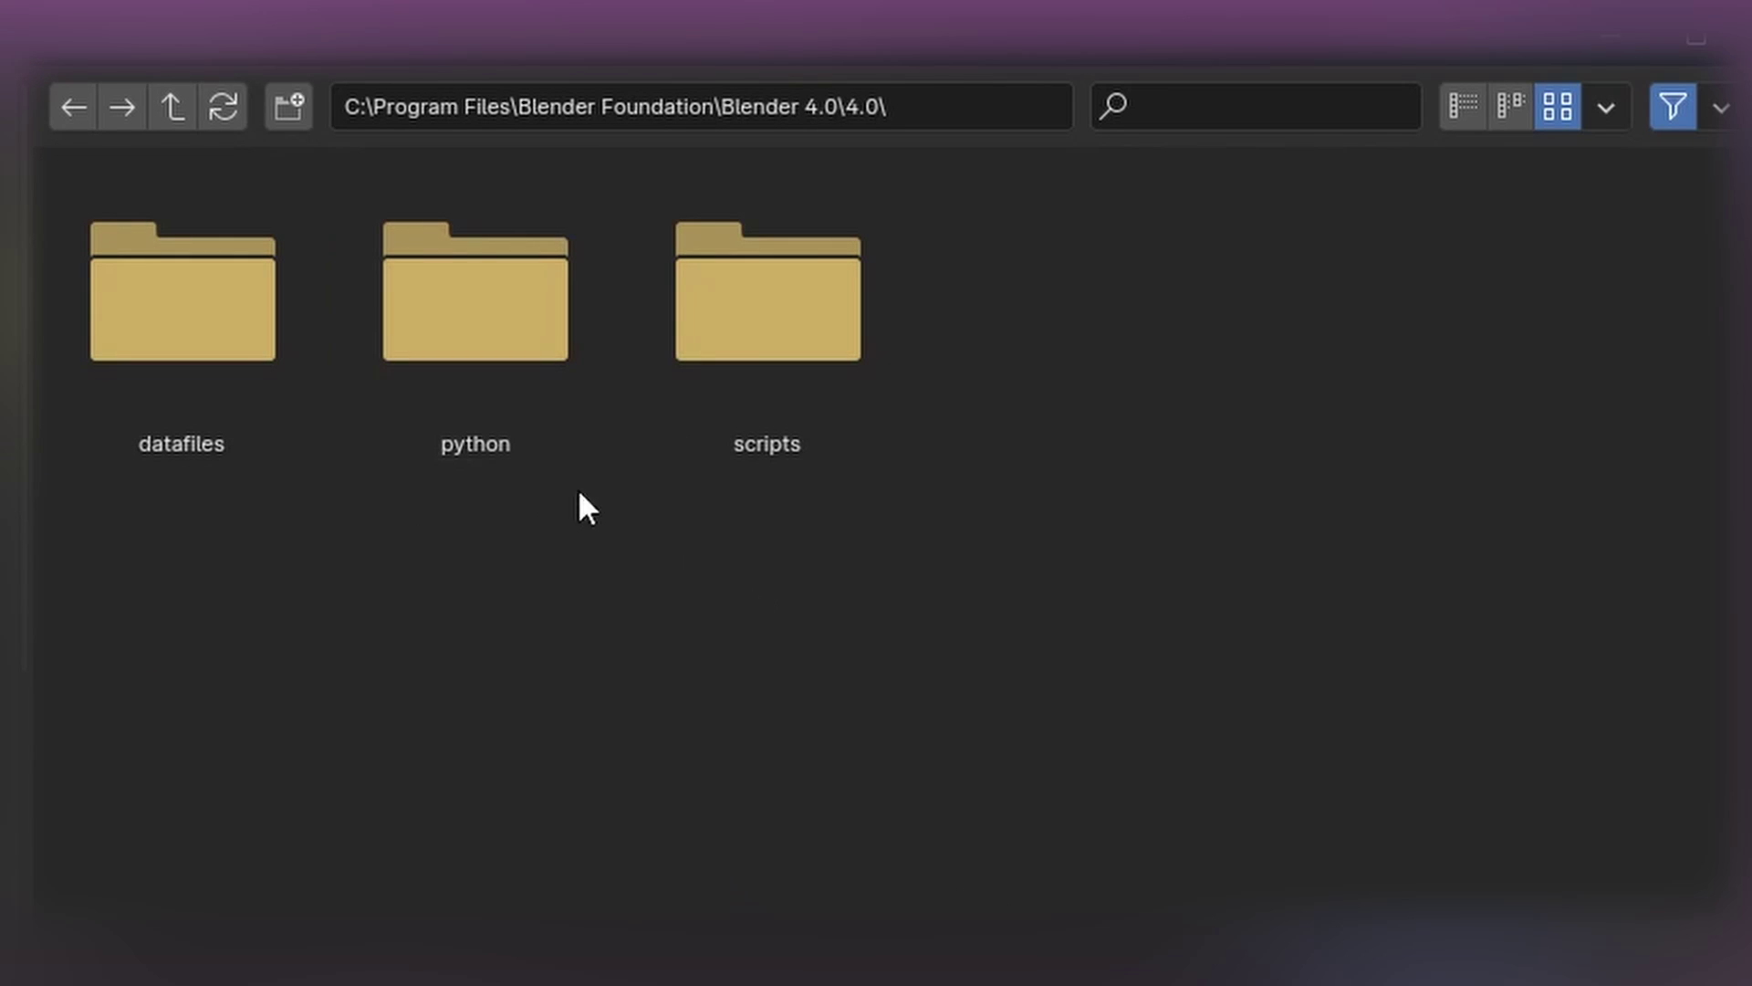
pyautogui.doubleClick(202, 338)
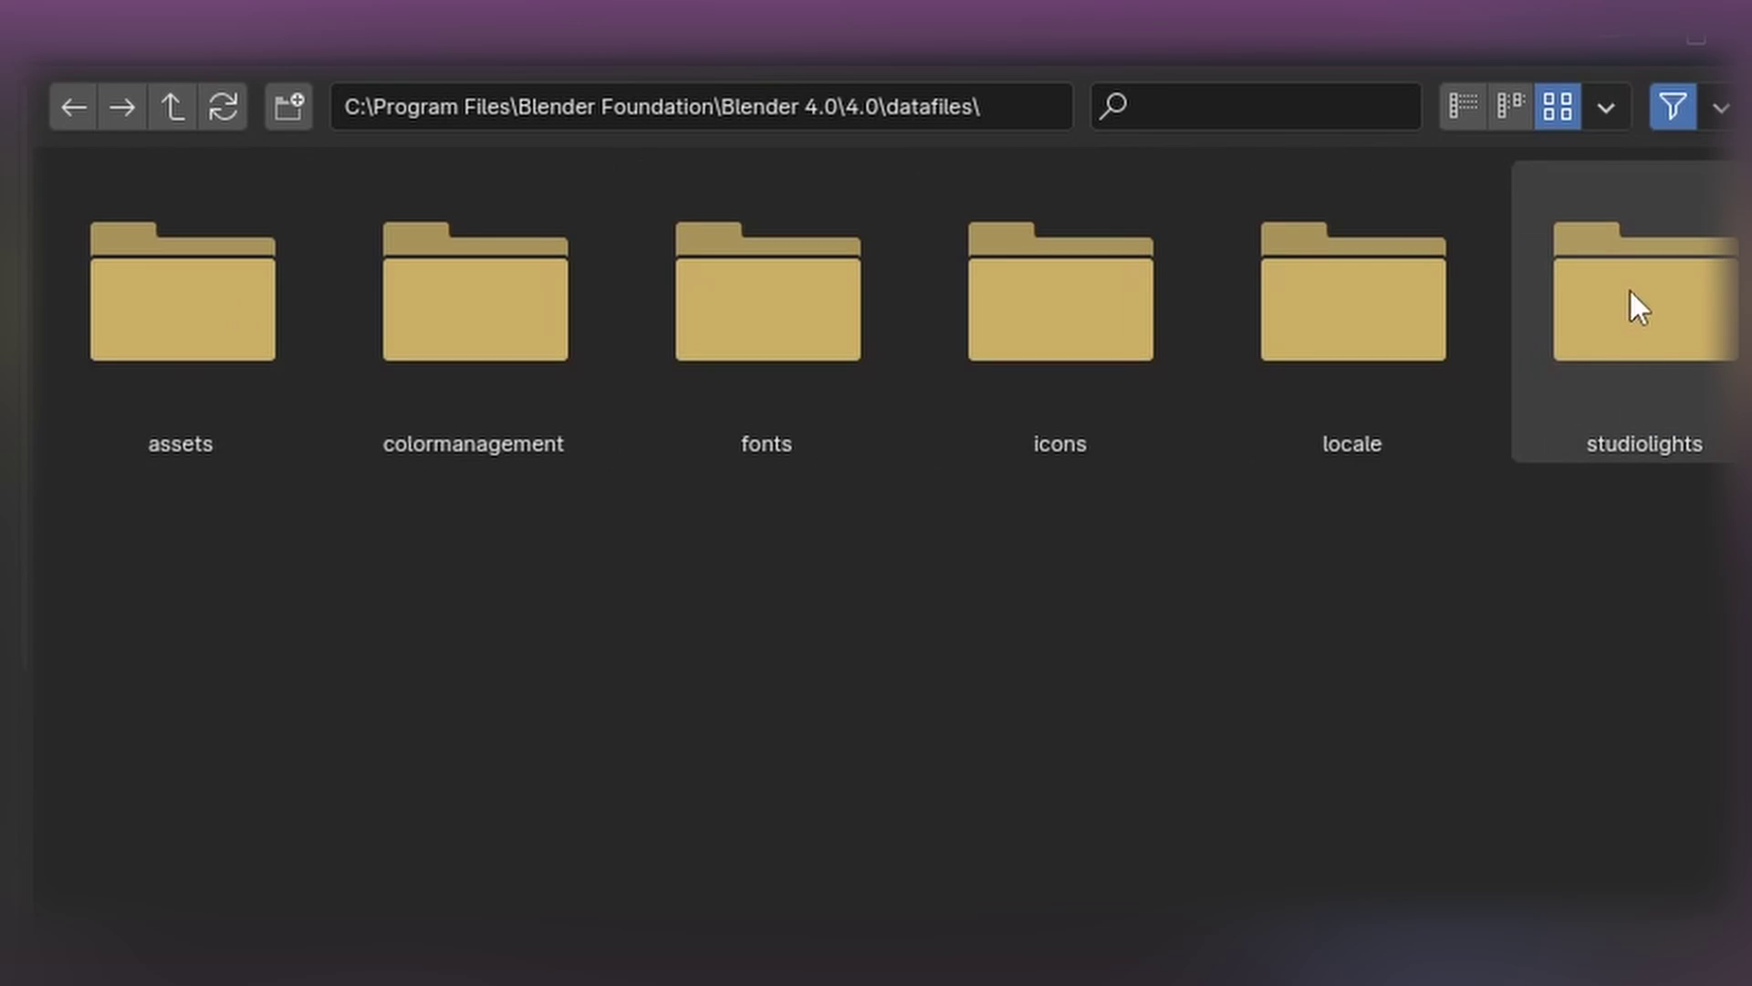
pyautogui.doubleClick(1635, 331)
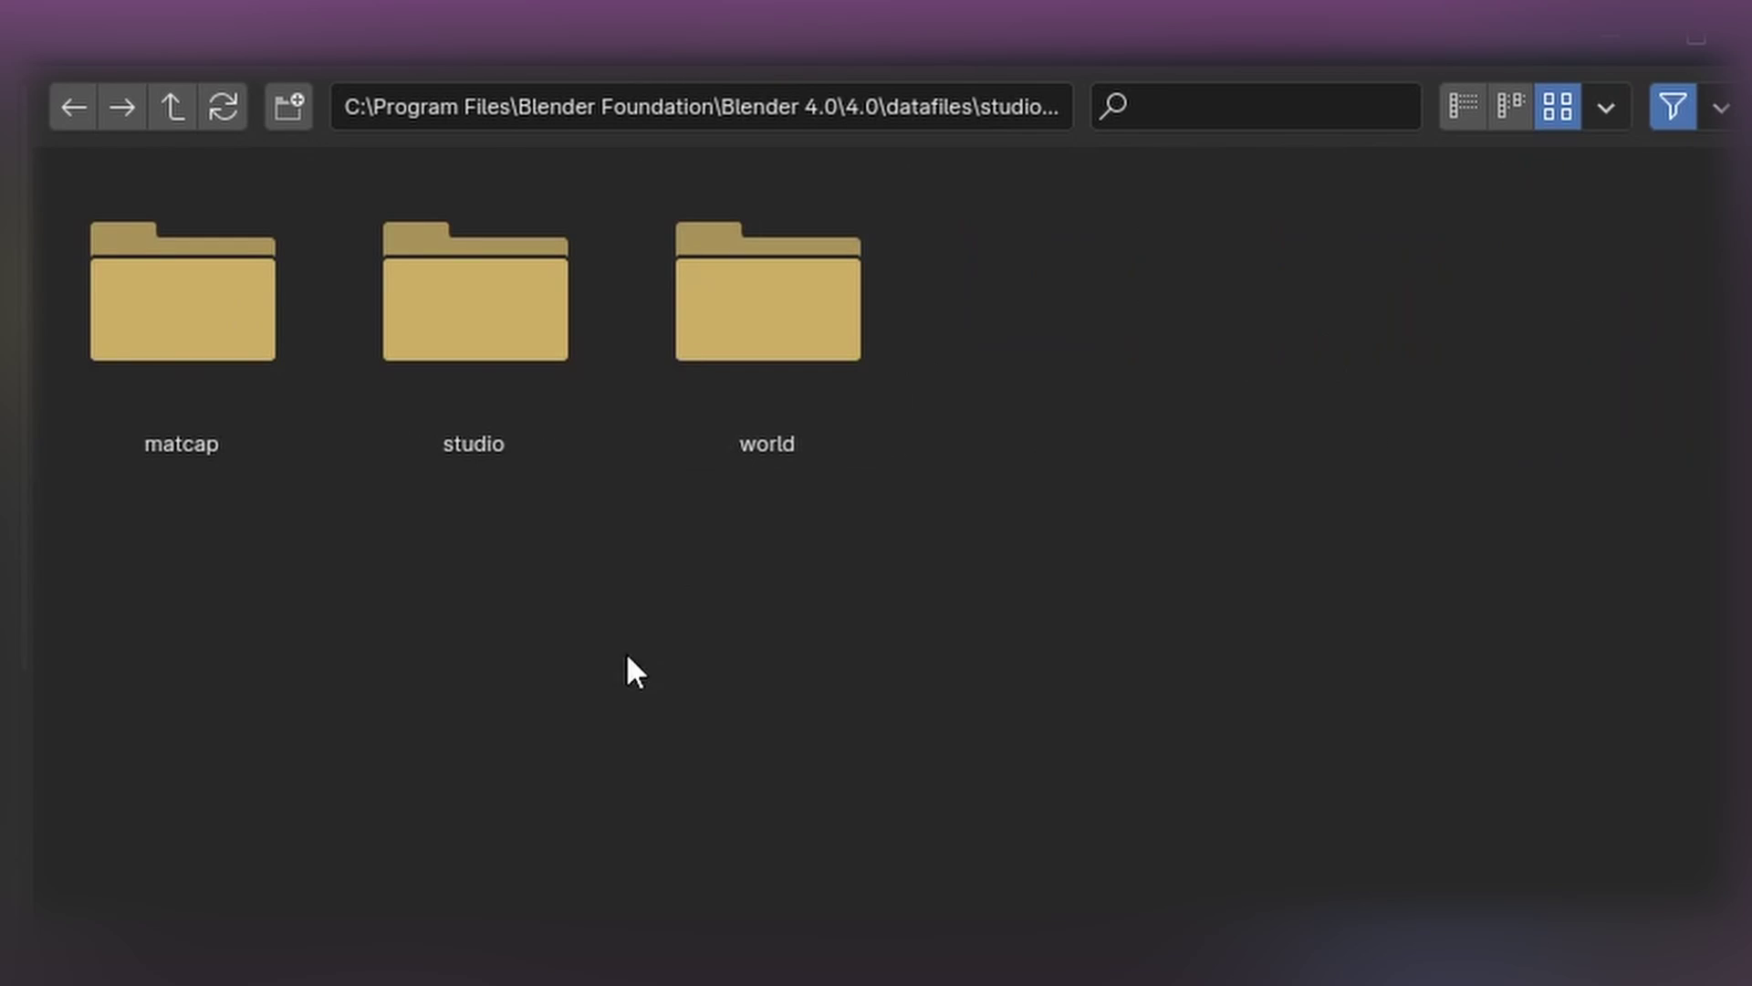
pyautogui.doubleClick(819, 392)
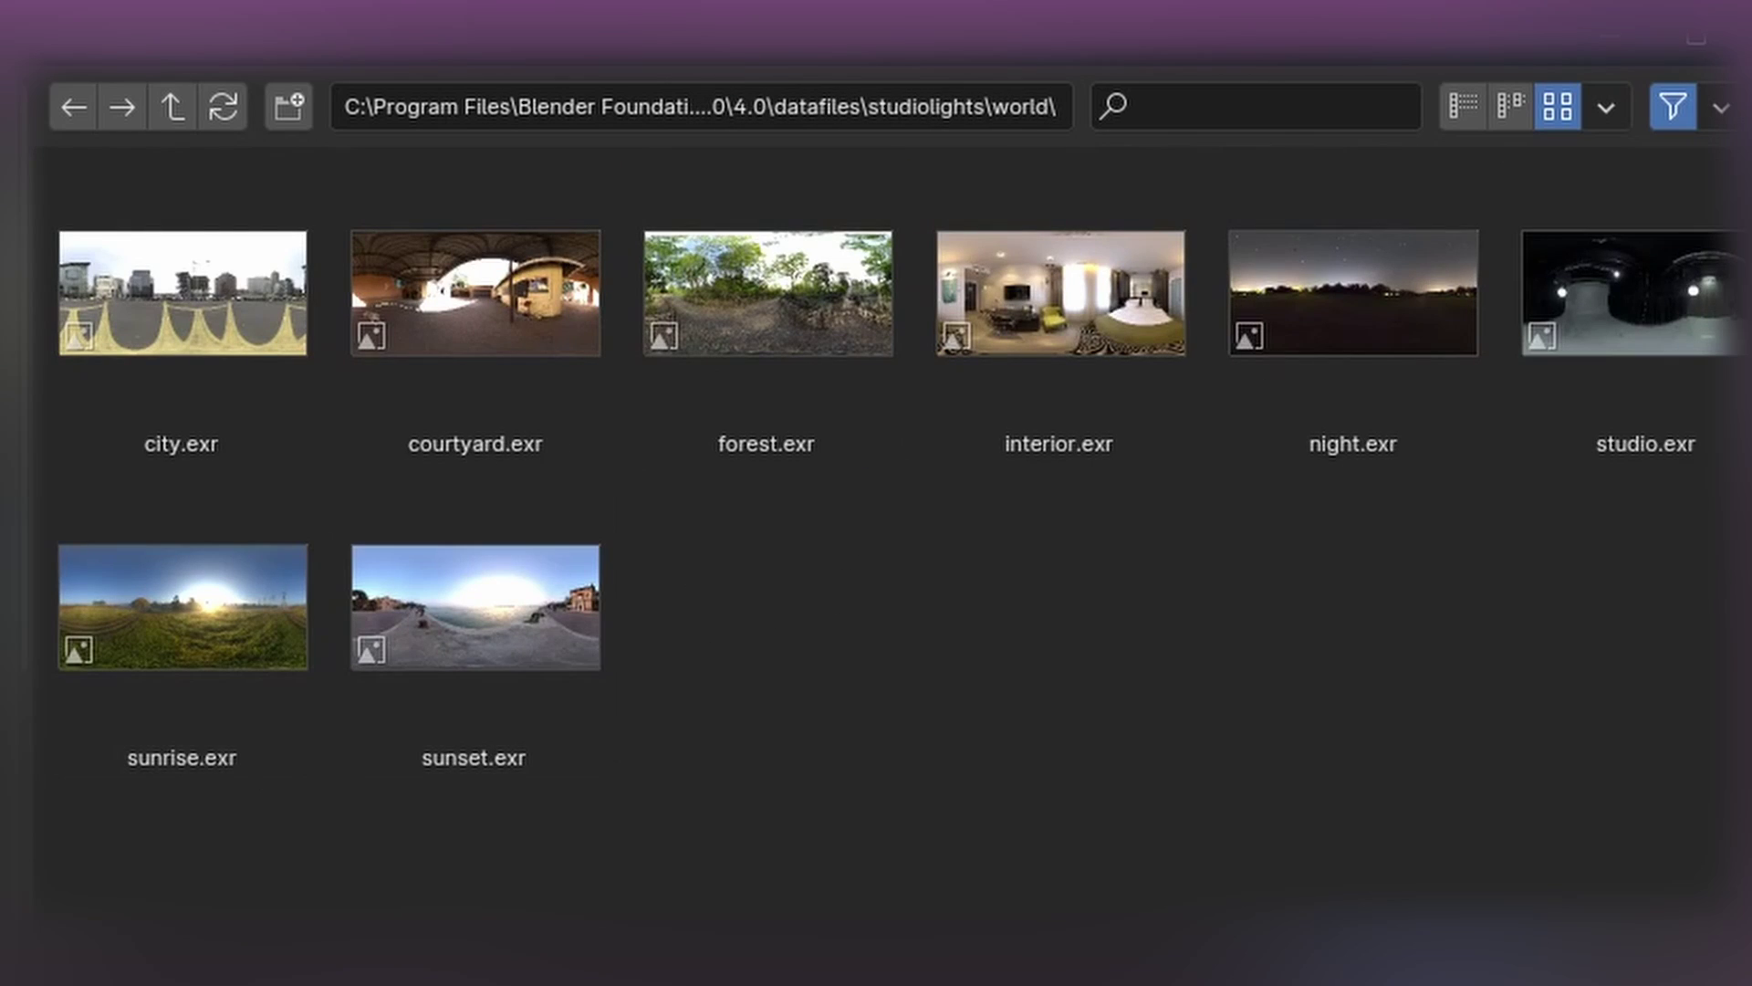
pyautogui.moveTo(1716, 713); pyautogui.dragTo(141, 167)
pyautogui.click(1438, 714)
pyautogui.doubleClick(732, 300)
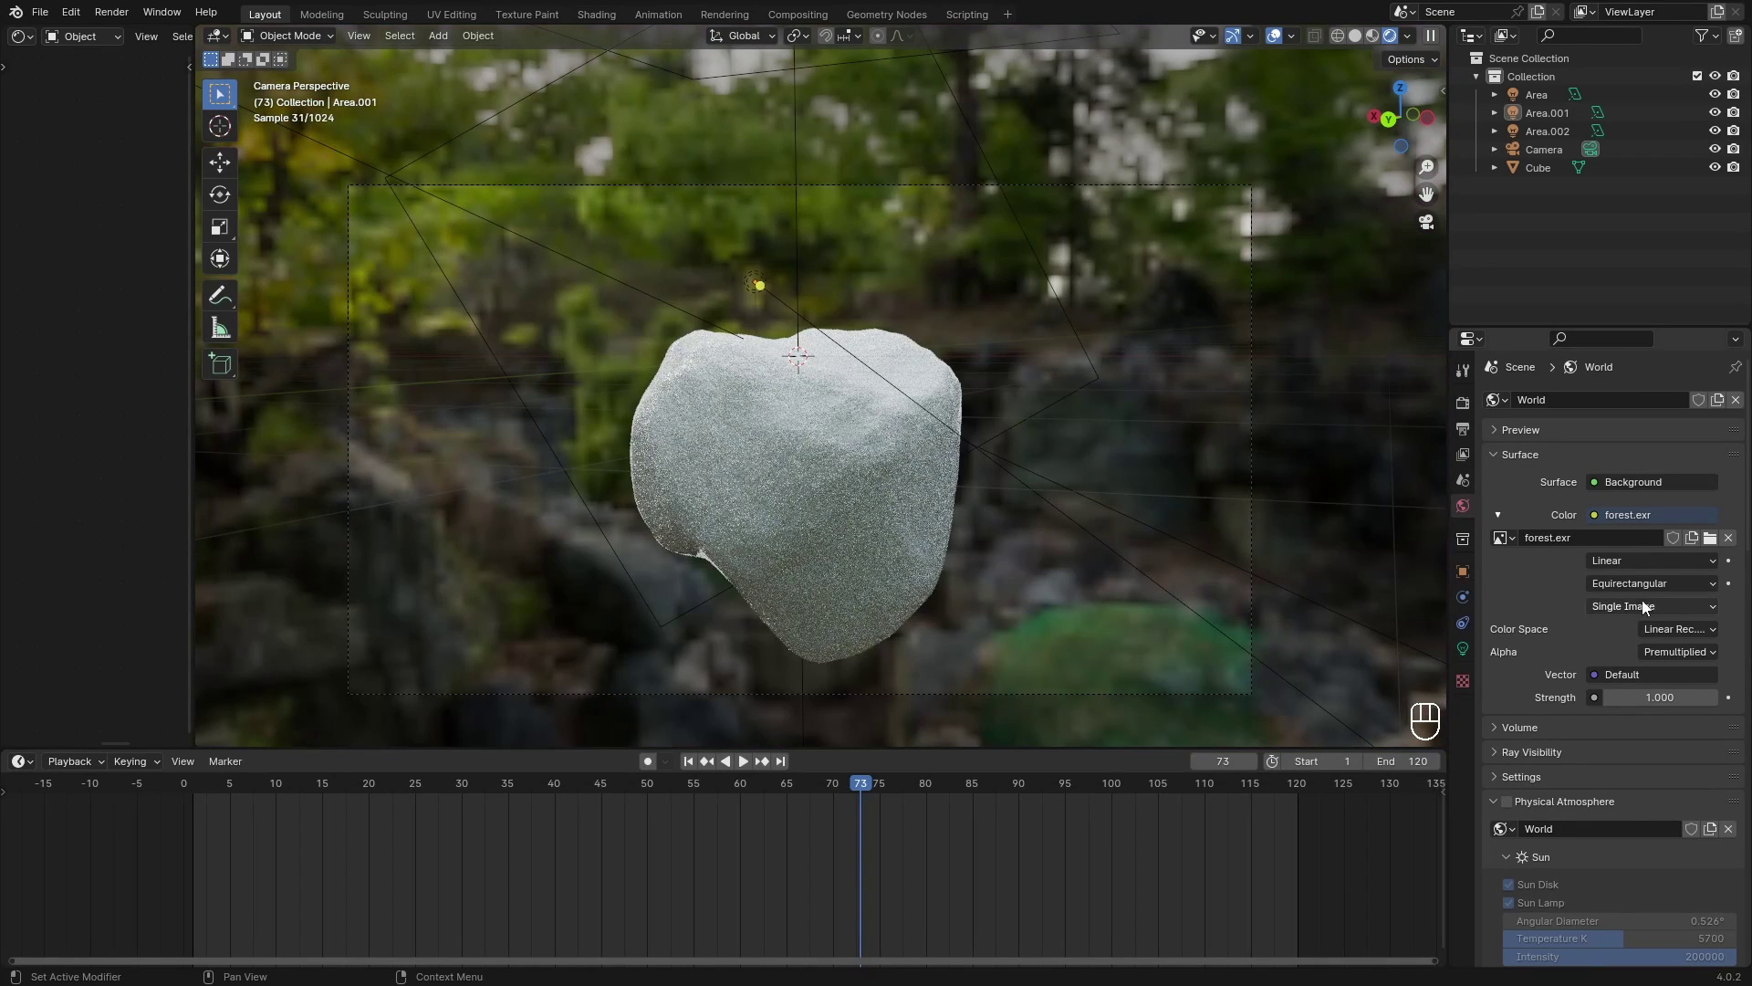
# Step: Set the world background strength to 0.05
pyautogui.click(1641, 699)
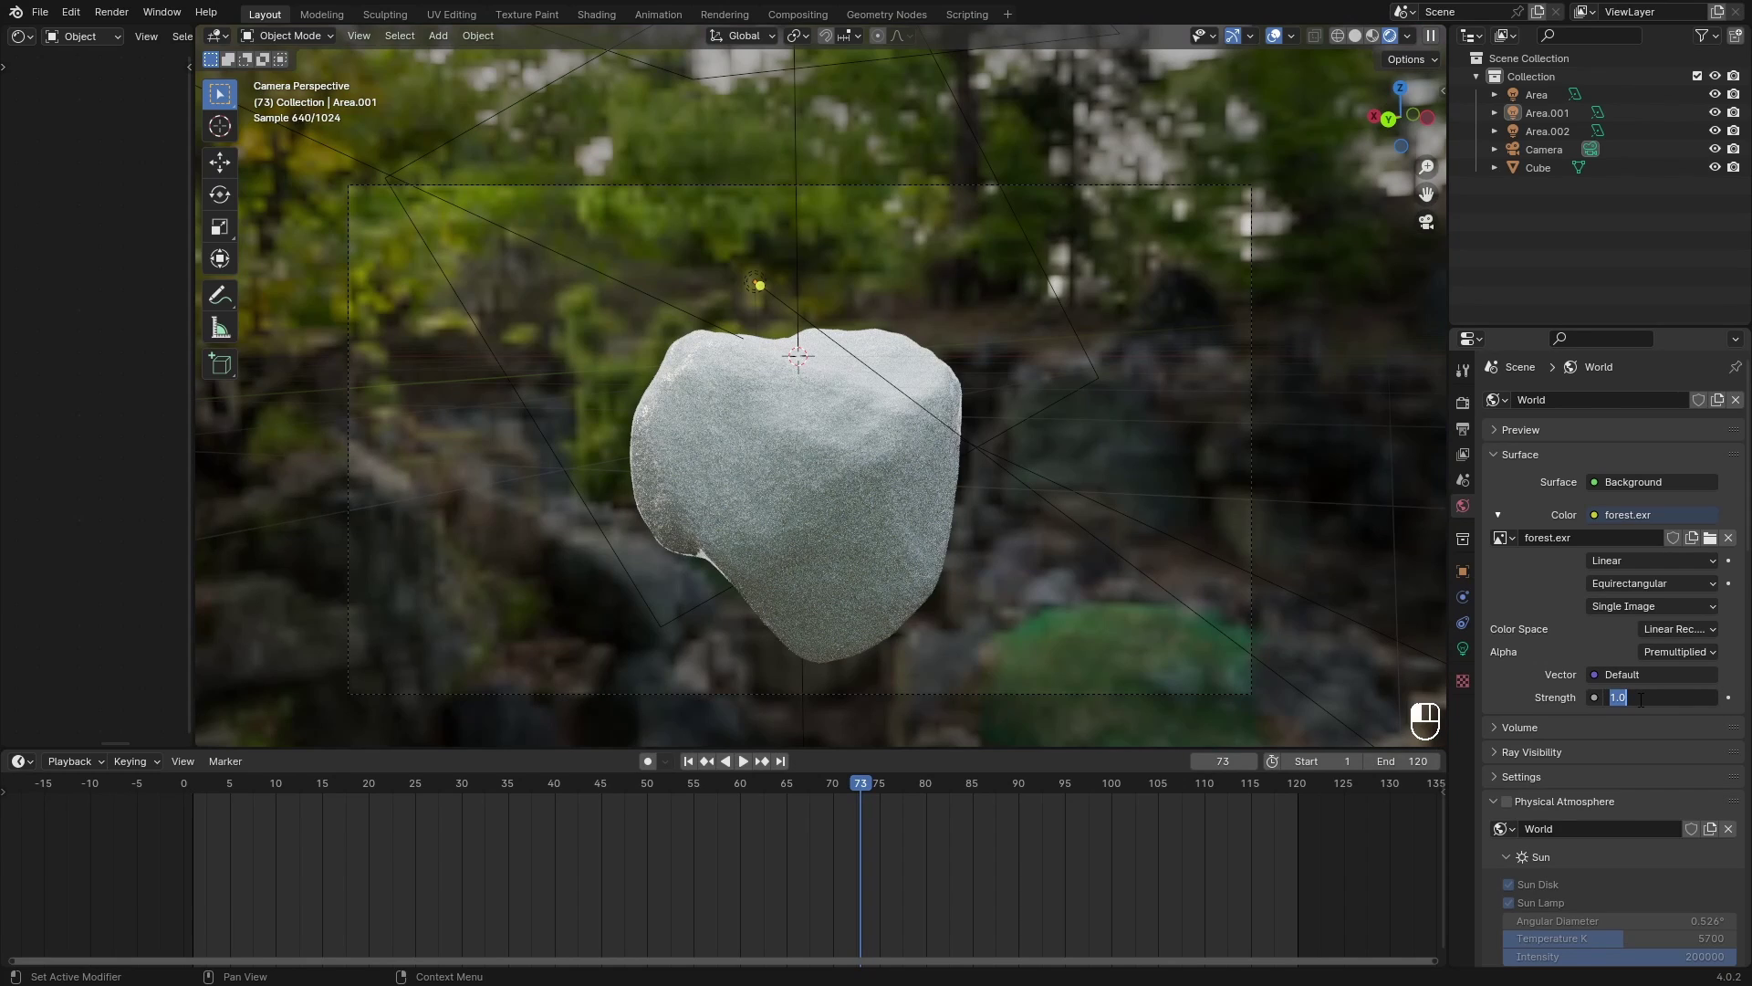
pyautogui.write('.05')
pyautogui.press('Return')
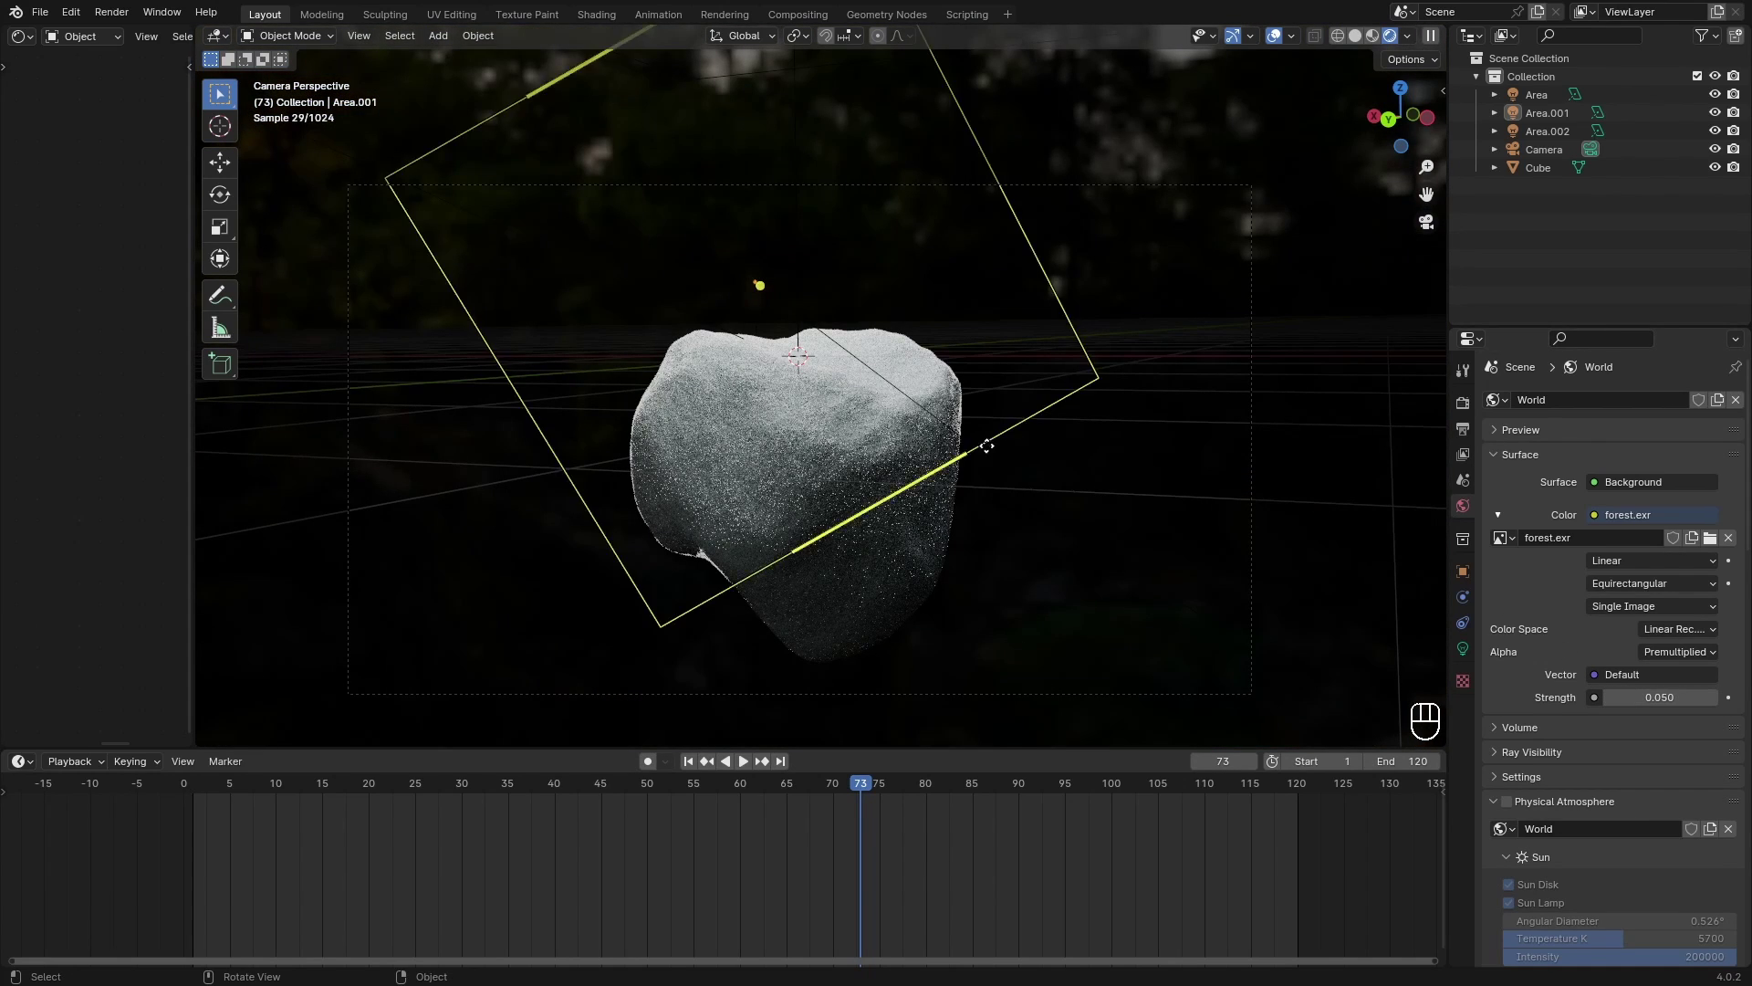
# Step: Hide the viewport overlays and set the forest background's strength to 0.1
pyautogui.click(1274, 36)
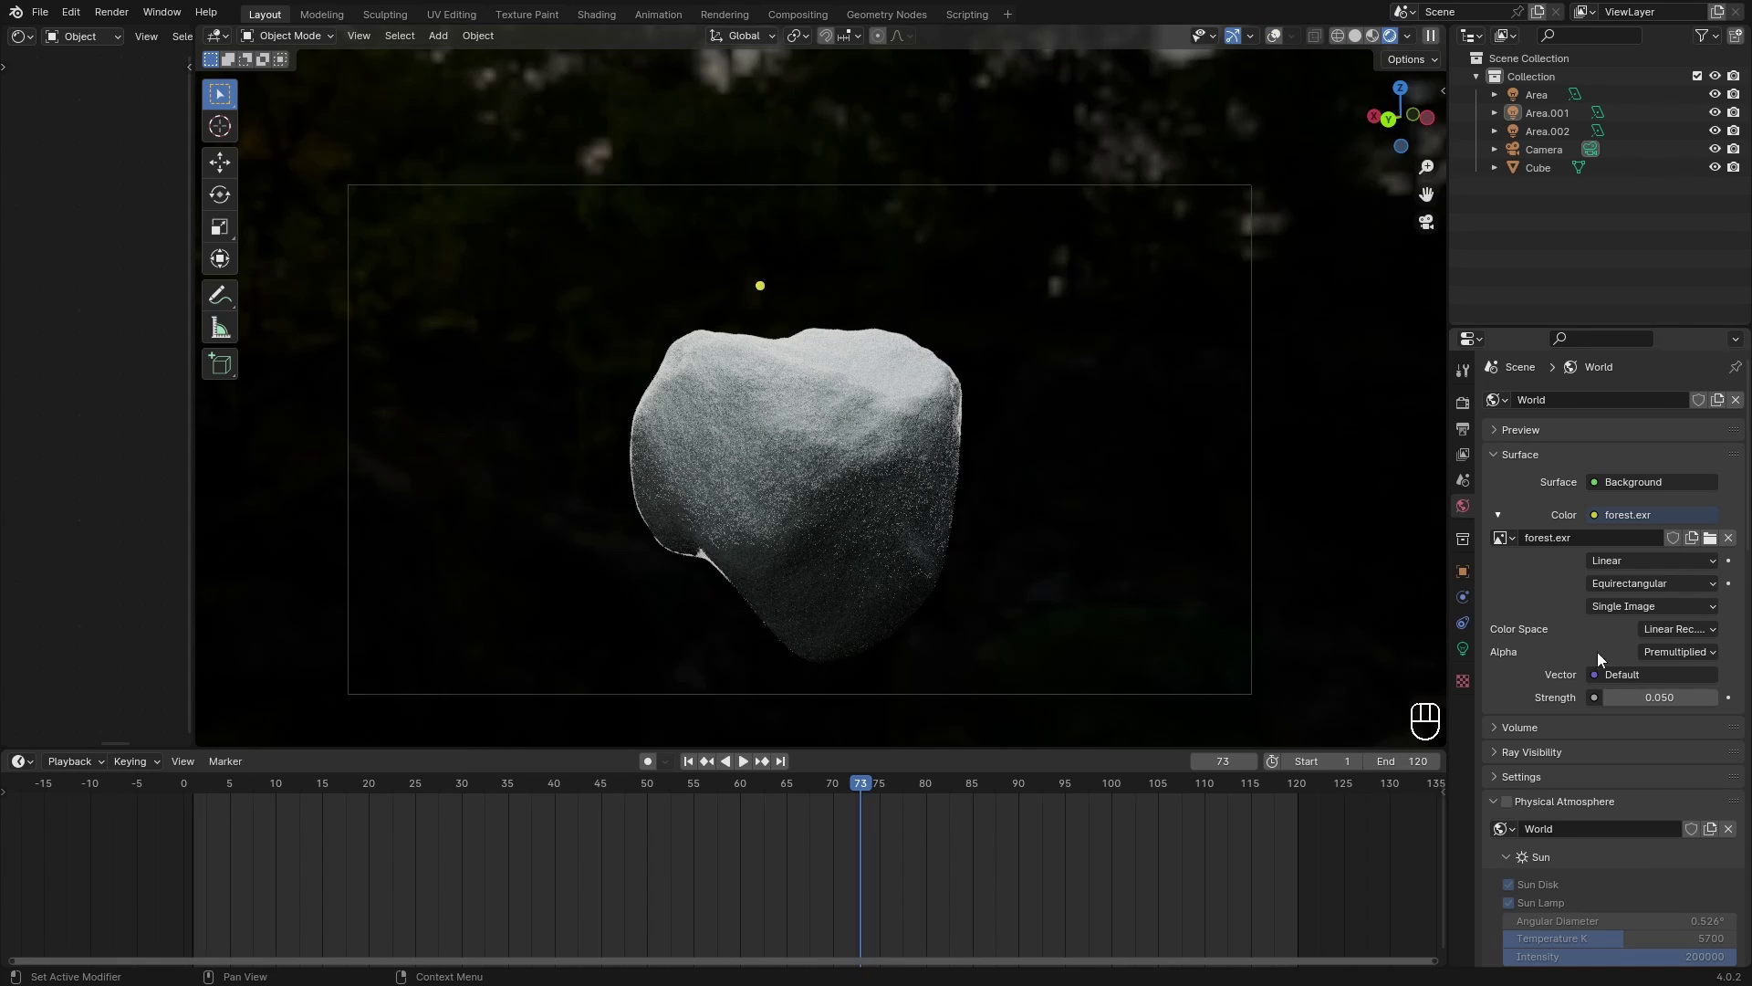
pyautogui.click(1657, 697)
pyautogui.write('.1')
pyautogui.press('Return')
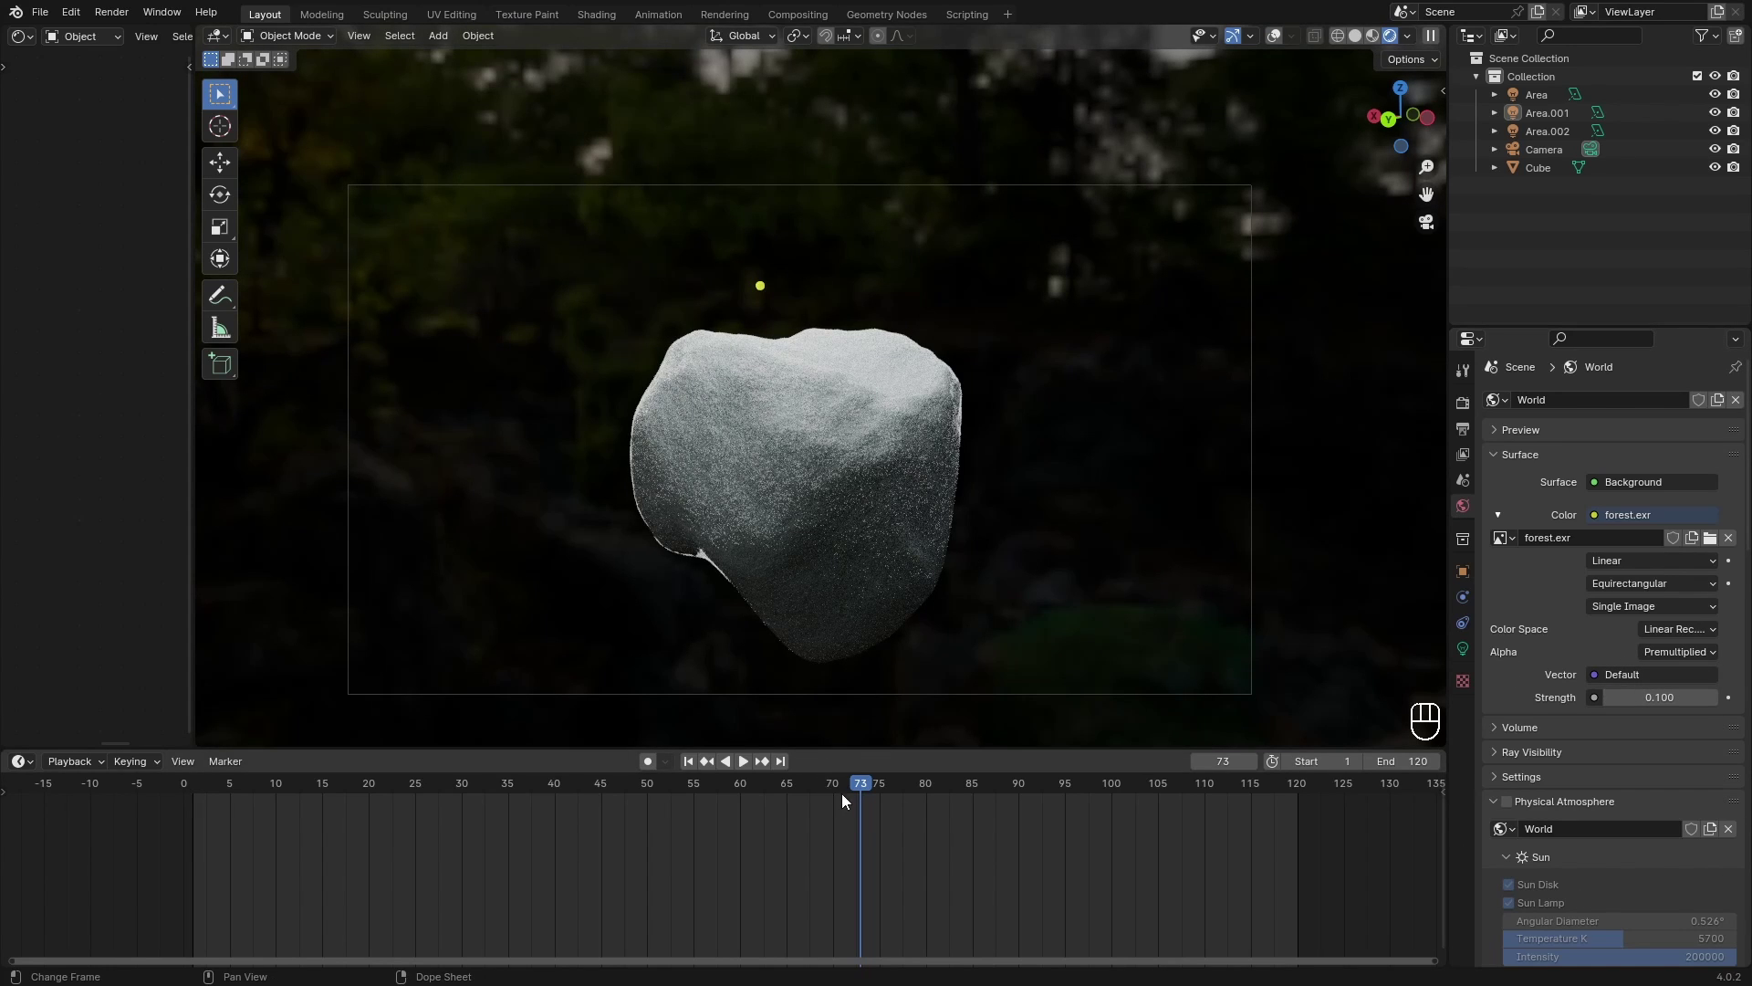
# Step: Scrub the animation back to frame 29, preview the melting in playback and save the file
pyautogui.moveTo(841, 792); pyautogui.dragTo(483, 760)
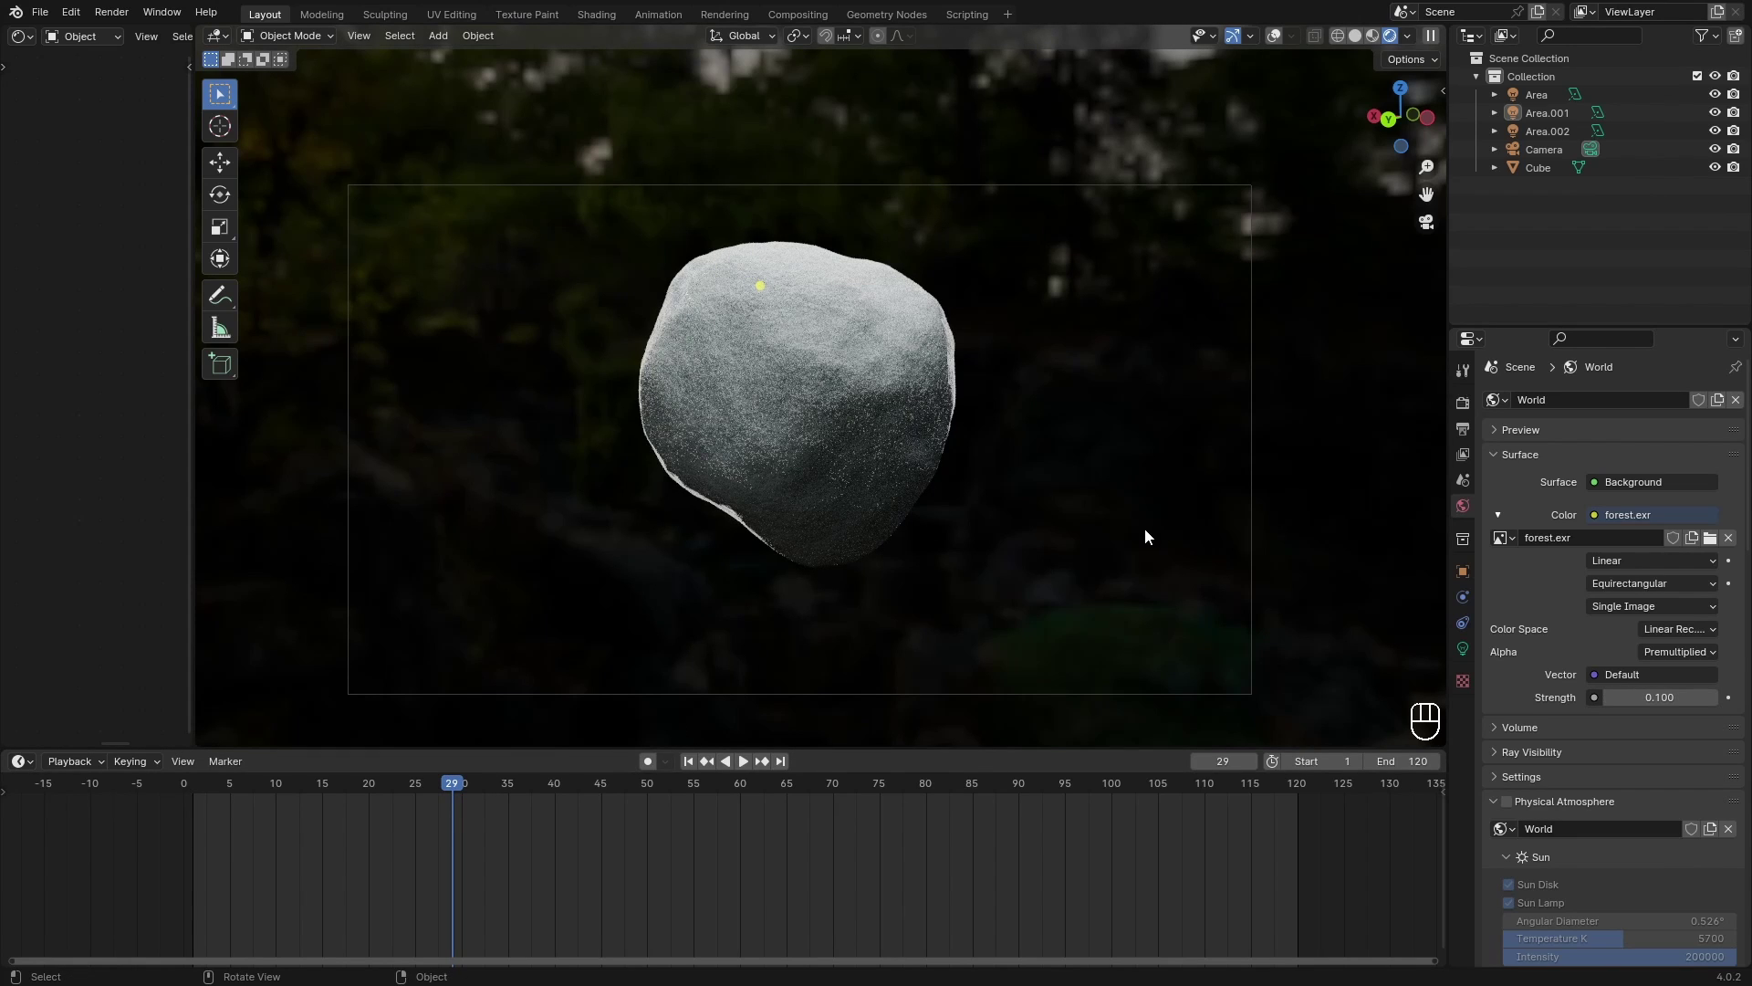
pyautogui.press('space')
pyautogui.press('space')
pyautogui.hotkey('ctrl', 's')
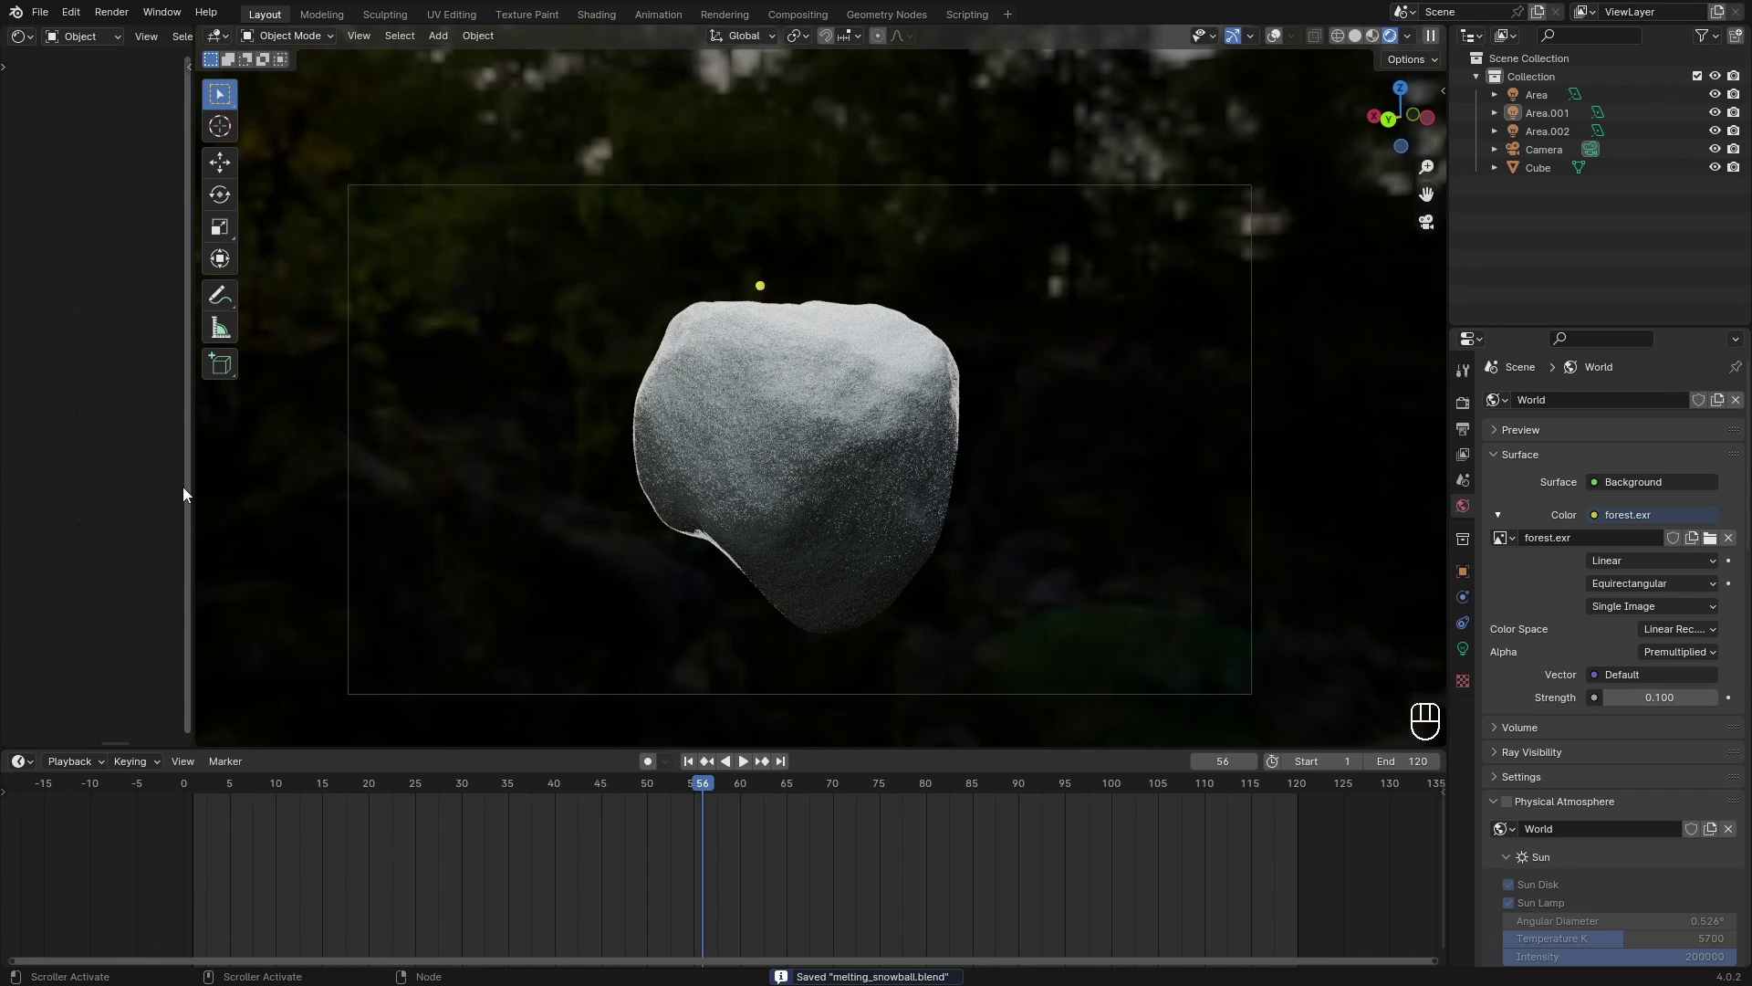
# Step: Widen the shader editor and switch its shader type from Object to World
pyautogui.moveTo(184, 495); pyautogui.dragTo(743, 505)
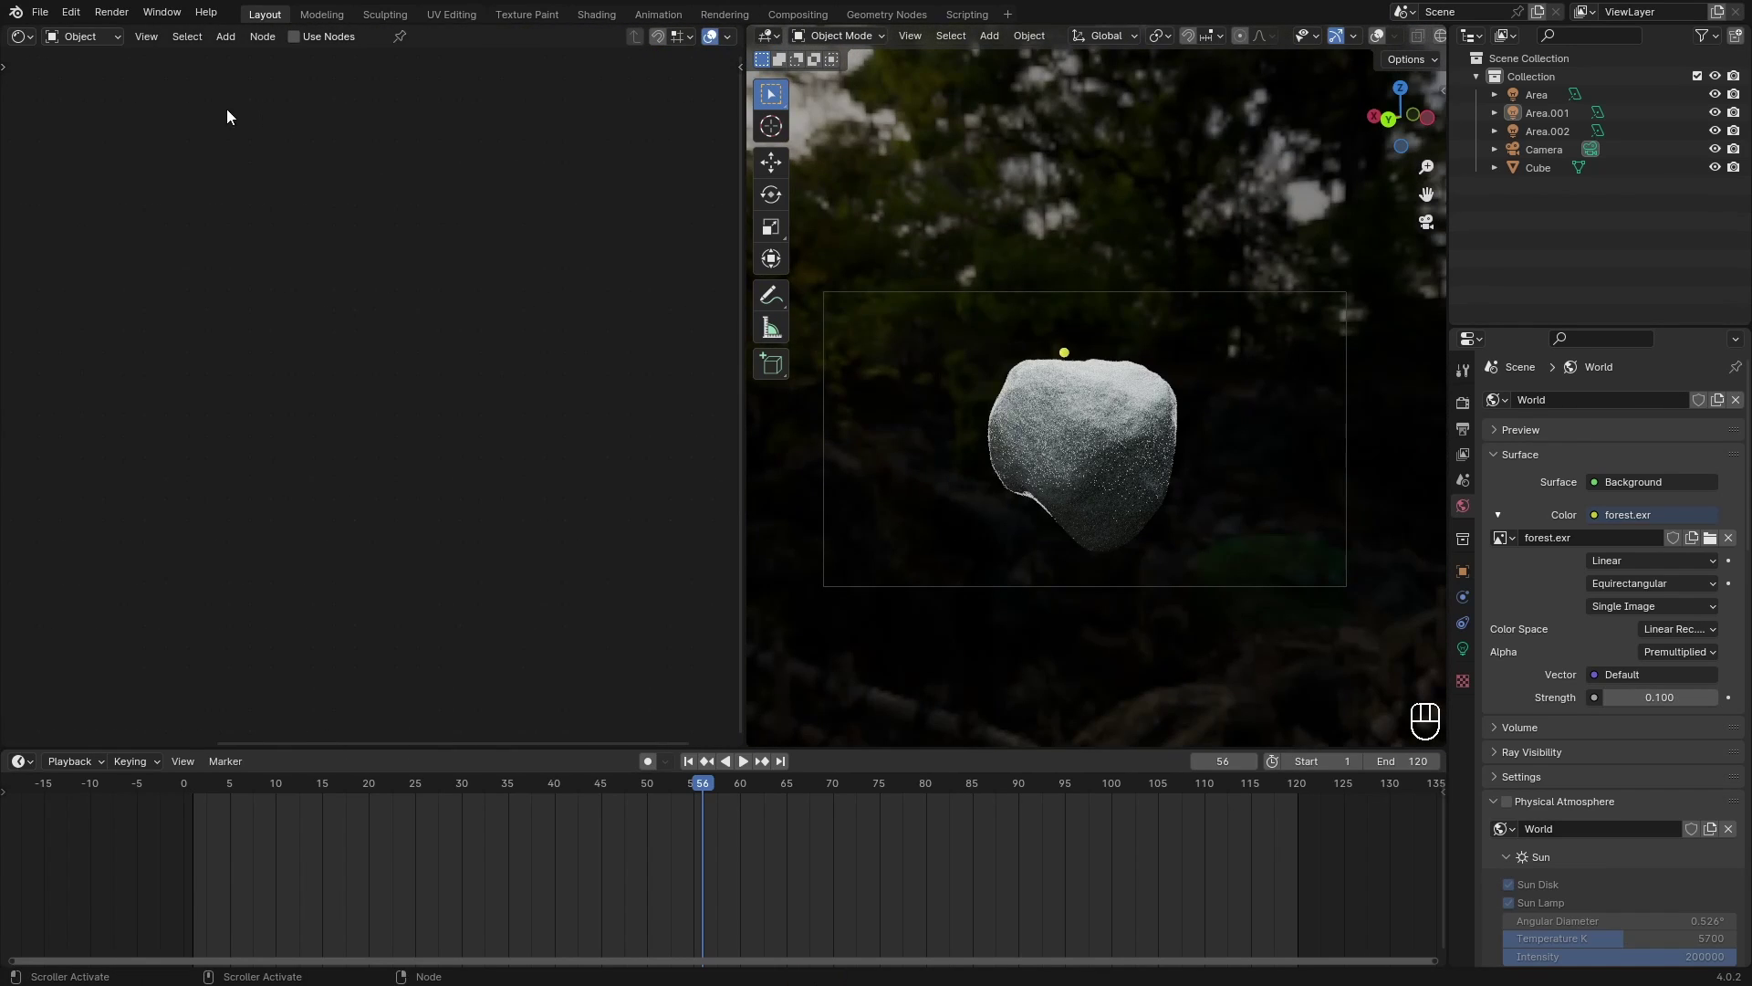
pyautogui.click(84, 36)
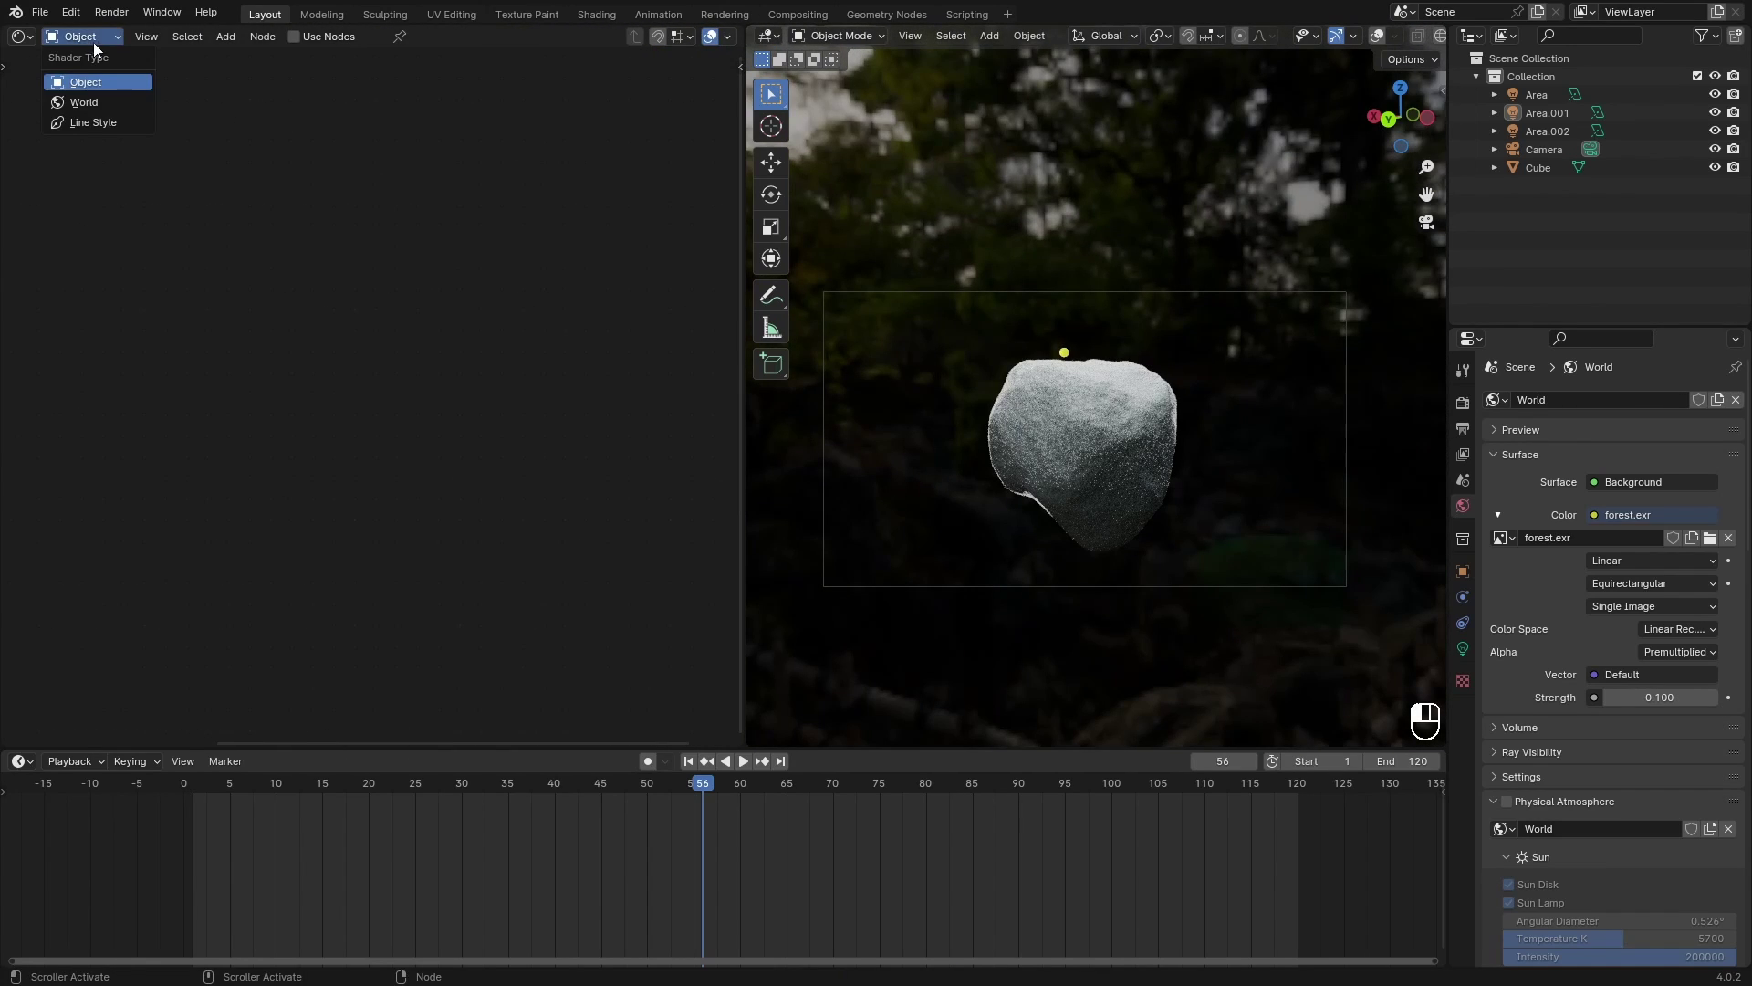
pyautogui.click(96, 104)
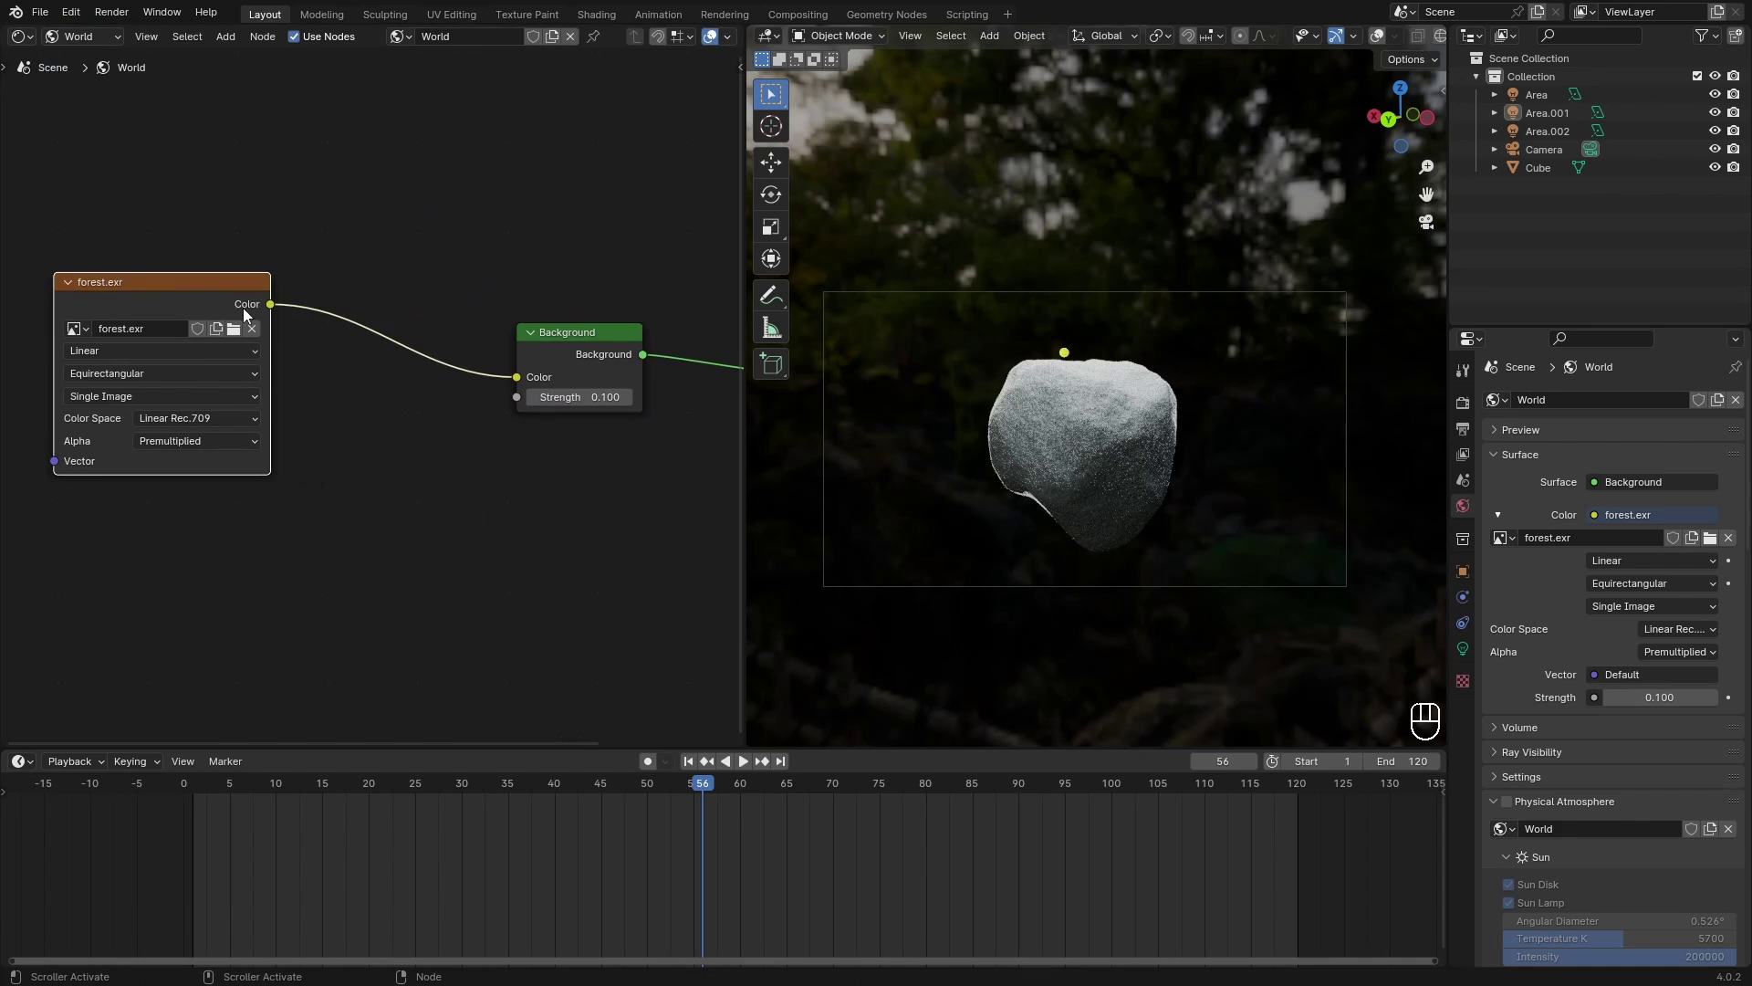
# Step: Move the Background node next to the forest.exr node and place a duplicate Background node beneath it
pyautogui.moveTo(139, 296)
pyautogui.mouseDown()
pyautogui.moveTo(171, 322)
pyautogui.moveTo(147, 284)
pyautogui.mouseUp()
pyautogui.moveTo(572, 329); pyautogui.dragTo(367, 261)
pyautogui.moveTo(490, 433); pyautogui.dragTo(450, 394, button='middle')
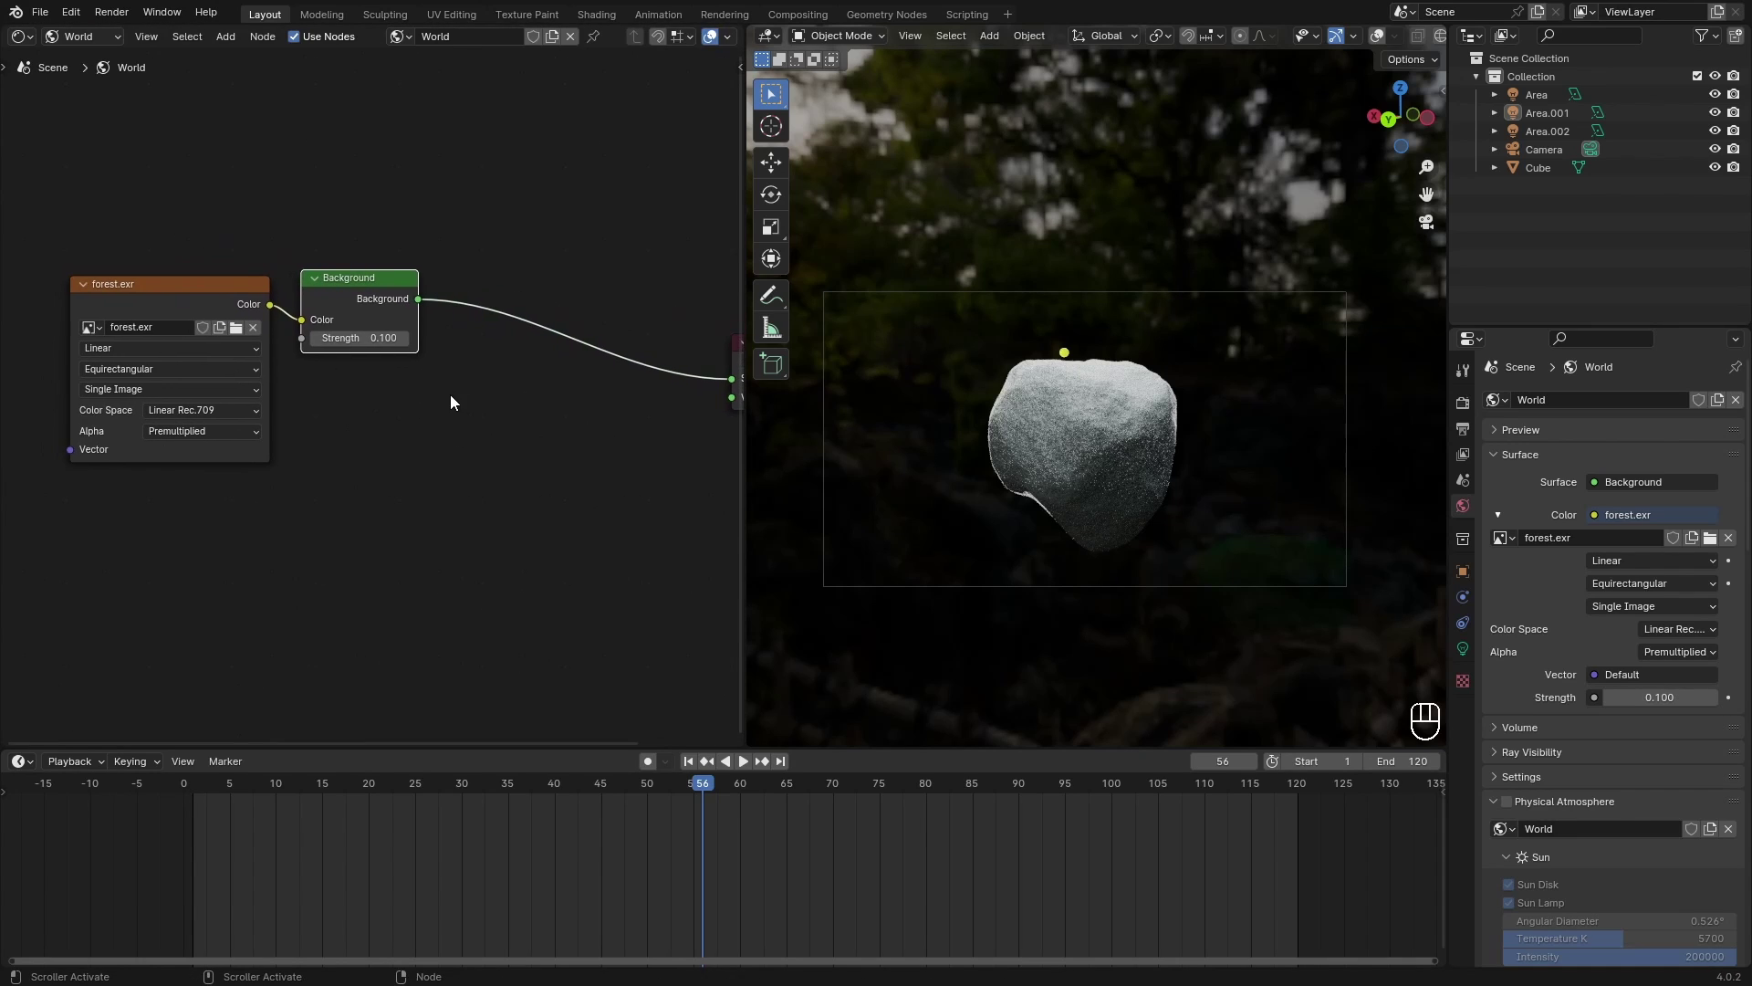
pyautogui.hotkey('shift', 'd')
pyautogui.click(451, 512)
pyautogui.scroll(1, 451, 512)
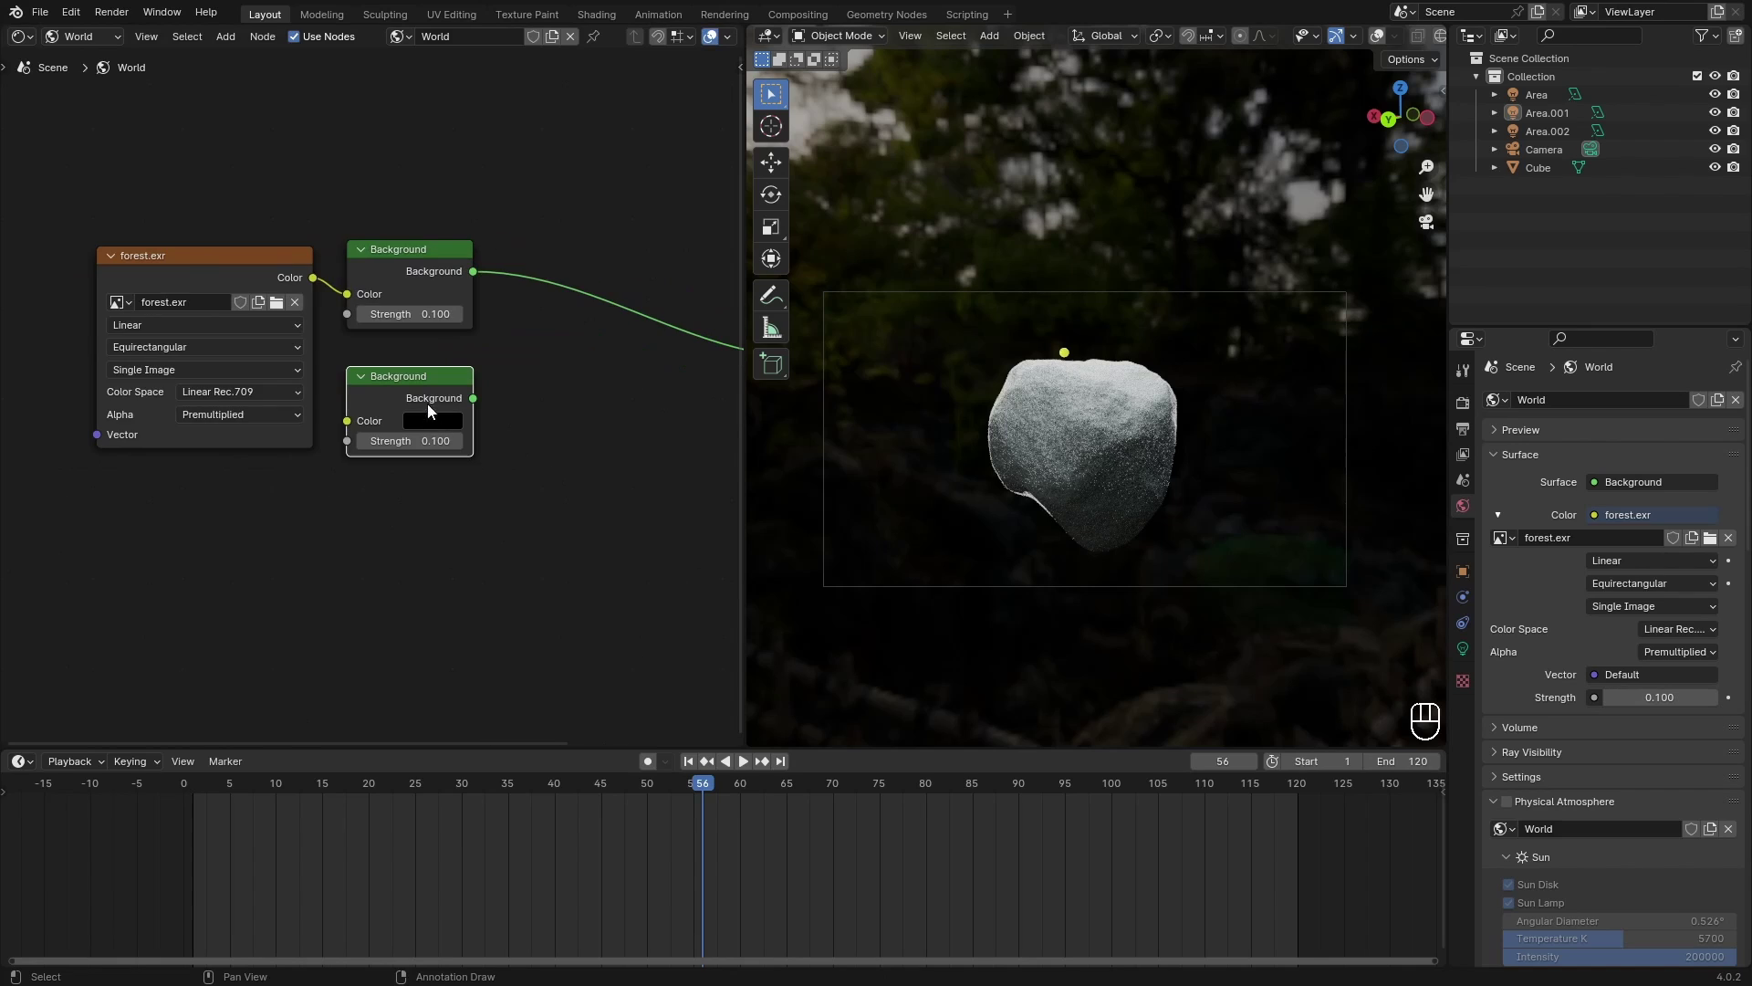
pyautogui.click(433, 426)
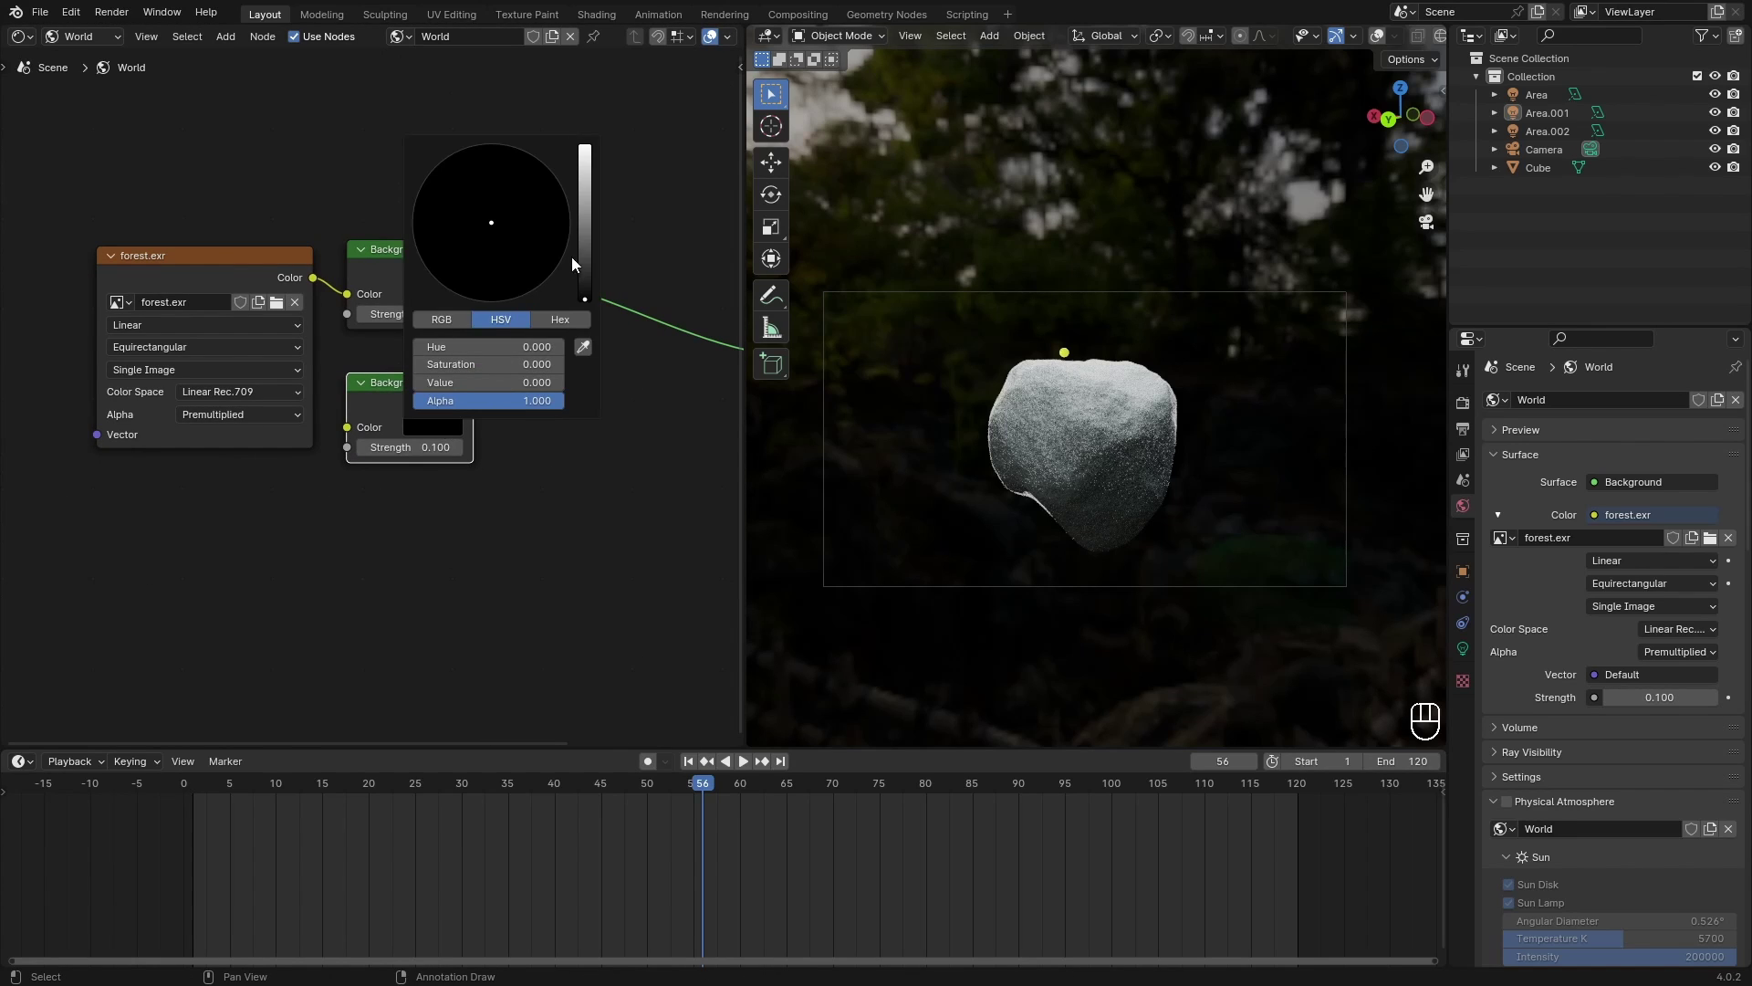
pyautogui.moveTo(584, 300); pyautogui.dragTo(584, 146)
pyautogui.moveTo(491, 223)
pyautogui.mouseDown()
pyautogui.moveTo(513, 289)
pyautogui.moveTo(543, 282)
pyautogui.moveTo(478, 145)
pyautogui.moveTo(491, 301)
pyautogui.mouseUp()
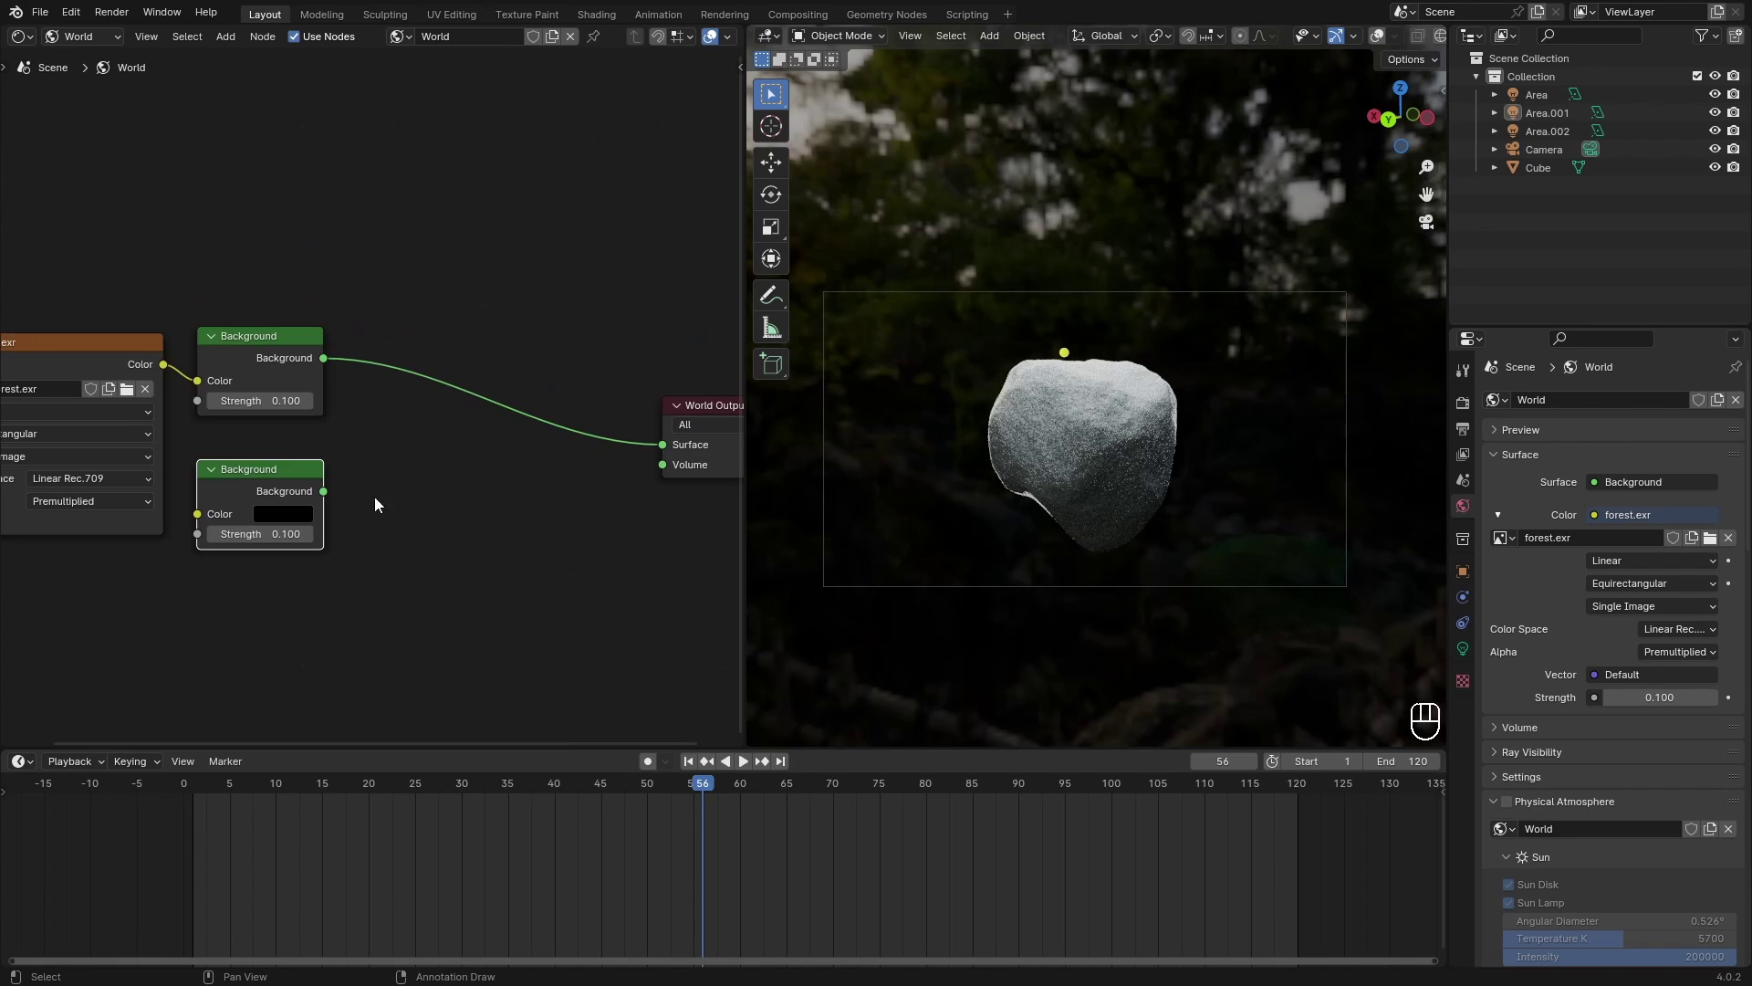
# Step: Insert a Mix Shader node on the link between the forest Background node and the World Output
pyautogui.hotkey('shift', 'a')
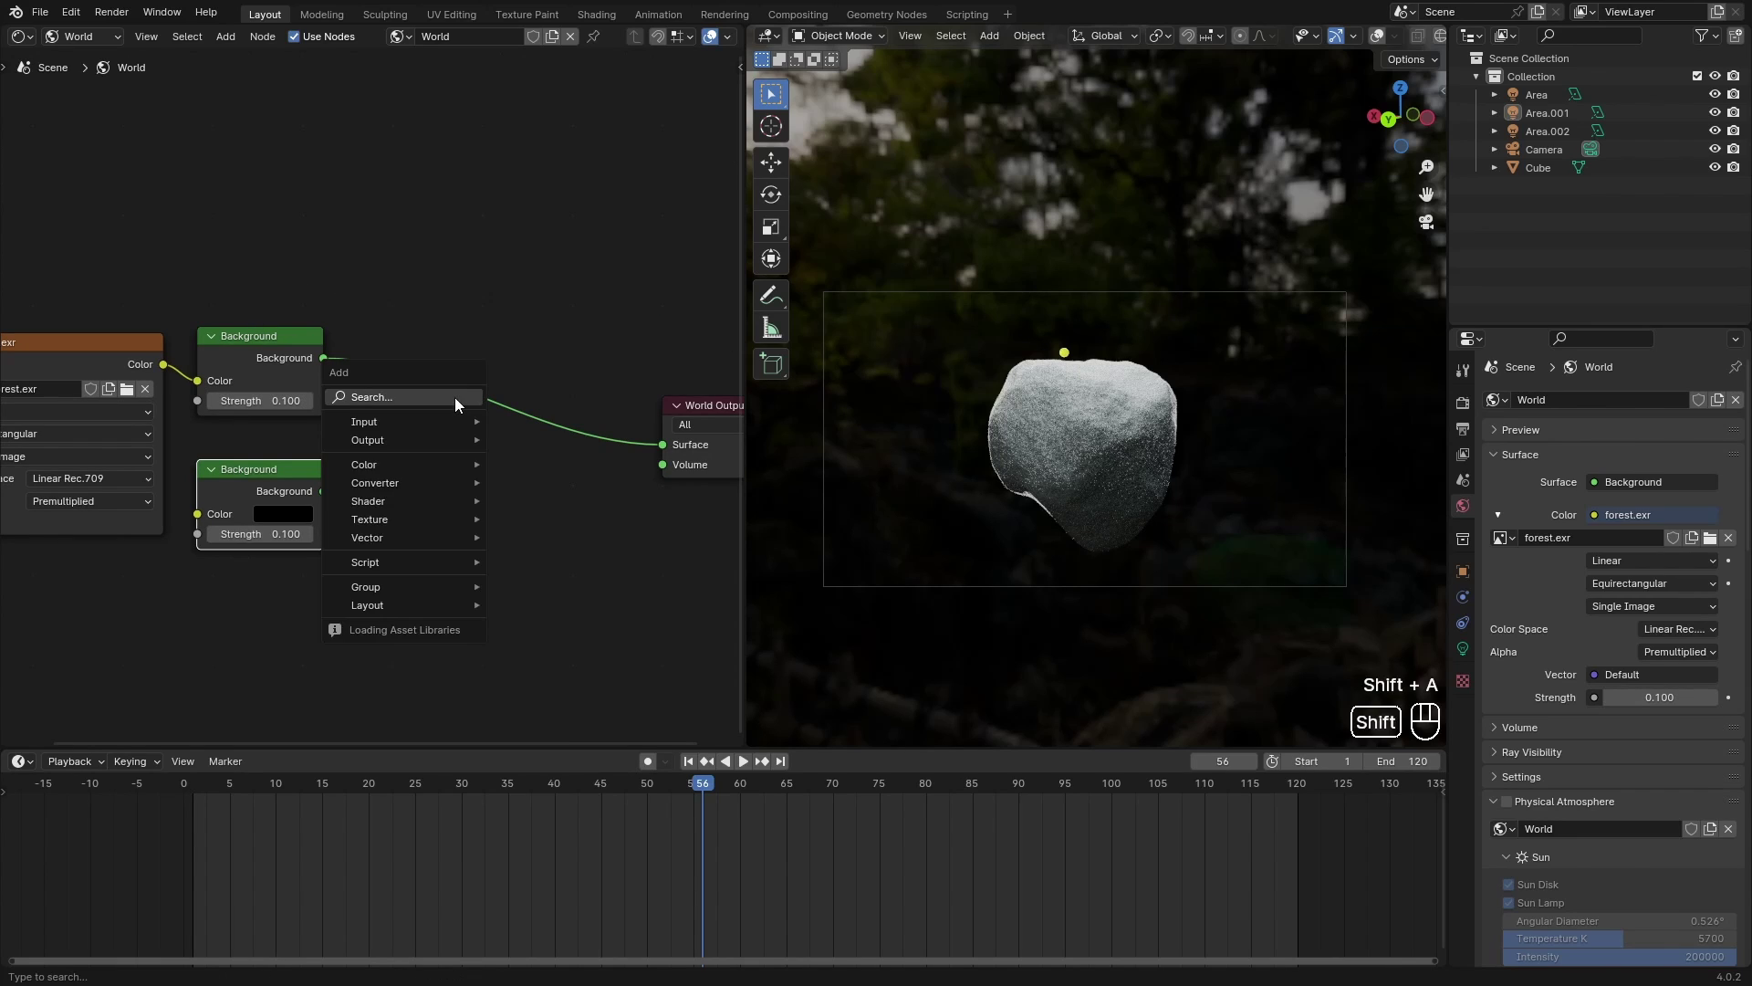
pyautogui.click(454, 397)
pyautogui.write('mix')
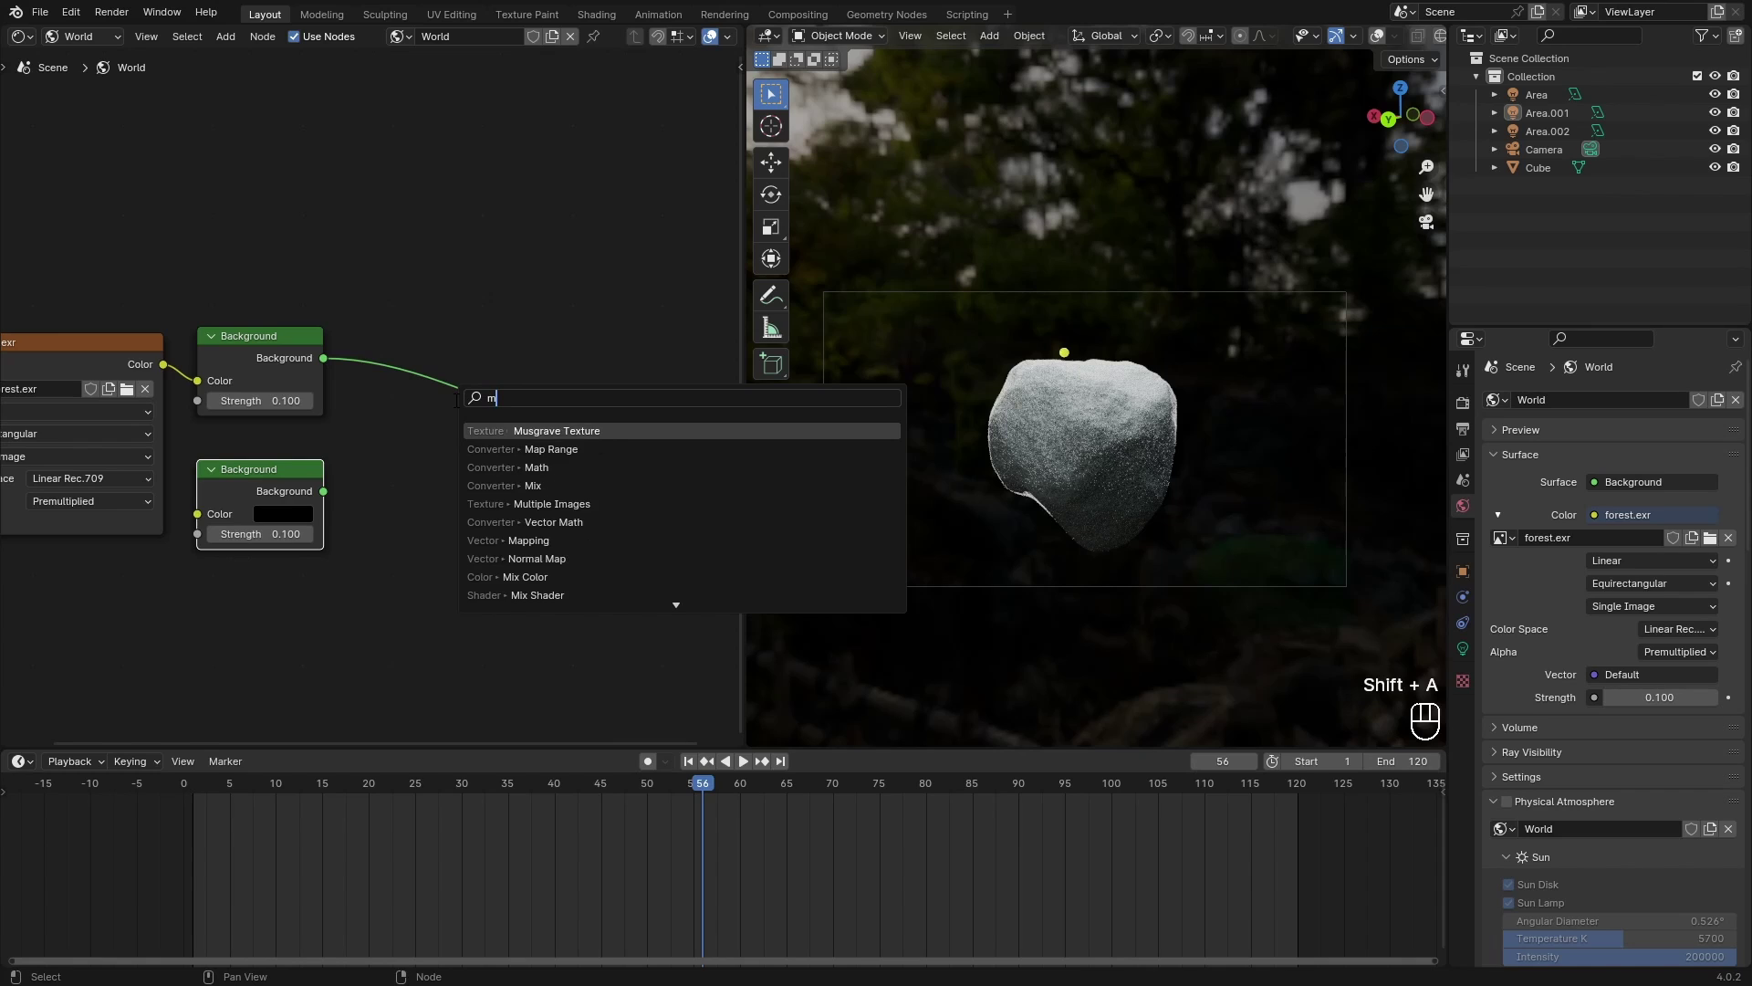
pyautogui.press('Down')
pyautogui.press('Down')
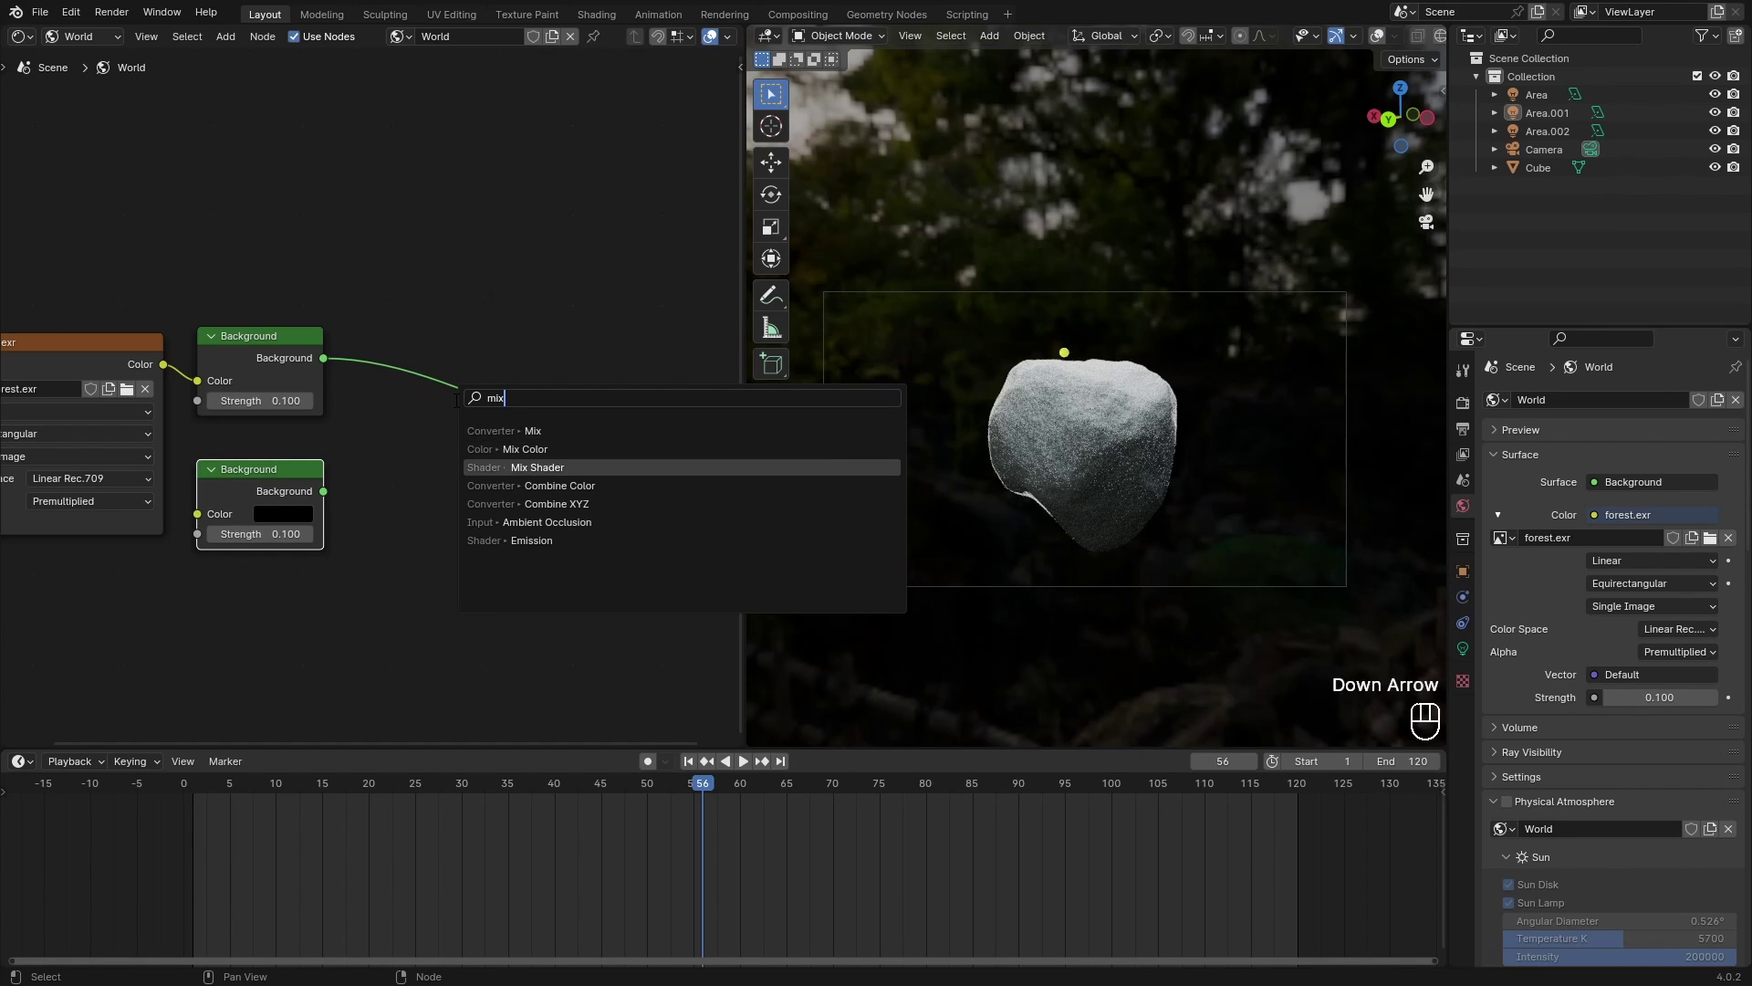
pyautogui.press('Return')
pyautogui.click(465, 358)
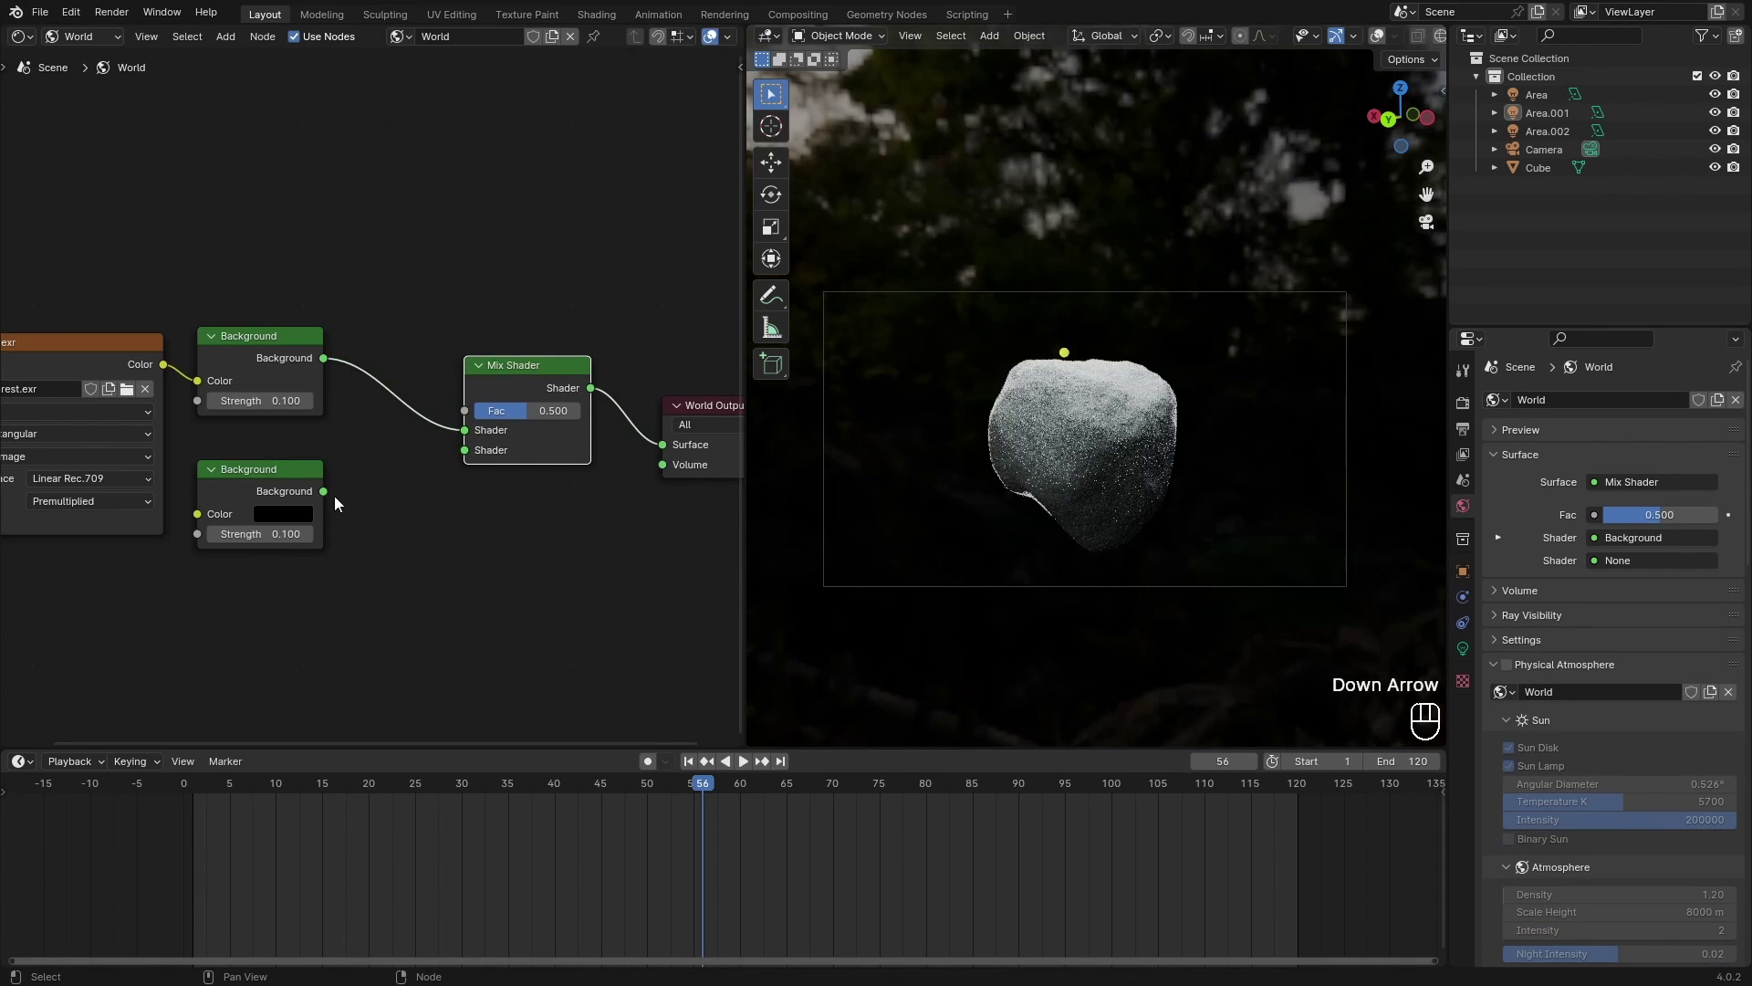
# Step: Move the black Background above the forest one, linking black to the Mix Shader's first Shader input and forest to the second
pyautogui.moveTo(277, 472); pyautogui.dragTo(274, 206)
pyautogui.moveTo(308, 231); pyautogui.dragTo(405, 325, button='middle')
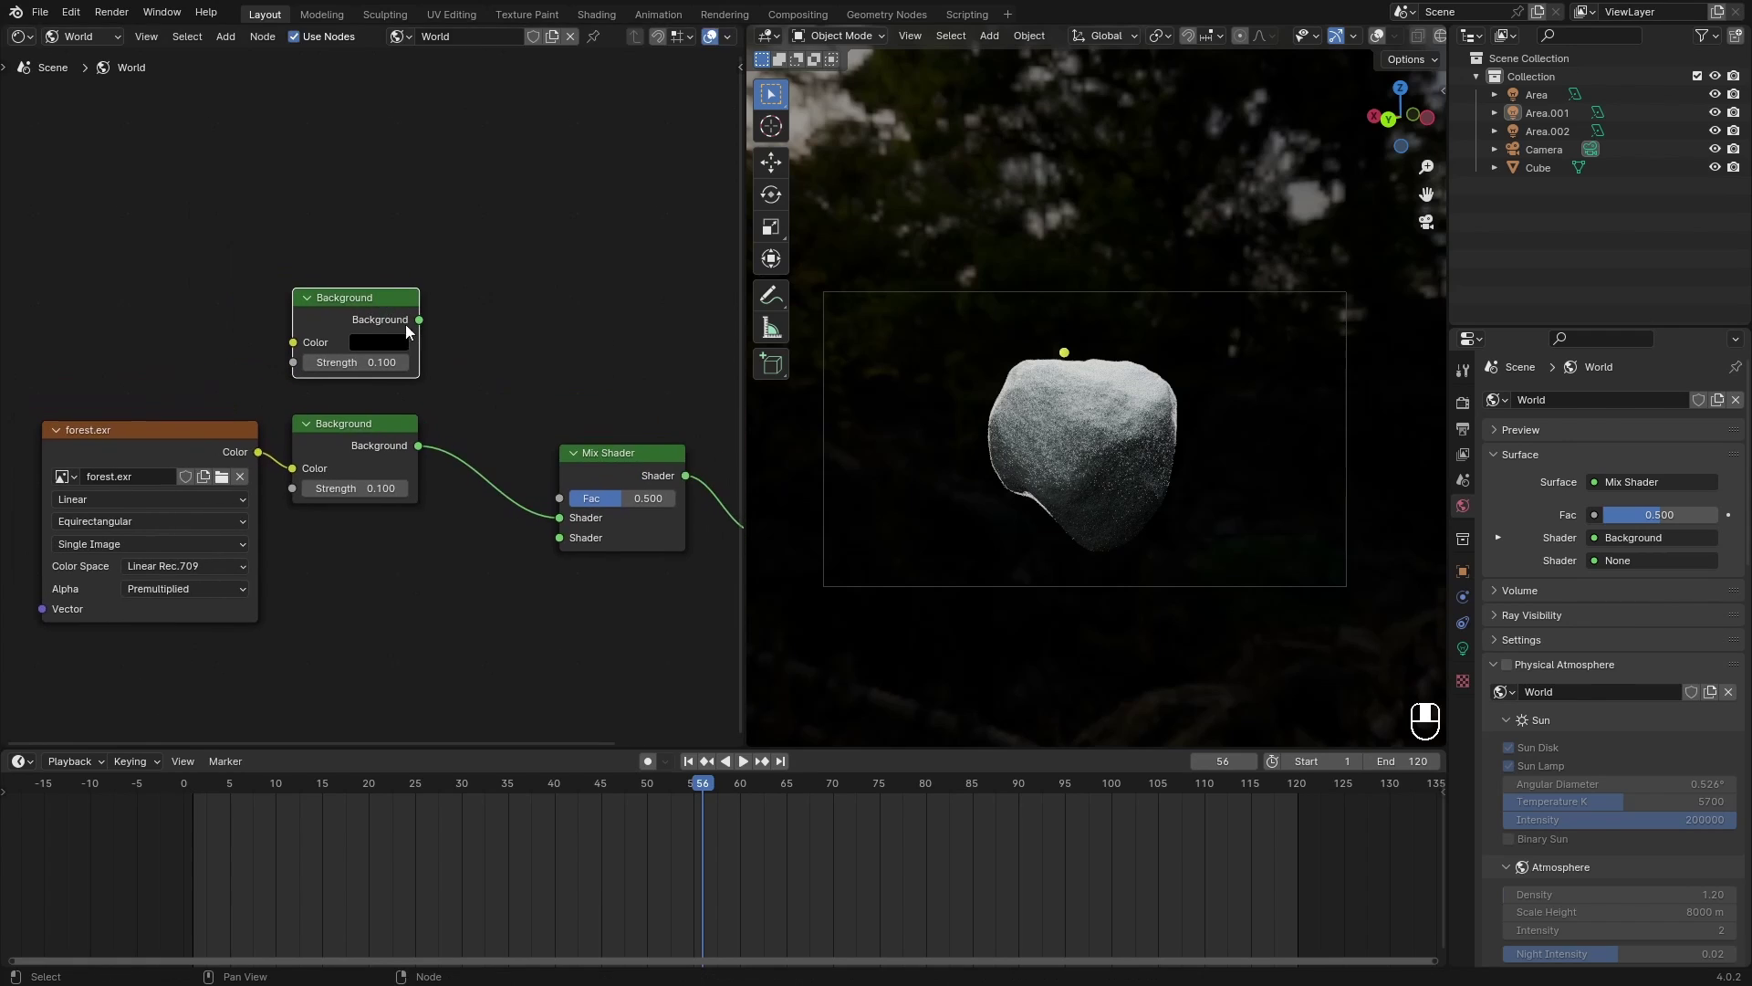
pyautogui.moveTo(419, 319); pyautogui.dragTo(559, 518)
pyautogui.moveTo(418, 446); pyautogui.dragTo(566, 536)
# Step: Drive the Mix Shader's Fac with Light Path's Is Camera Ray and swap its Shader inputs: forest Background first, black Background second
pyautogui.moveTo(427, 460); pyautogui.dragTo(532, 425, button='middle')
pyautogui.moveTo(515, 527); pyautogui.dragTo(287, 199)
pyautogui.write('is camera')
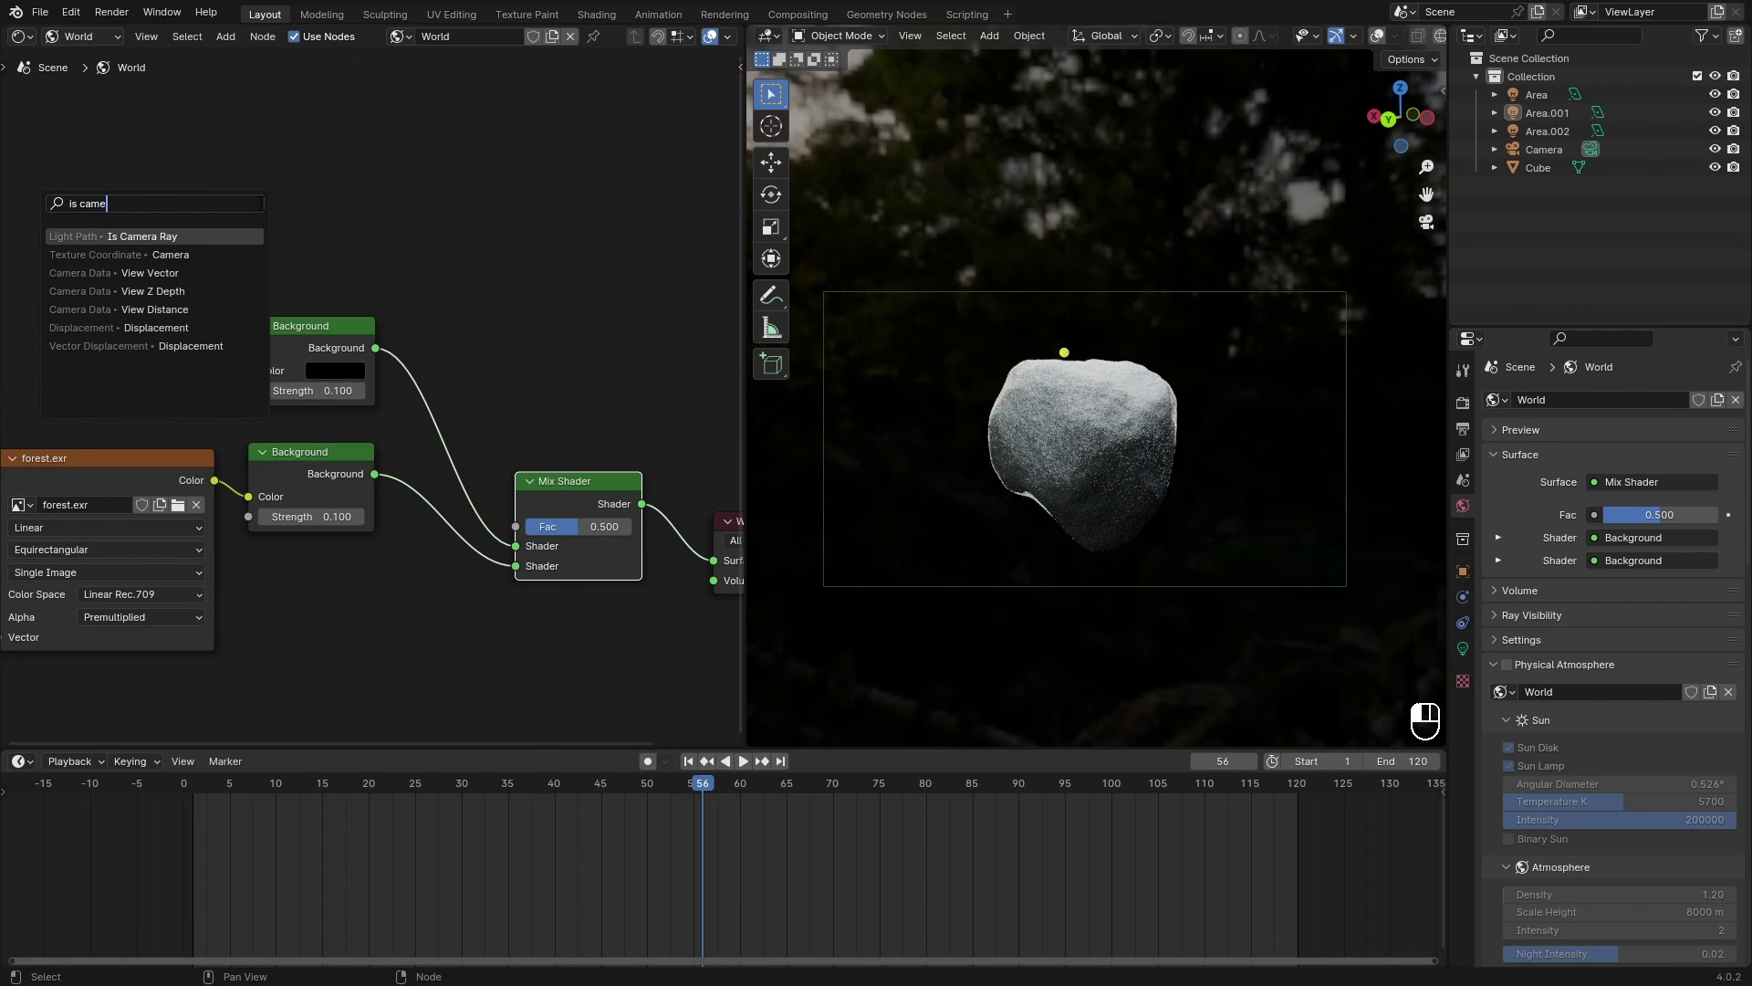
pyautogui.press('Return')
pyautogui.click(153, 90)
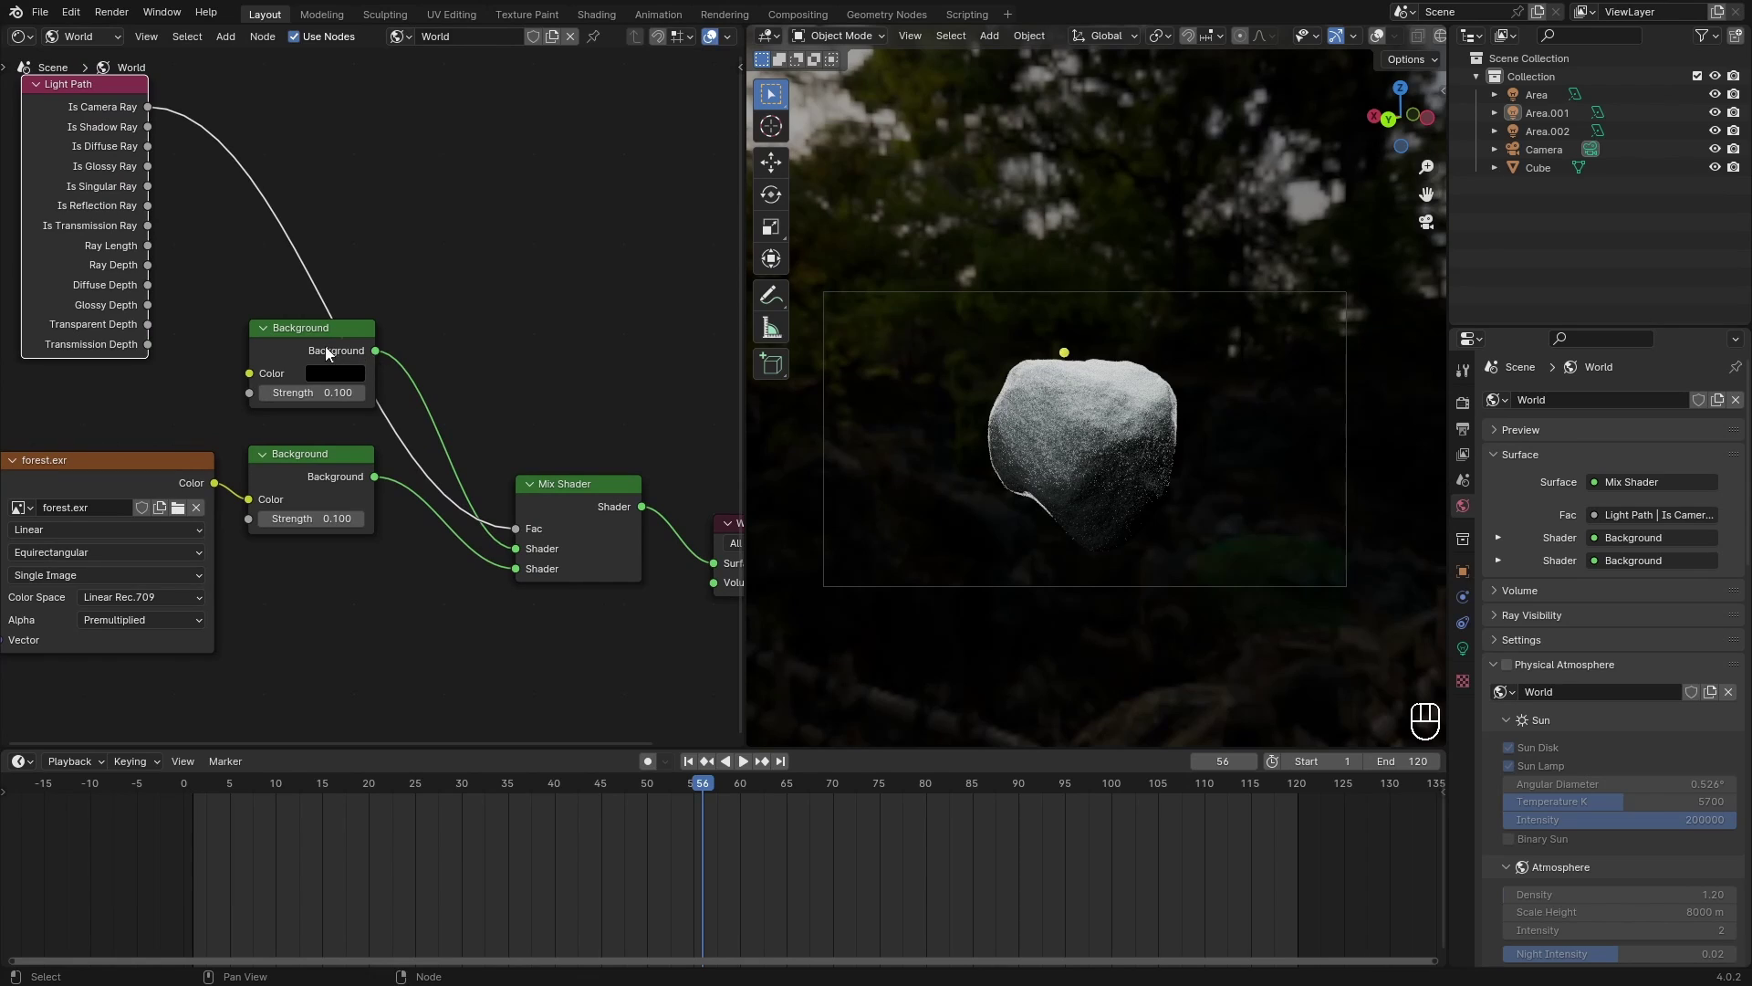
pyautogui.moveTo(327, 352); pyautogui.dragTo(515, 568)
pyautogui.moveTo(375, 477); pyautogui.dragTo(515, 549)
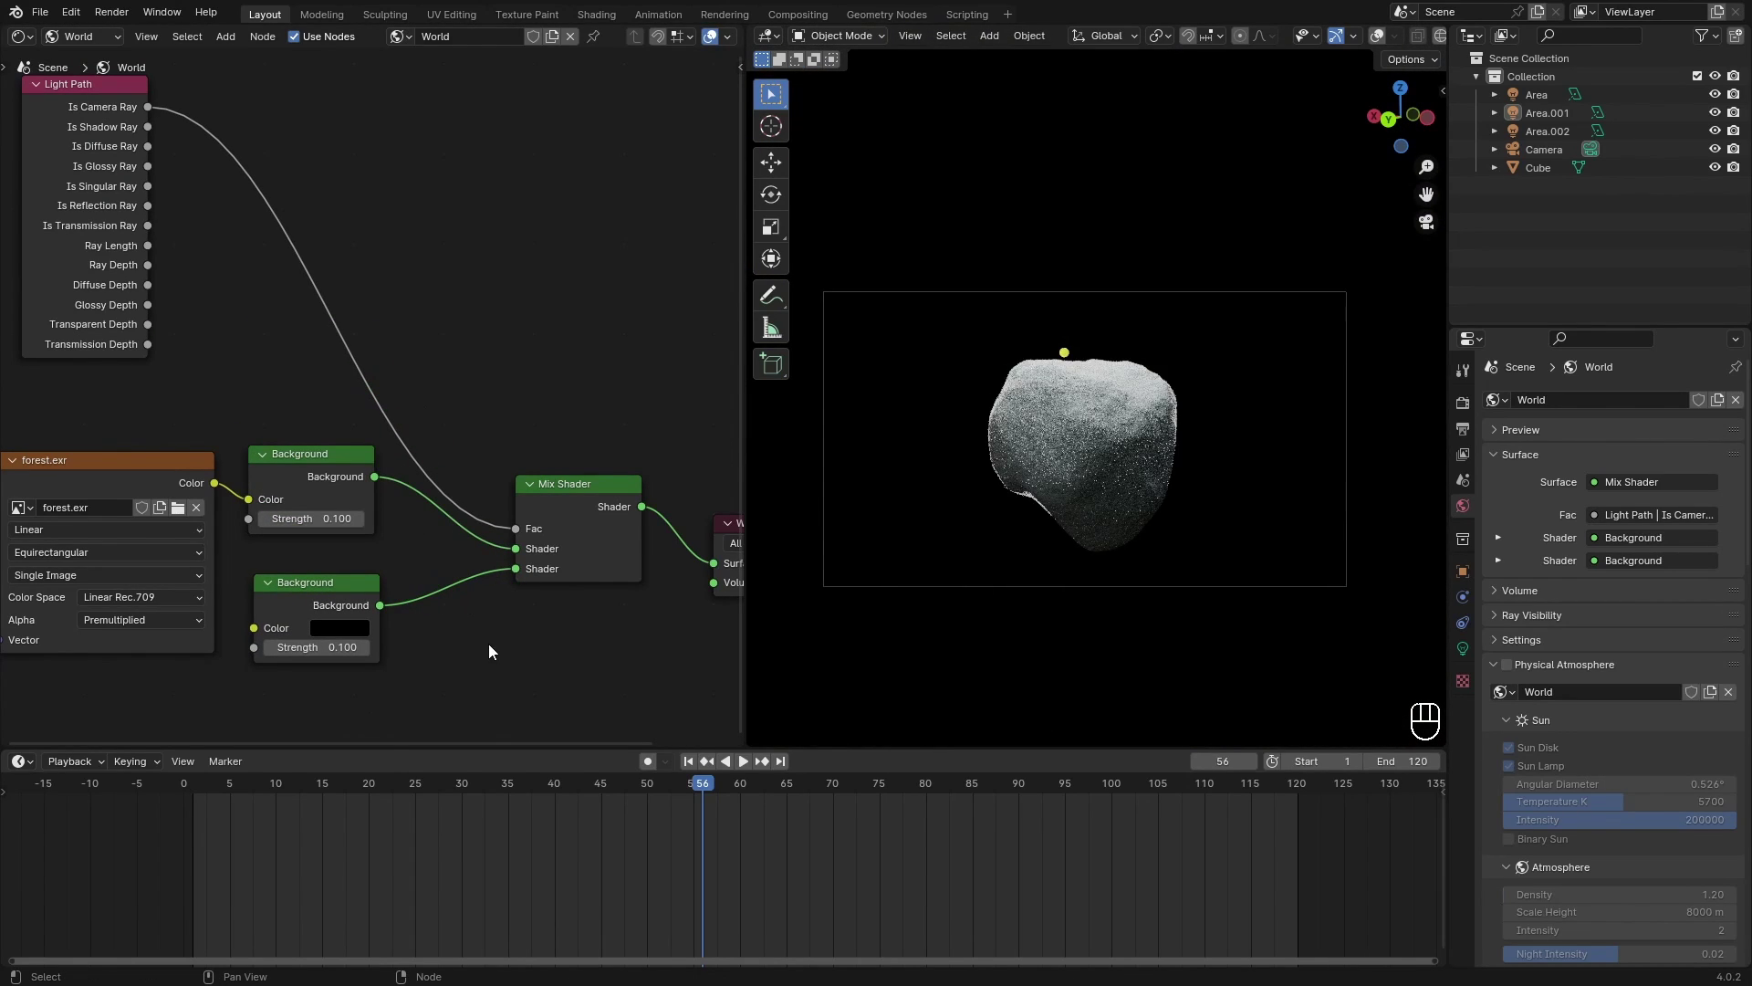
# Step: Try raising the forest Background's Strength and undo each change
pyautogui.click(1221, 358)
pyautogui.click(1228, 461)
pyautogui.hotkey('ctrl', 'z')
pyautogui.click(931, 614)
pyautogui.moveTo(292, 518); pyautogui.dragTo(808, 561)
pyautogui.hotkey('ctrl', 'z')
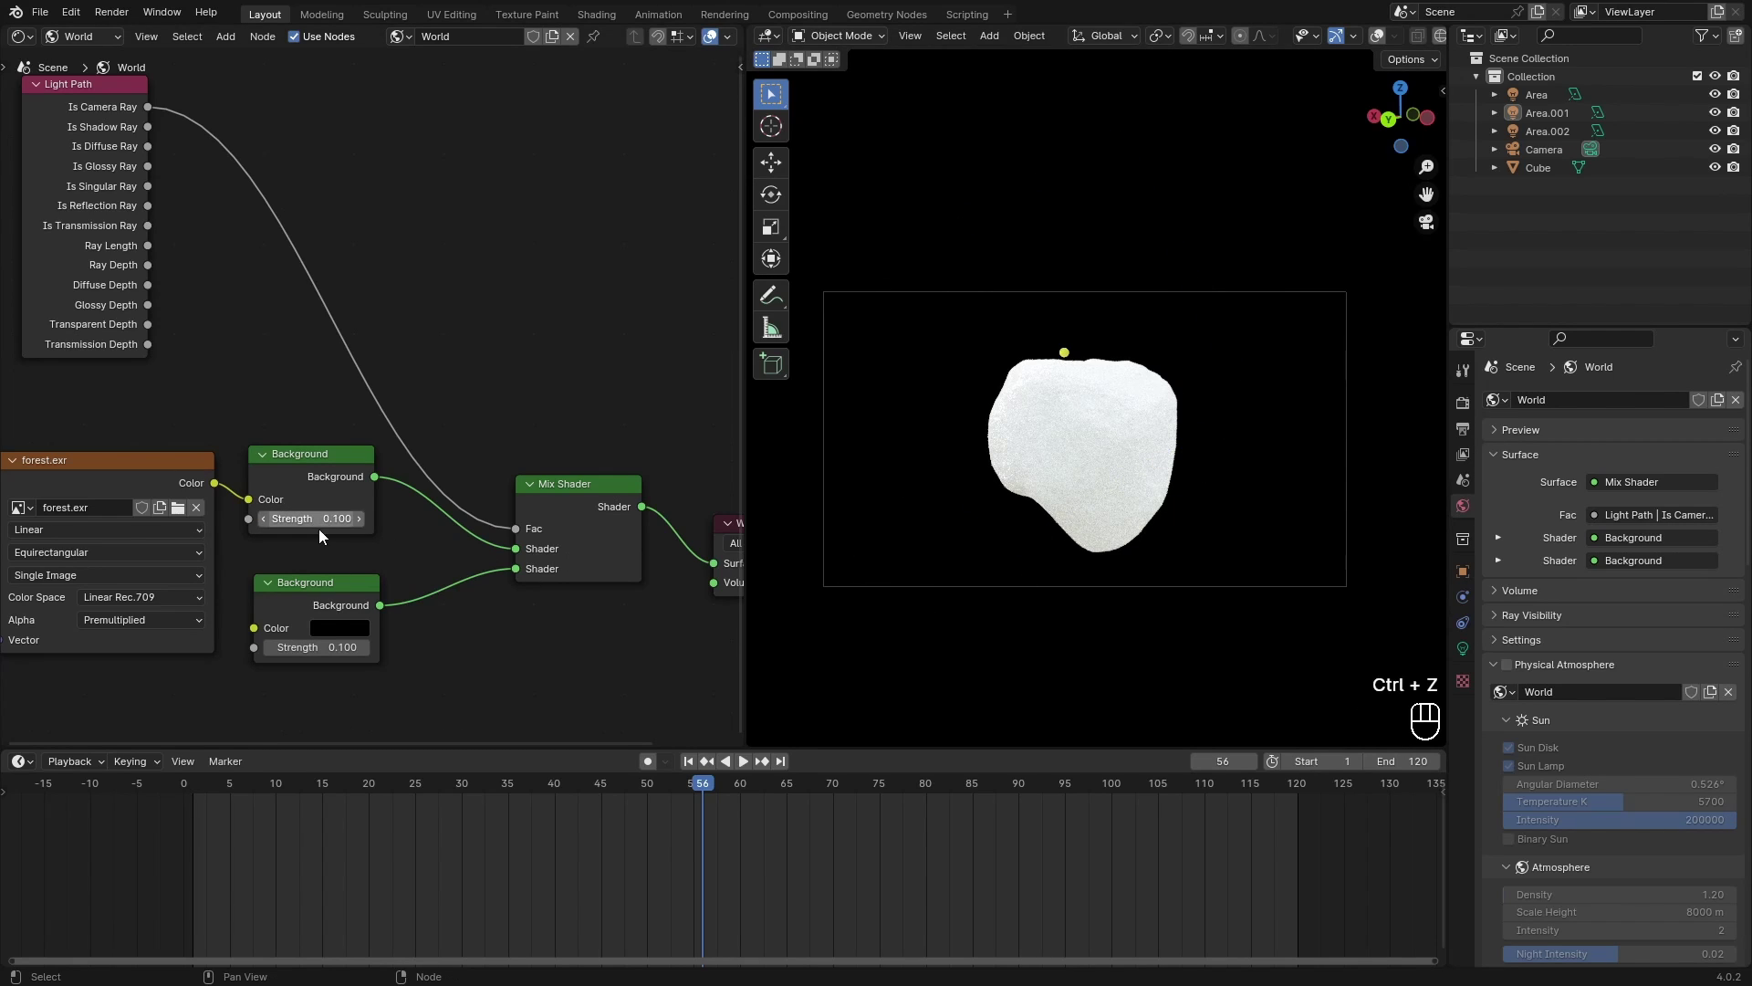
pyautogui.keyDown('shift'); pyautogui.moveTo(312, 520); pyautogui.dragTo(492, 522); pyautogui.keyUp('shift')
pyautogui.hotkey('ctrl', 'z')
# Step: Examine how the Light Path, forest.exr and both Background nodes feed the Mix Shader in the world node tree
pyautogui.scroll(1, 562, 598)
pyautogui.moveTo(566, 604); pyautogui.dragTo(602, 624, button='middle')
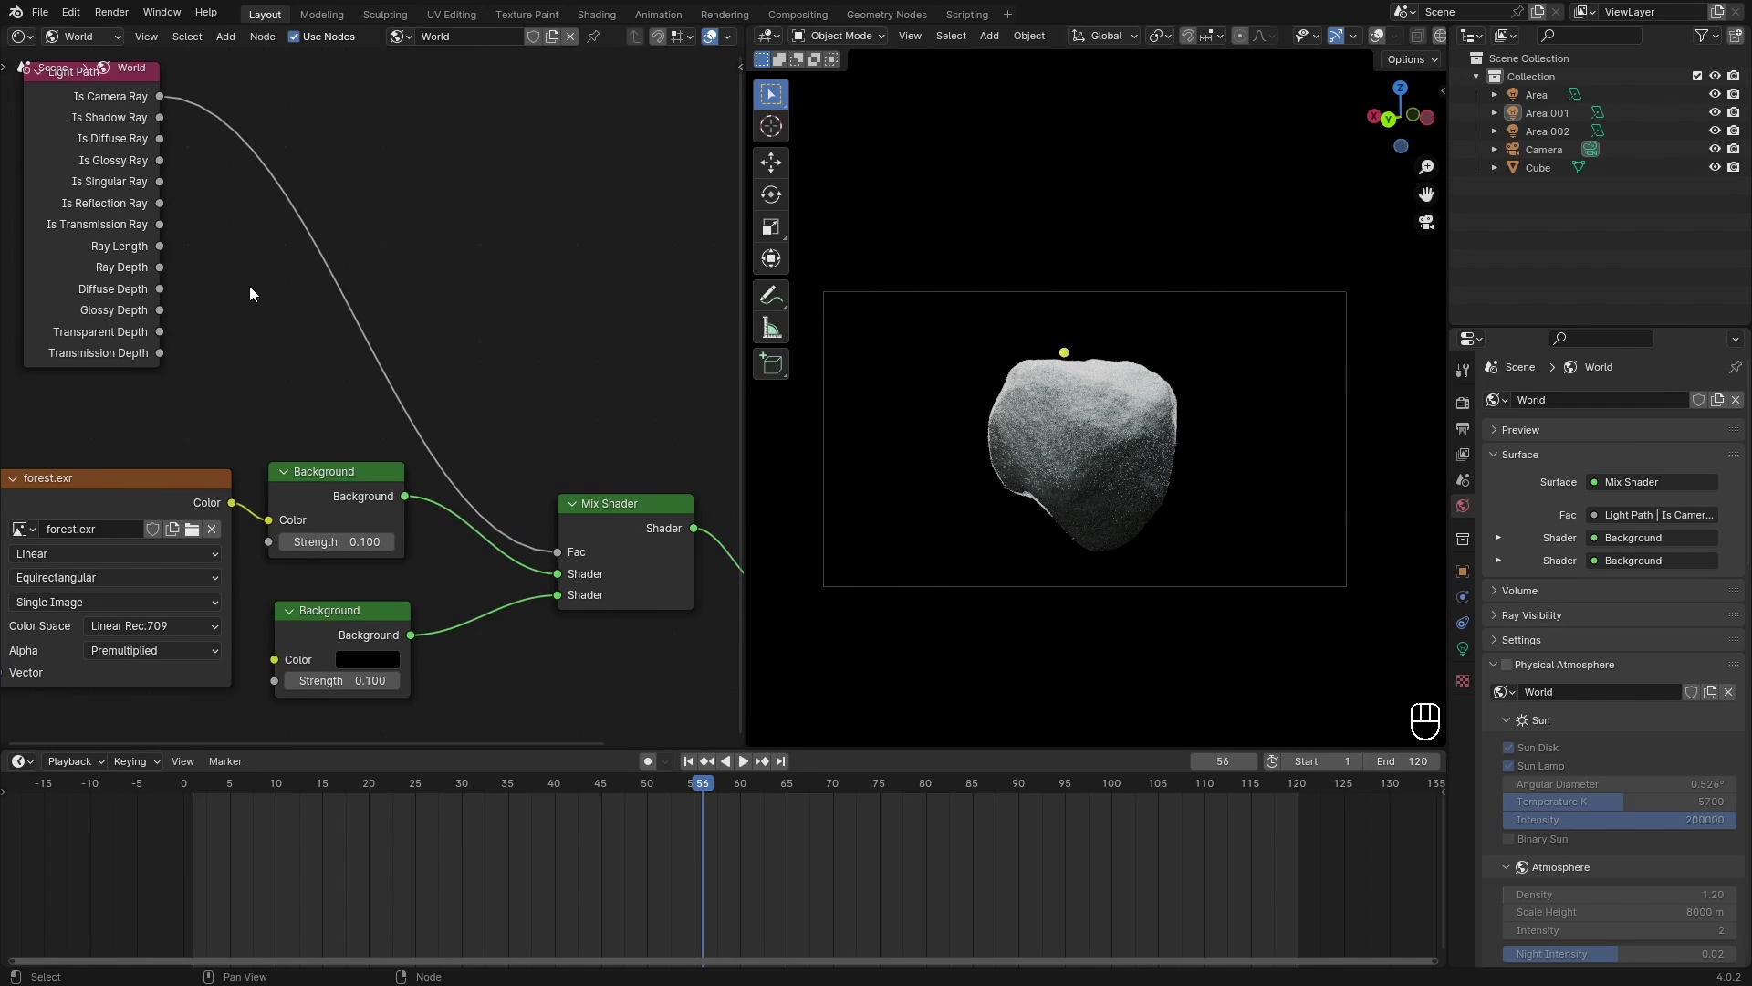
pyautogui.moveTo(94, 160); pyautogui.dragTo(153, 258)
pyautogui.press('Escape')
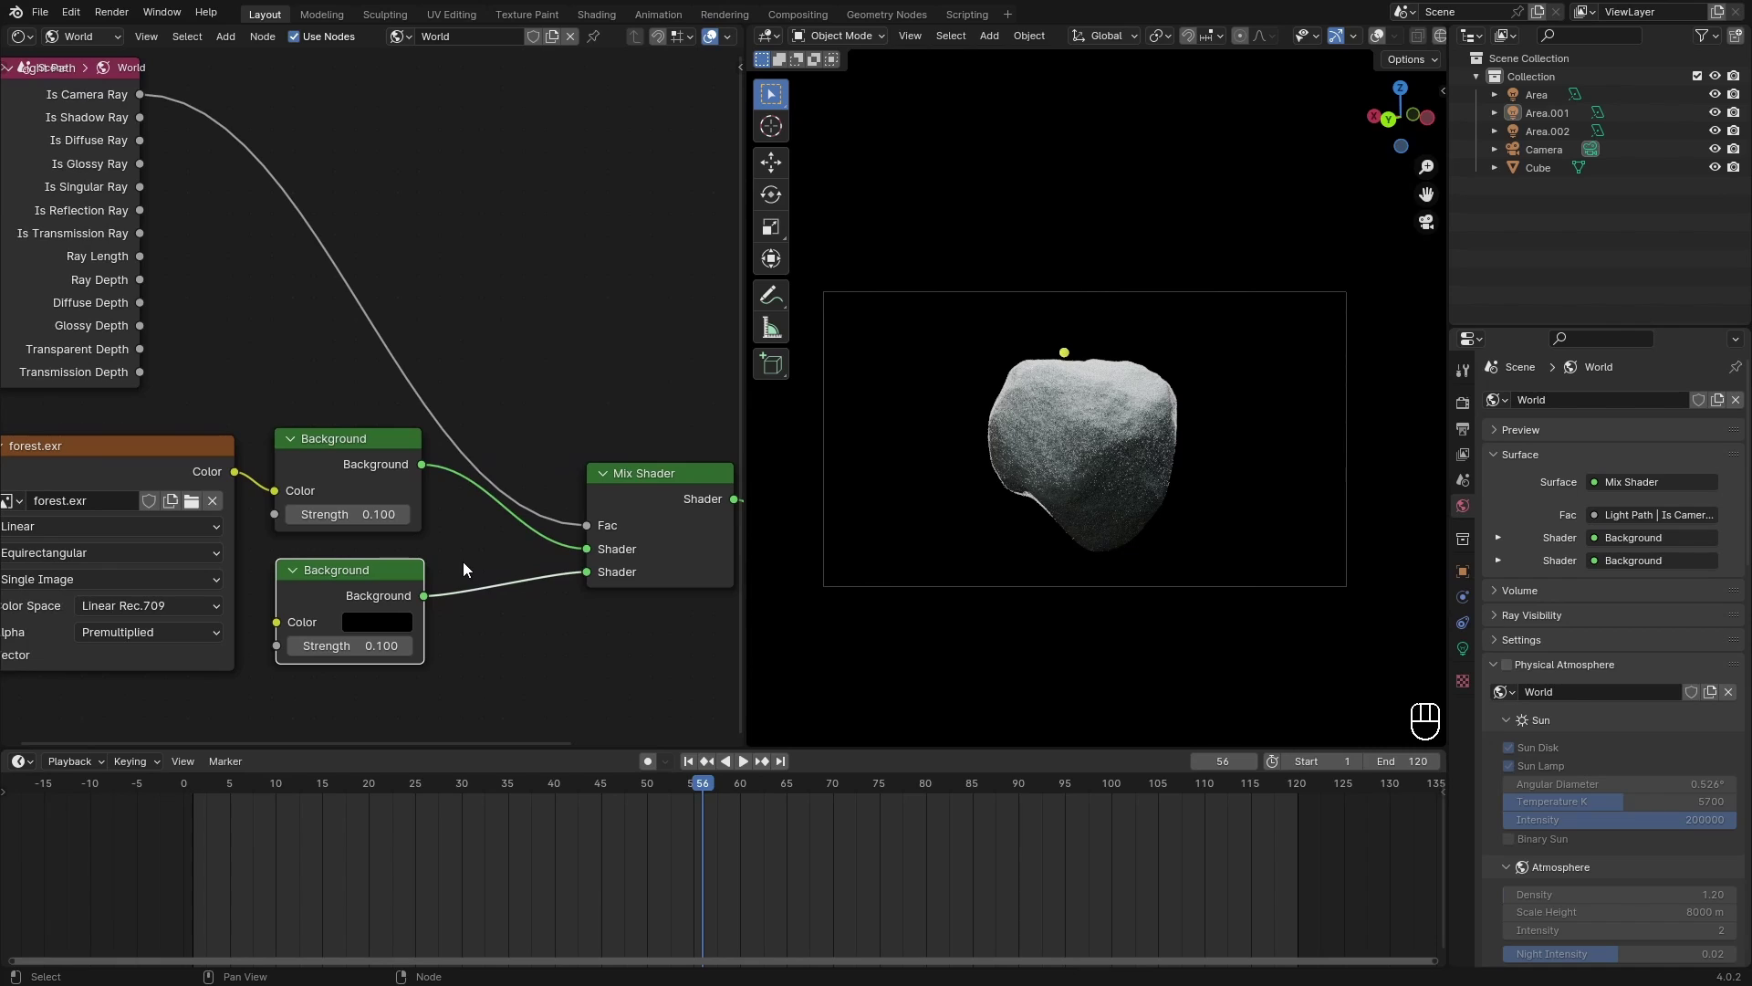
pyautogui.moveTo(332, 595); pyautogui.dragTo(336, 598)
pyautogui.click(461, 551)
pyautogui.moveTo(343, 444); pyautogui.dragTo(345, 448)
pyautogui.moveTo(314, 453); pyautogui.dragTo(451, 517, button='middle')
pyautogui.click(392, 429)
pyautogui.click(201, 153)
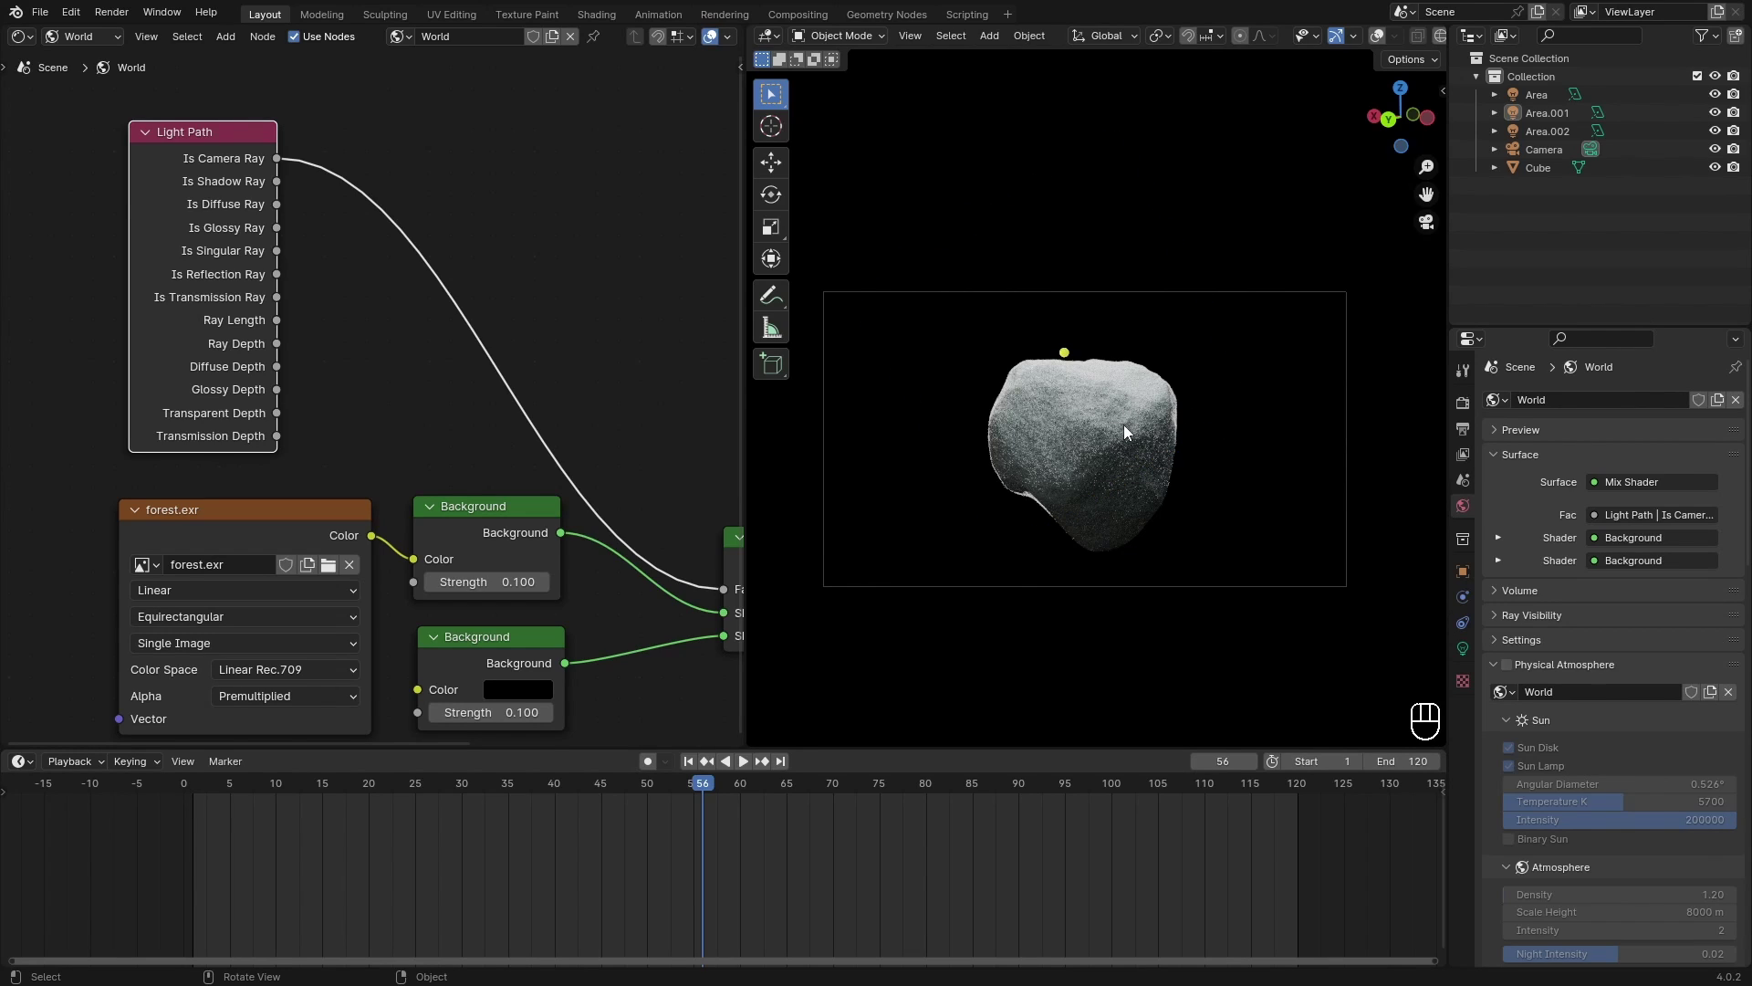
pyautogui.click(245, 533)
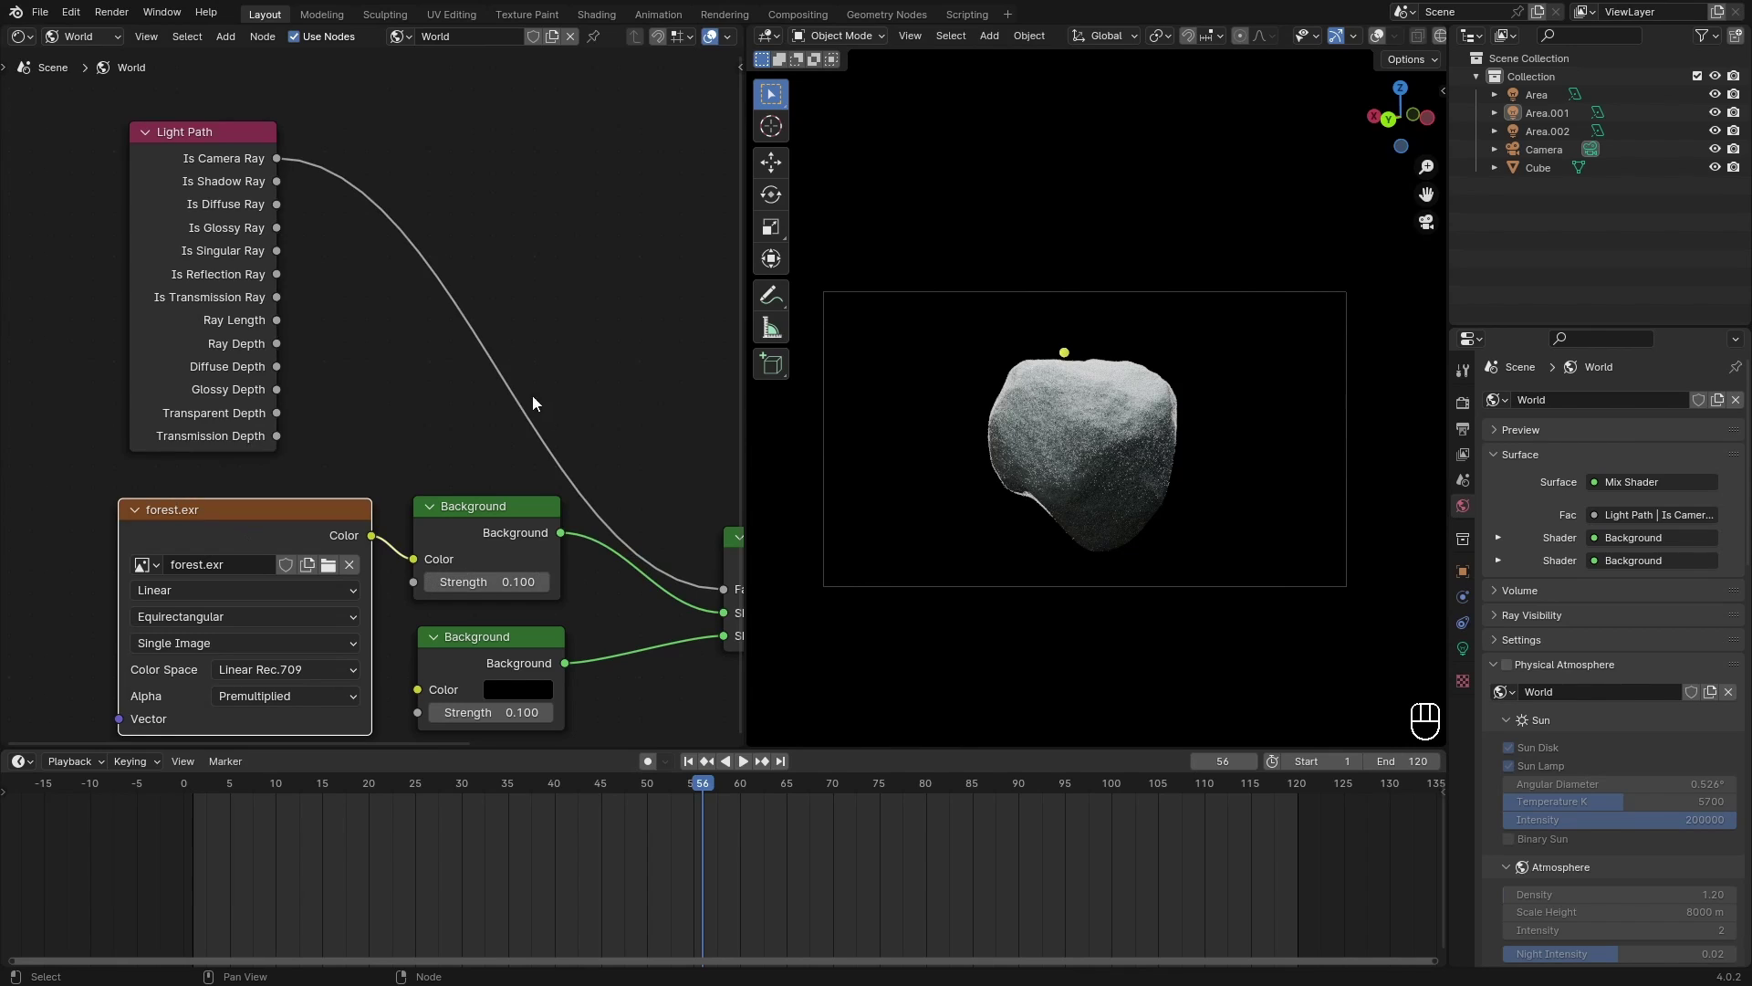
pyautogui.moveTo(533, 394); pyautogui.dragTo(390, 359, button='middle')
pyautogui.moveTo(884, 274); pyautogui.dragTo(863, 306)
pyautogui.click(902, 358)
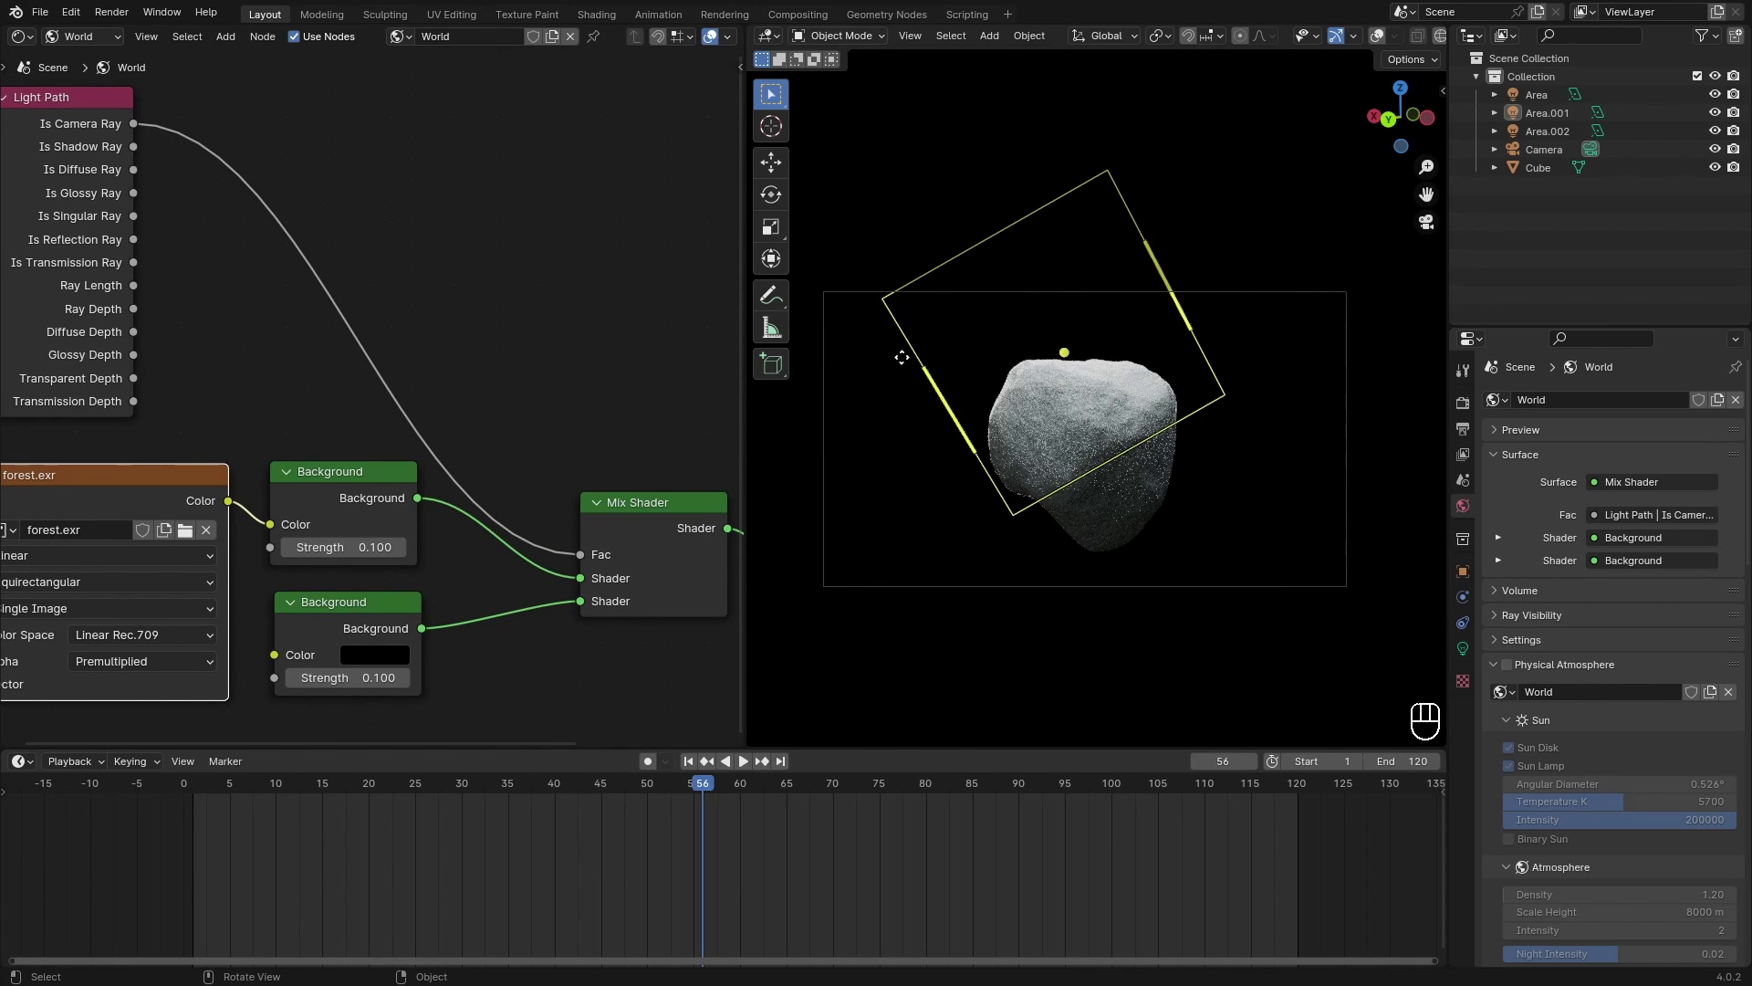
pyautogui.hotkey('ctrl', 'z')
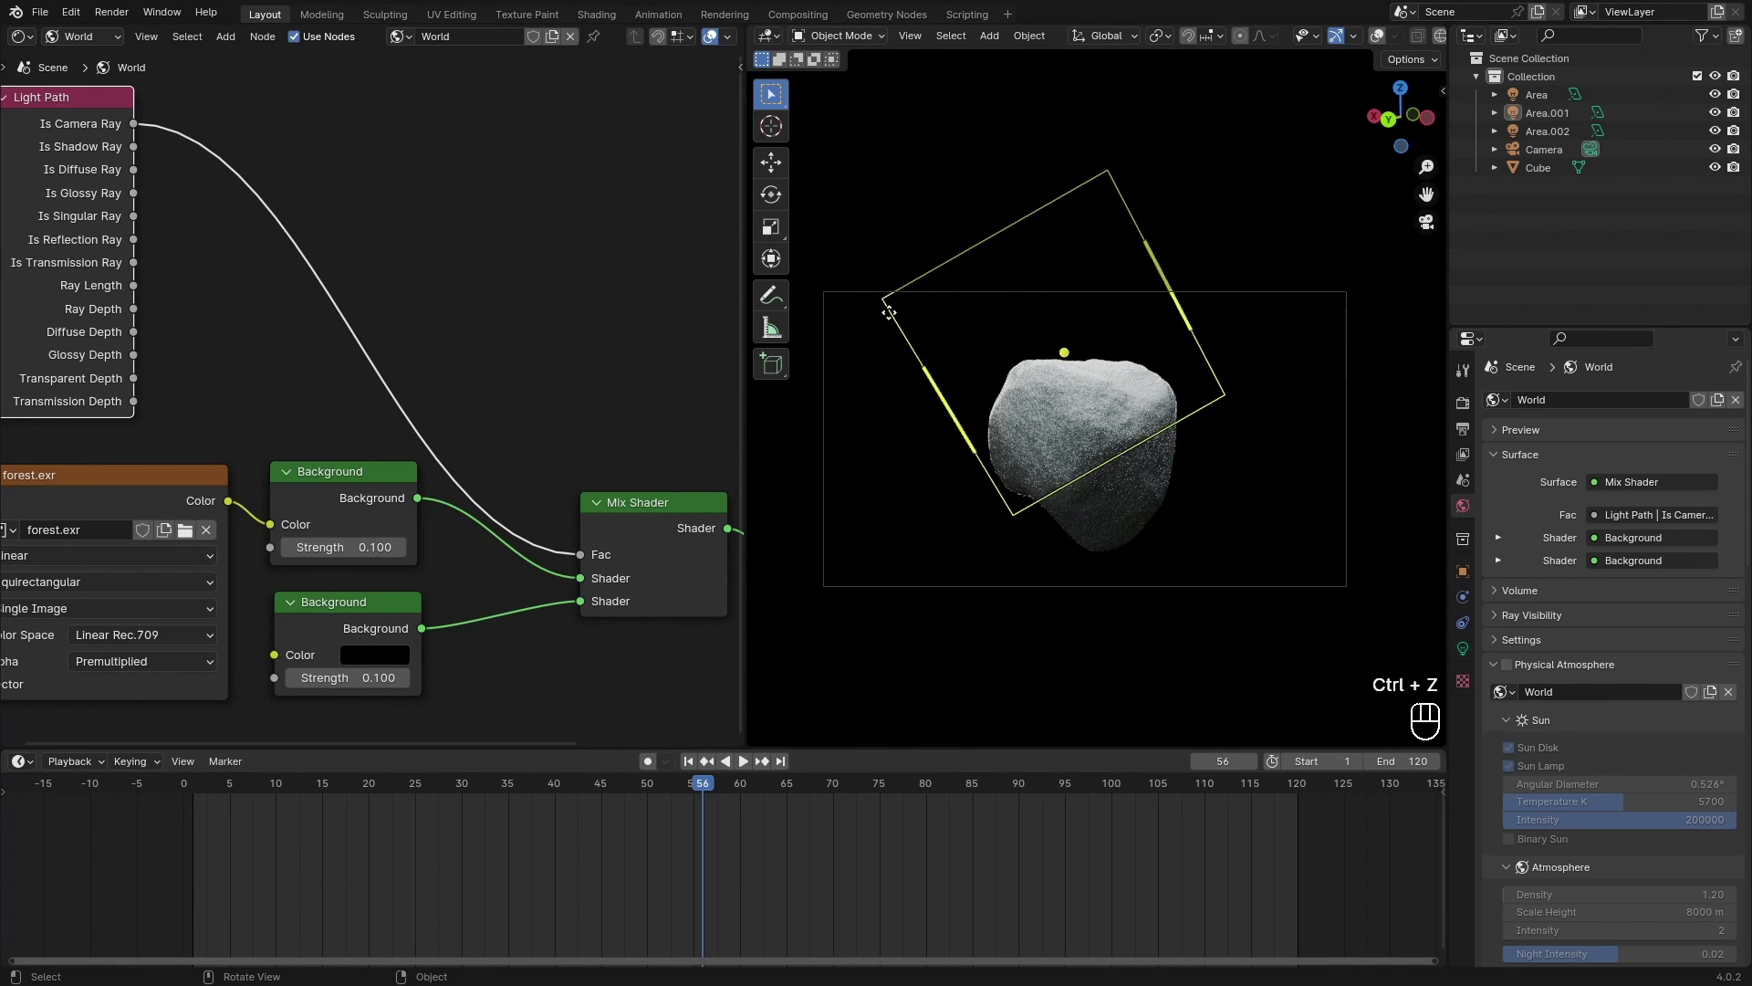
# Step: Enlarge the 3D viewport over the shader editor and frame the full camera view in it
pyautogui.moveTo(745, 380); pyautogui.dragTo(26, 380)
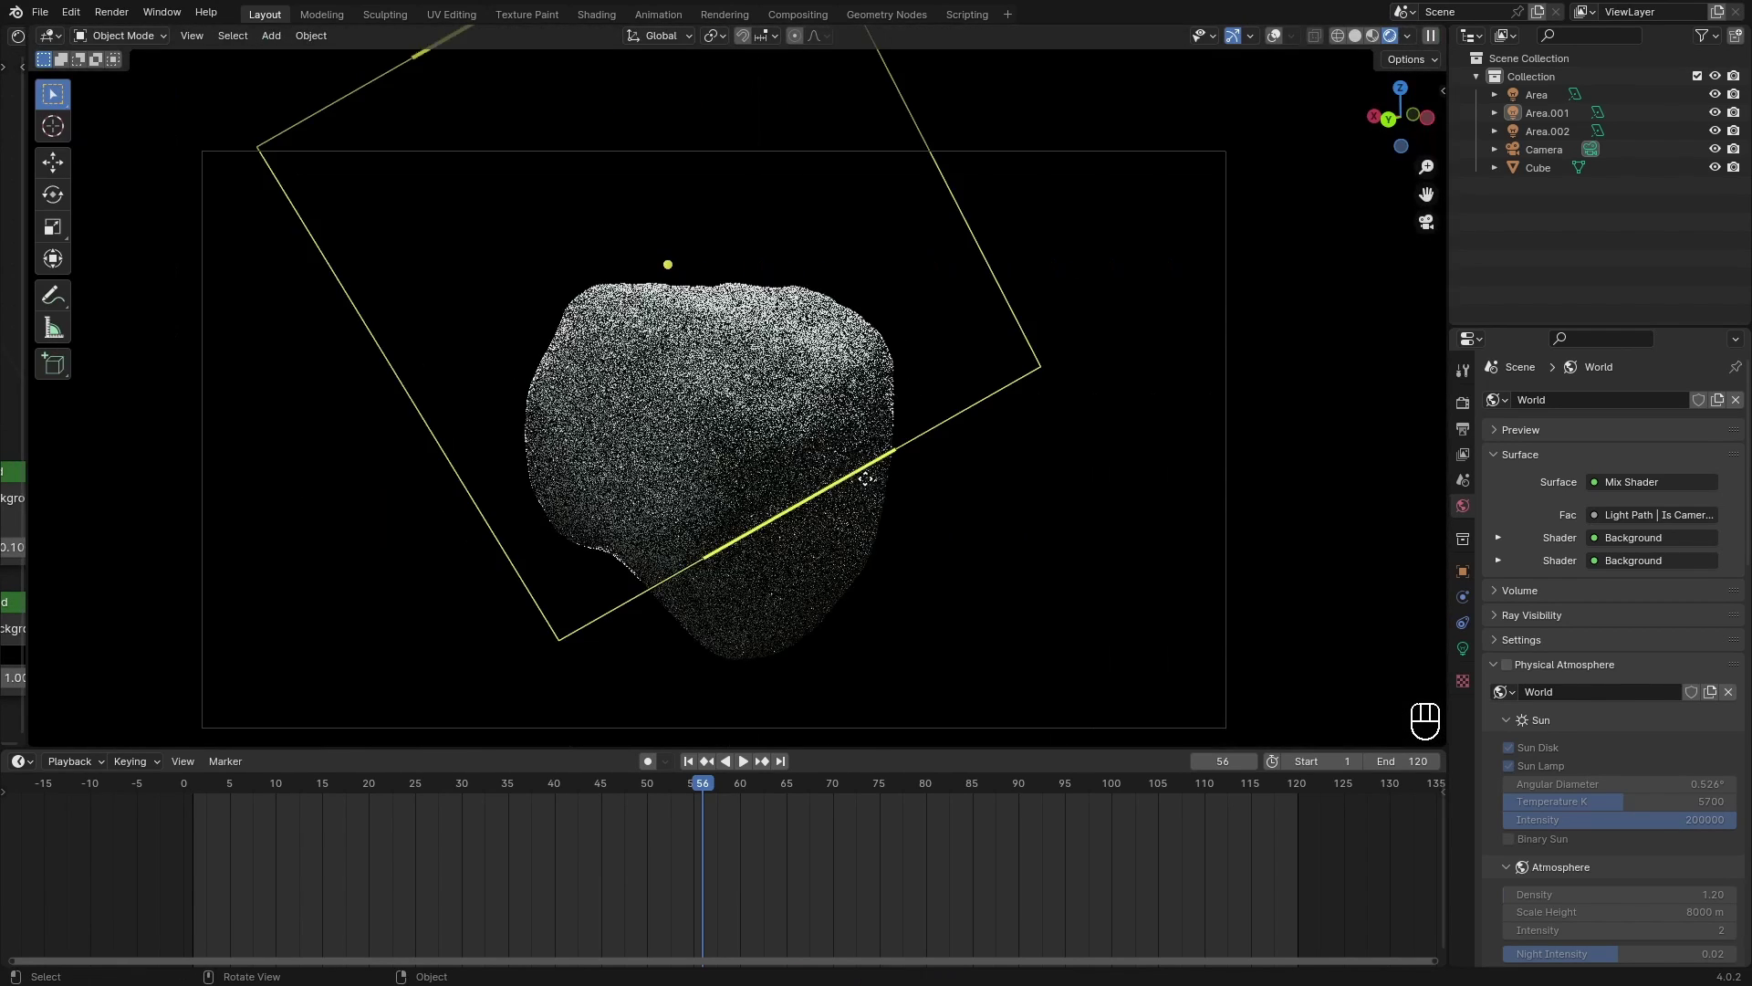
pyautogui.scroll(-1, 856, 447)
pyautogui.keyDown('shift'); pyautogui.moveTo(921, 461); pyautogui.dragTo(966, 440, button='middle'); pyautogui.keyUp('shift')
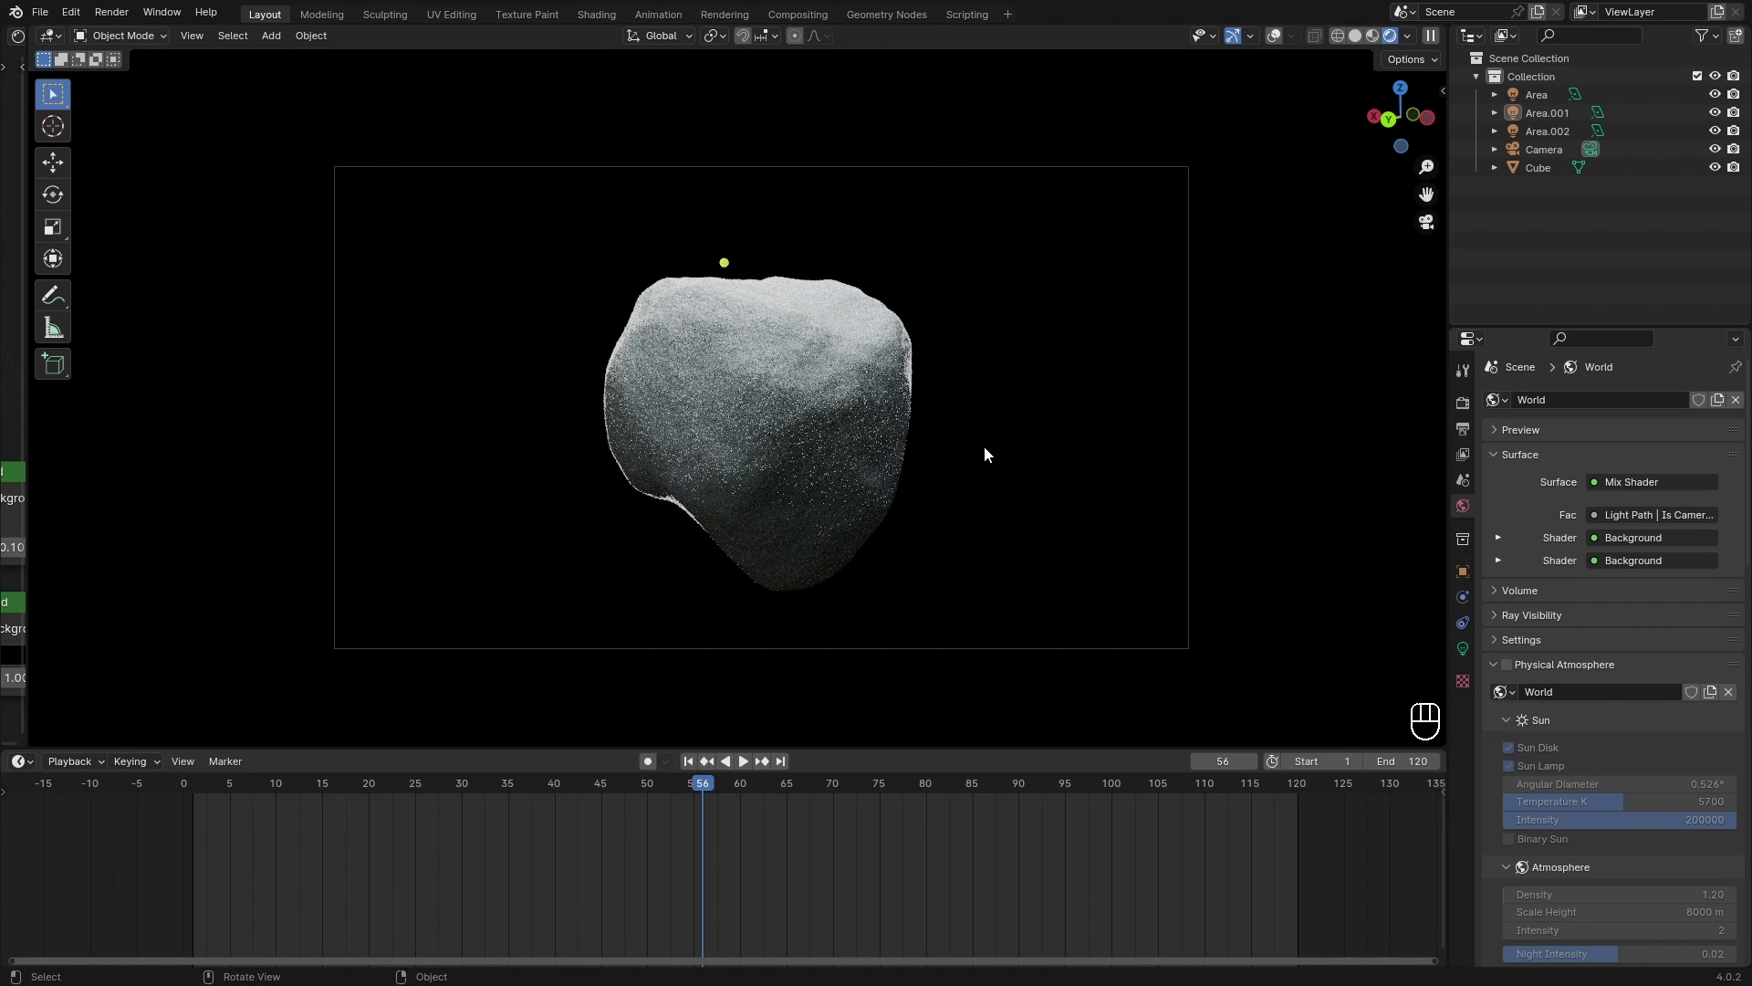
# Step: Play the melting animation from frame 0 in the rendered viewport and stop the playback
pyautogui.click(183, 782)
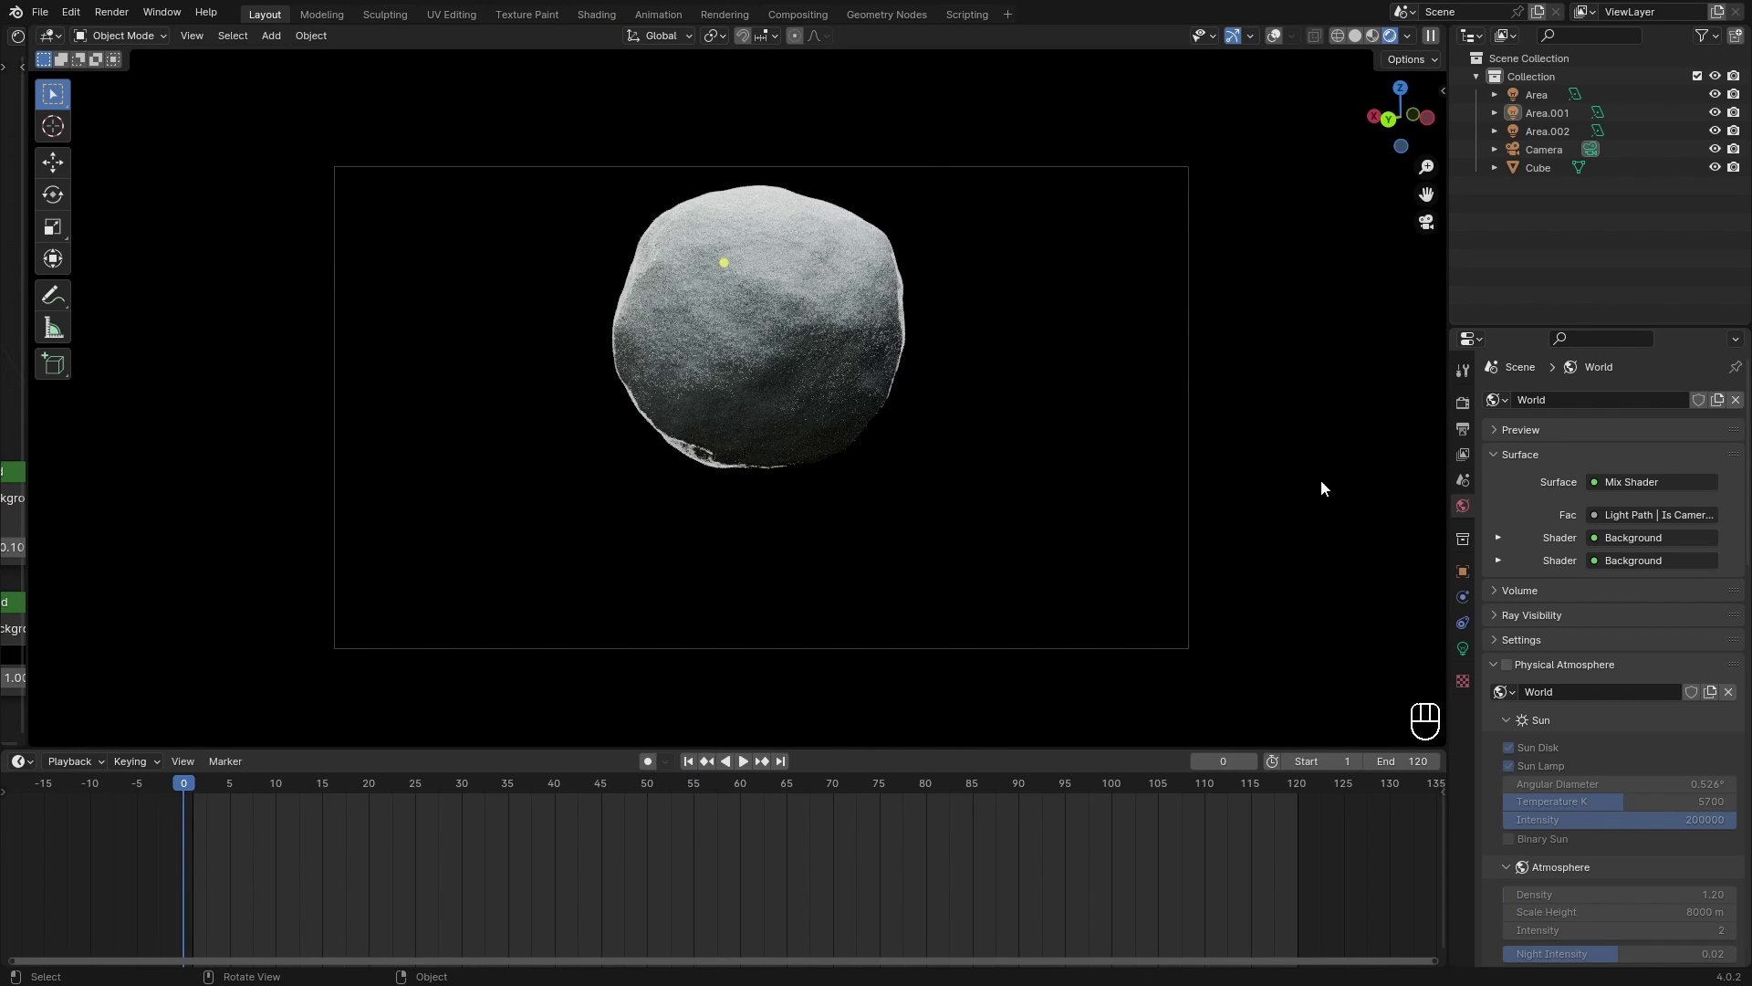
pyautogui.press('space')
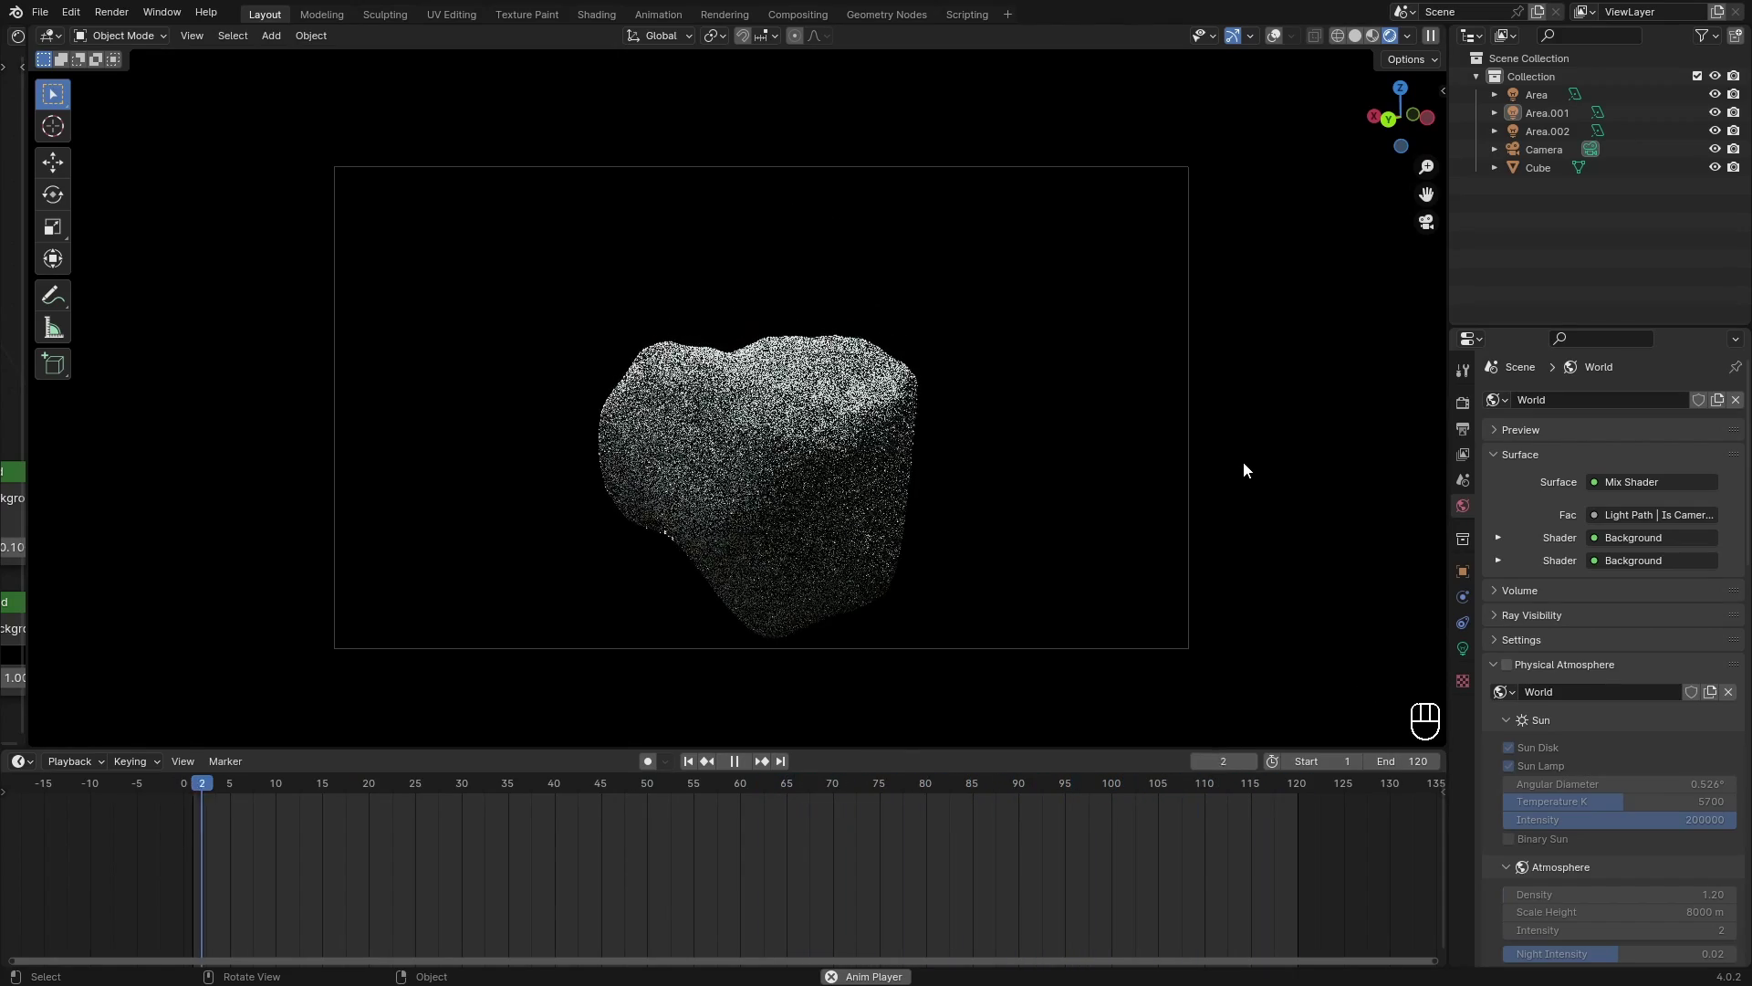
pyautogui.press('space')
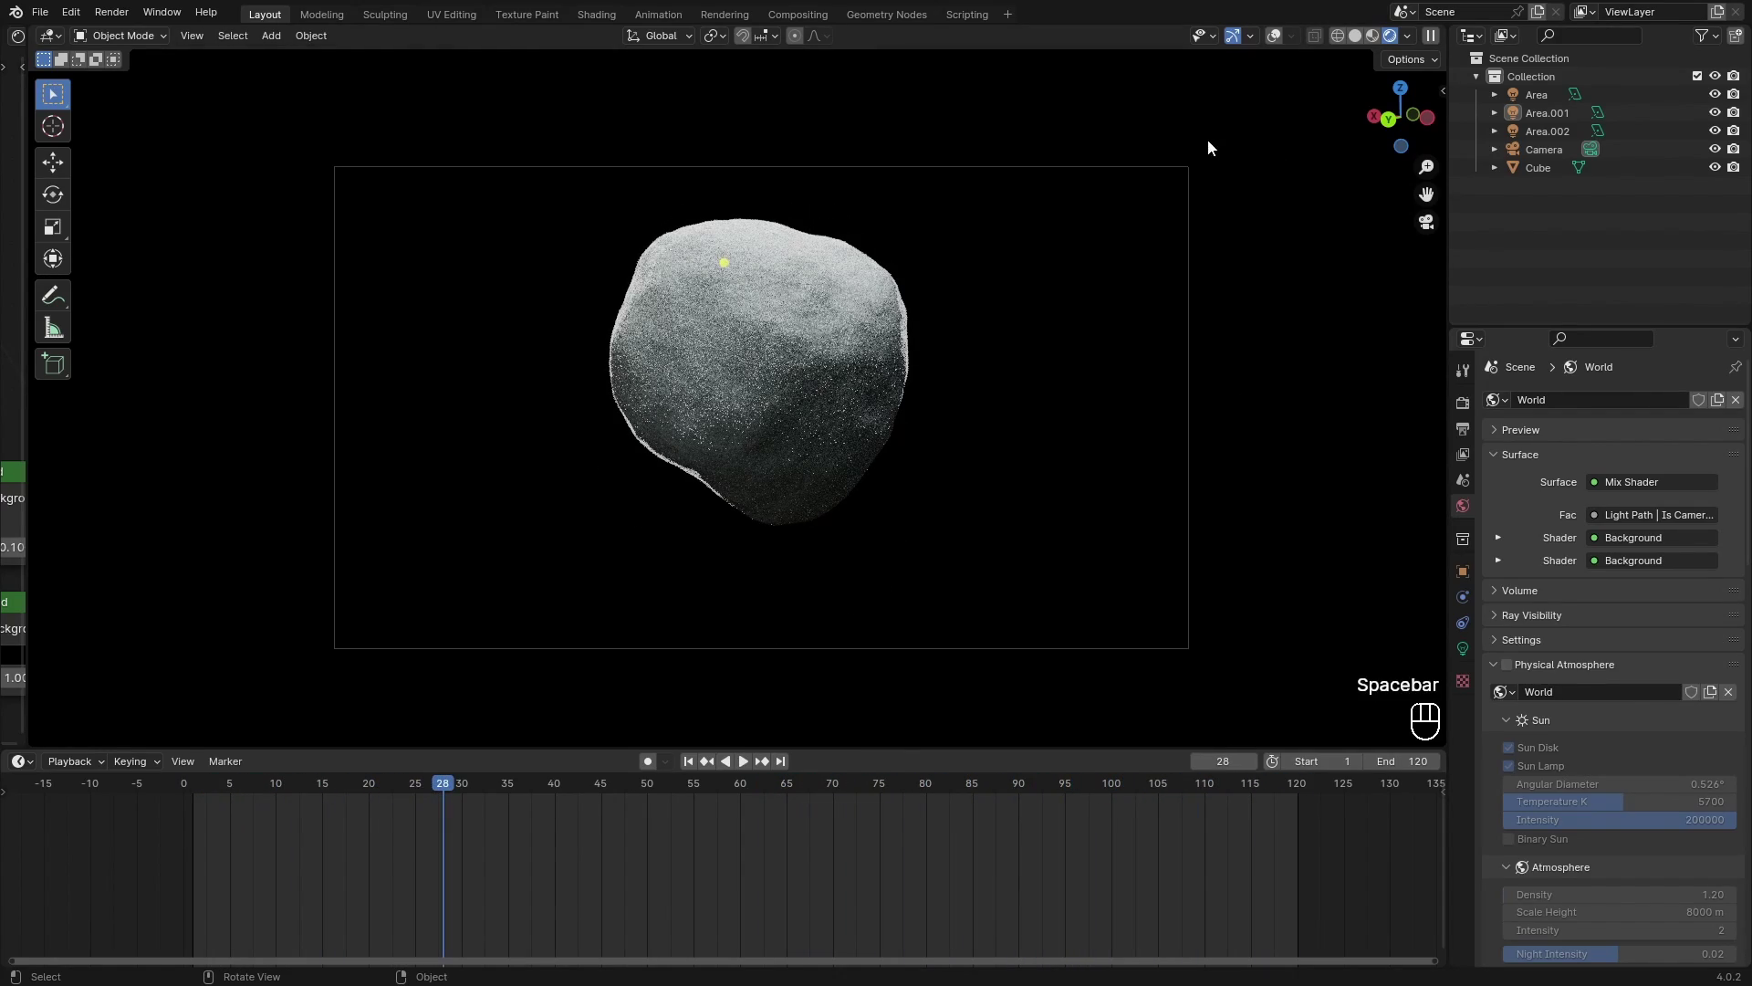